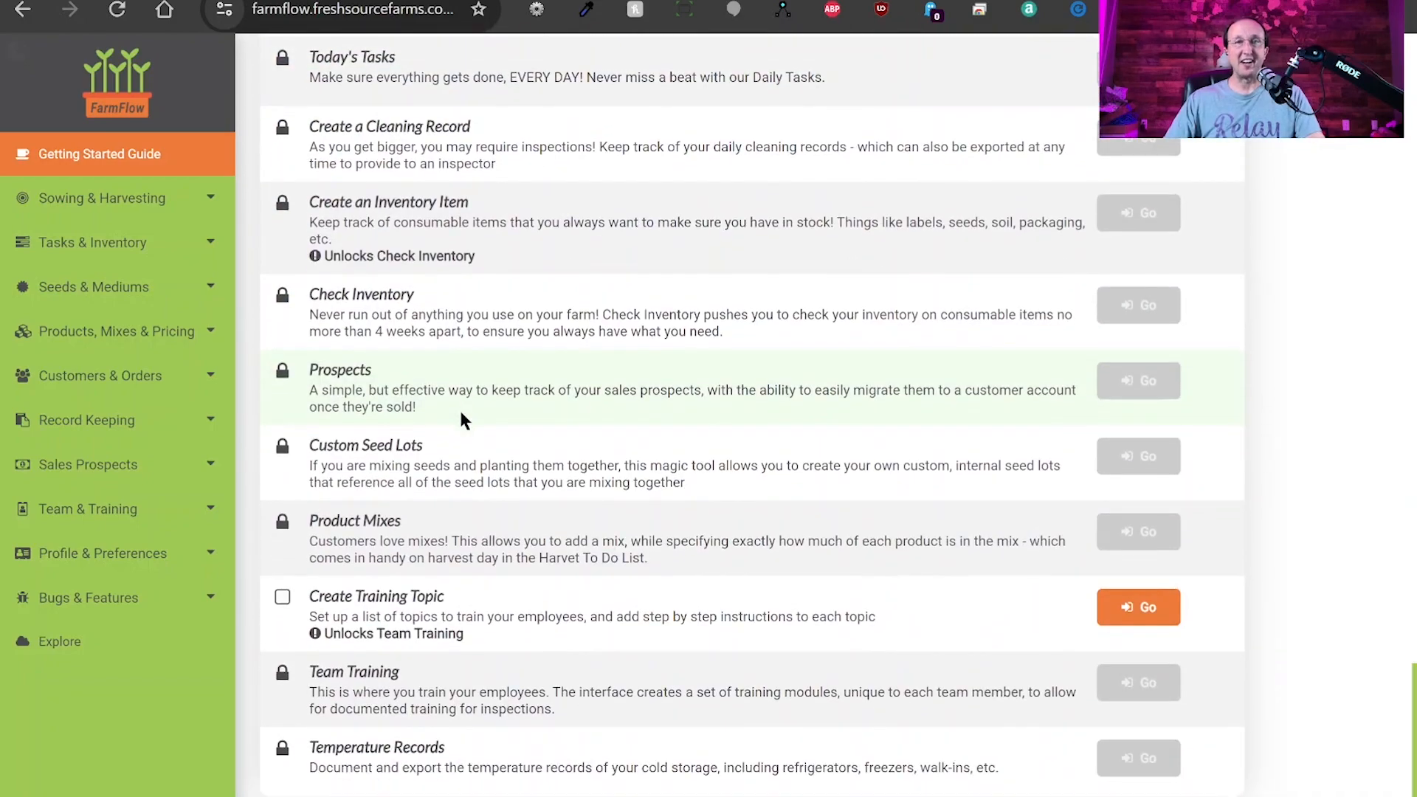
Check the Getting Started Guide's 17% setup progress and expand Profile & Preferences in the sidebar.
scroll(481, 425, "up", 20)
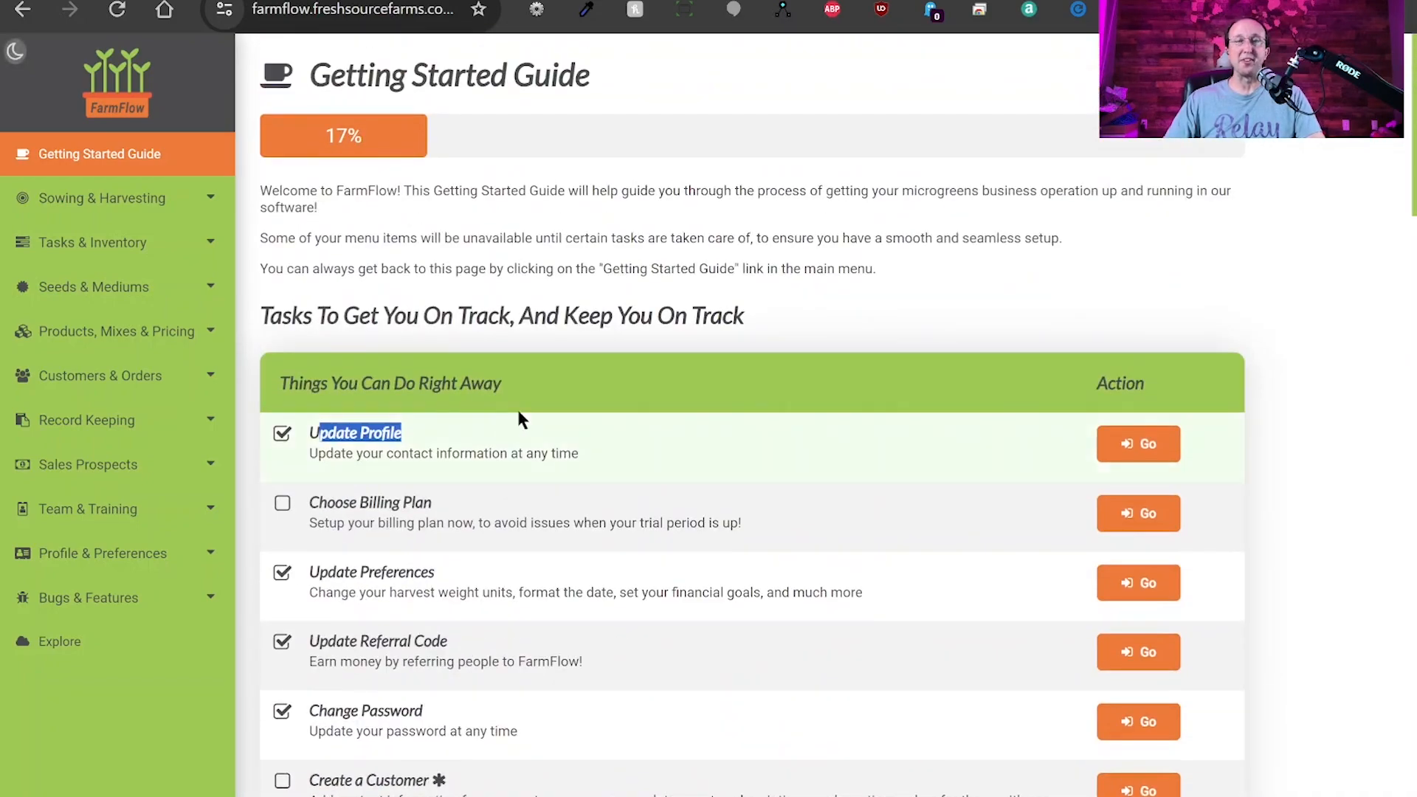
left_click(702, 311)
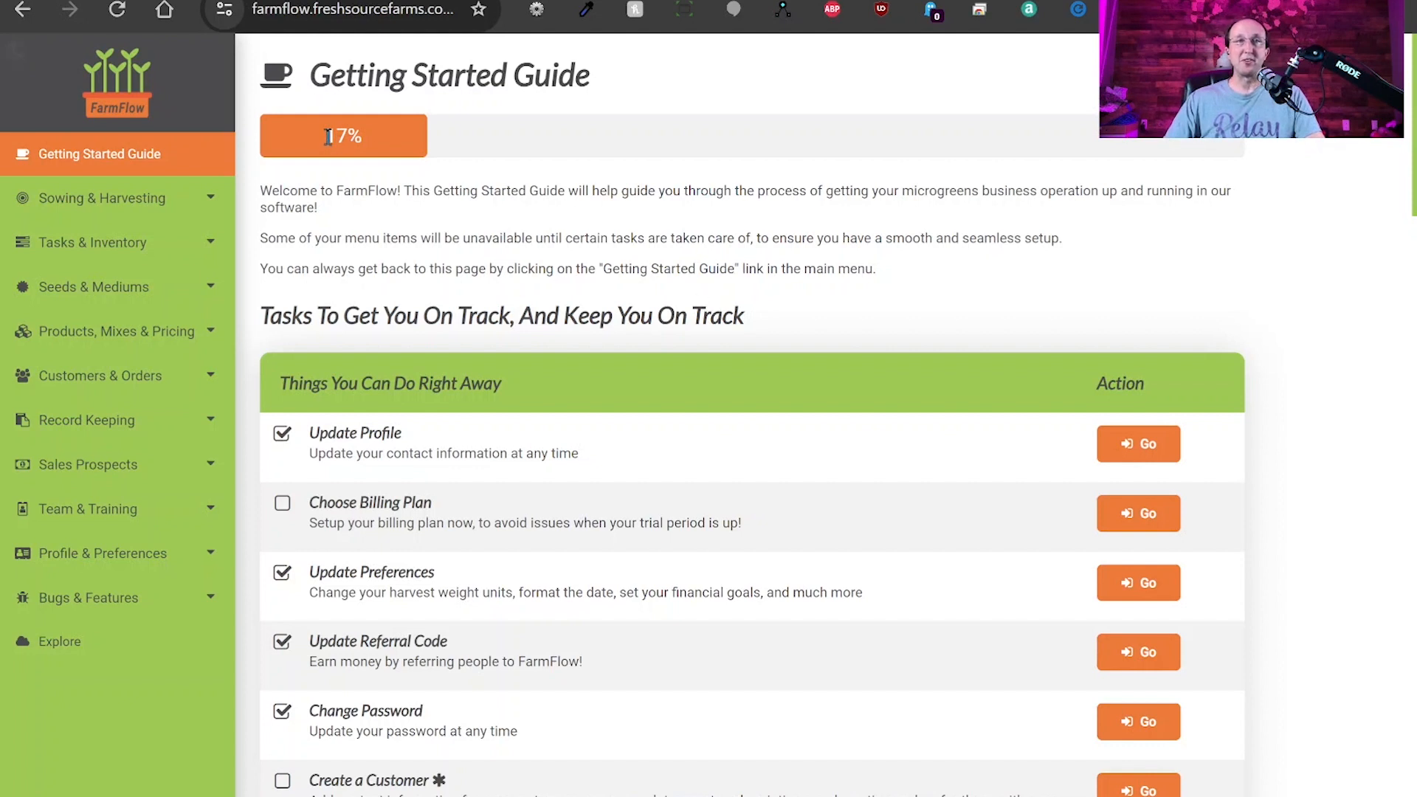
left_click_drag(325, 136, 373, 143)
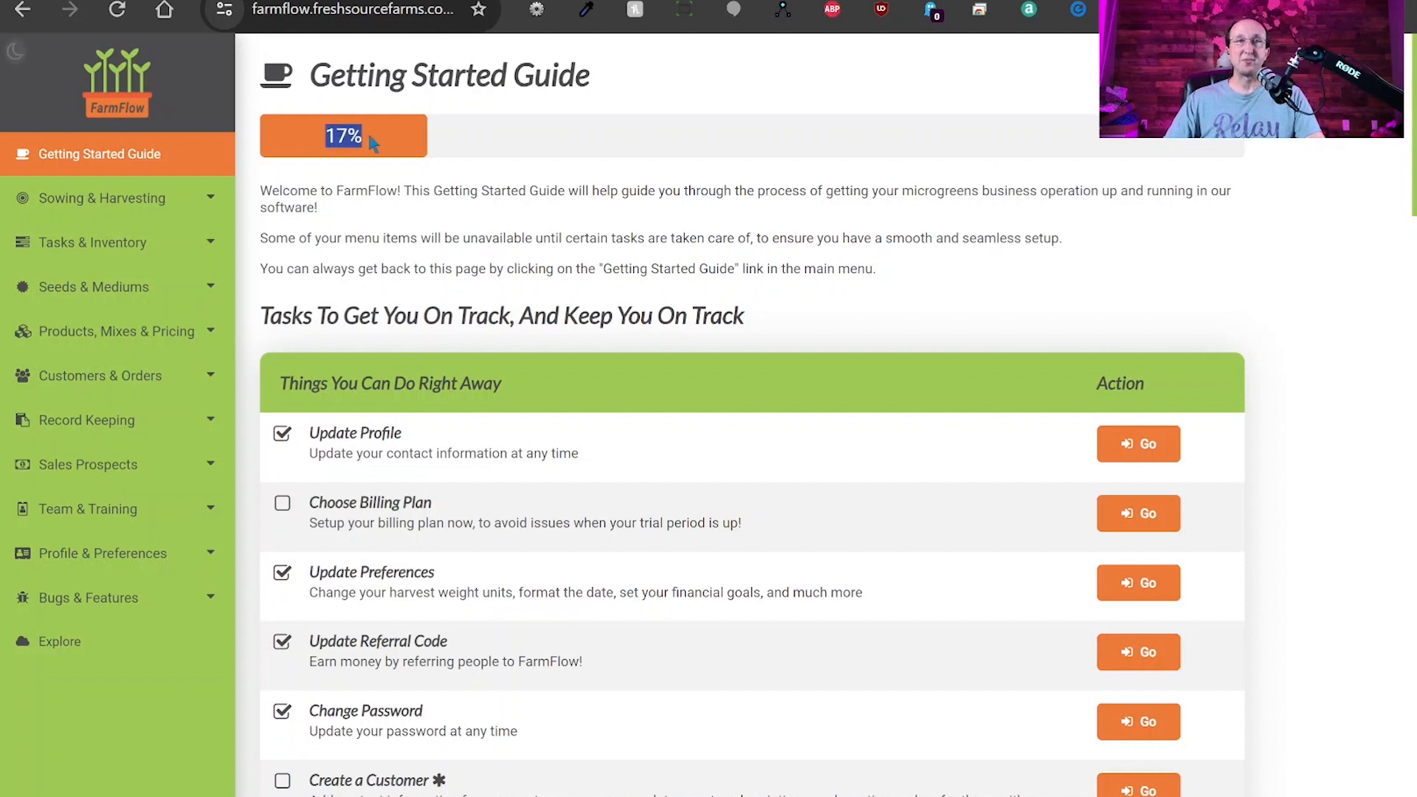
left_click(522, 210)
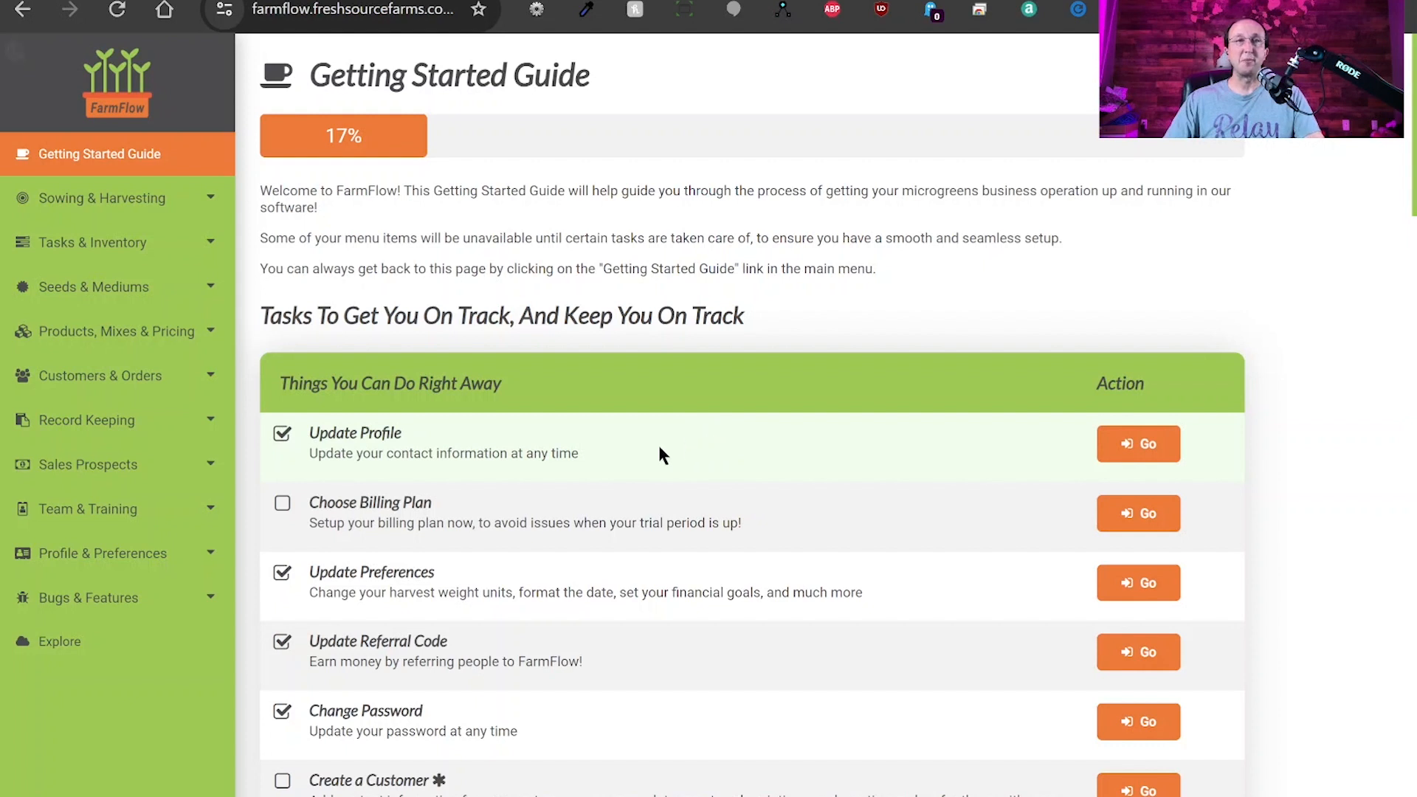
left_click(148, 562)
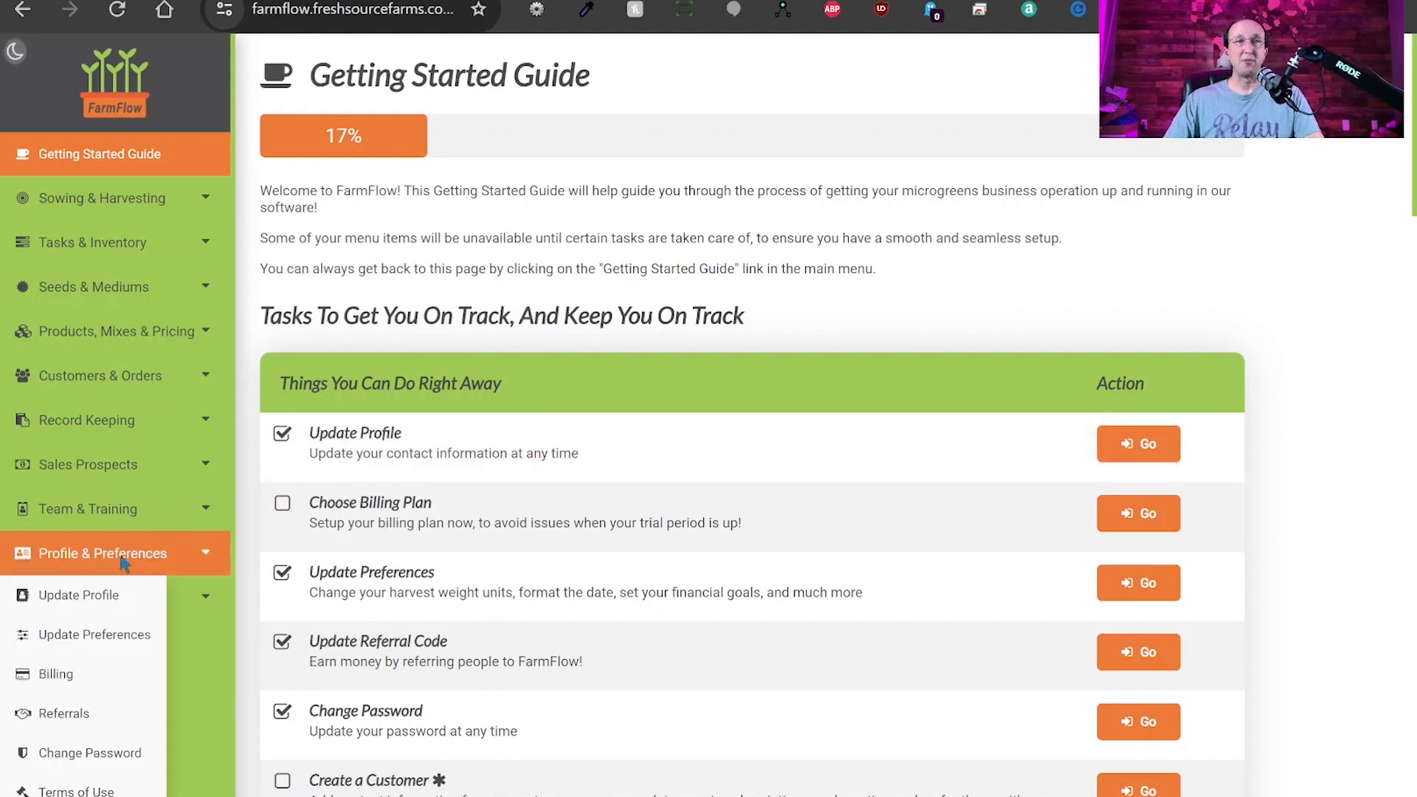
Open Update Profile, look through the Profile Details form, and save it without changes.
left_click(88, 603)
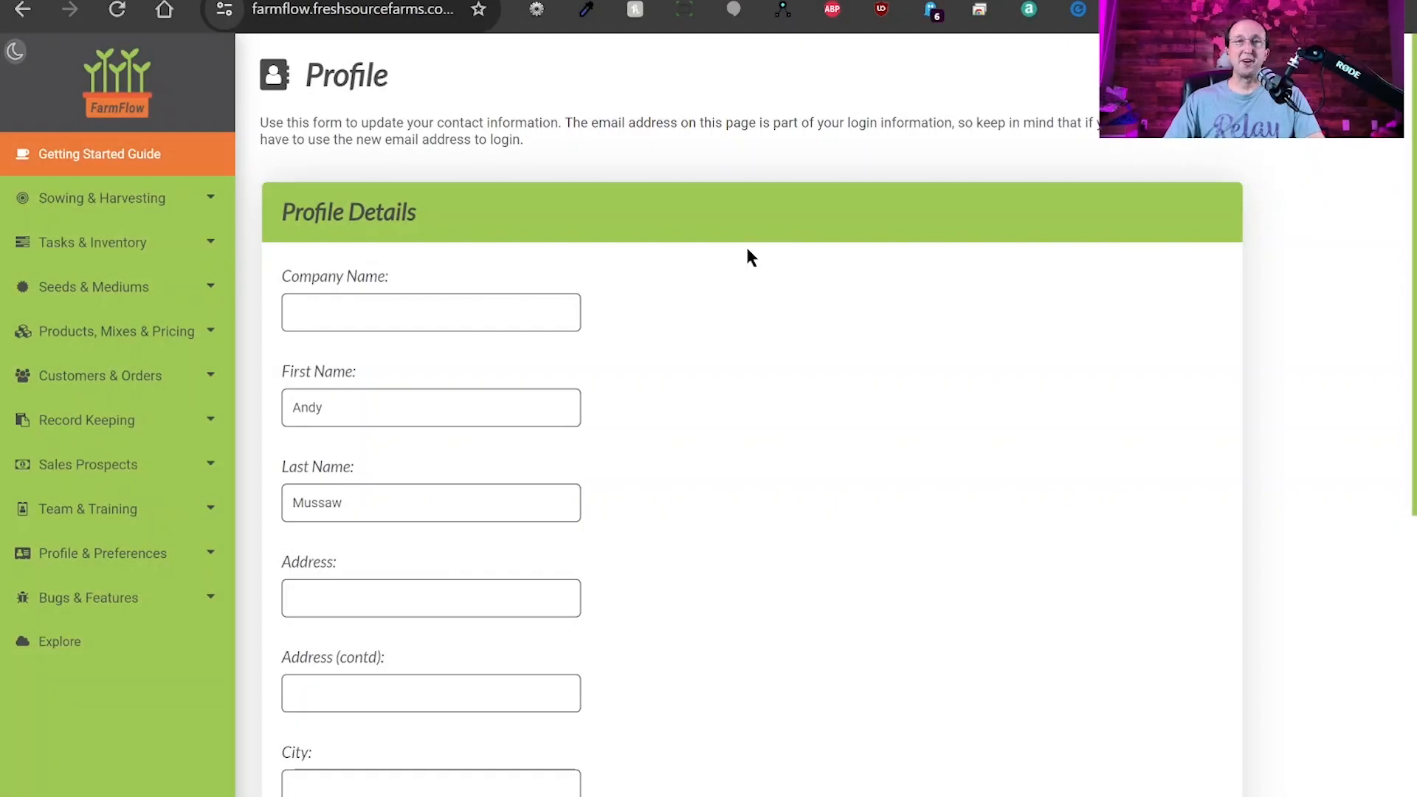
scroll(721, 285, "down", 1)
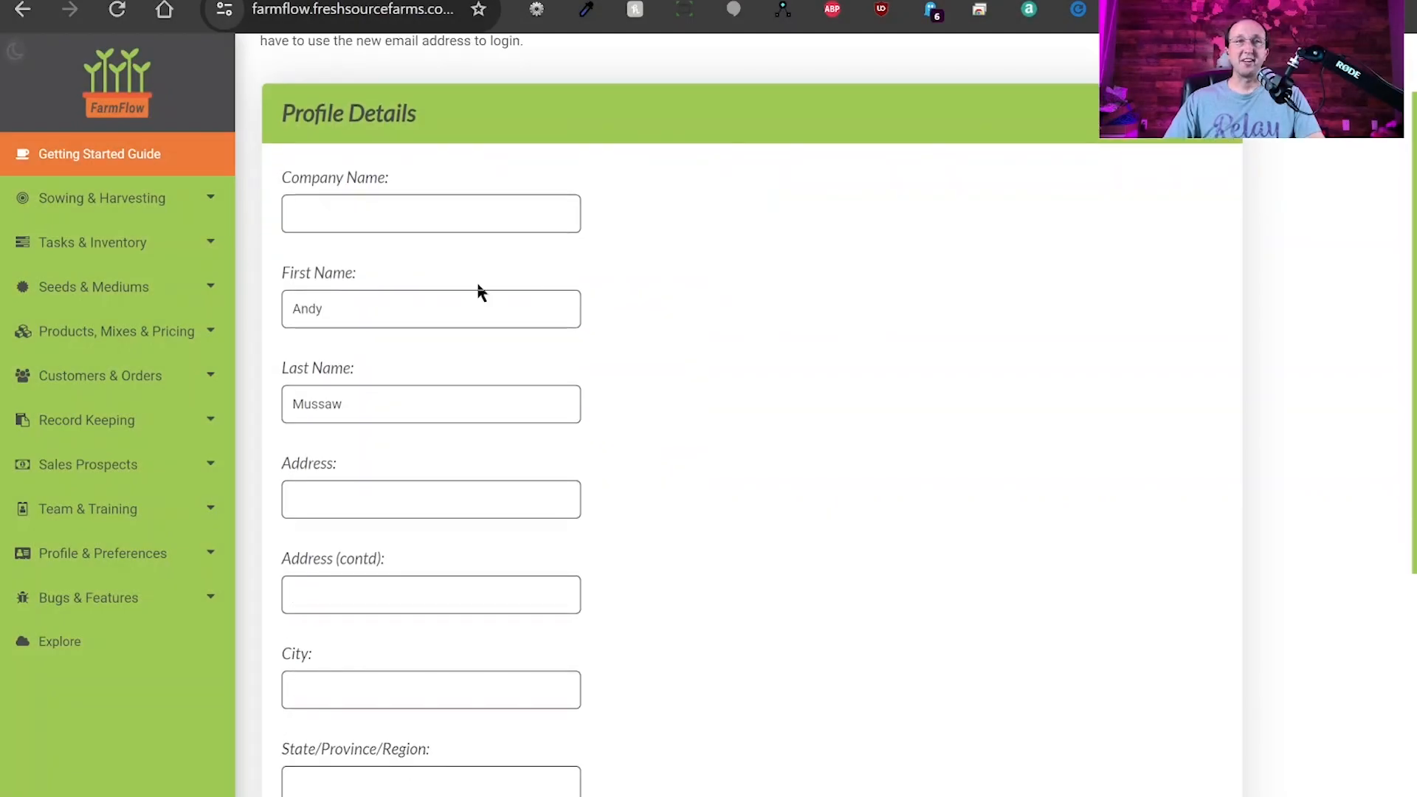
scroll(732, 458, "down", 5)
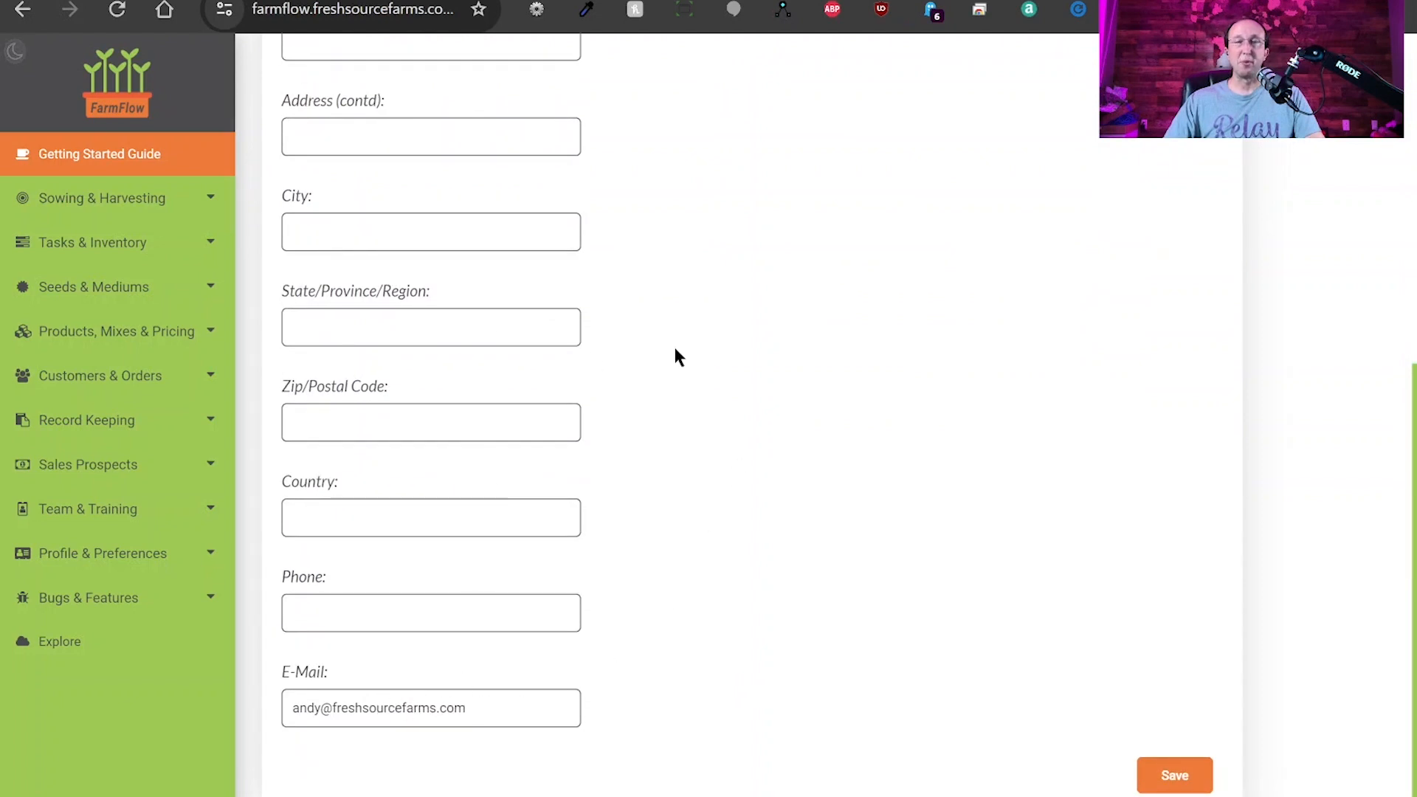
scroll(676, 355, "up", 5)
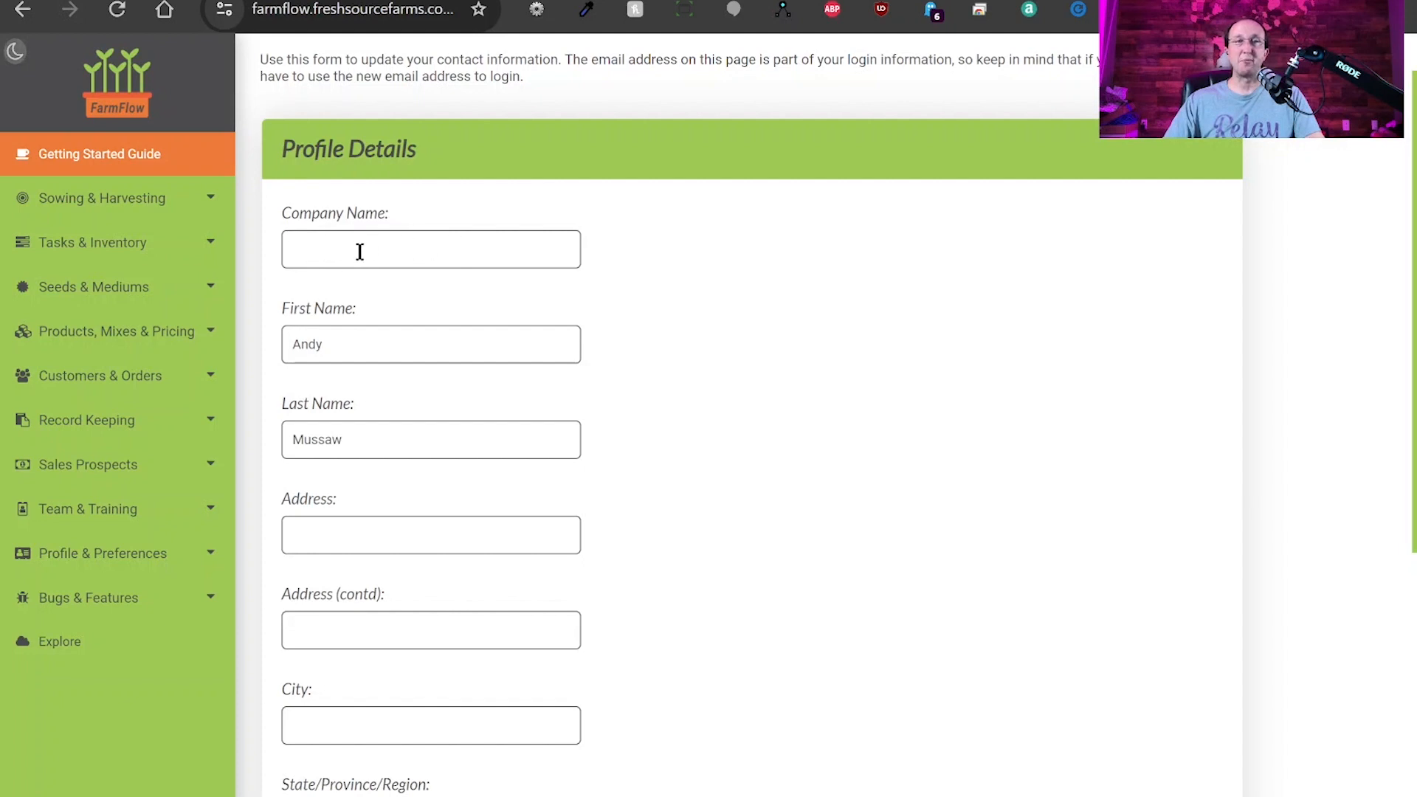
scroll(576, 546, "down", 4)
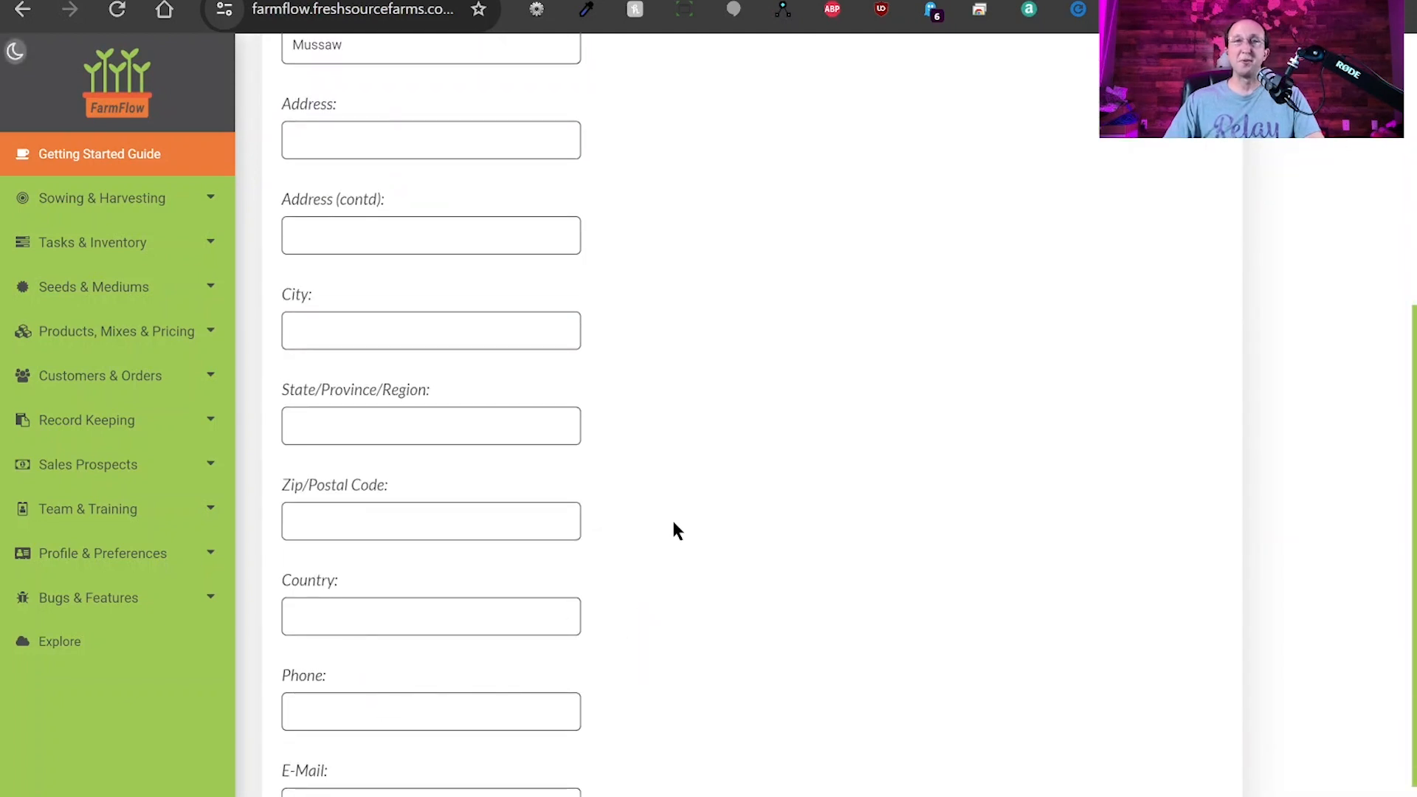
scroll(681, 526, "down", 1)
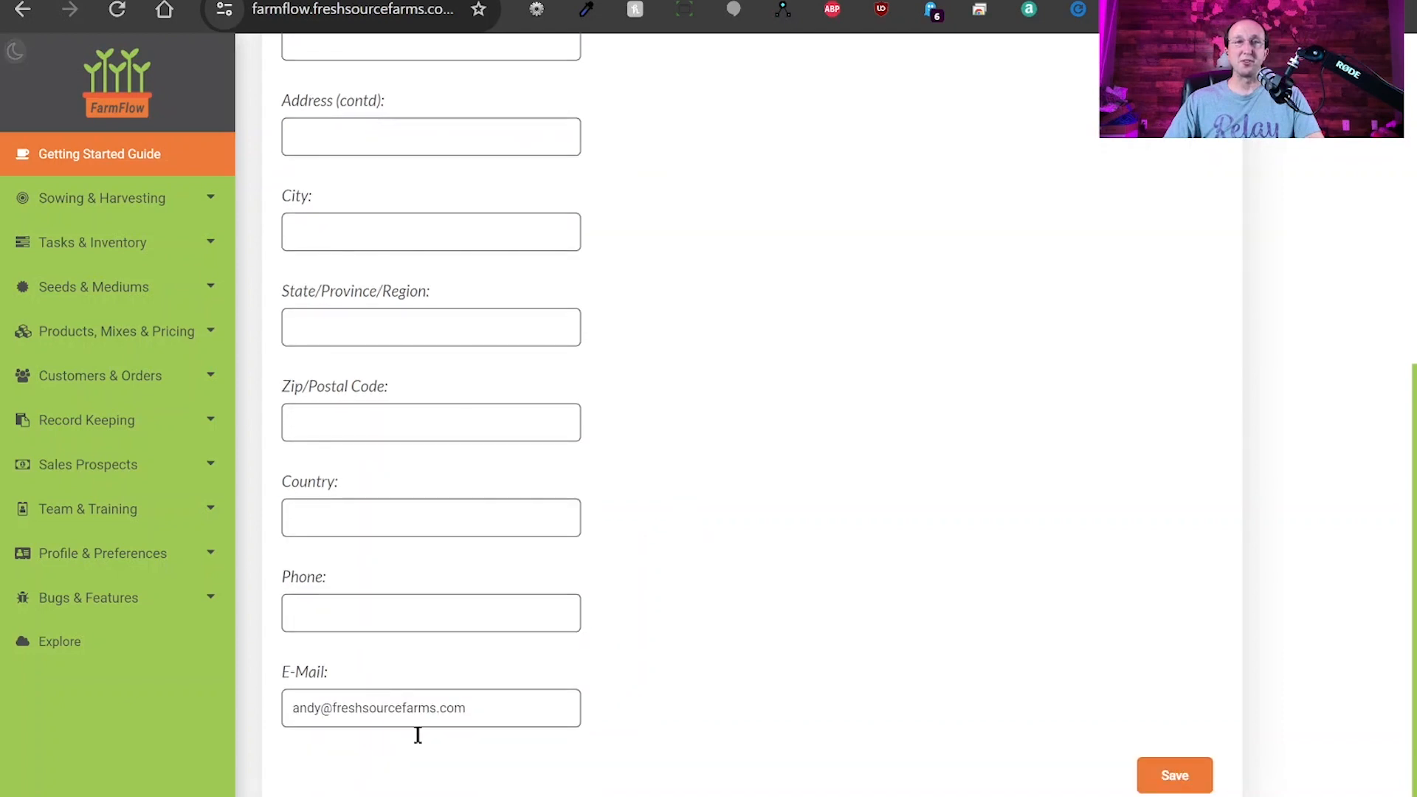
left_click(1172, 784)
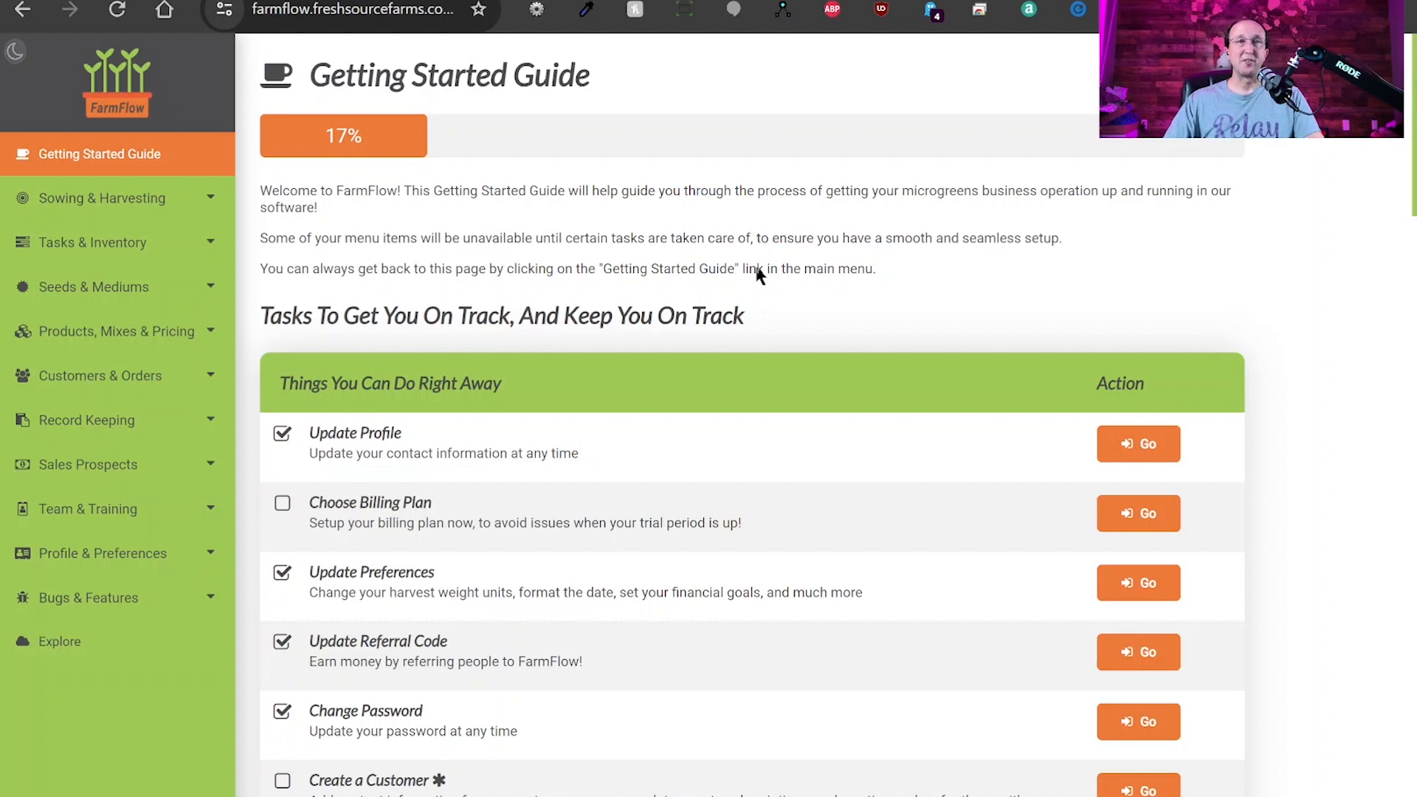
Open Update Preferences and review the 10000 yearly financial goal, units, currency and theme settings.
left_click(118, 564)
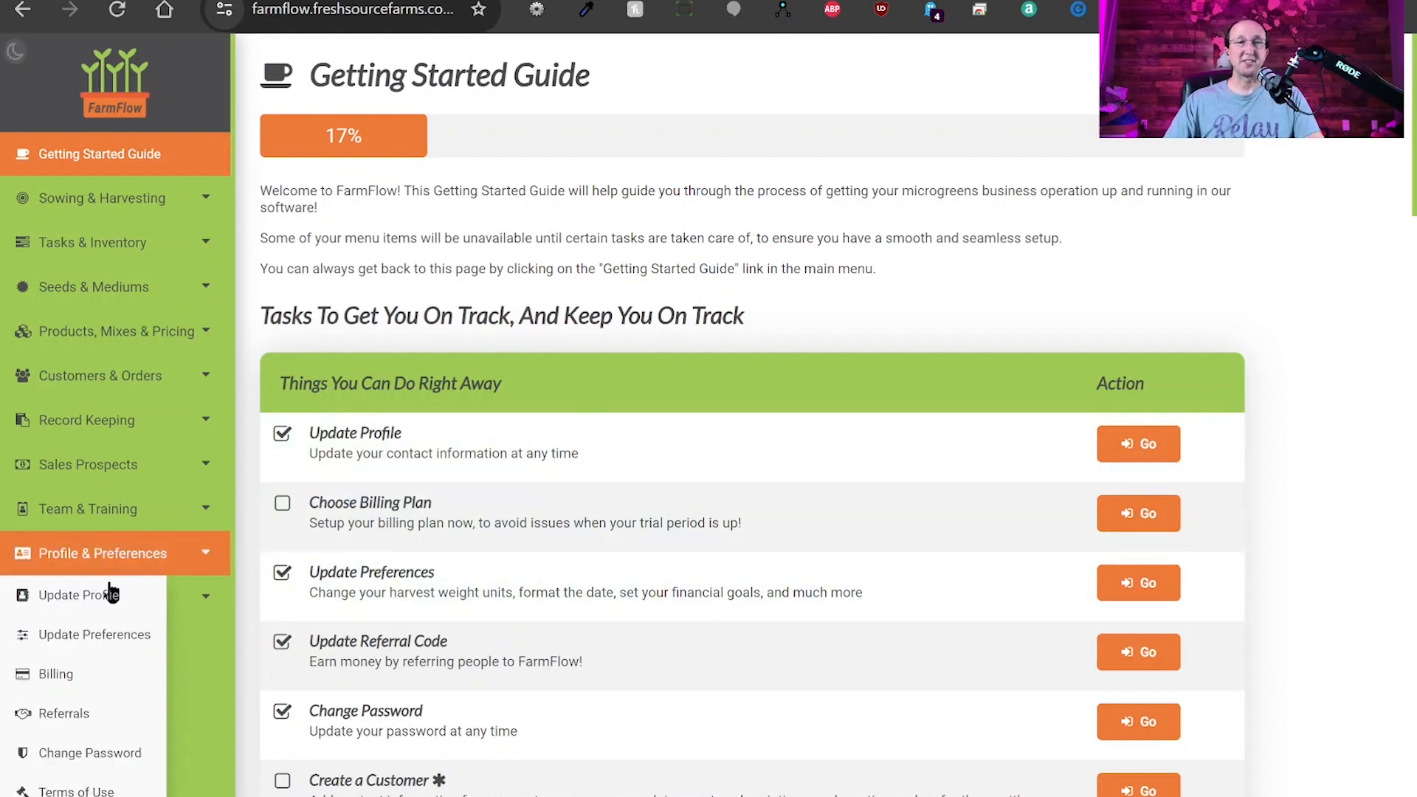
left_click(70, 648)
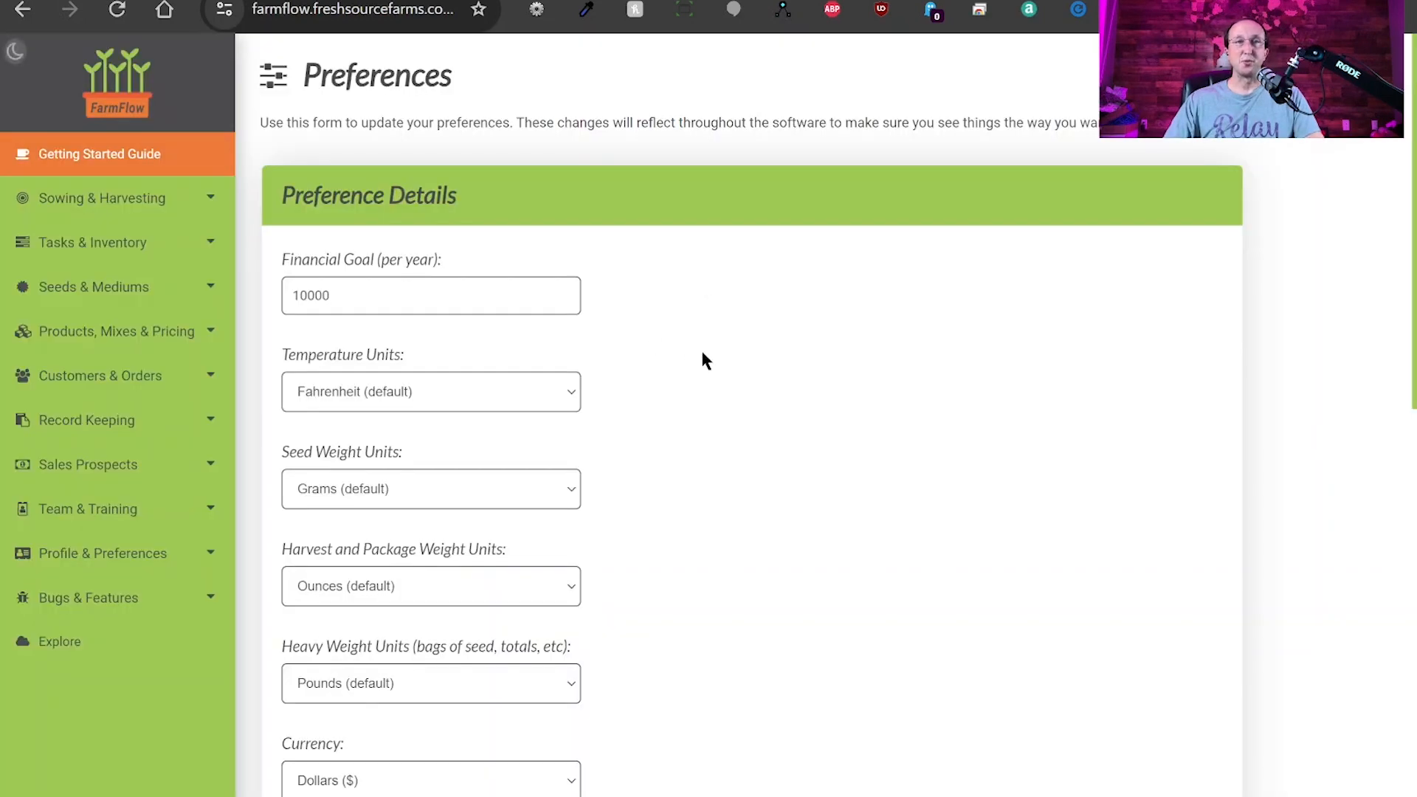
scroll(705, 361, "down", 10)
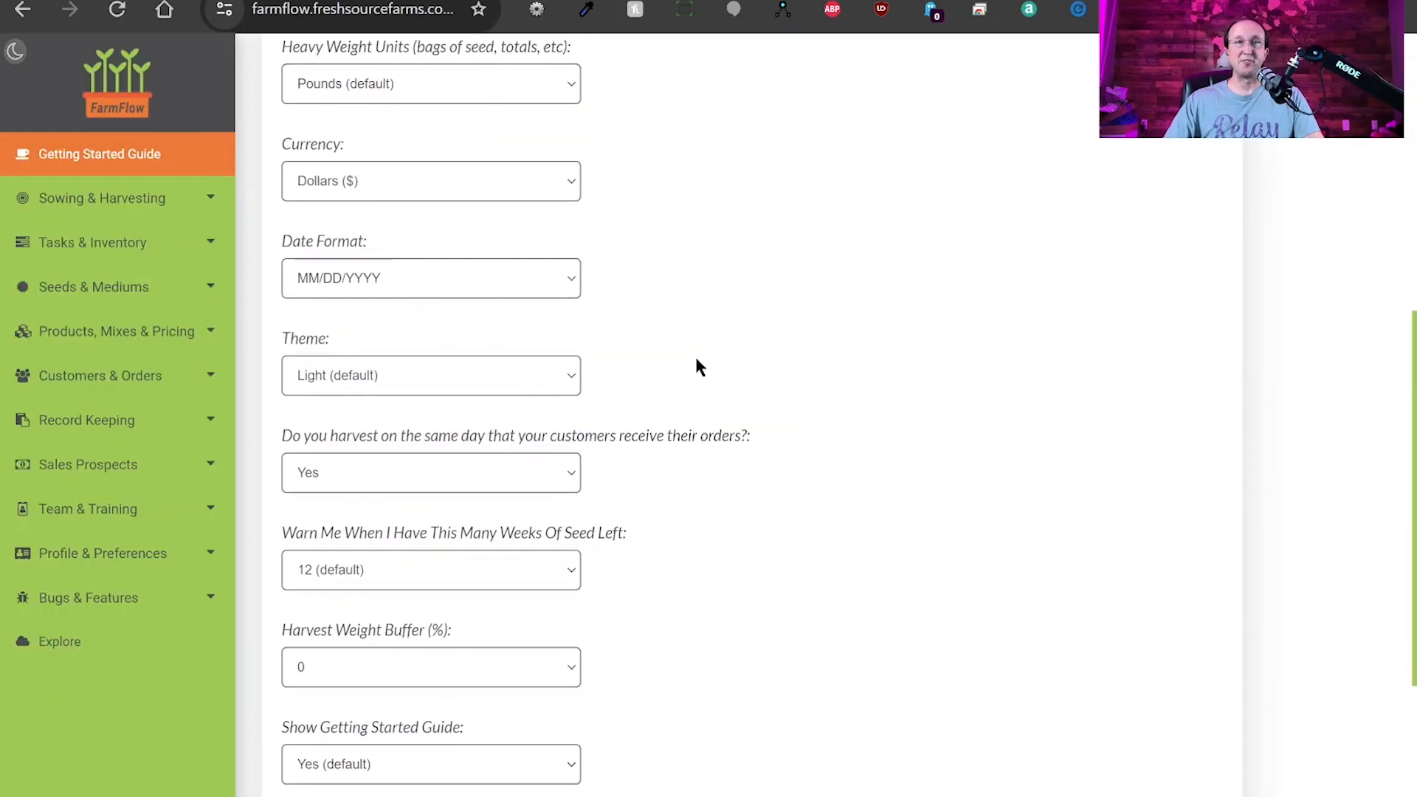
scroll(701, 367, "down", 3)
scroll(703, 374, "up", 12)
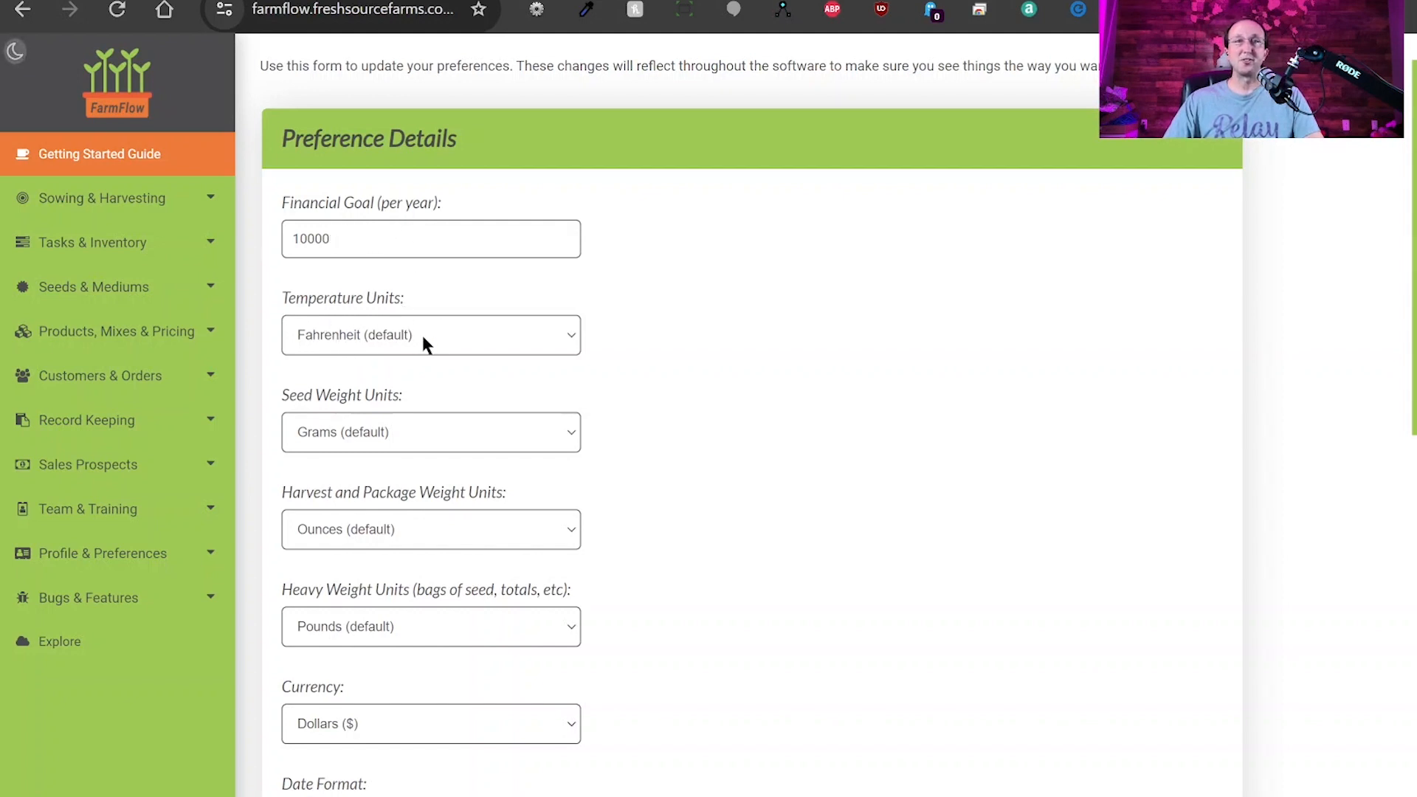
left_click(521, 338)
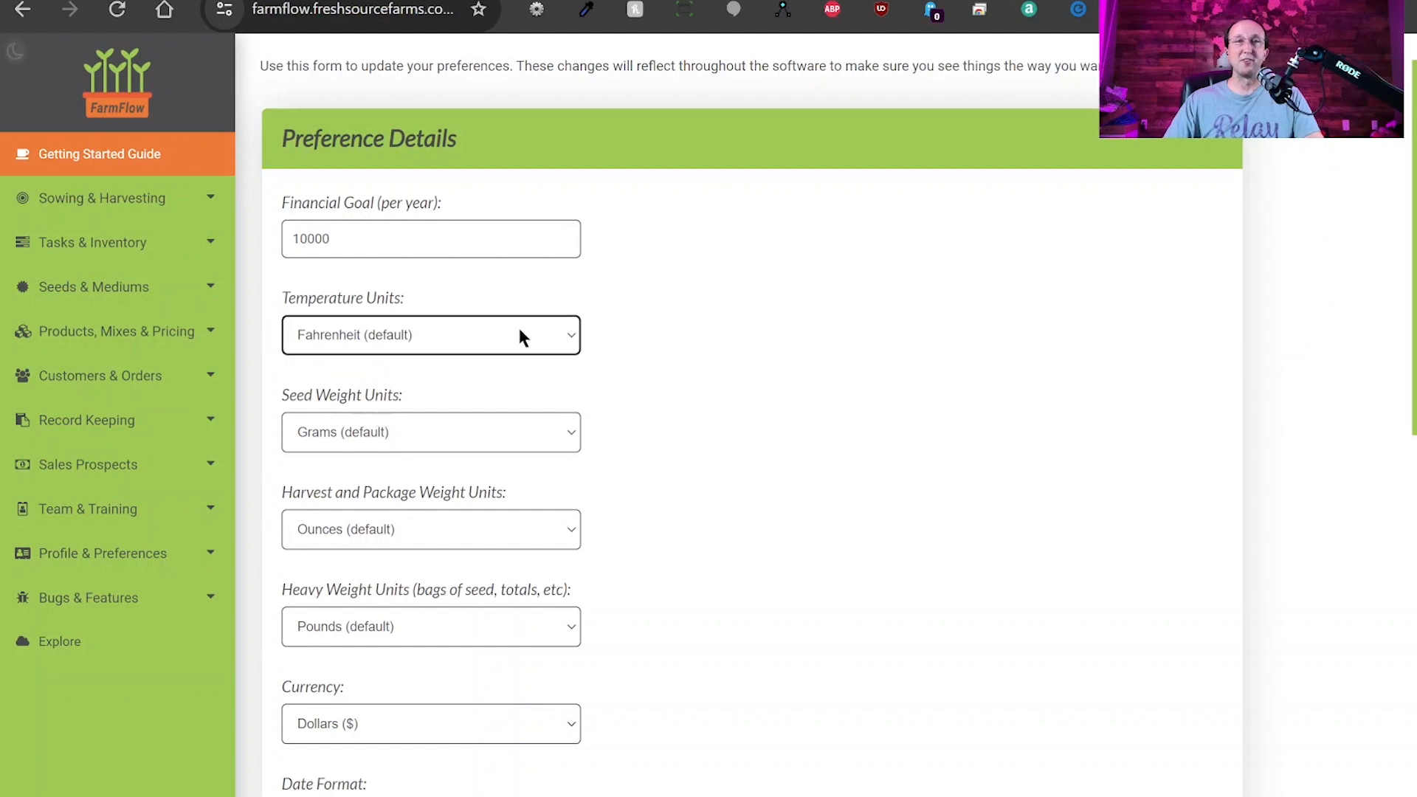
left_click(432, 440)
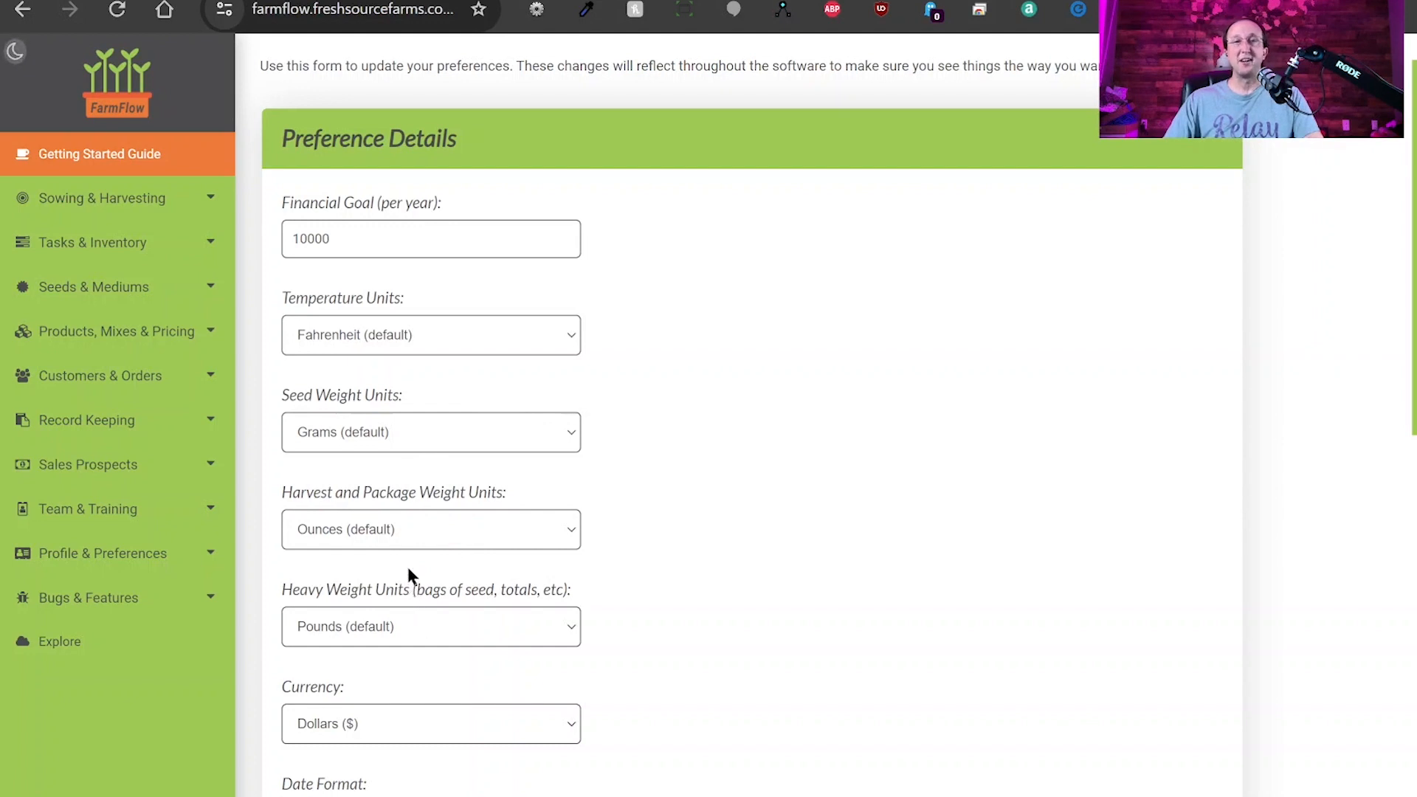
left_click(402, 498)
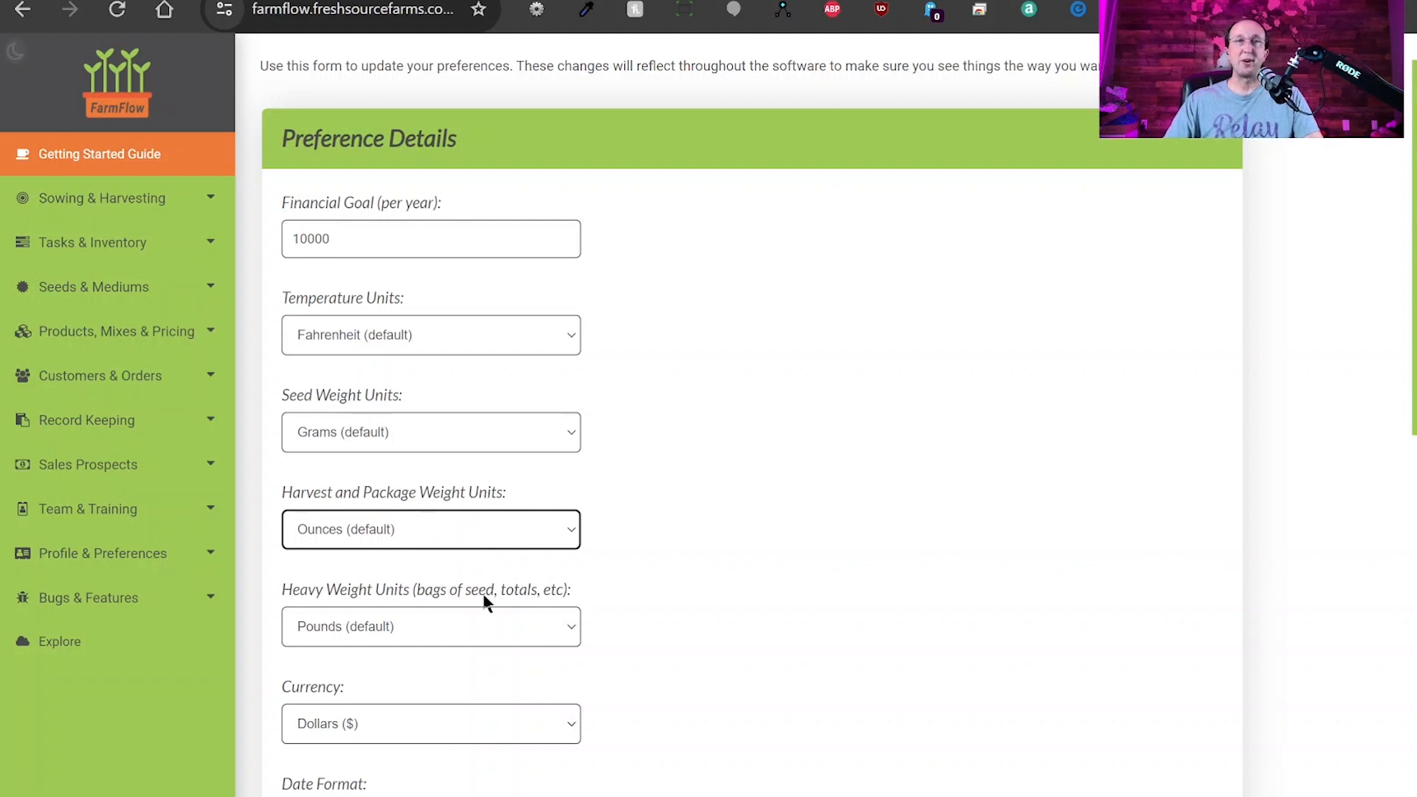
scroll(631, 583, "down", 3)
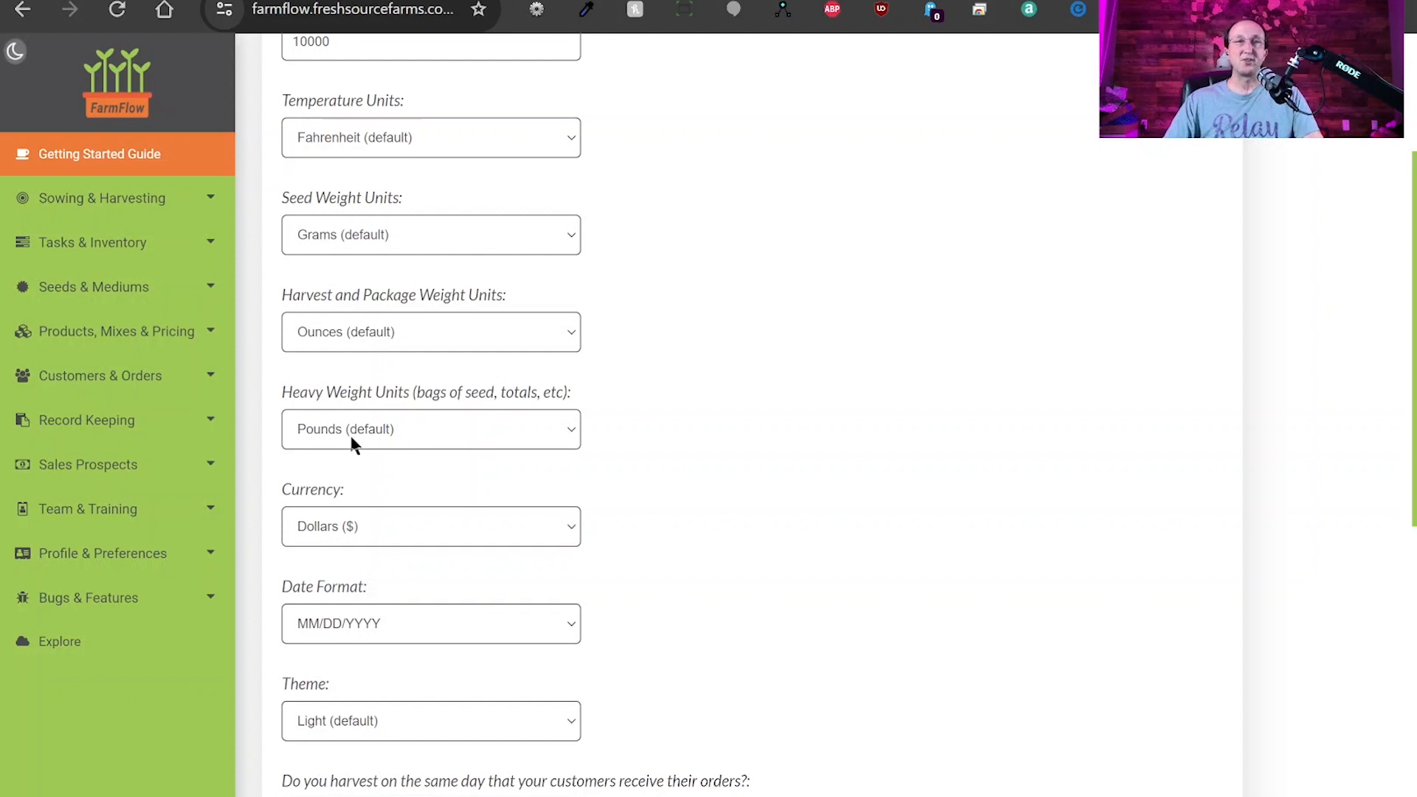
left_click(640, 399)
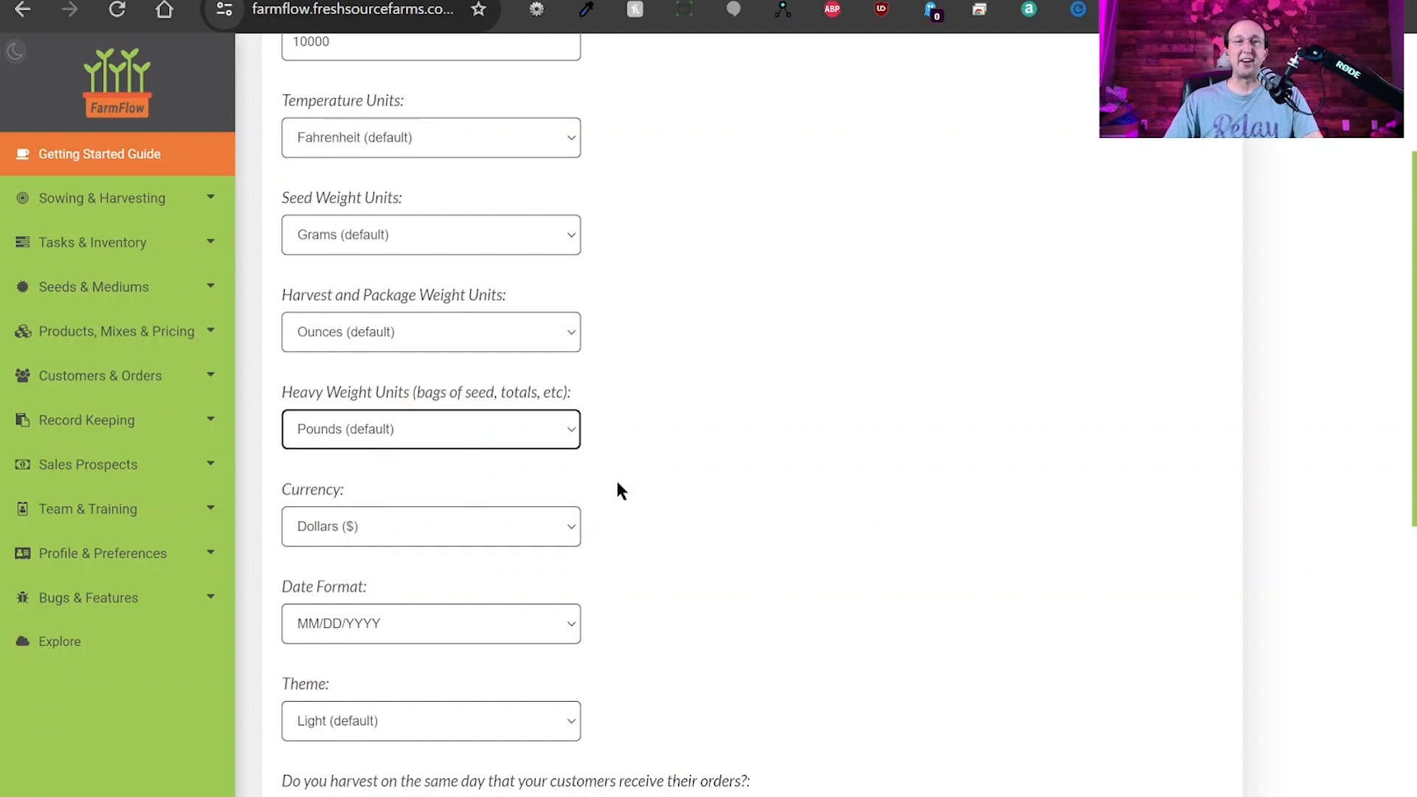
left_click(387, 530)
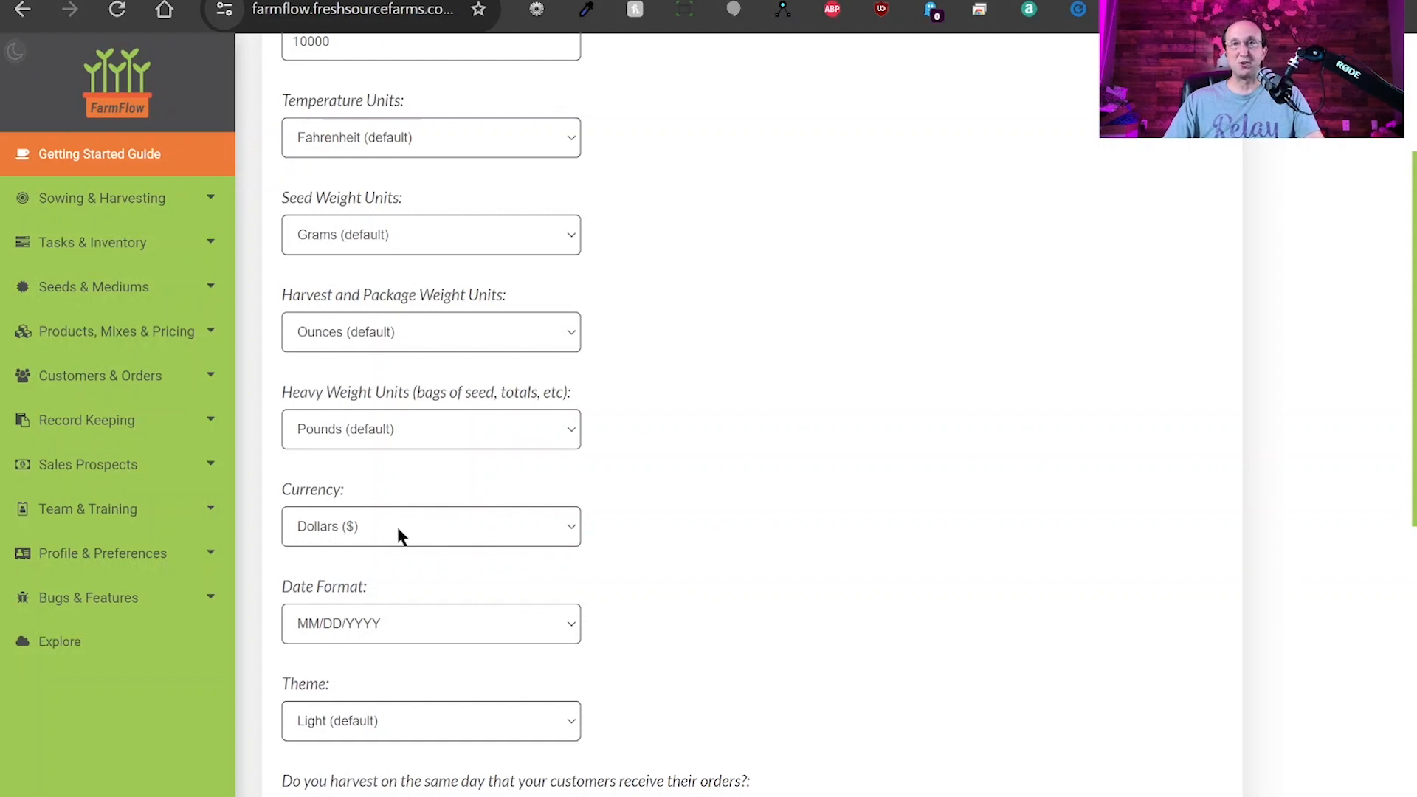
scroll(632, 519, "down", 4)
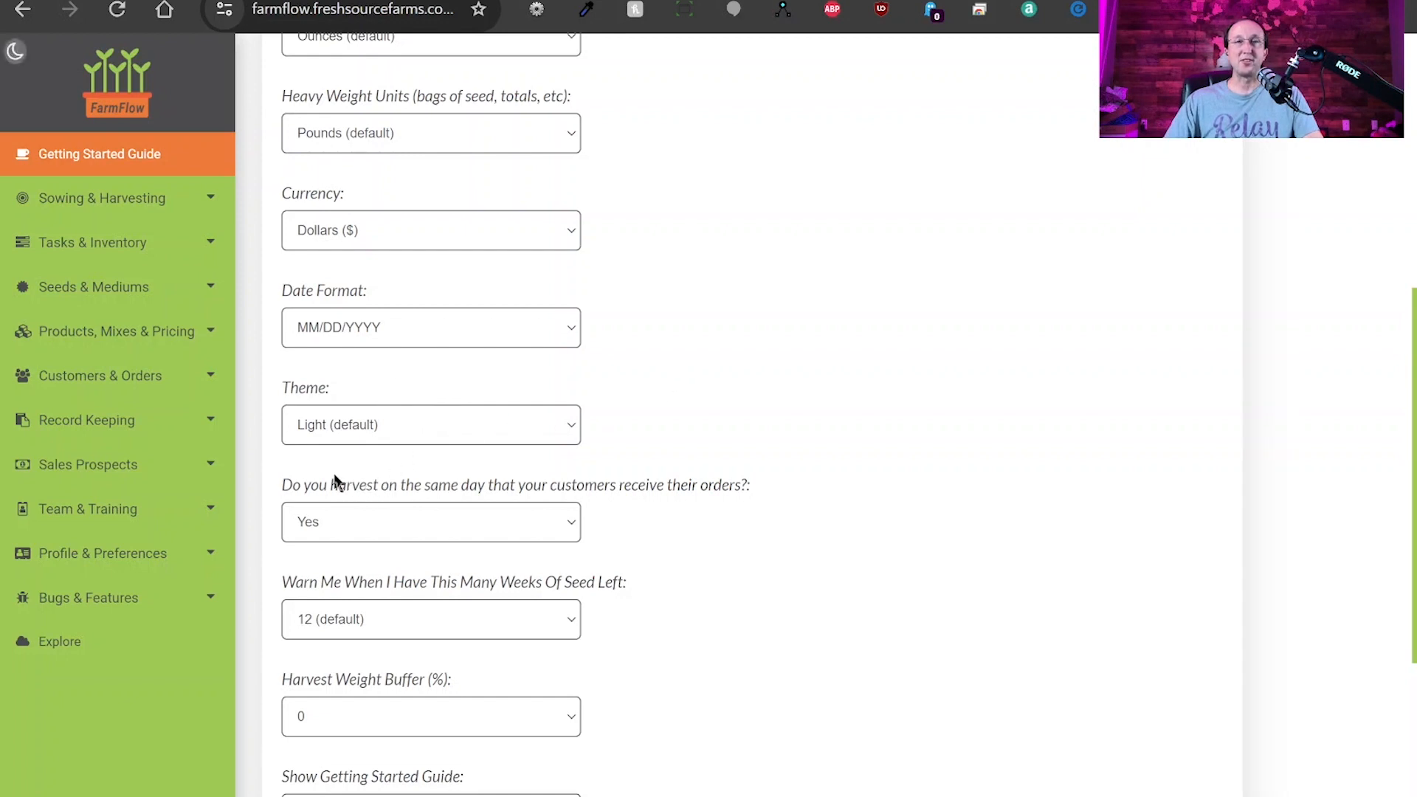
left_click(412, 381)
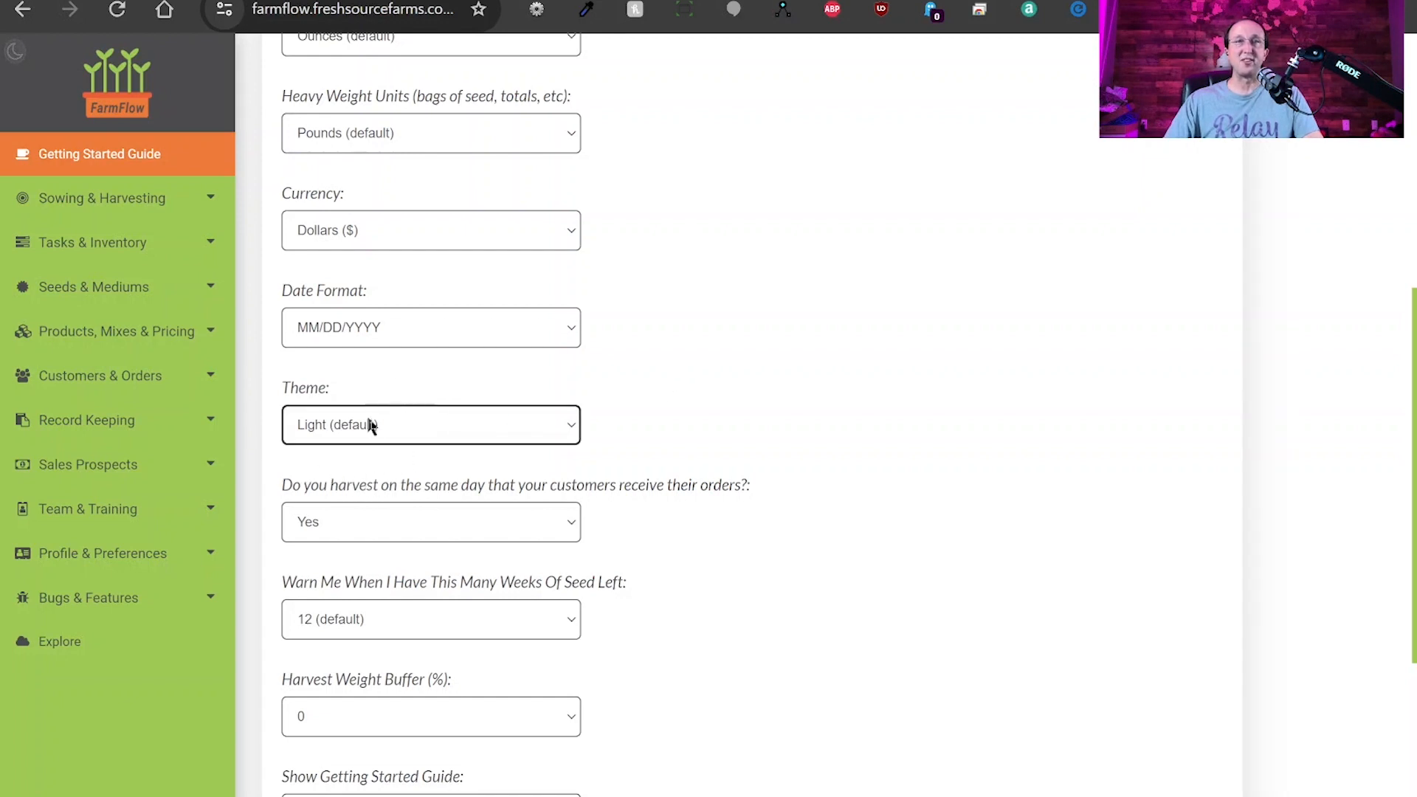
left_click(16, 53)
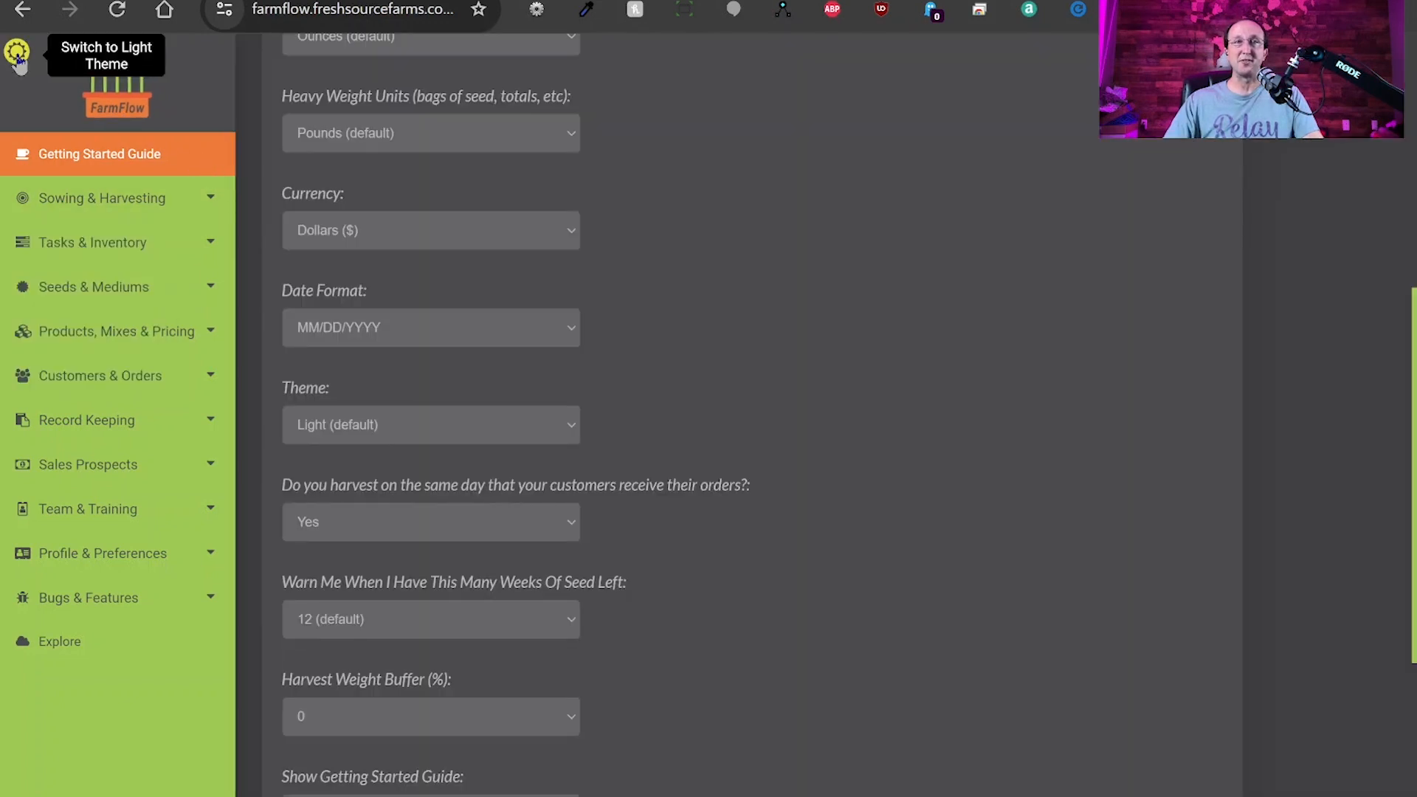
left_click(17, 54)
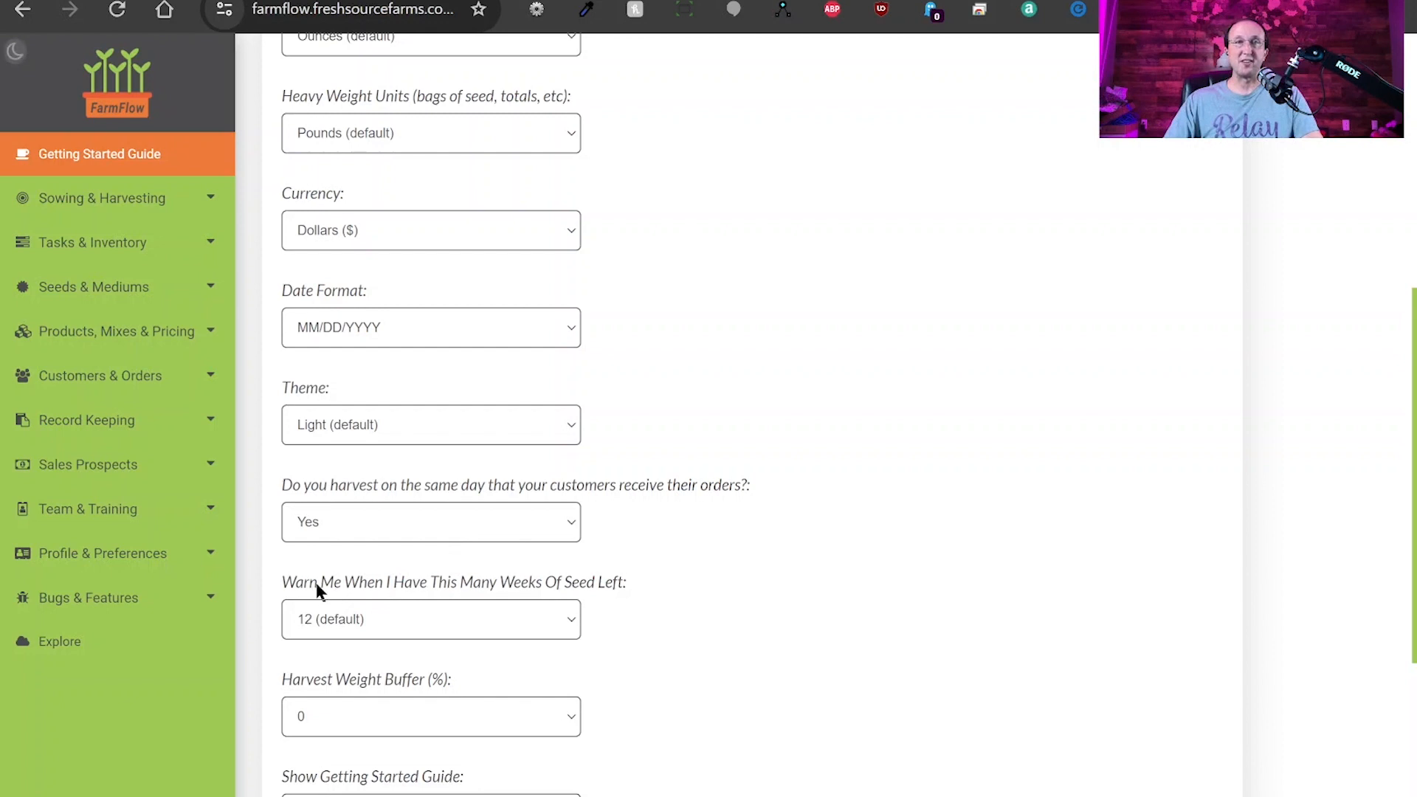
left_click(442, 584)
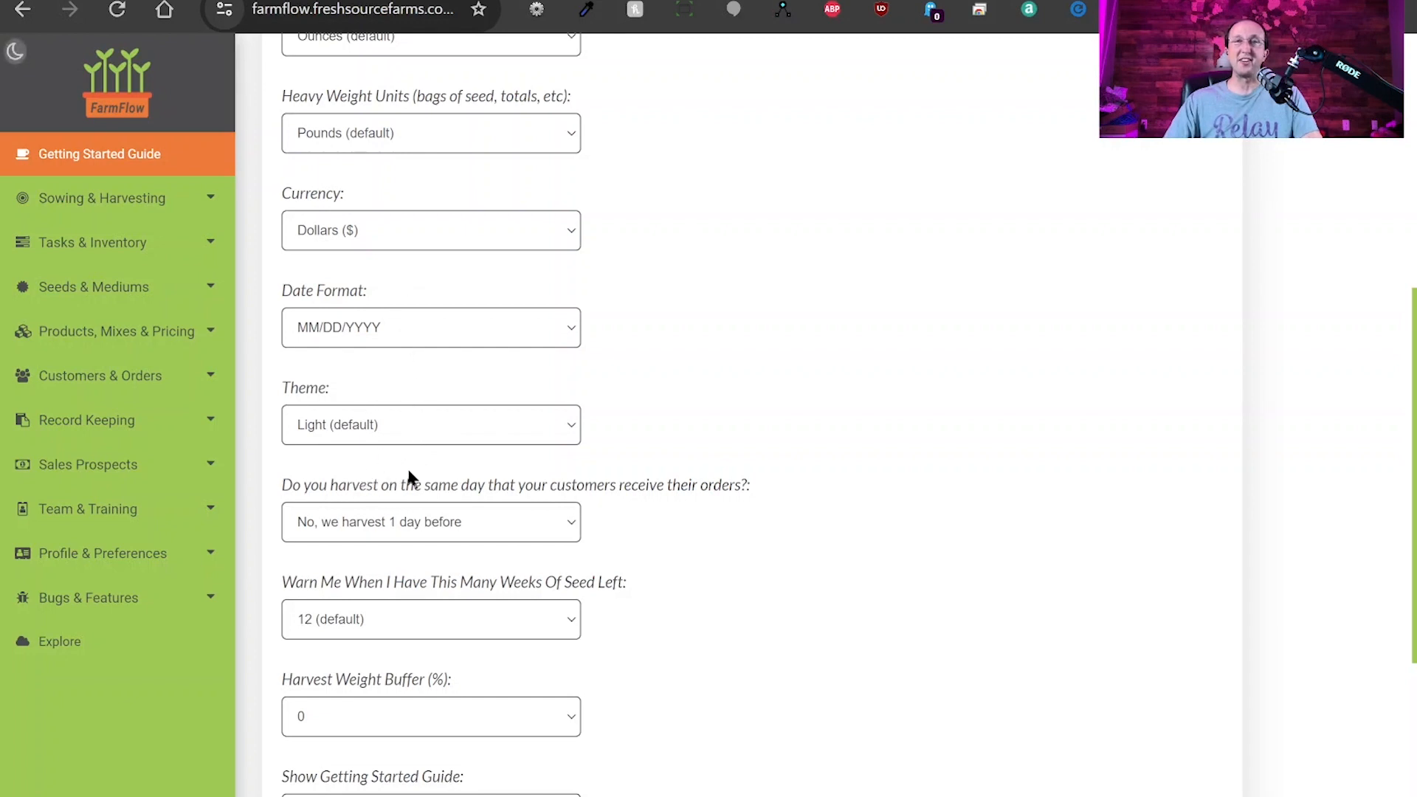
mouse_move(194, 313)
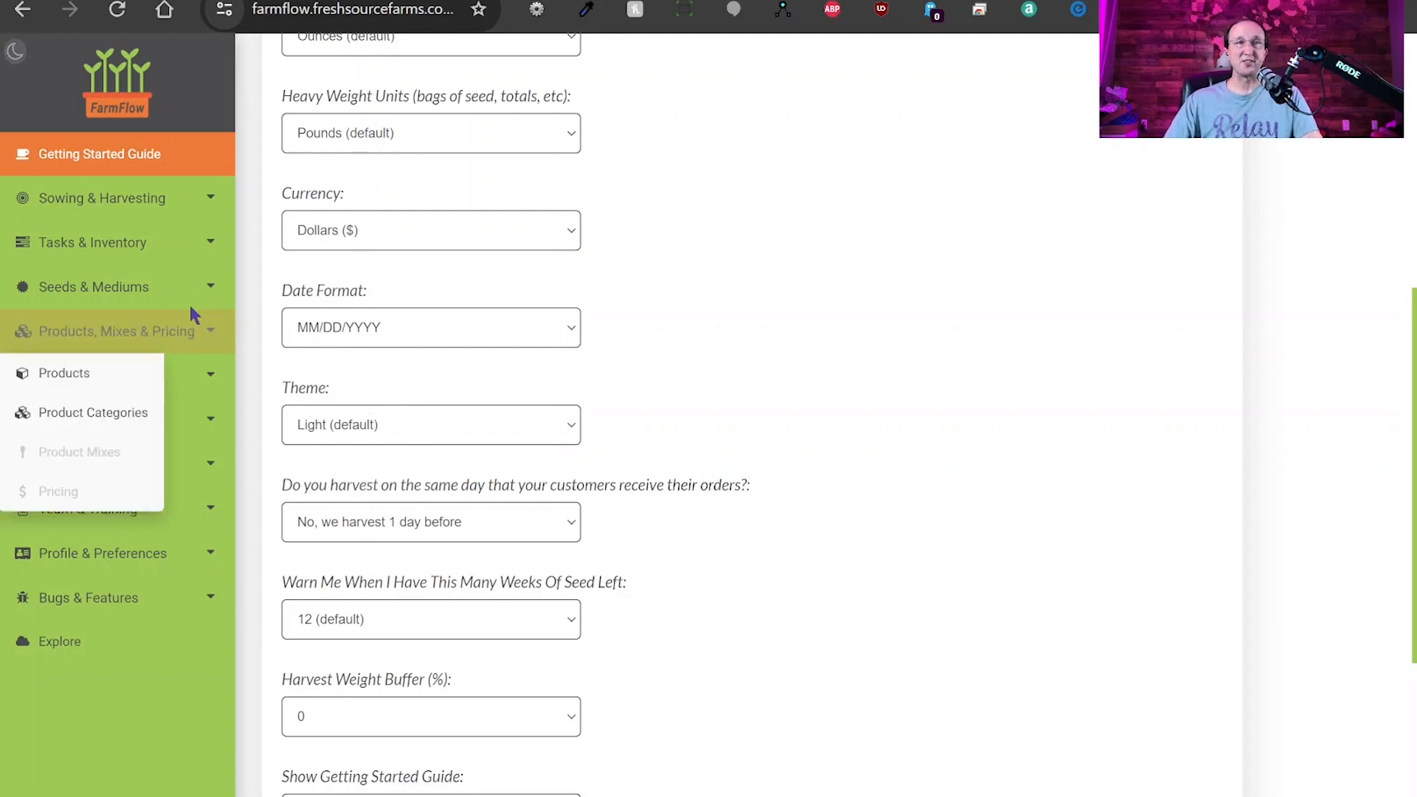
left_click(177, 290)
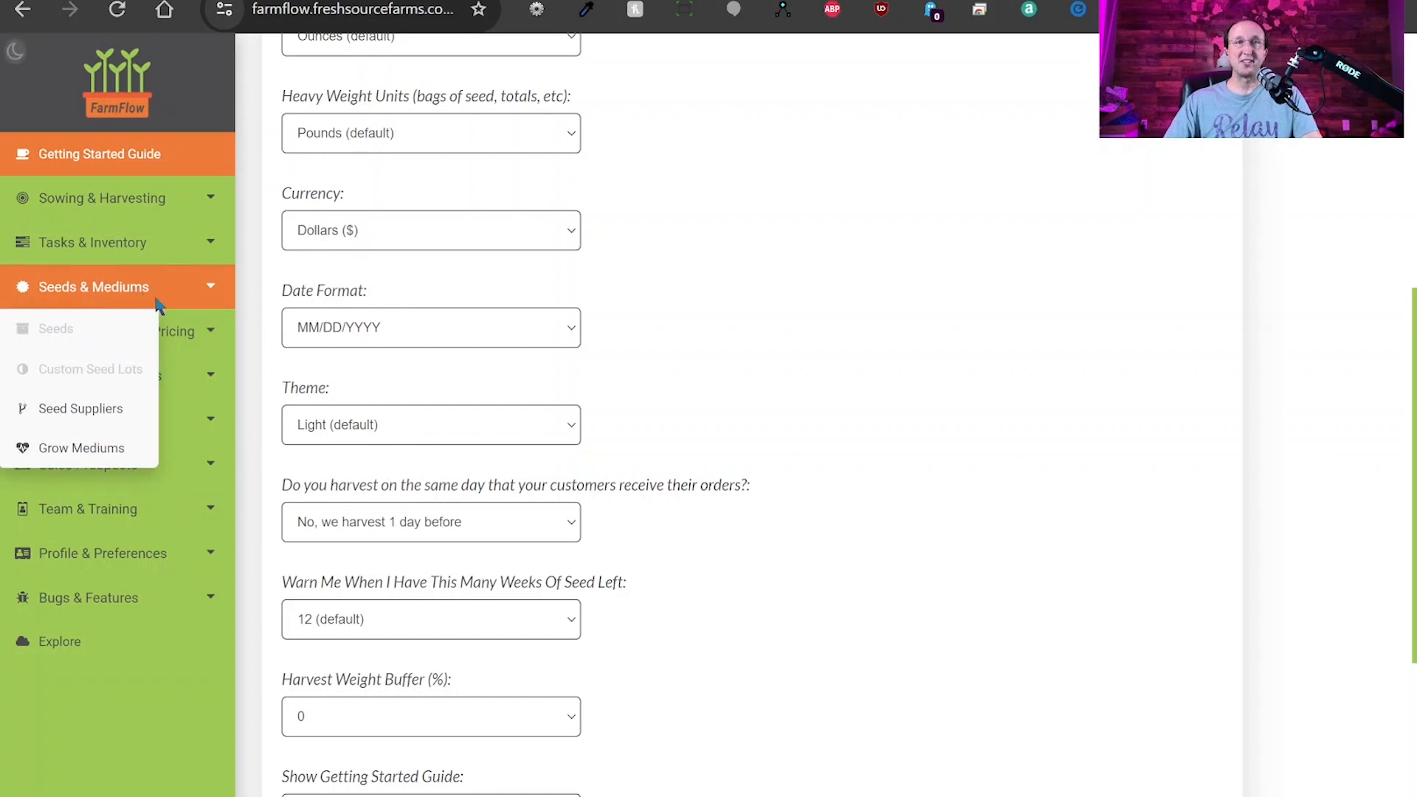
left_click(766, 297)
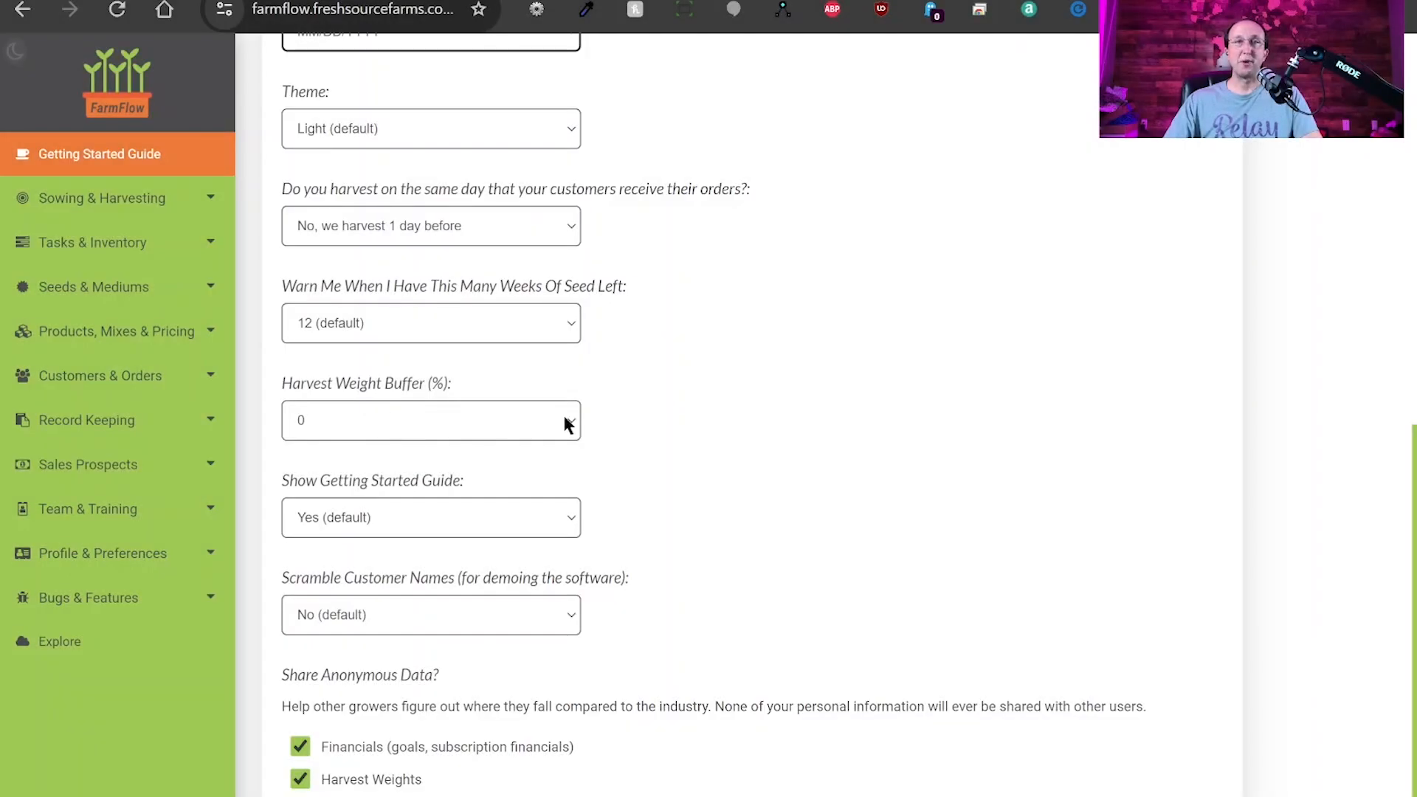
left_click(567, 419)
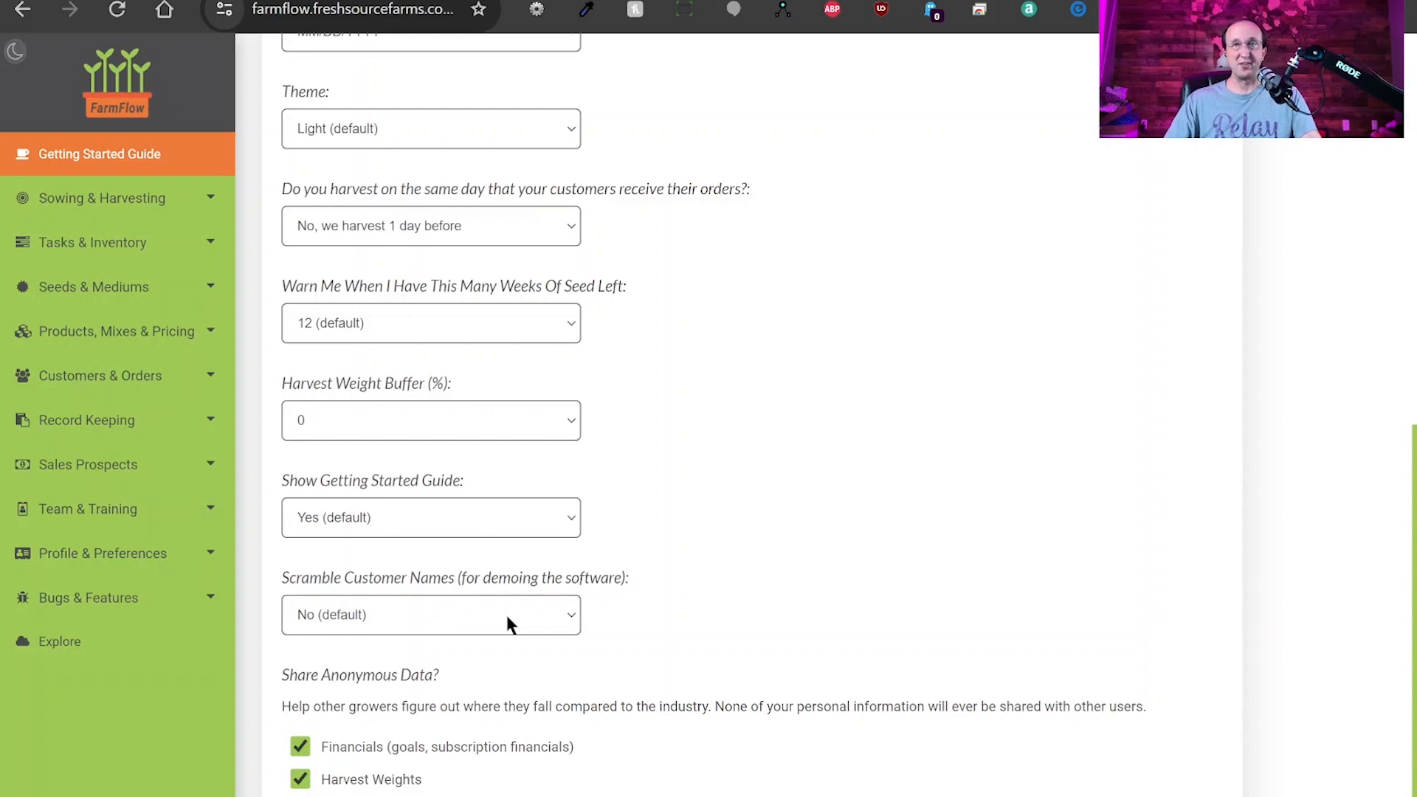
Set Scramble Customer Names to Yes in the preferences form.
left_click(368, 672)
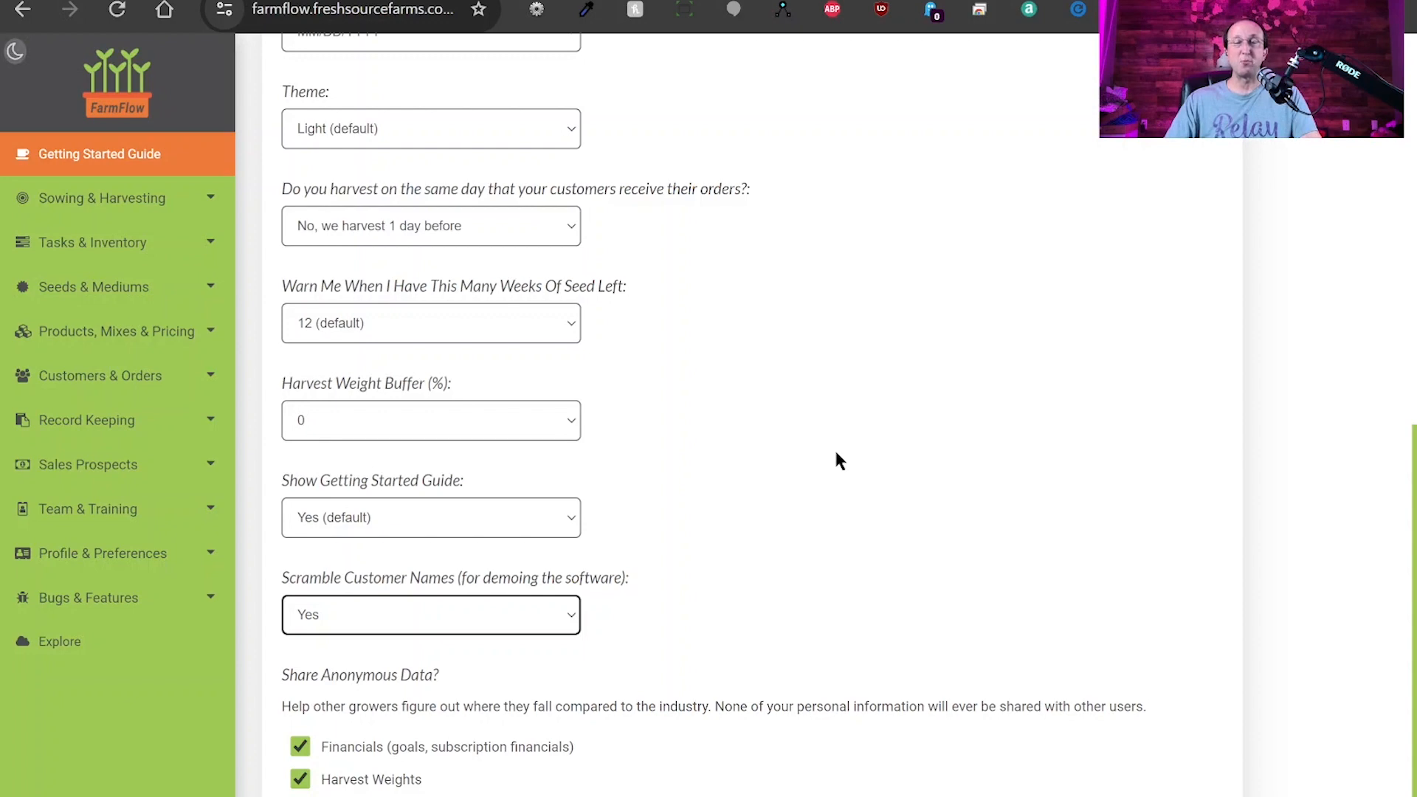
scroll(288, 579, "down", 1)
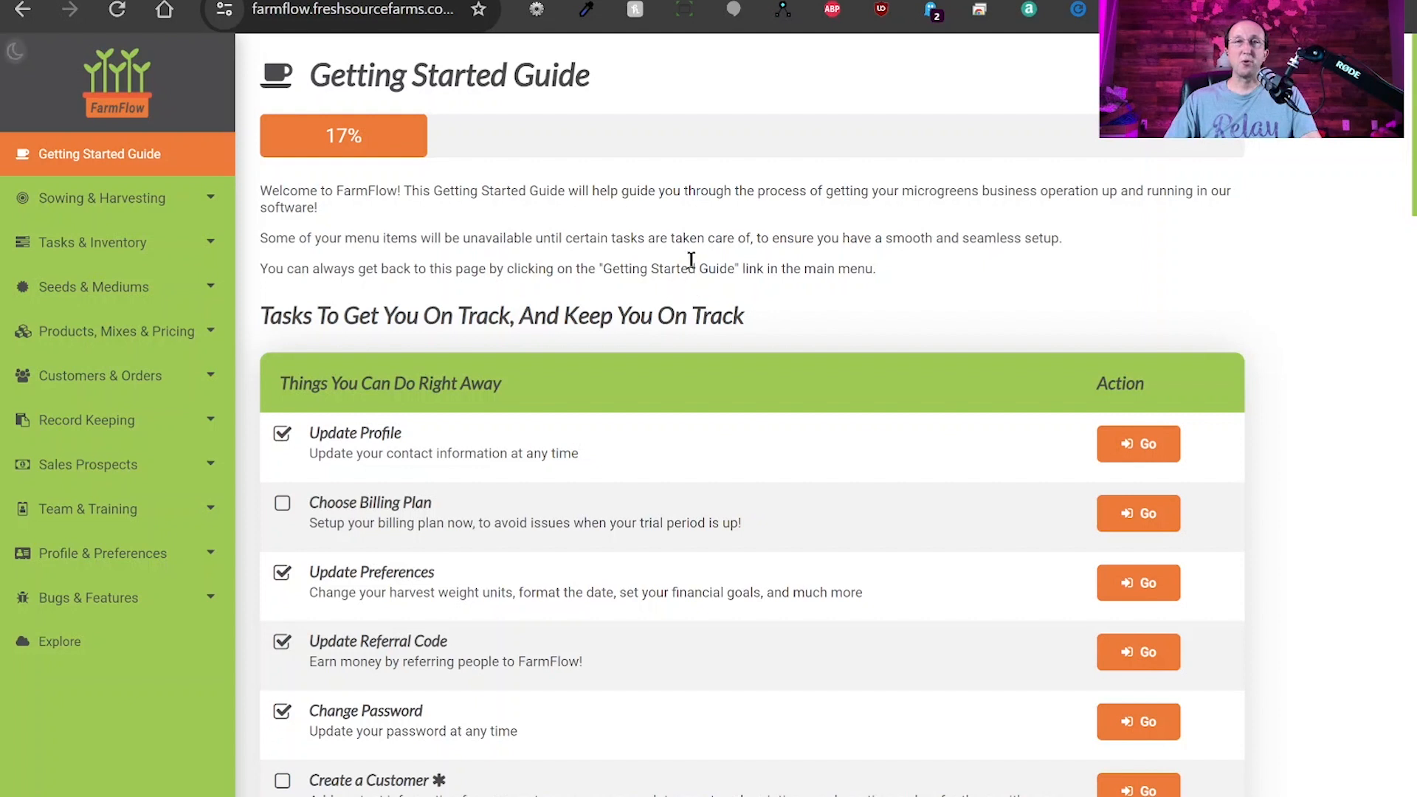
Go to Products, Mixes & Pricing > Product Categories and note the lone Microgreens category.
left_click(196, 329)
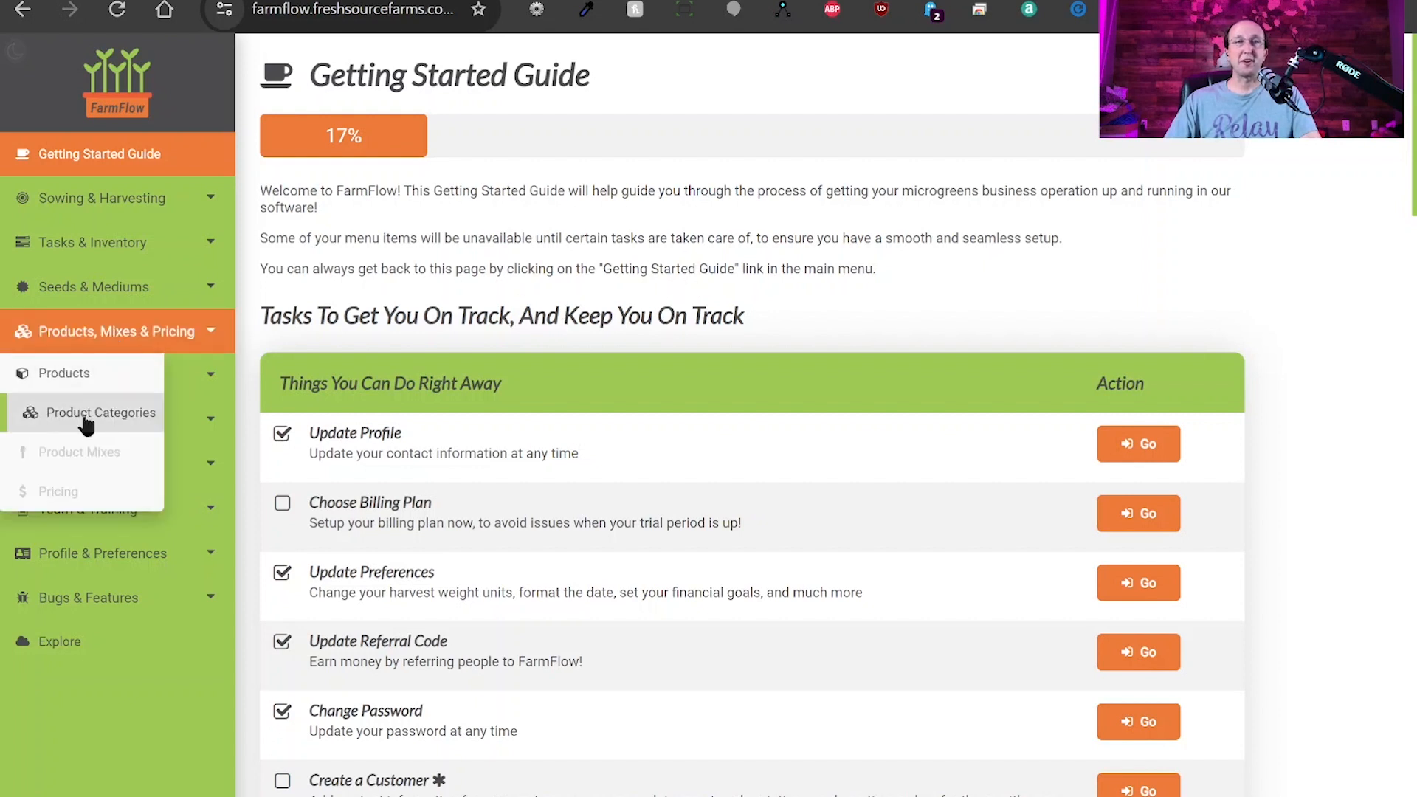
left_click(100, 417)
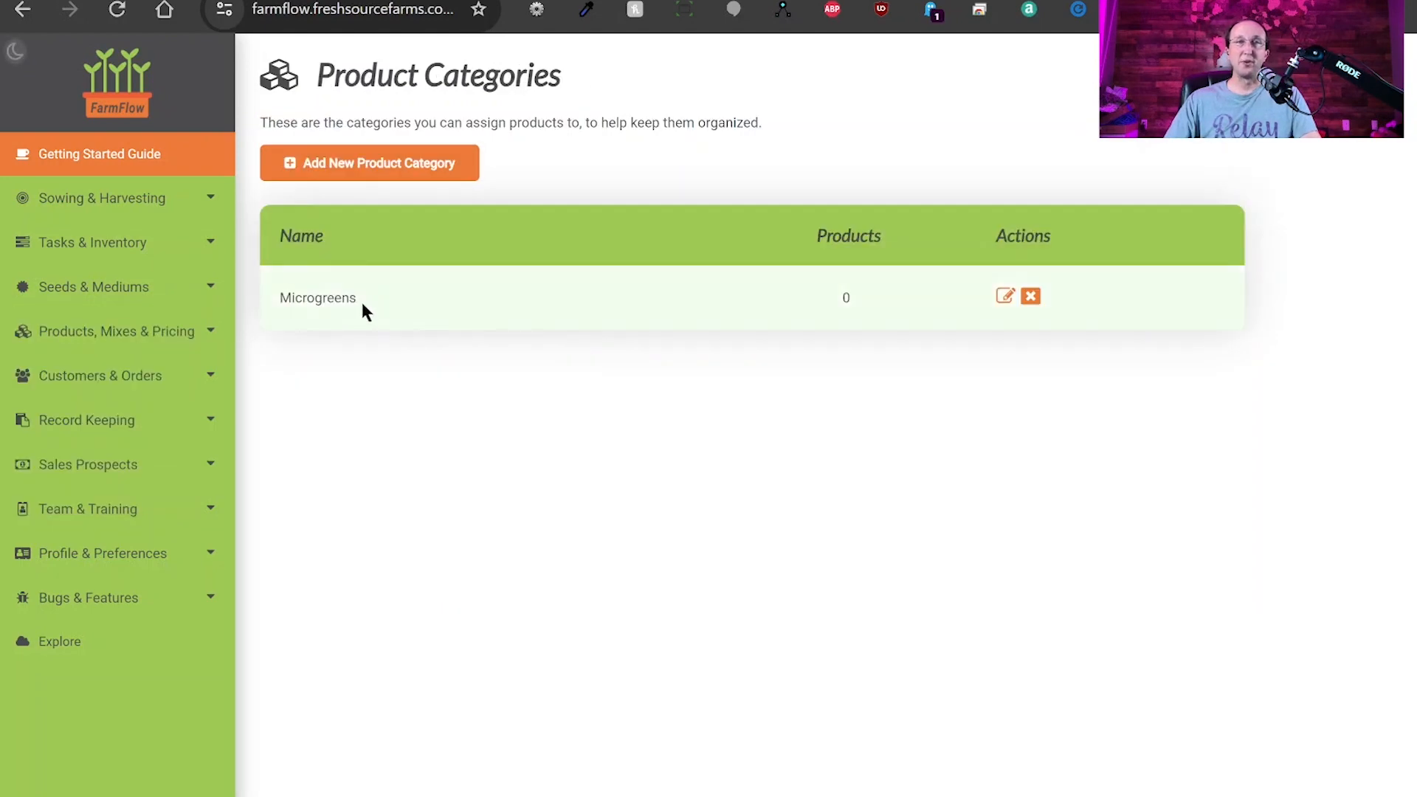
left_click_drag(362, 299, 277, 298)
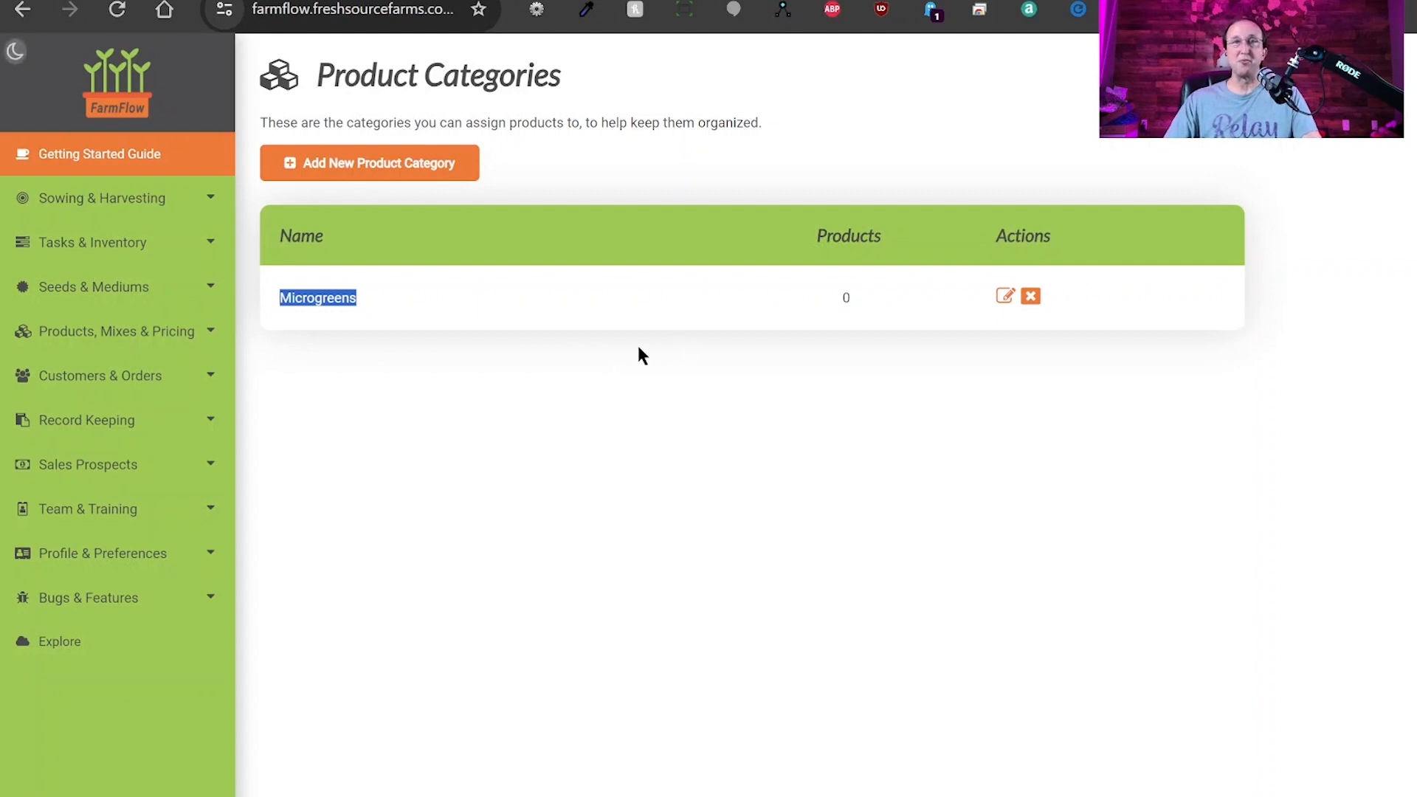
Create and save a new product category named 'Edible Flowers'.
left_click(386, 164)
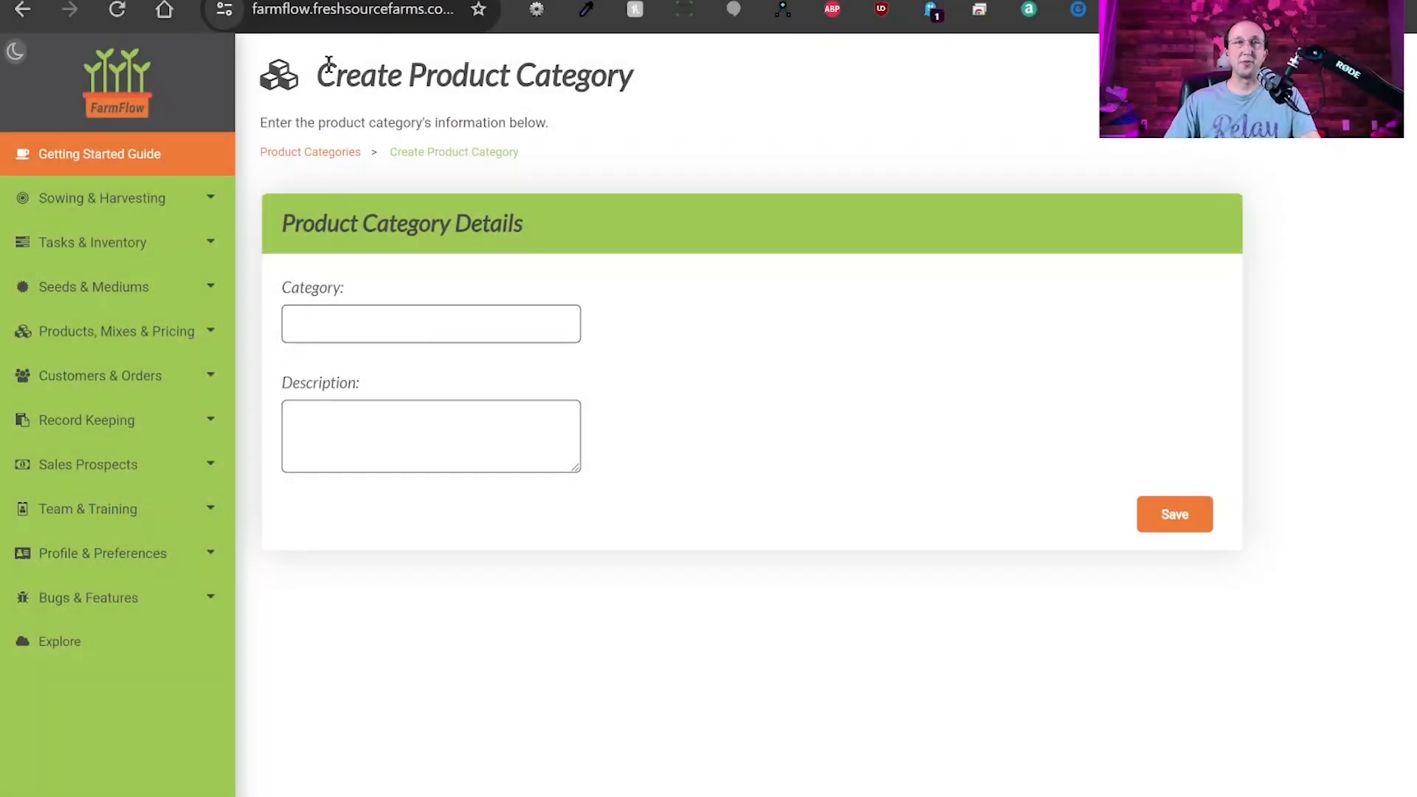
left_click(395, 323)
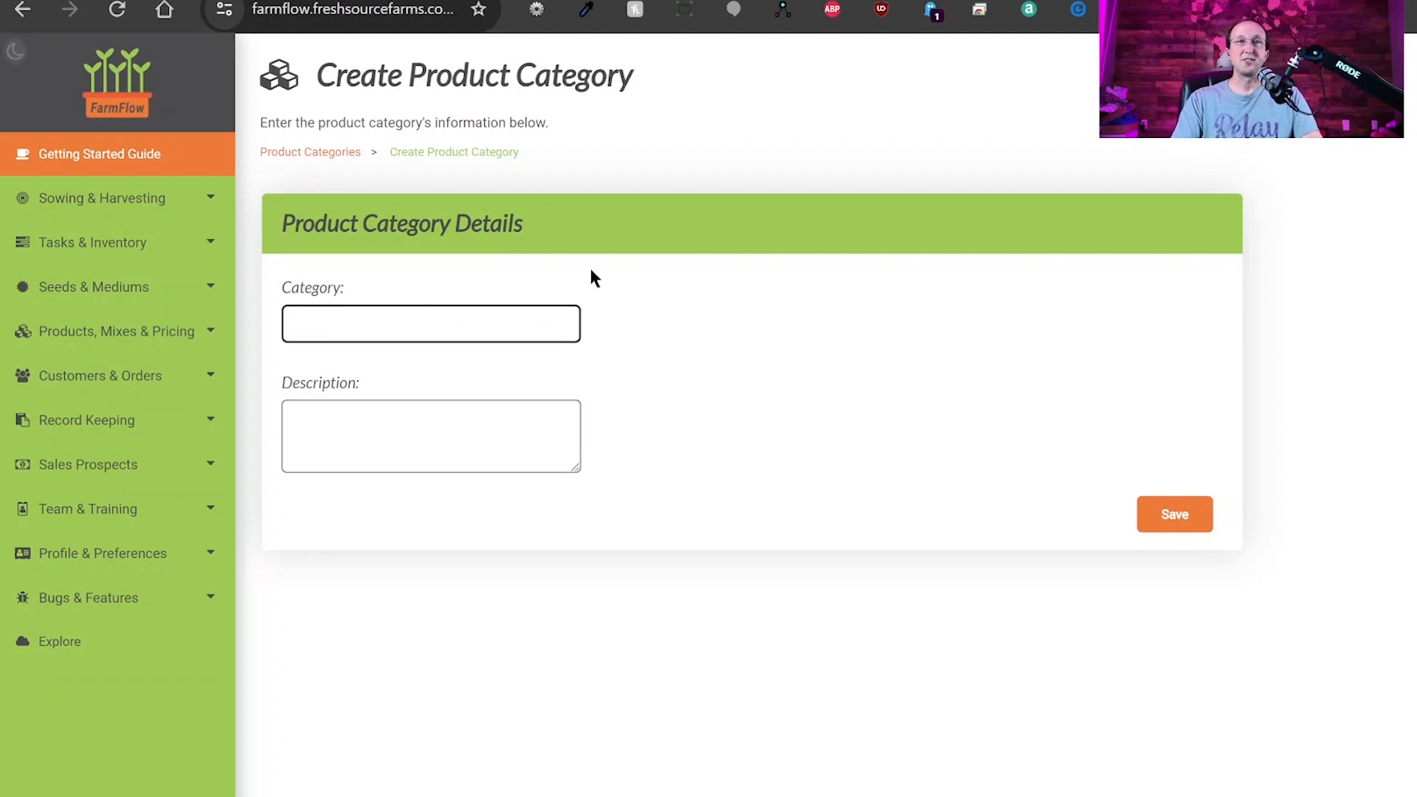
type("Edible F")
type("lowers")
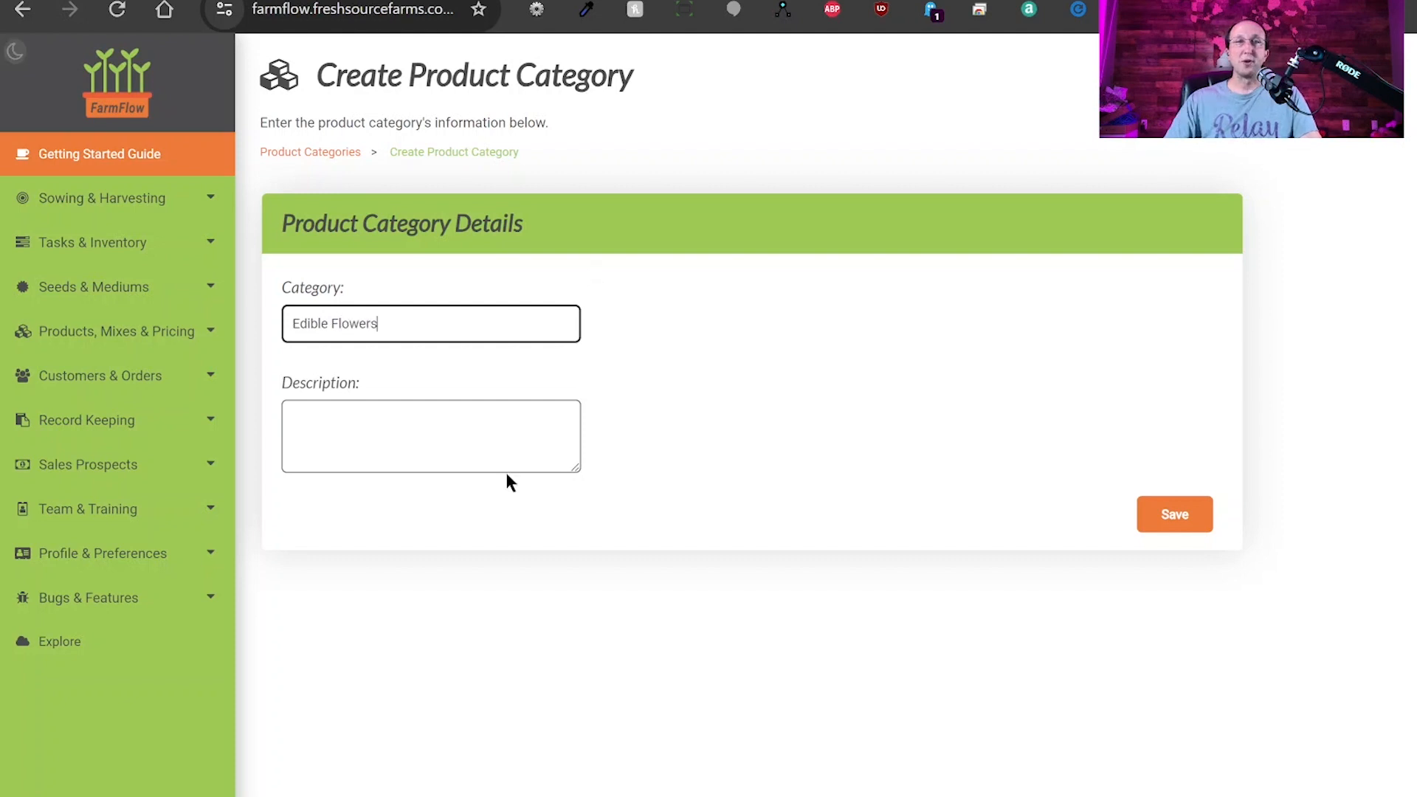
left_click(449, 437)
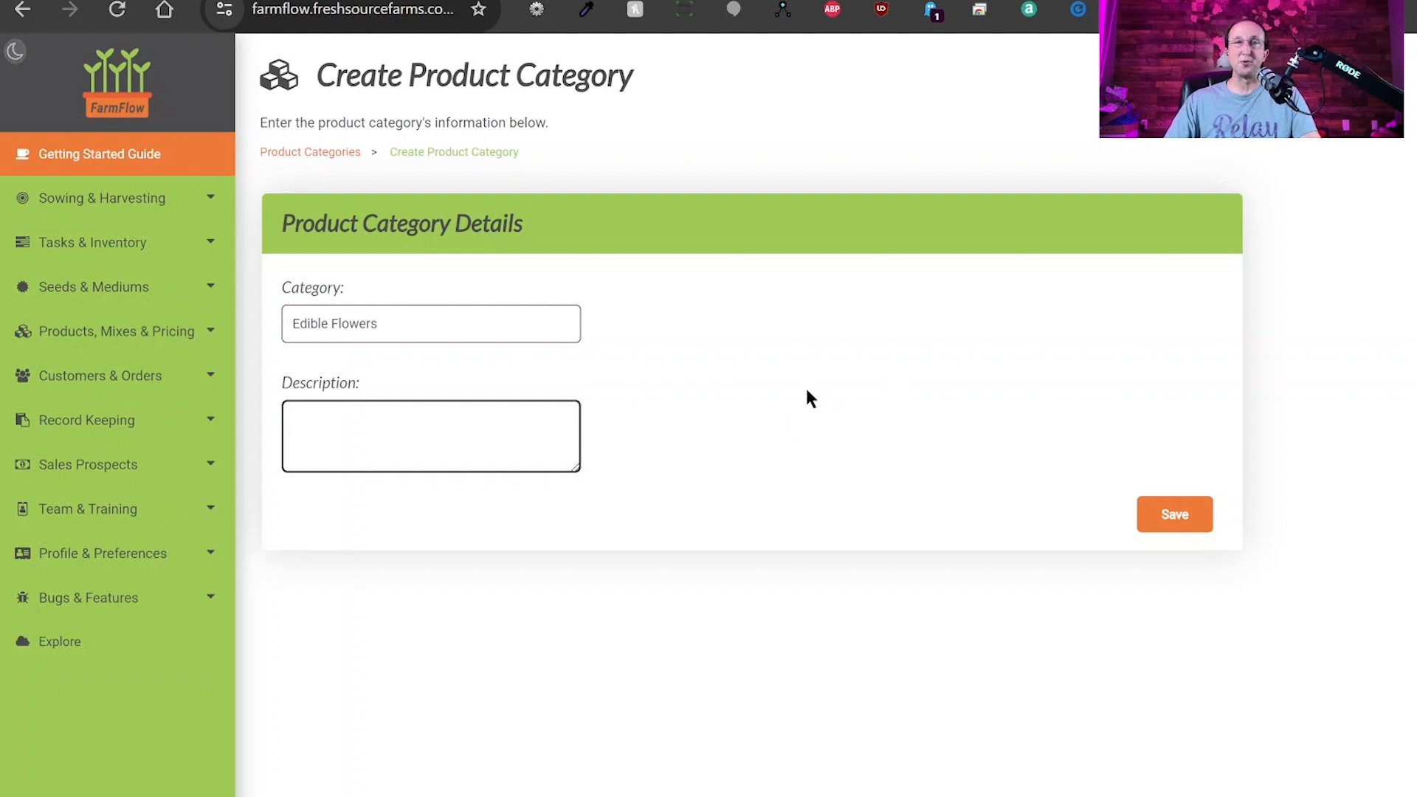
left_click(1175, 521)
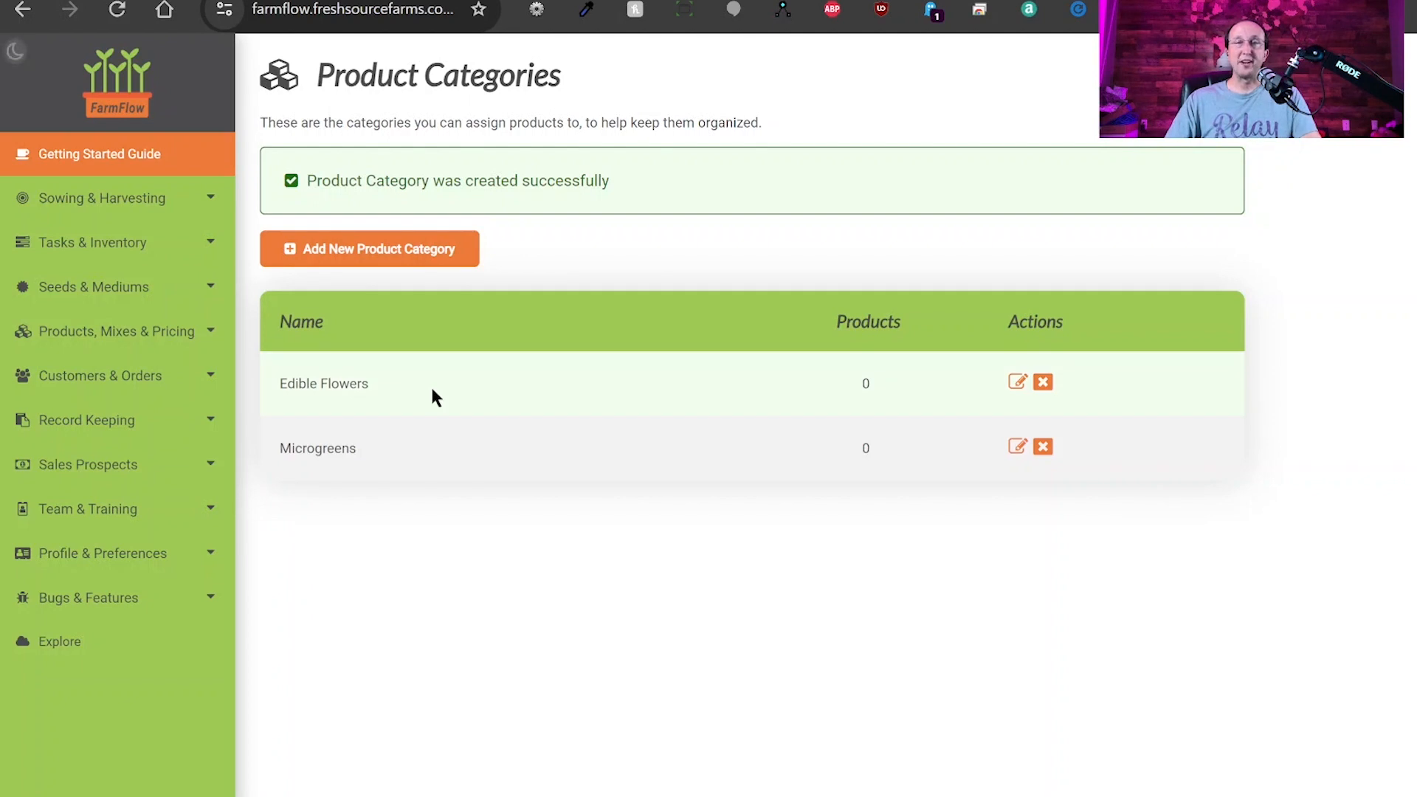
left_click_drag(388, 382, 278, 384)
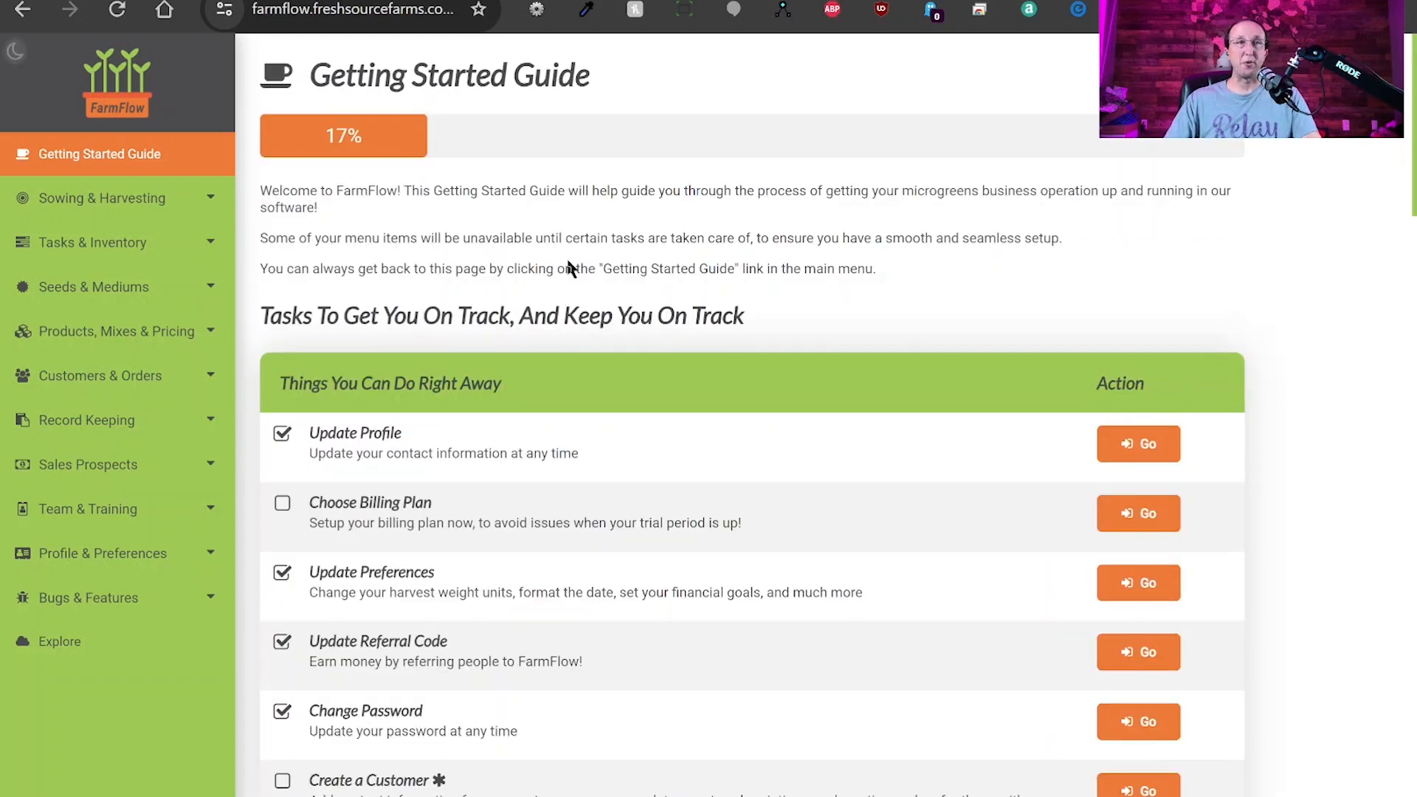
Go to Products, Mixes & Pricing > Products and start adding a new product.
mouse_move(103, 334)
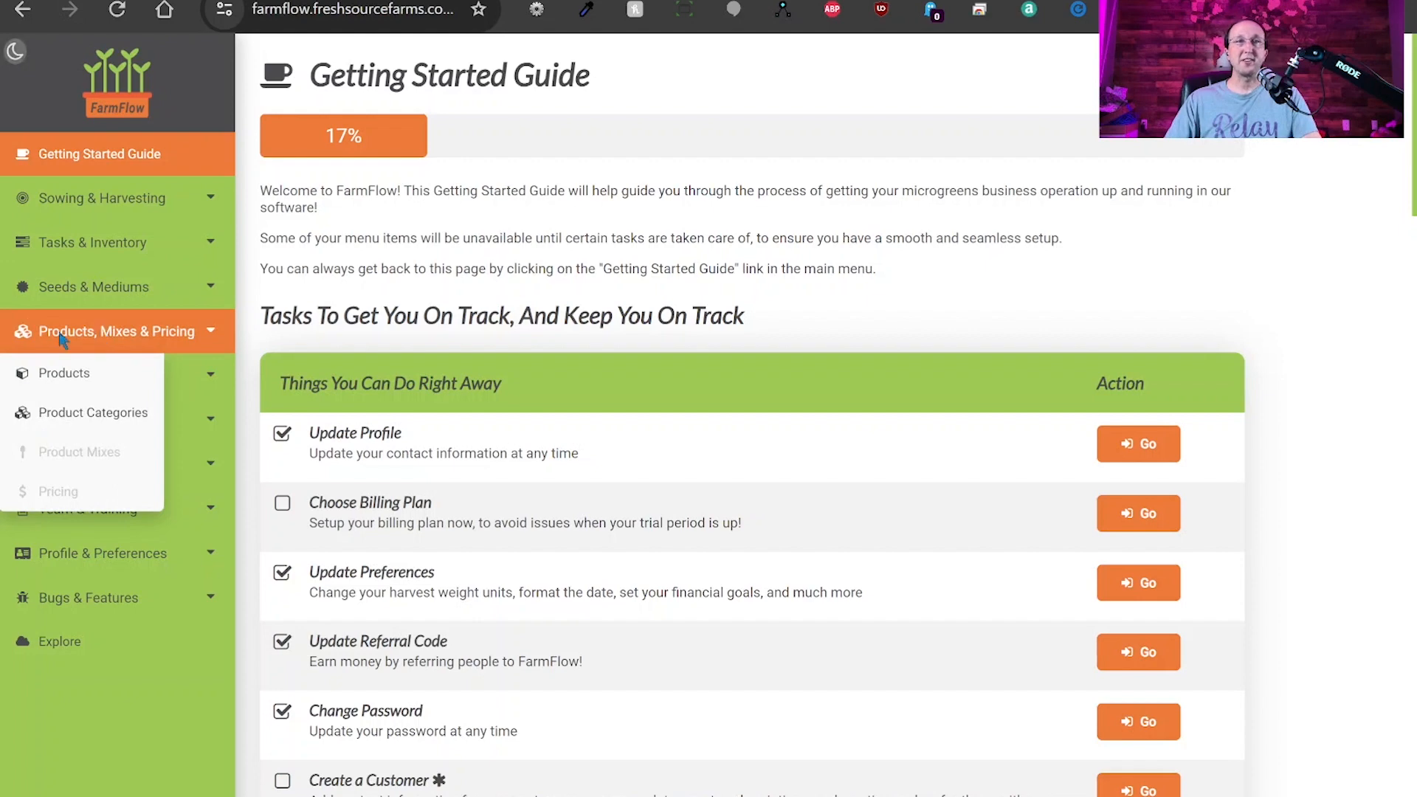
left_click(84, 376)
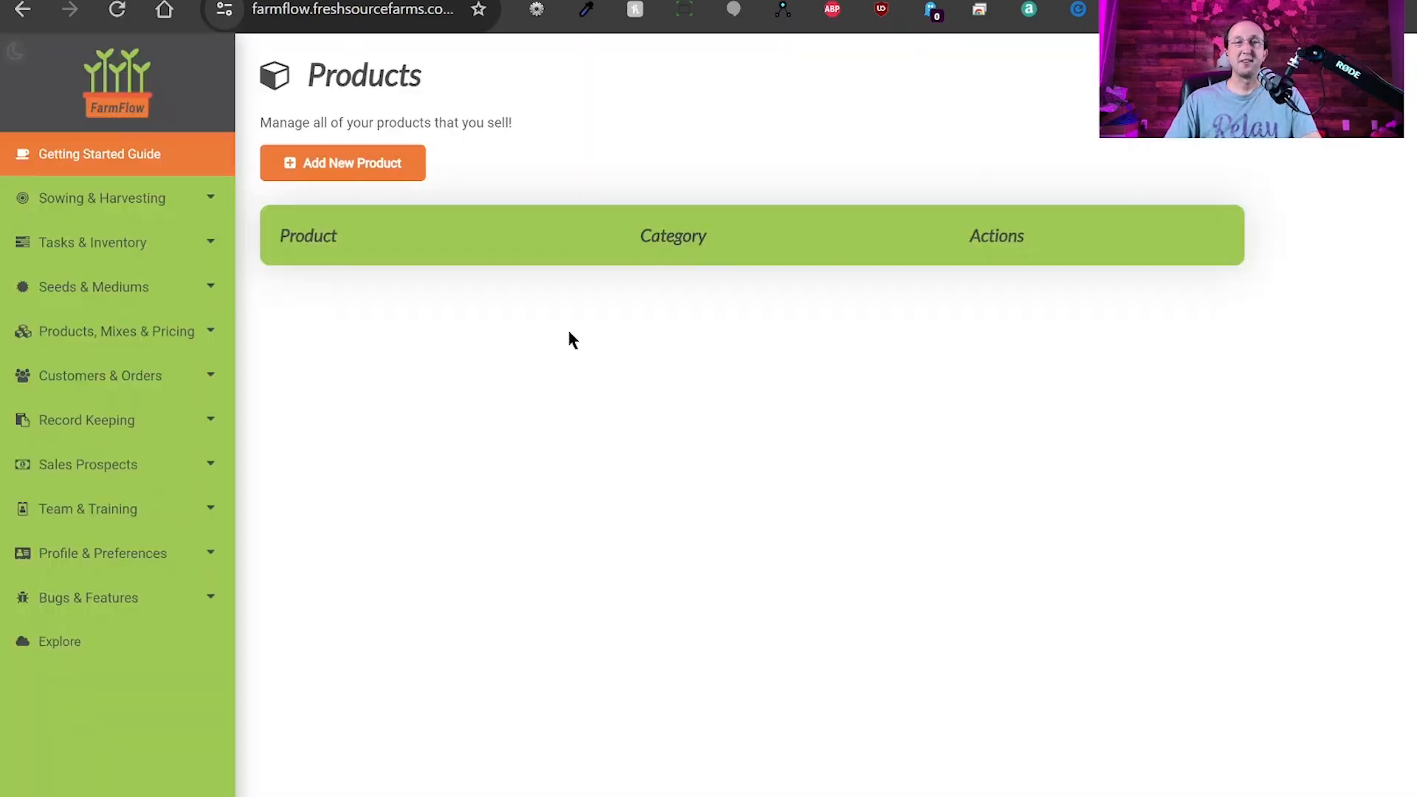
left_click(327, 168)
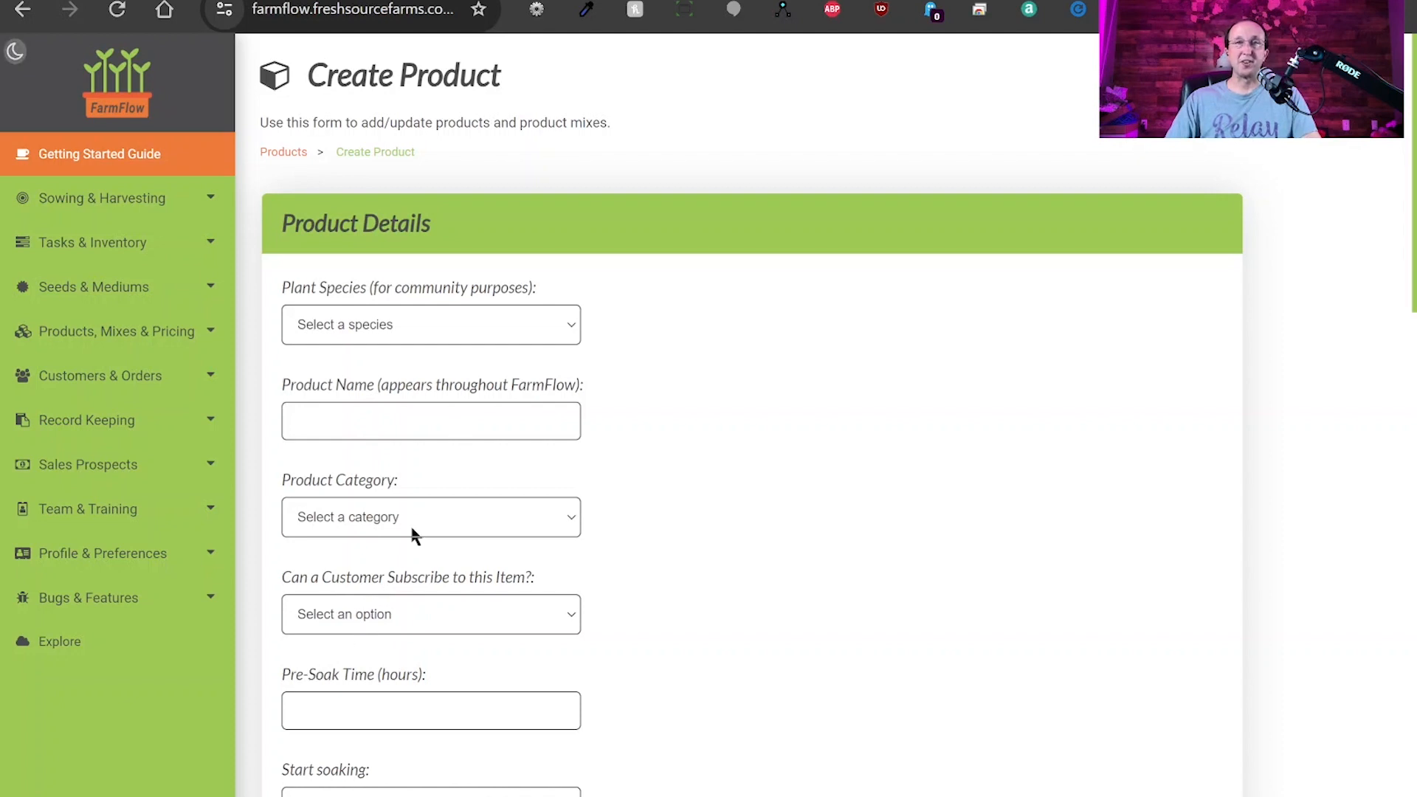
Set the product's plant species to Broccoli and name it 'Broccoli'.
left_click(323, 518)
left_click(427, 415)
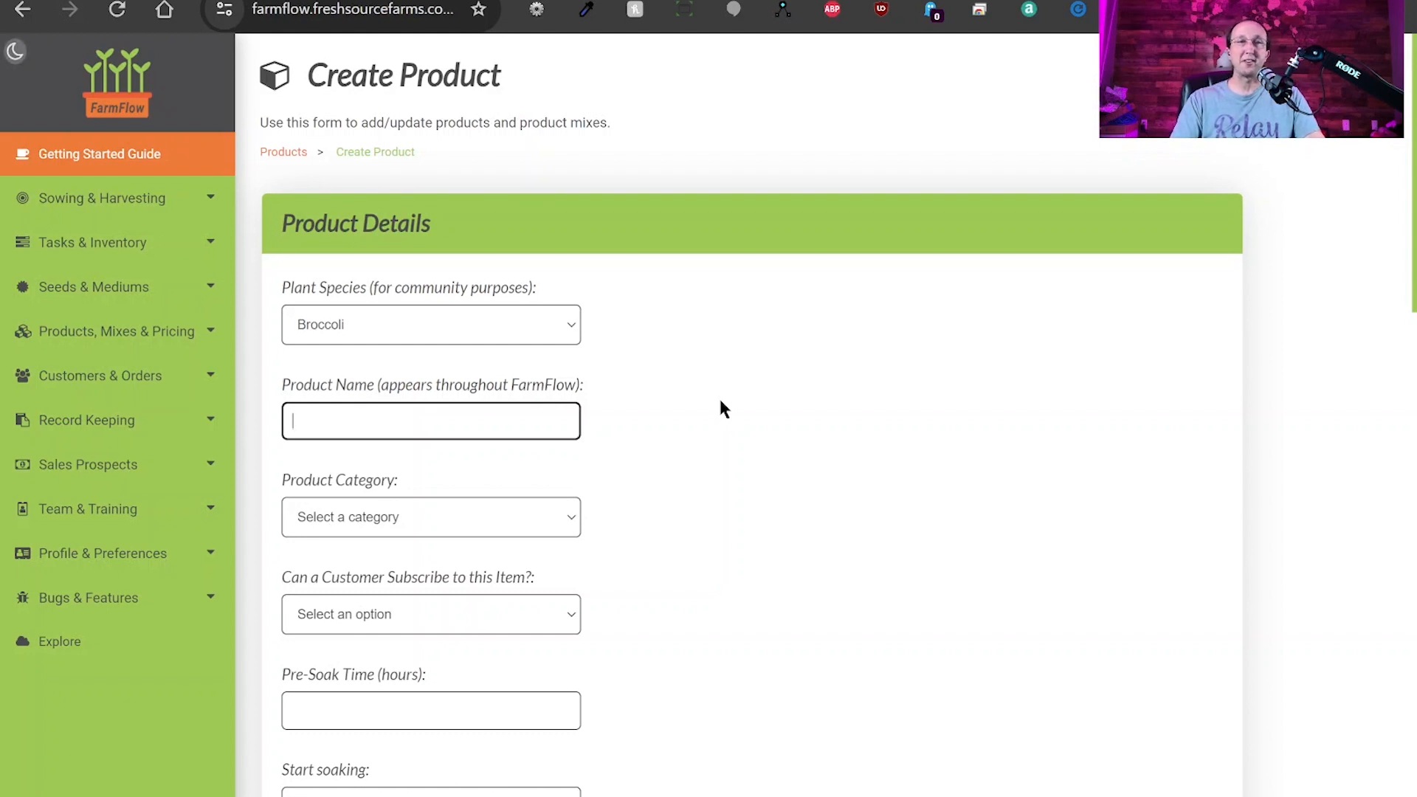
type("Broccoli")
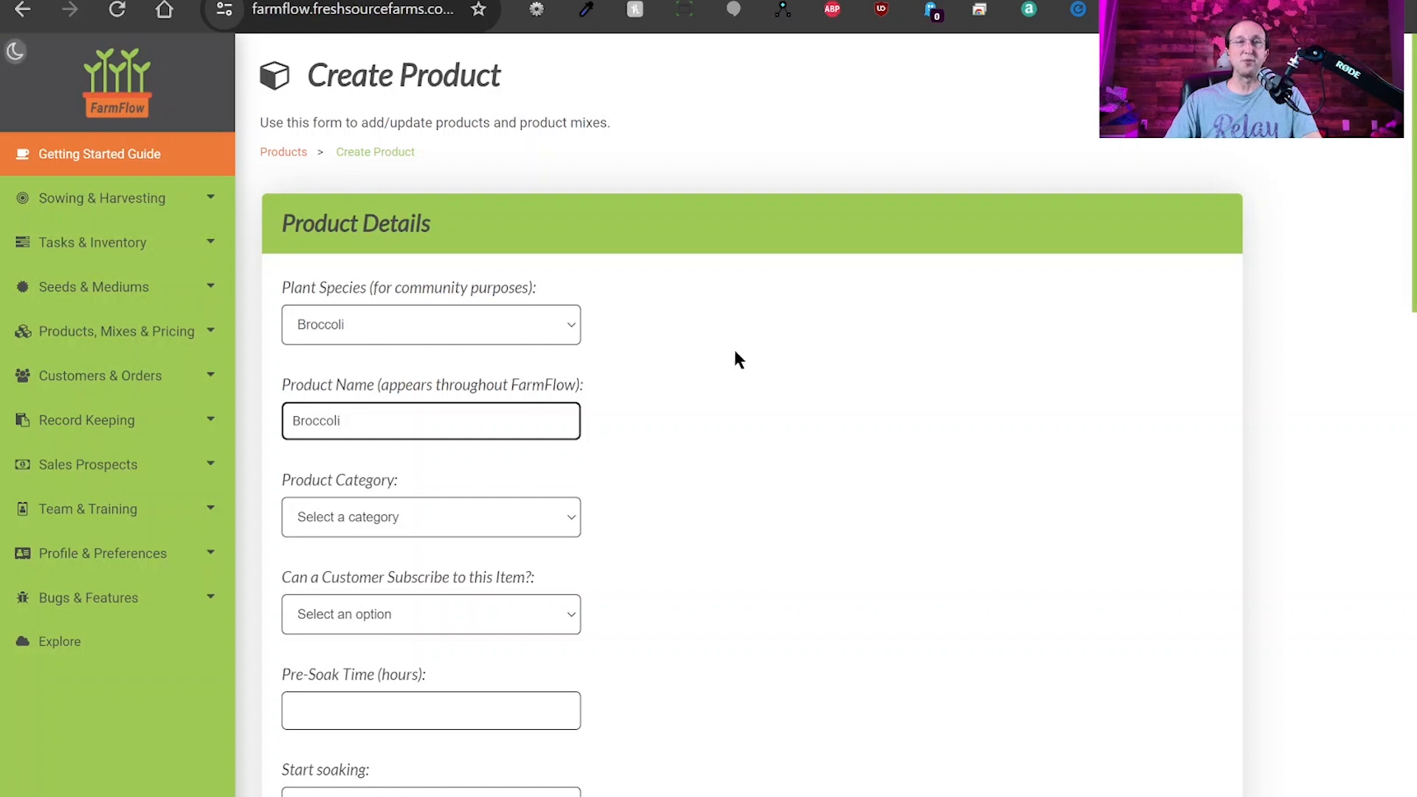
left_click_drag(373, 286, 531, 289)
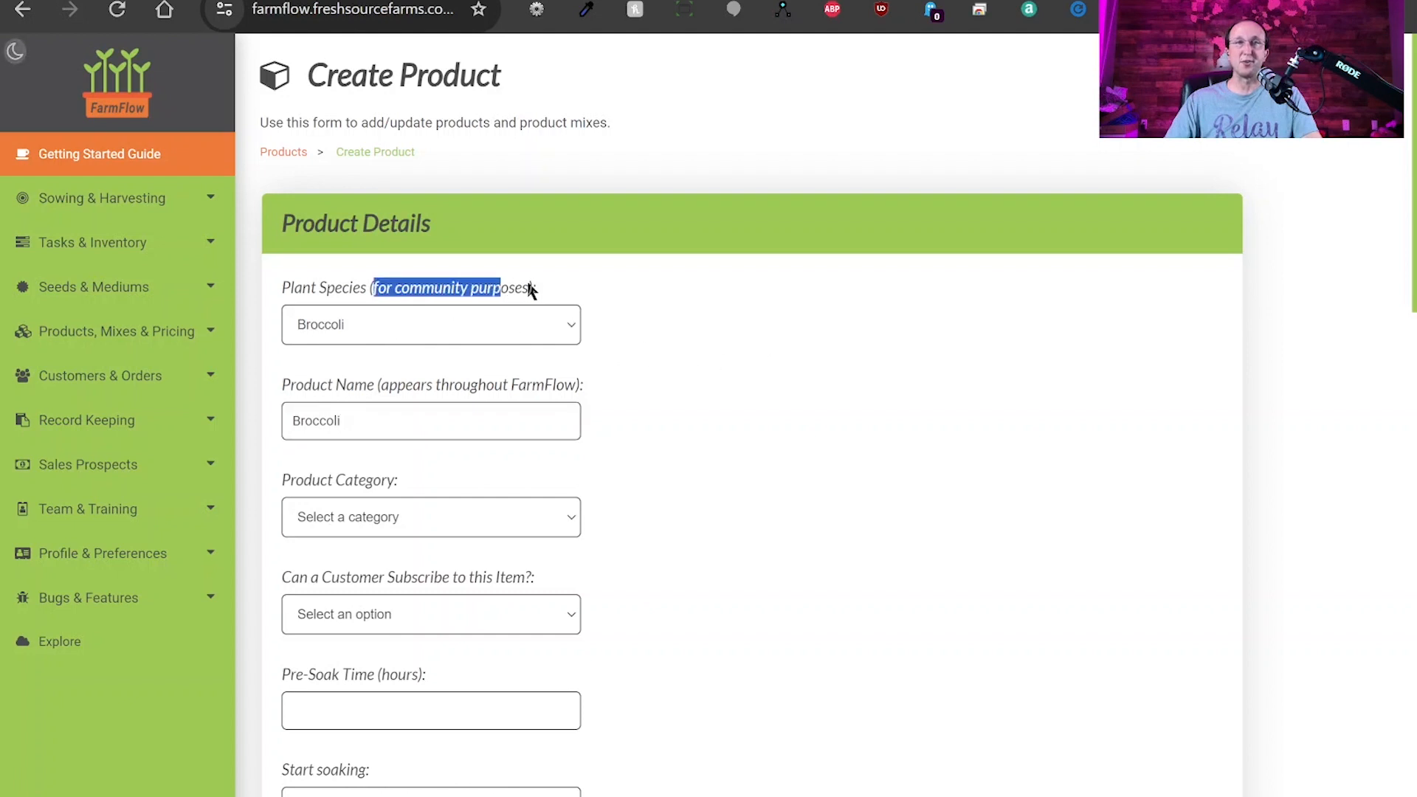
left_click(675, 310)
Put the product in the Microgreens category and set Subscribe to Yes.
scroll(396, 317, "down", 3)
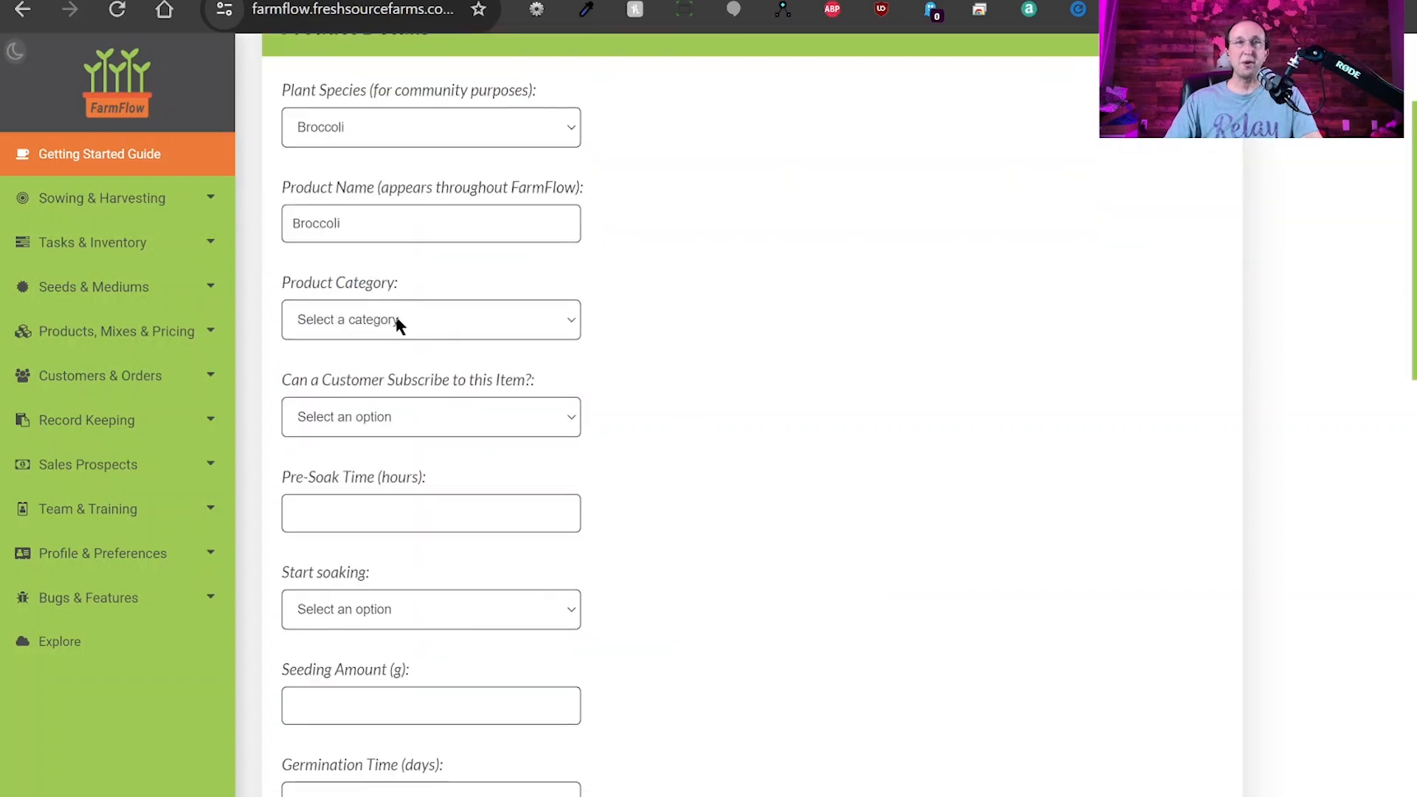
left_click(352, 383)
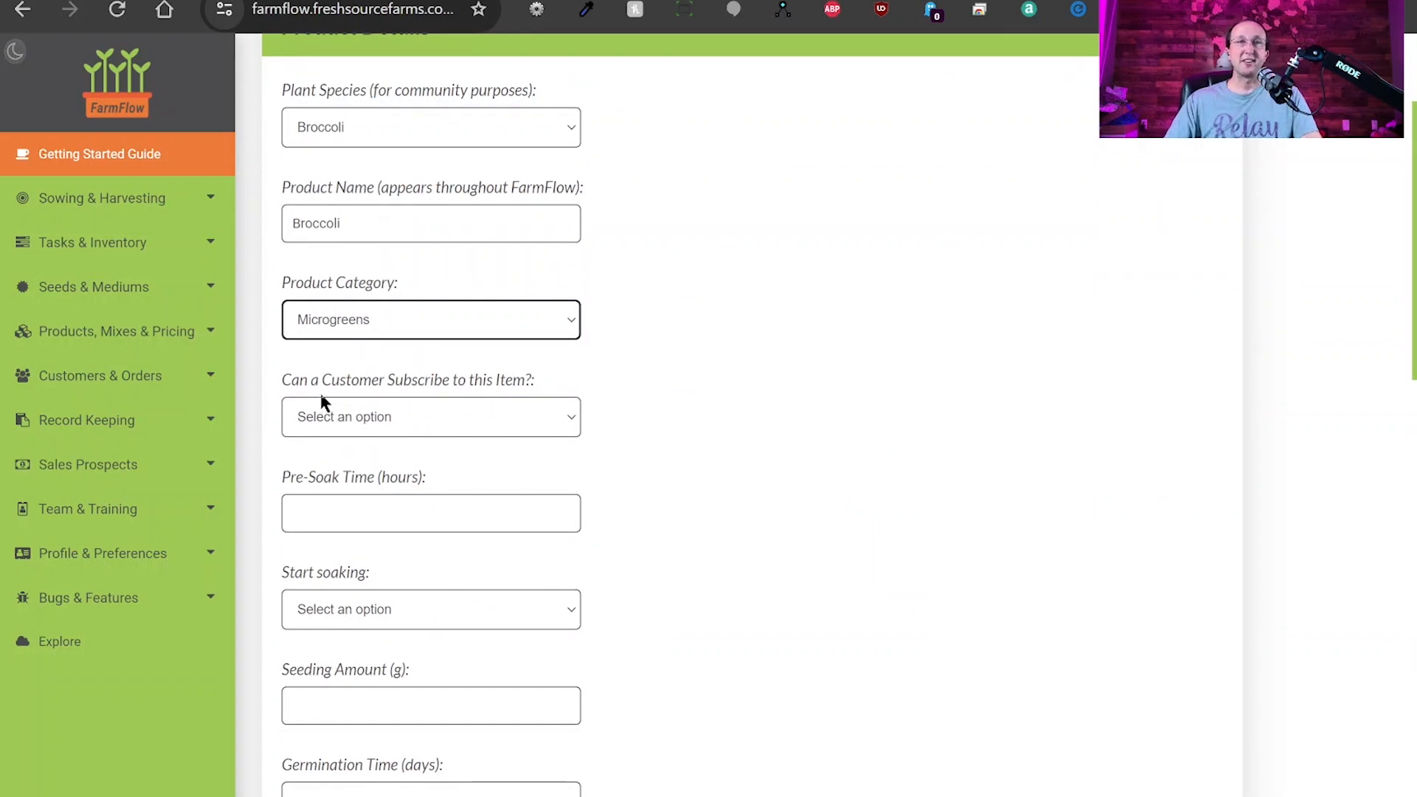
left_click(463, 422)
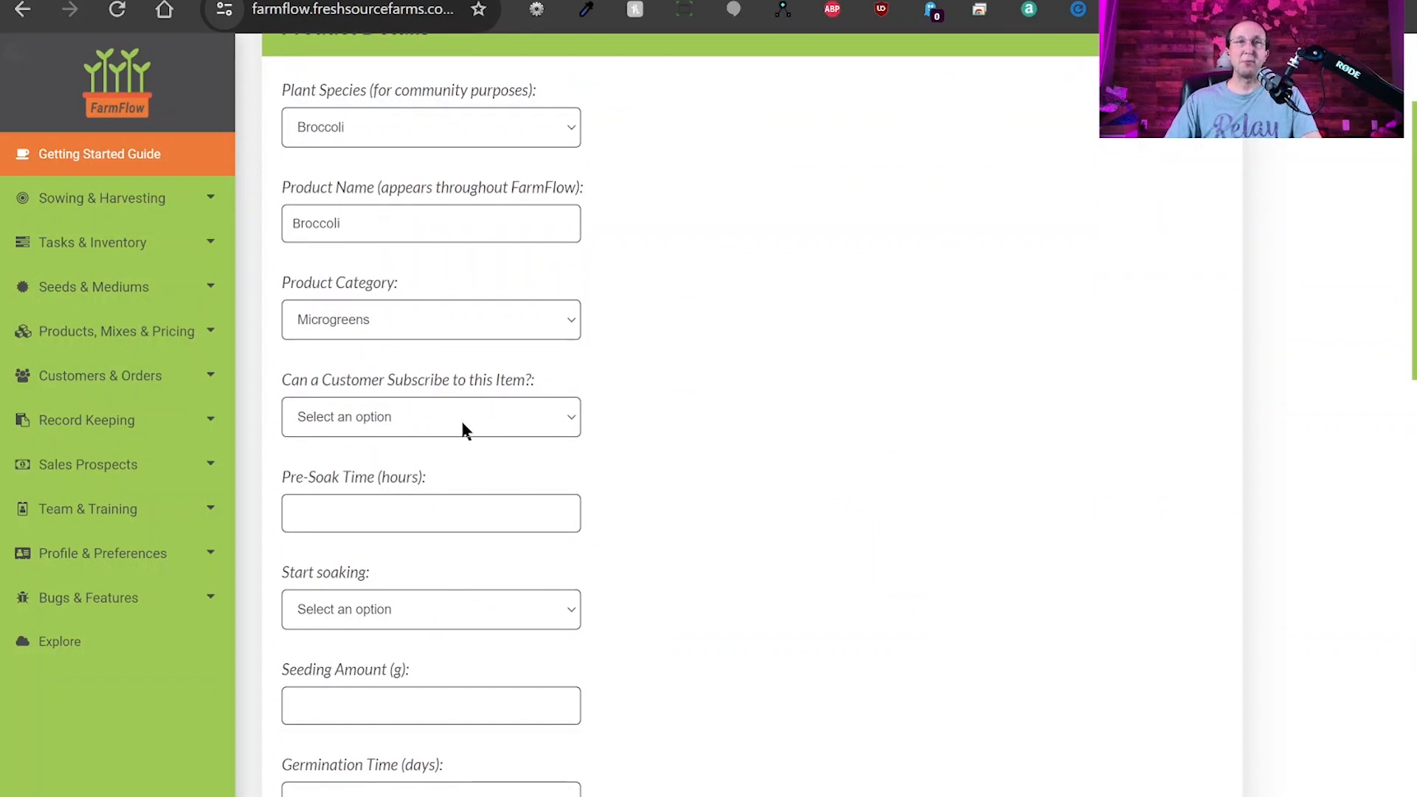
left_click(344, 475)
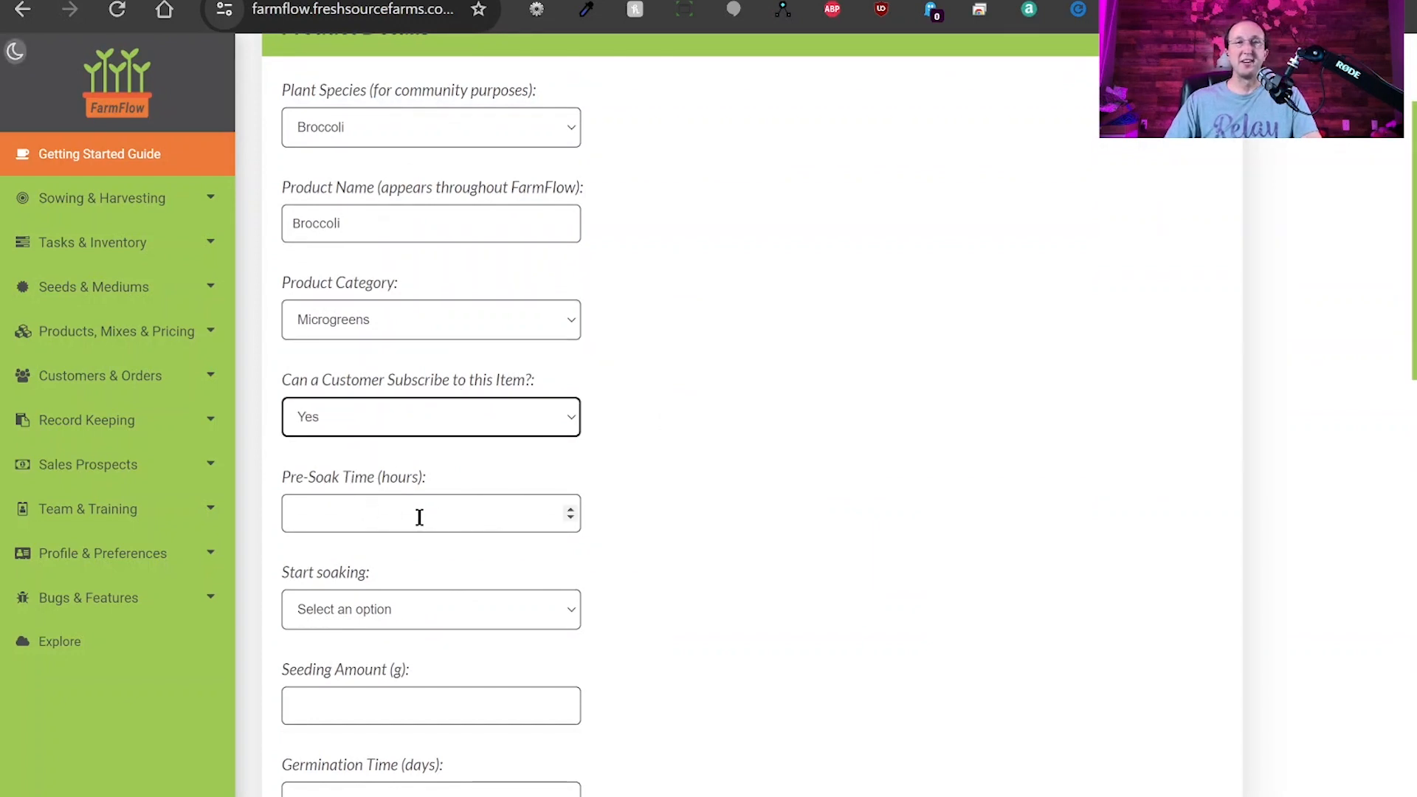
scroll(625, 485, "down", 3)
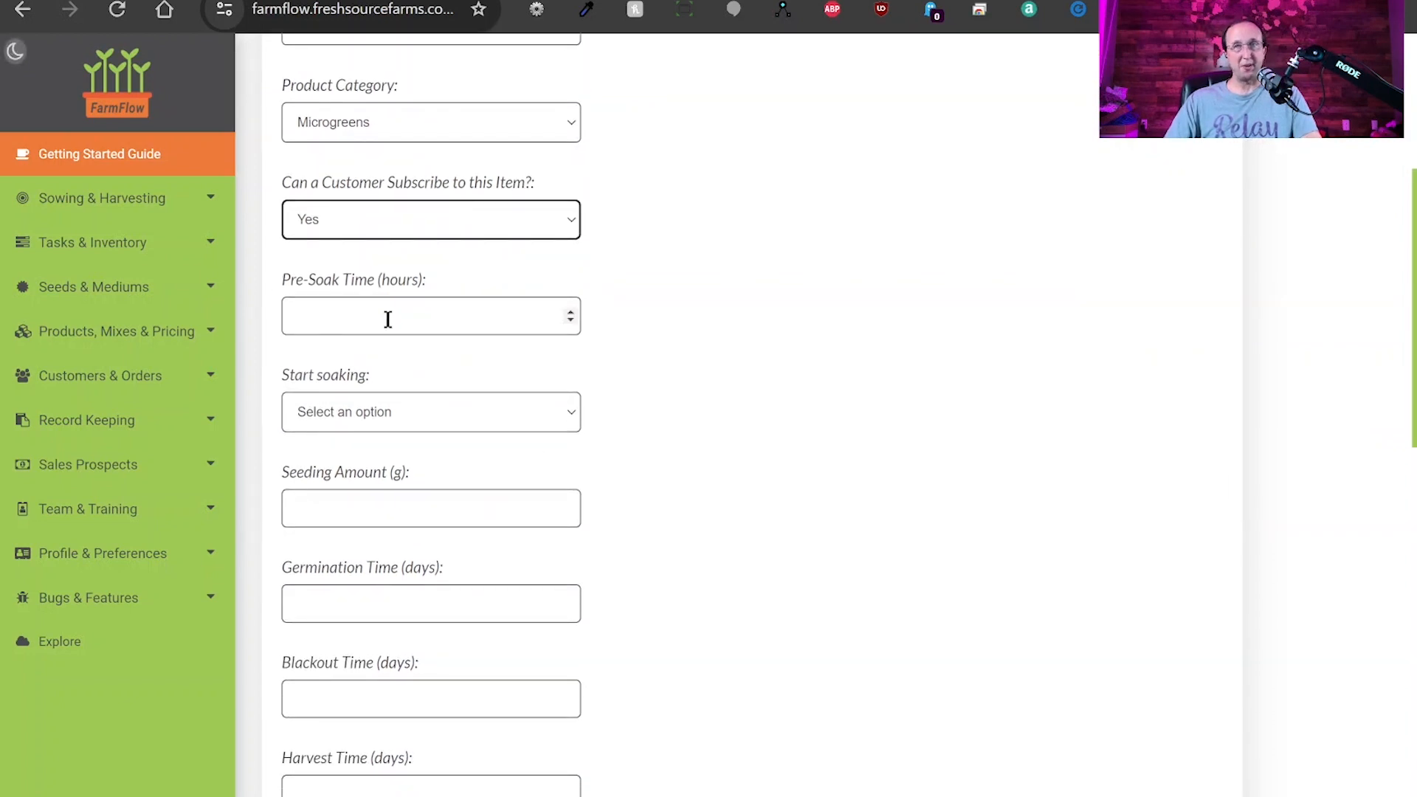
Enter a 0-hour pre-soak time and a 22 g seeding amount.
left_click(388, 319)
type("0")
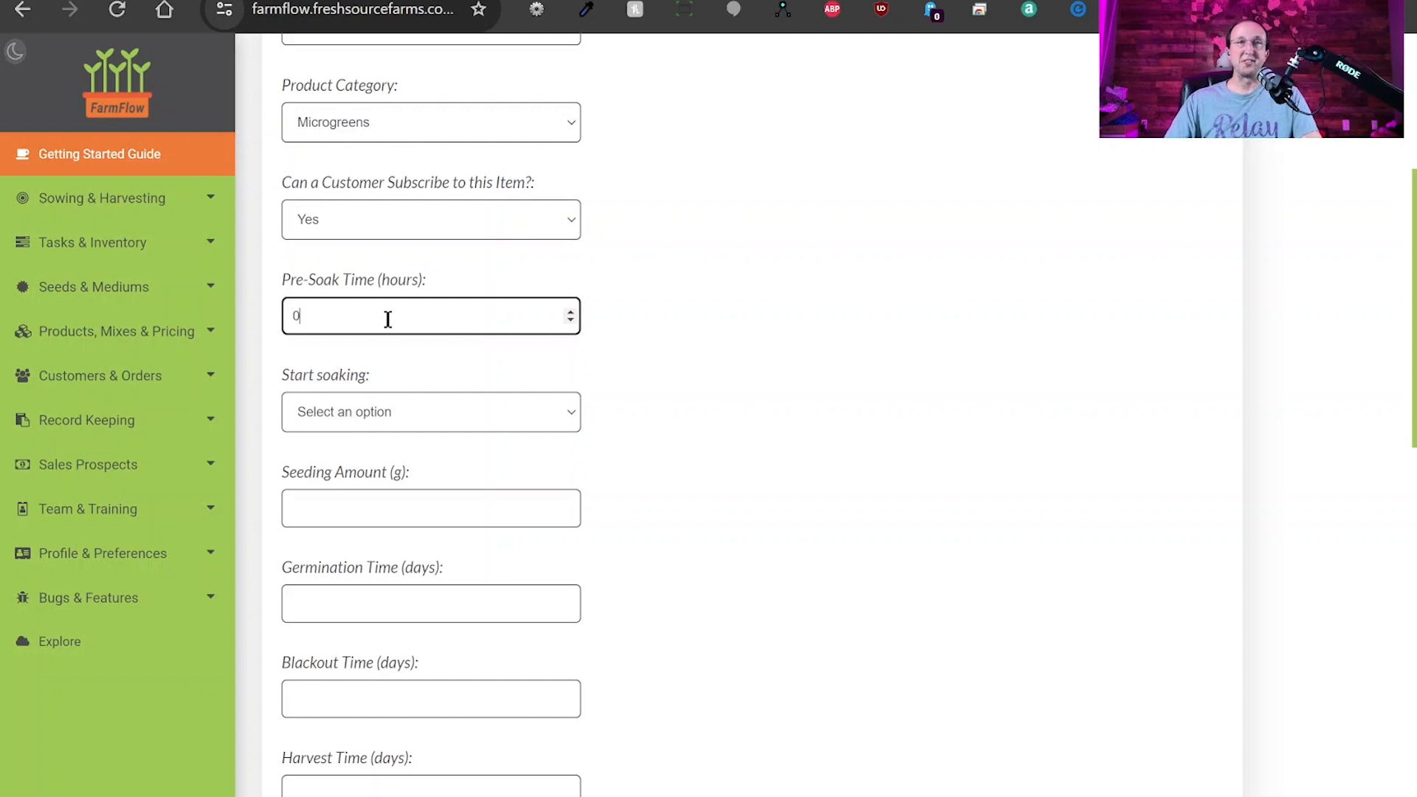
left_click(402, 419)
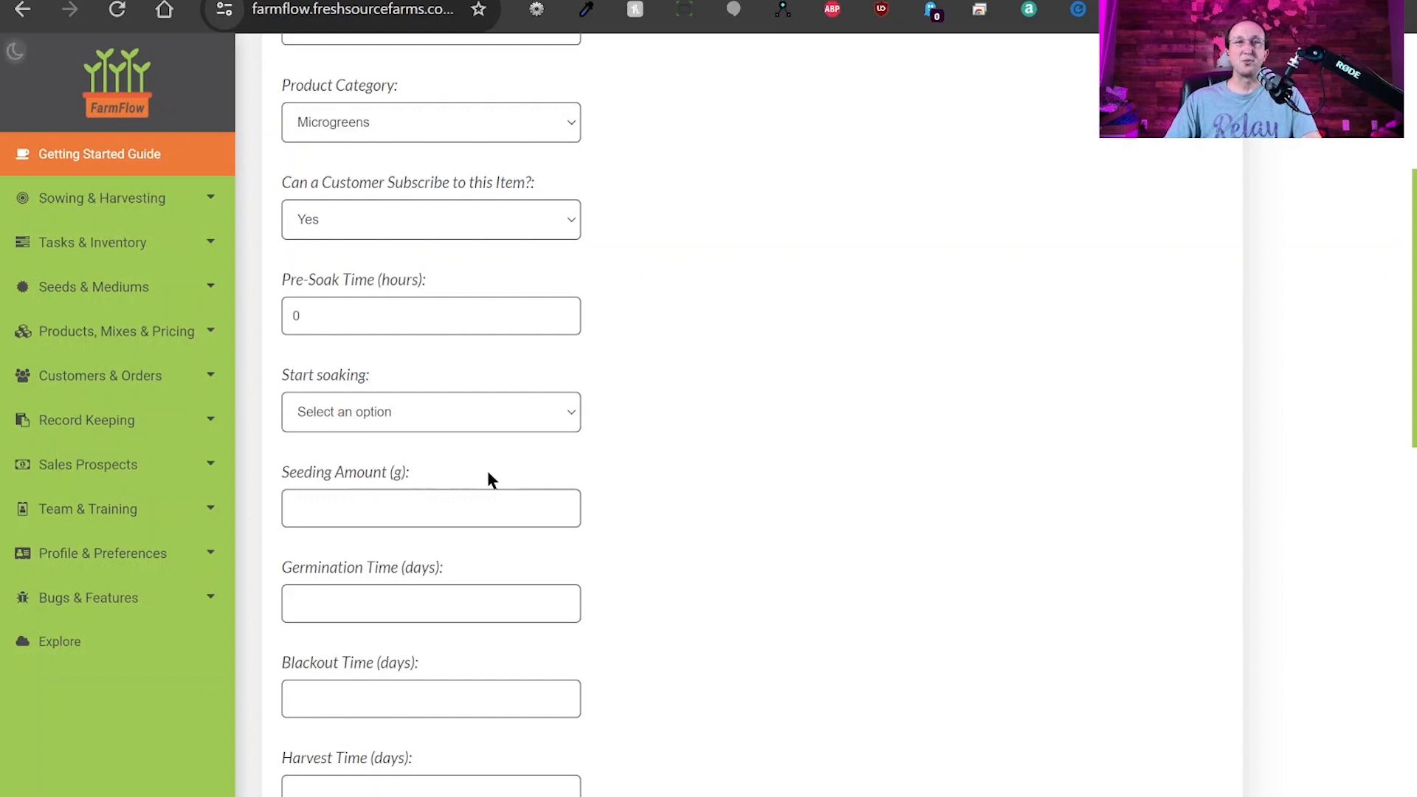
left_click(405, 511)
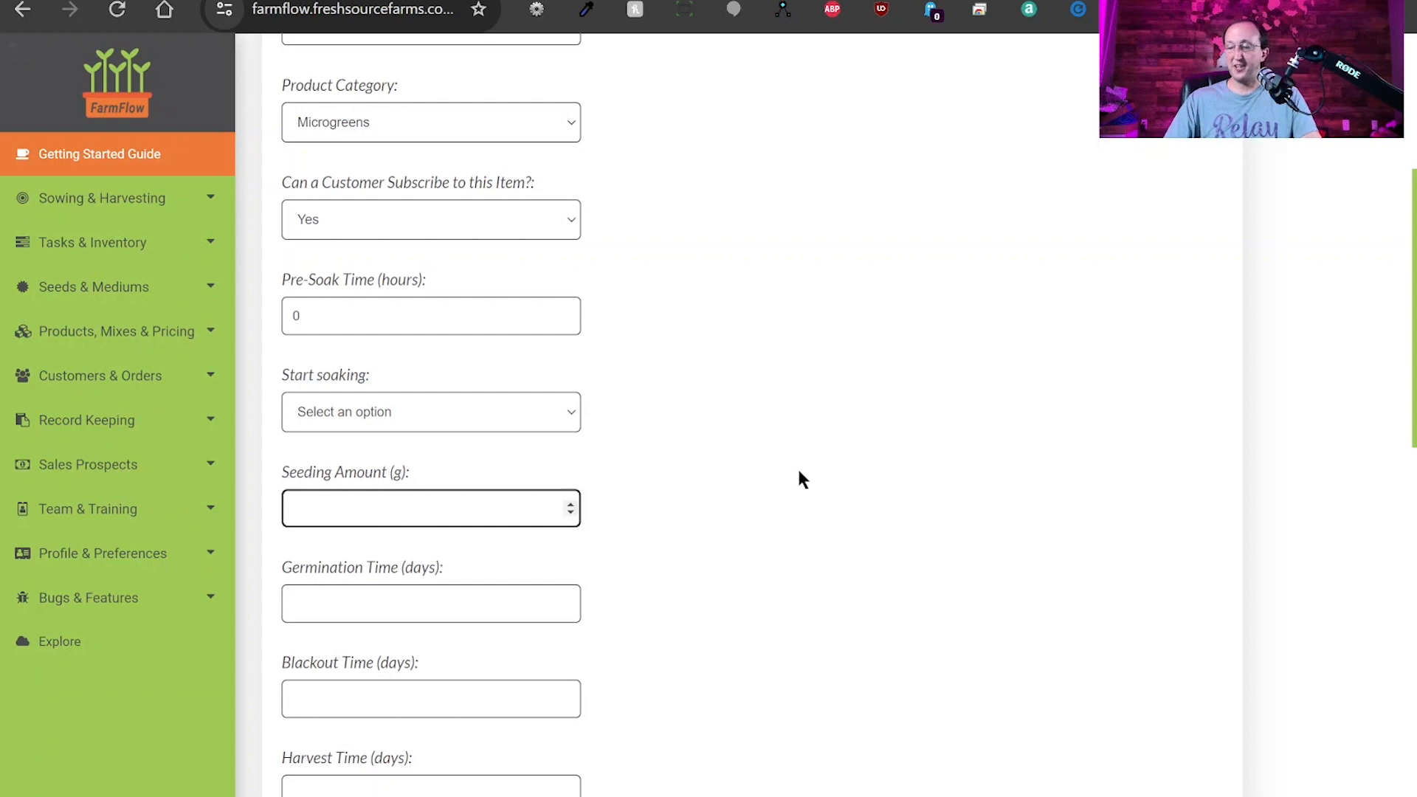
type("22")
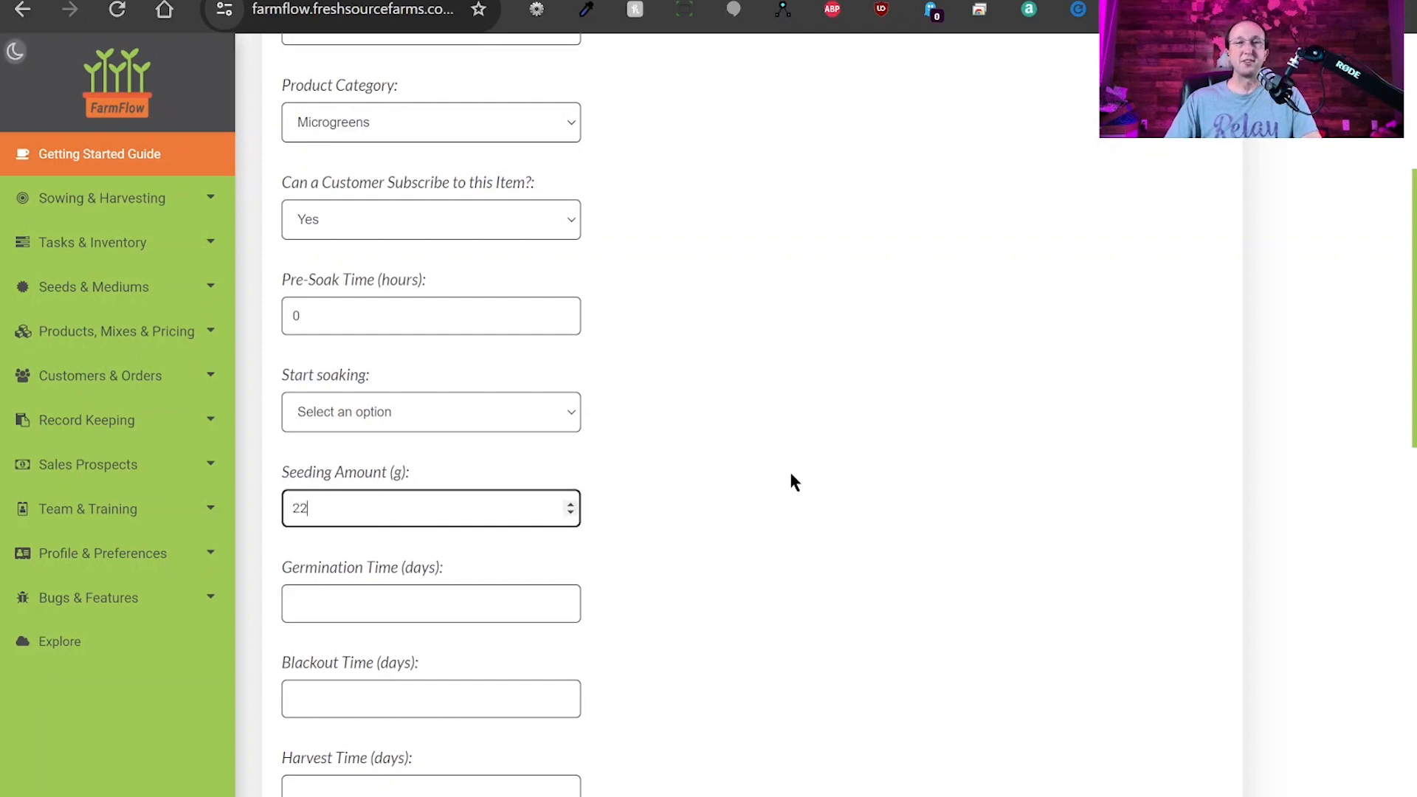
scroll(784, 475, "down", 3)
Enter germination 3 days, blackout 0, harvest 10 days and average harvest weight 10 oz.
left_click(403, 406)
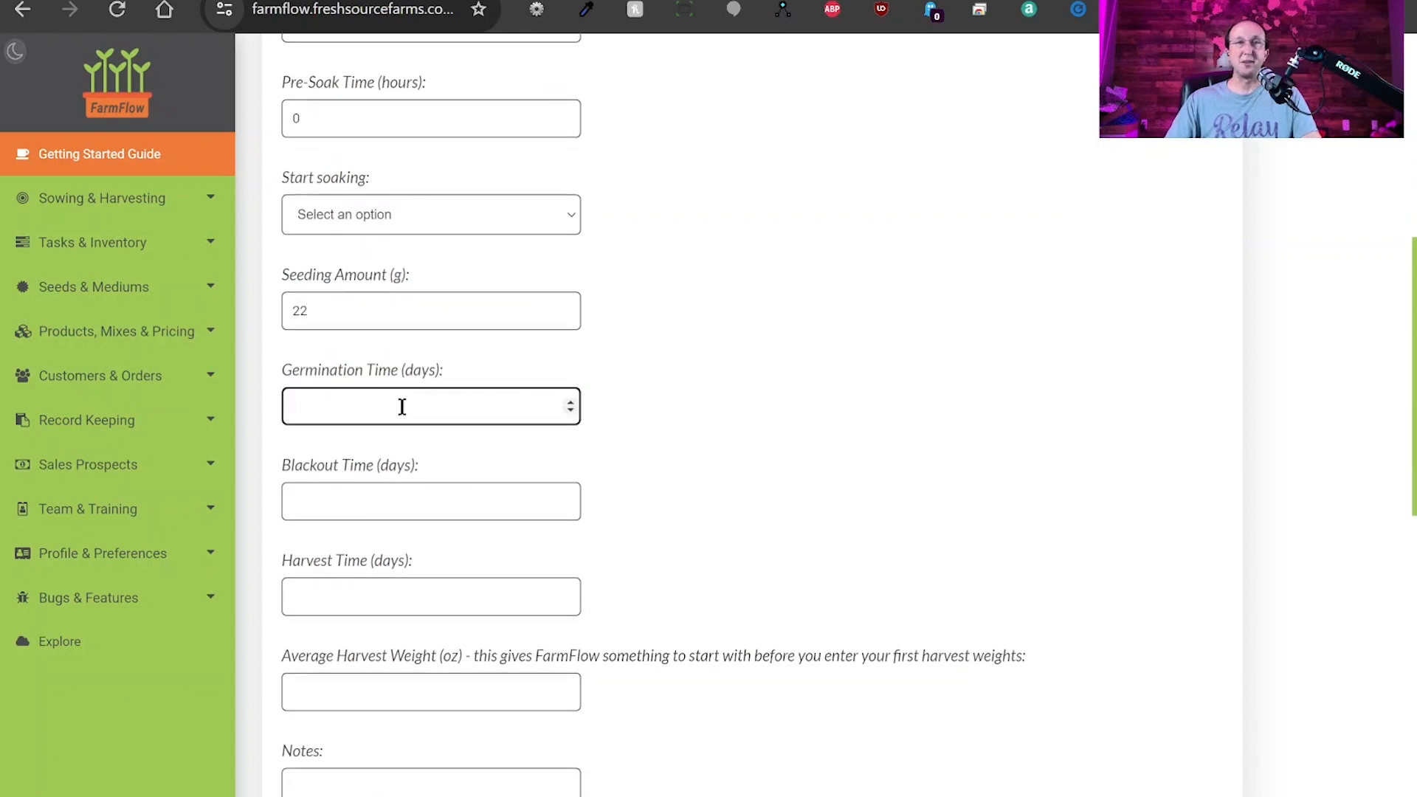
type("3")
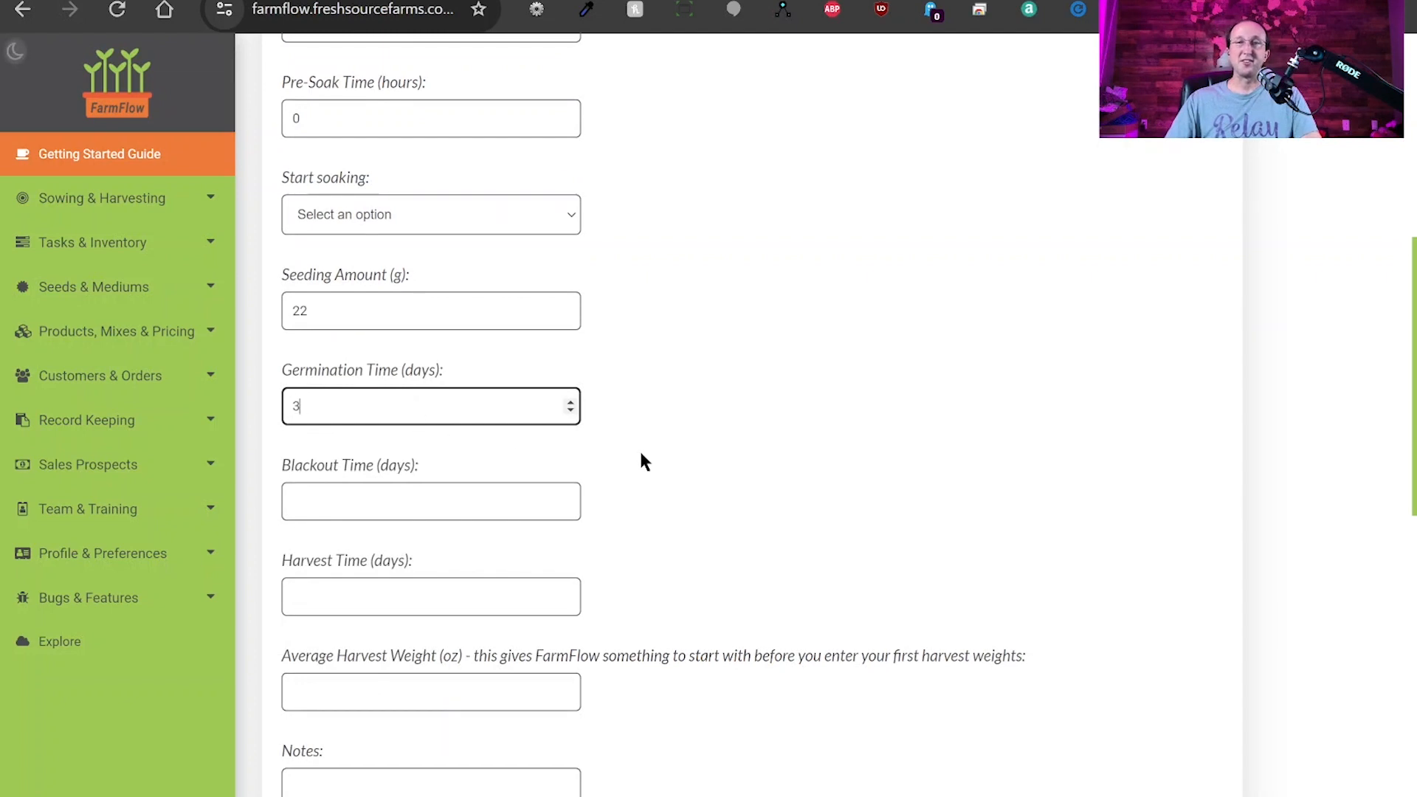
left_click(371, 502)
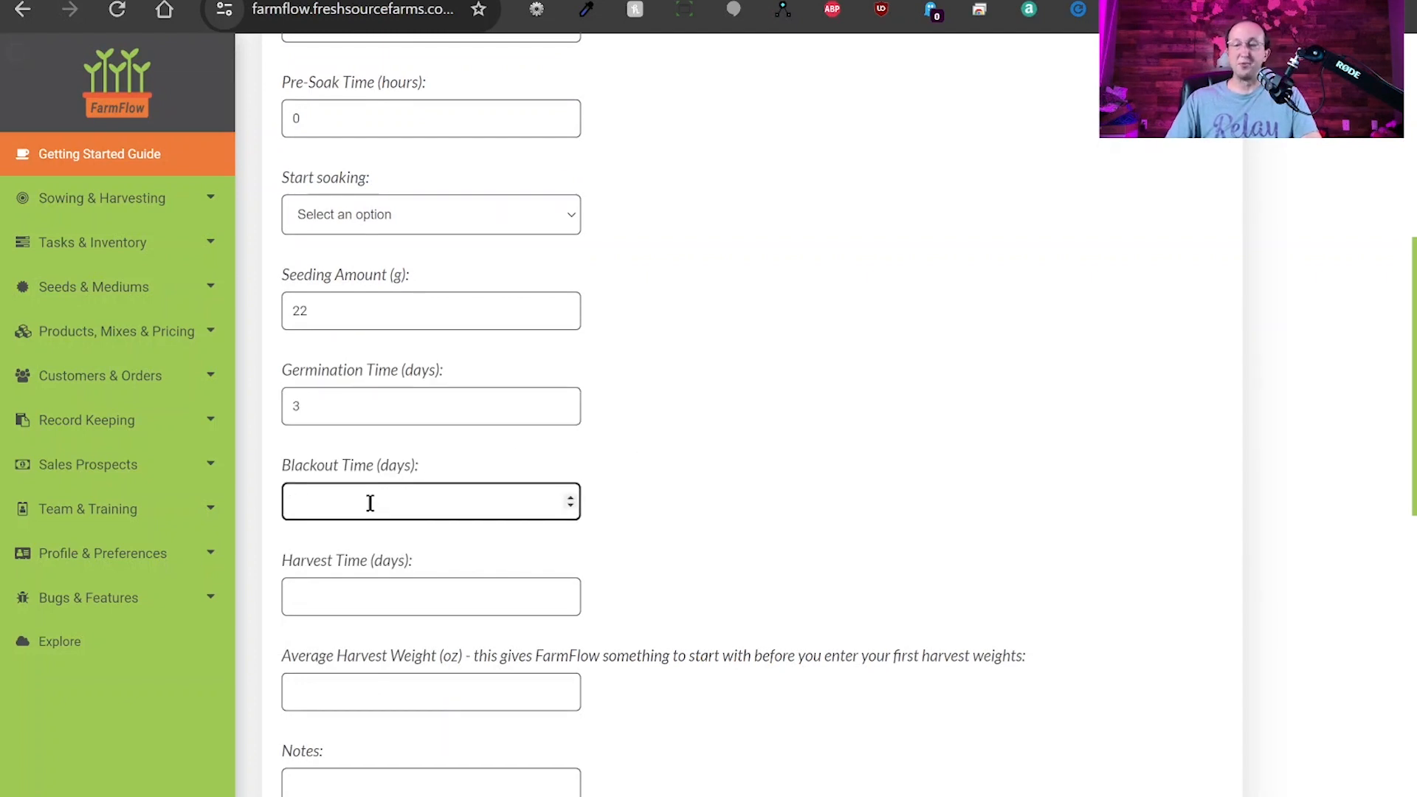
type("0")
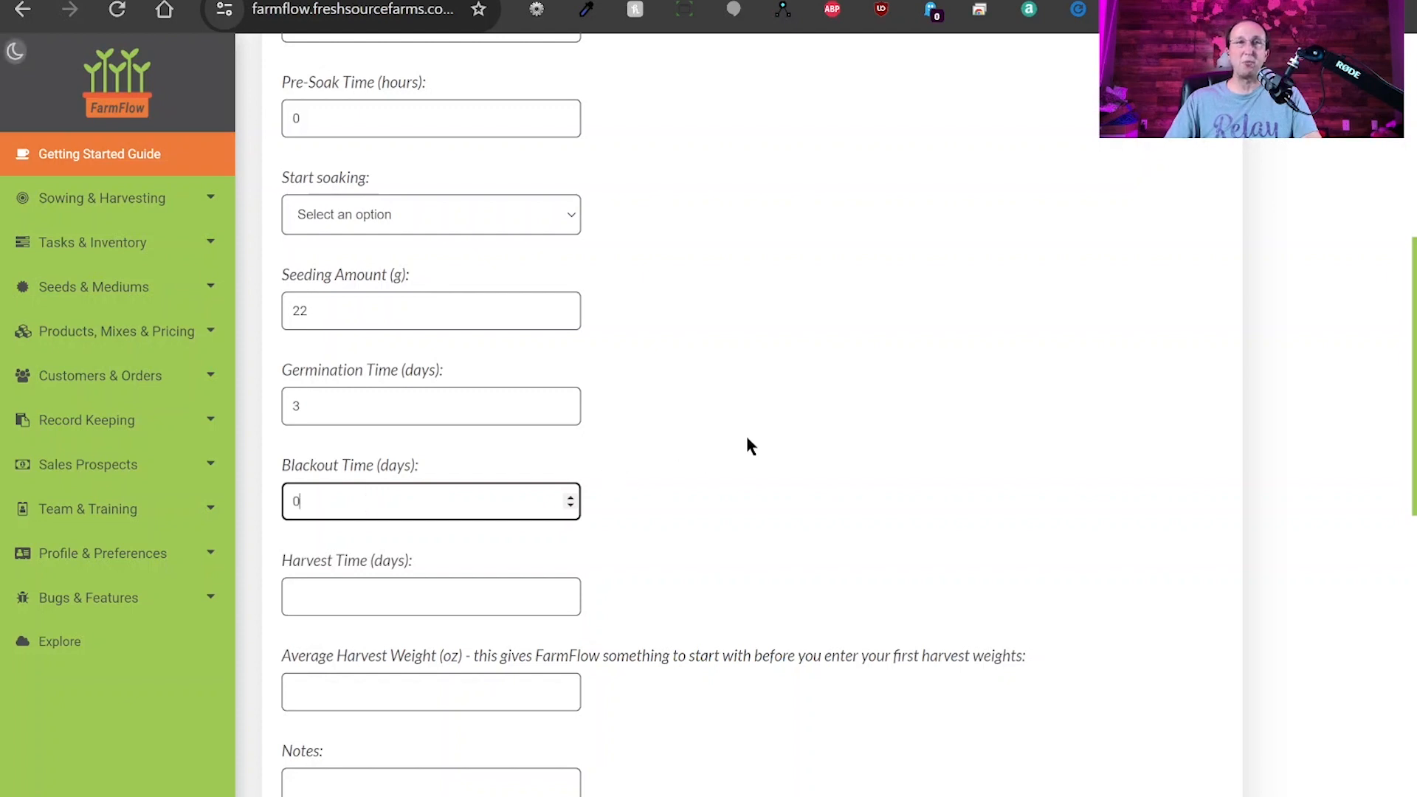
left_click(745, 435)
scroll(705, 436, "down", 3)
left_click(388, 404)
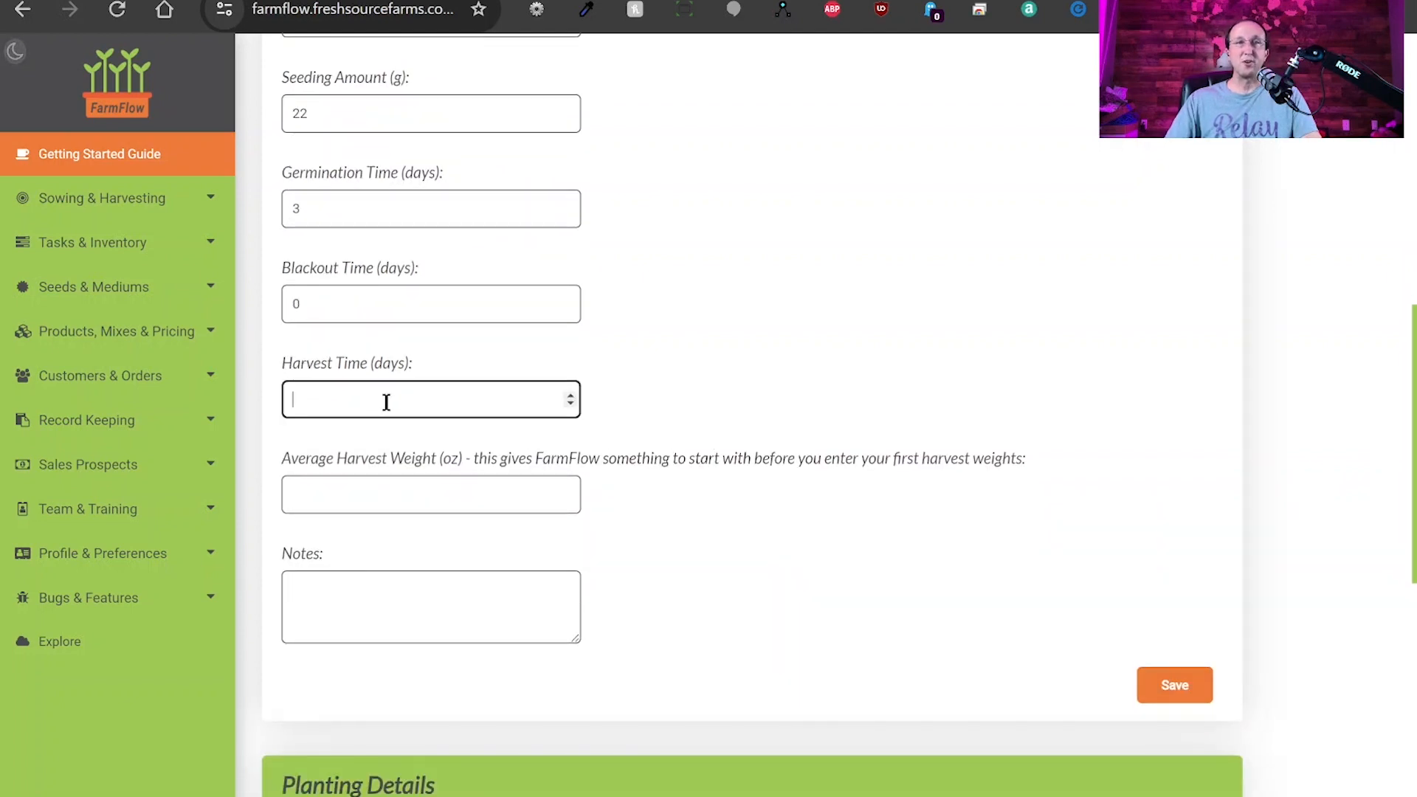
type("10")
left_click(372, 499)
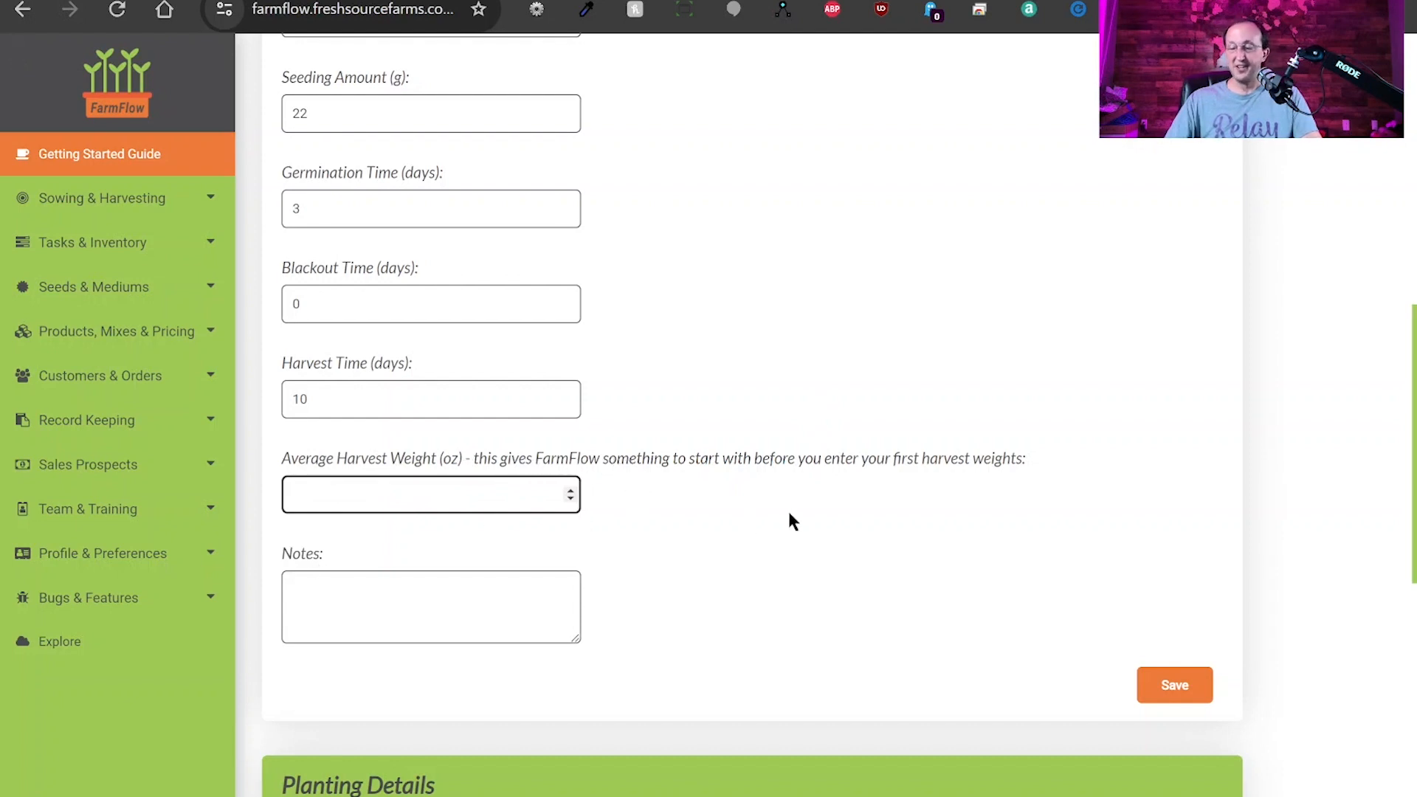
type("10")
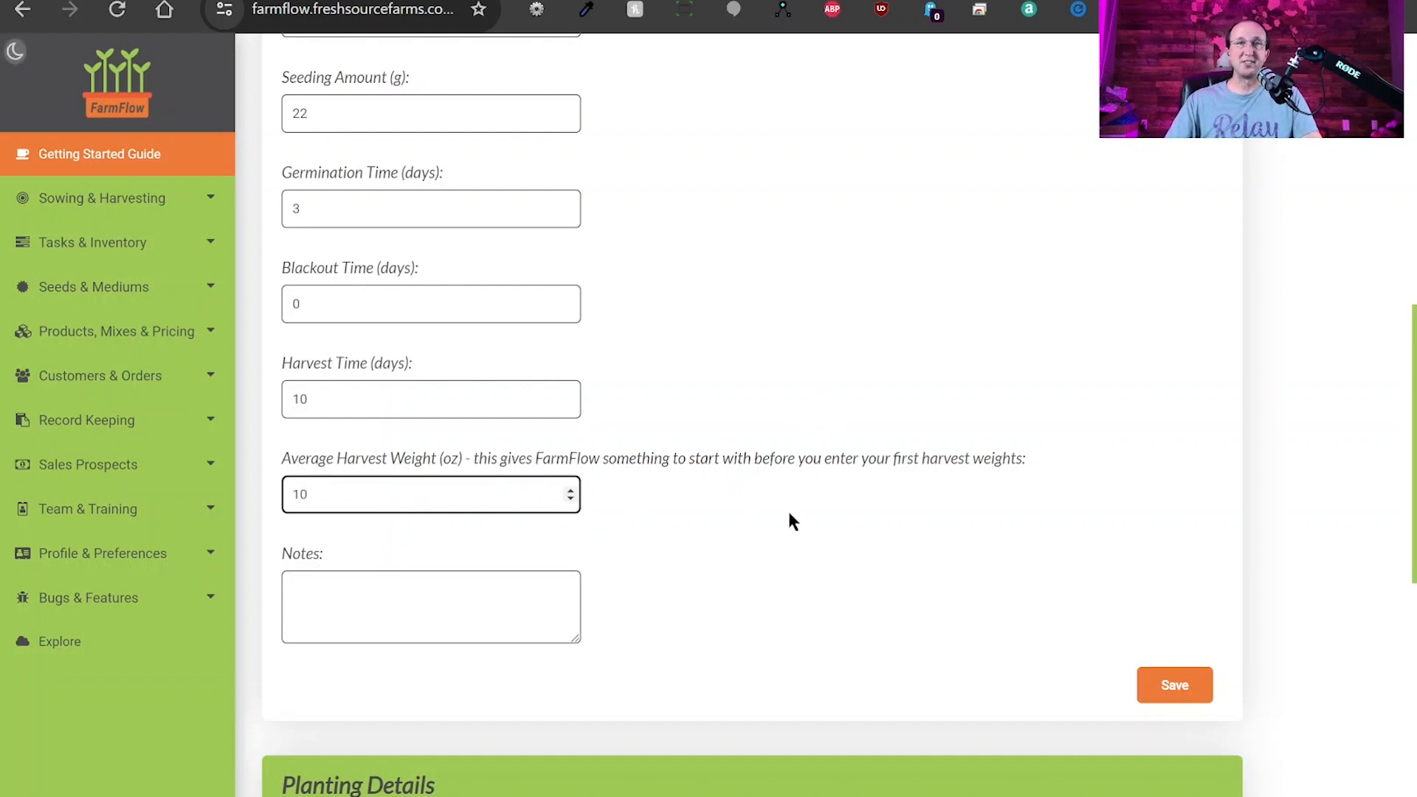
left_click(373, 593)
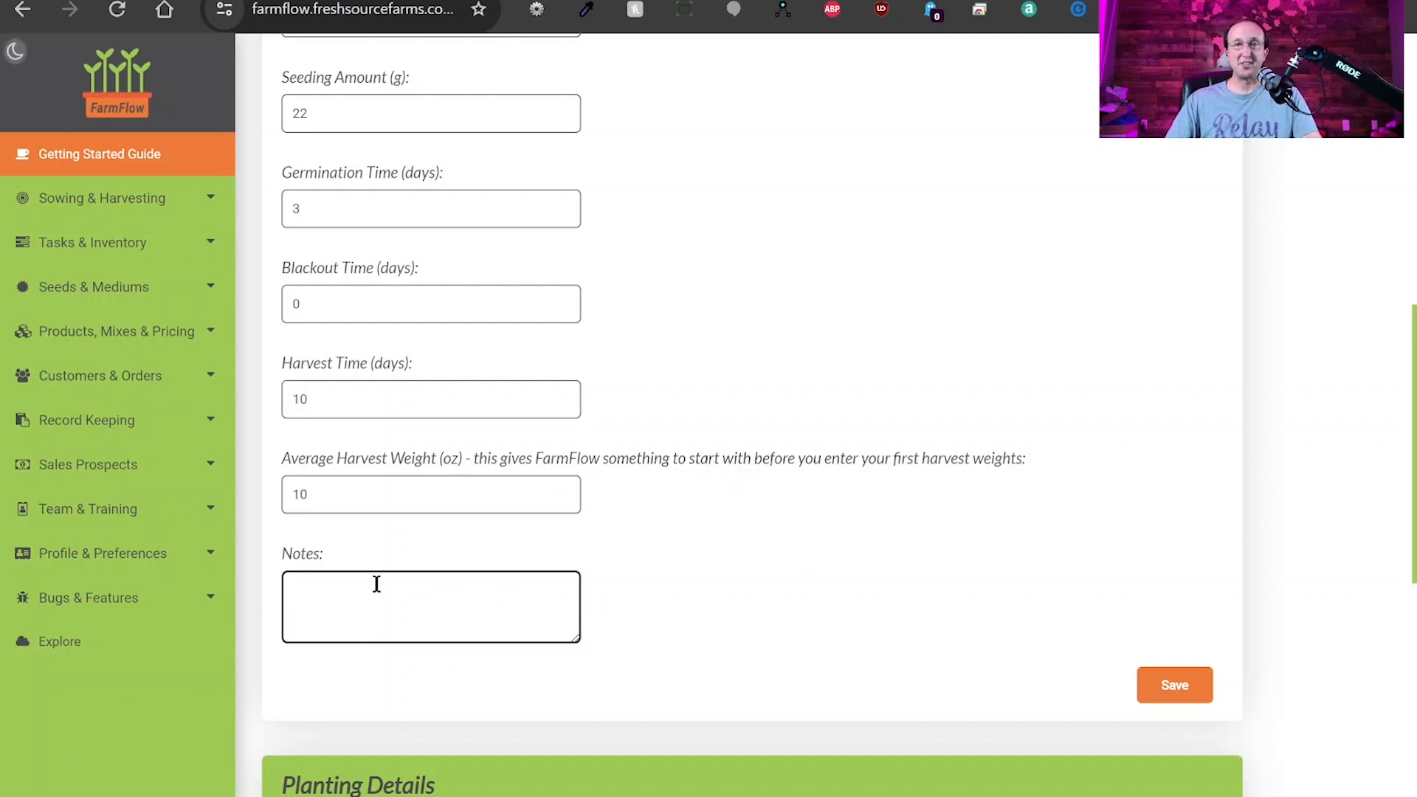
scroll(711, 569, "down", 6)
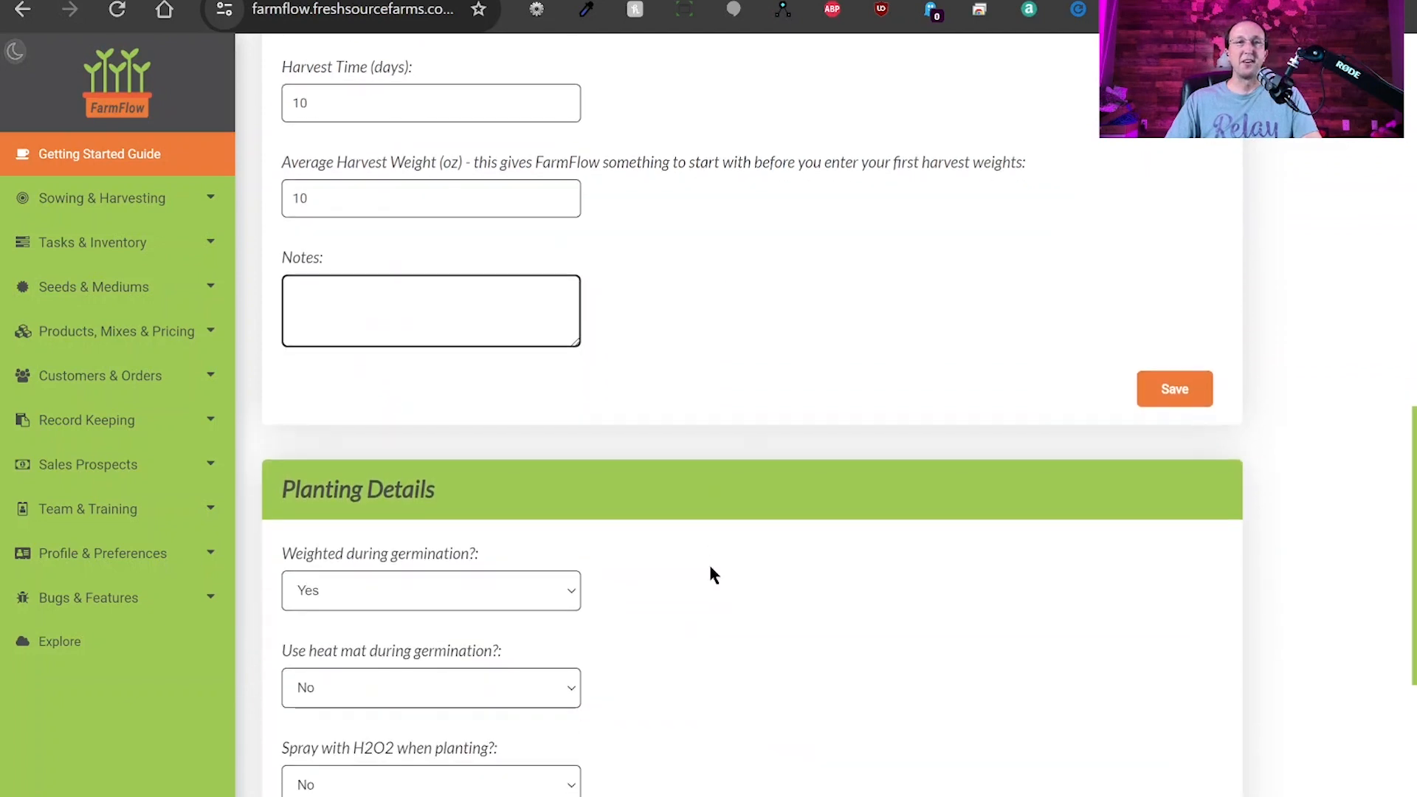
scroll(709, 568, "up", 3)
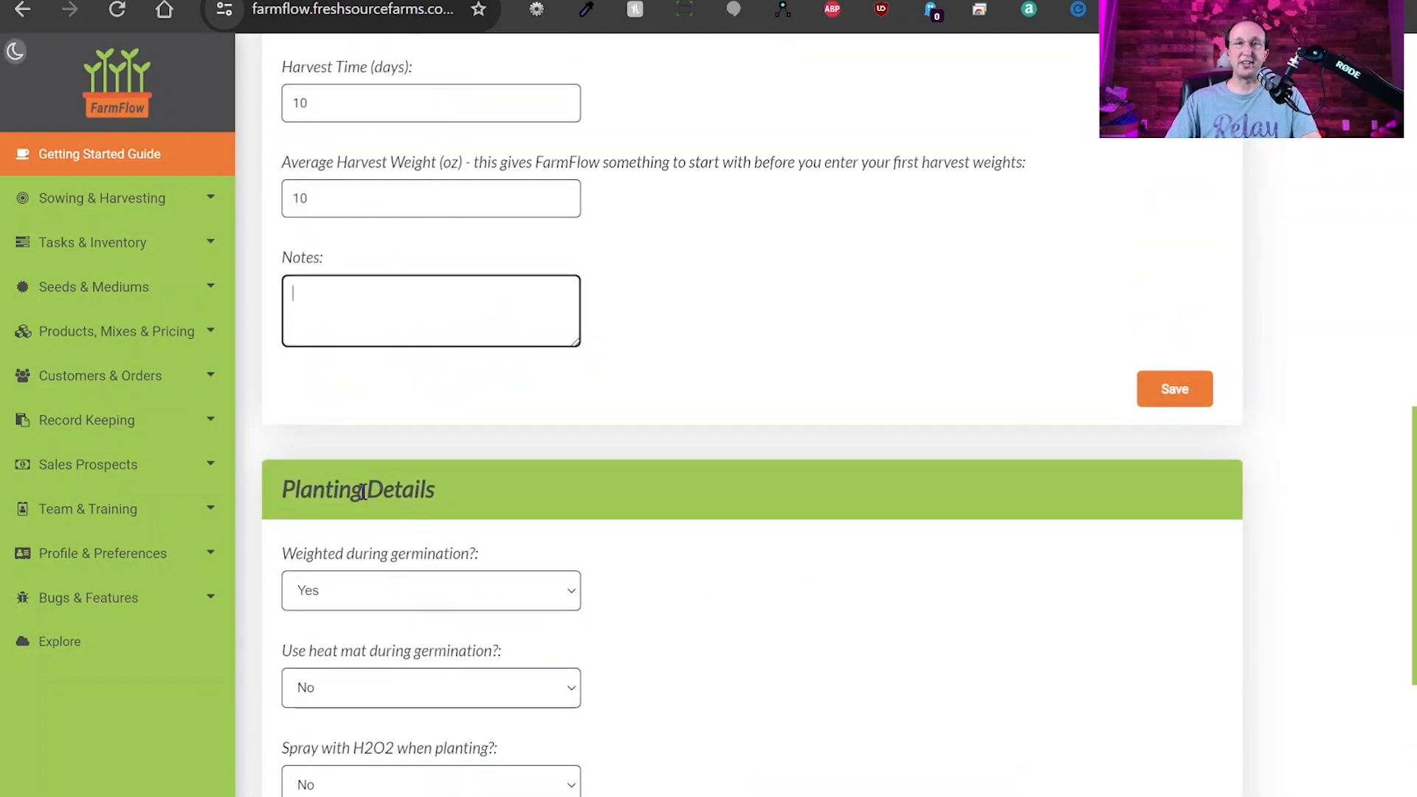
scroll(792, 541, "down", 3)
scroll(791, 536, "down", 3)
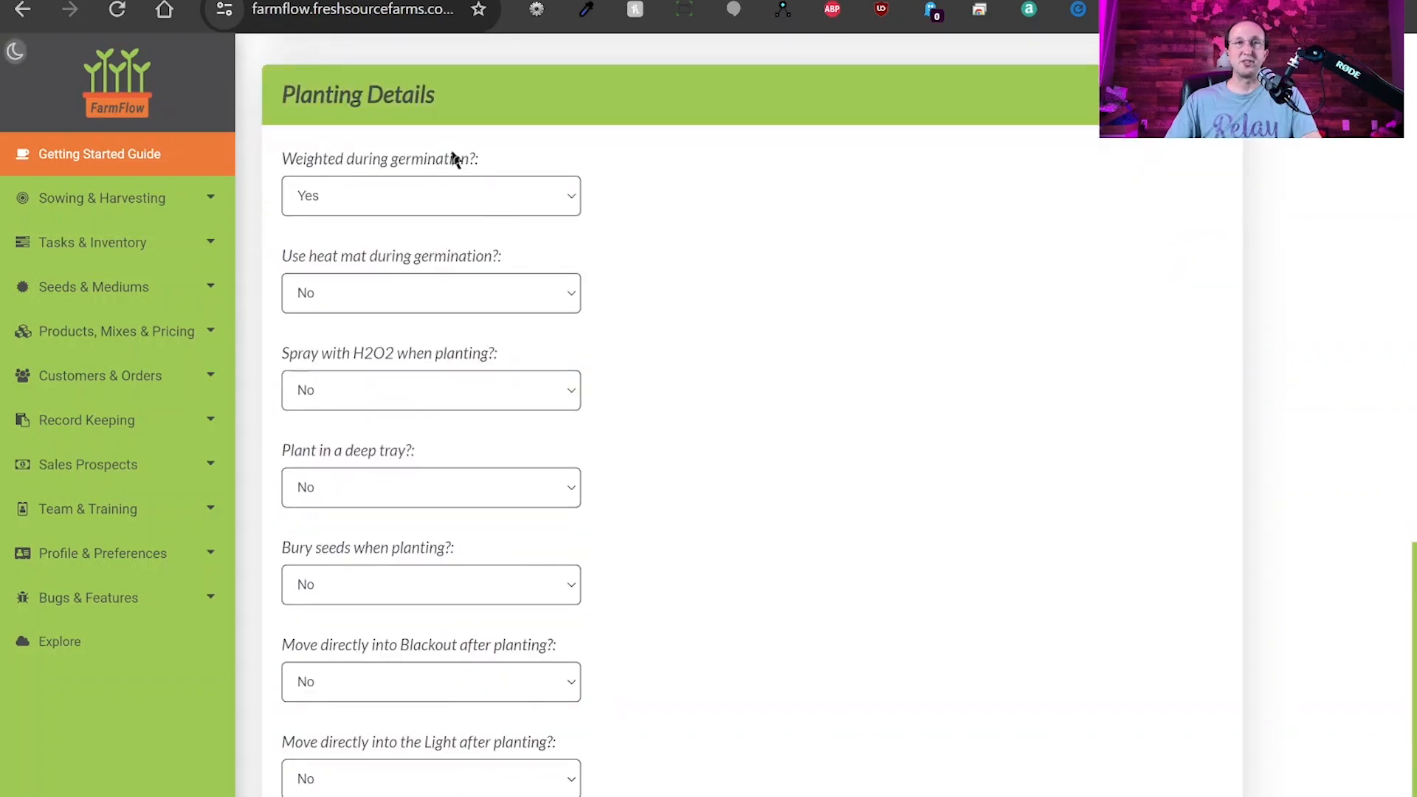
left_click(413, 195)
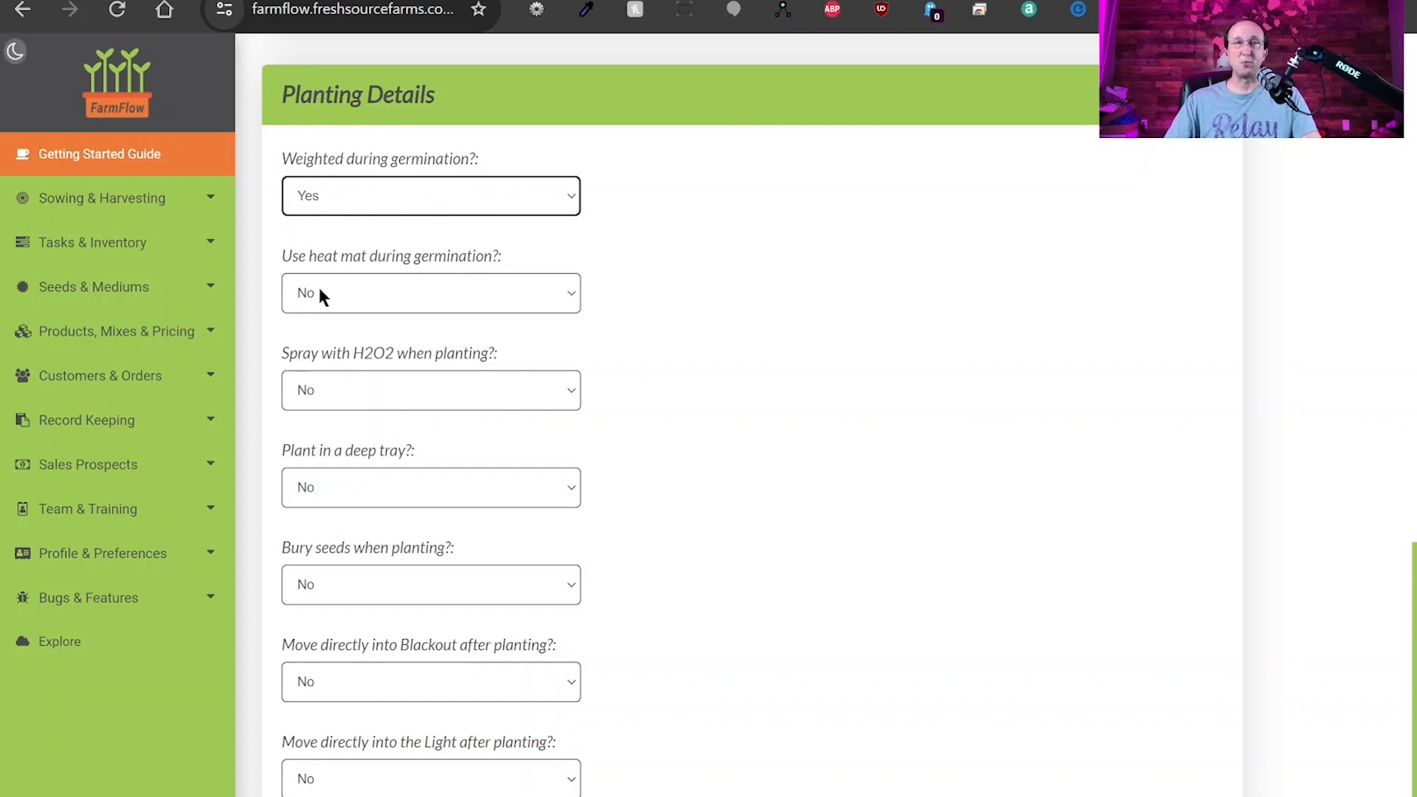
left_click(401, 289)
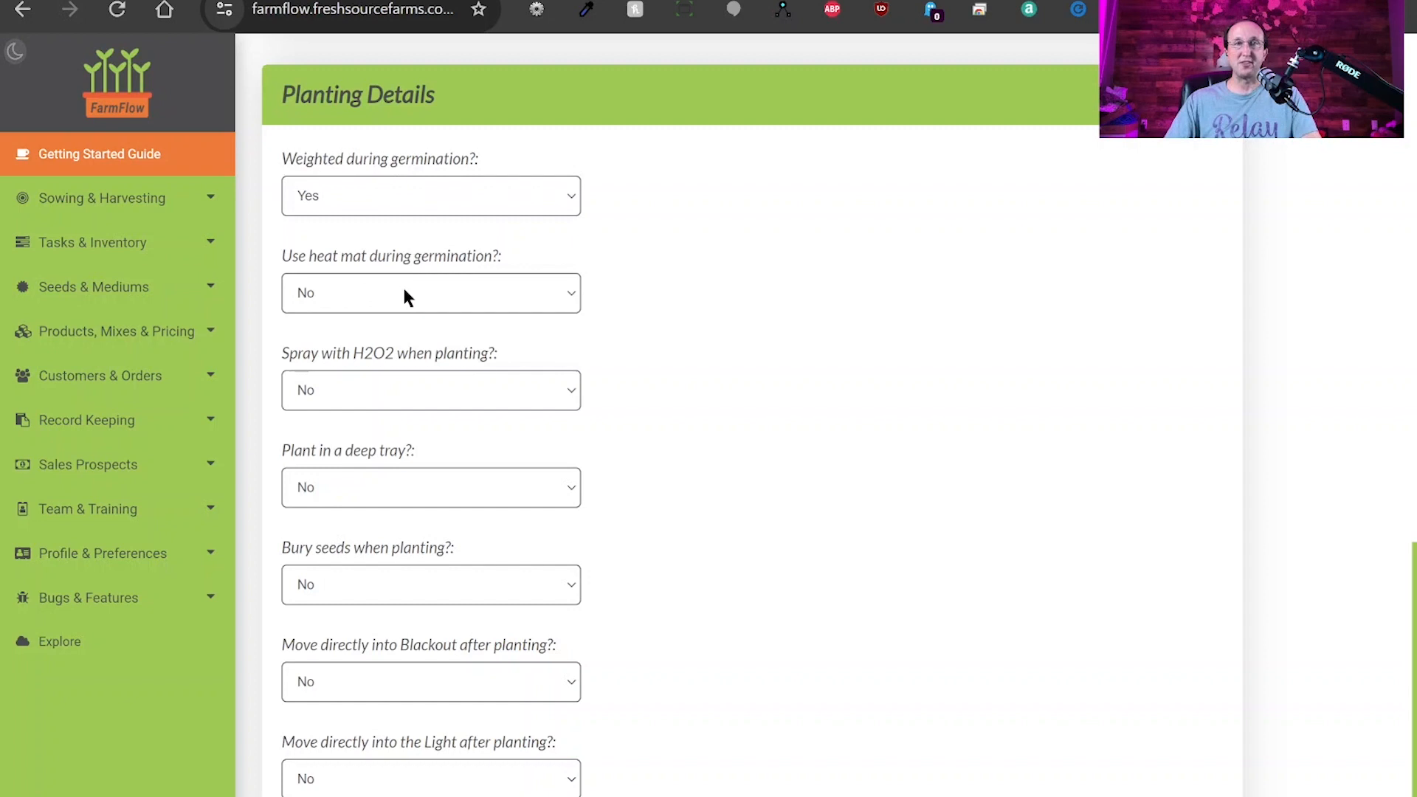
left_click(395, 392)
left_click(396, 394)
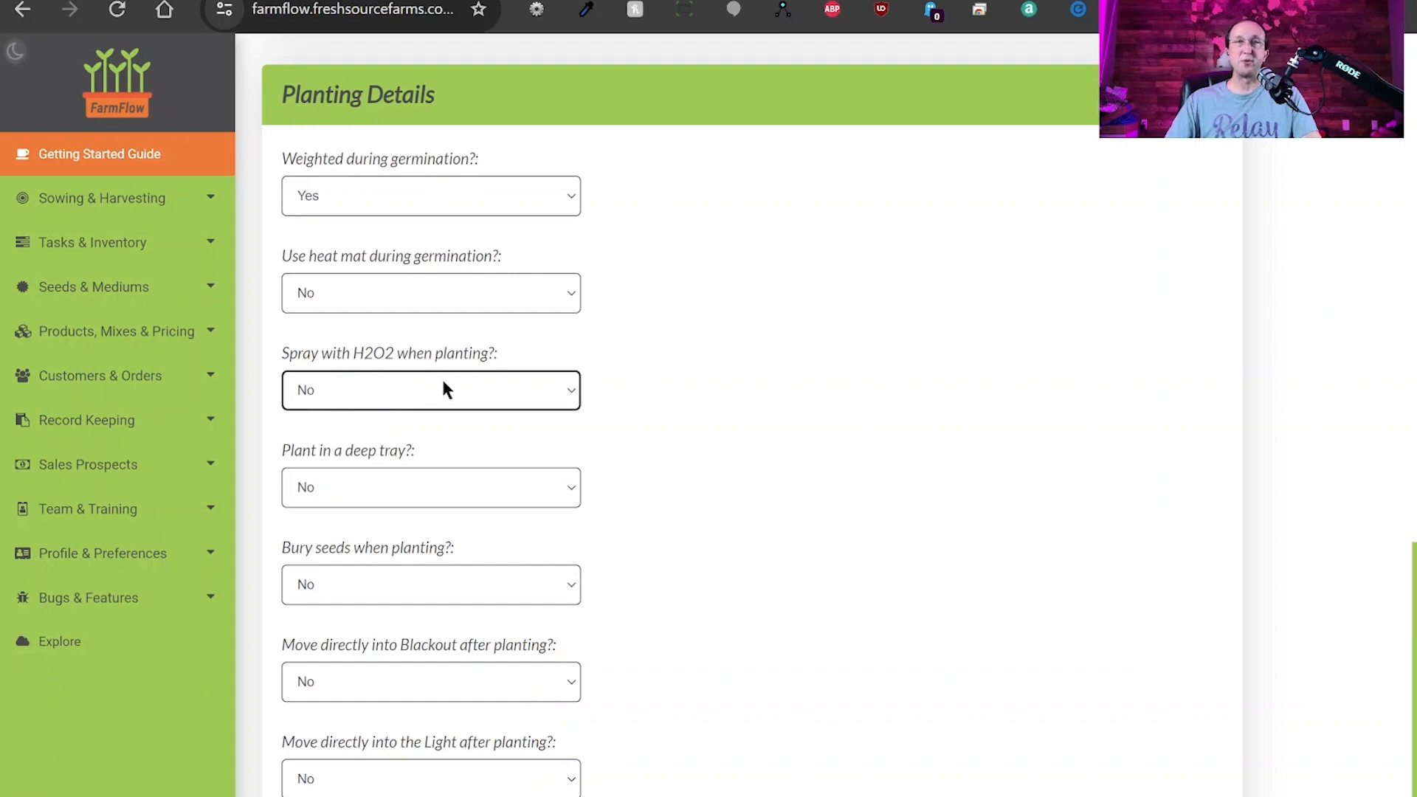
left_click(388, 485)
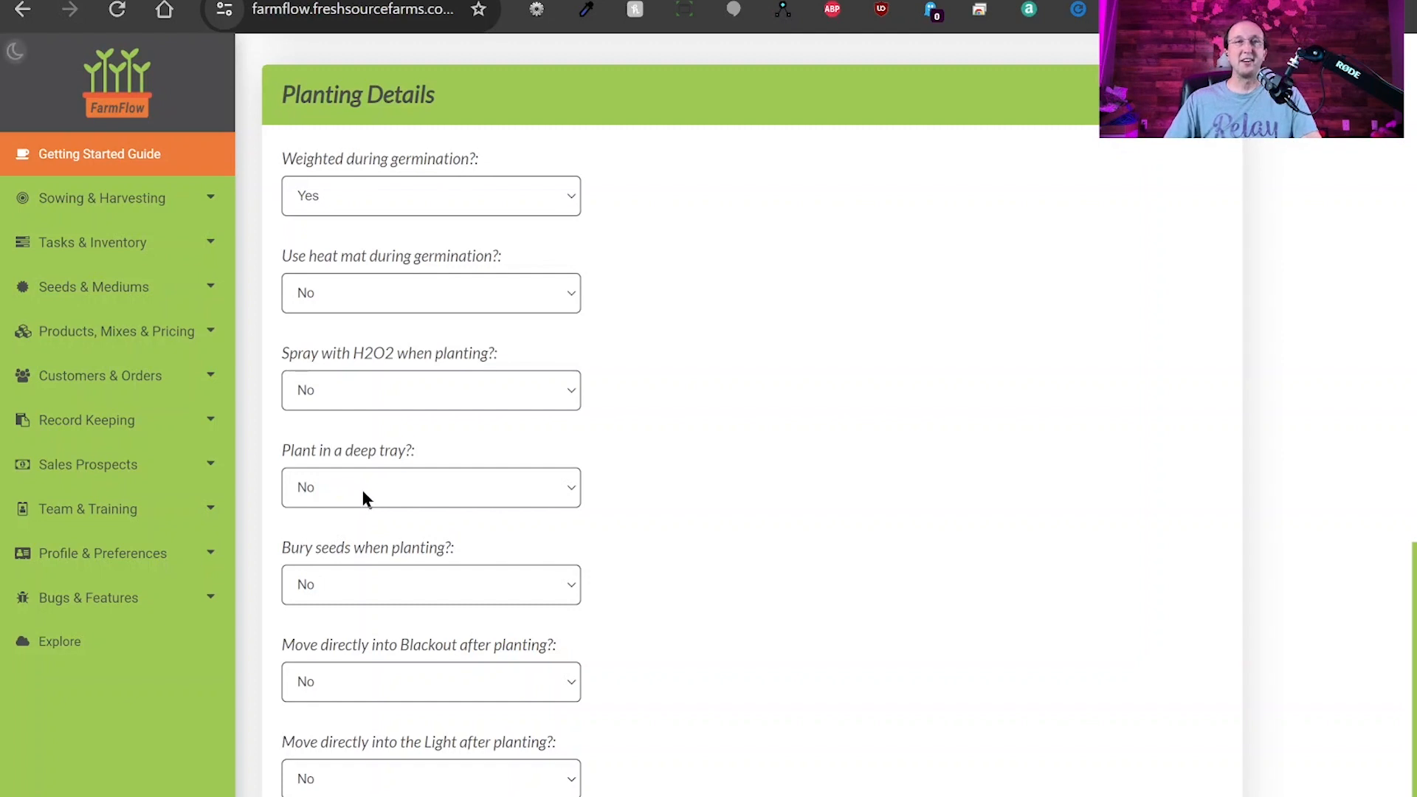
left_click(361, 487)
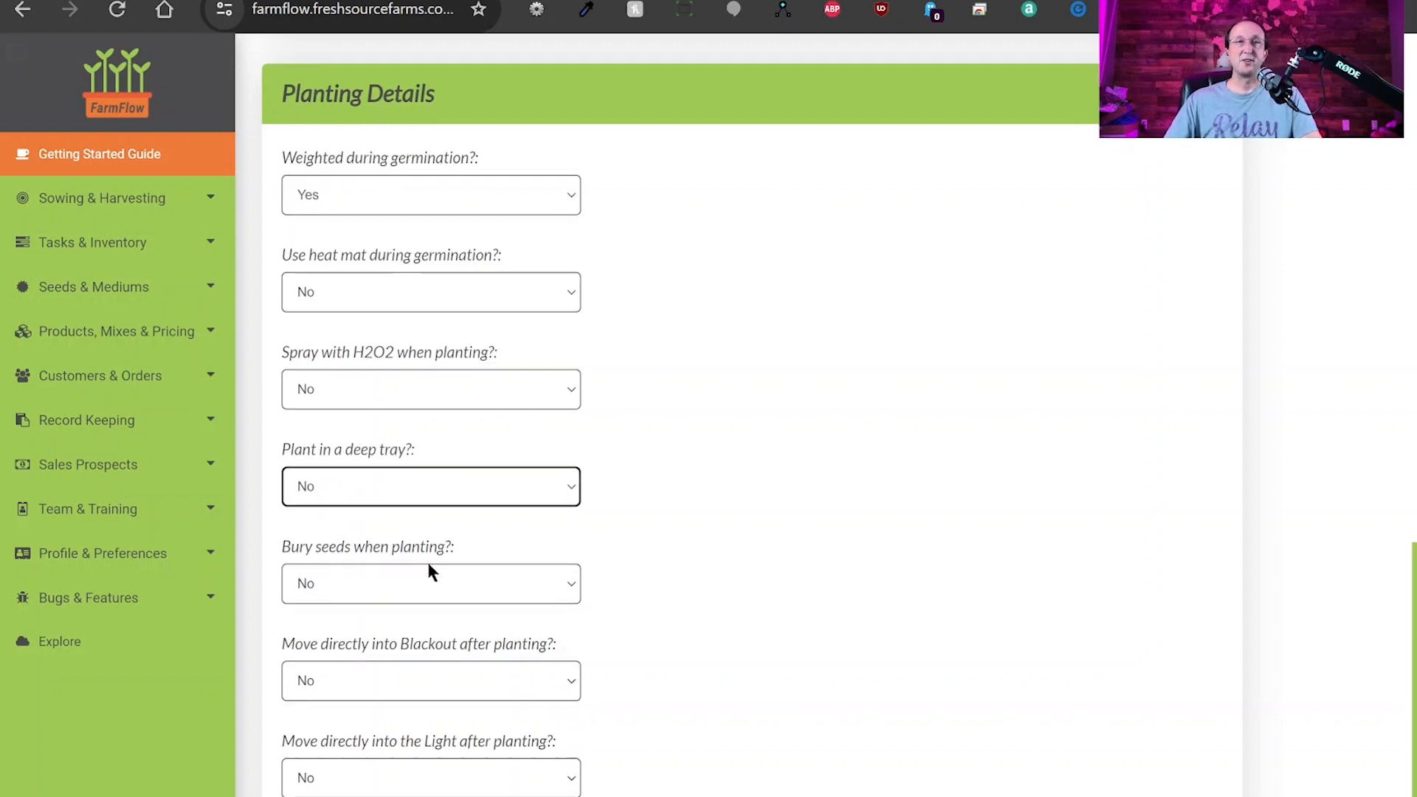
scroll(431, 572, "down", 1)
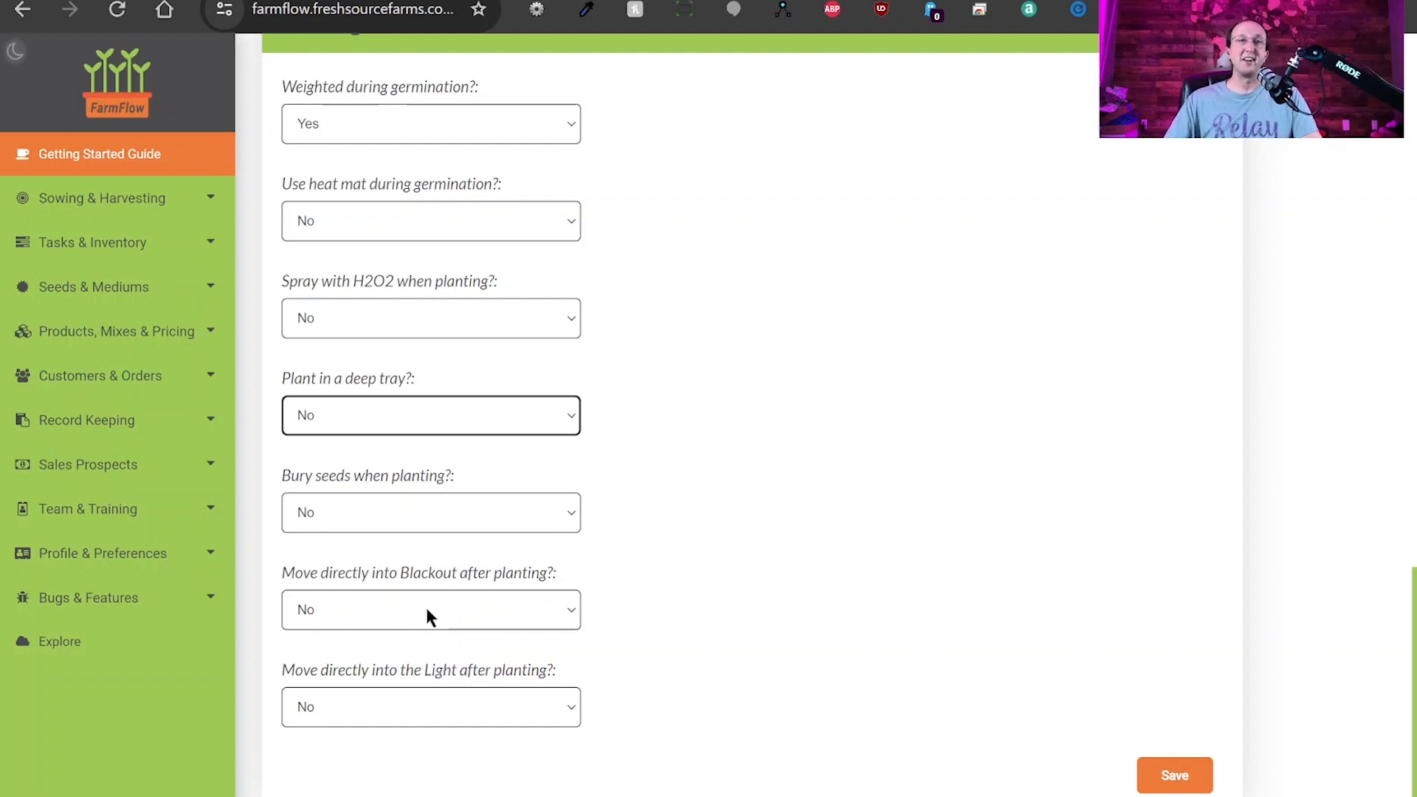
left_click(356, 659)
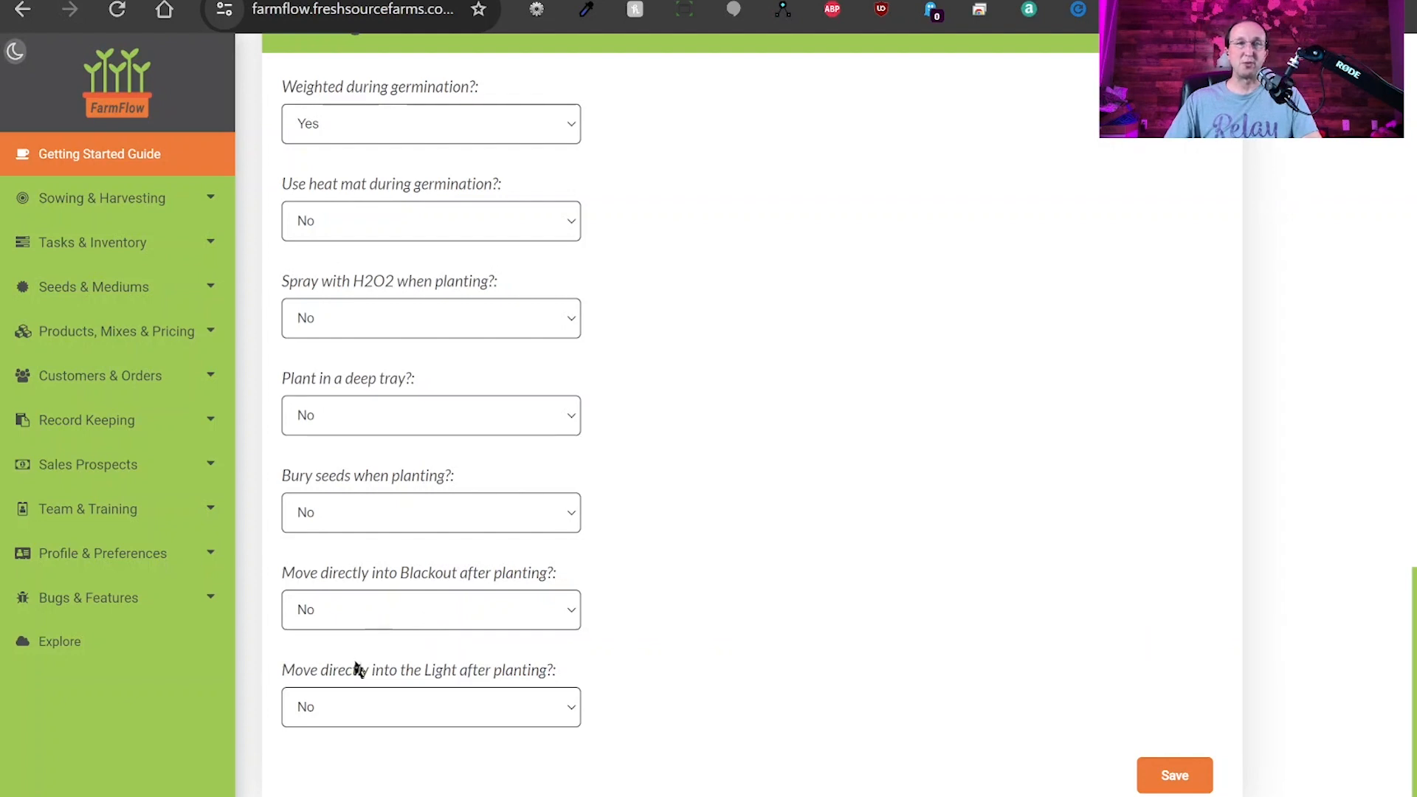
left_click(371, 620)
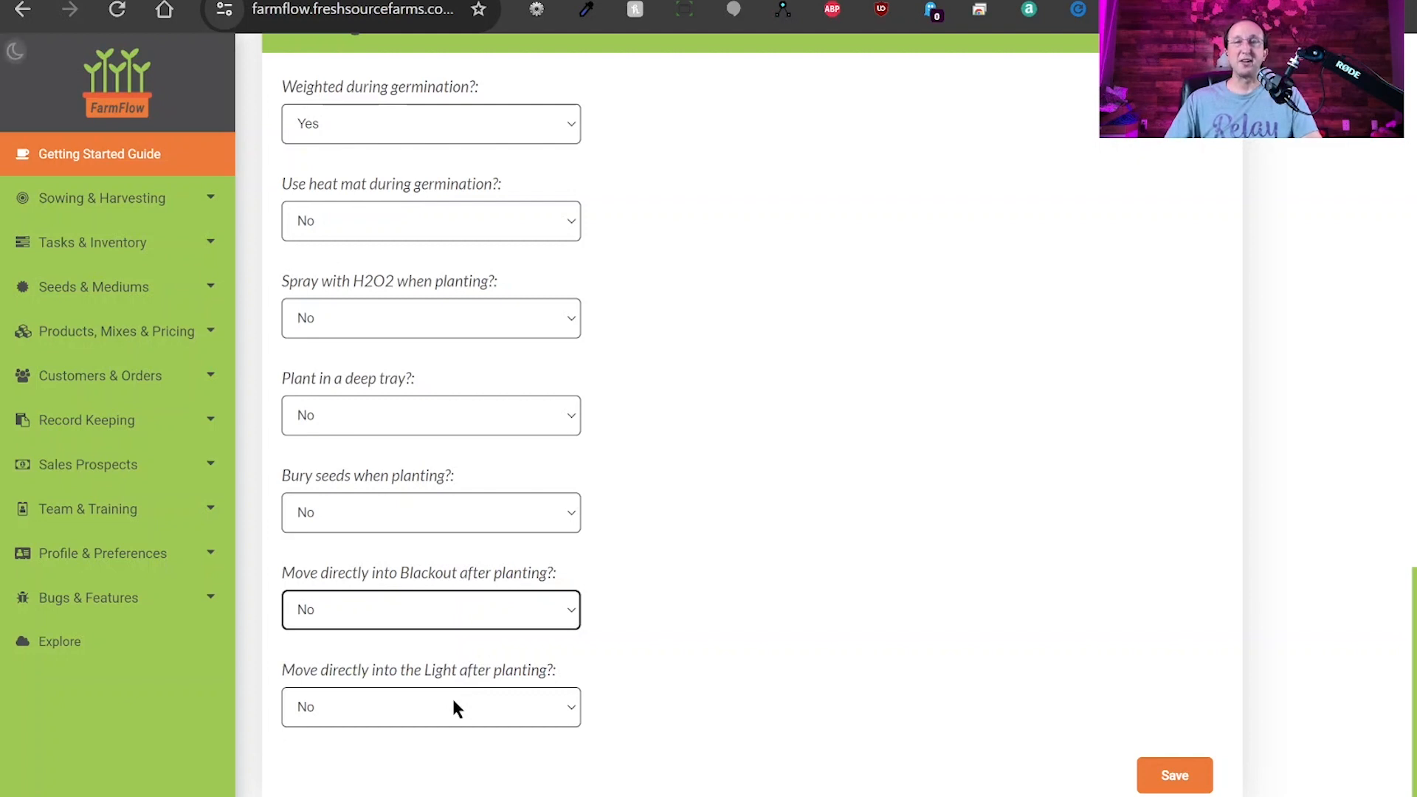
left_click(419, 708)
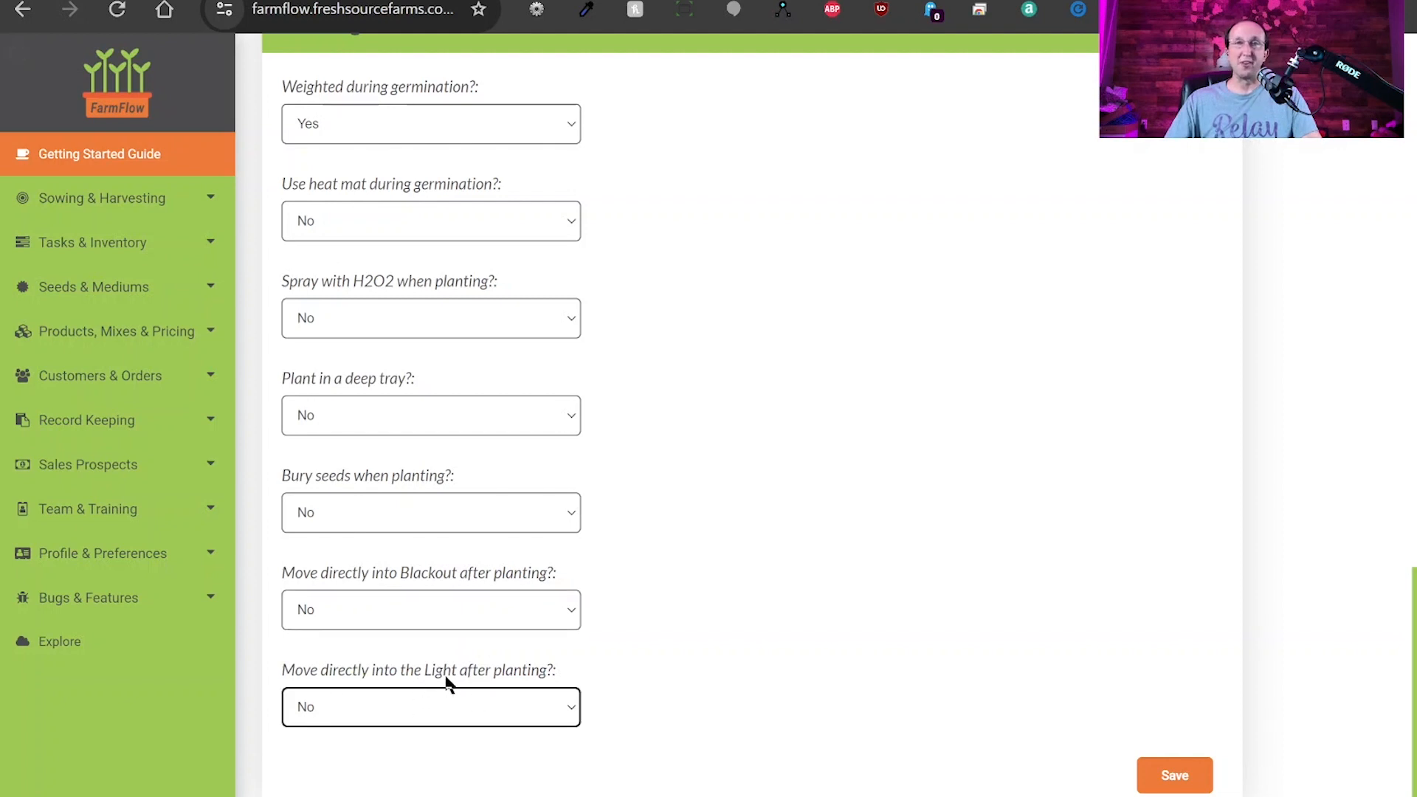
Save the Broccoli product and confirm it is listed under Microgreens on the Products page.
left_click(1173, 777)
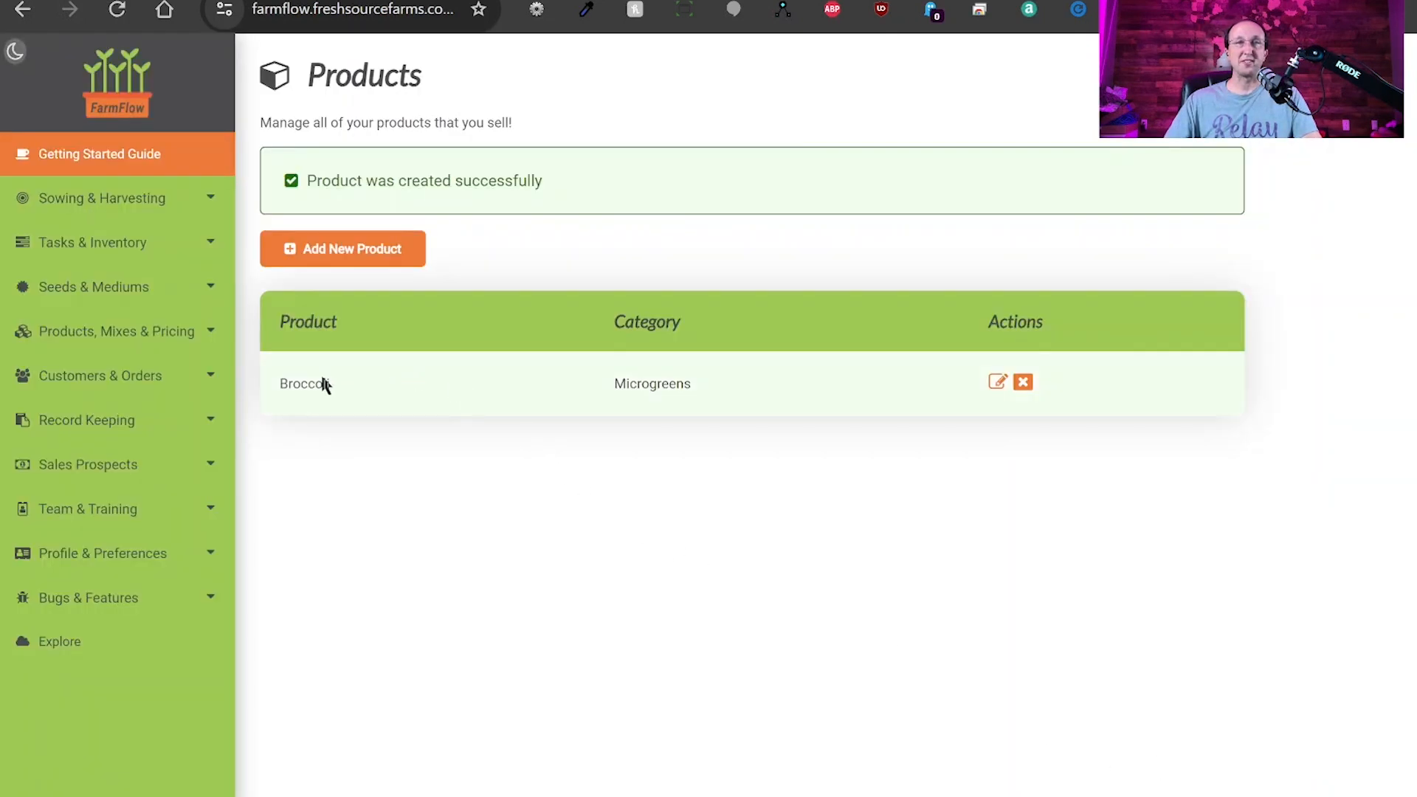
double_click(658, 383)
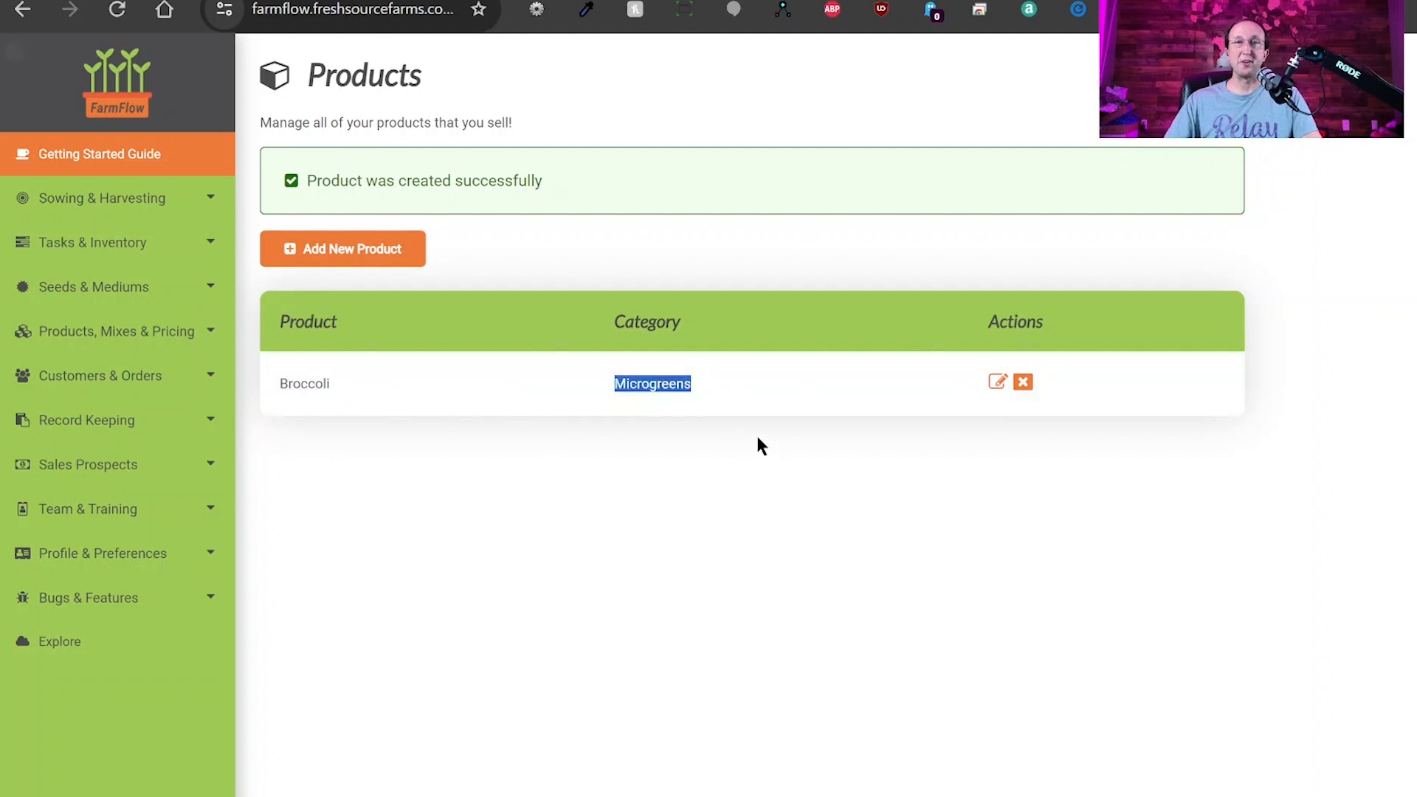
double_click(360, 76)
left_click(648, 100)
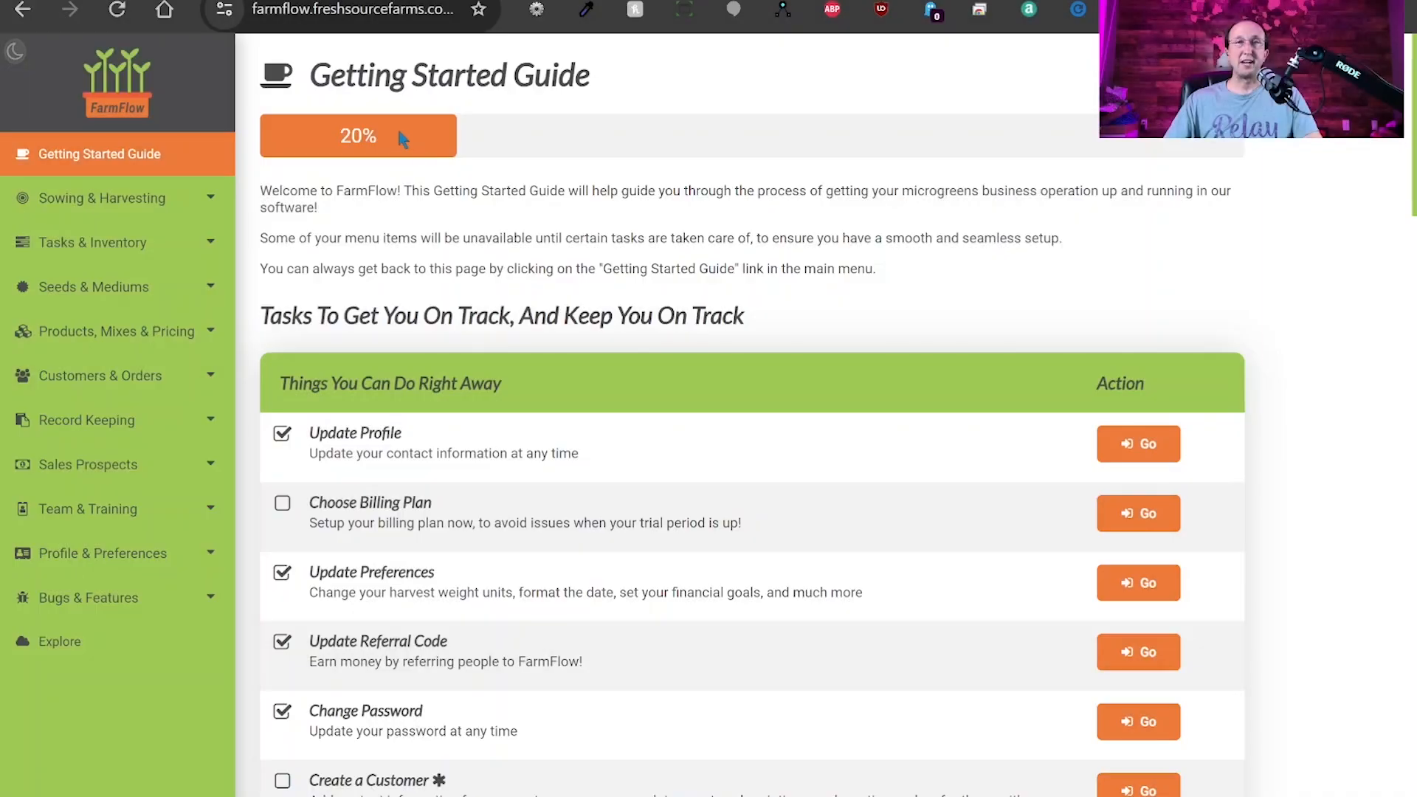
Open the Product Pricing page under Products, Mixes & Pricing, showing Broccoli's 10.00 oz average yield.
left_click_drag(391, 126, 341, 140)
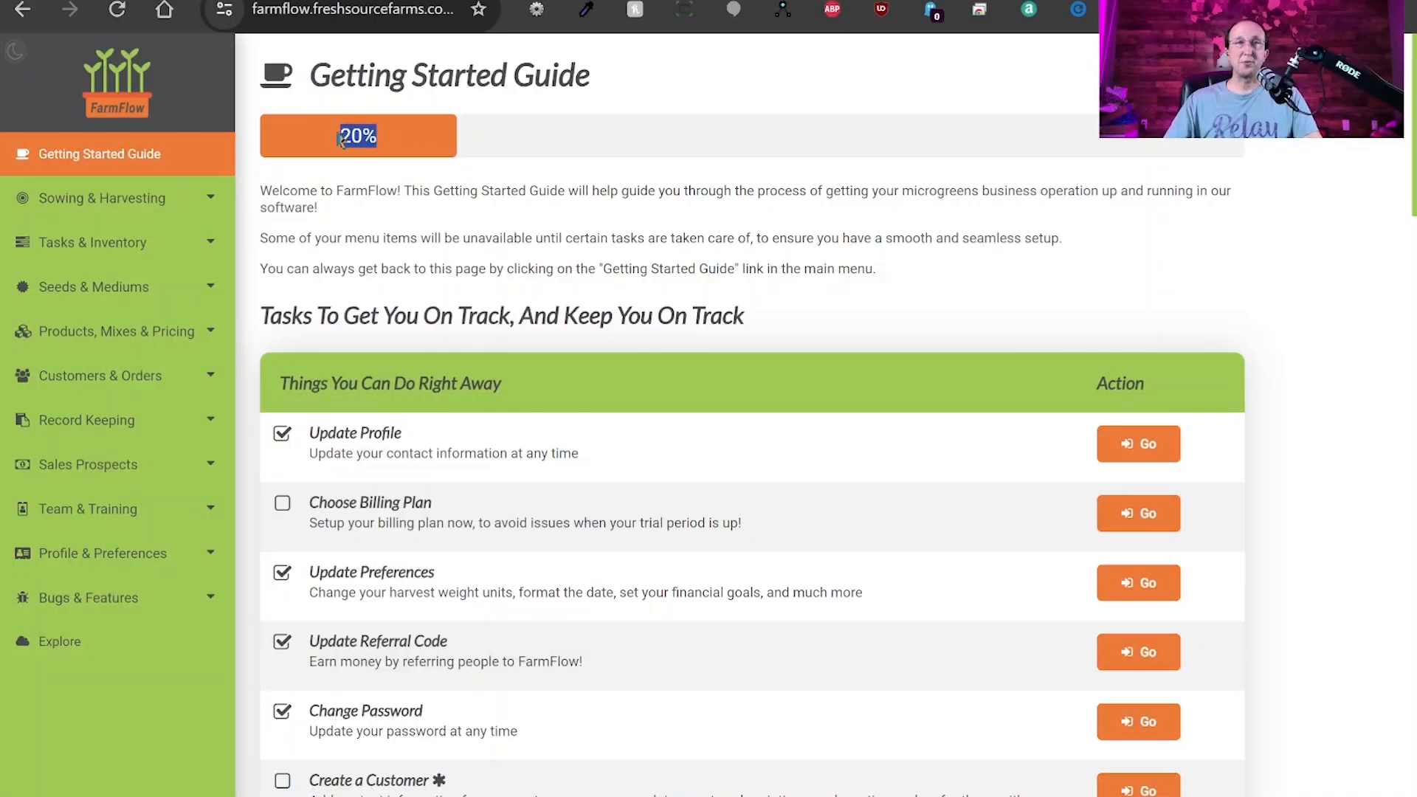
left_click(537, 202)
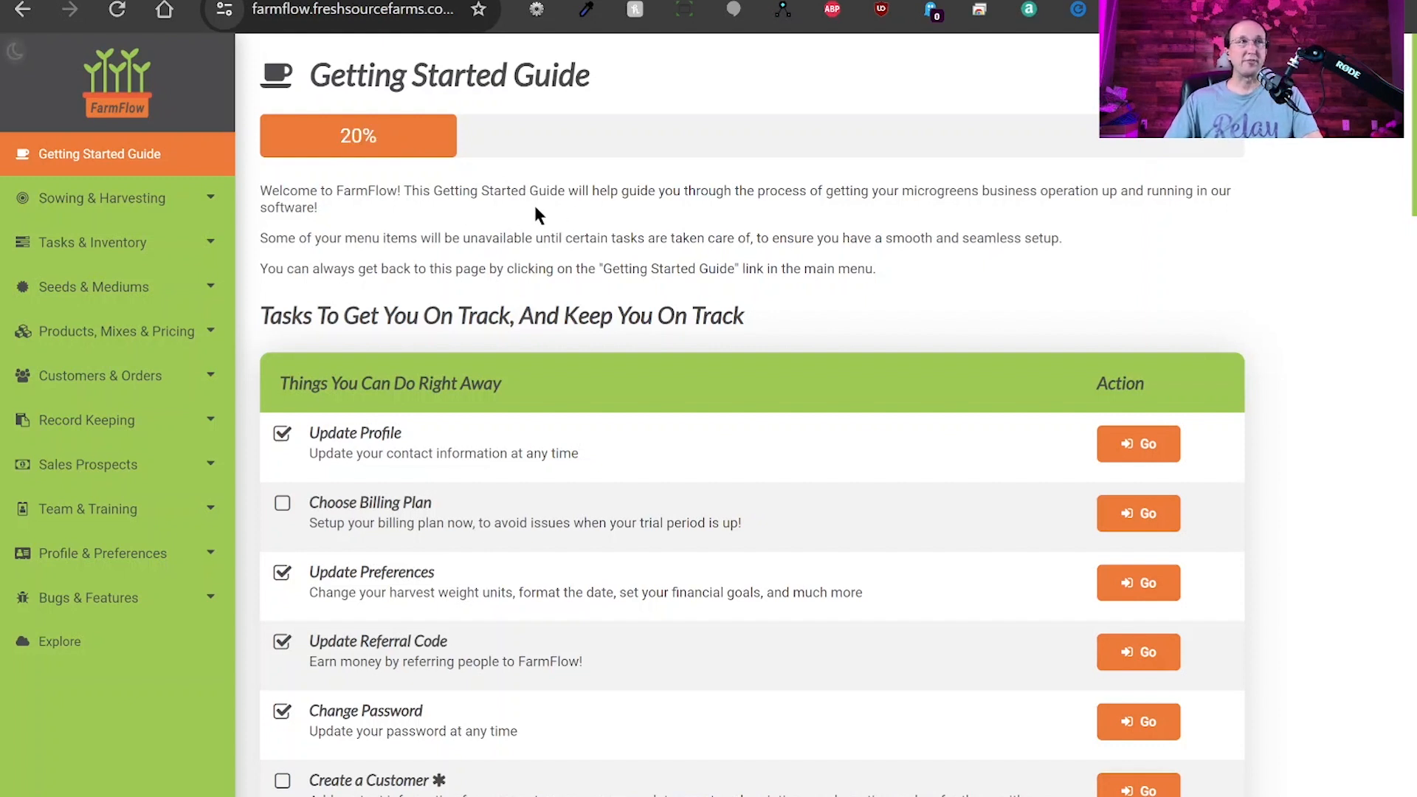
left_click(144, 336)
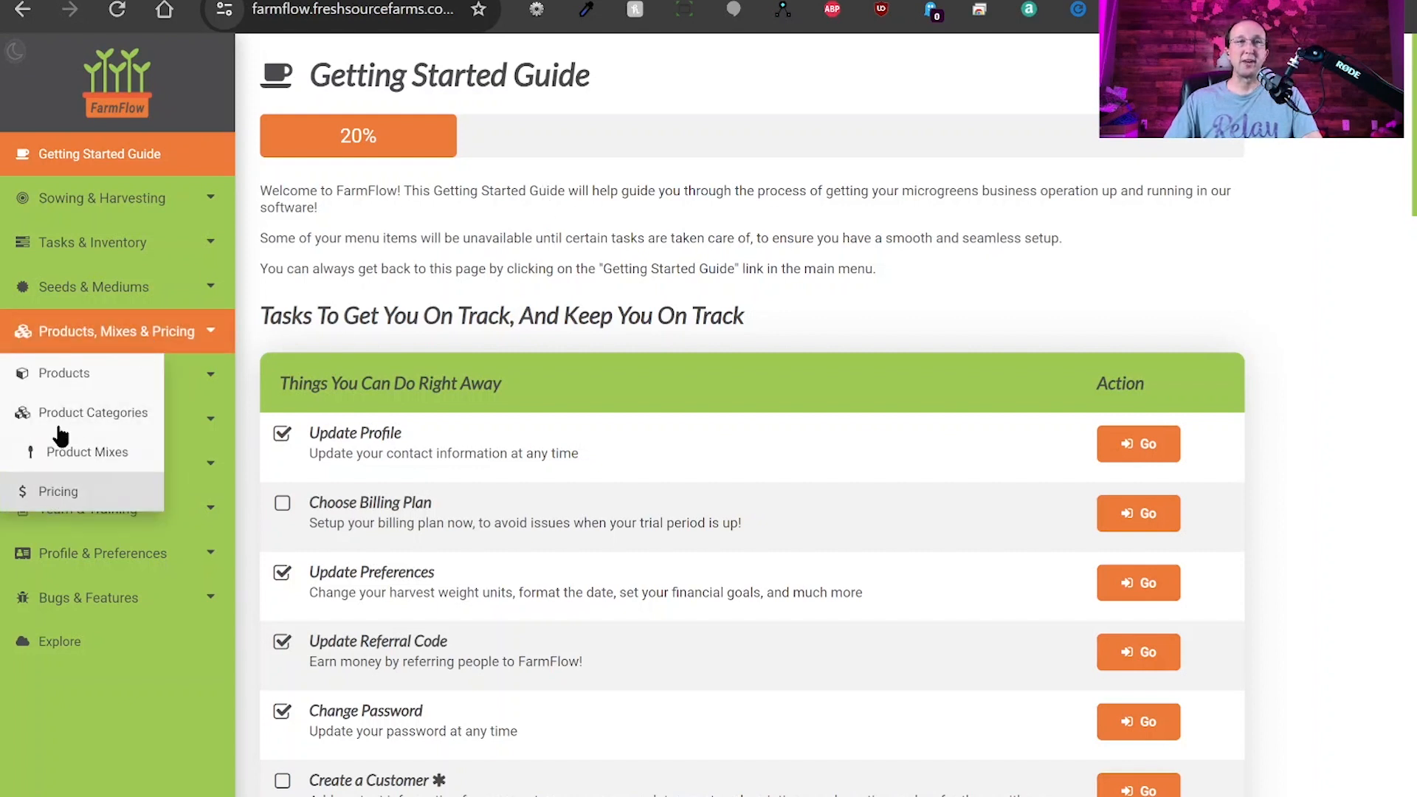
left_click(81, 492)
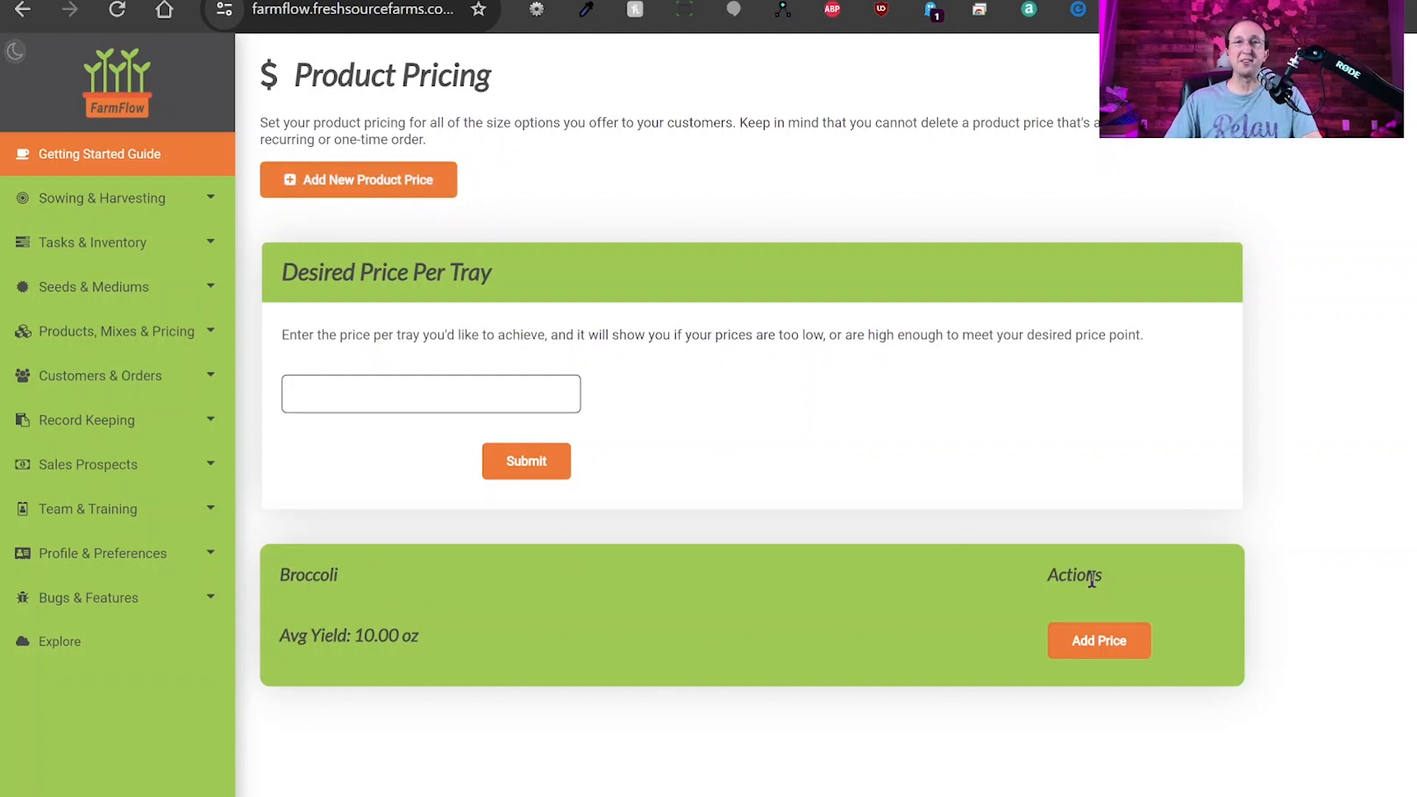
Add and save a Broccoli price of $6.00 for a 2 oz product amount.
left_click(1096, 648)
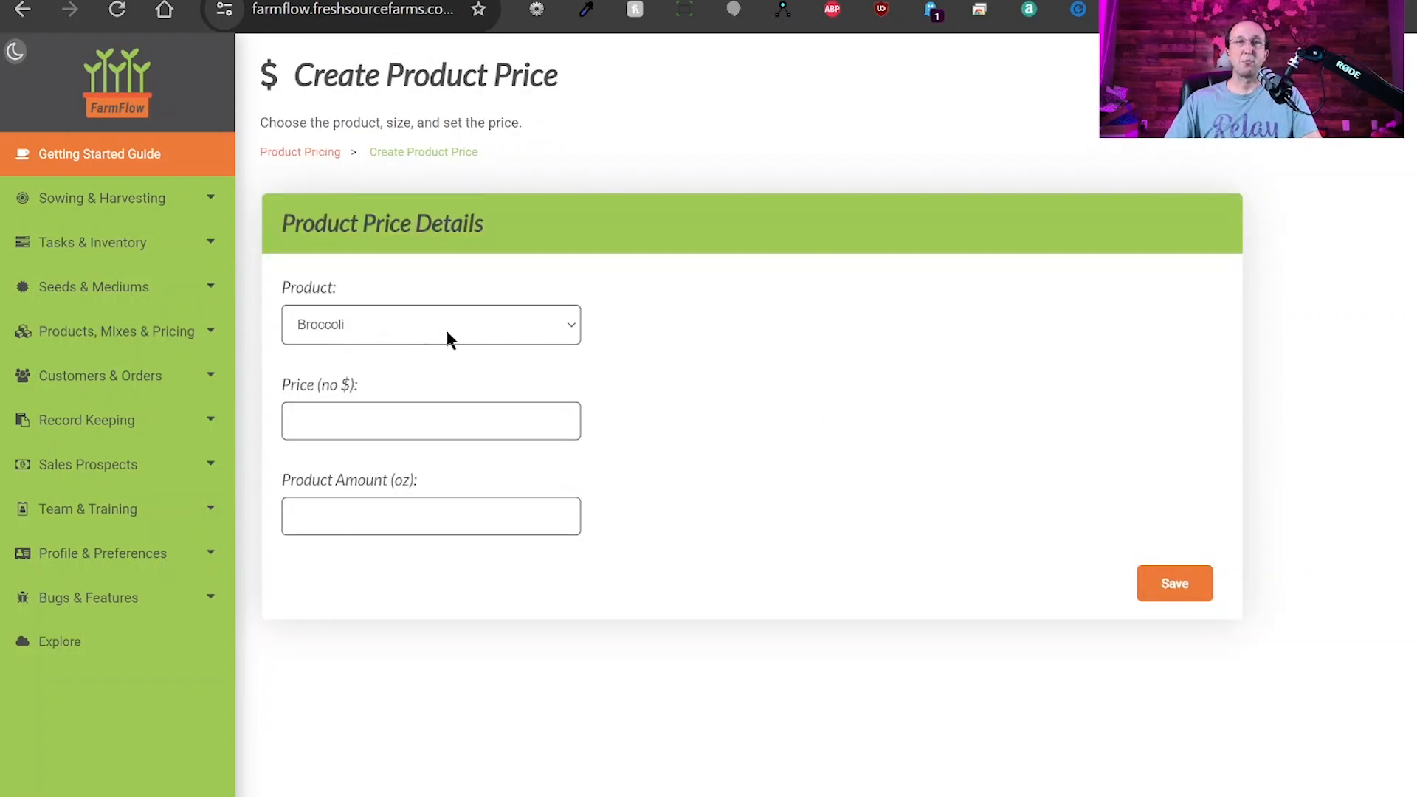
left_click(349, 420)
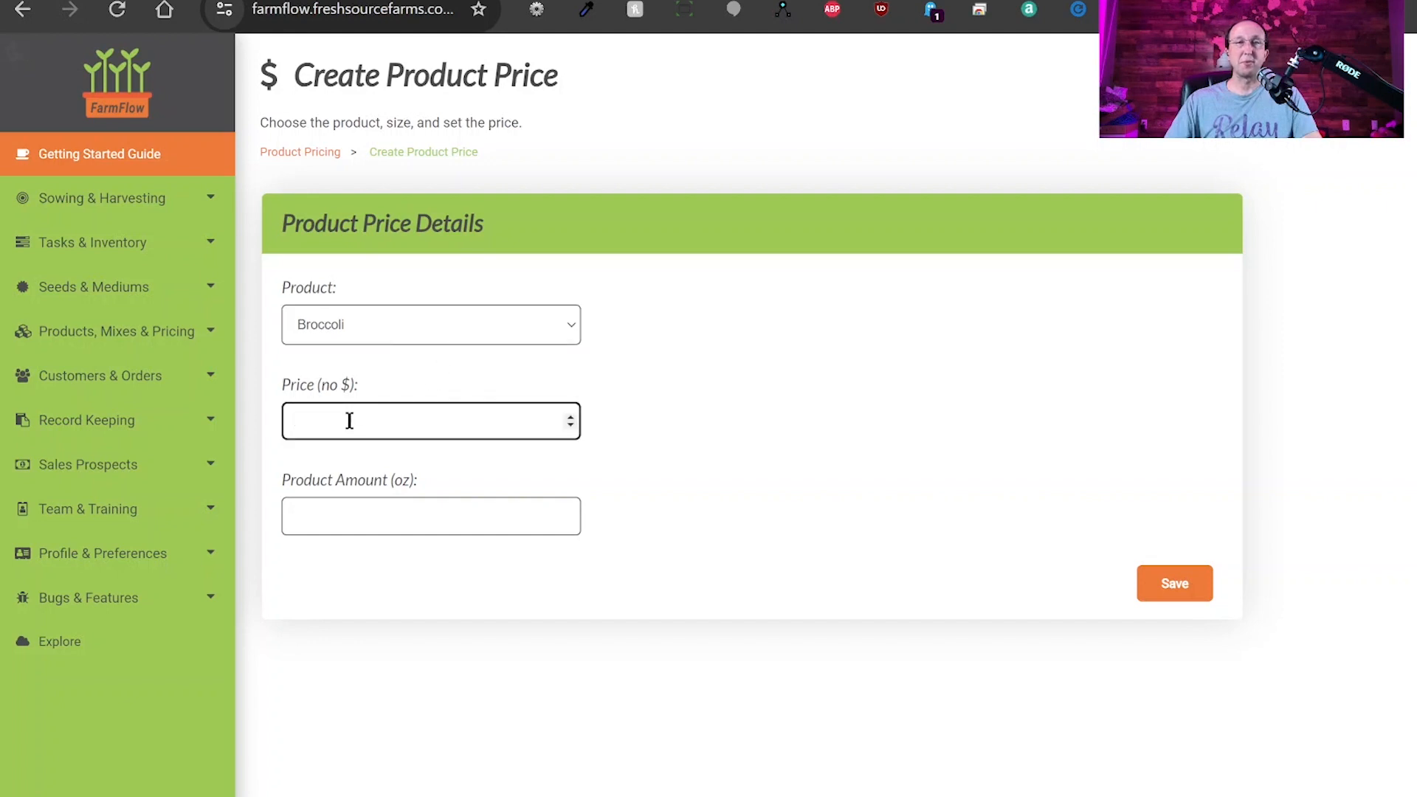
type("6")
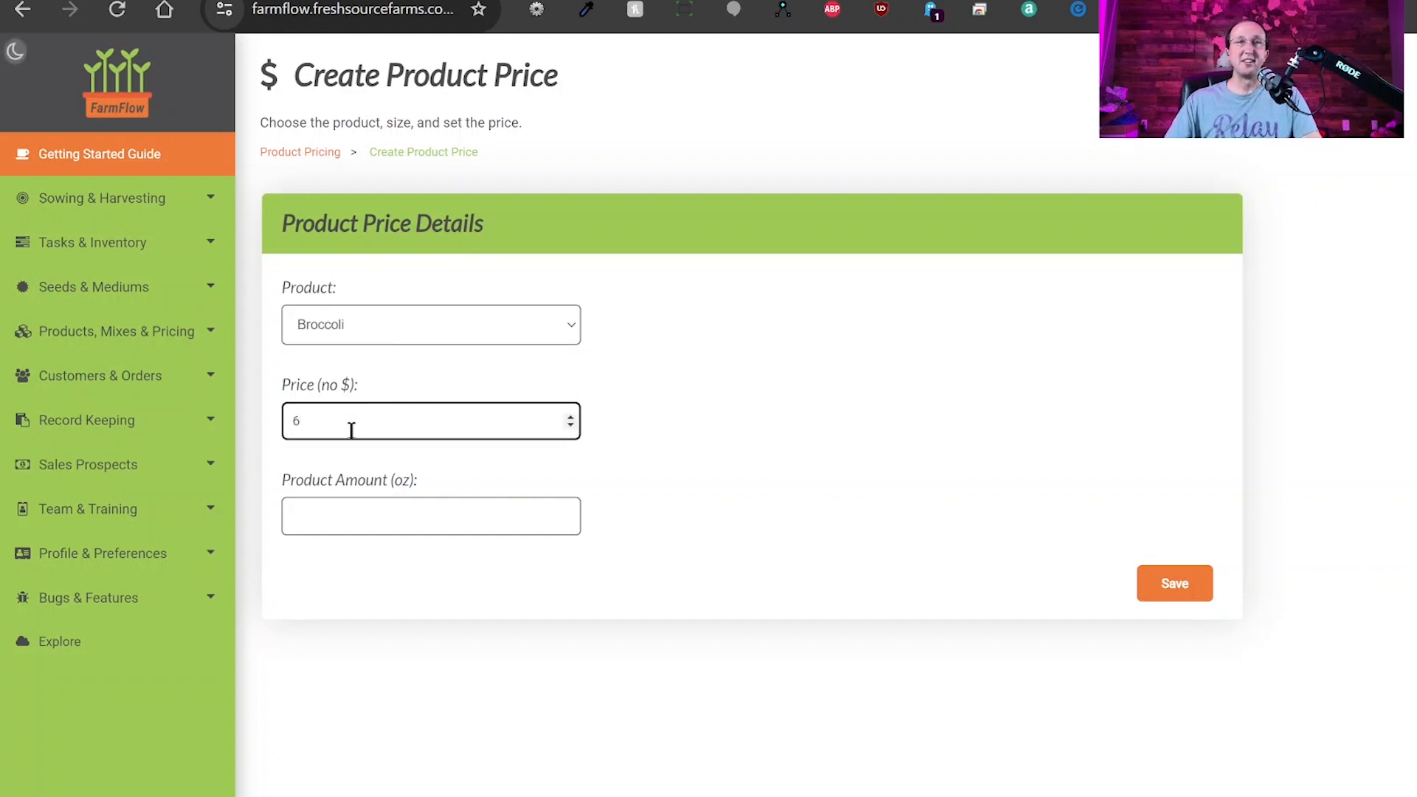
left_click(375, 517)
type("2")
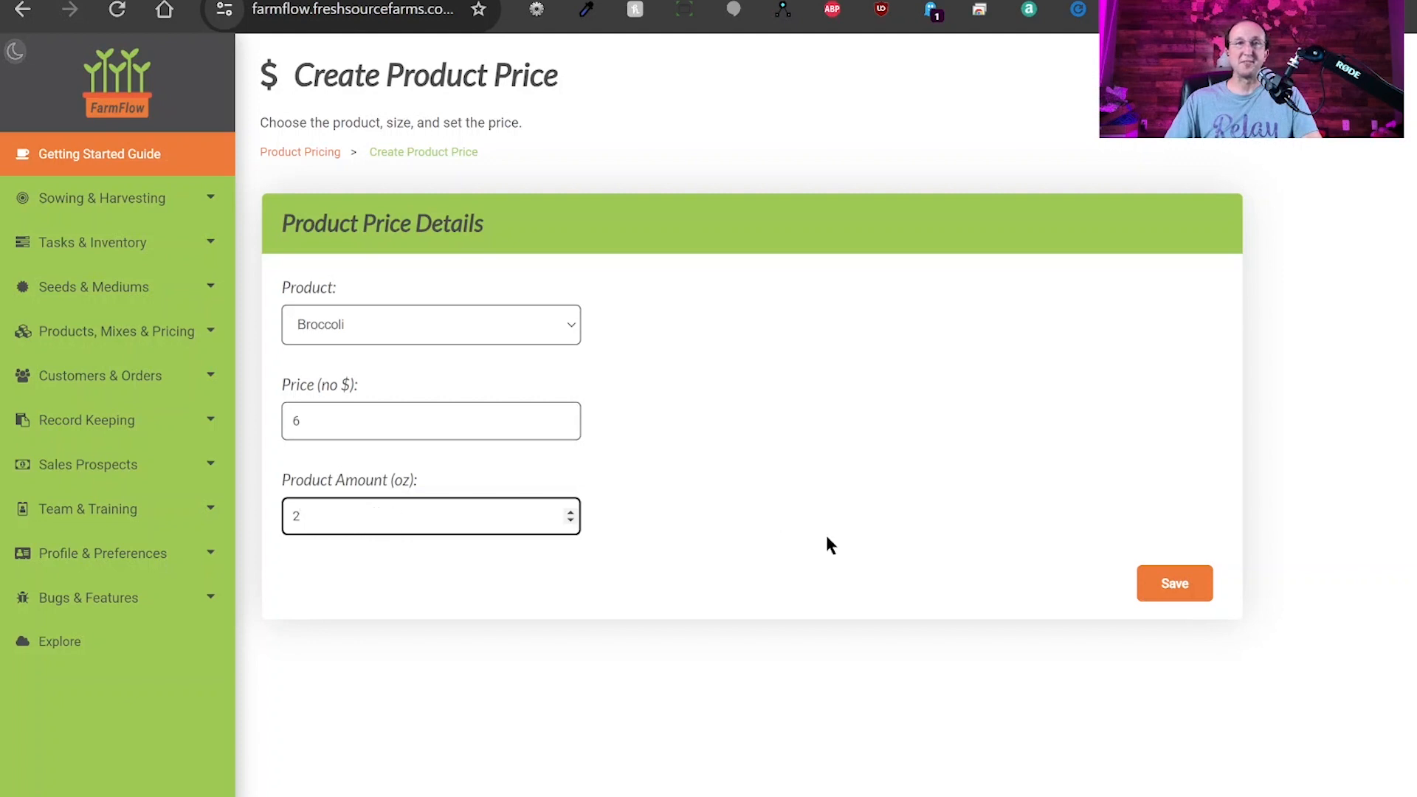
left_click(1189, 585)
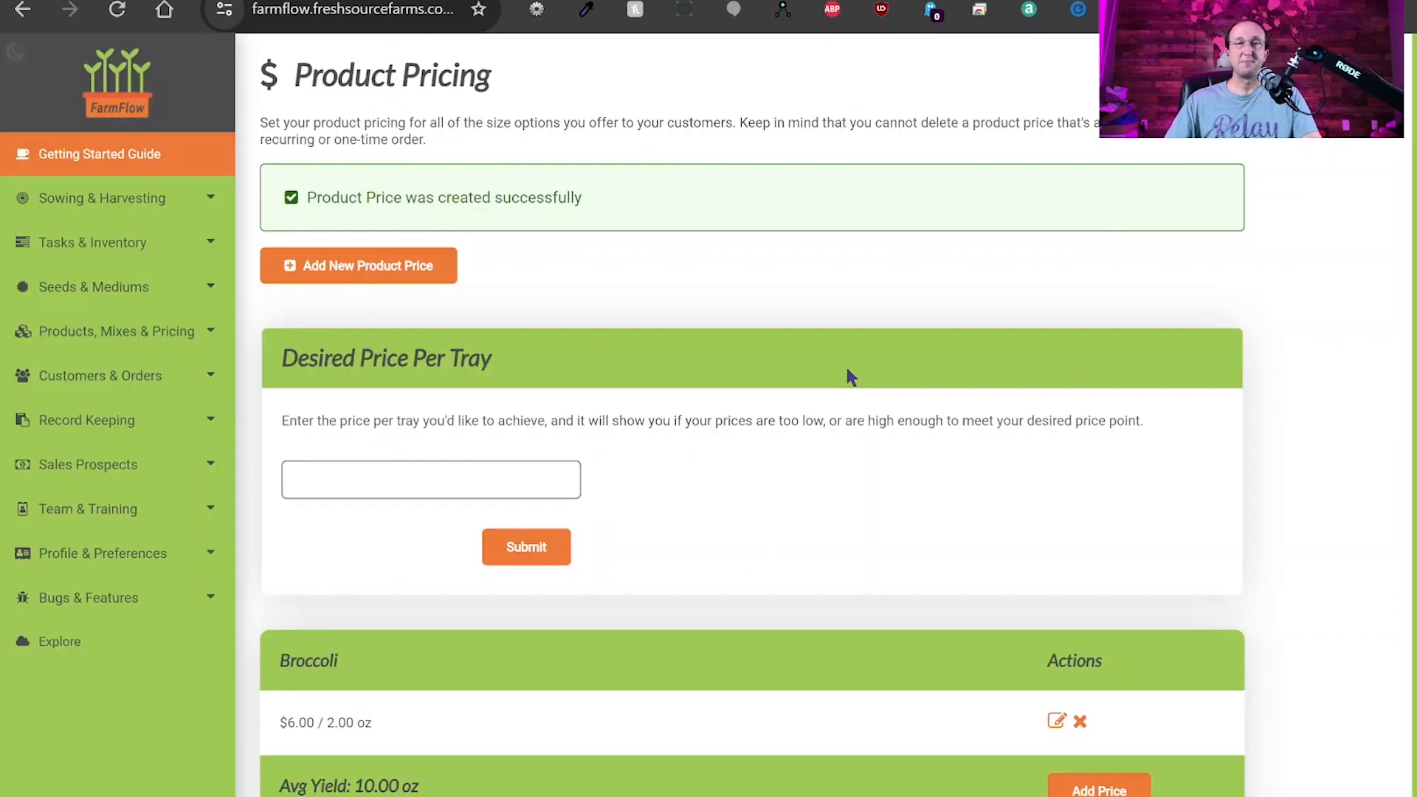
scroll(842, 388, "down", 1)
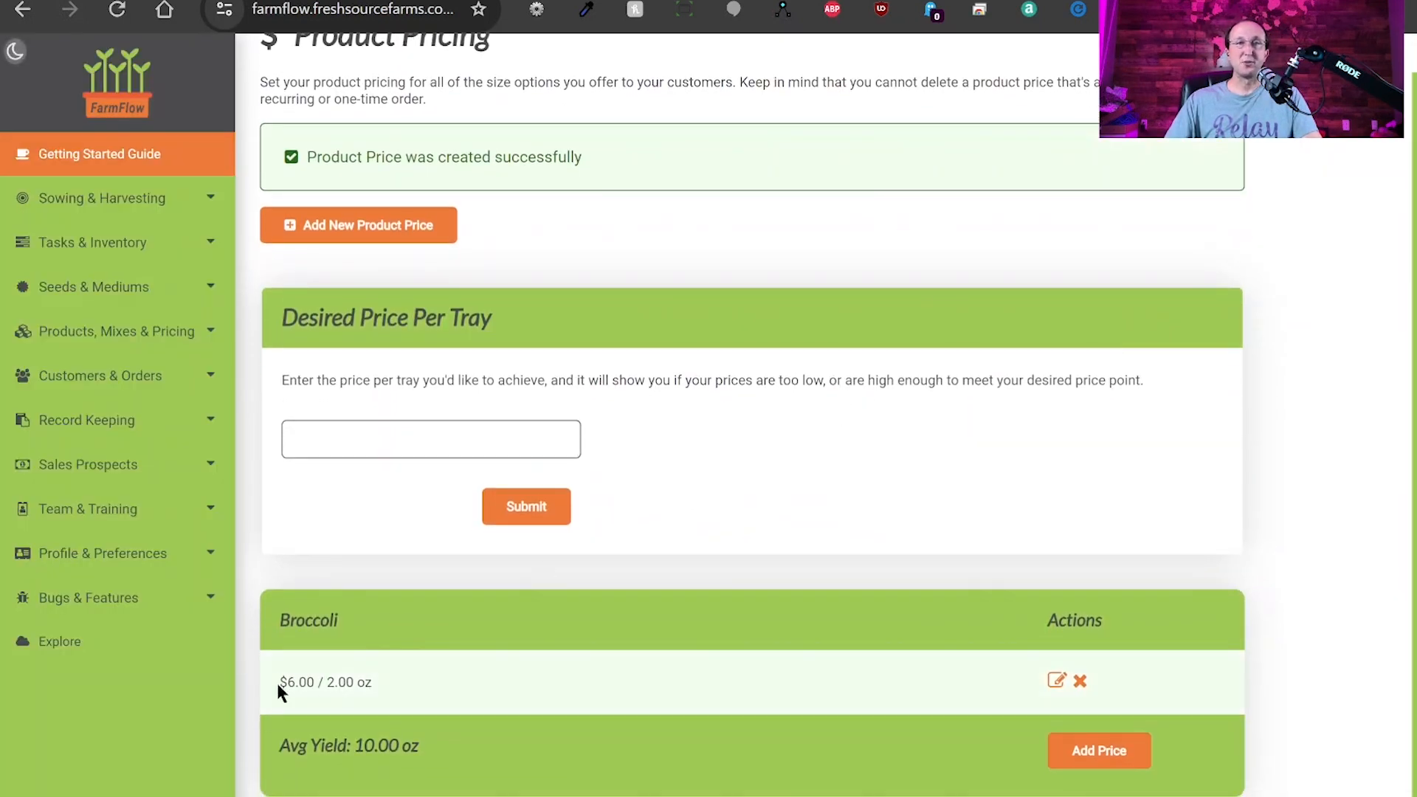
Add and save a second Broccoli price tier of $11.00 for 4 oz.
left_click_drag(278, 691, 400, 692)
left_click(508, 691)
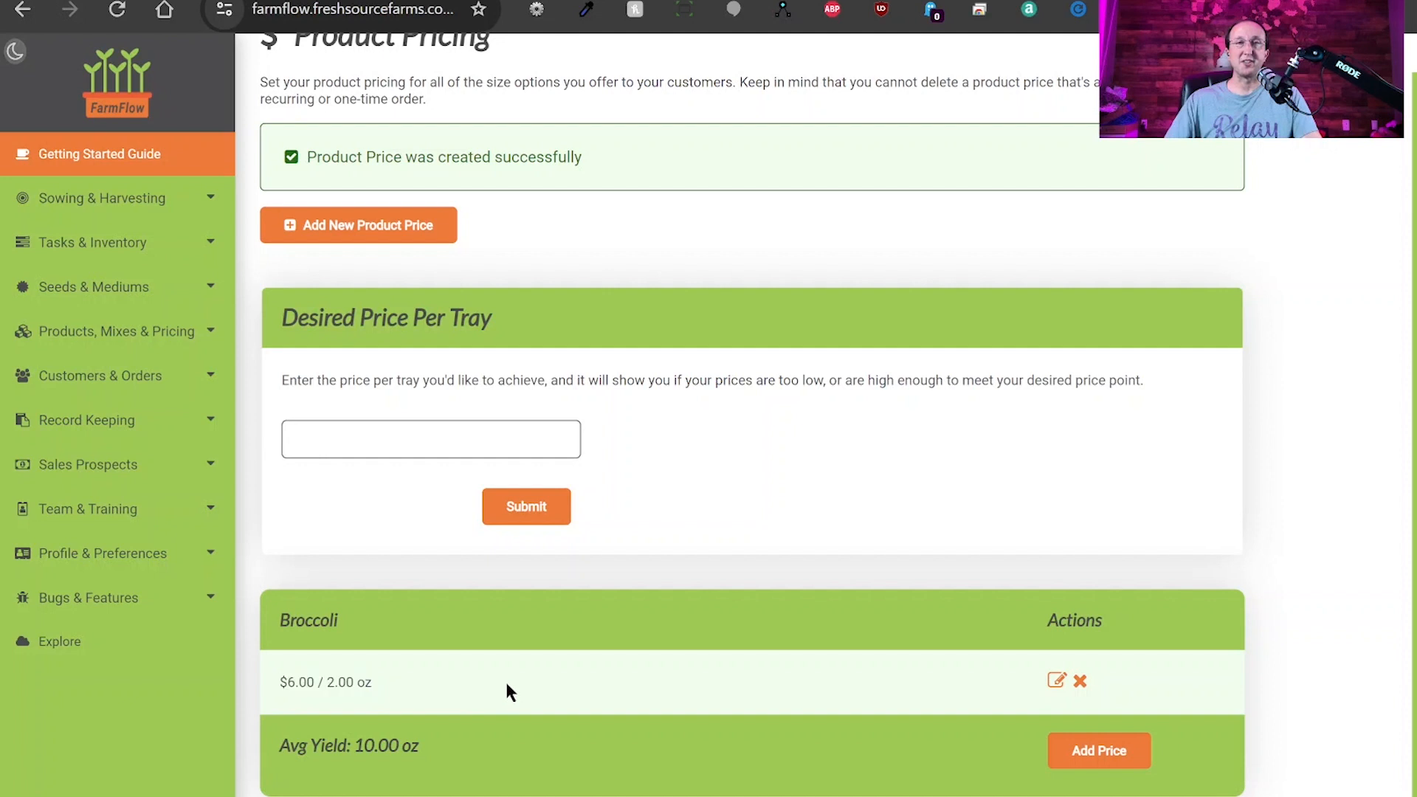
left_click(1111, 754)
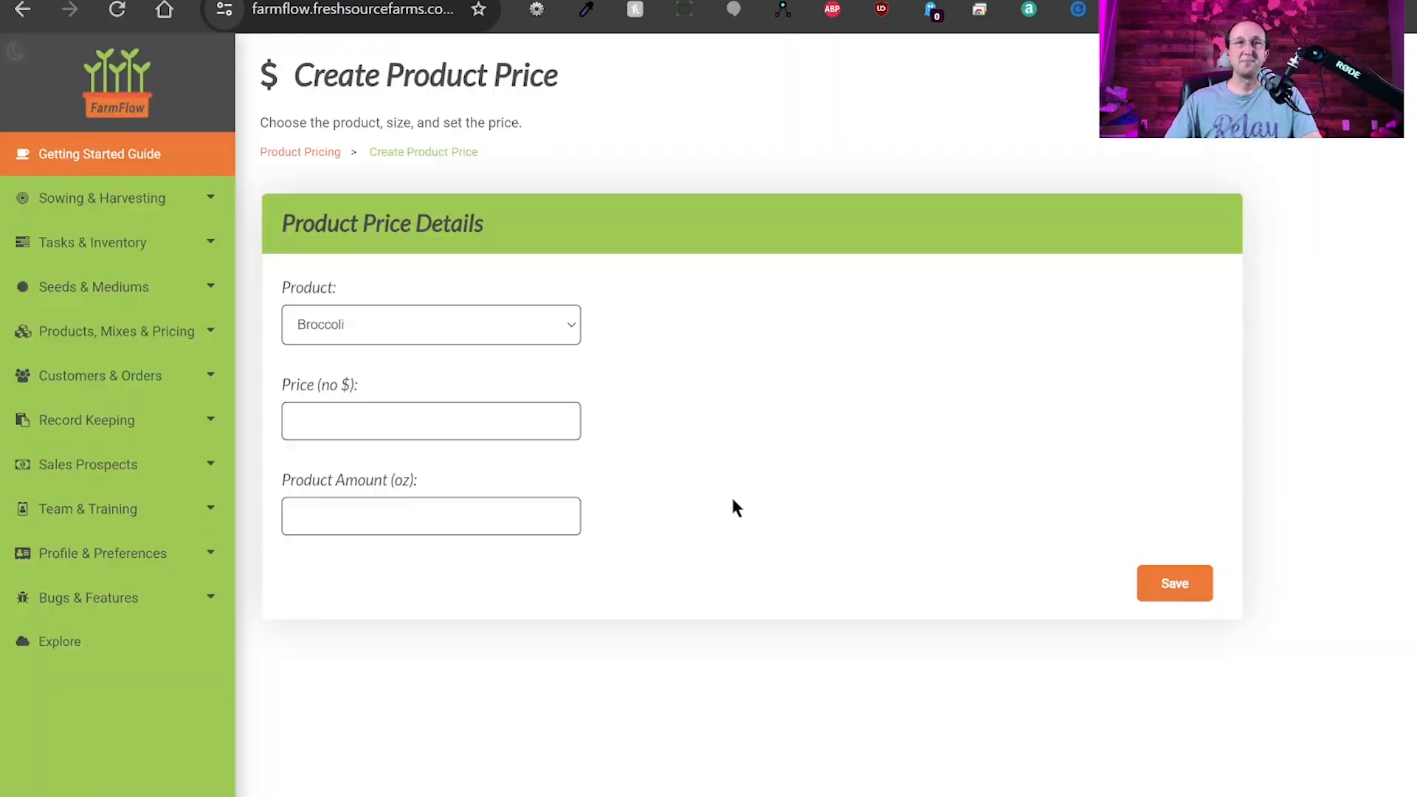
left_click(391, 413)
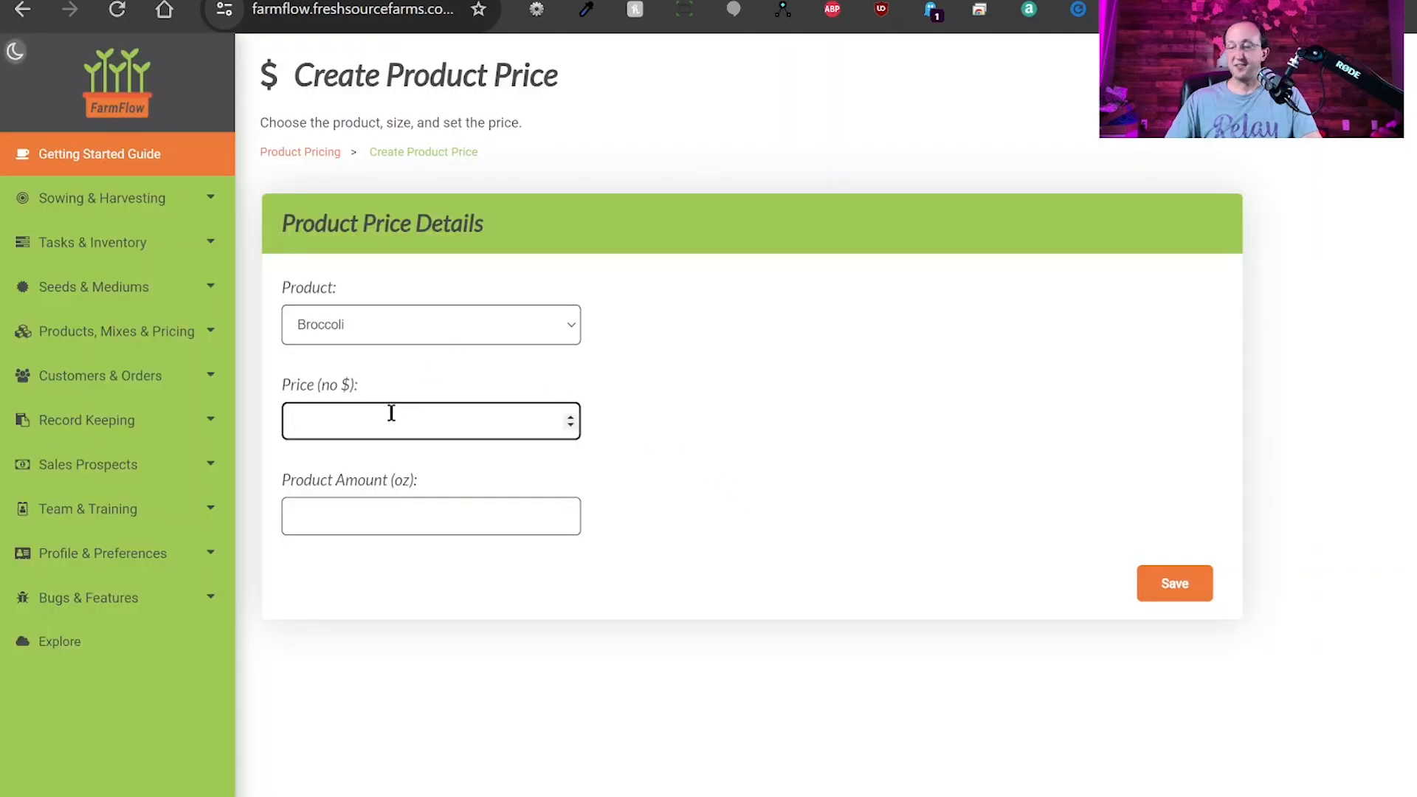
type("11")
left_click(392, 516)
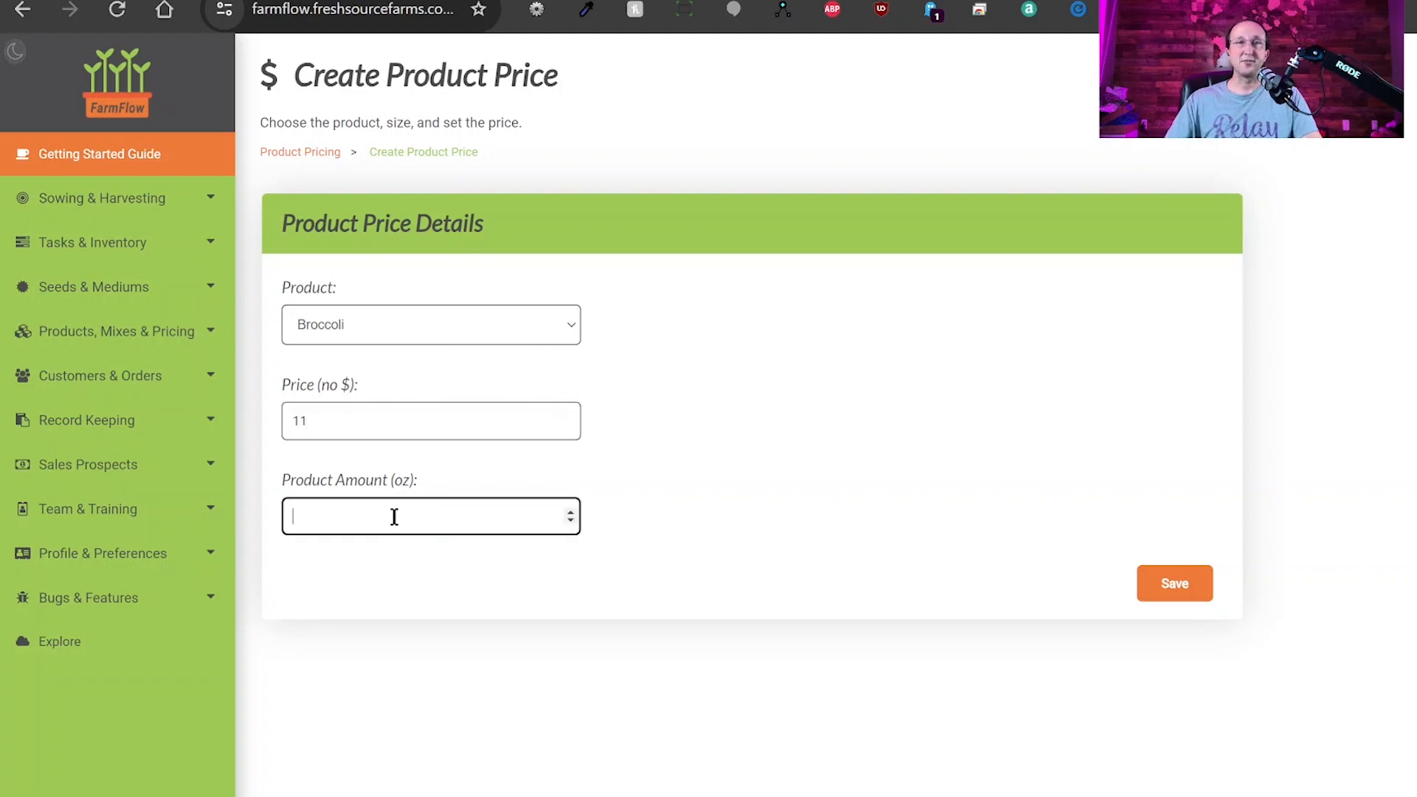
type("4")
left_click(1157, 590)
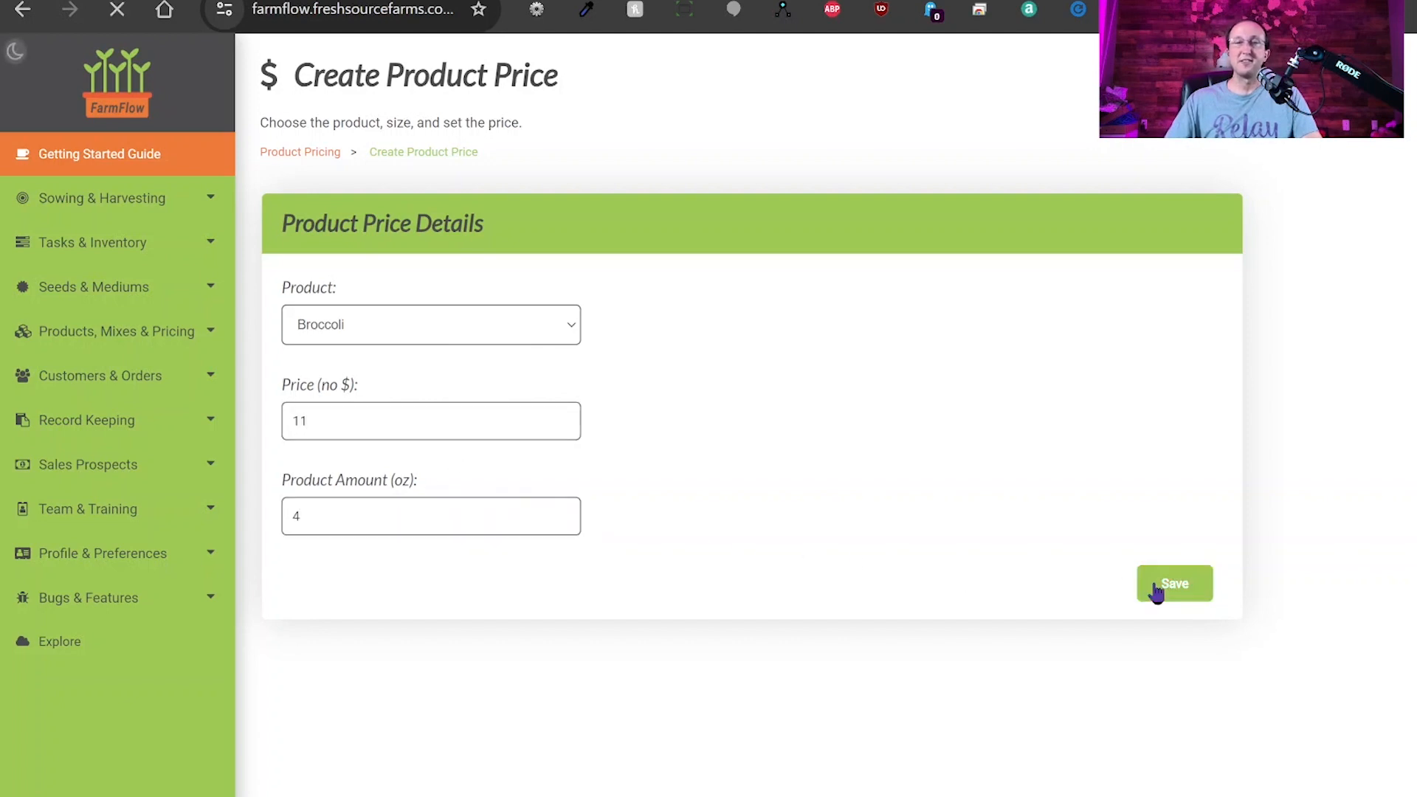
scroll(513, 596, "down", 2)
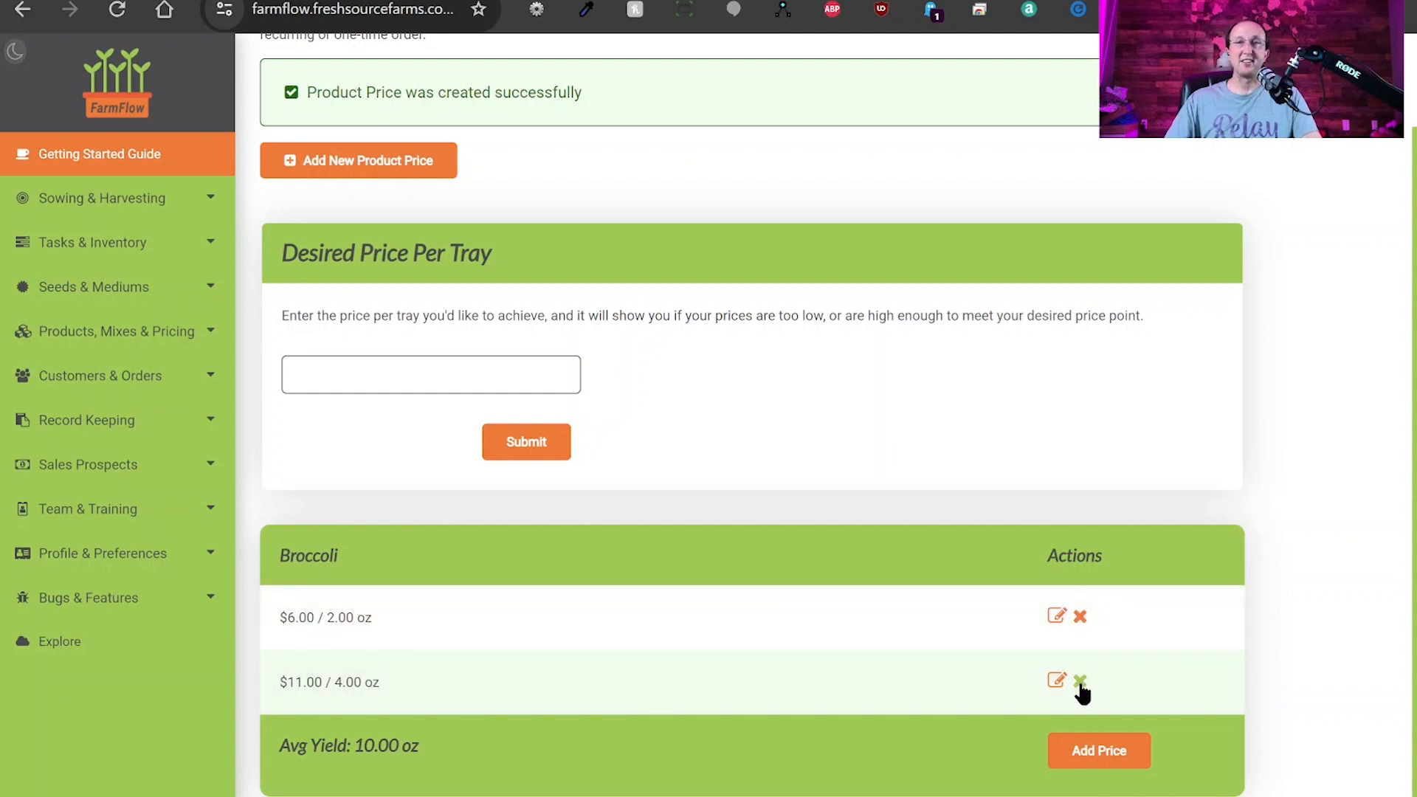
Change the 4 oz Broccoli price from $11.00 to $12.00, then return to Product Pricing.
left_click(1056, 686)
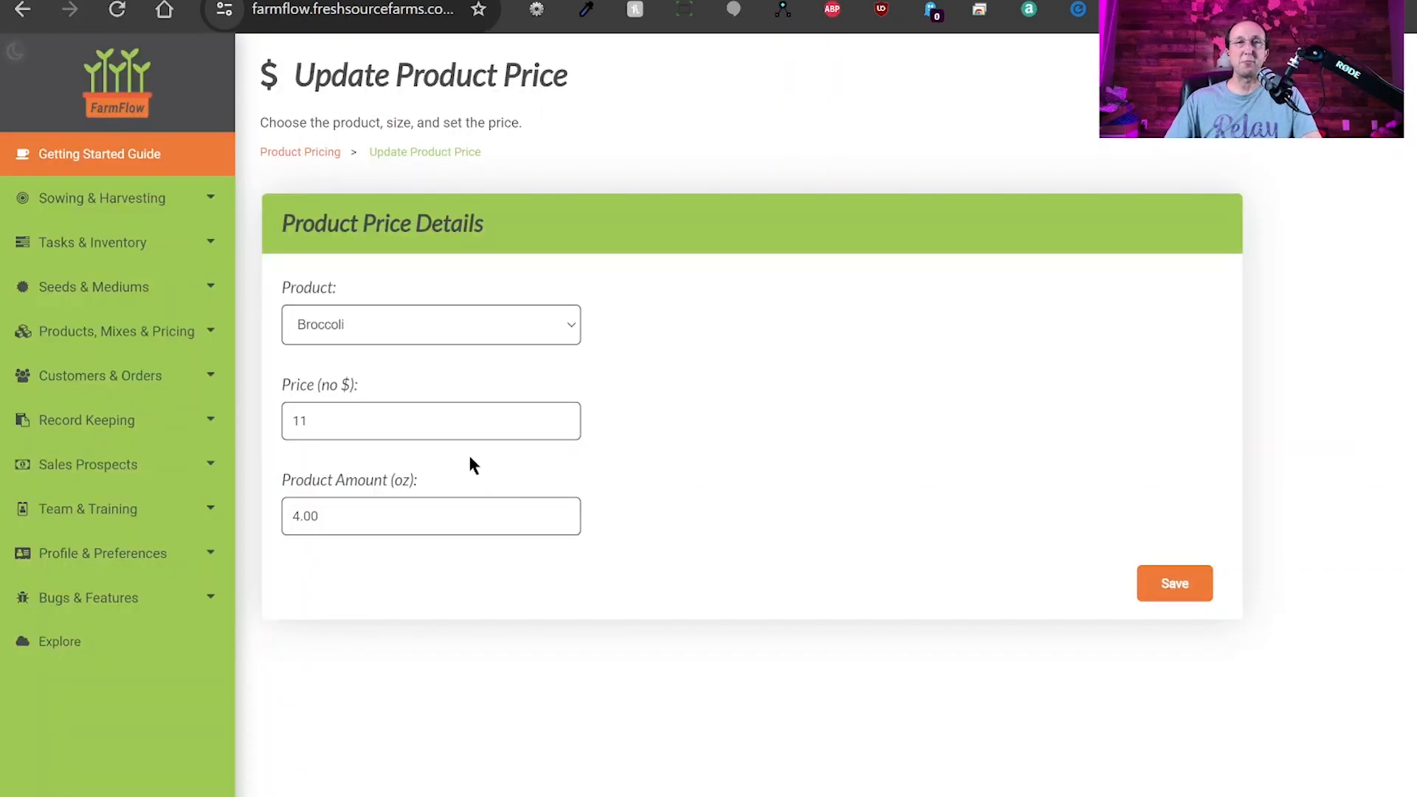
double_click(347, 419)
type("12")
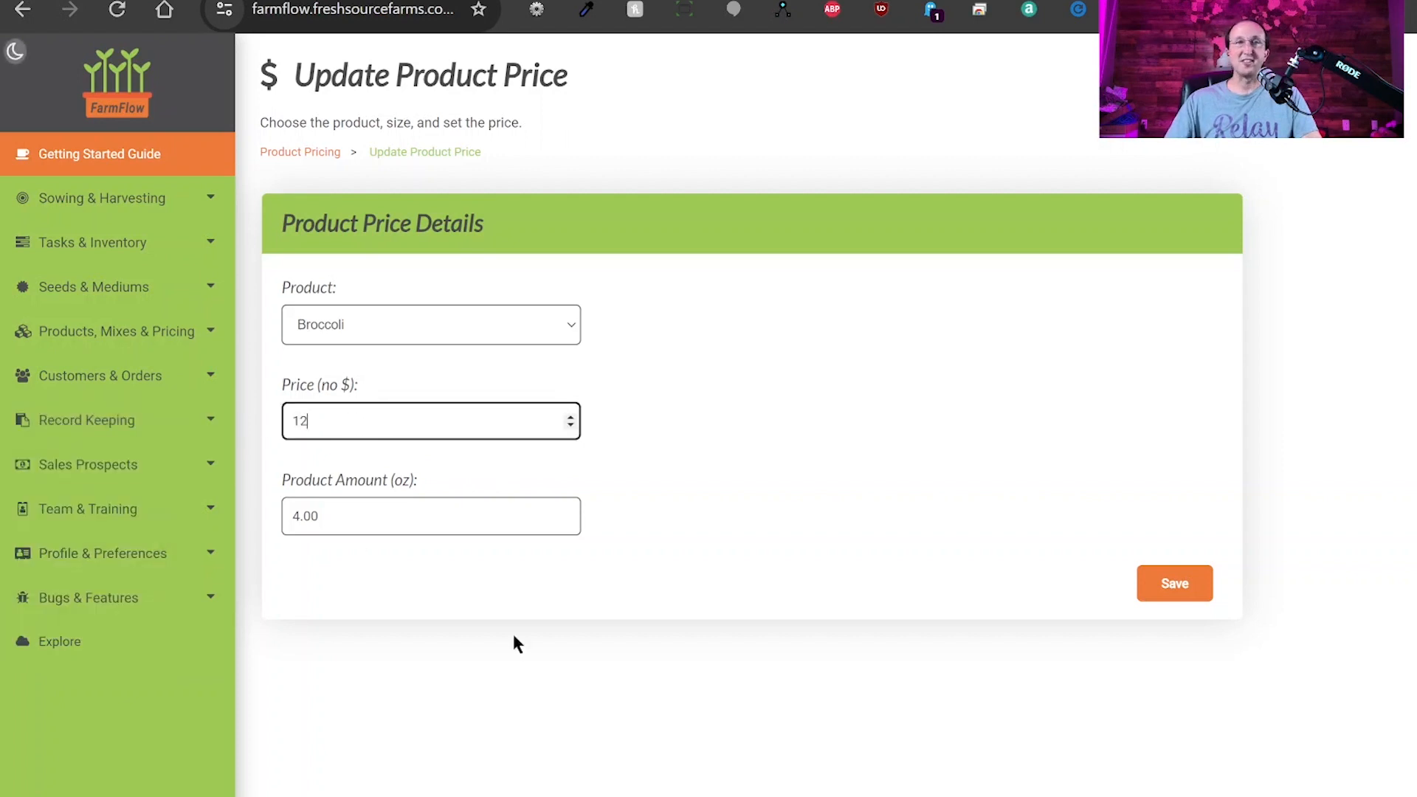
left_click(1172, 587)
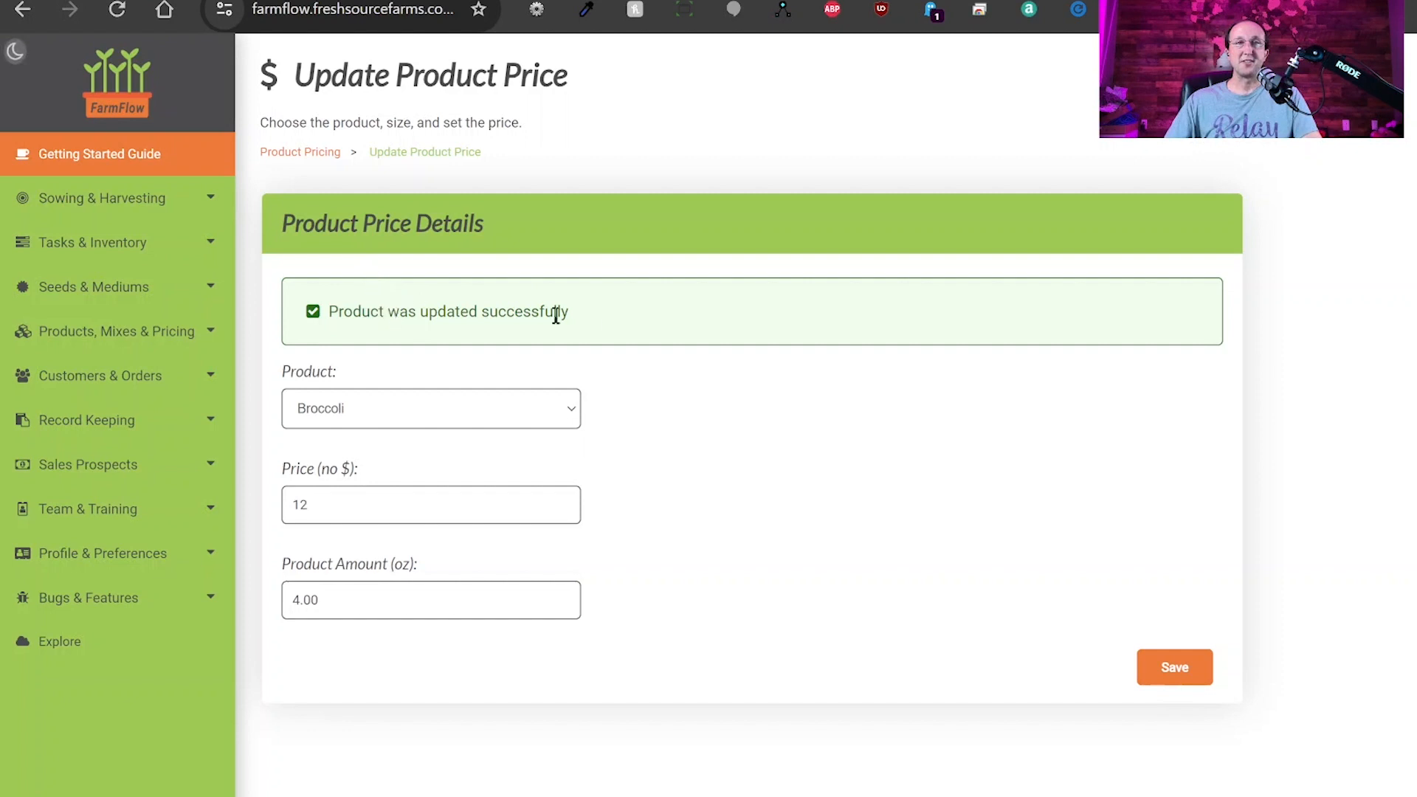
left_click(295, 153)
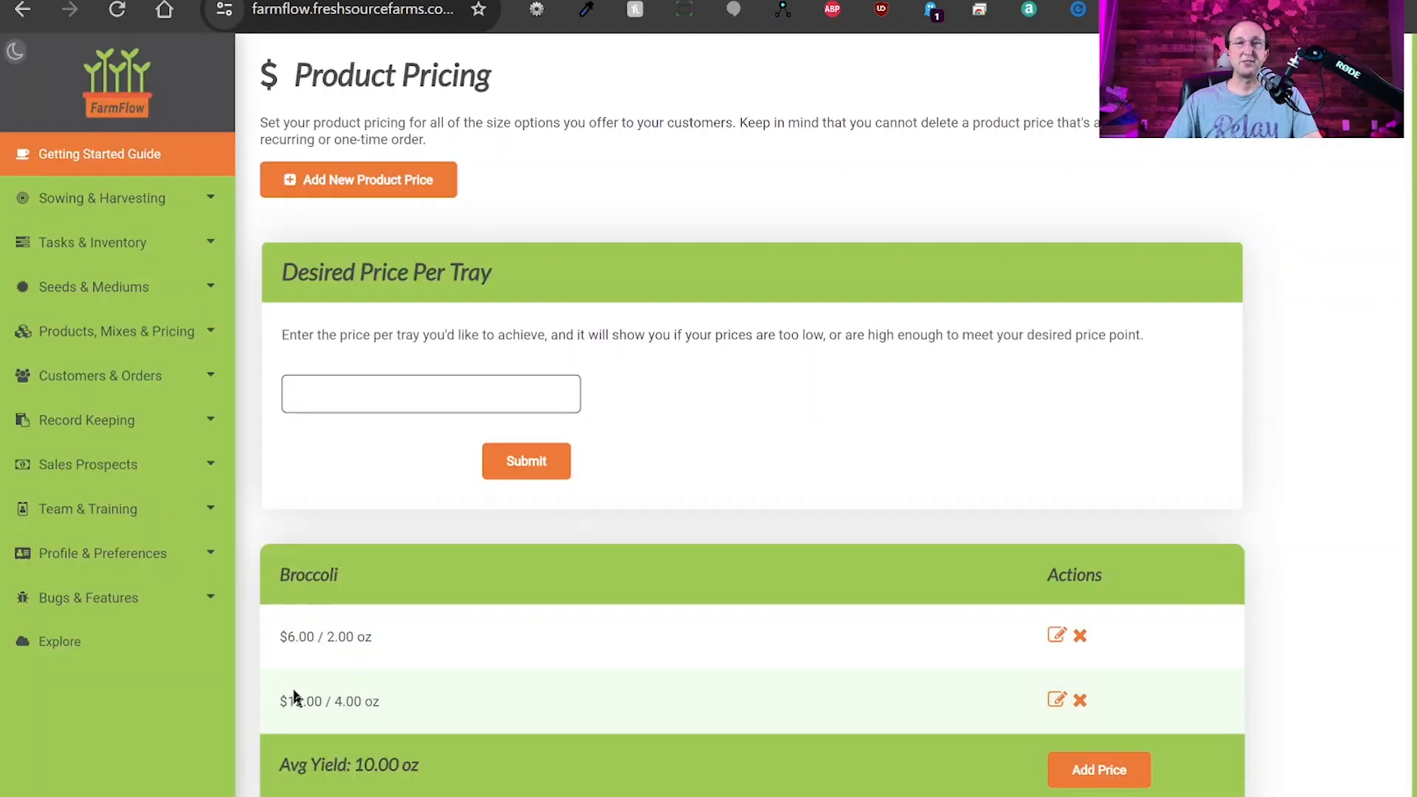
left_click_drag(281, 698, 406, 707)
left_click(516, 710)
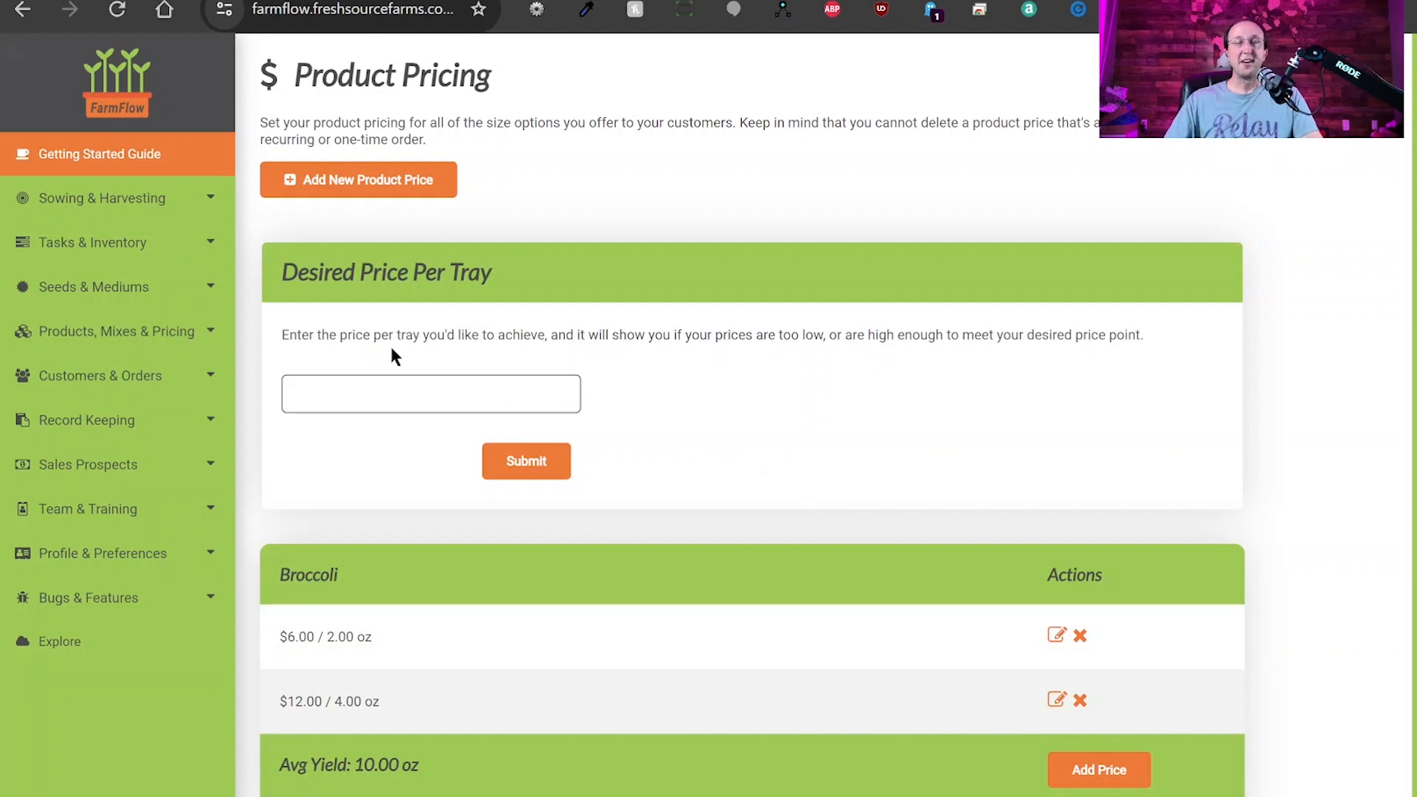
Submit a $20 Desired Price Per Tray and review both Broccoli prices against the 10.00 oz yield.
left_click_drag(284, 271, 496, 281)
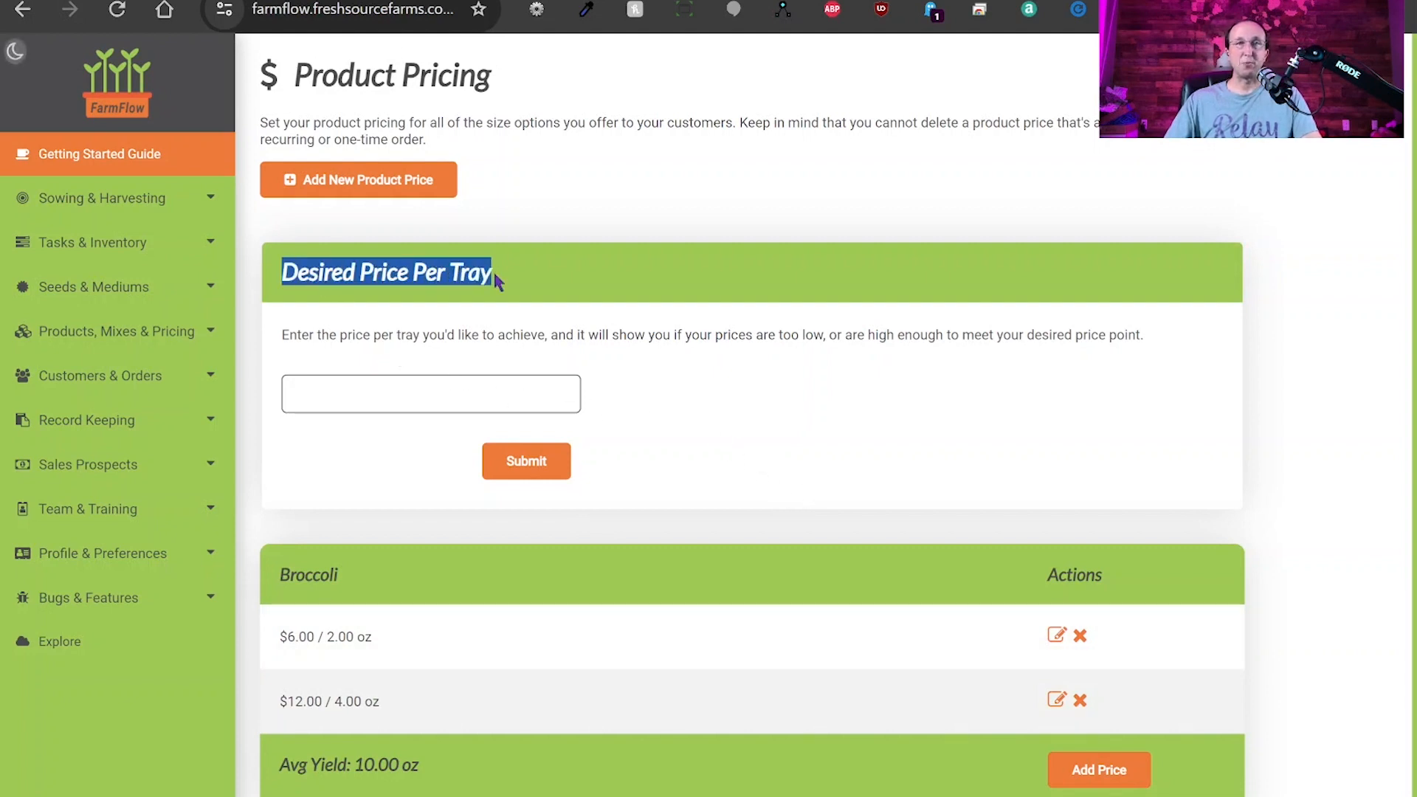
left_click(380, 395)
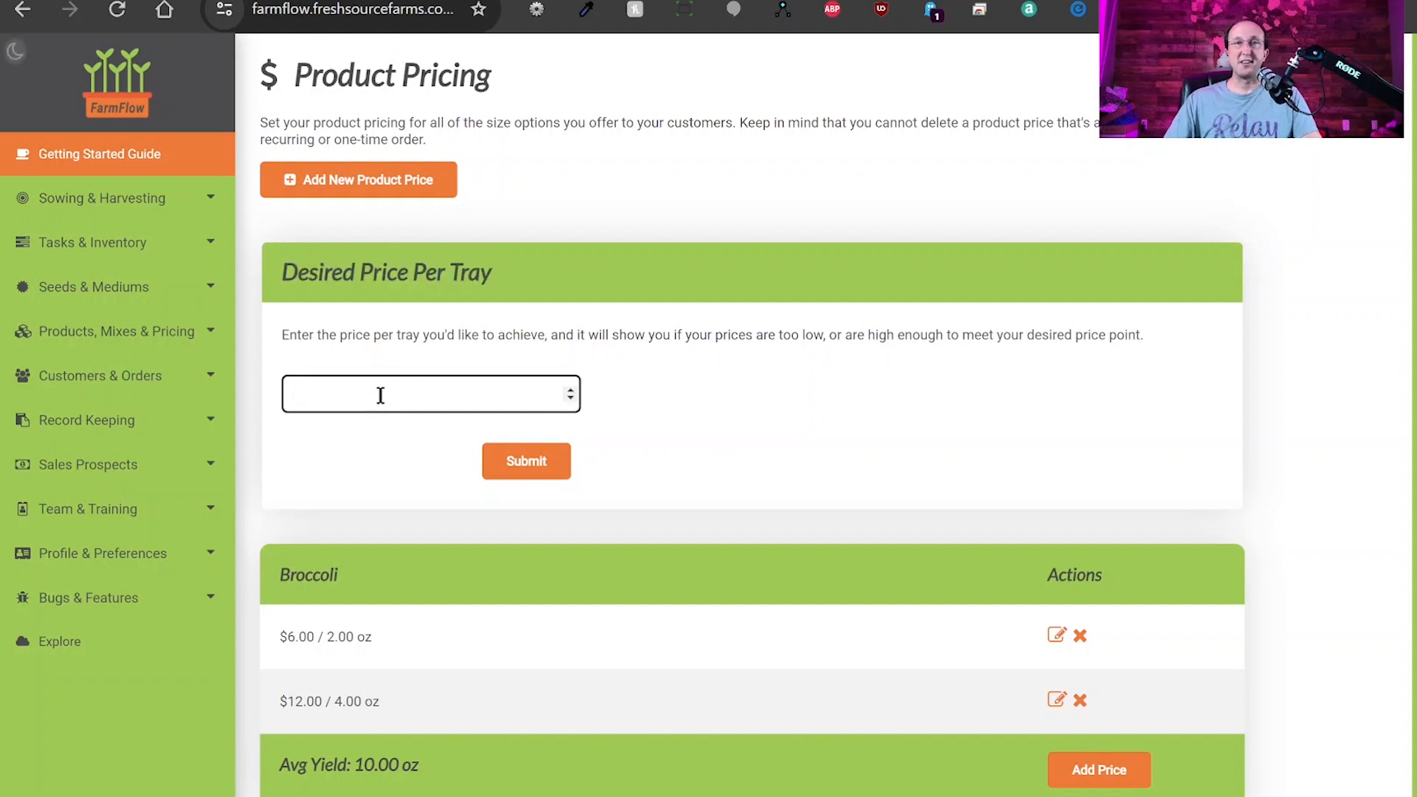
type("20")
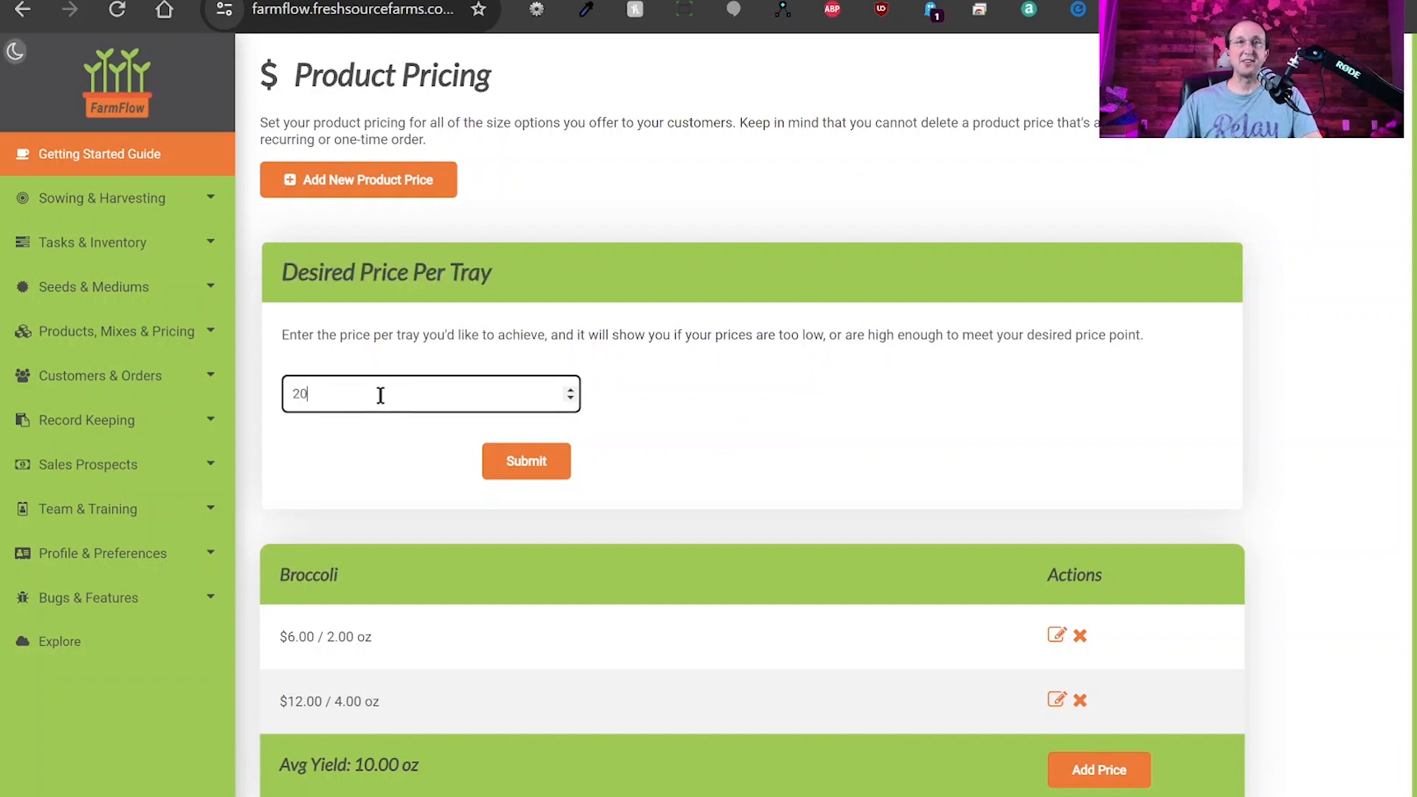
left_click(516, 470)
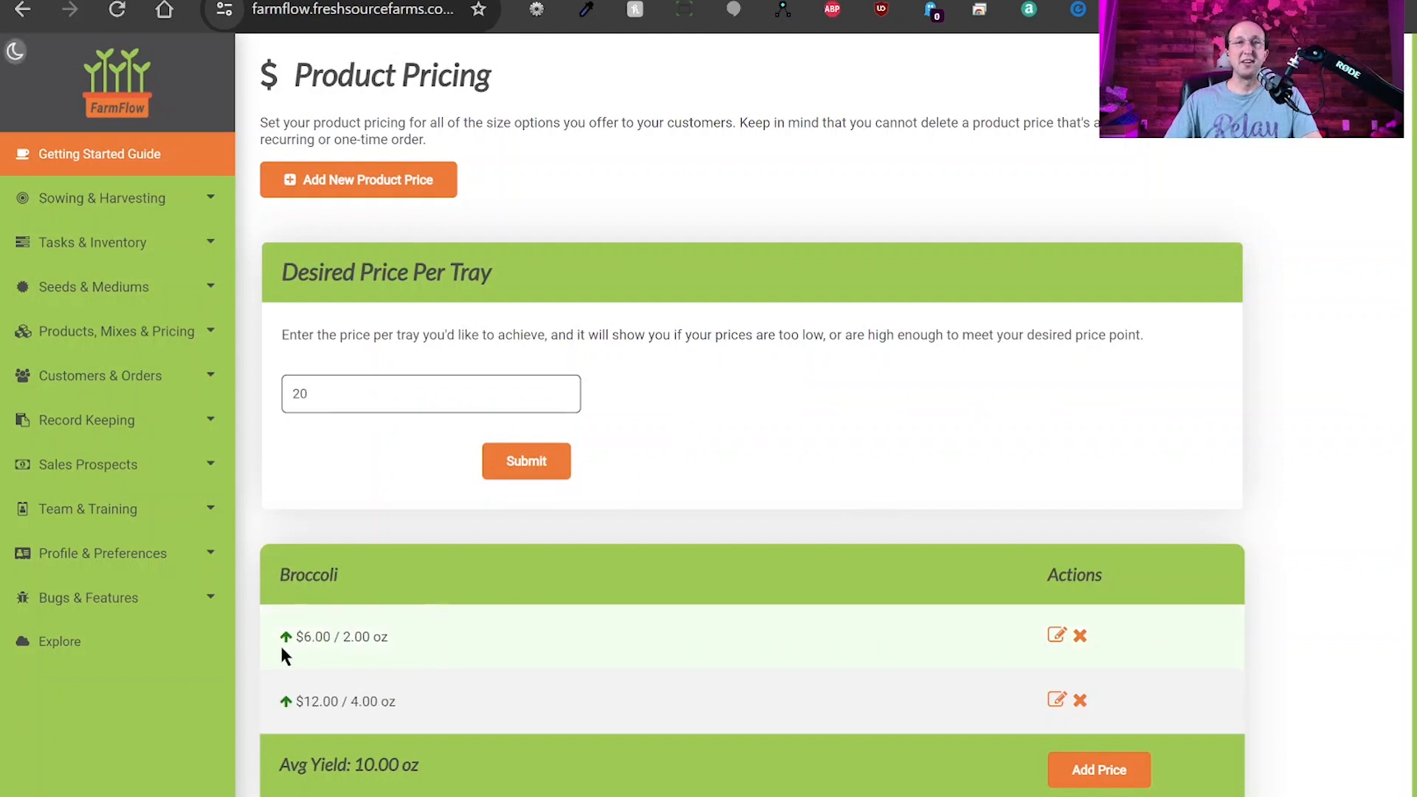
mouse_move(287, 643)
mouse_move(289, 710)
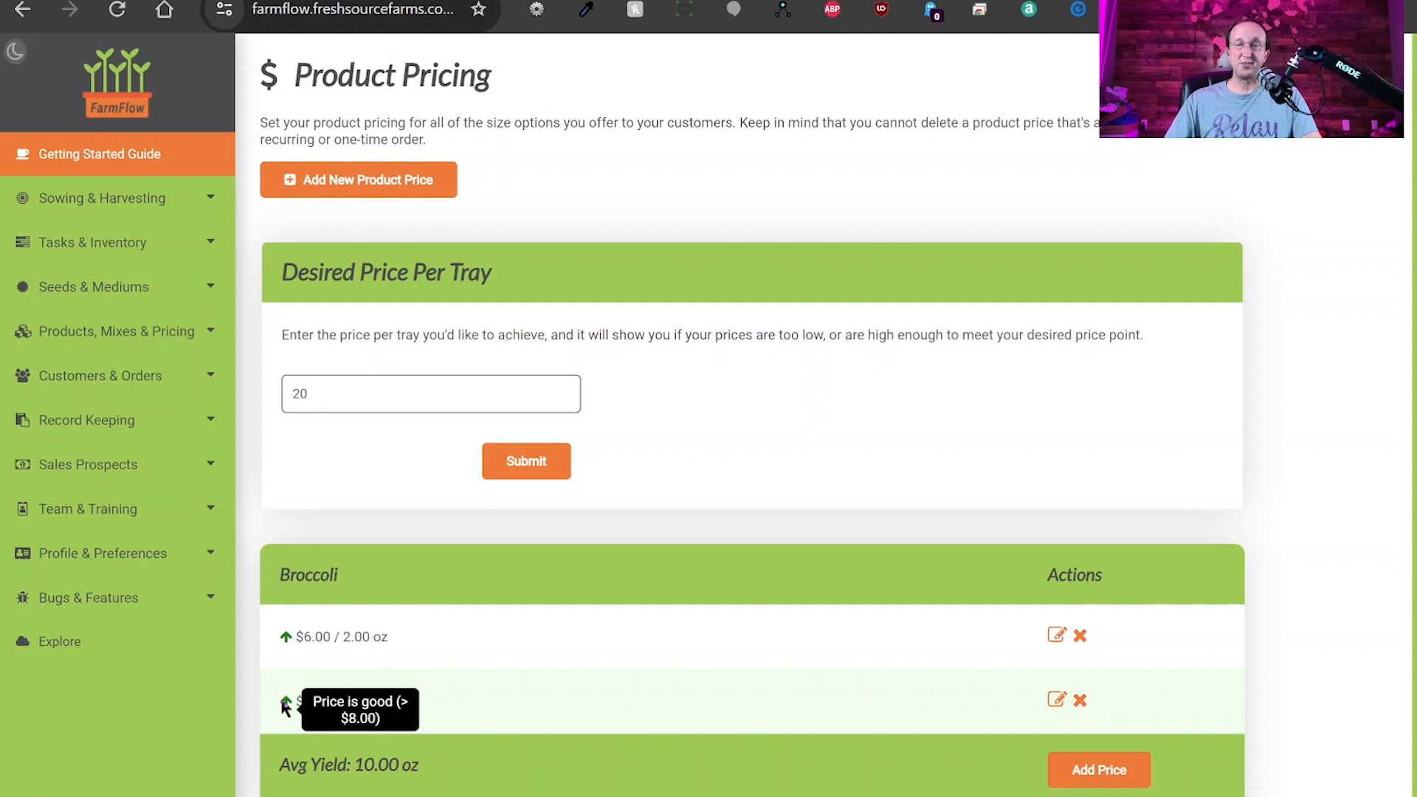
left_click(339, 393)
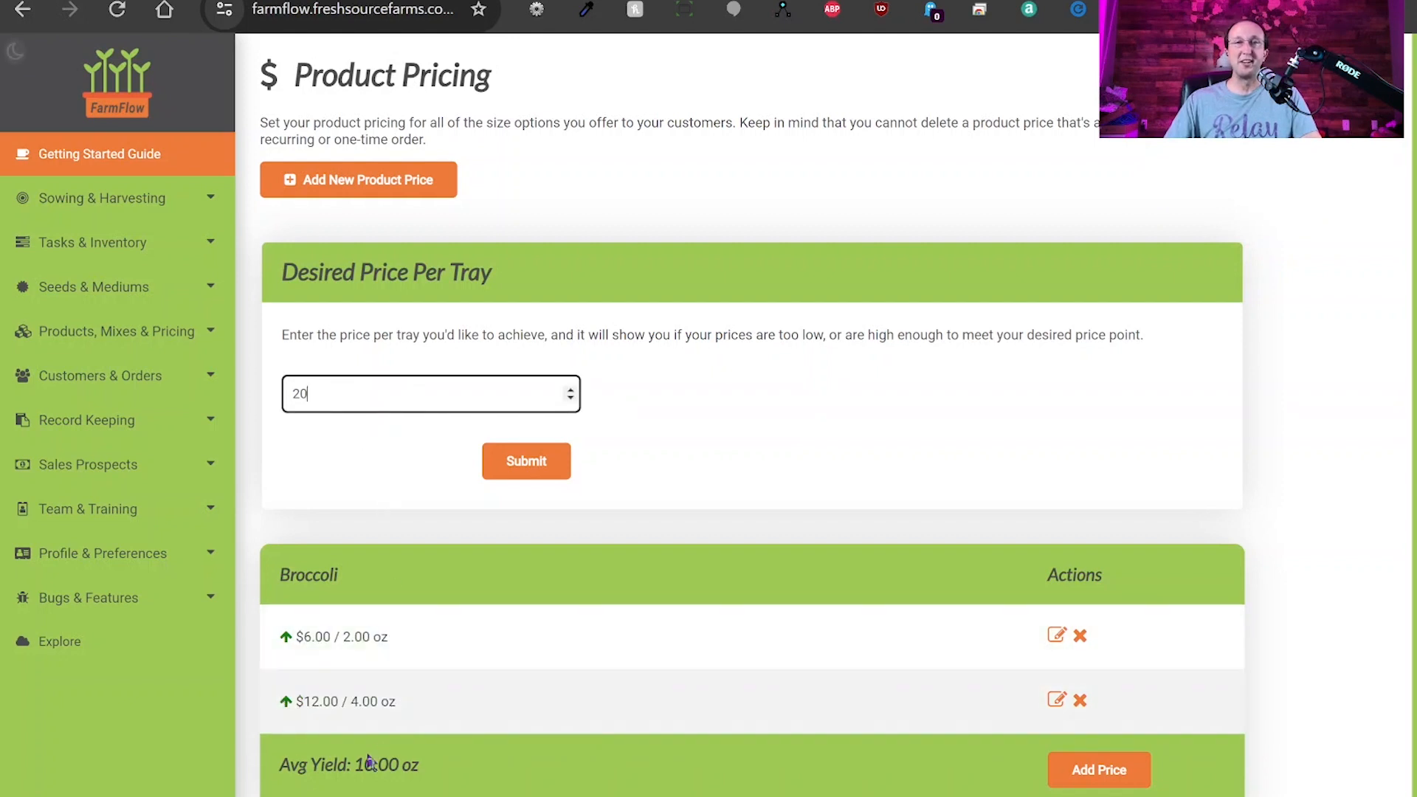
left_click_drag(355, 765, 432, 776)
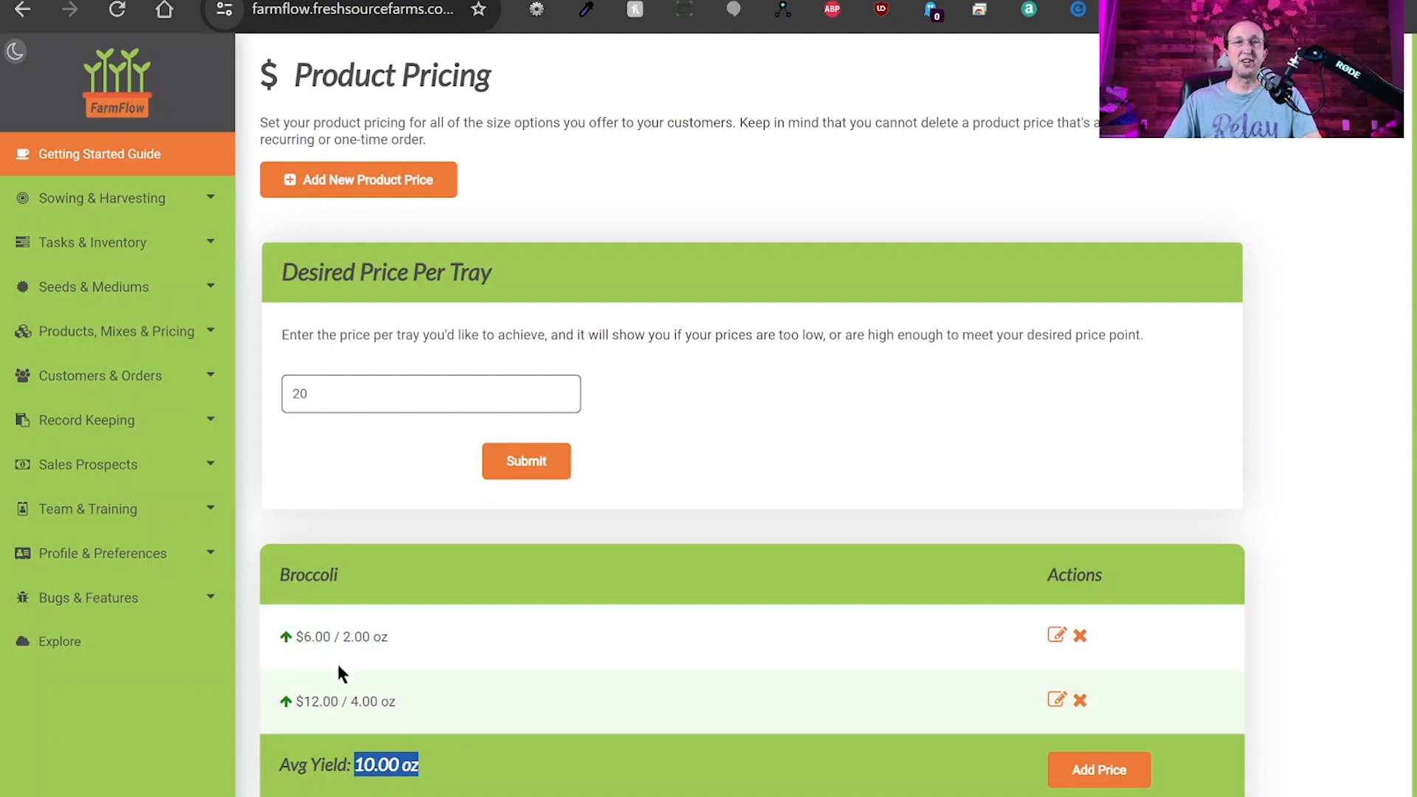
left_click(338, 396)
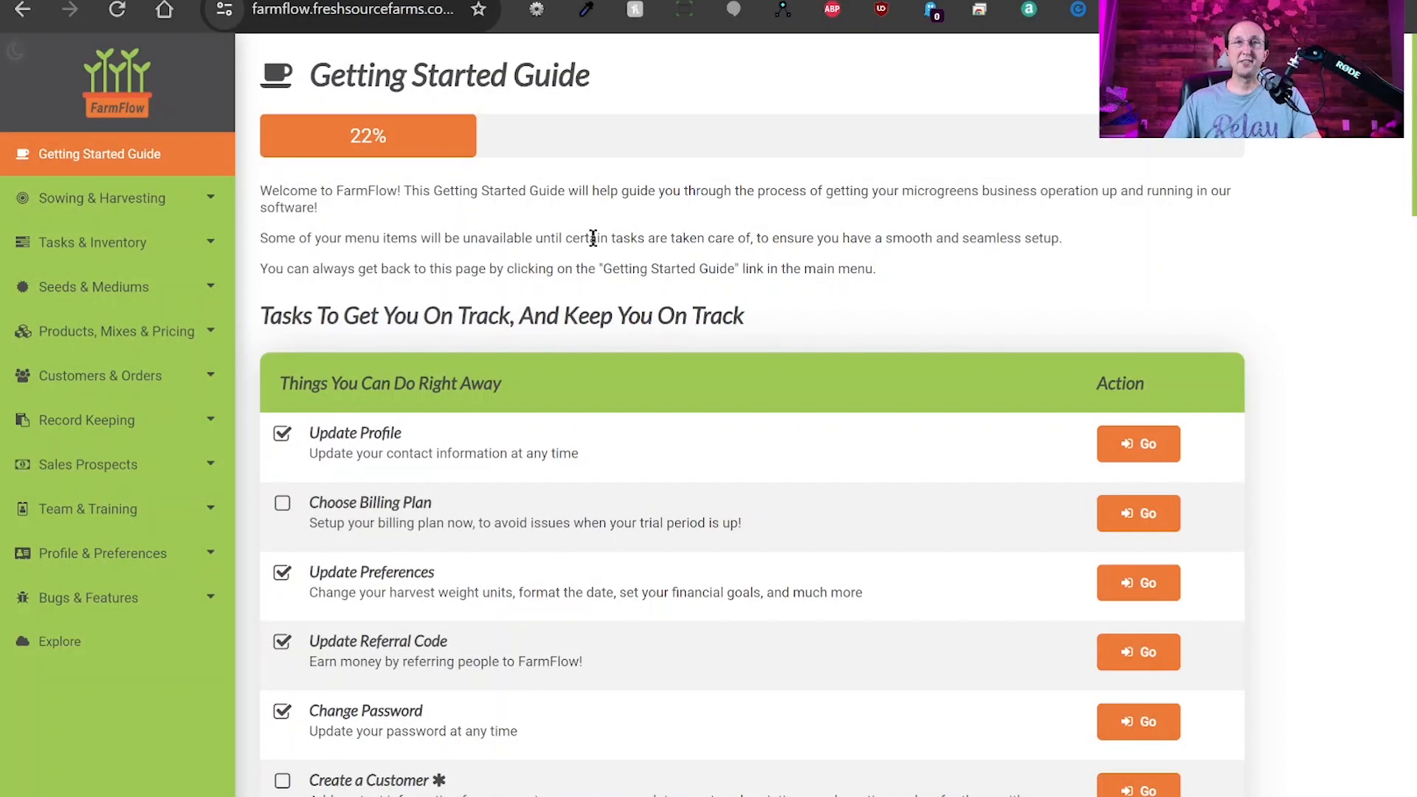
Open the Seed Suppliers page under Seeds & Mediums, listing Greener Harvest Seeds.
left_click_drag(359, 135, 409, 127)
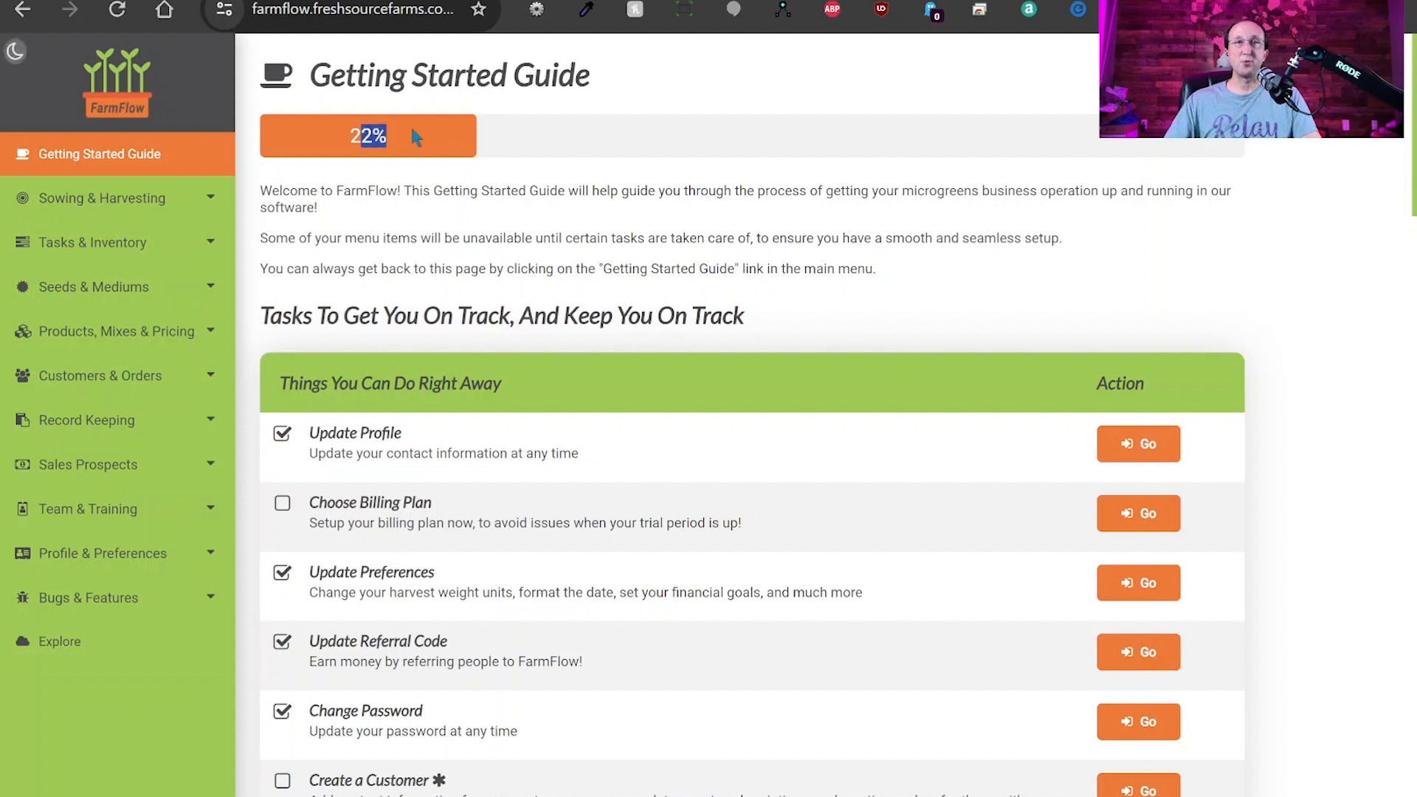
left_click(436, 145)
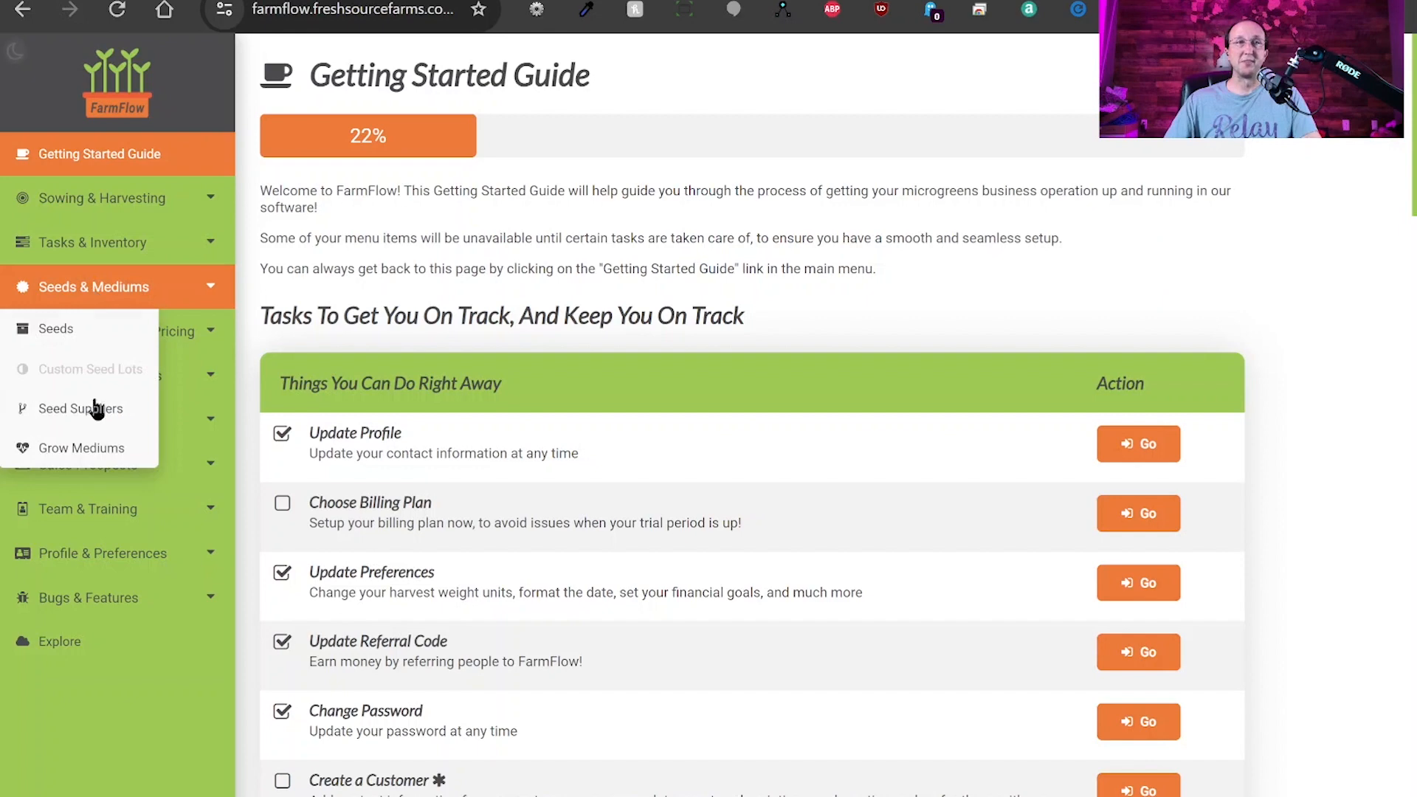
left_click(82, 412)
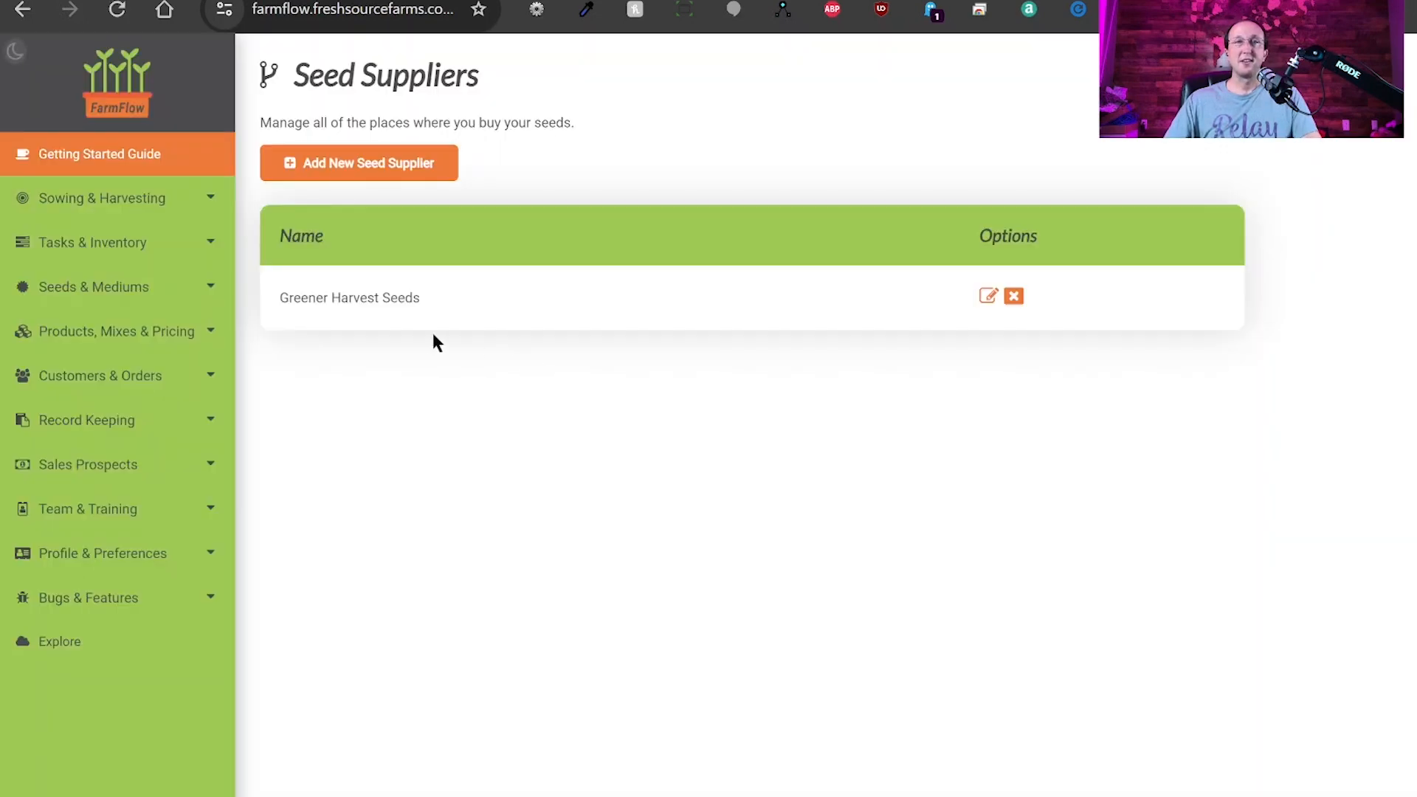
left_click_drag(423, 303, 278, 300)
left_click(507, 317)
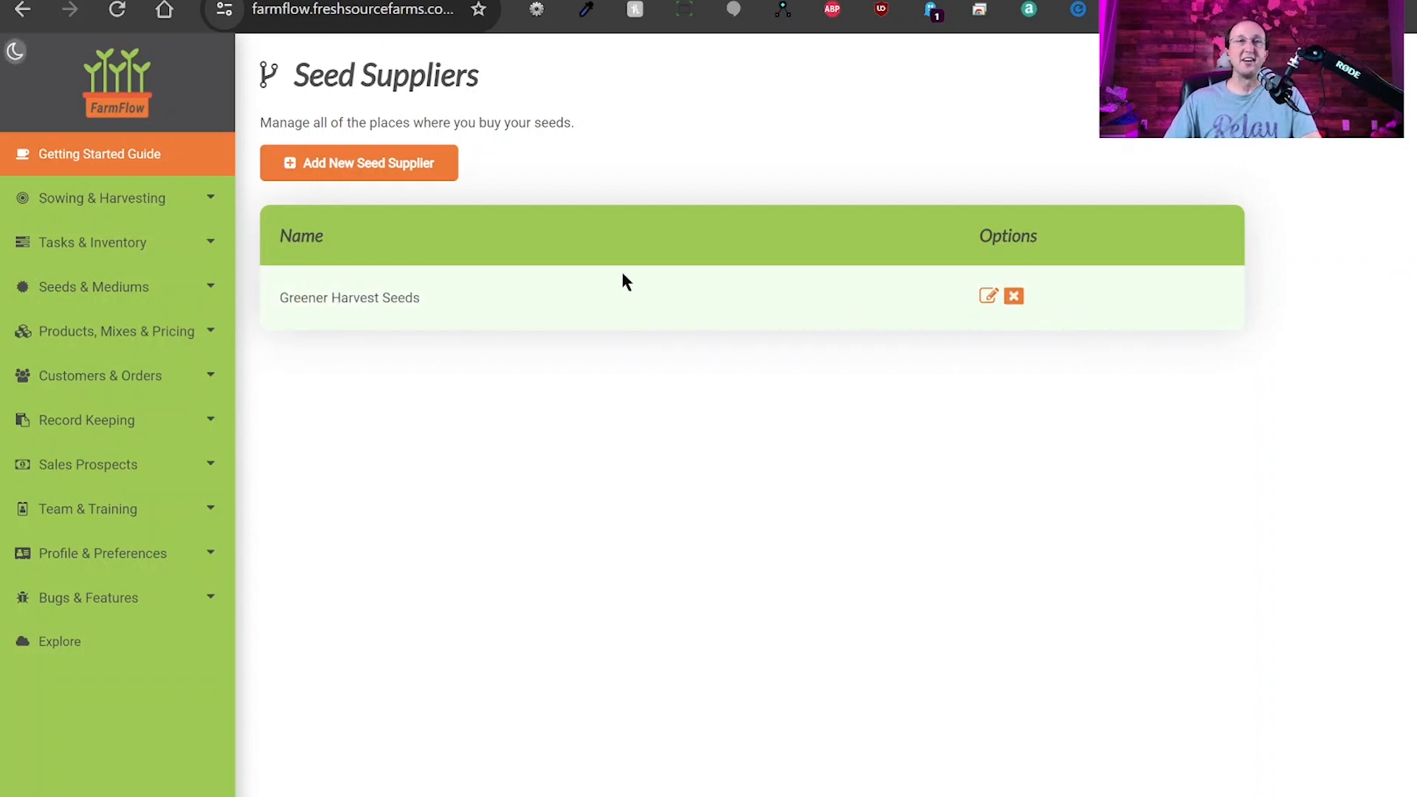
Open the Create Seed Supplier form, scroll through its fields, then leave via the breadcrumb without saving.
left_click(381, 172)
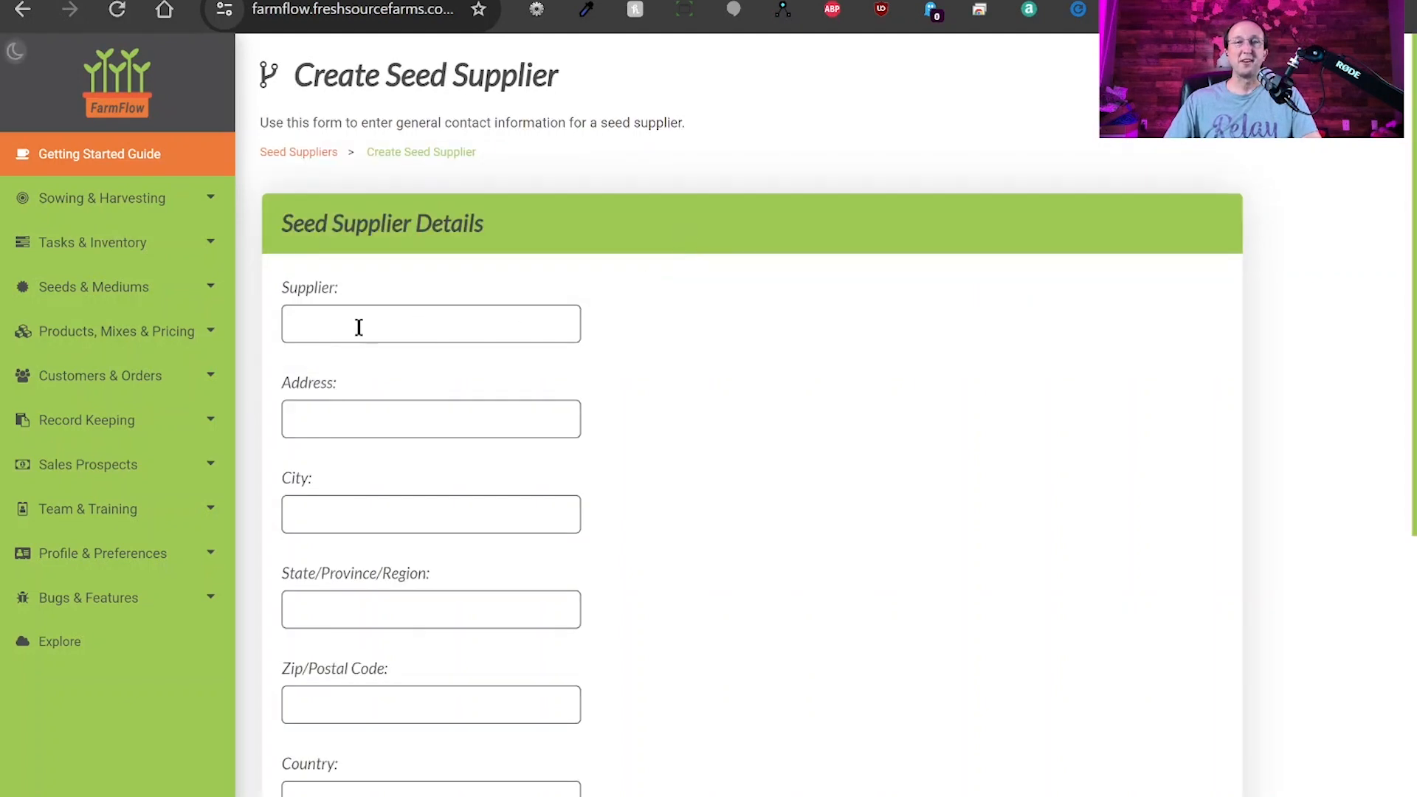
left_click(359, 327)
left_click(481, 278)
left_click(461, 321)
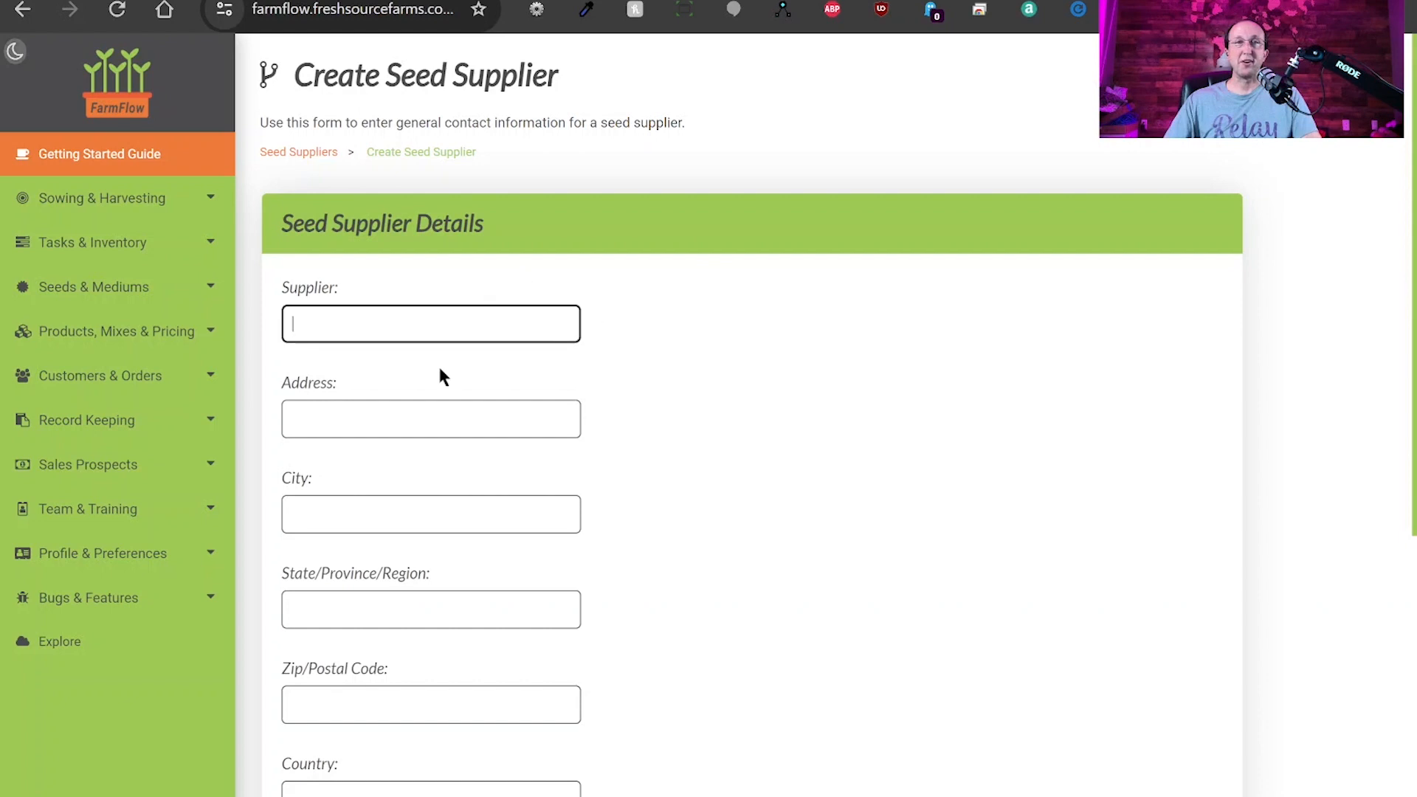
scroll(663, 471, "down", 6)
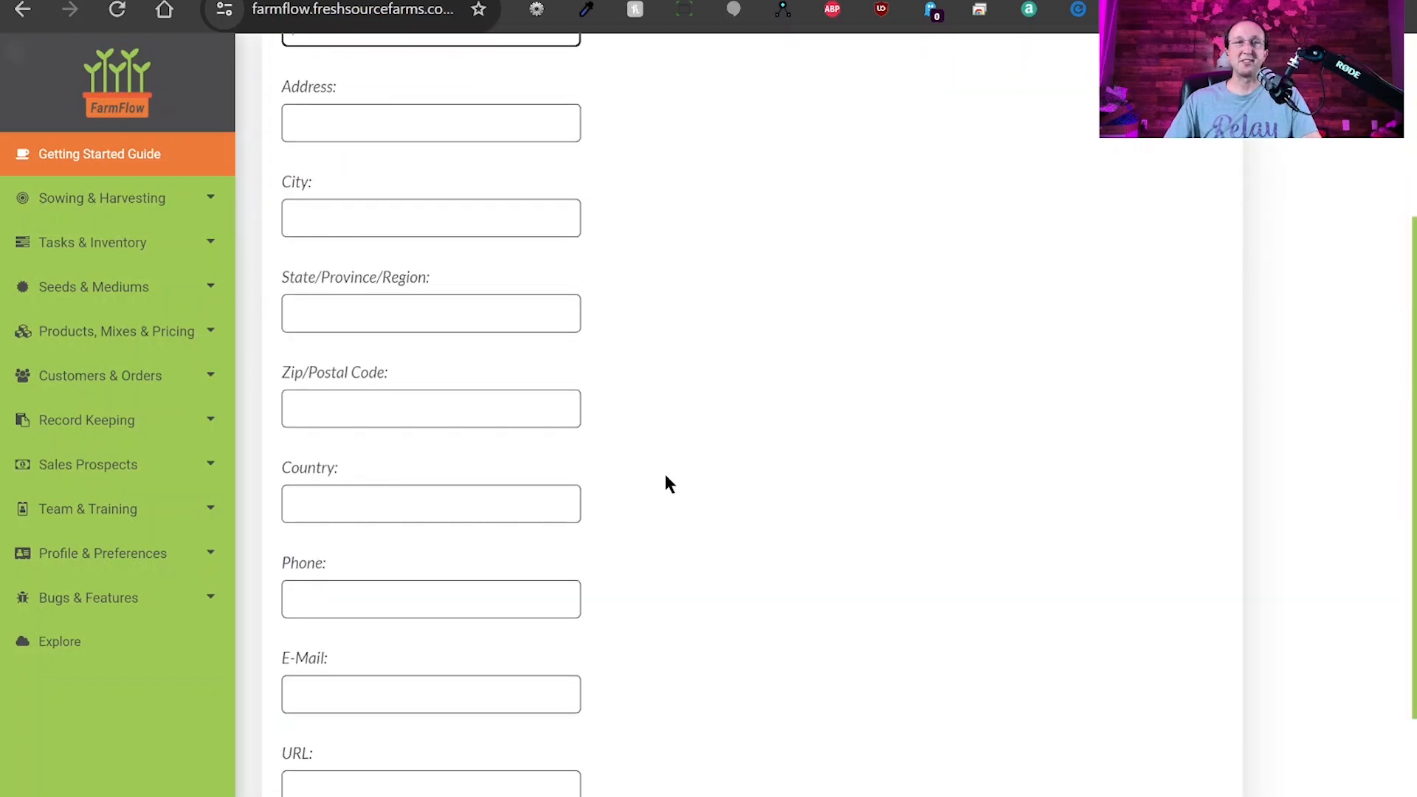
scroll(706, 511, "down", 1)
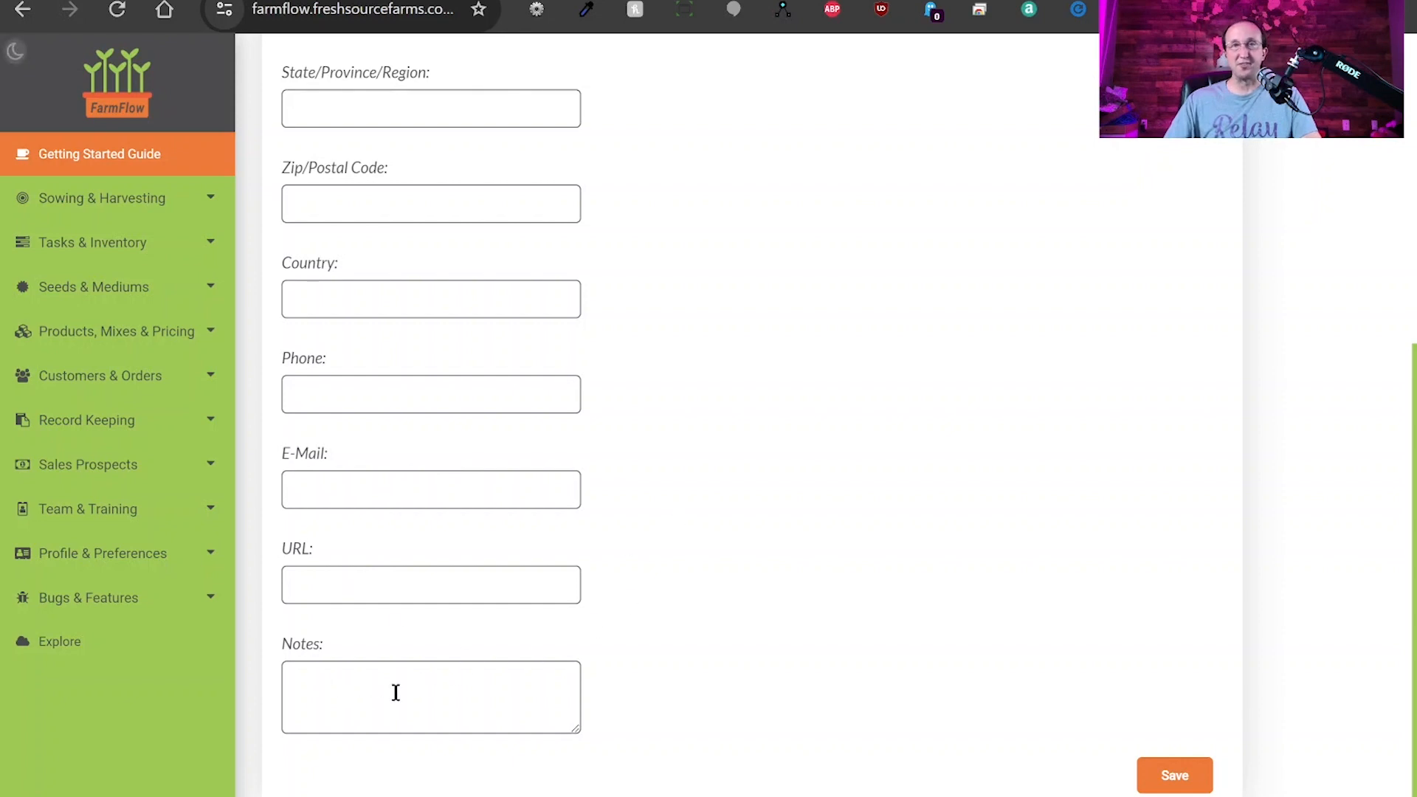
scroll(729, 481, "up", 7)
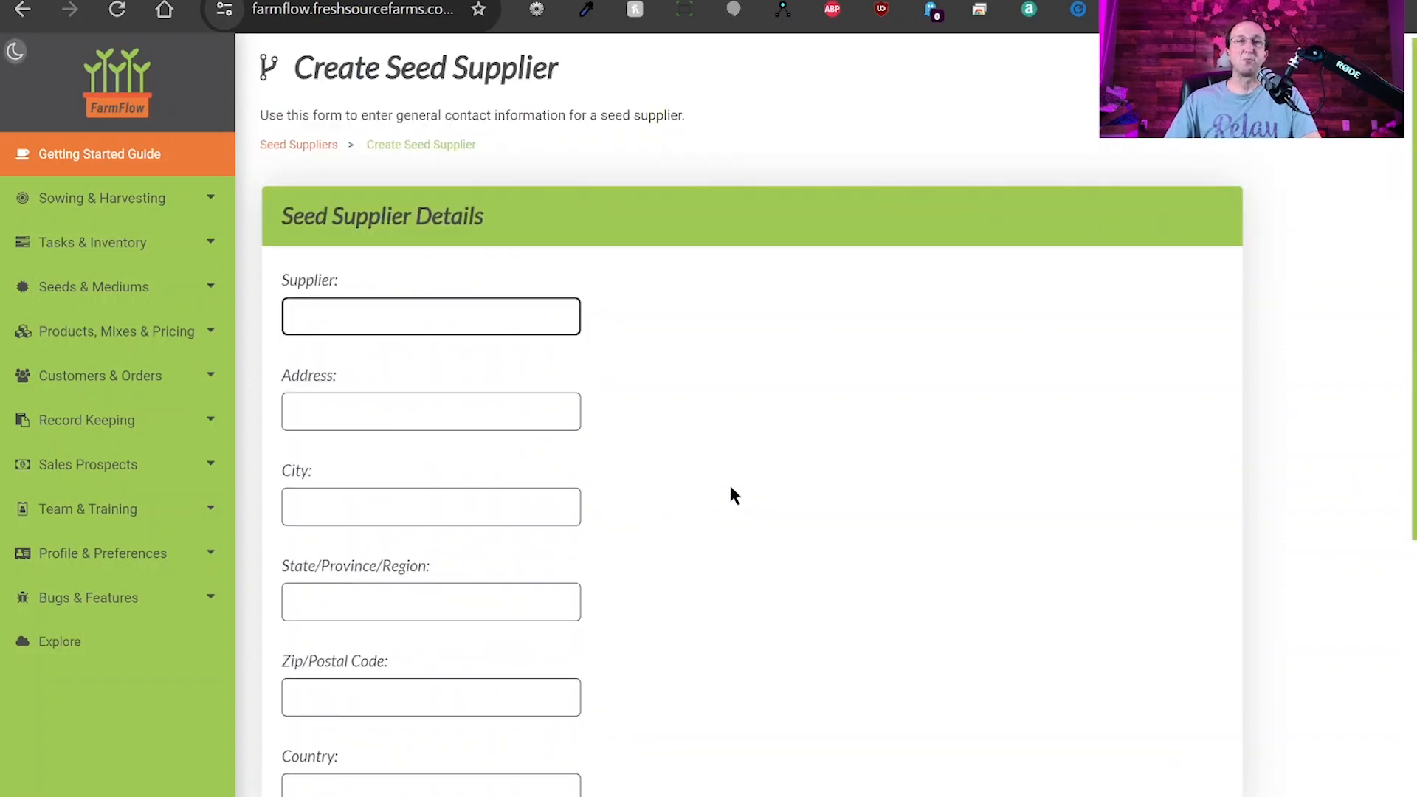
scroll(733, 494, "down", 7)
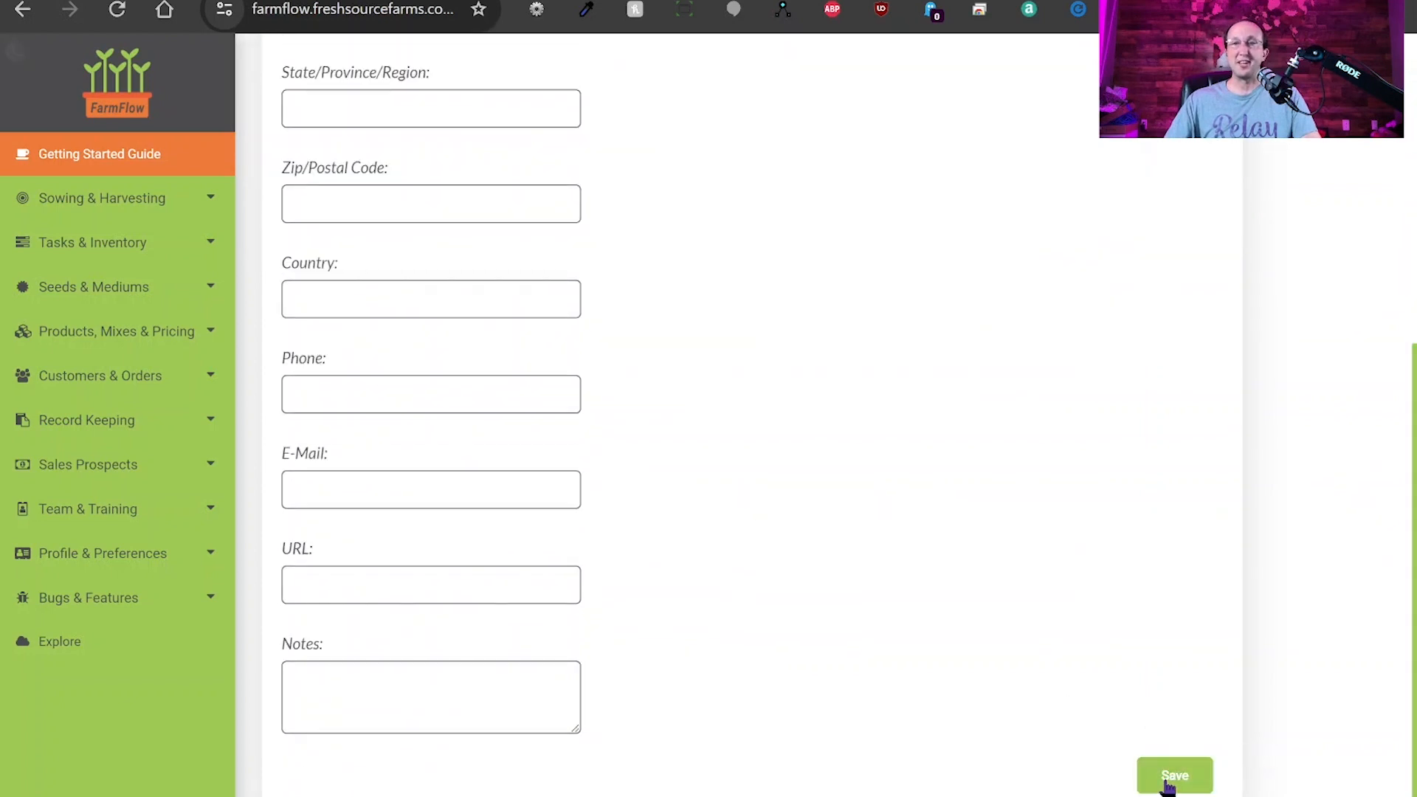
scroll(798, 480, "up", 7)
left_click(299, 148)
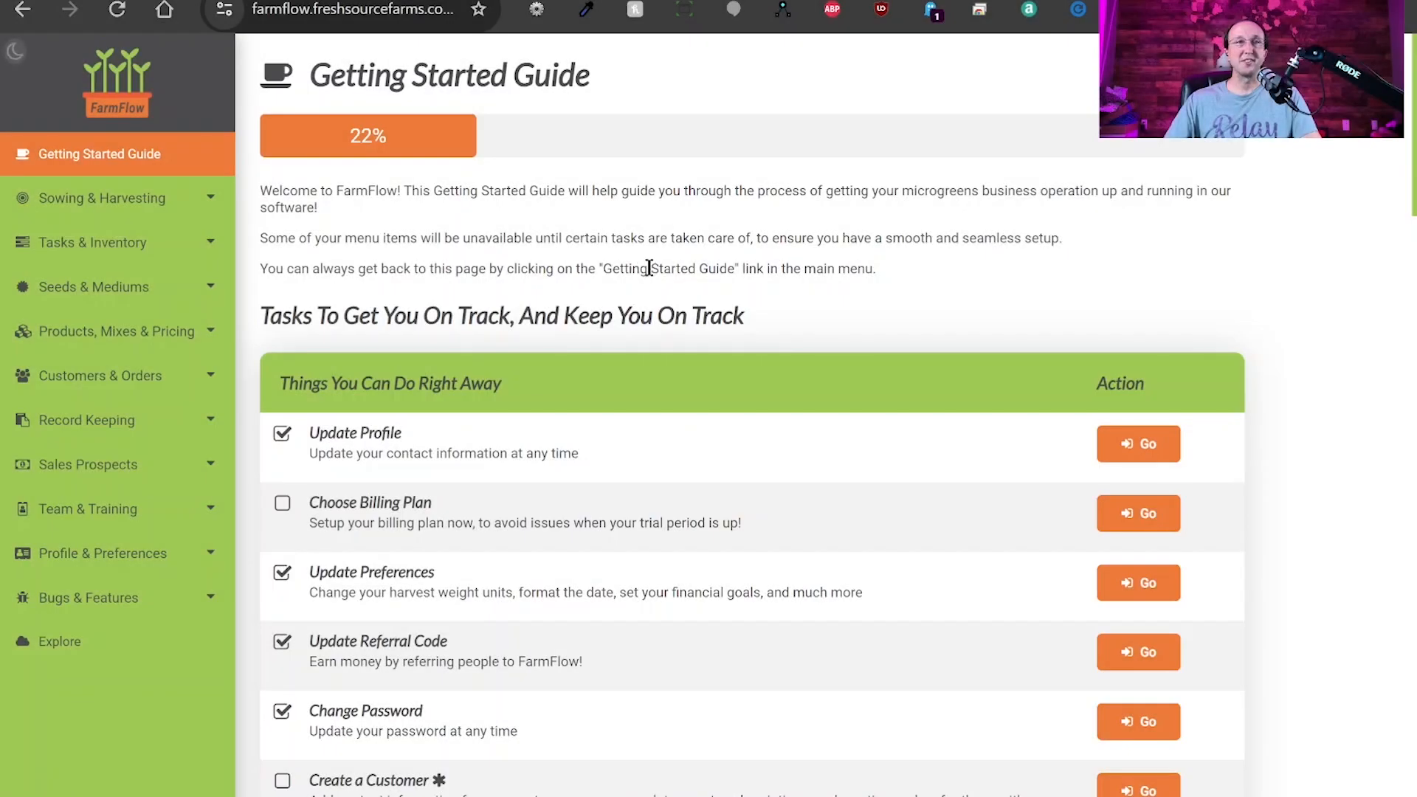
Open the Seeds list under Seeds & Mediums and start a new seed lot with Add New Seed.
left_click(109, 293)
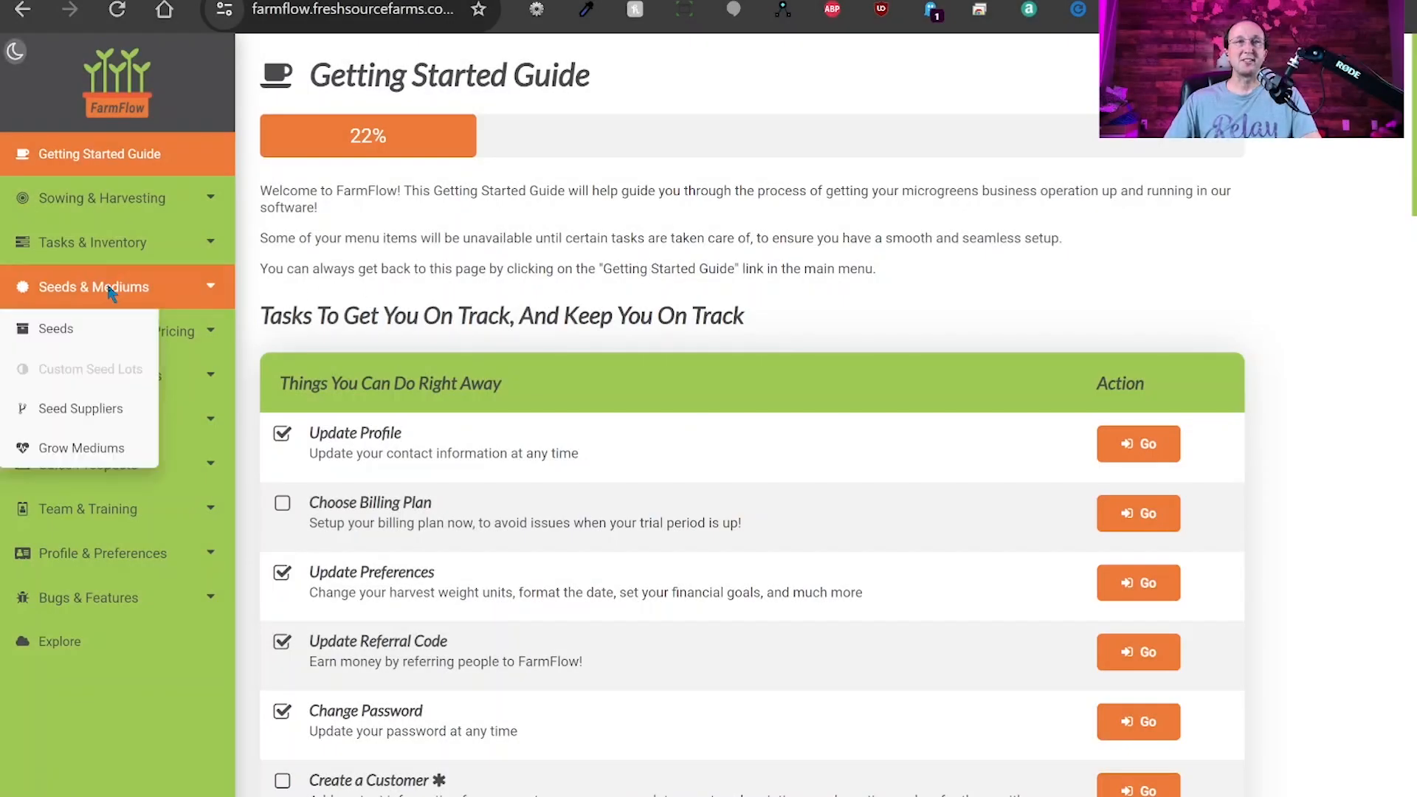
left_click(62, 329)
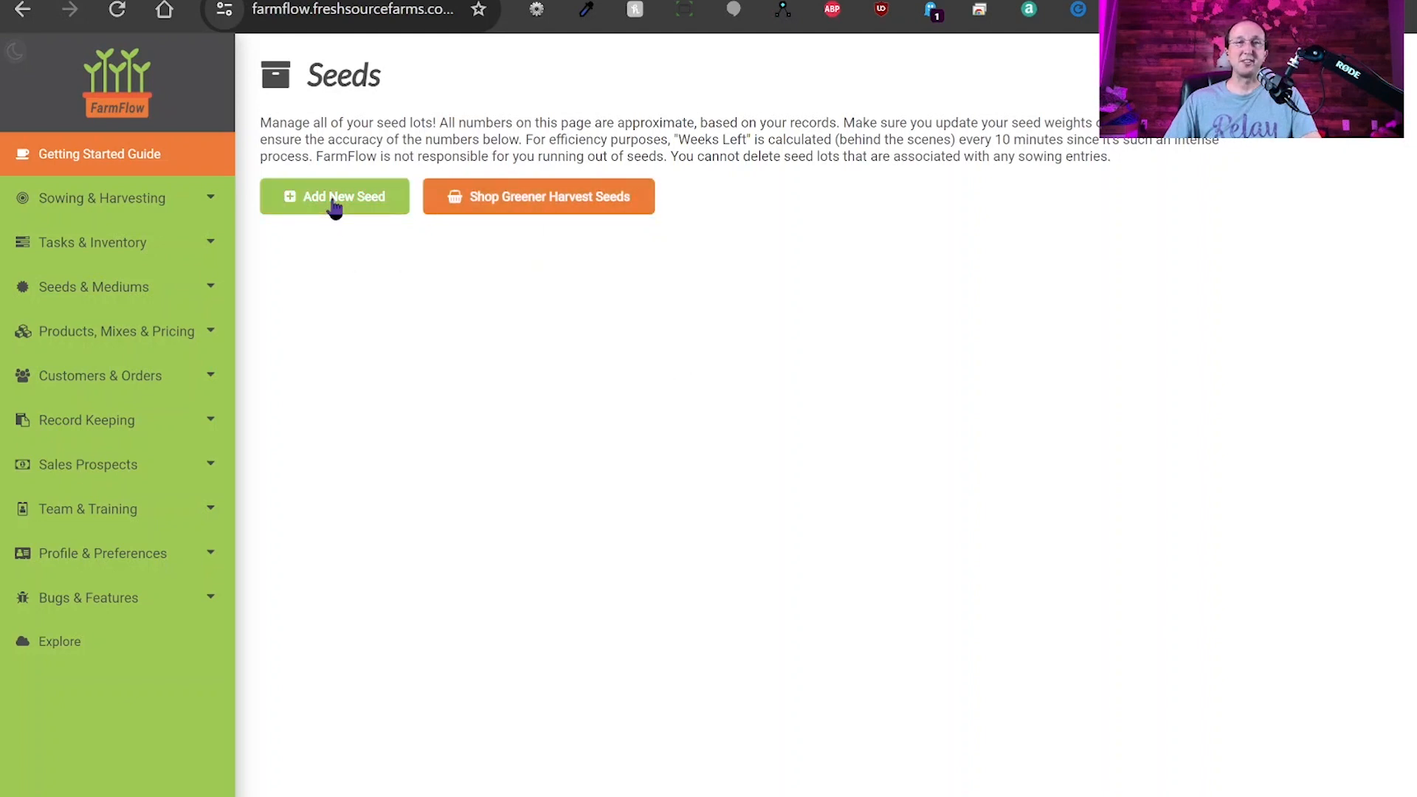
left_click(334, 209)
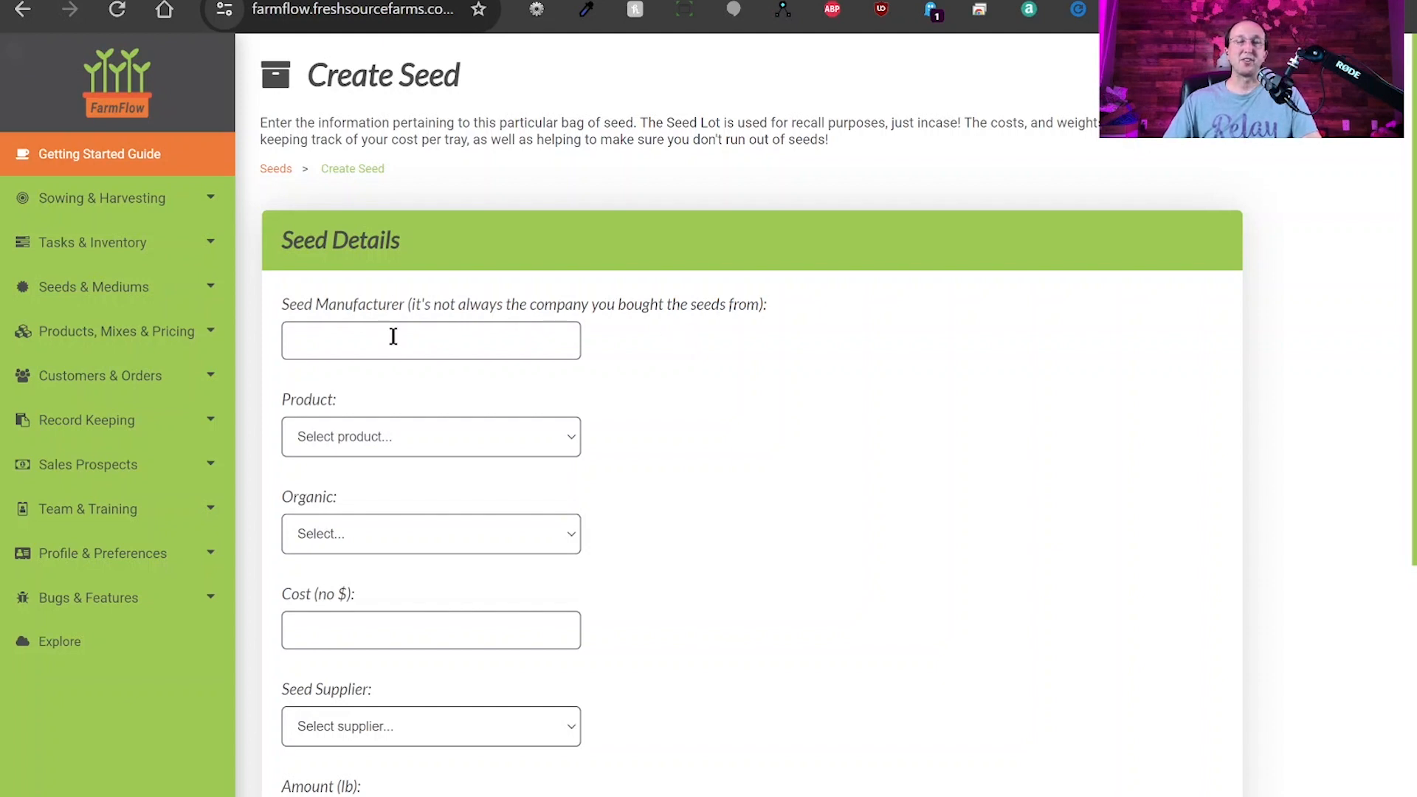
Set the seed manufacturer to Greener Harvest Seeds, the product to Broccoli, and Organic to Yes.
left_click_drag(283, 305, 408, 314)
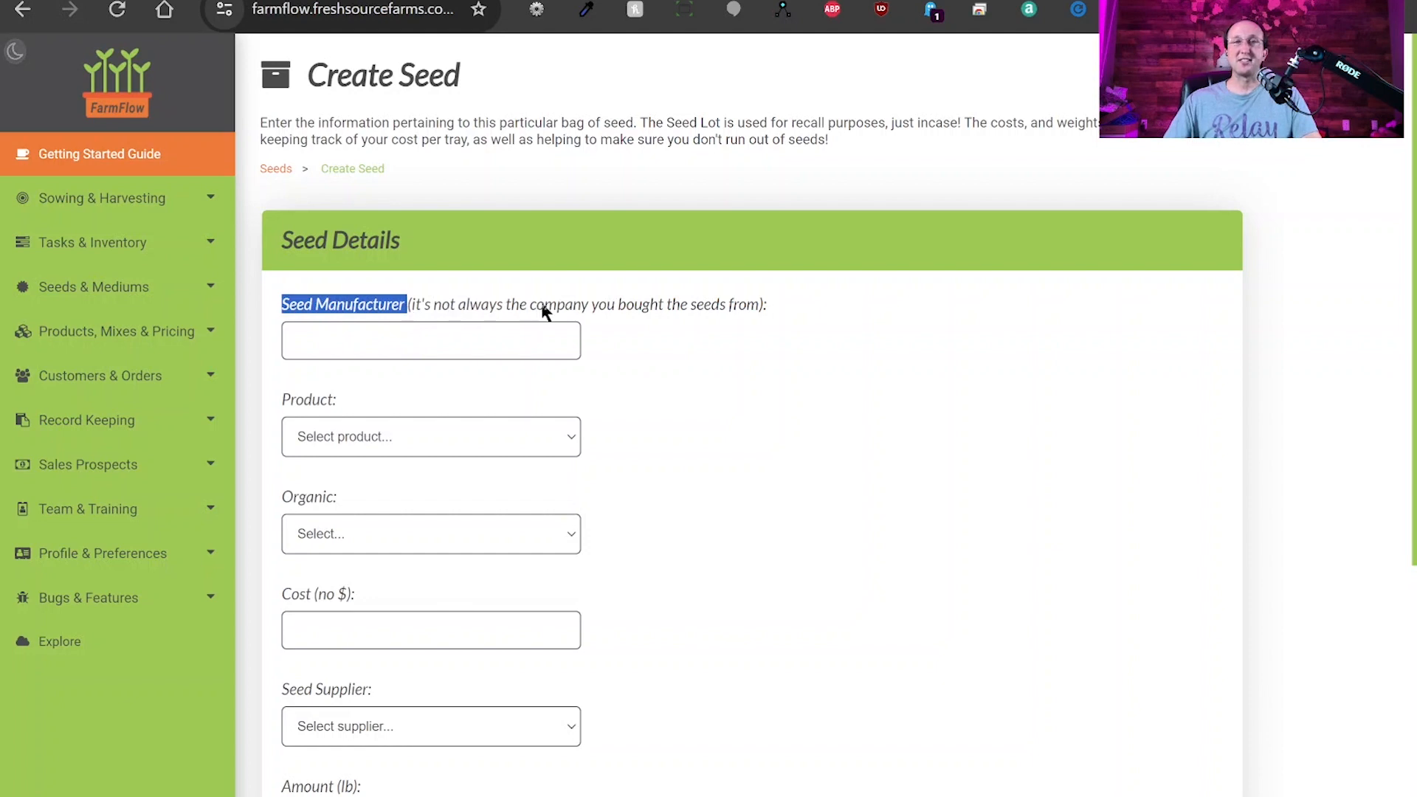
left_click(710, 351)
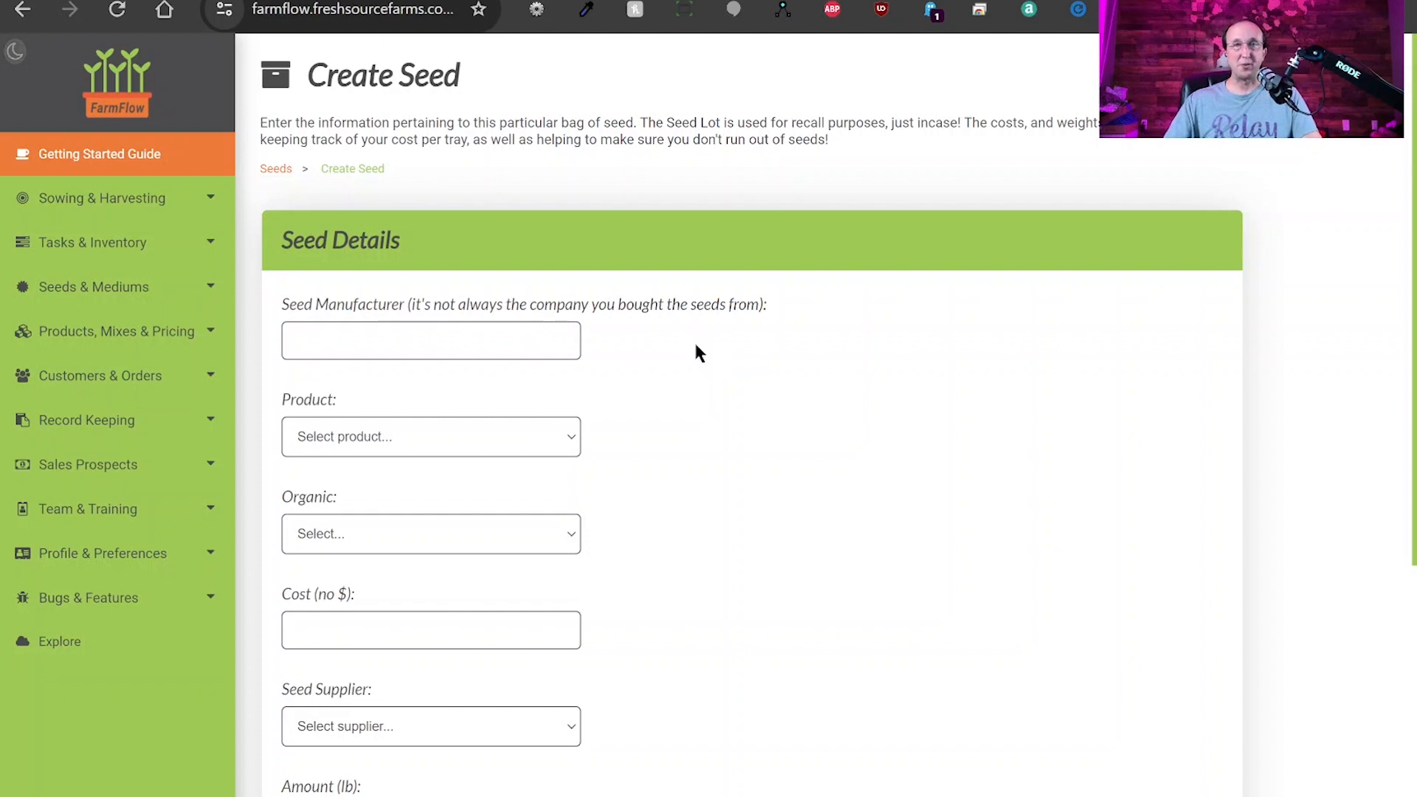
left_click(411, 339)
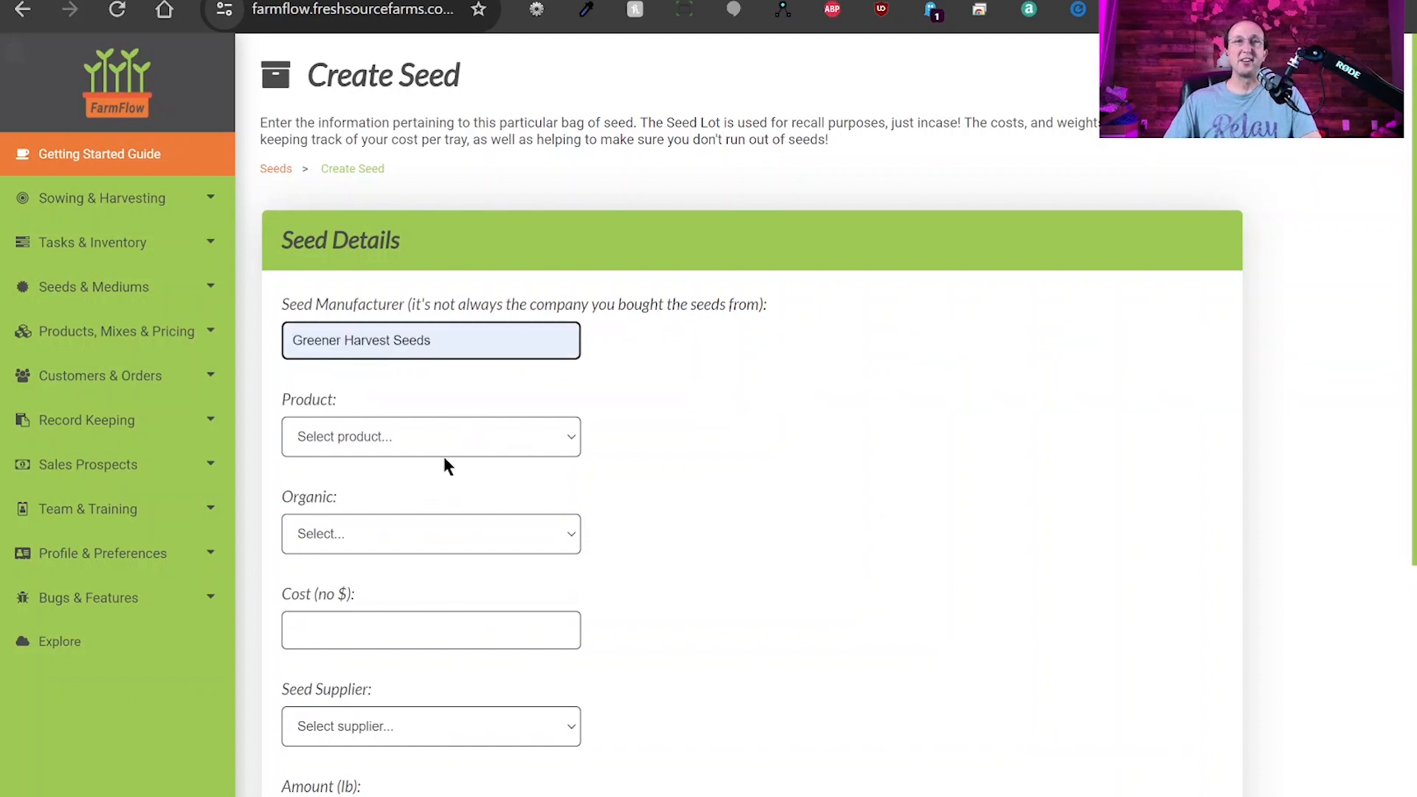
left_click(449, 454)
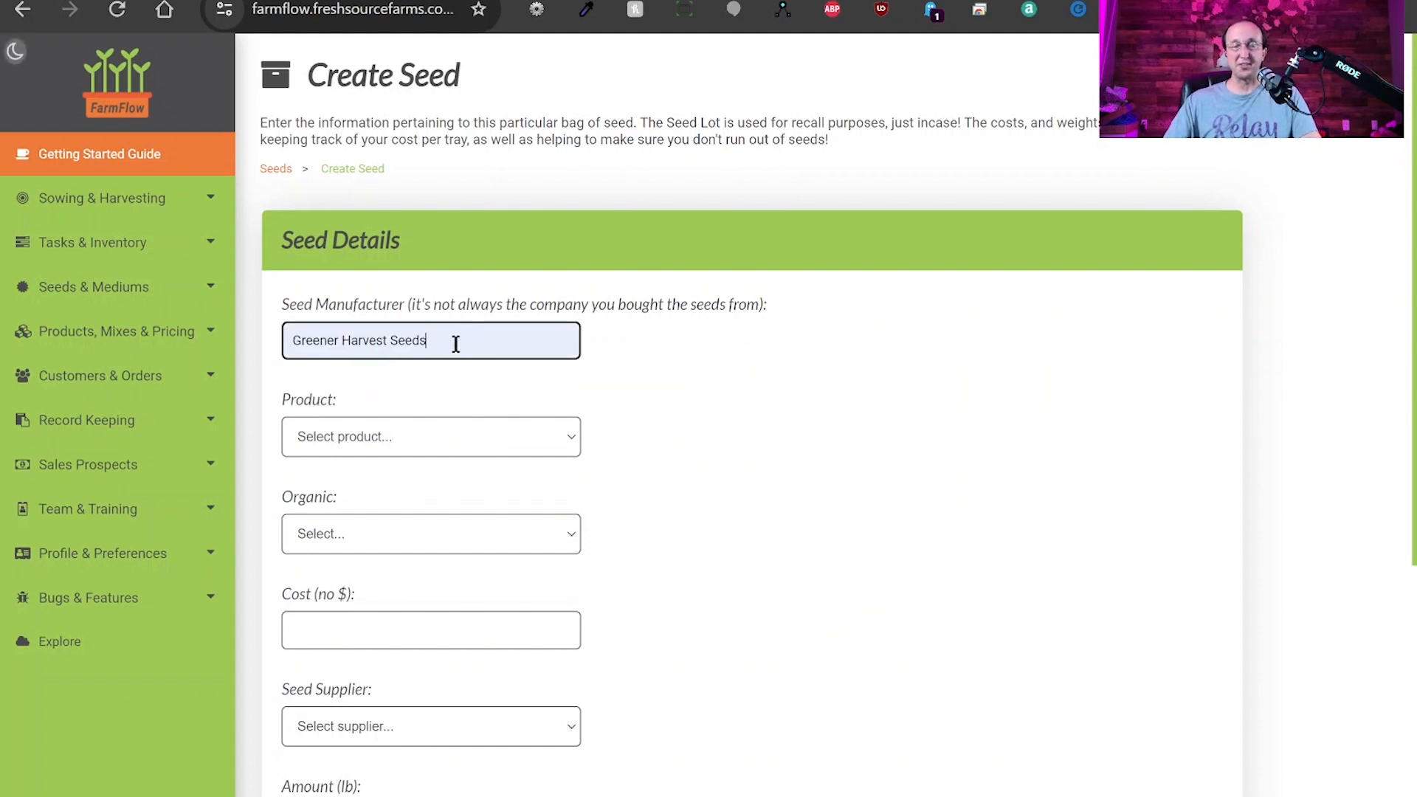
left_click(396, 442)
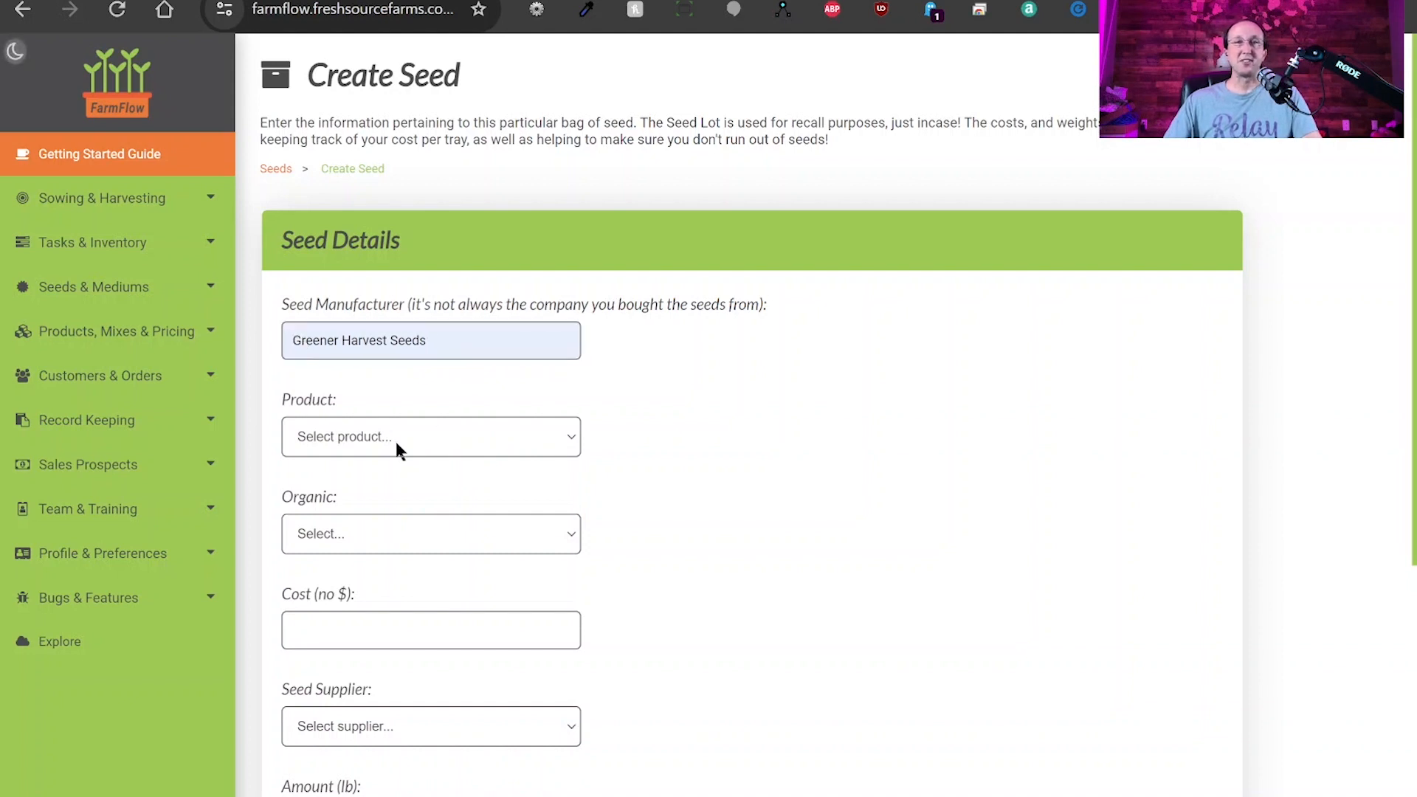
left_click(353, 484)
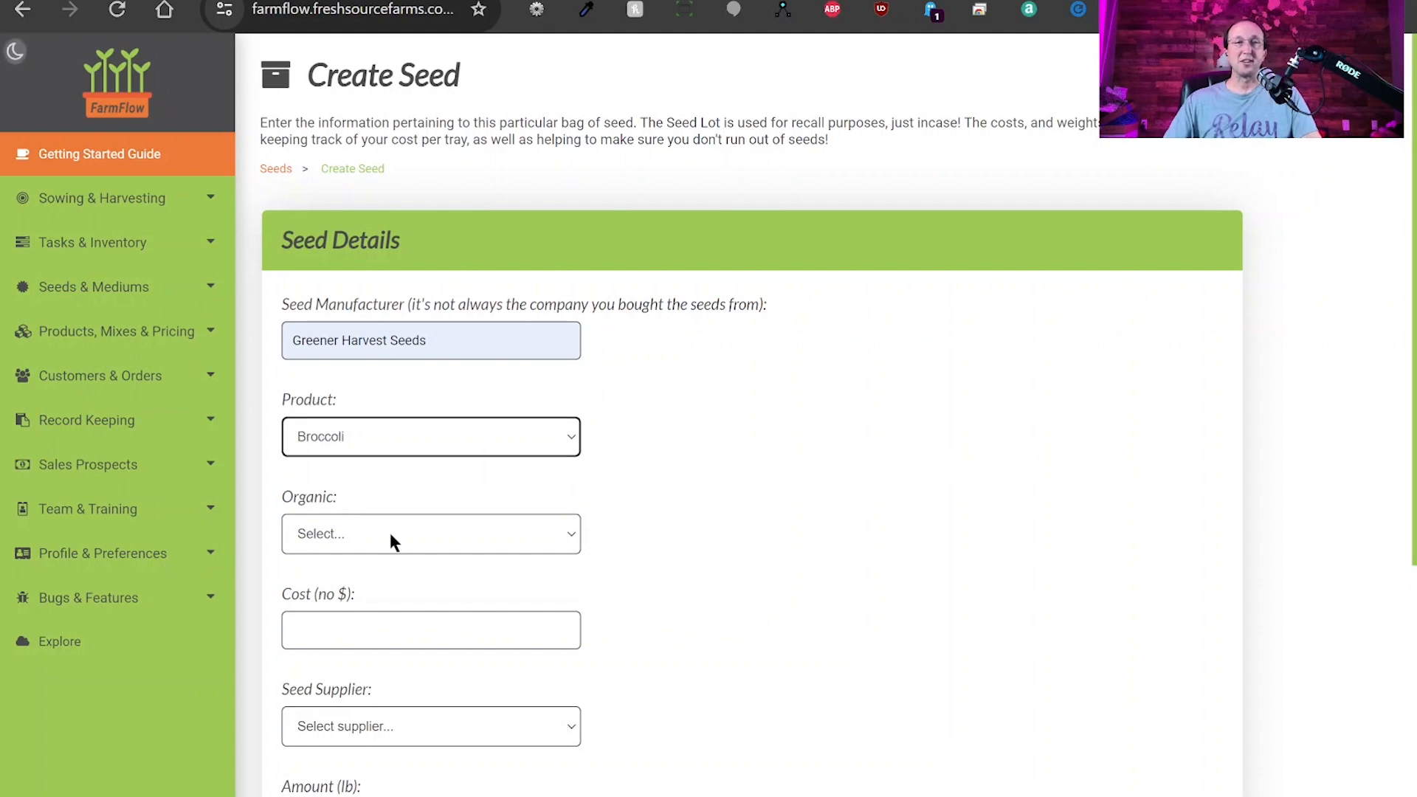
left_click(390, 534)
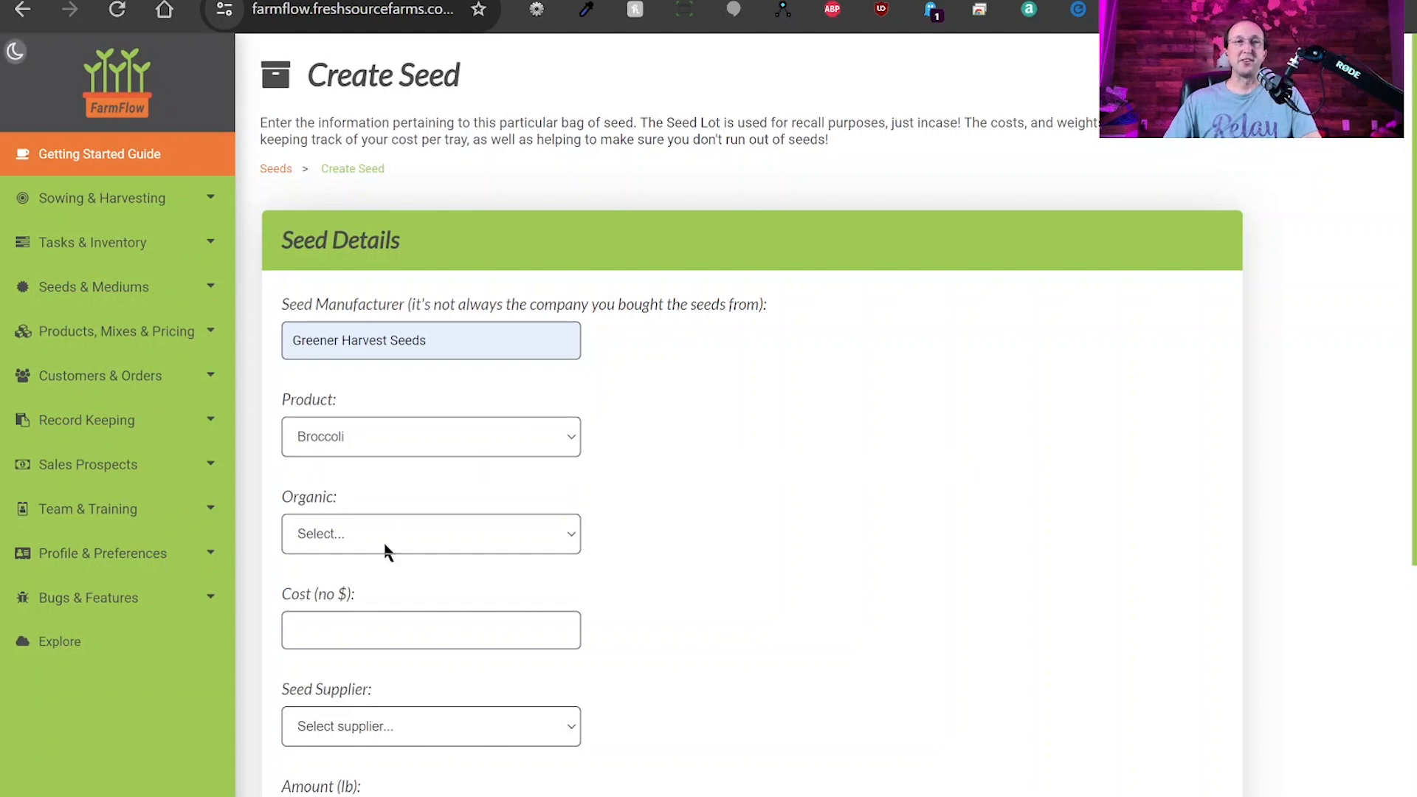
left_click(351, 578)
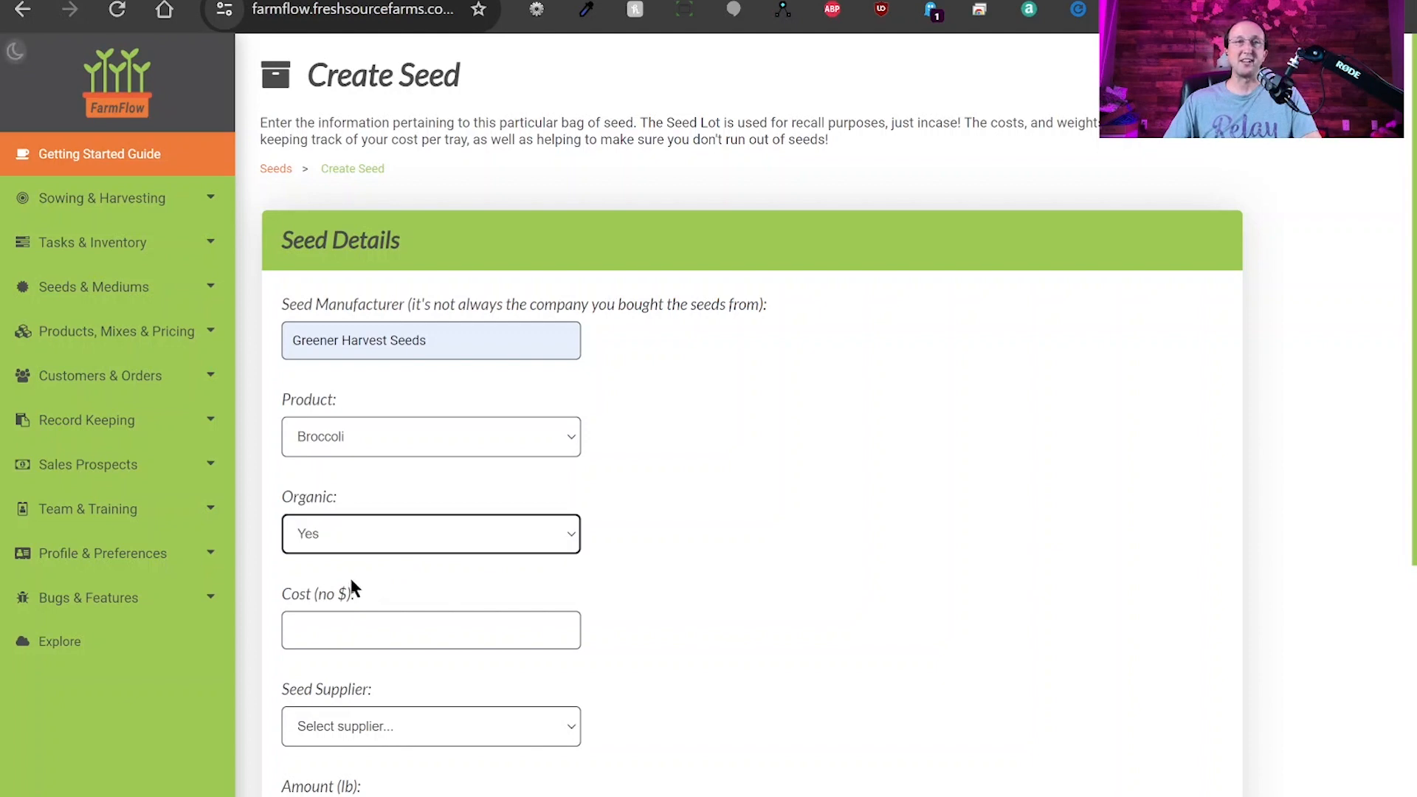
Enter cost 125, choose supplier Greener Harvest Seeds, and set 25 lb purchased.
left_click(369, 625)
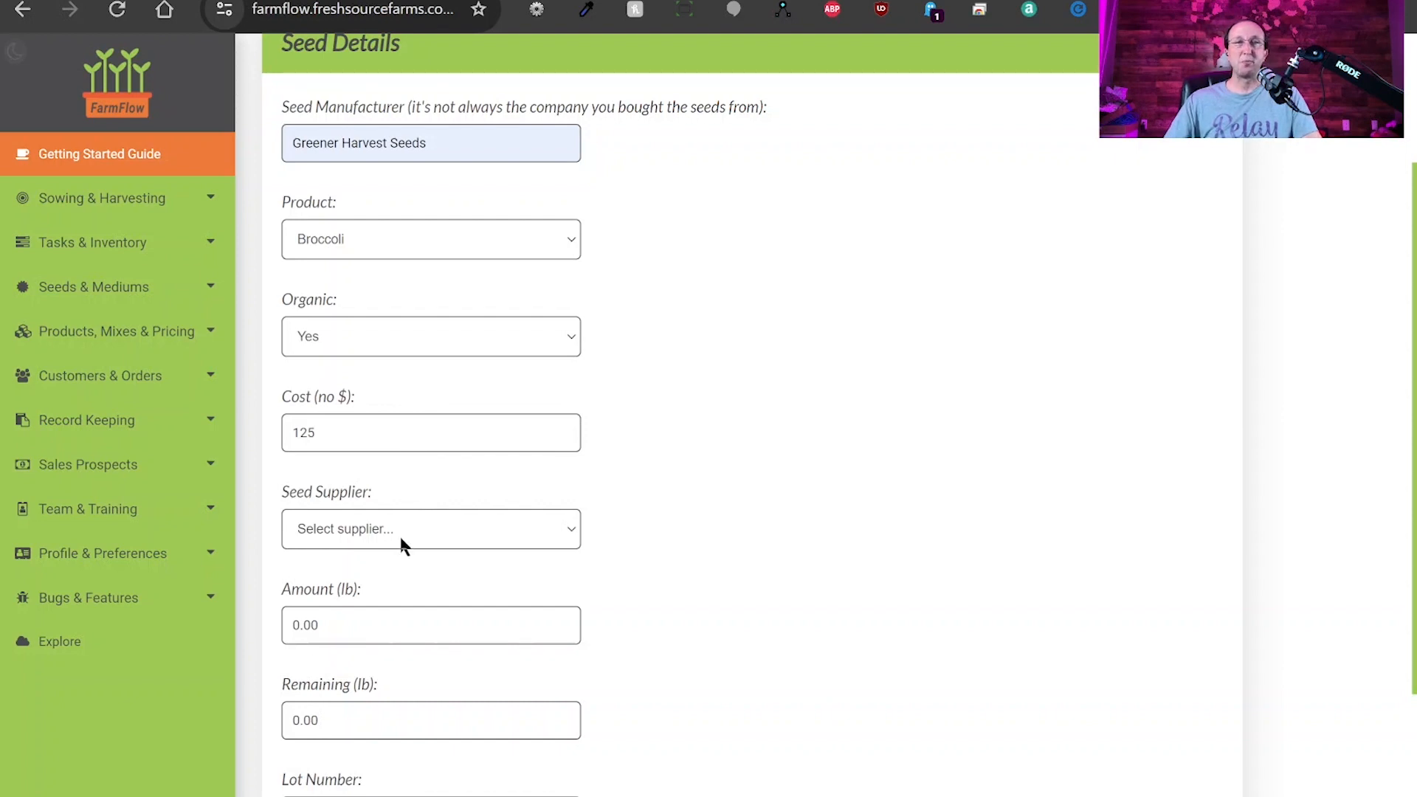
left_click(378, 569)
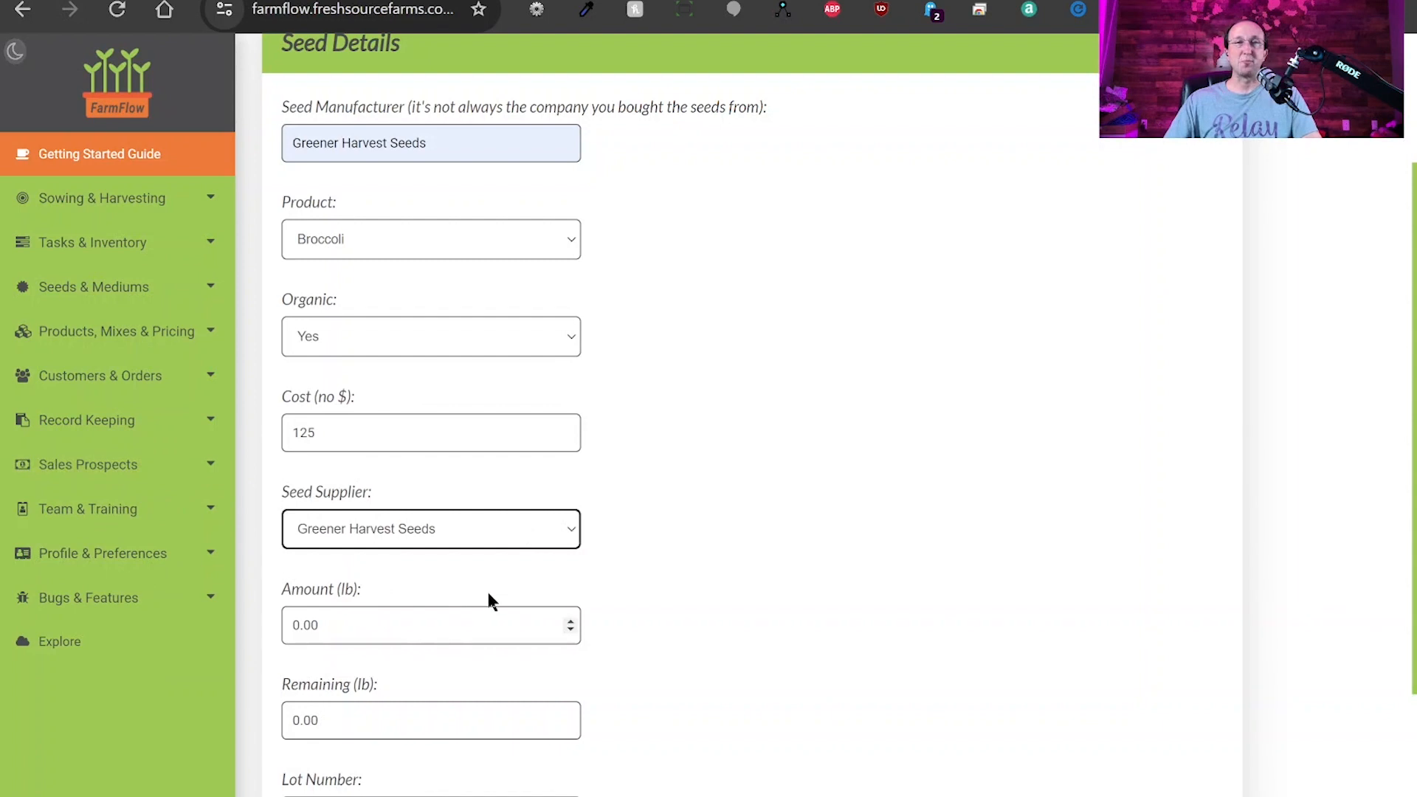
left_click(370, 623)
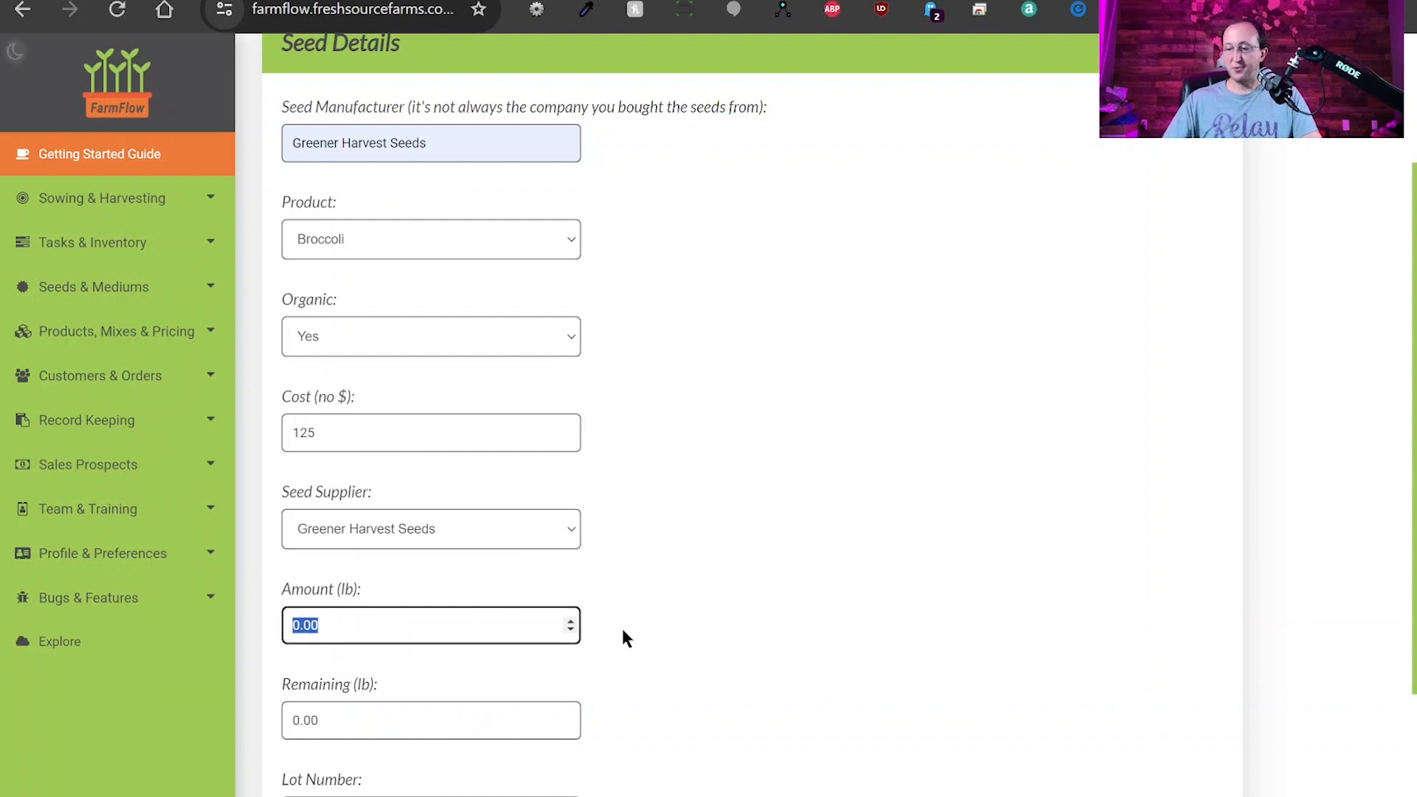
type("25")
left_click(364, 723)
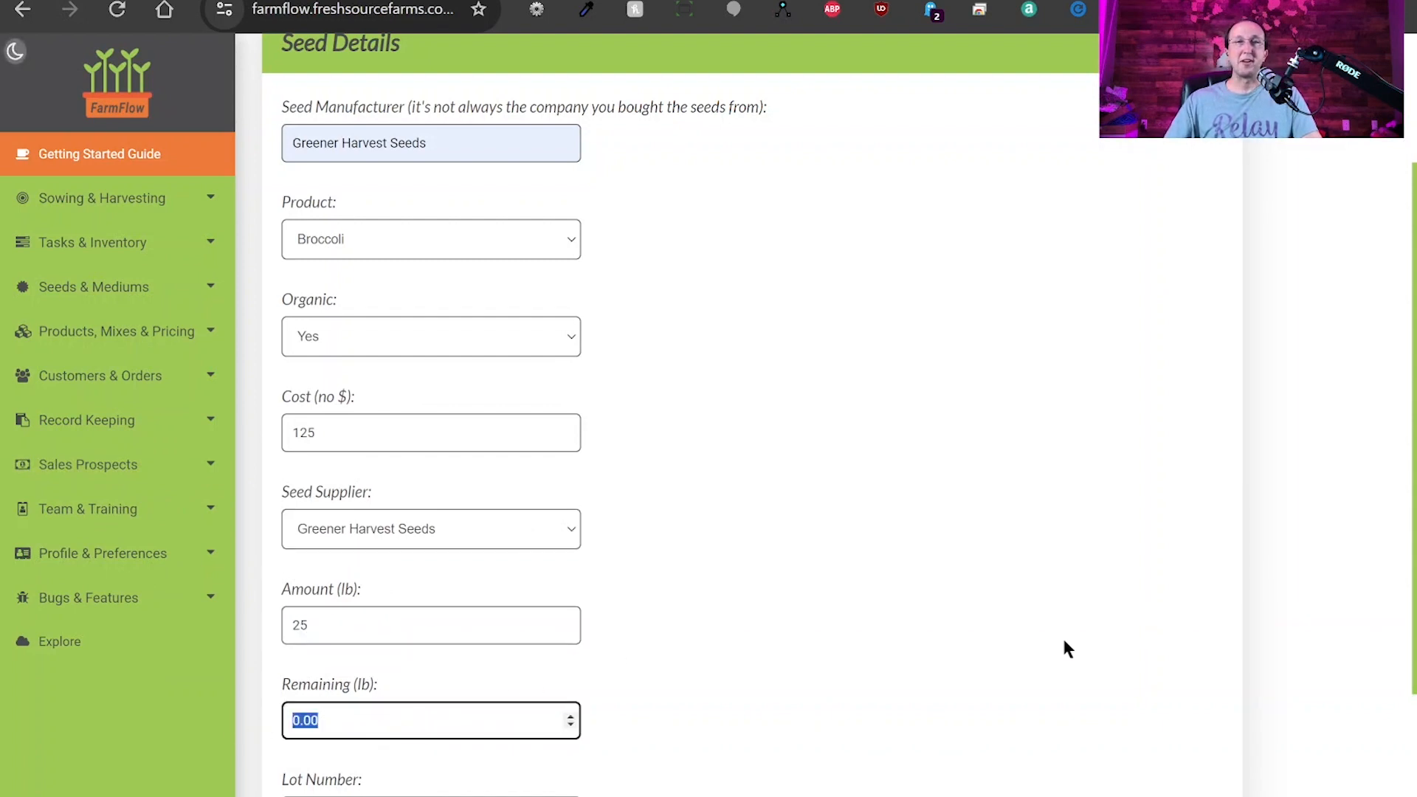
type("25")
left_click(1019, 625)
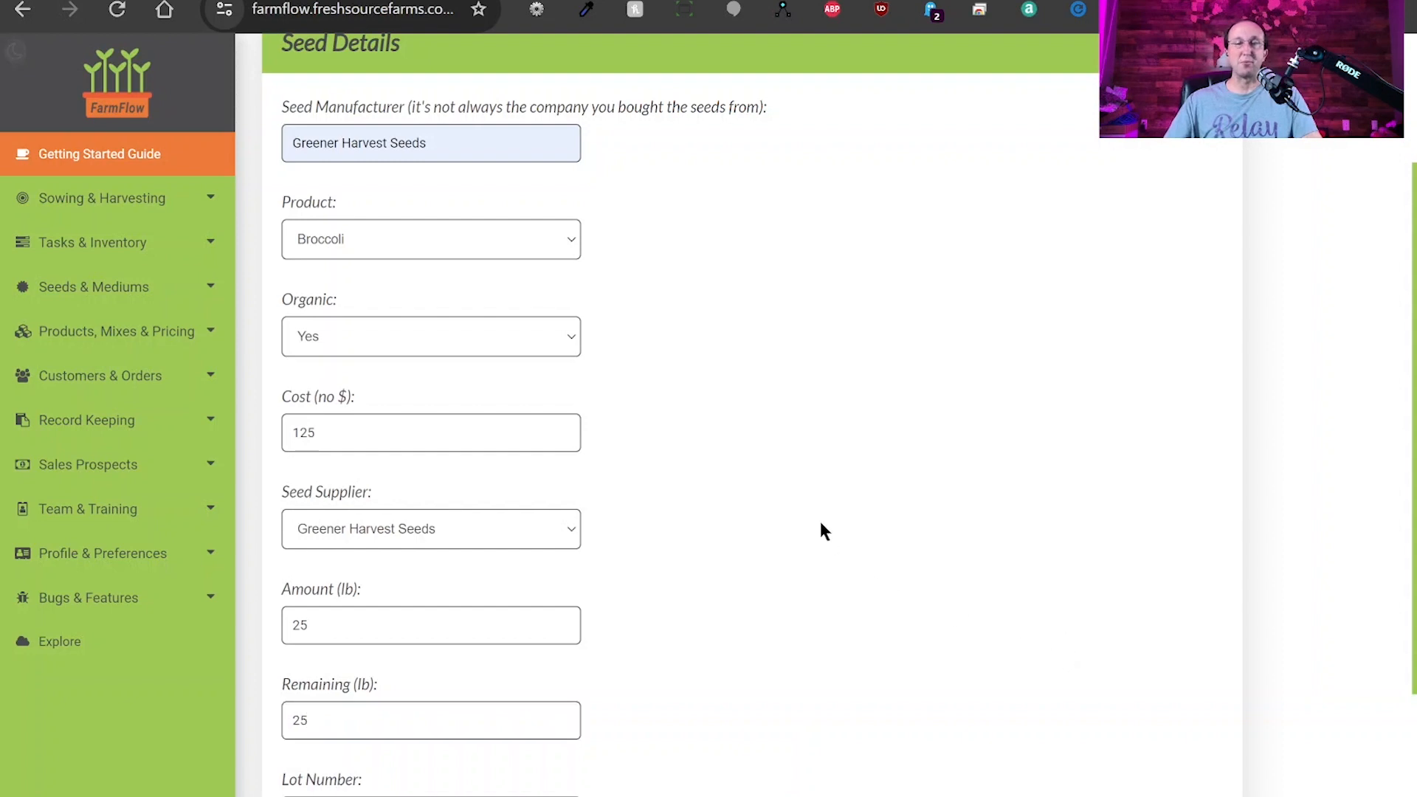
Correct the remaining amount to 15 lb and enter lot number 123456.
scroll(824, 526, "down", 1)
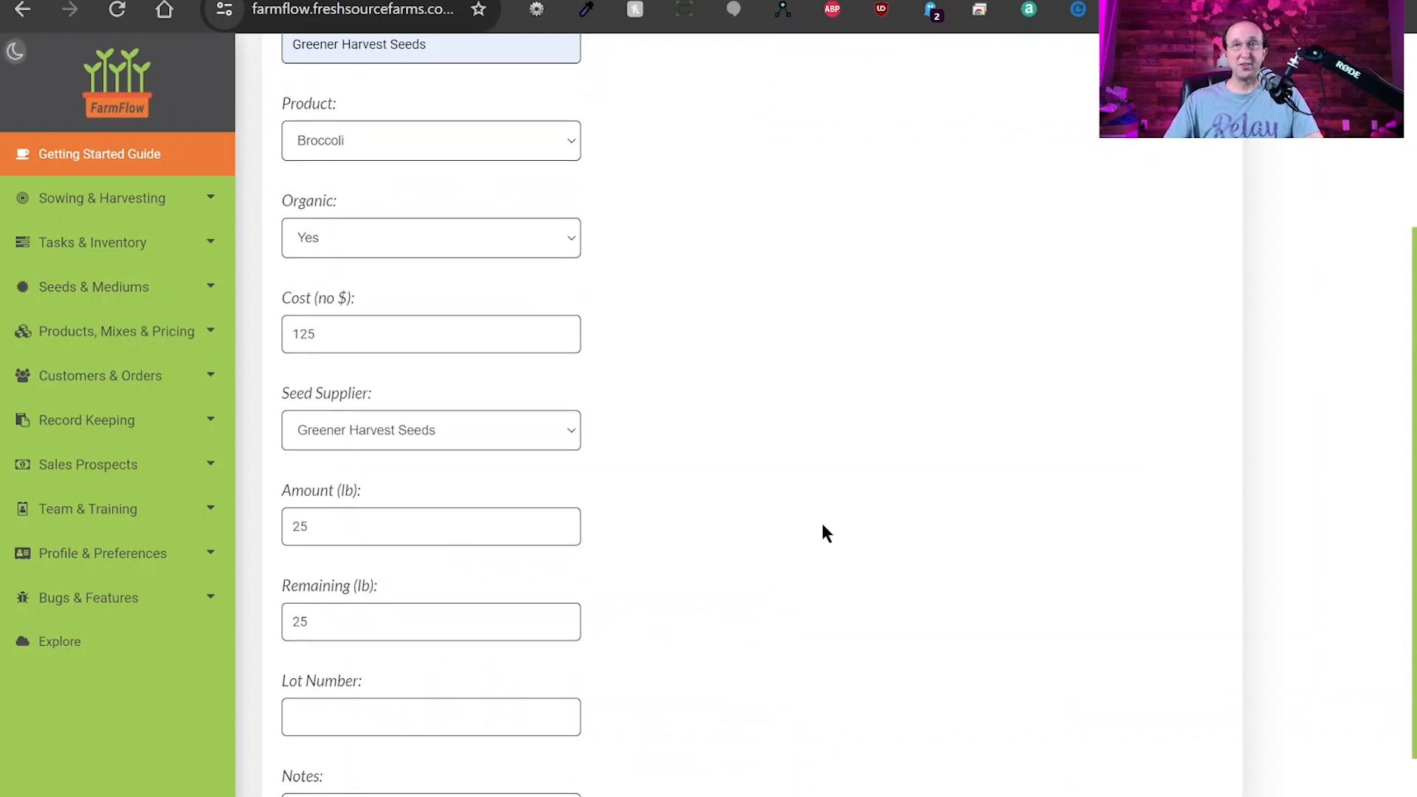
double_click(346, 621)
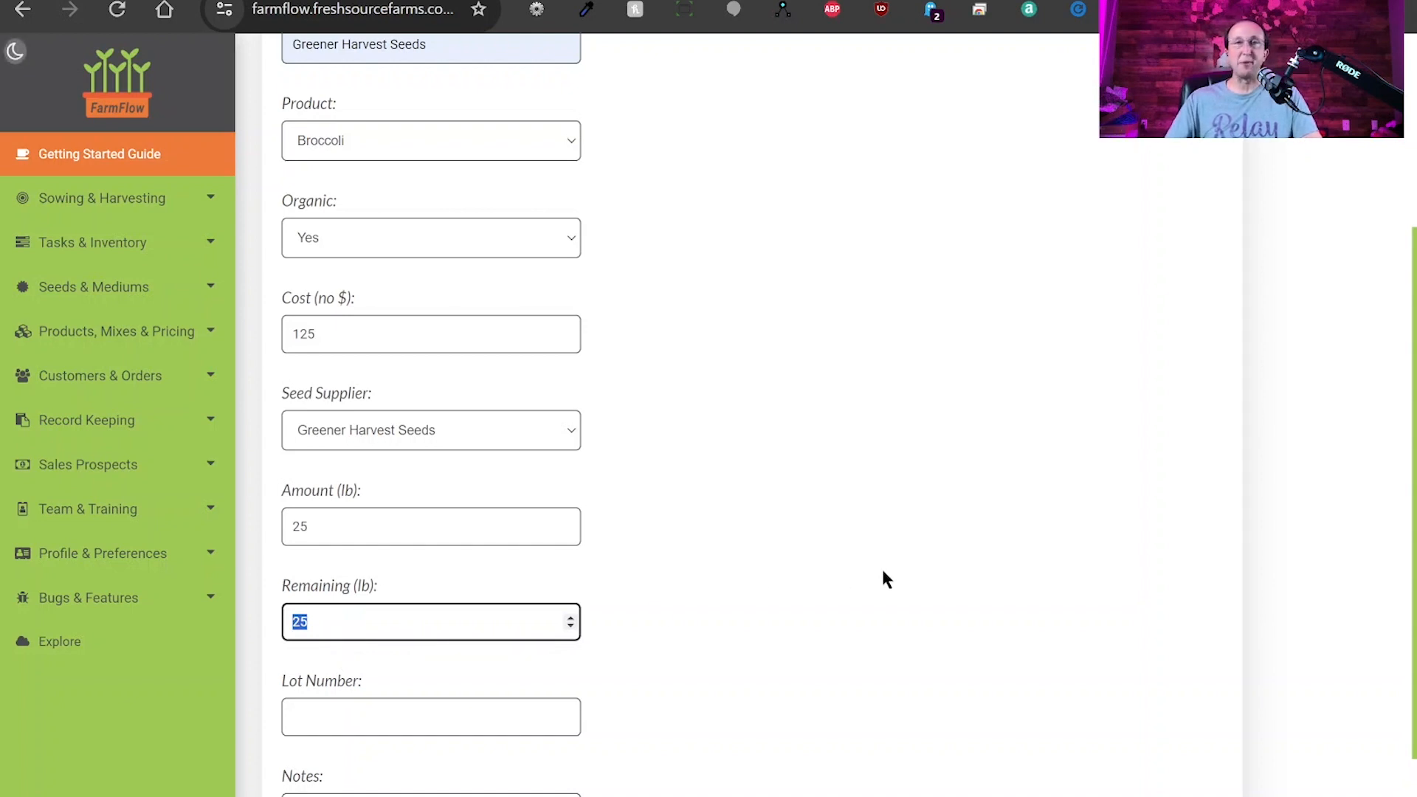
type("15")
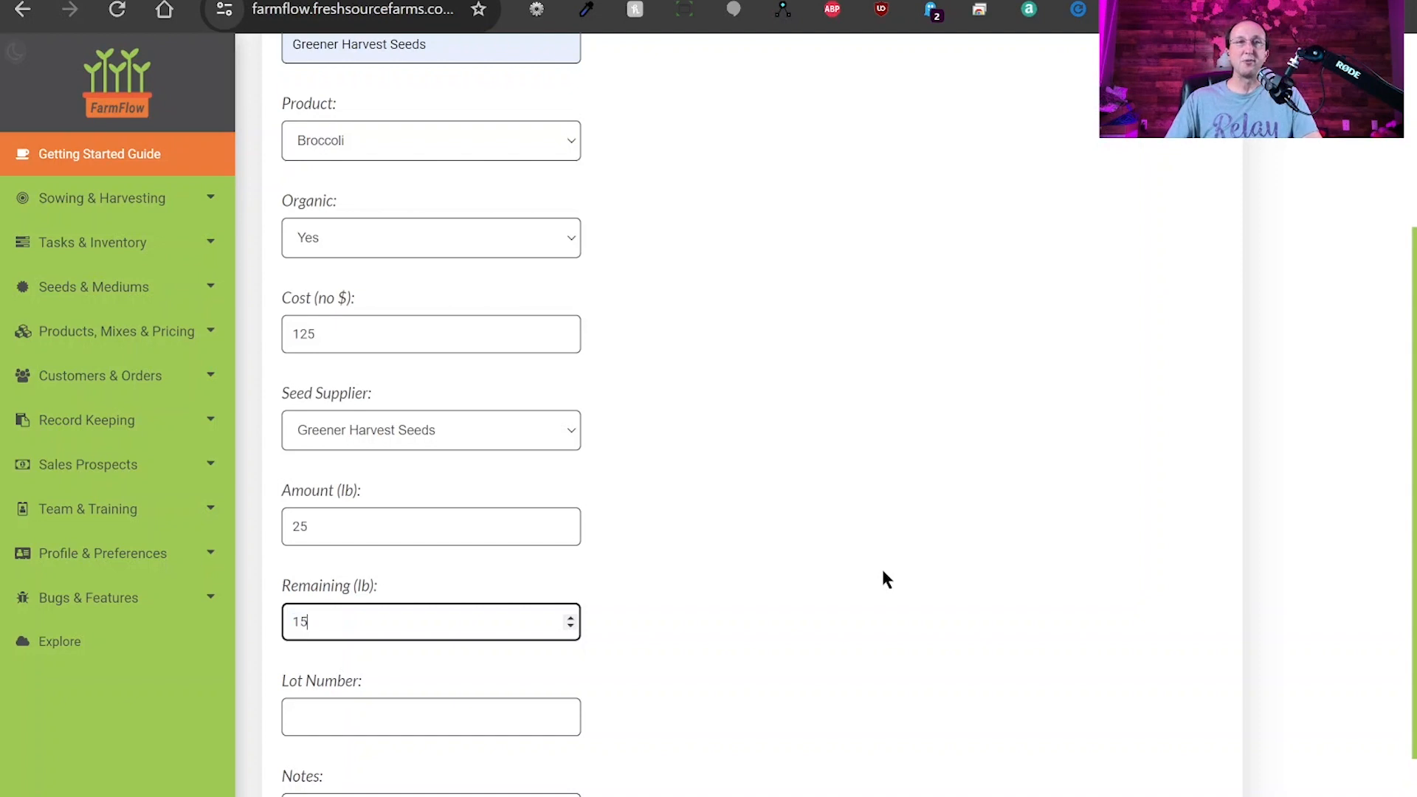
left_click(838, 534)
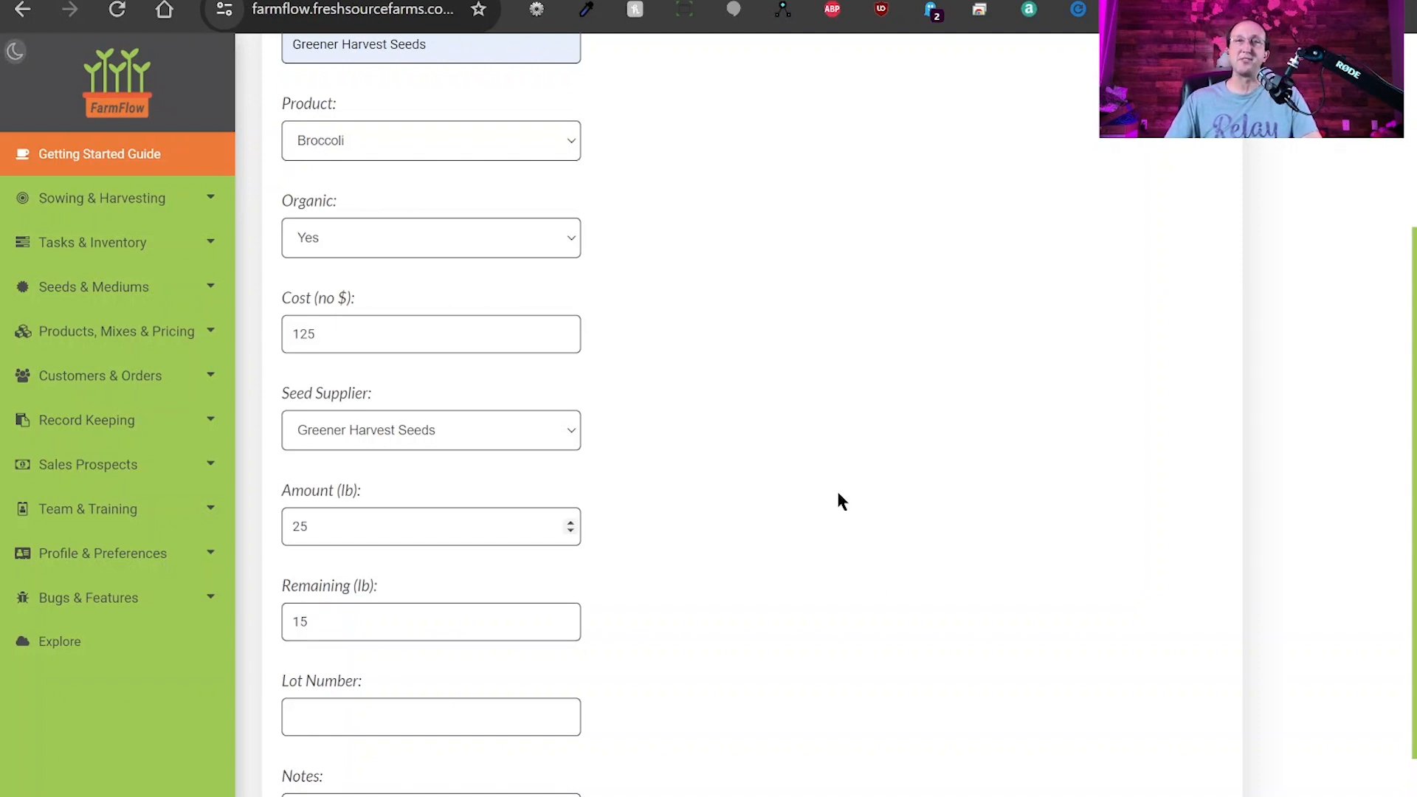
scroll(815, 531, "down", 2)
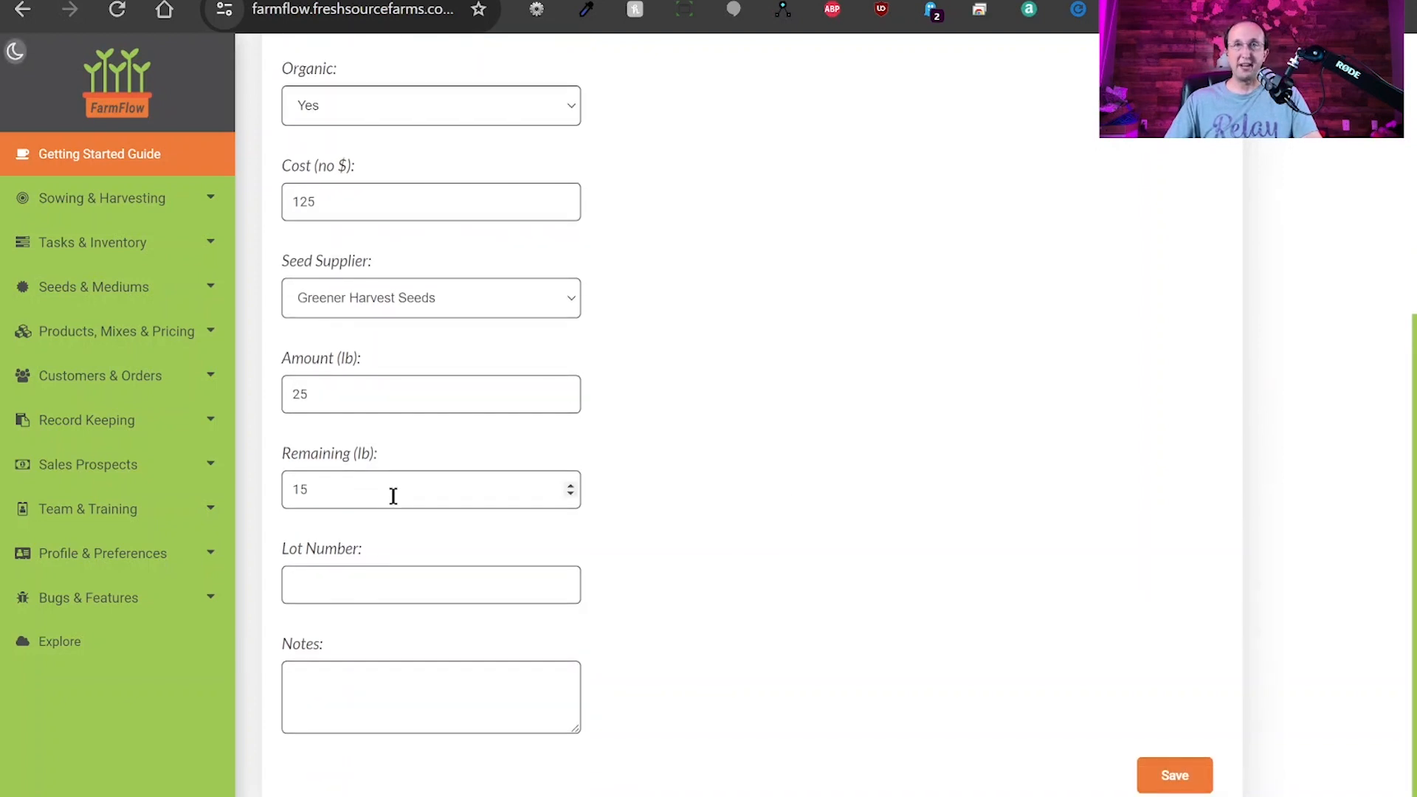
left_click(330, 584)
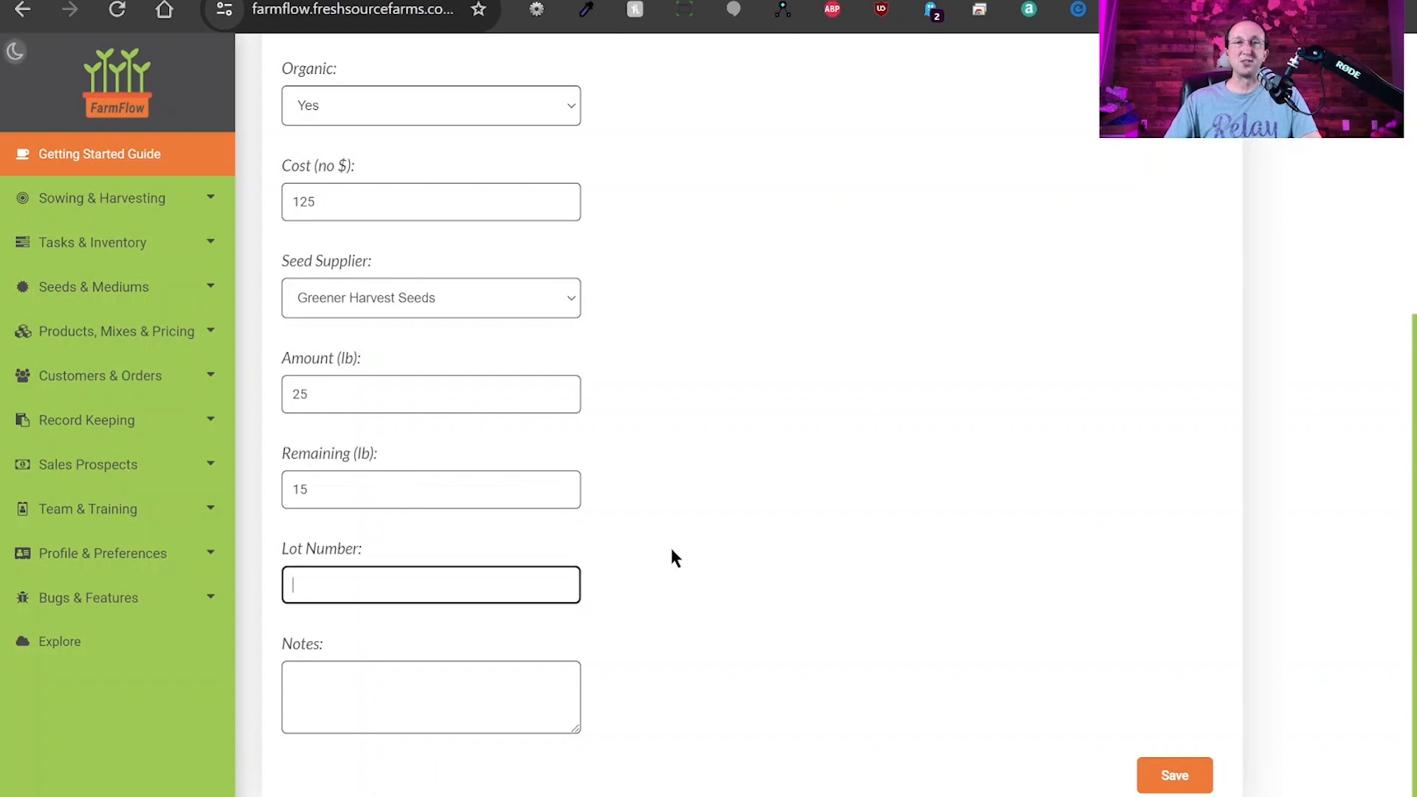
type("123456")
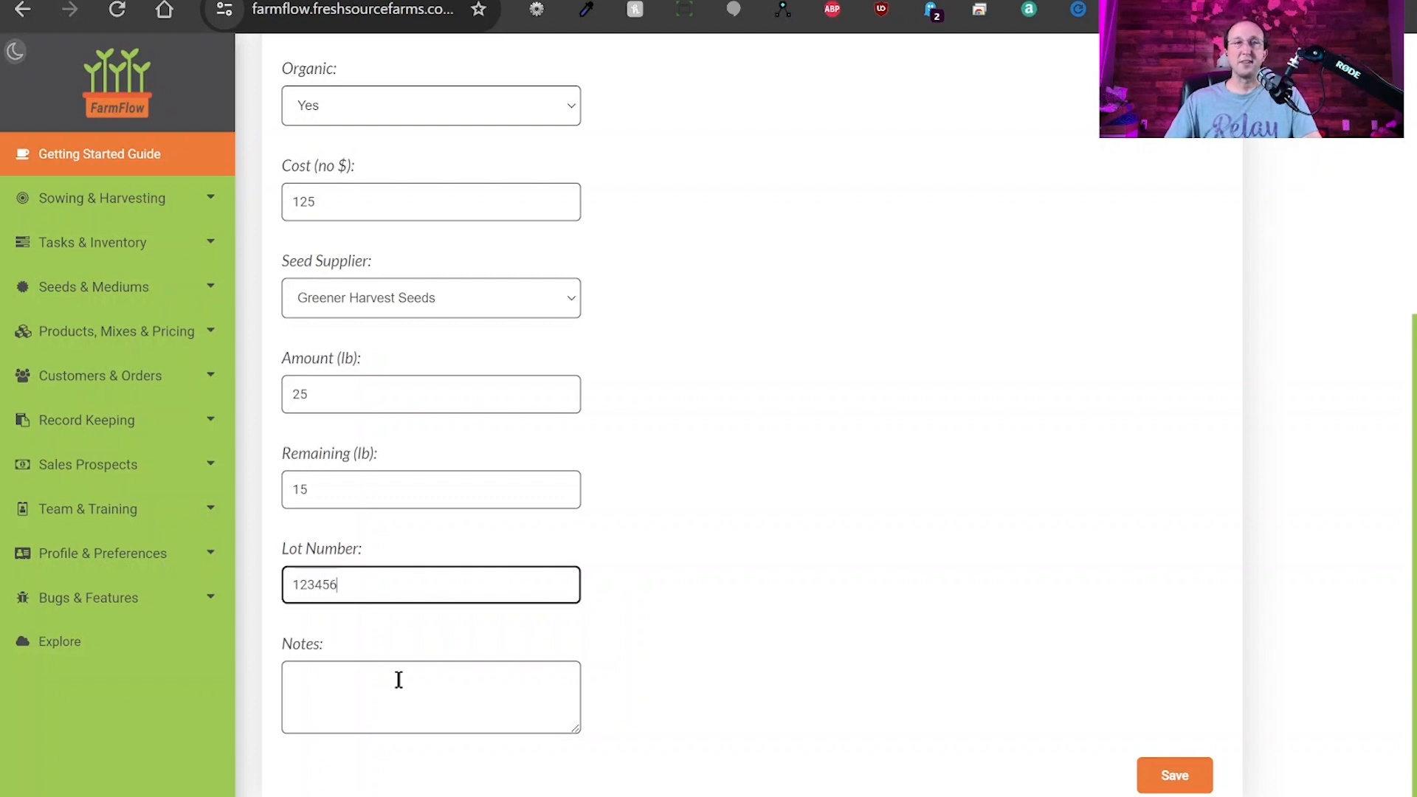
left_click(363, 694)
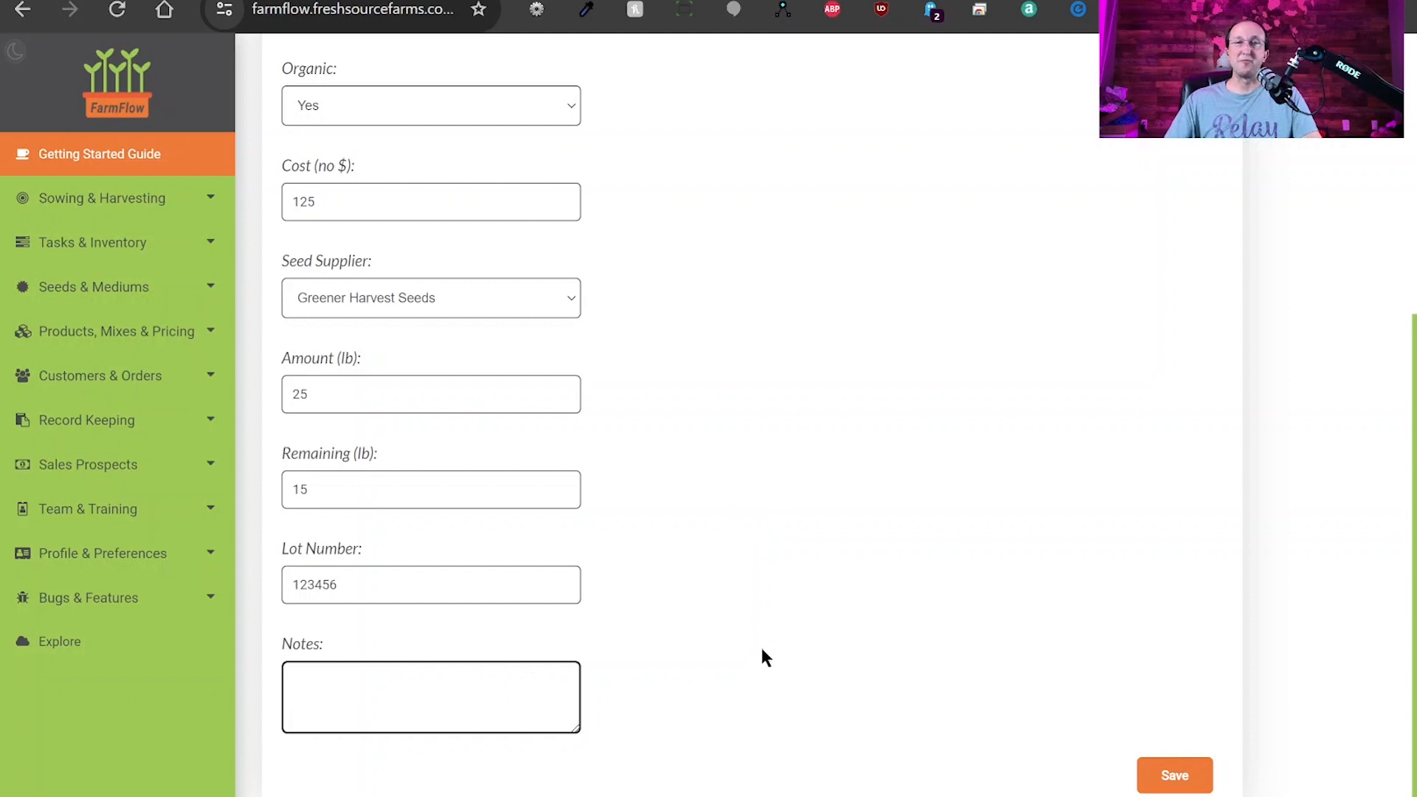
left_click(1169, 782)
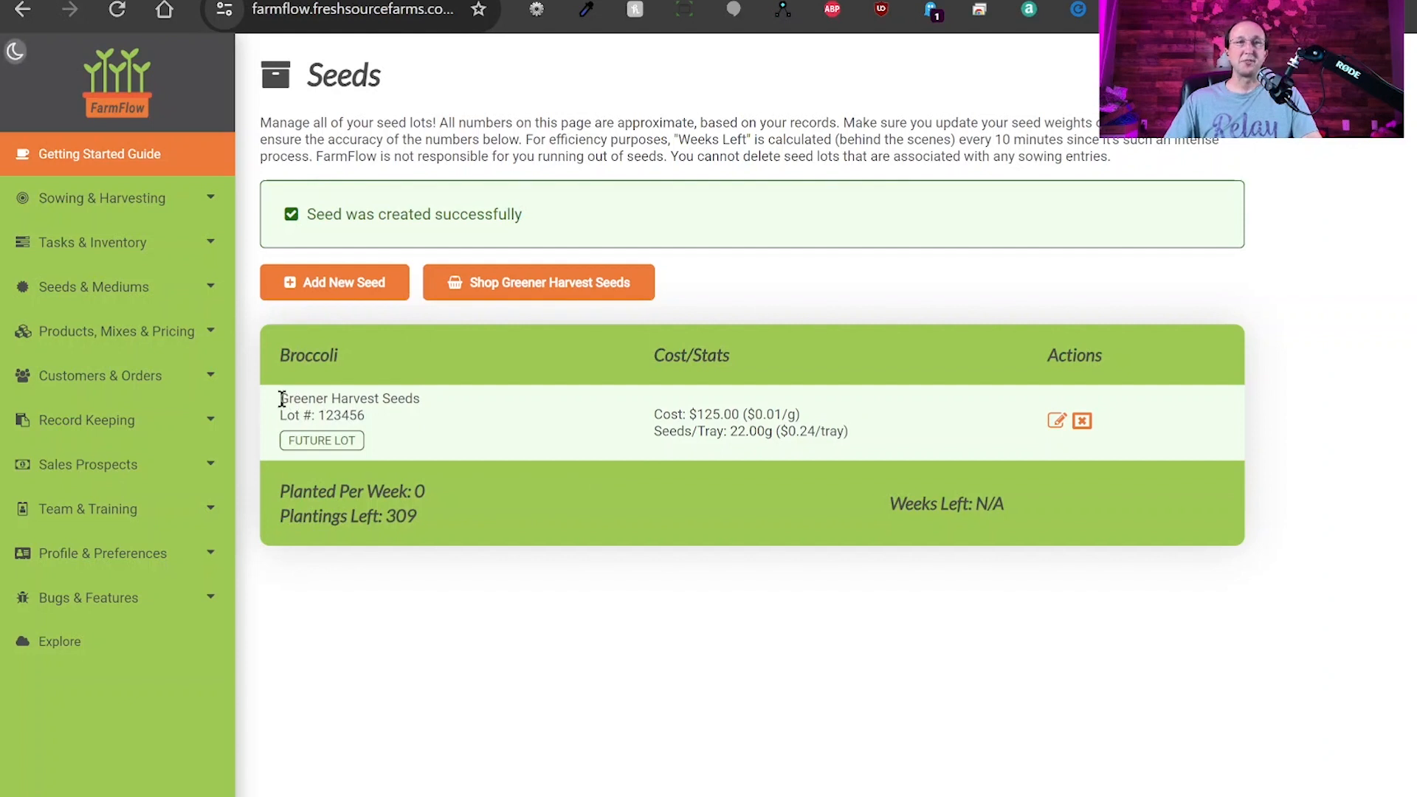
left_click_drag(282, 398, 422, 399)
double_click(325, 416)
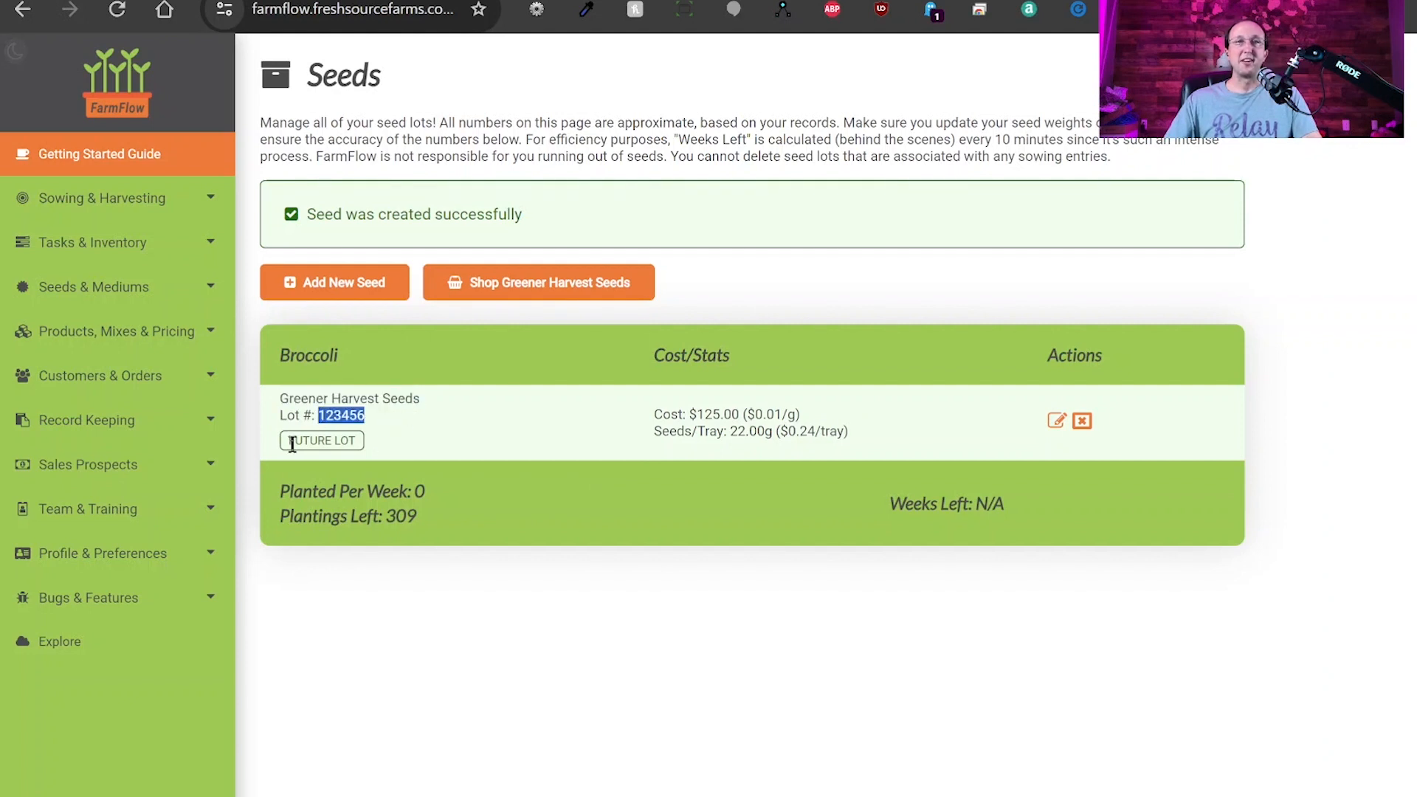
left_click_drag(290, 441, 331, 443)
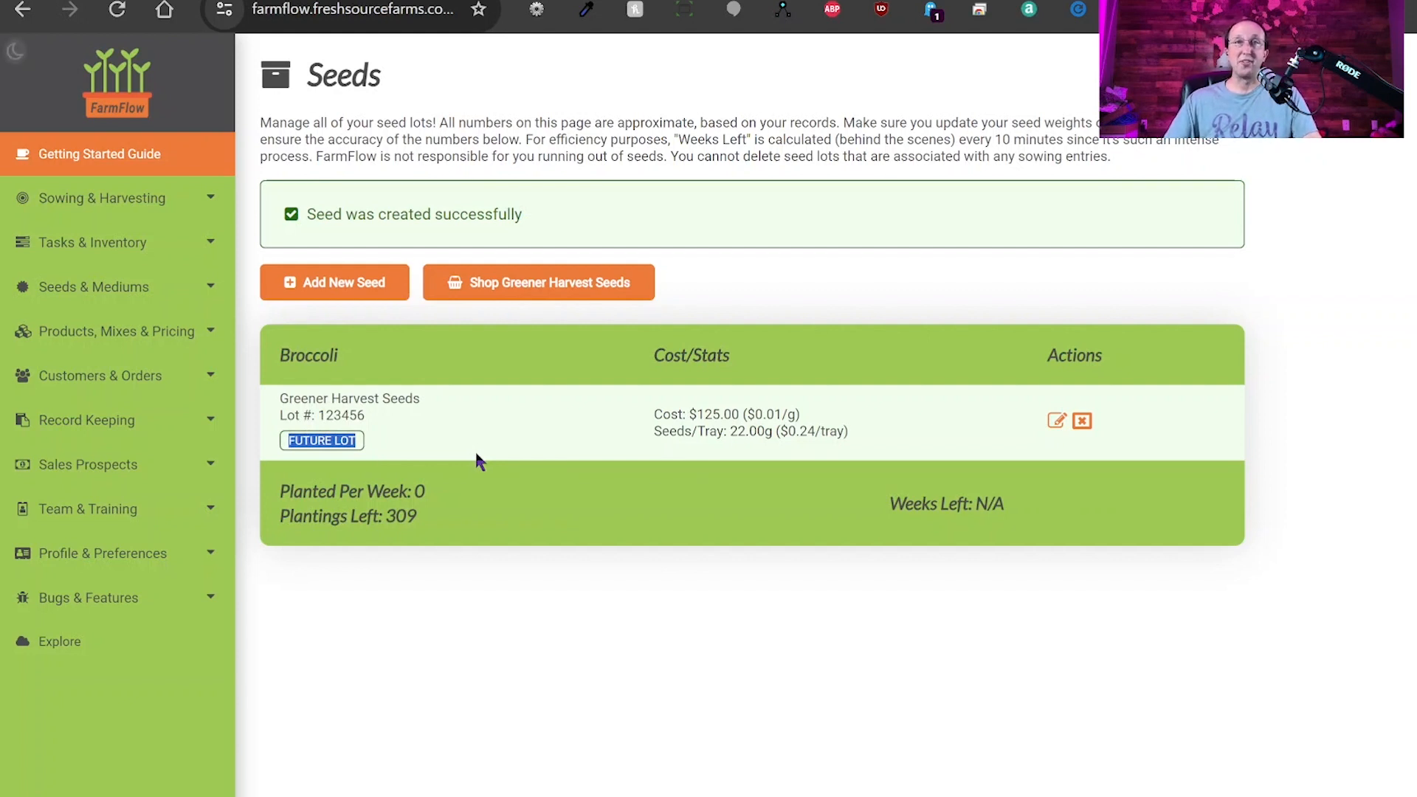
left_click(447, 421)
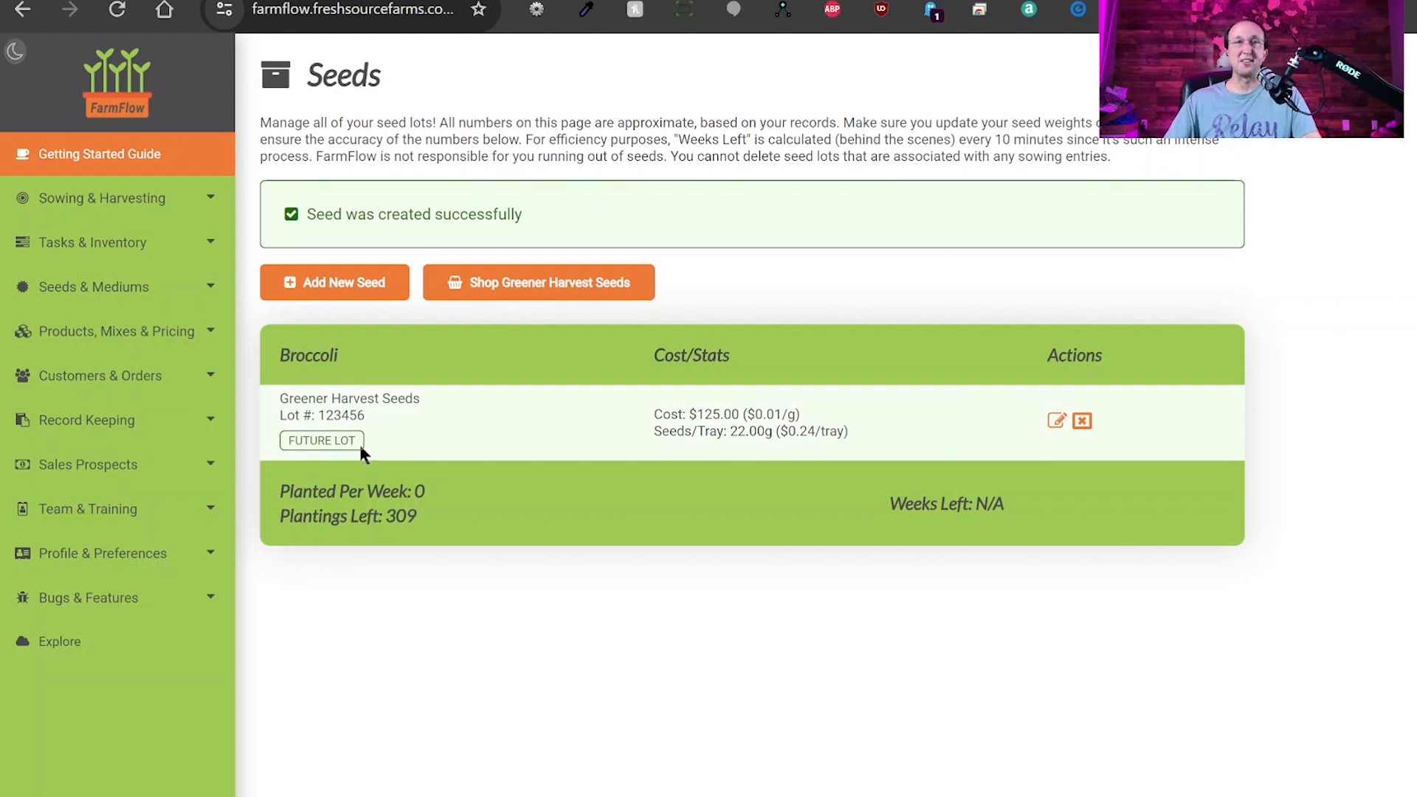
left_click_drag(286, 440, 354, 441)
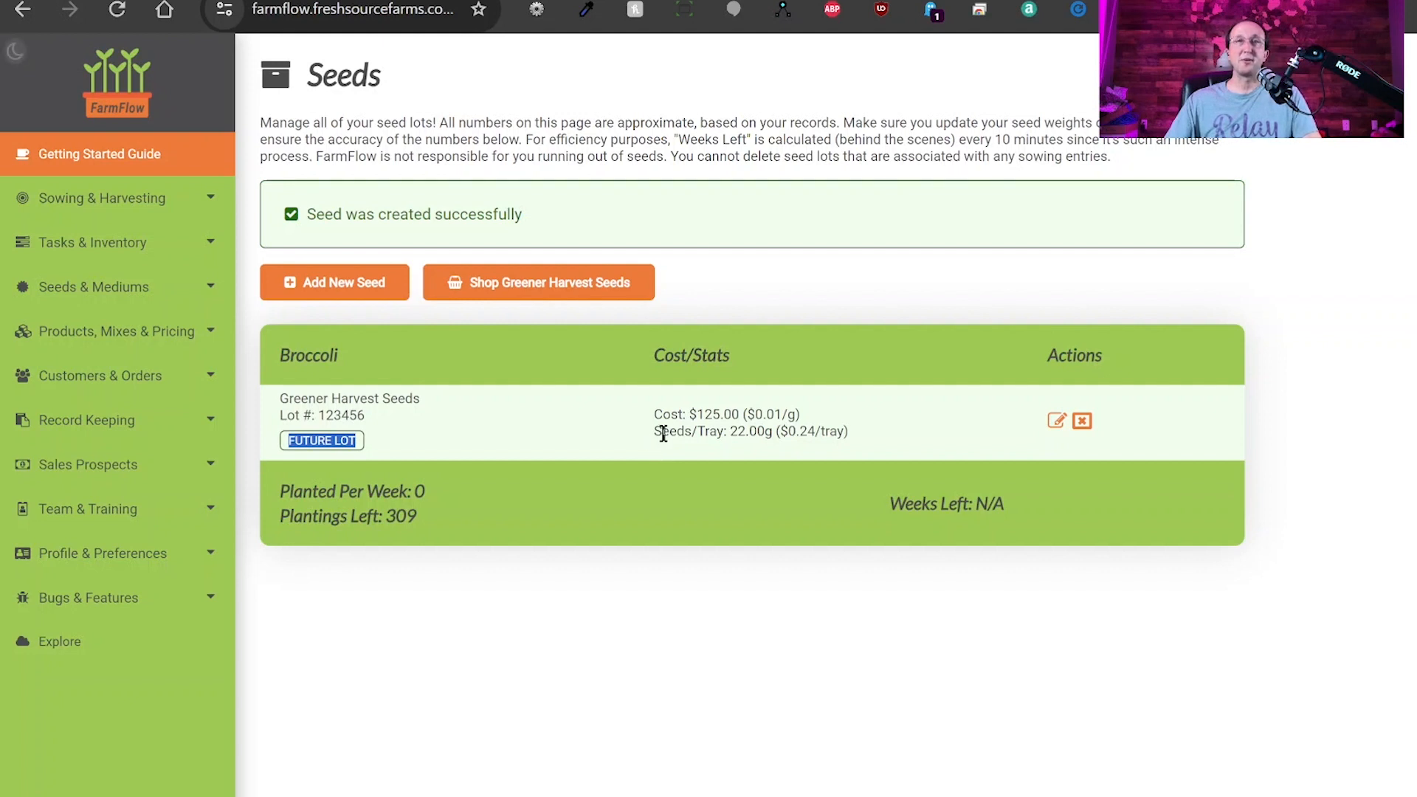
left_click(399, 440)
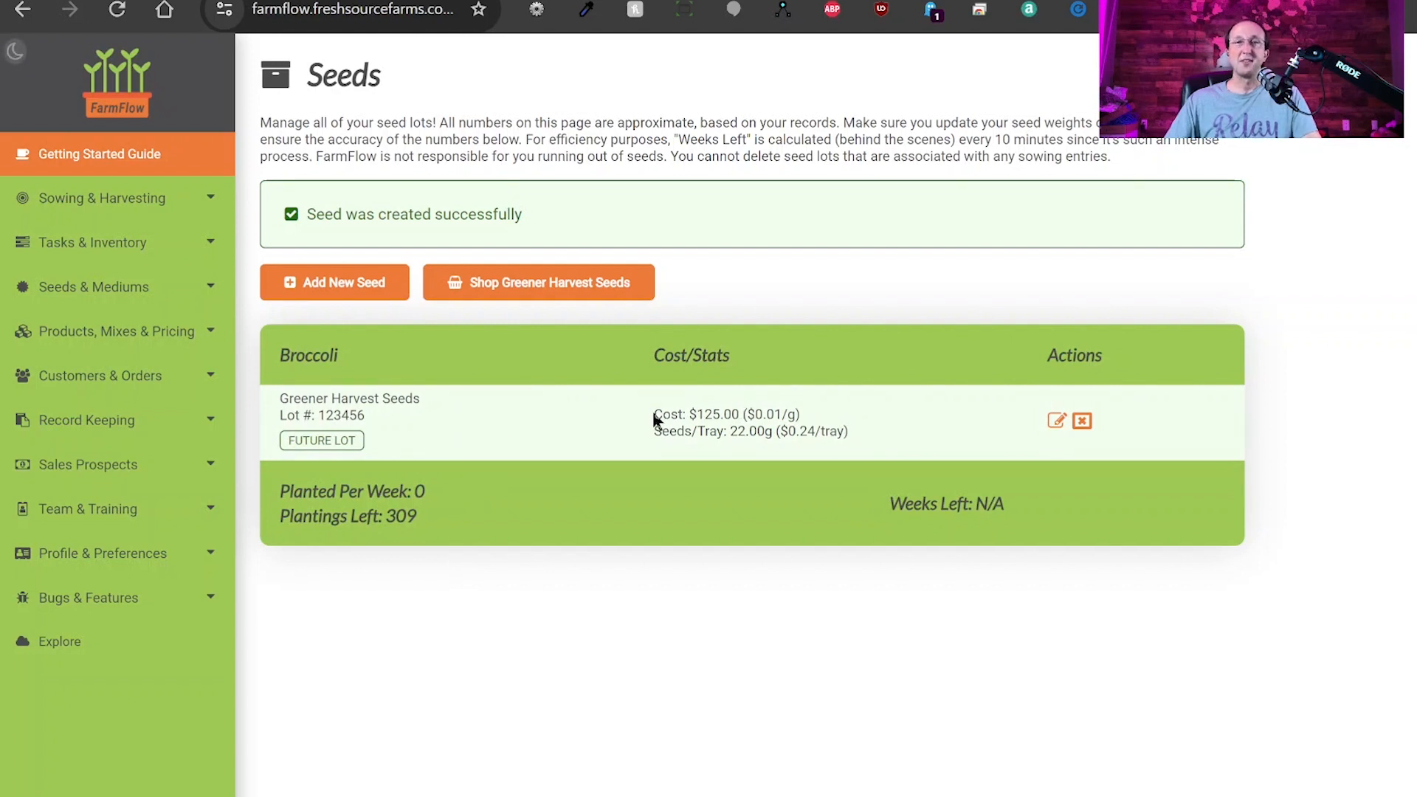
left_click_drag(656, 413, 741, 418)
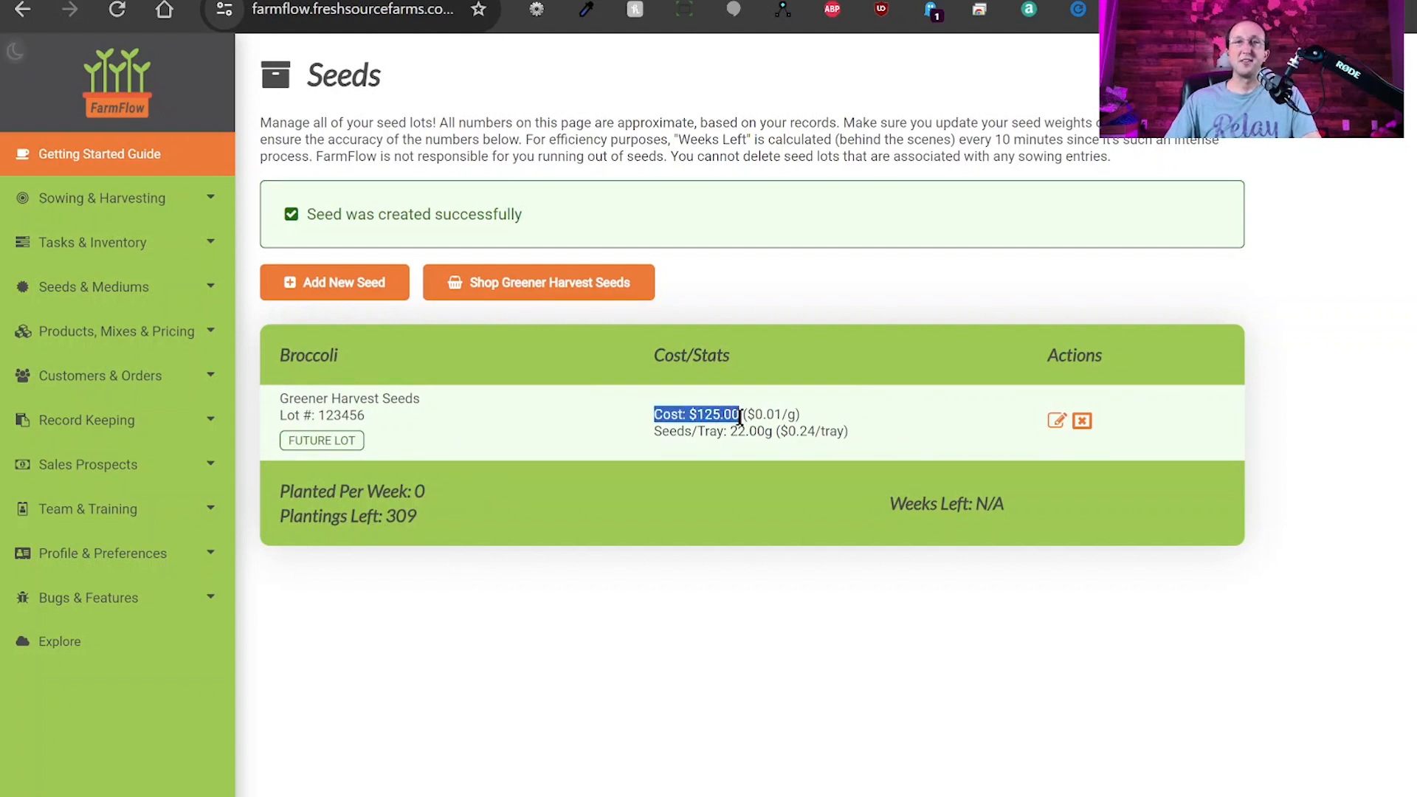
left_click(747, 414)
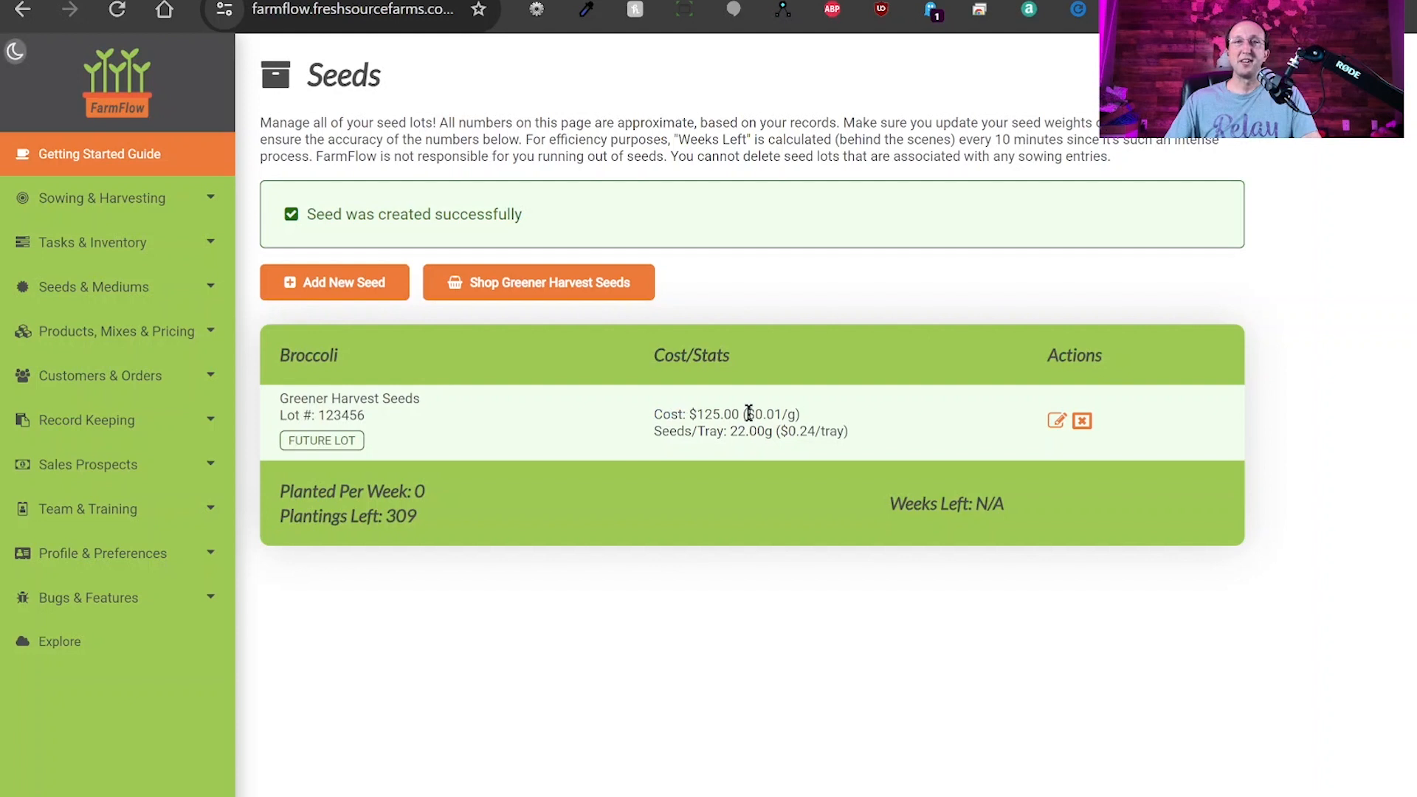
left_click_drag(746, 414, 797, 414)
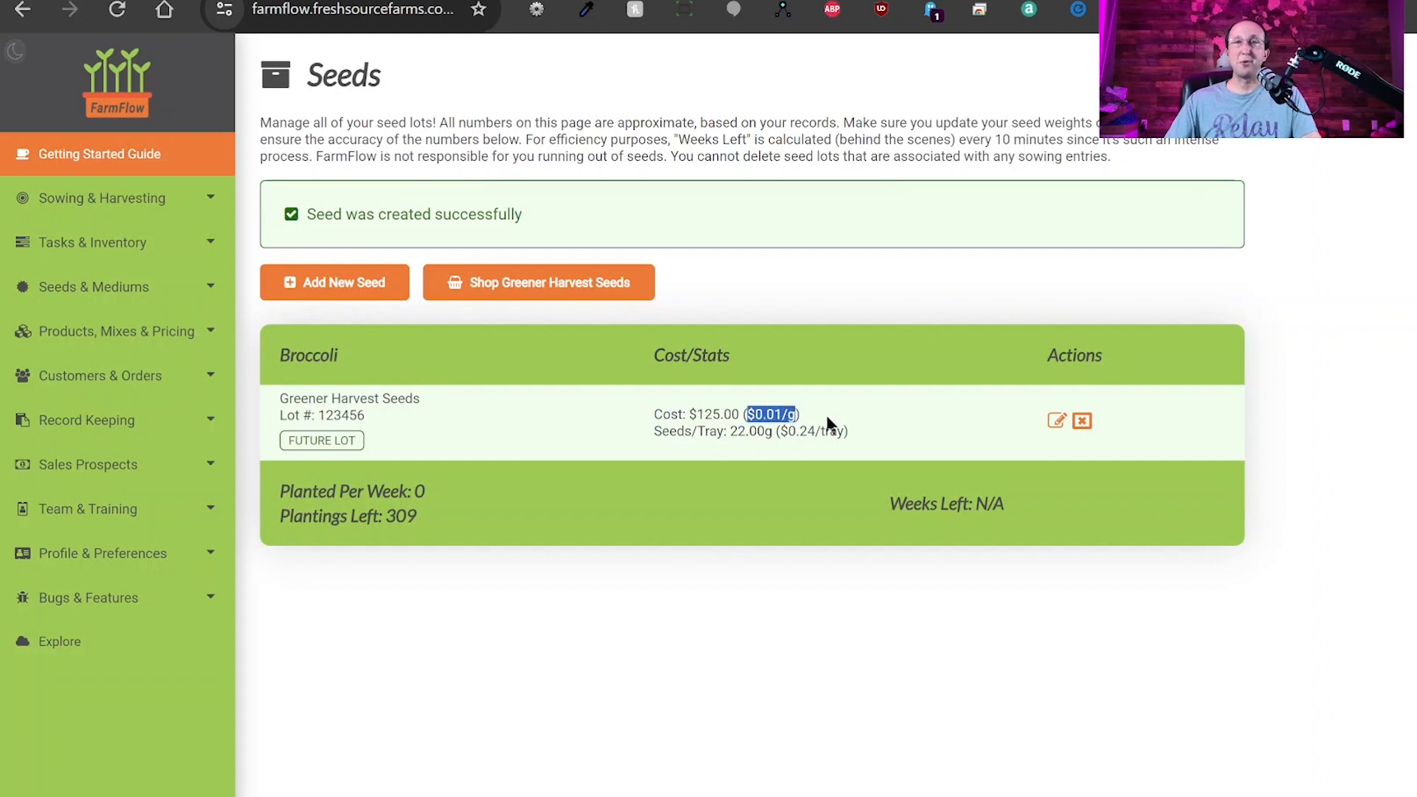
left_click_drag(655, 431, 817, 432)
left_click(815, 431)
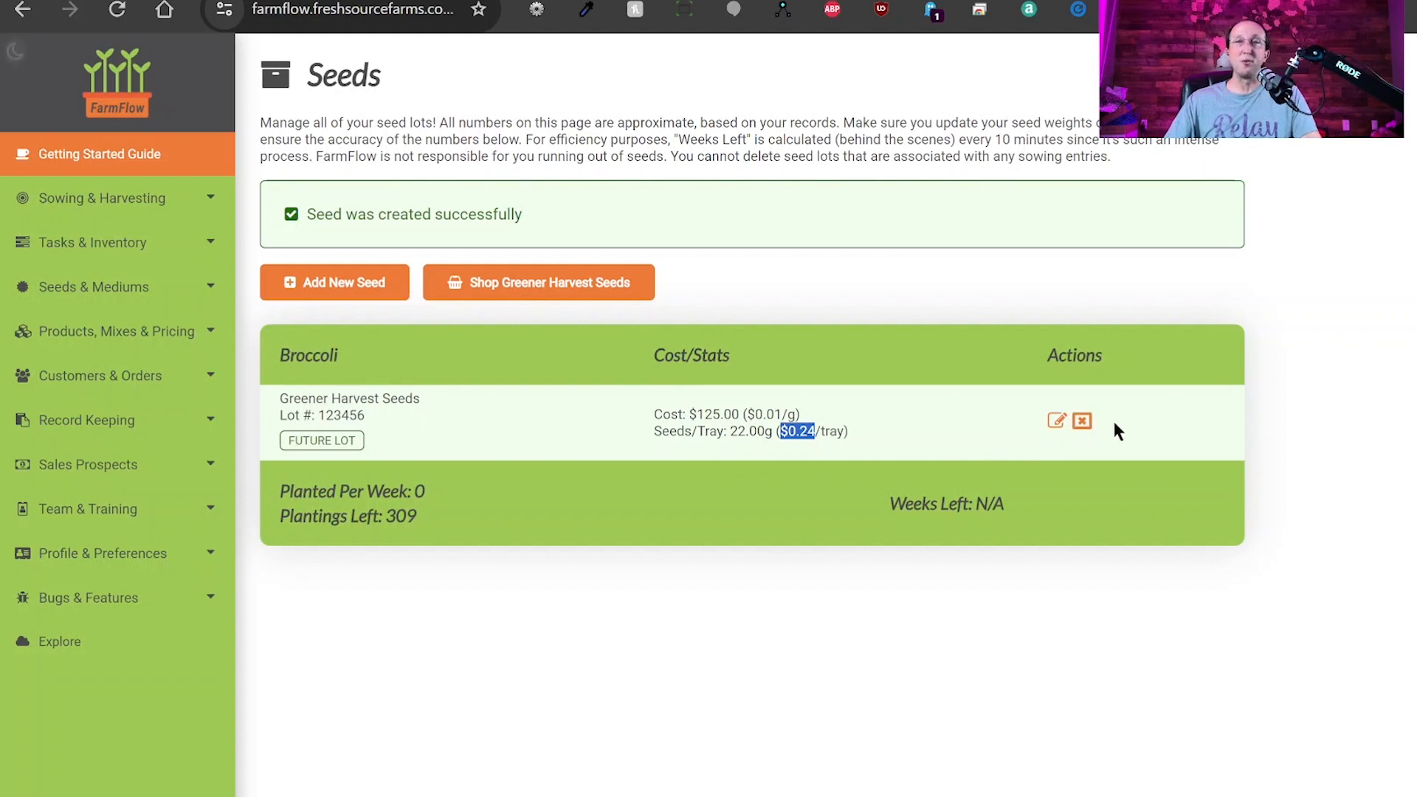
Highlight lot number 123456 and the Planted Per Week: 0 and Plantings Left: 309 lines.
double_click(346, 415)
left_click(633, 444)
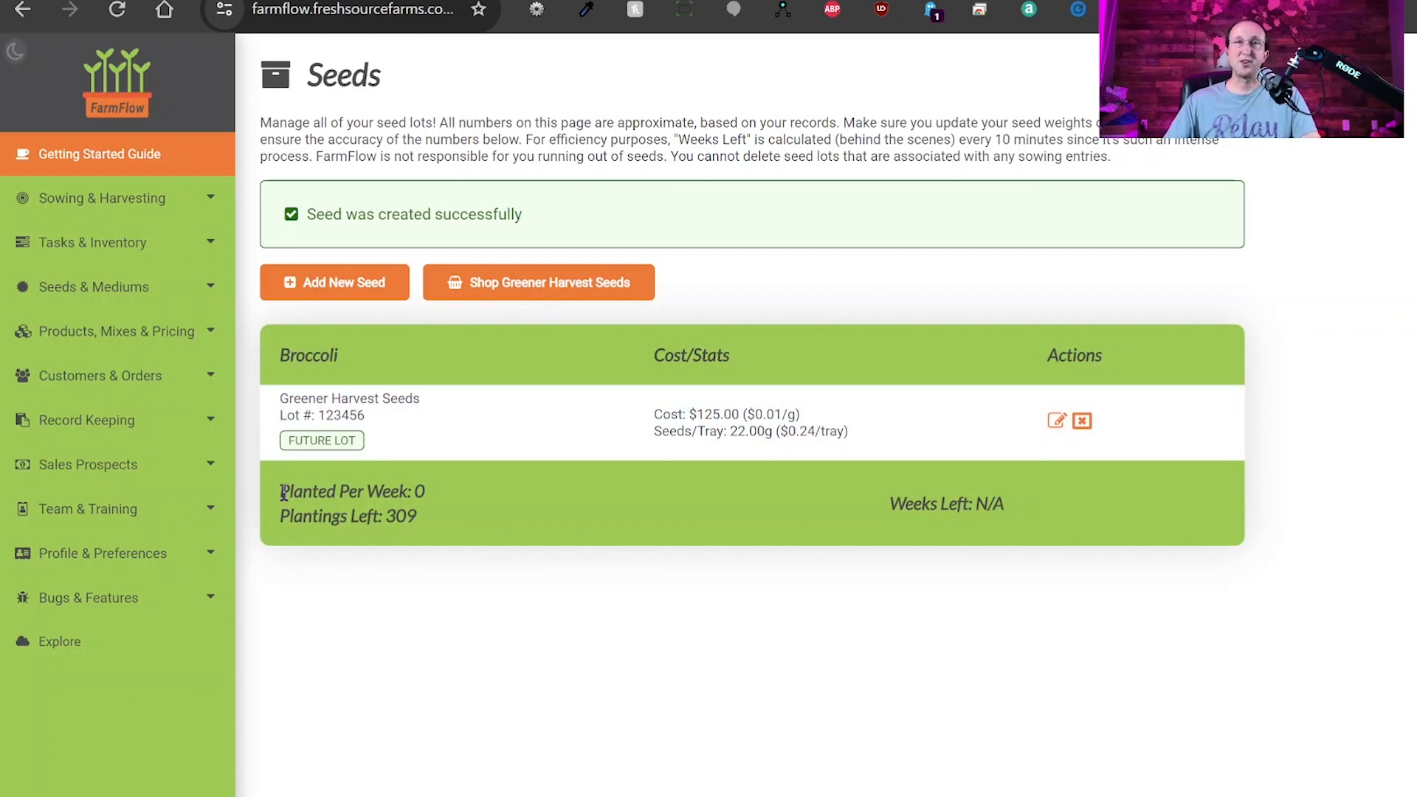
left_click_drag(281, 492, 414, 491)
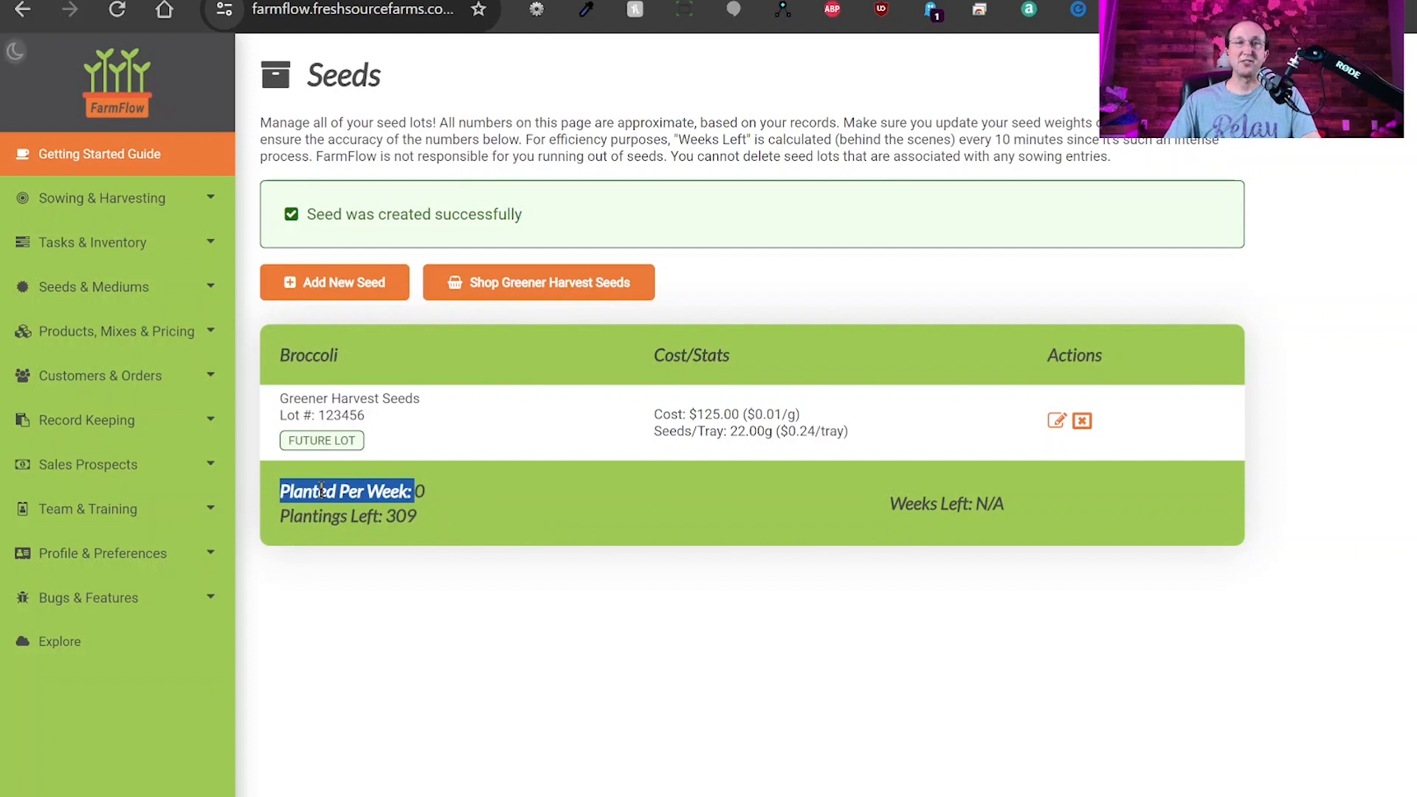
left_click(293, 493)
left_click_drag(281, 491, 467, 506)
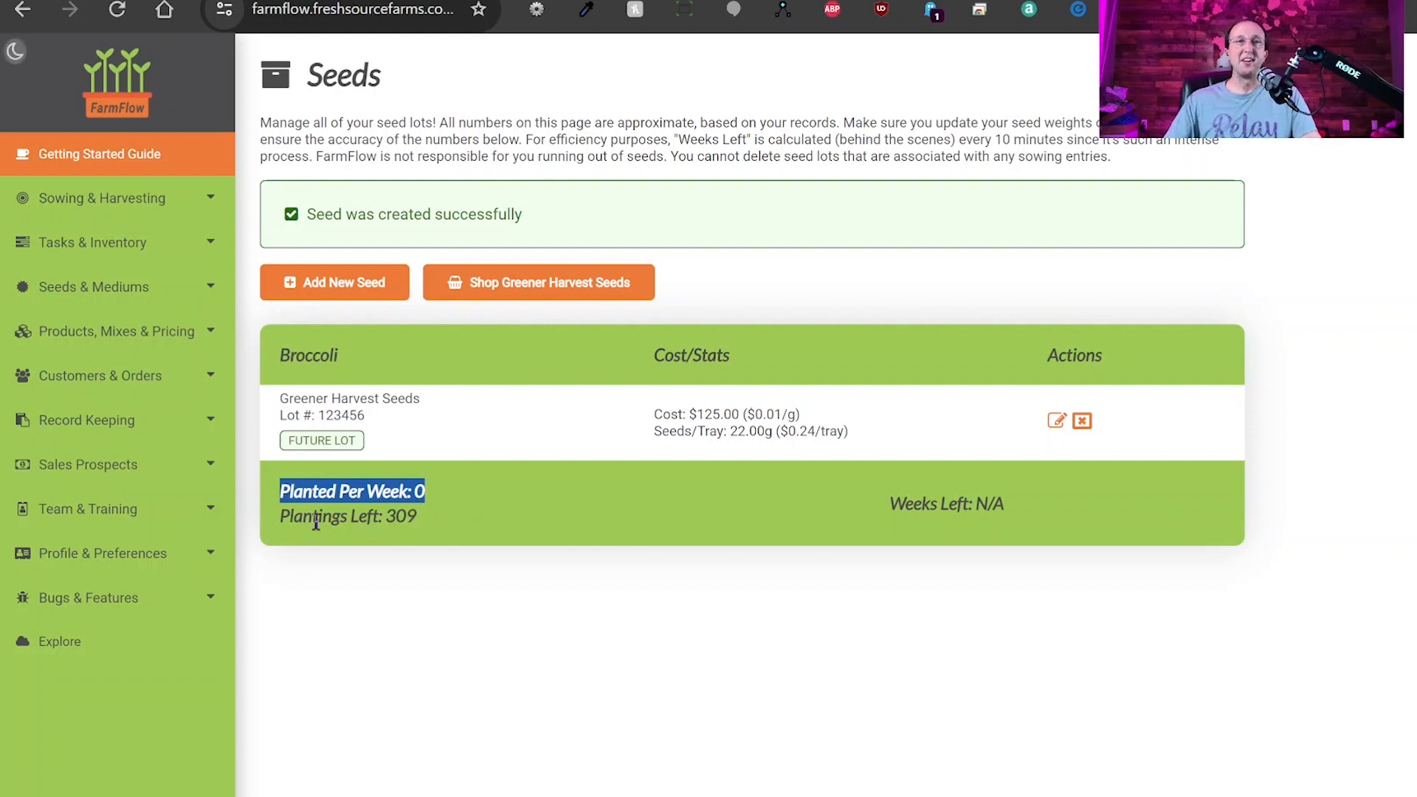
left_click_drag(282, 521, 598, 516)
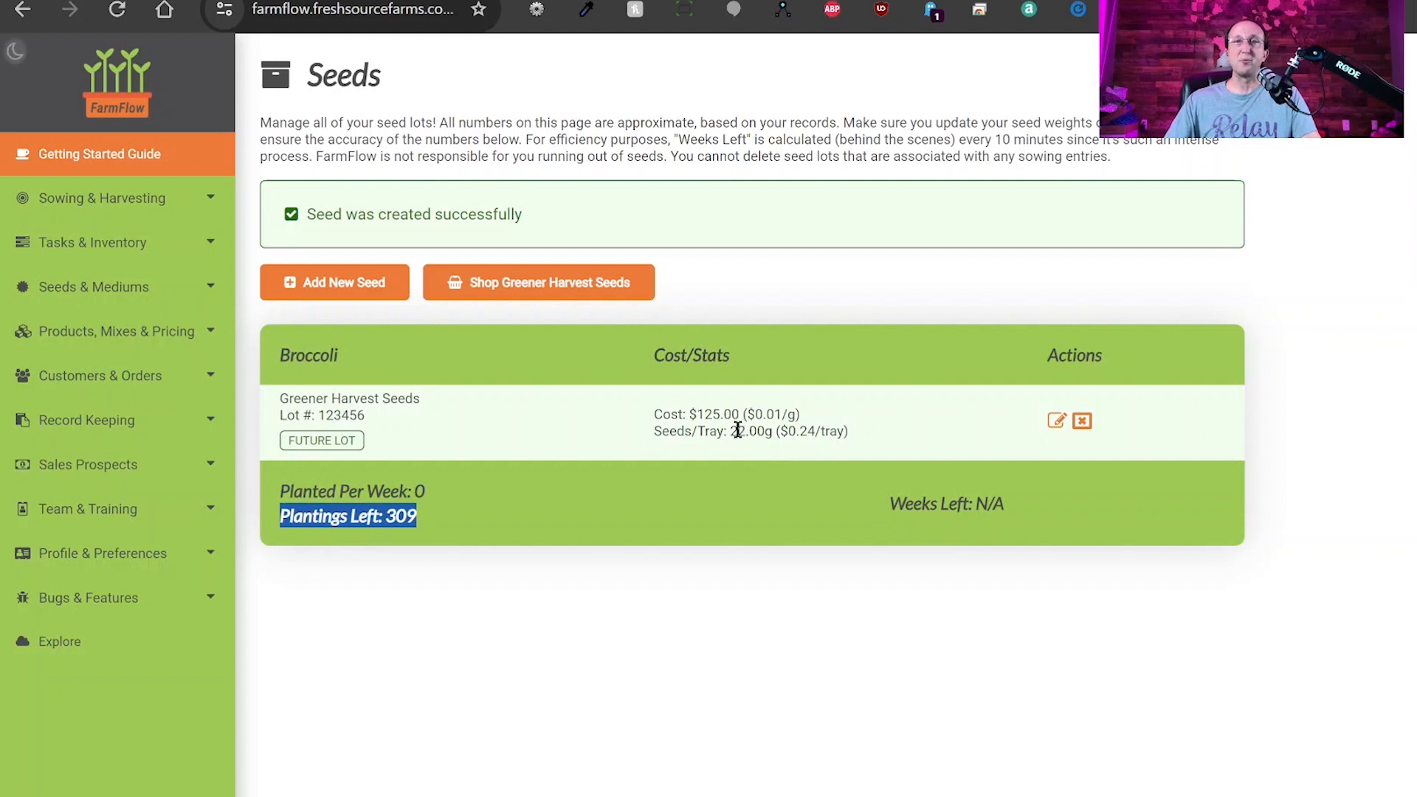
Highlight the 22.00g seeds per tray, the 0 planted per week, and Weeks Left: N/A.
left_click_drag(738, 432, 775, 433)
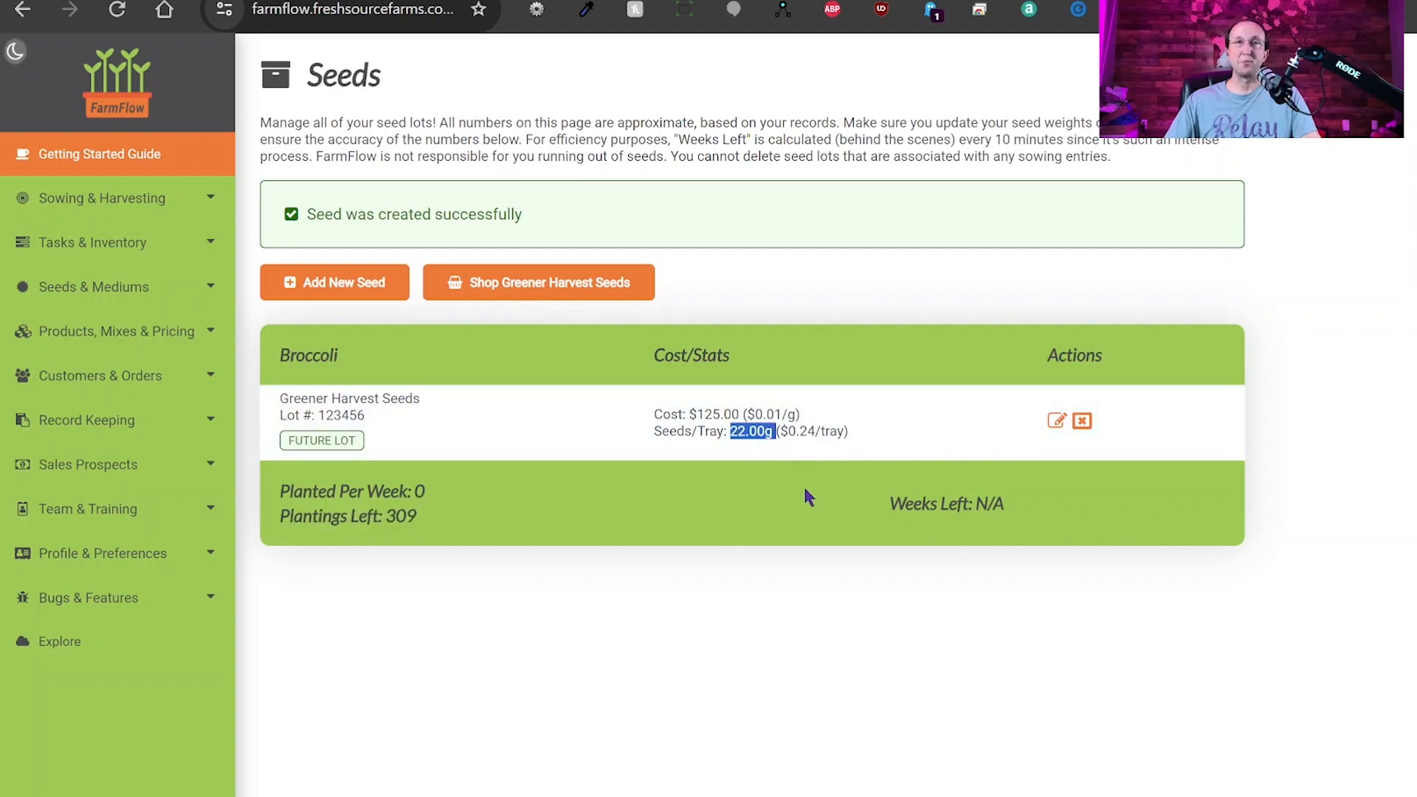
left_click(891, 502)
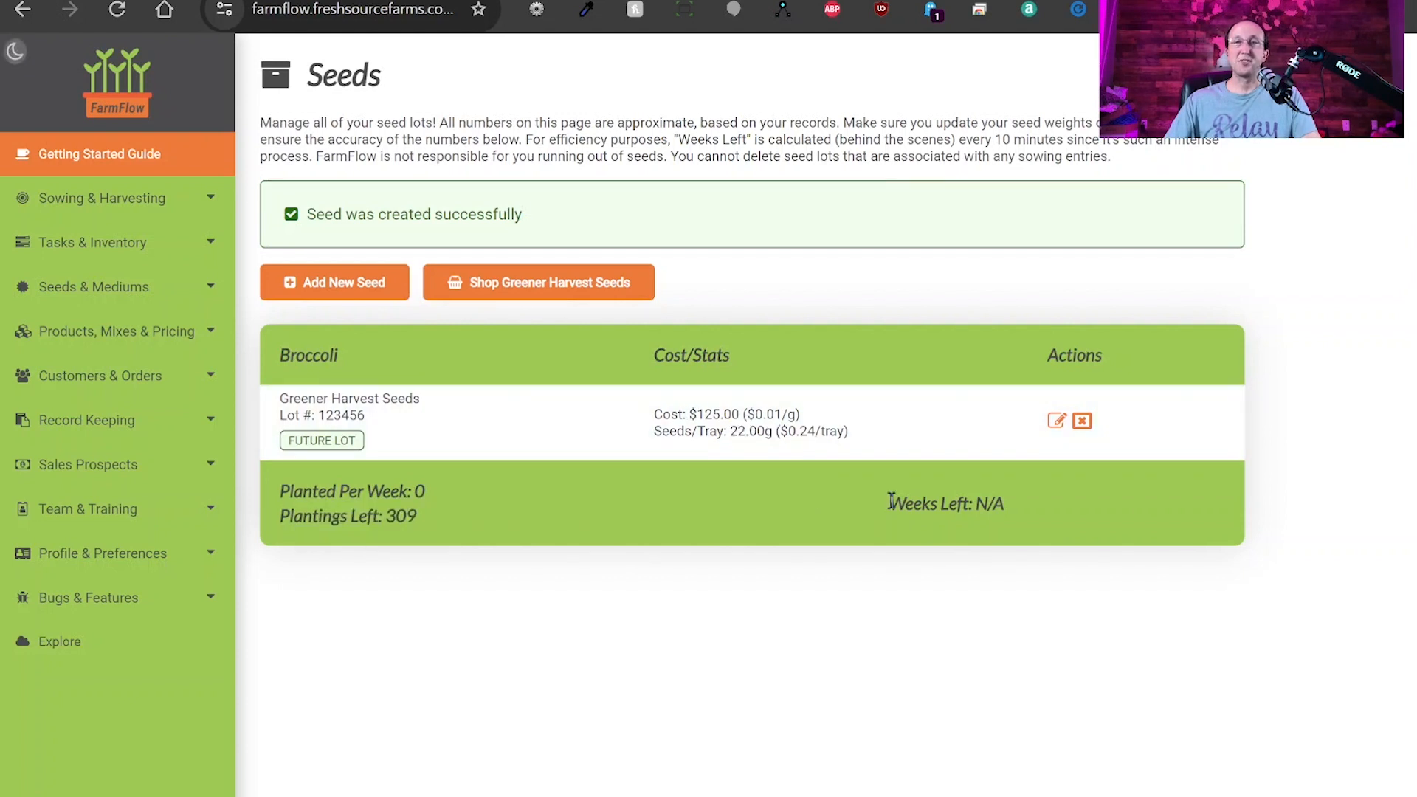
left_click_drag(891, 501, 990, 499)
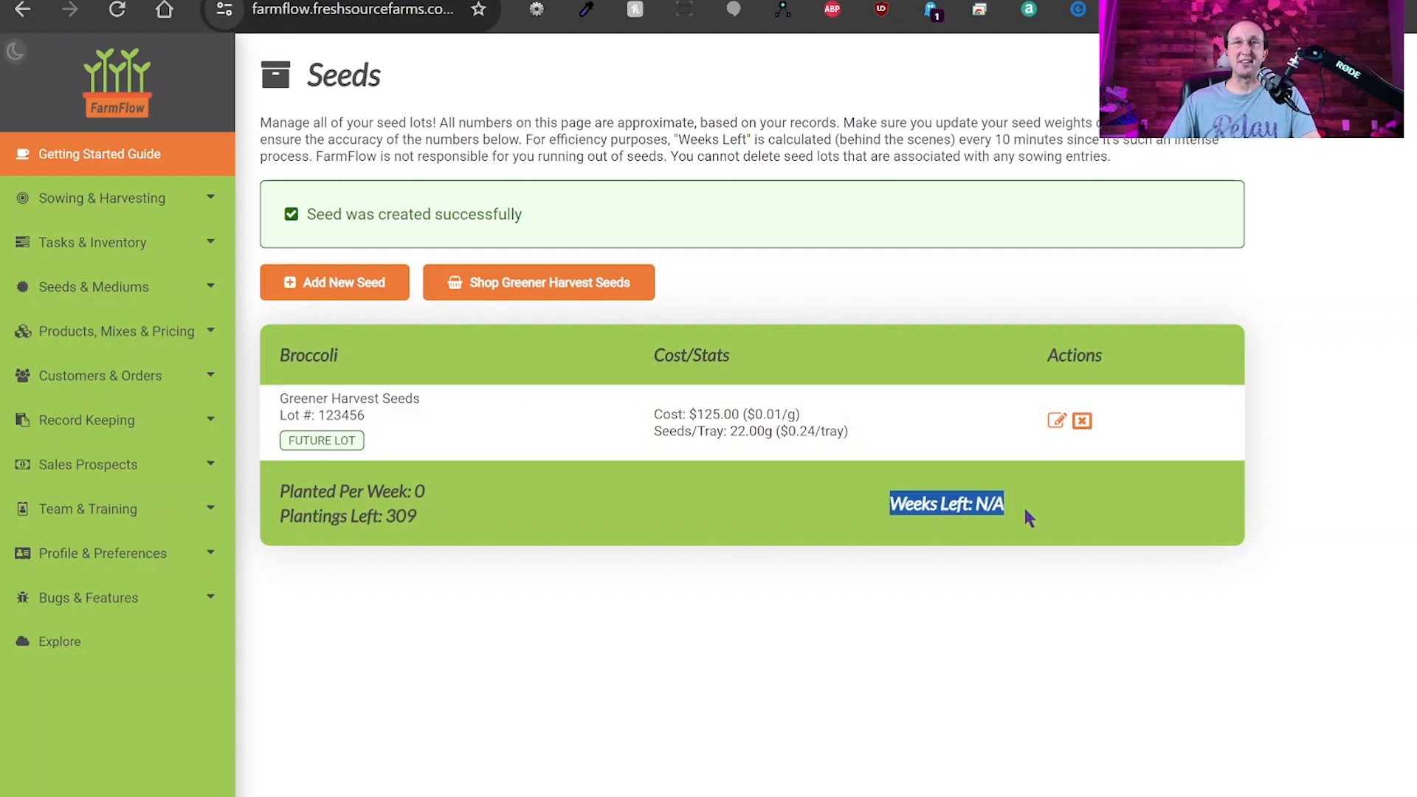
double_click(420, 492)
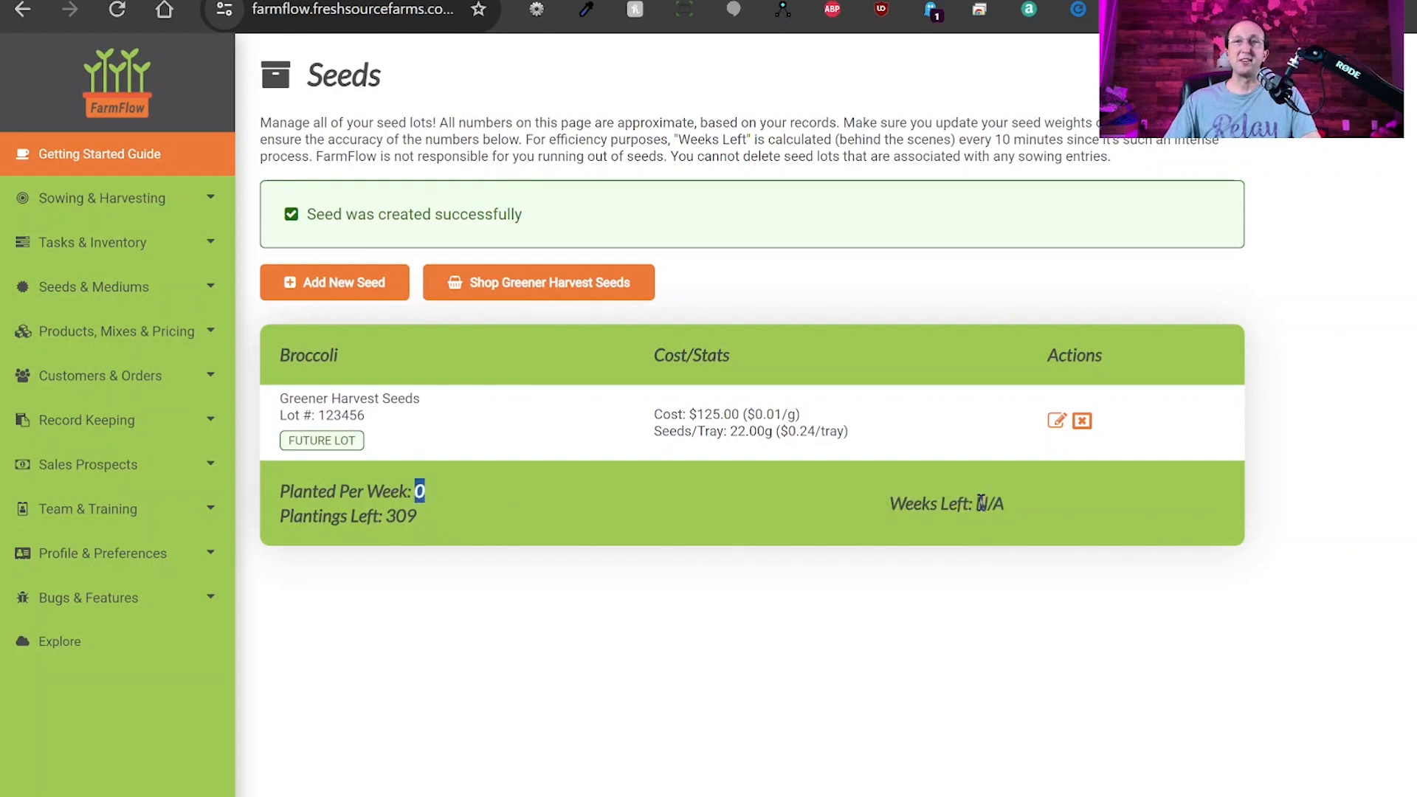
left_click_drag(976, 505, 1006, 507)
left_click(1017, 510)
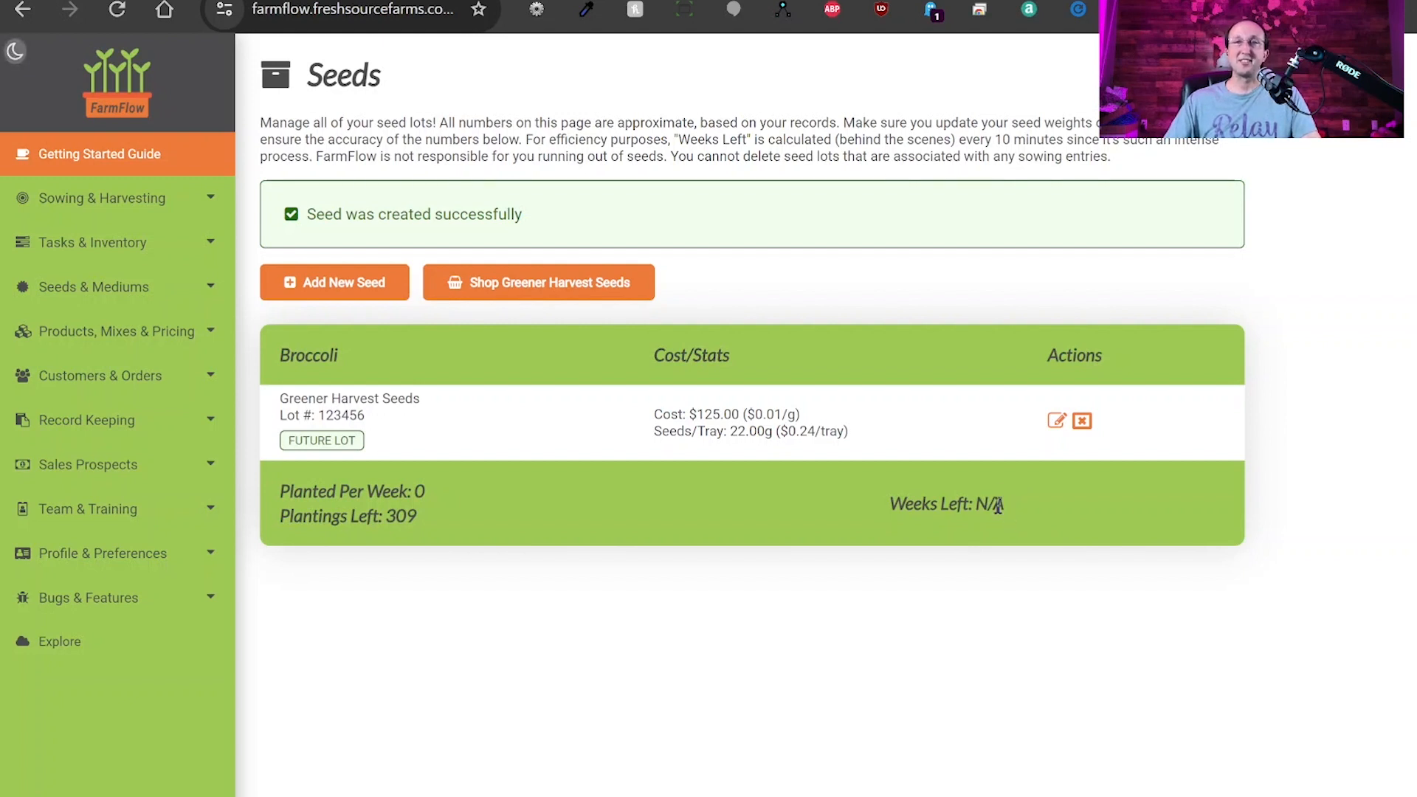
left_click_drag(1004, 506, 978, 506)
left_click(827, 275)
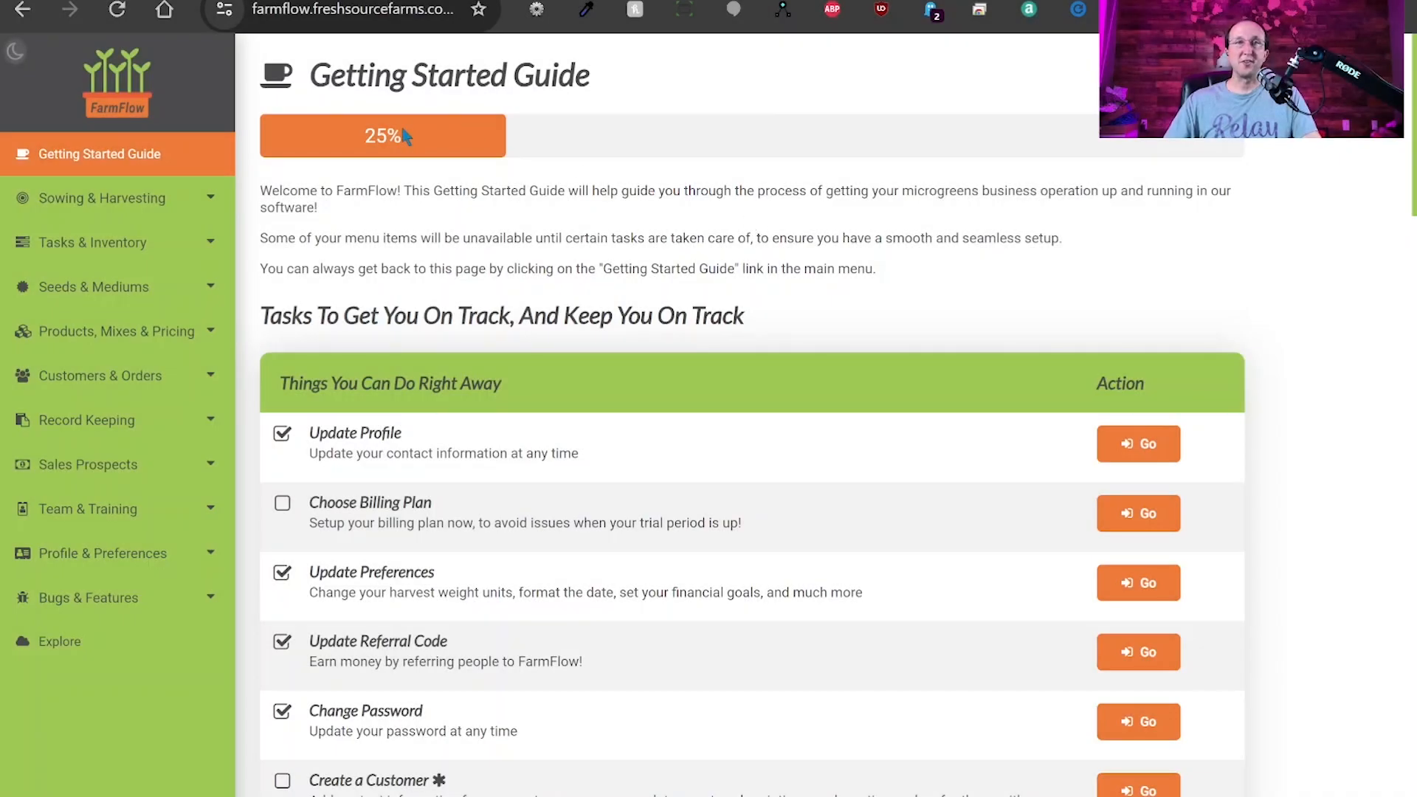
Go from the 25% setup progress view to the empty Customers list under Customers & Orders.
double_click(369, 134)
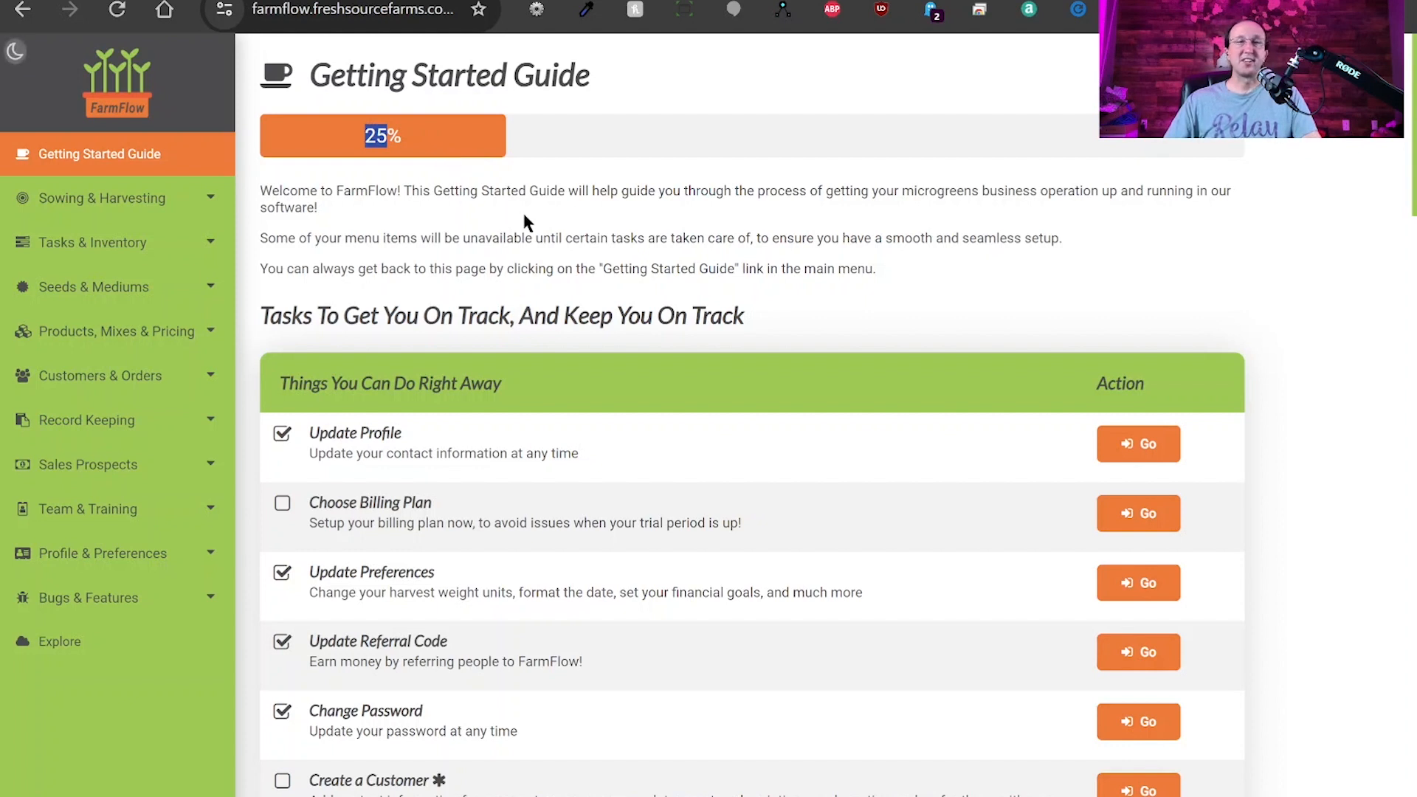
left_click(589, 194)
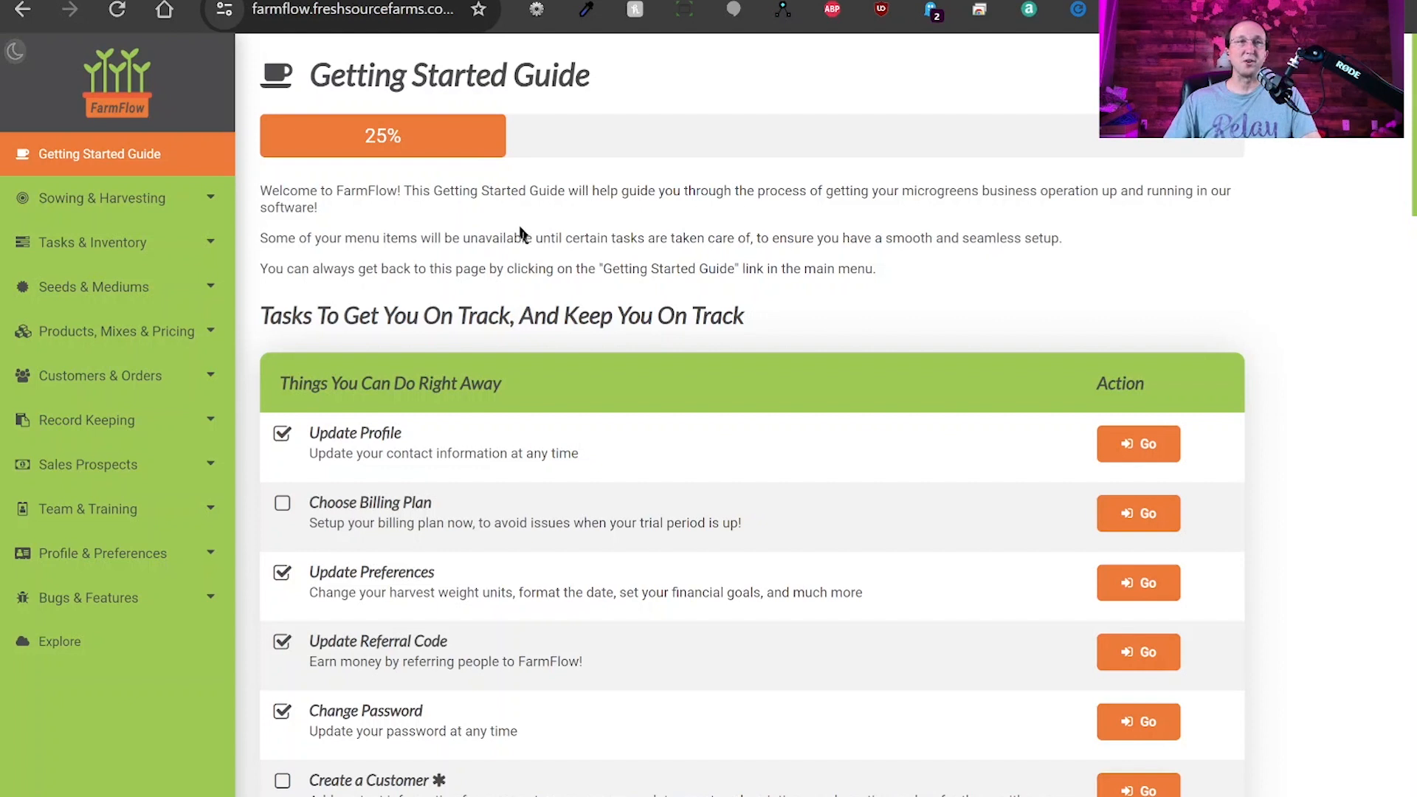
left_click(116, 389)
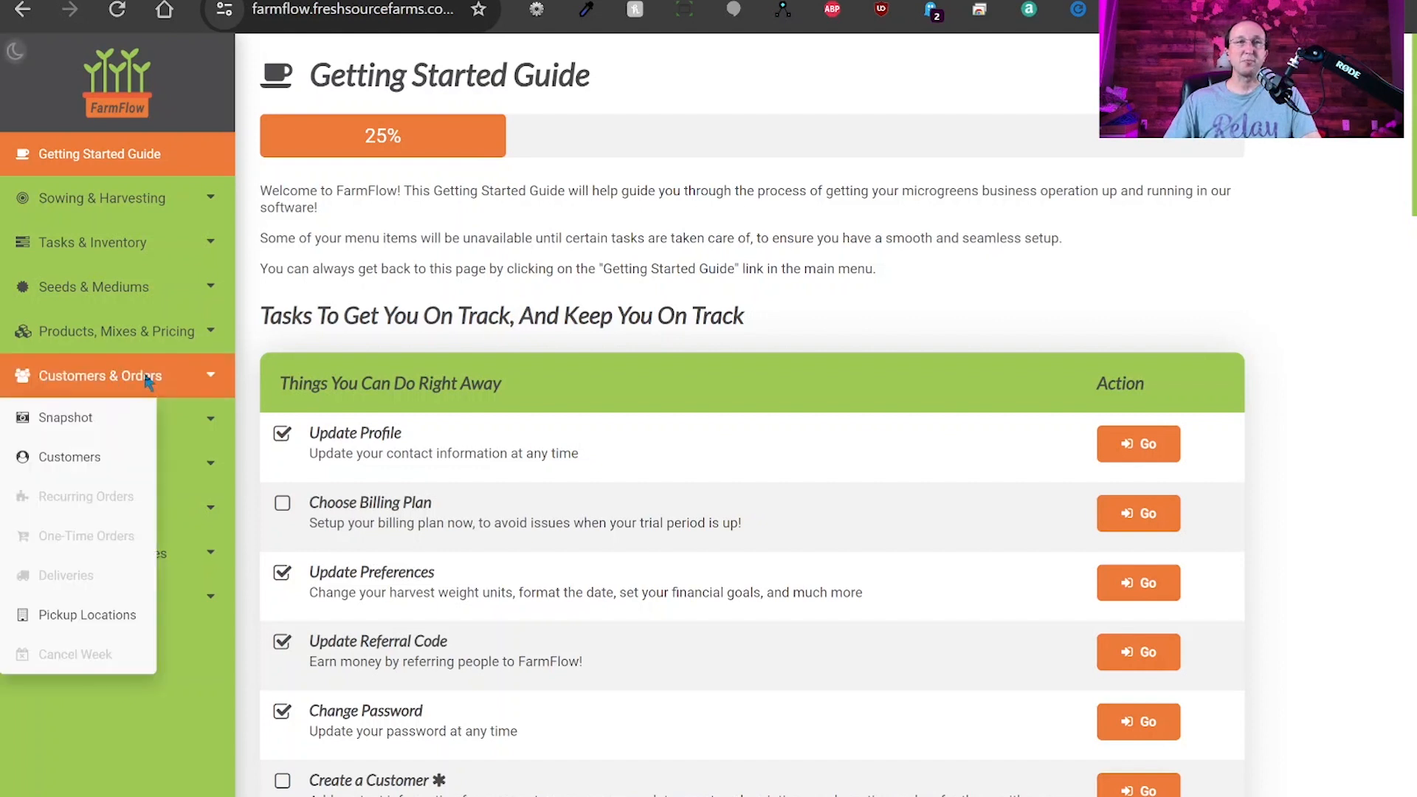
left_click(72, 468)
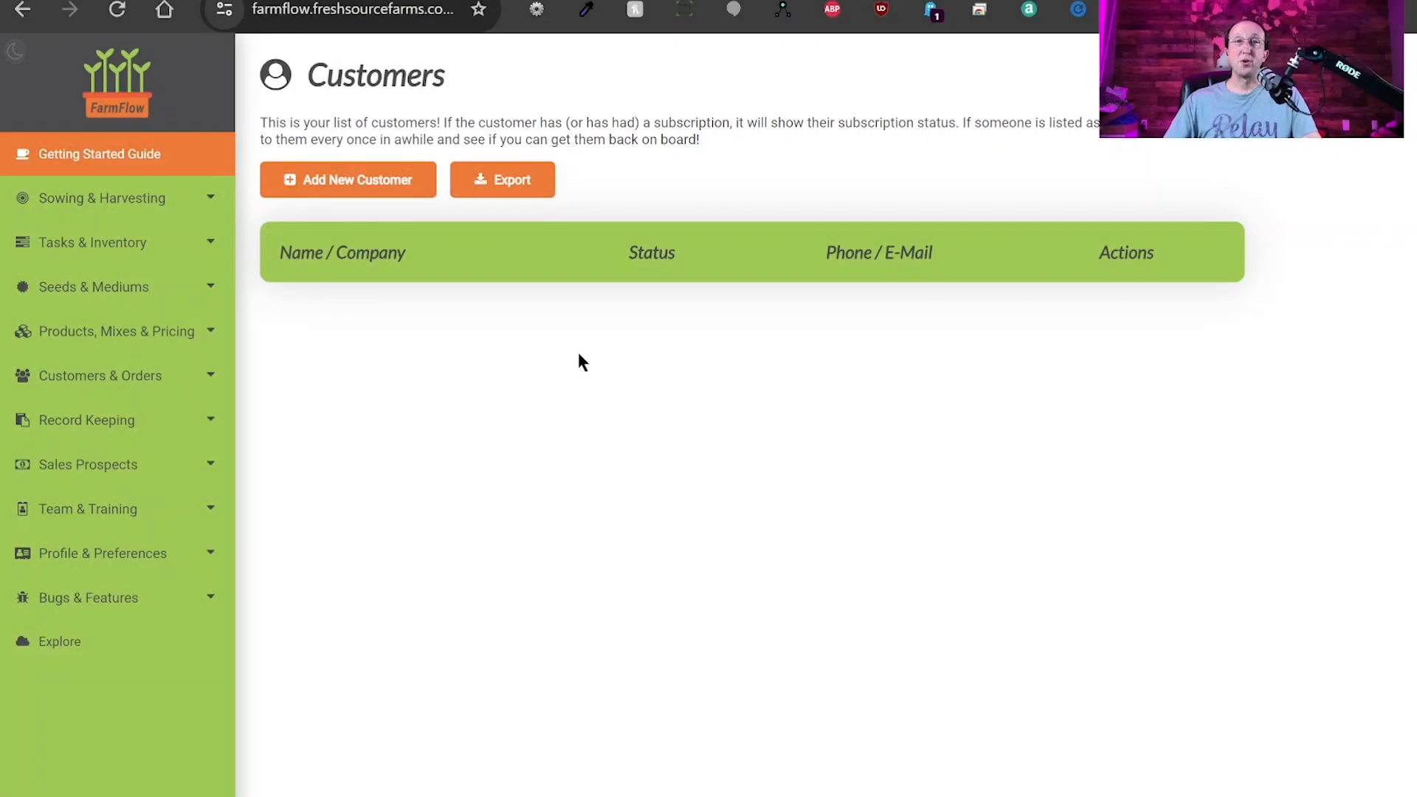
Create a new customer with company name, phone and e-mail, and save the record.
left_click(348, 184)
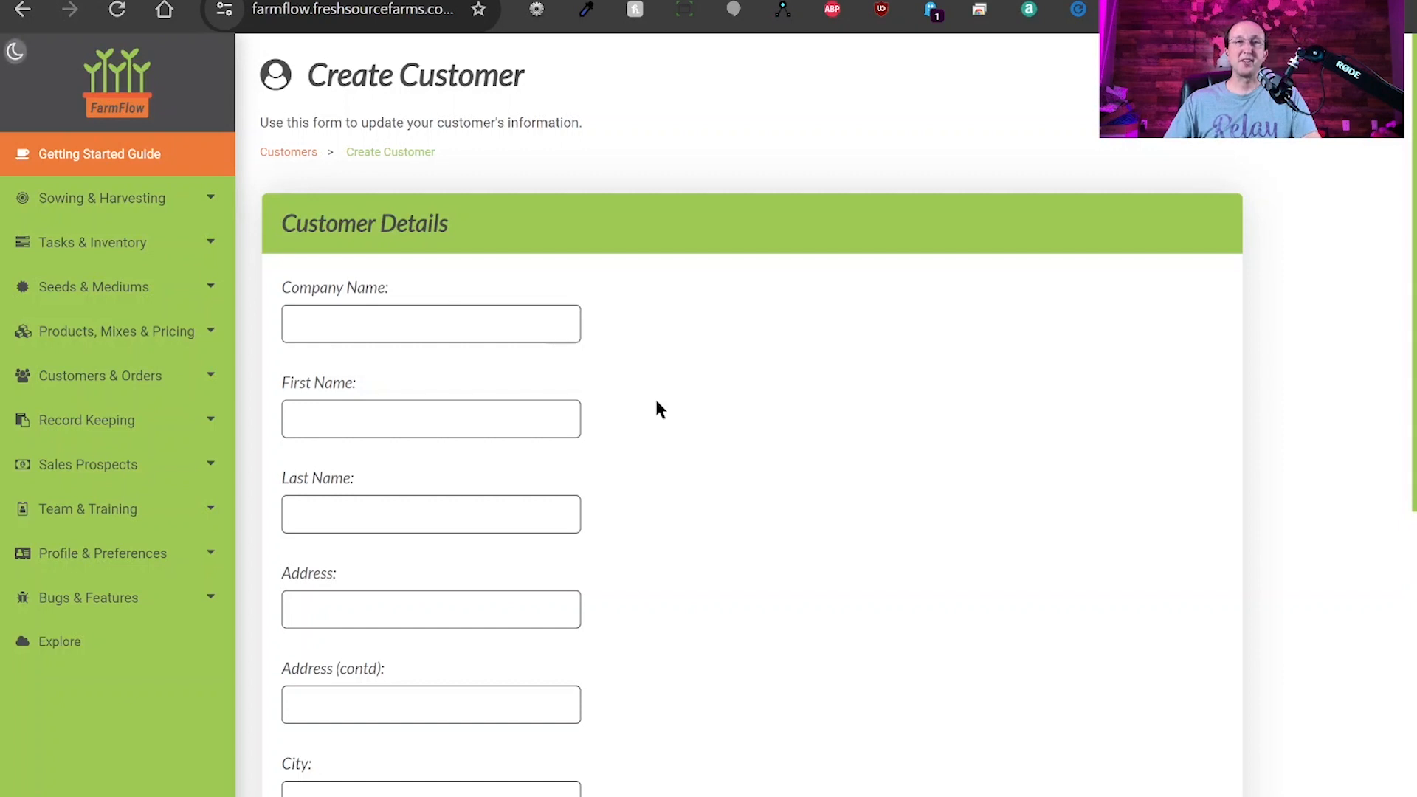
scroll(658, 408, "down", 3)
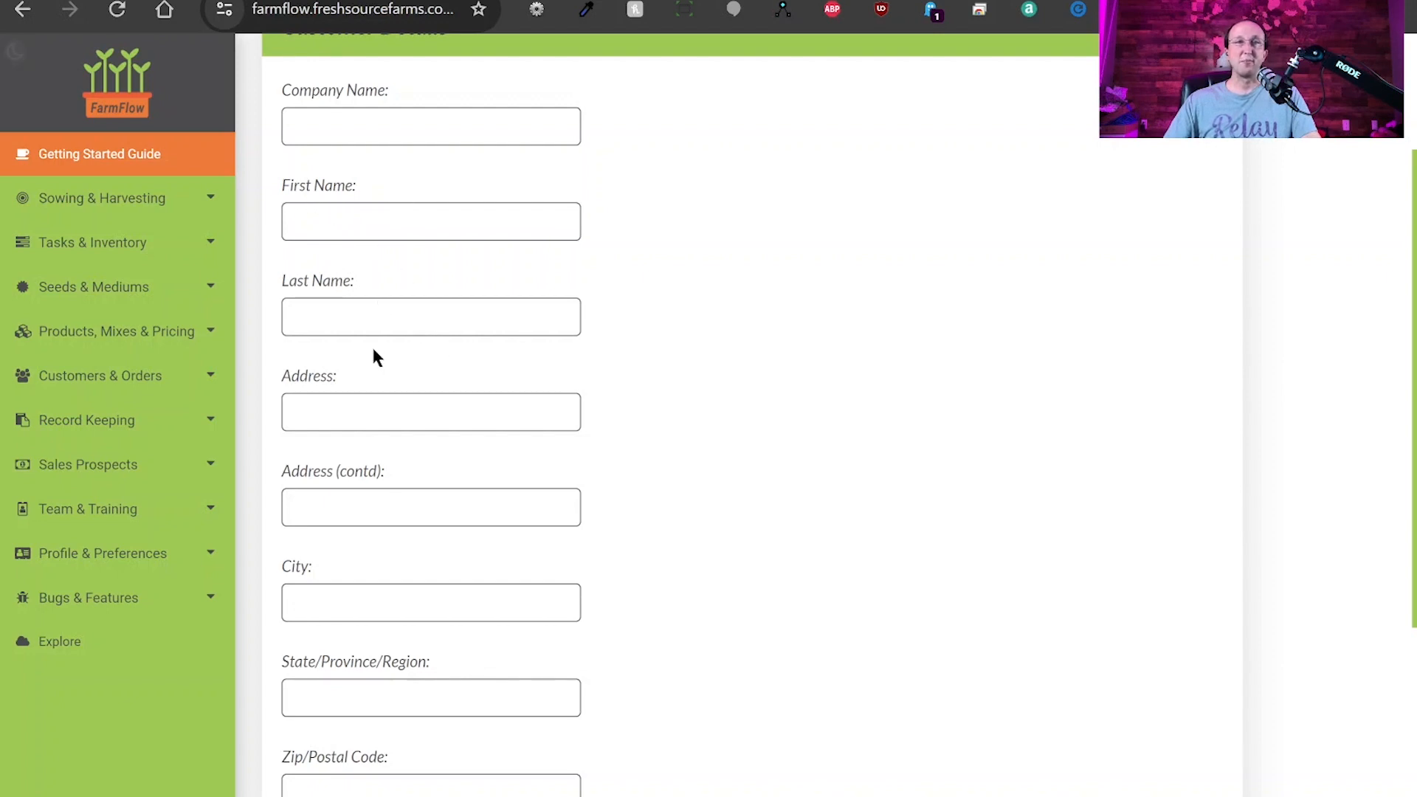
scroll(374, 355, "down", 3)
scroll(373, 442, "down", 3)
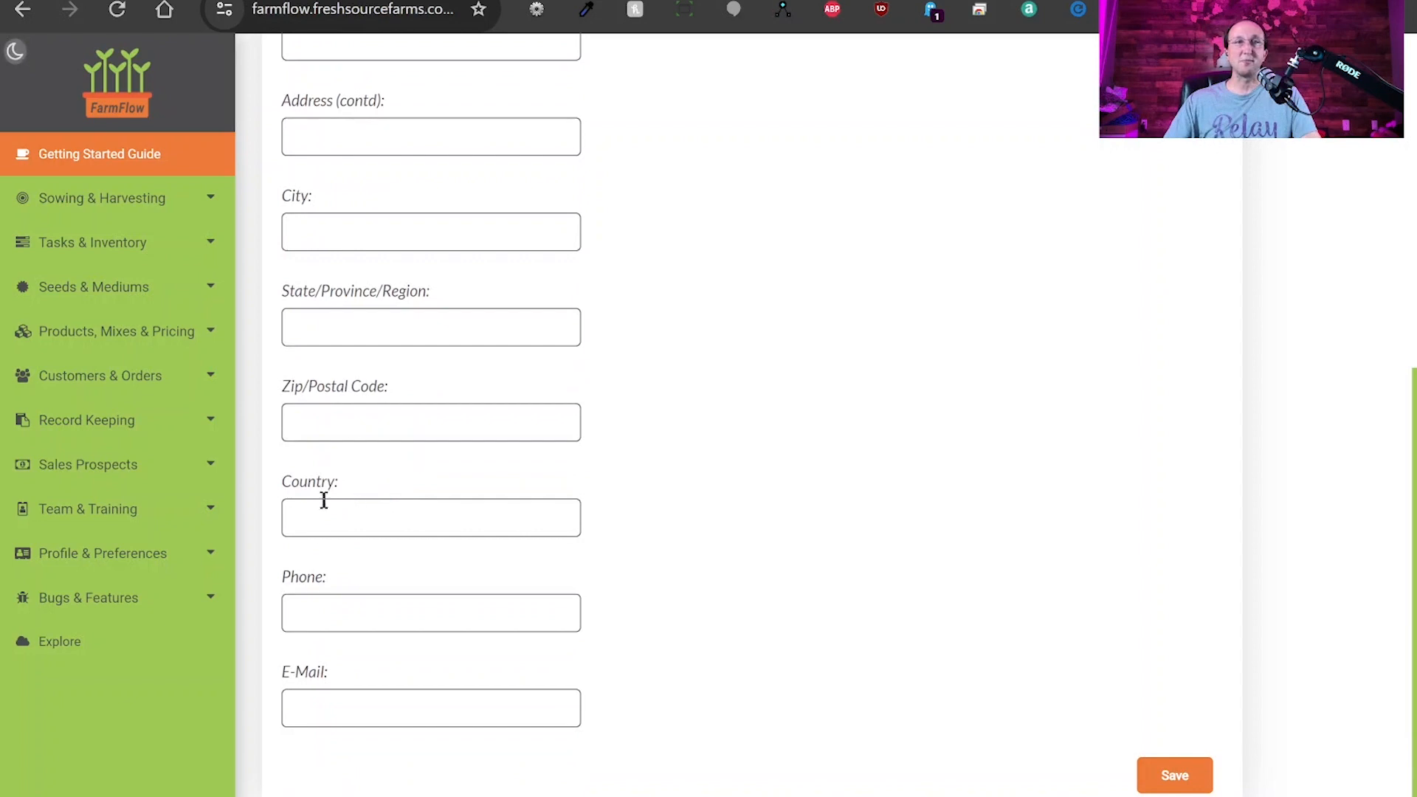
scroll(458, 511, "up", 6)
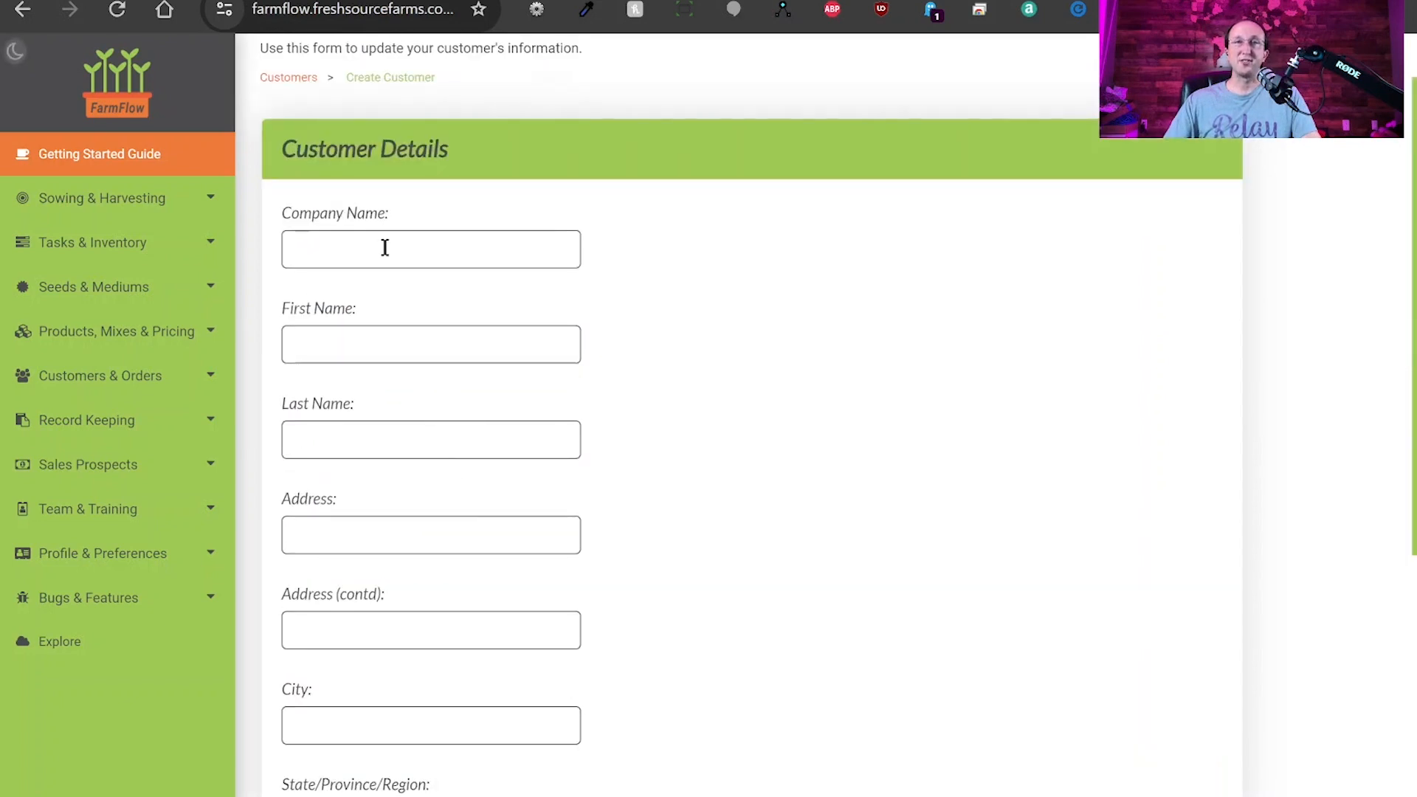
scroll(614, 334, "down", 5)
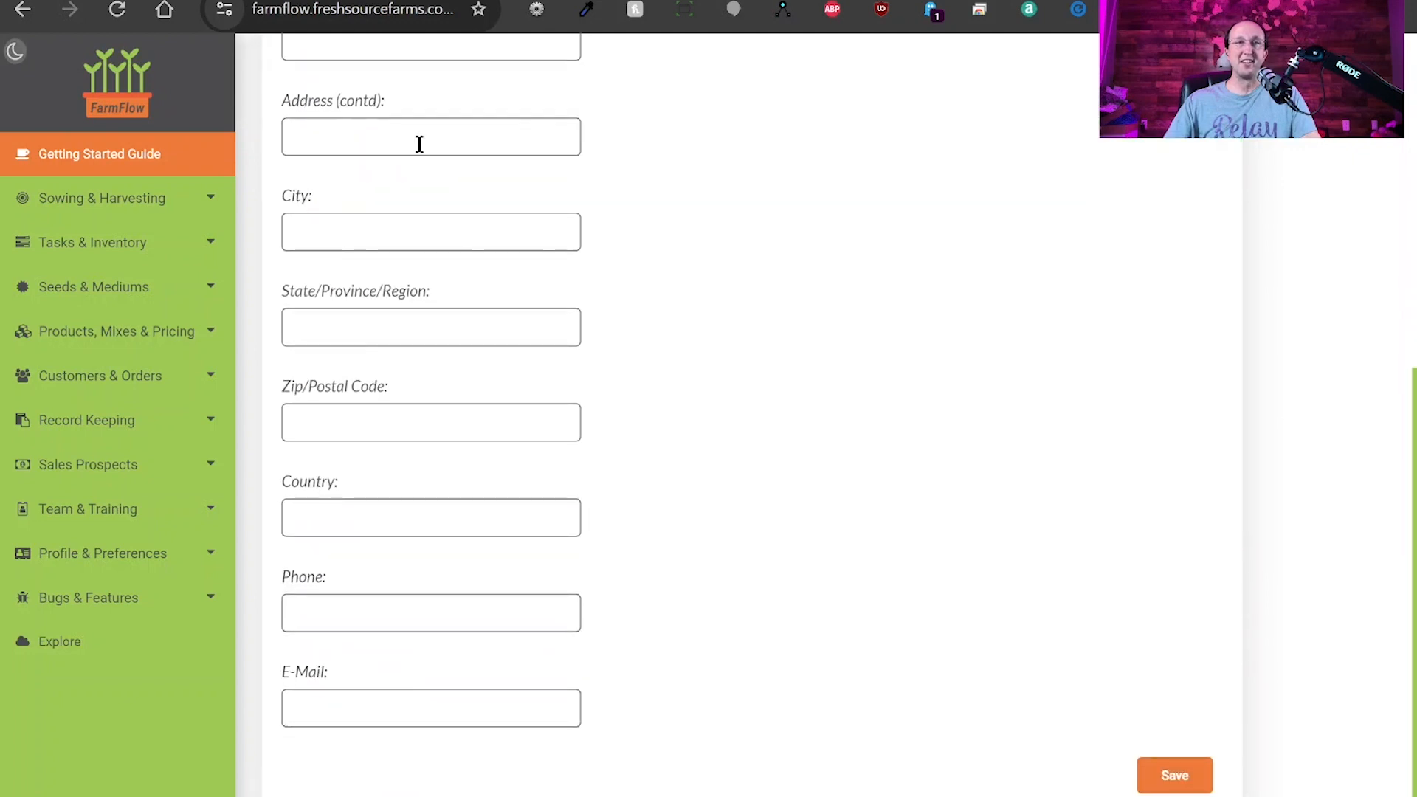
left_click(1177, 776)
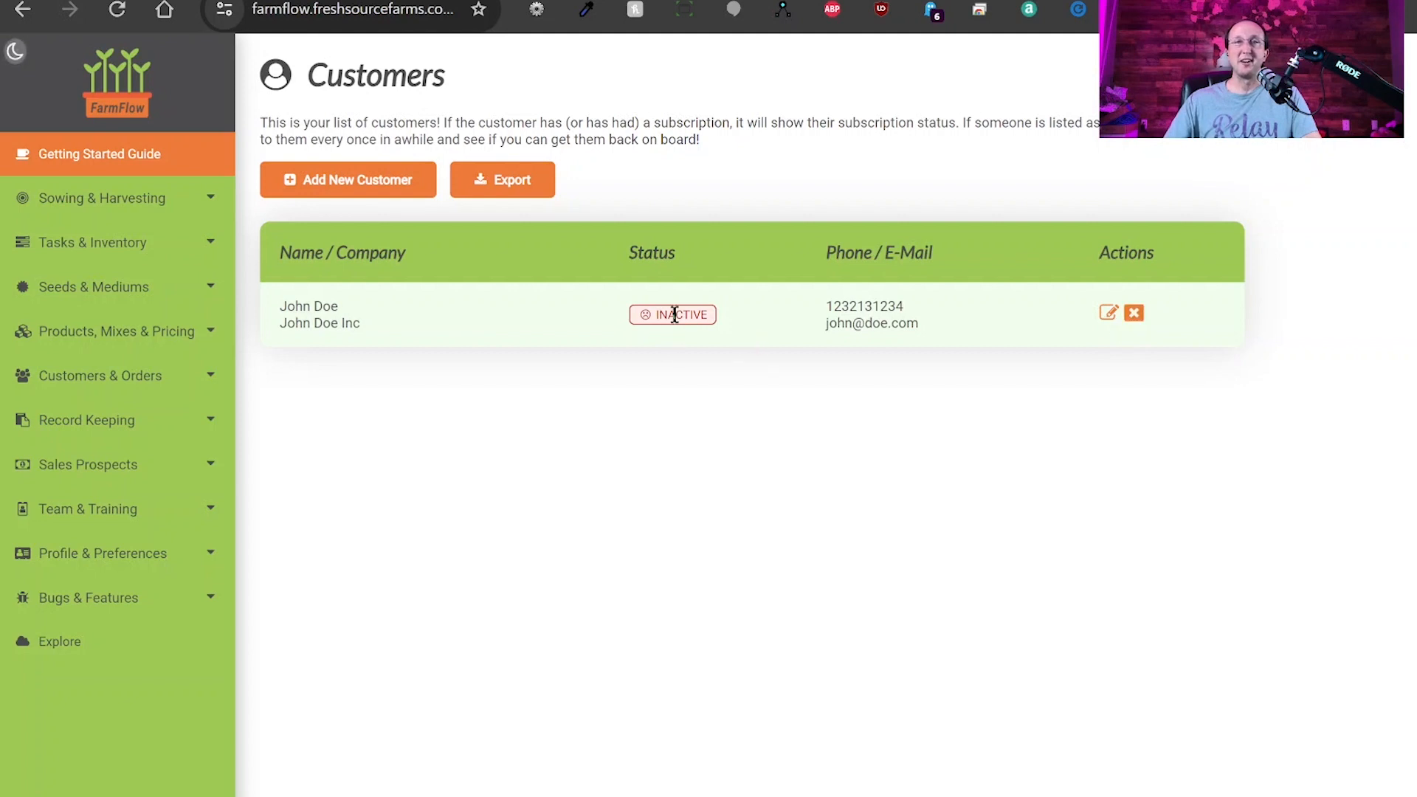
Highlight the new customer's INACTIVE status badge on the Customers list.
double_click(674, 315)
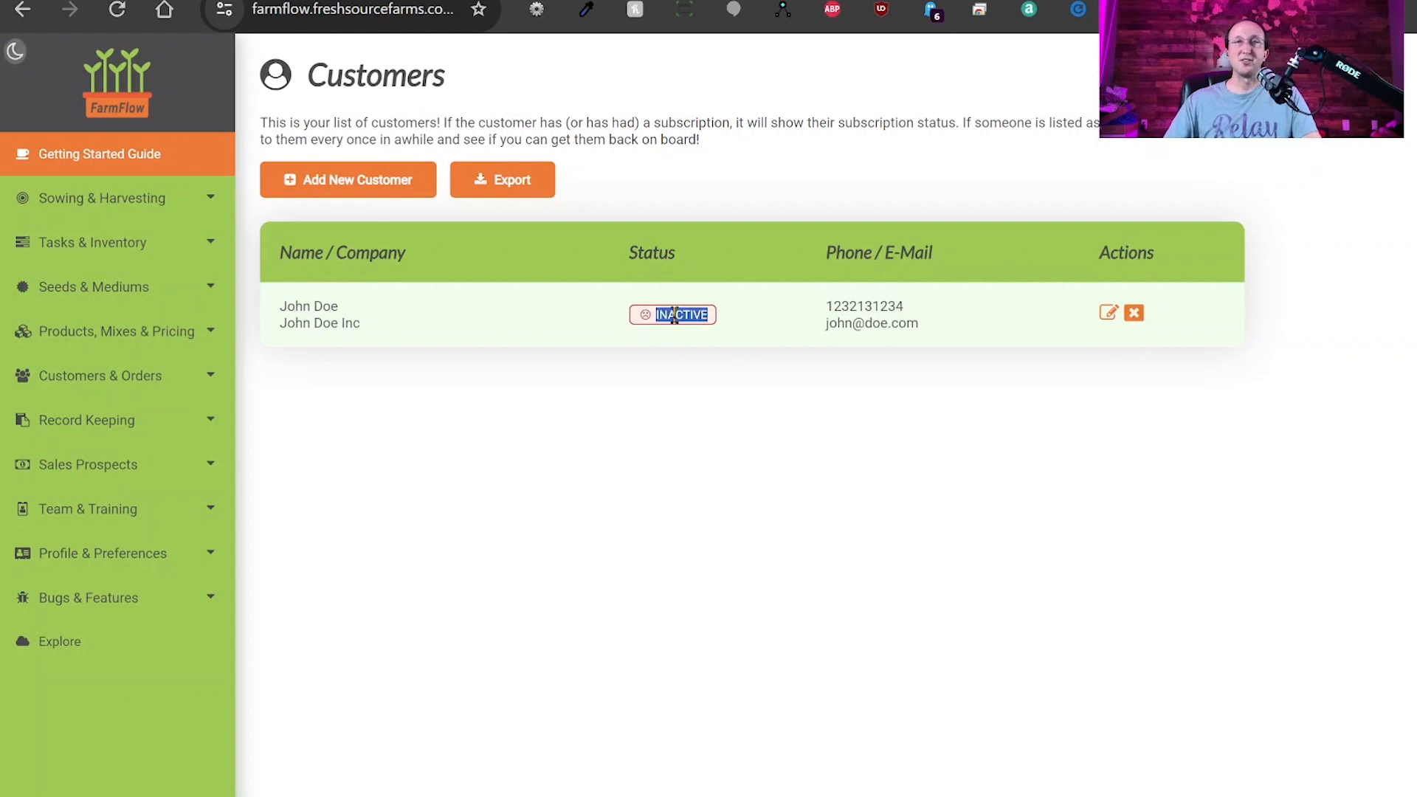
left_click(728, 380)
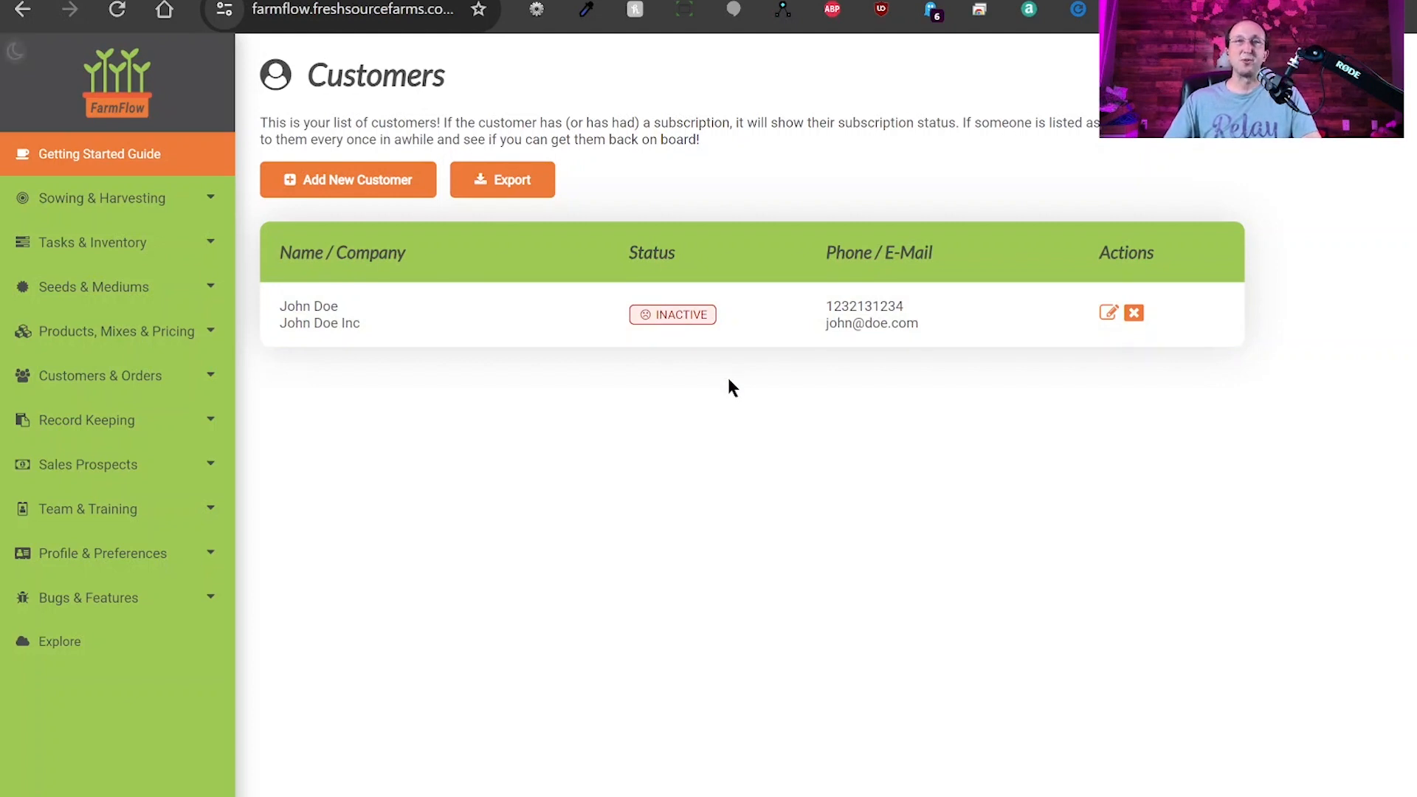
double_click(673, 313)
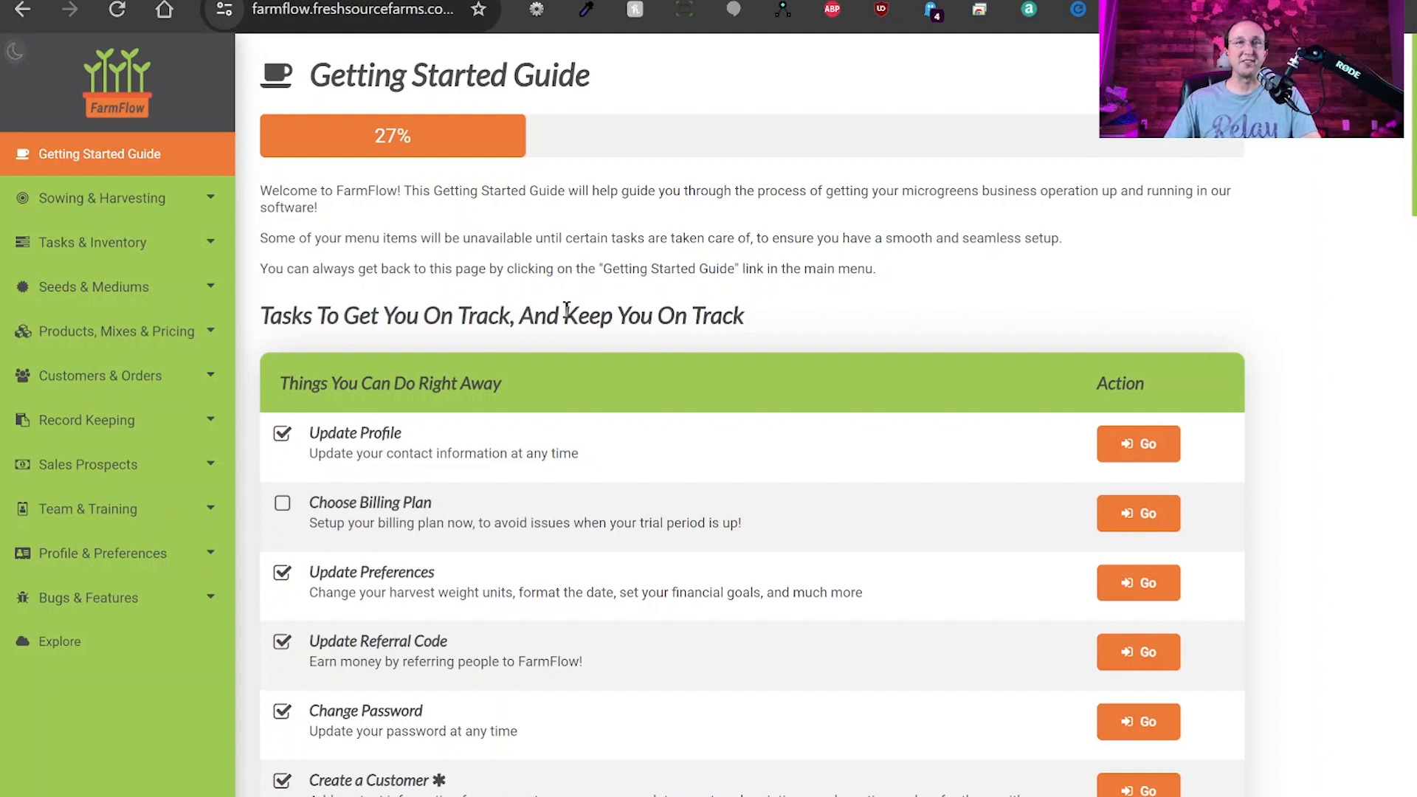
Go to Customers & Orders > Recurring Orders and start a new recurring order.
left_click(87, 378)
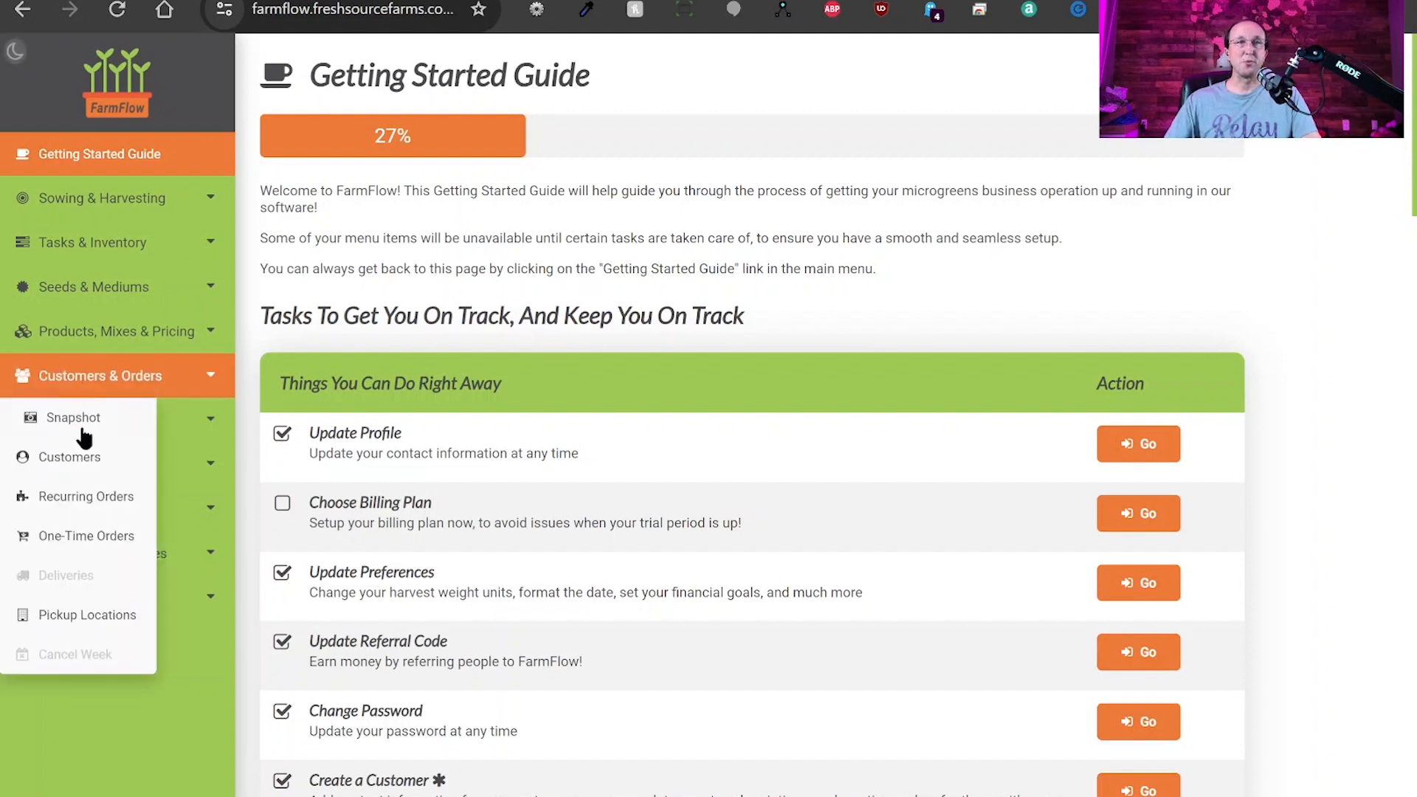
left_click(96, 506)
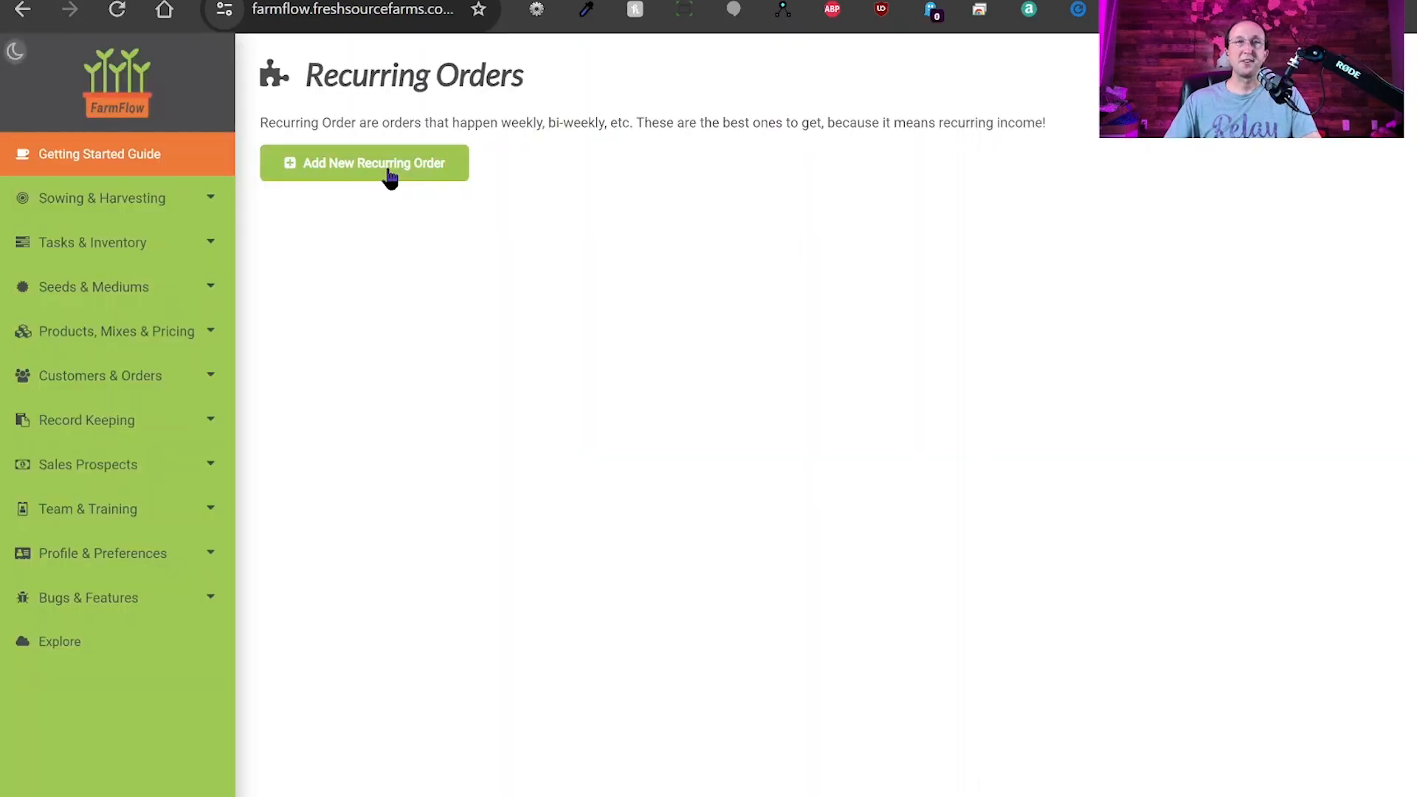
left_click(387, 175)
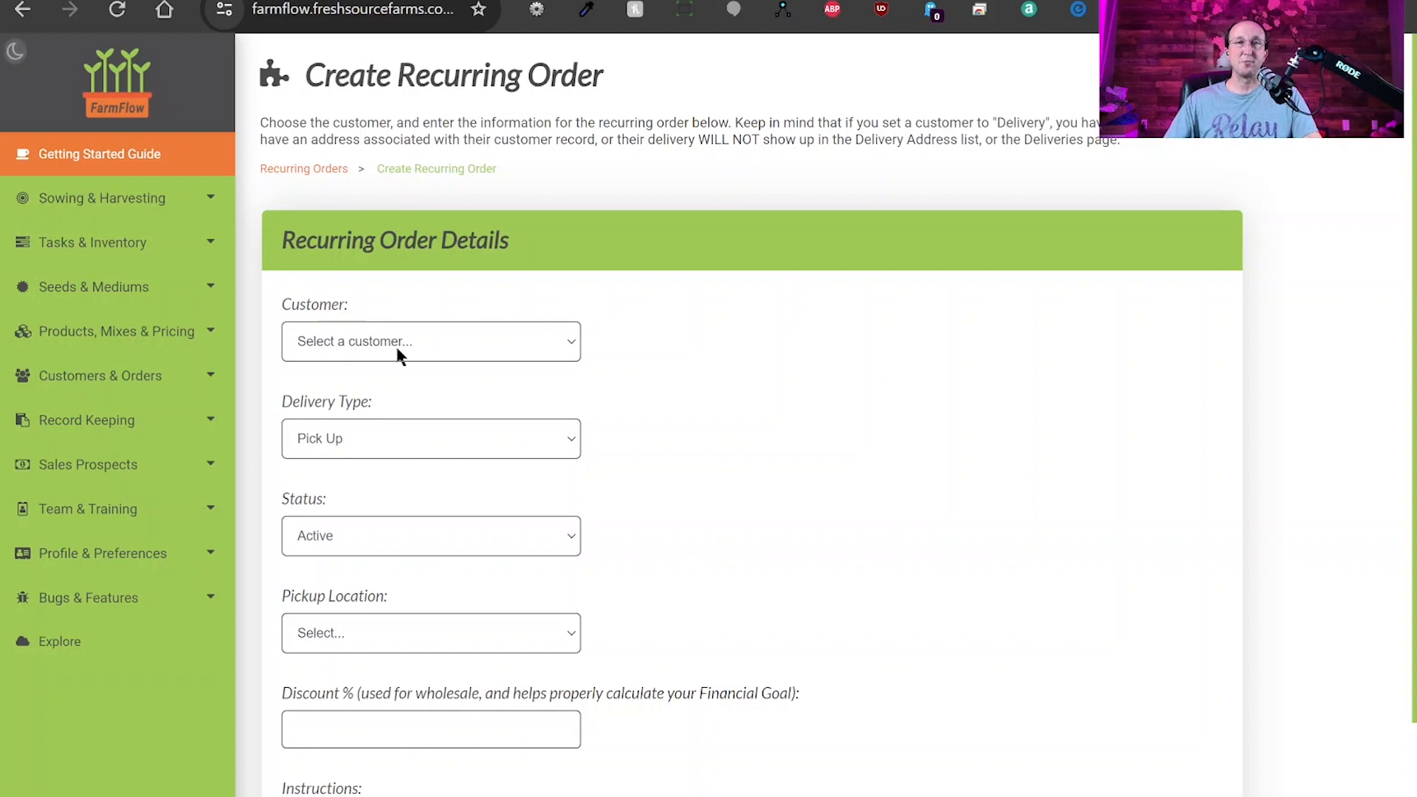
Pick the sample customer, set delivery type to Delivery, and keep status Active.
left_click(387, 386)
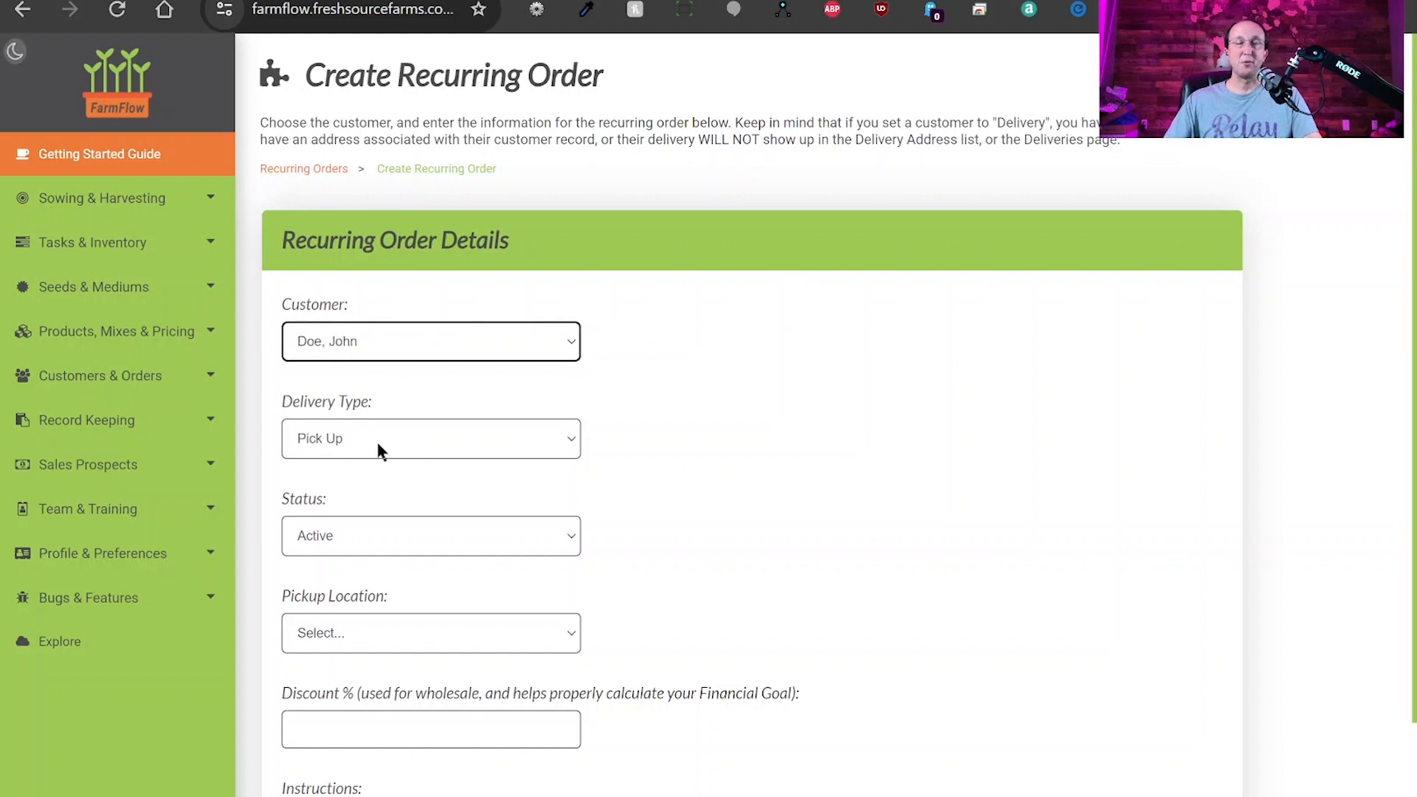
left_click(339, 485)
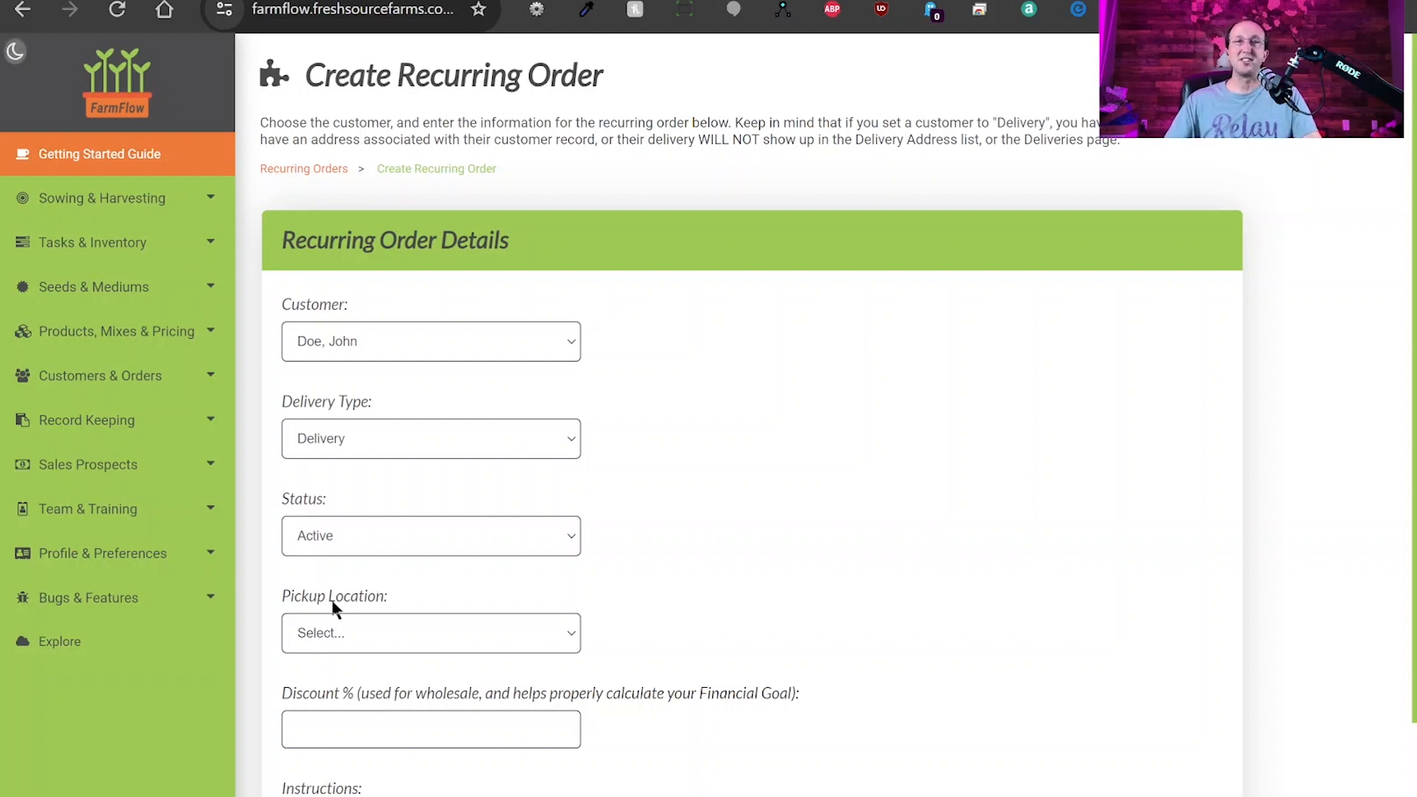
left_click(329, 565)
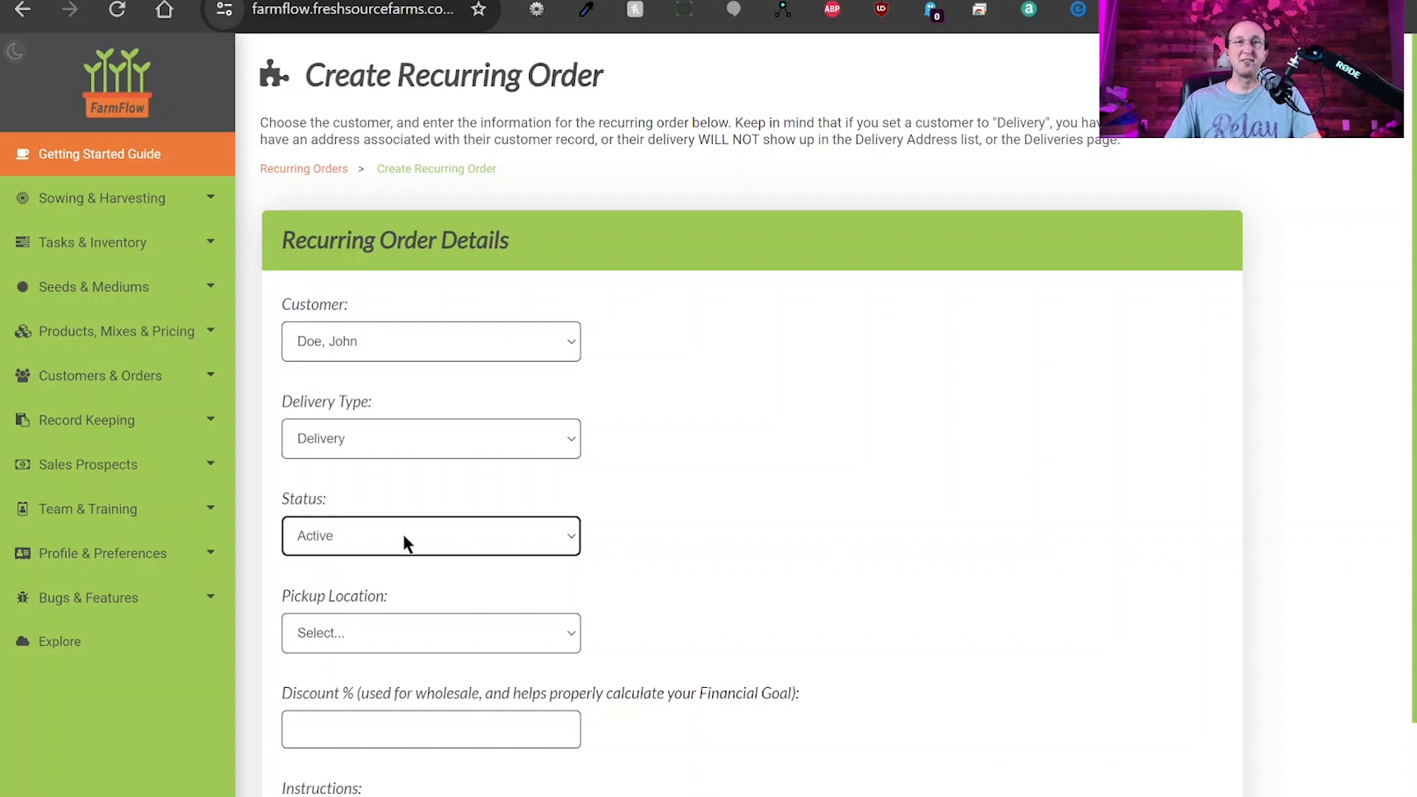
scroll(657, 572, "down", 2)
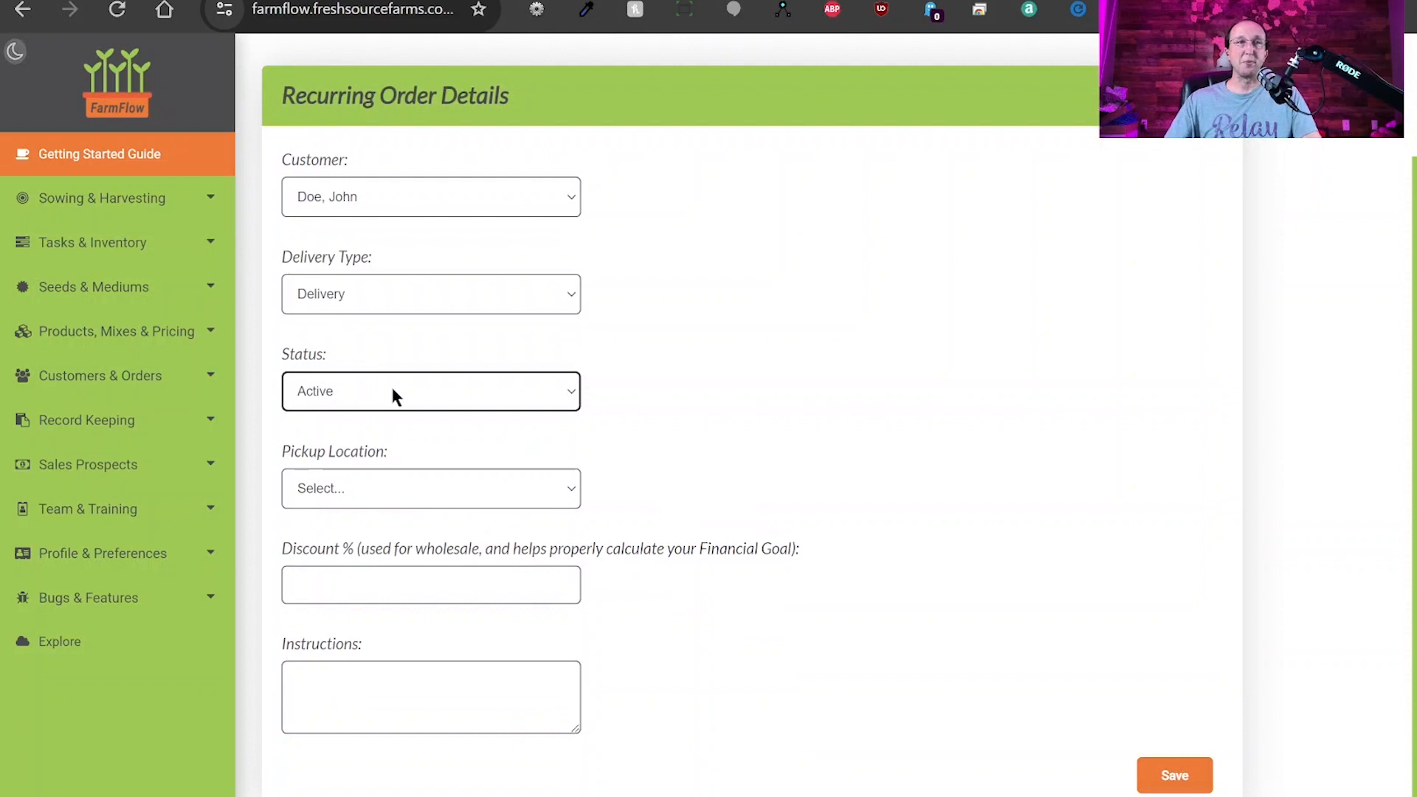
left_click(148, 378)
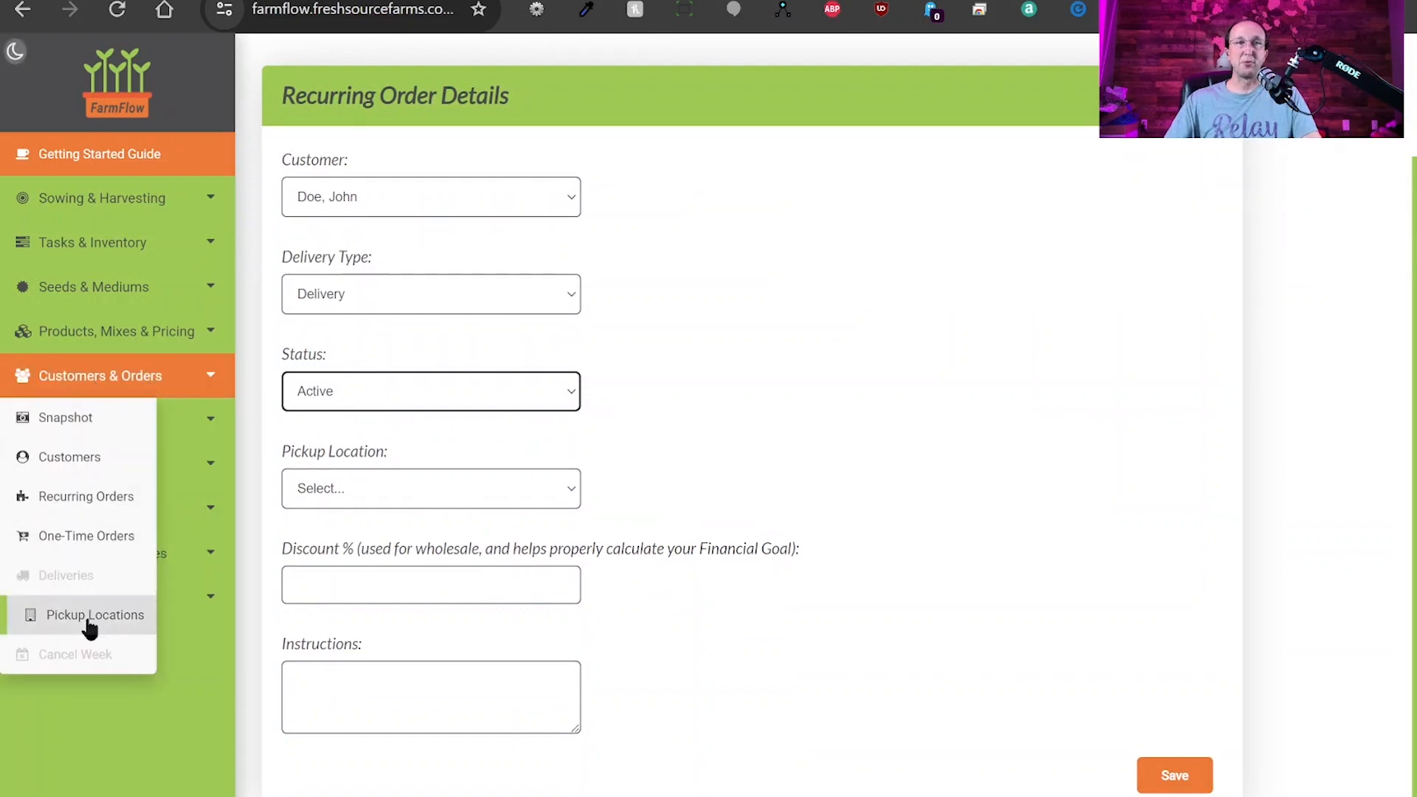
left_click(688, 376)
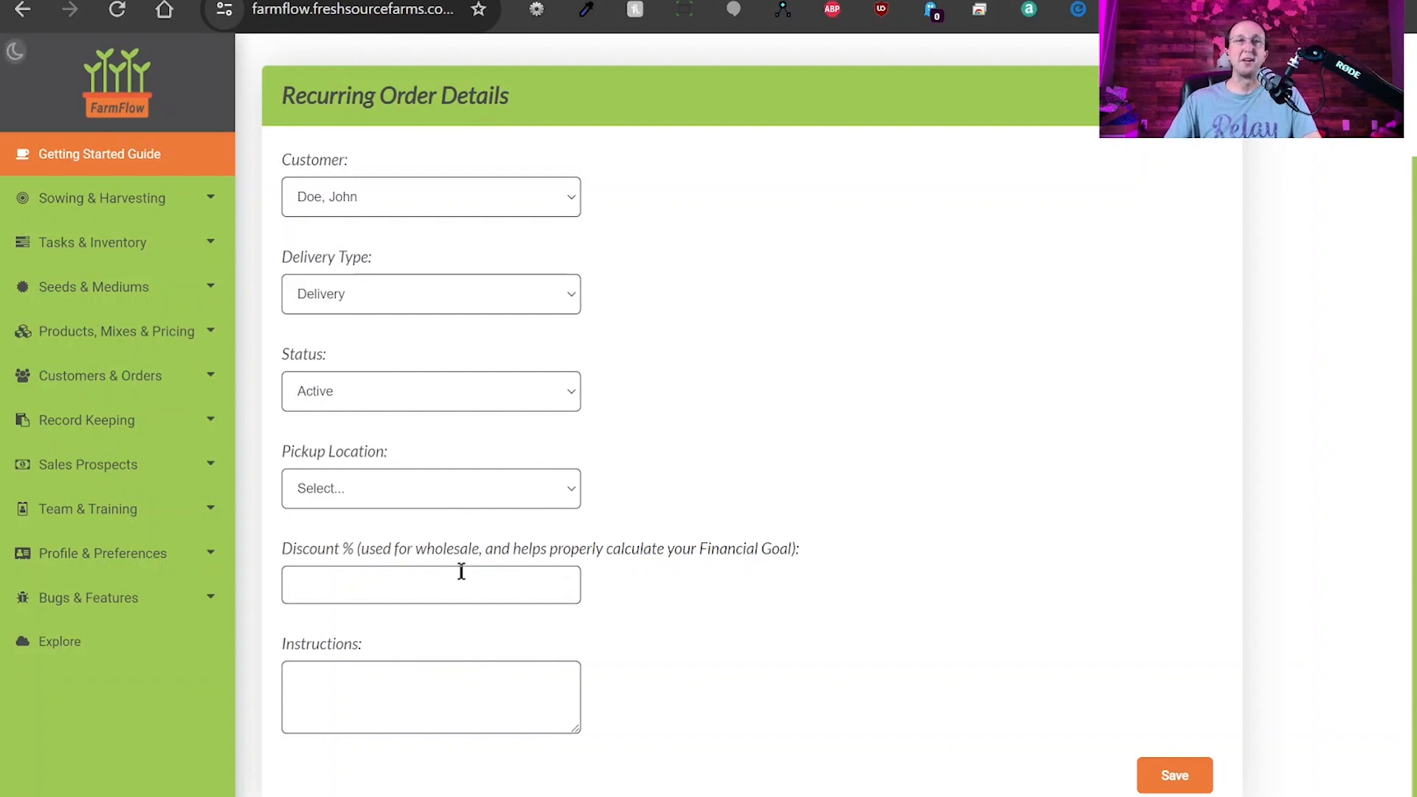
Enter a 50% discount and save the recurring order.
left_click(356, 580)
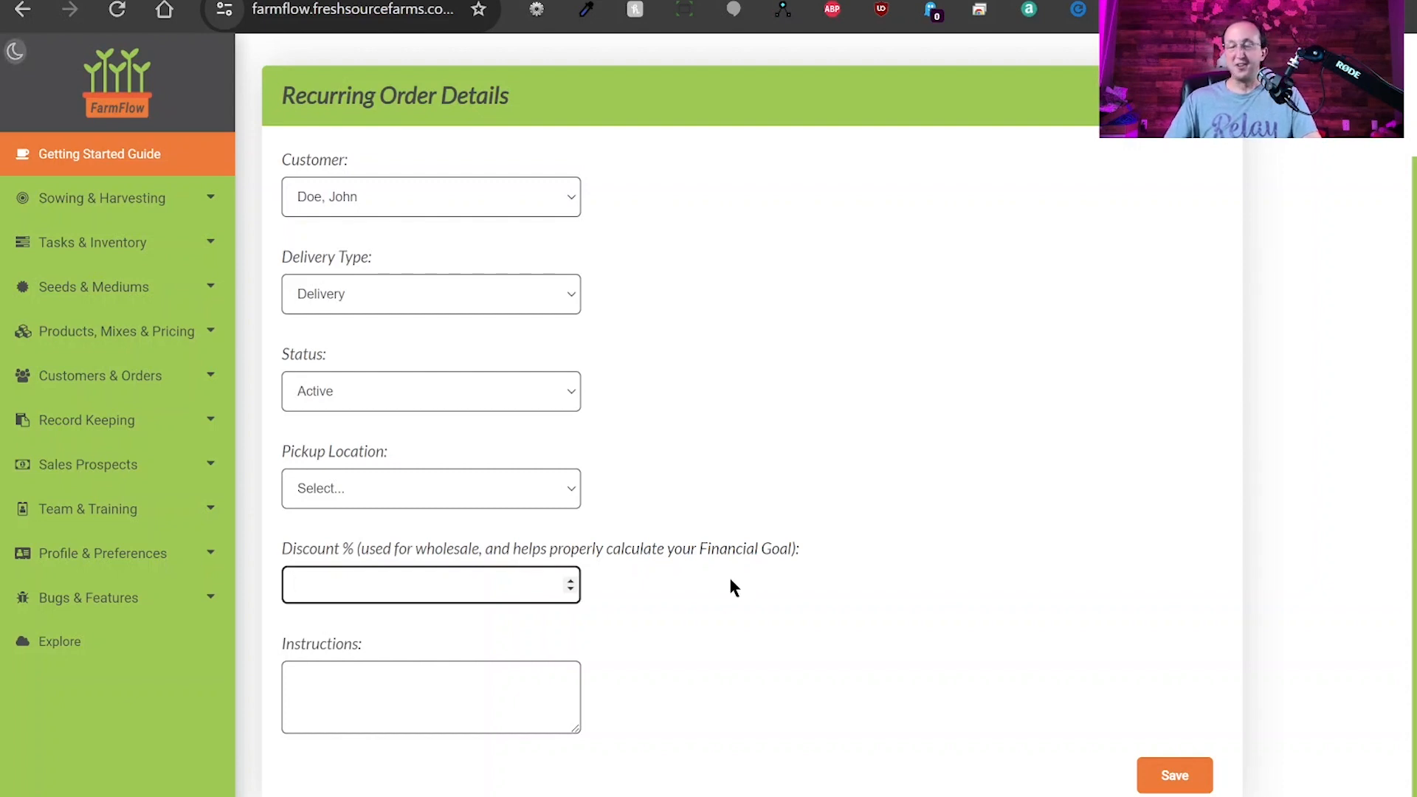
type("50")
left_click(768, 535)
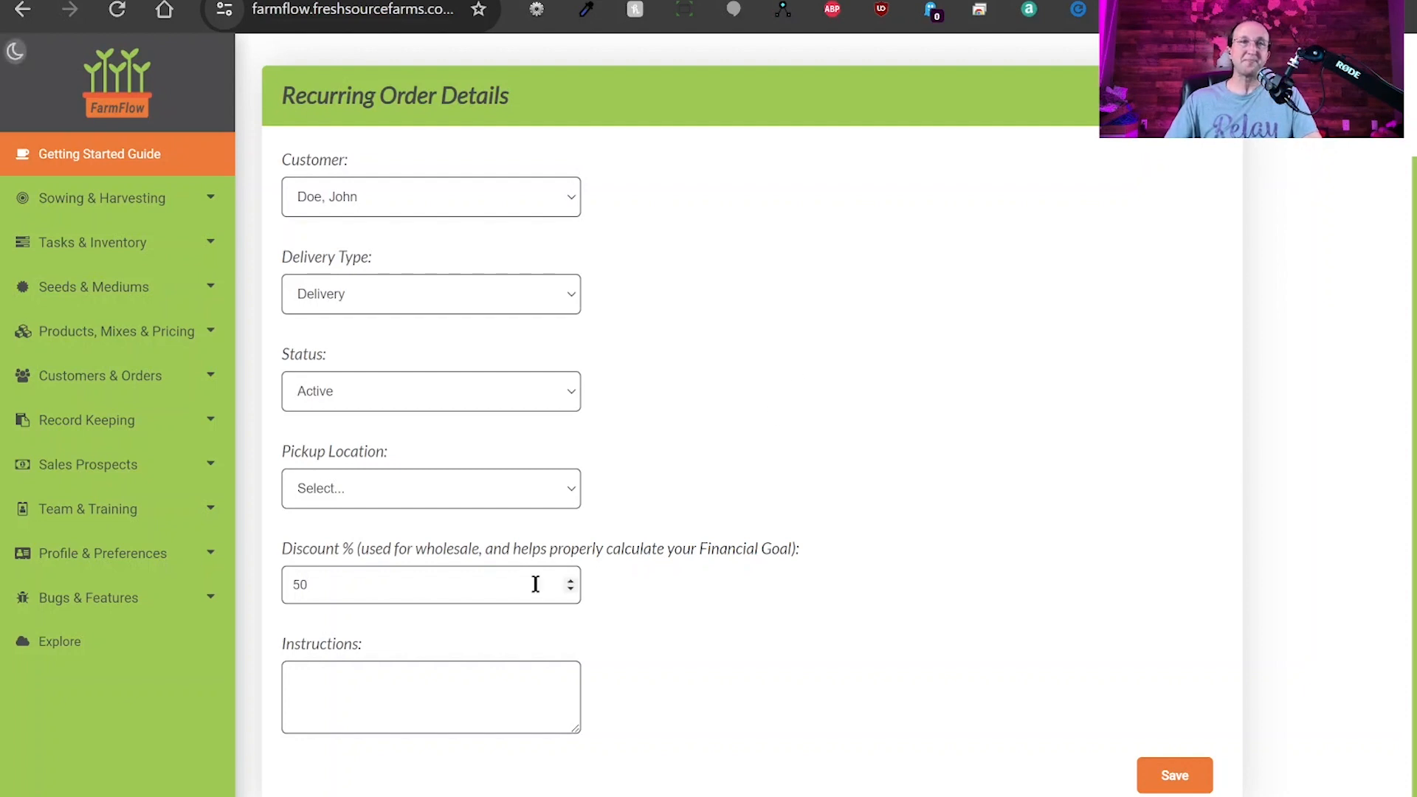
left_click(366, 690)
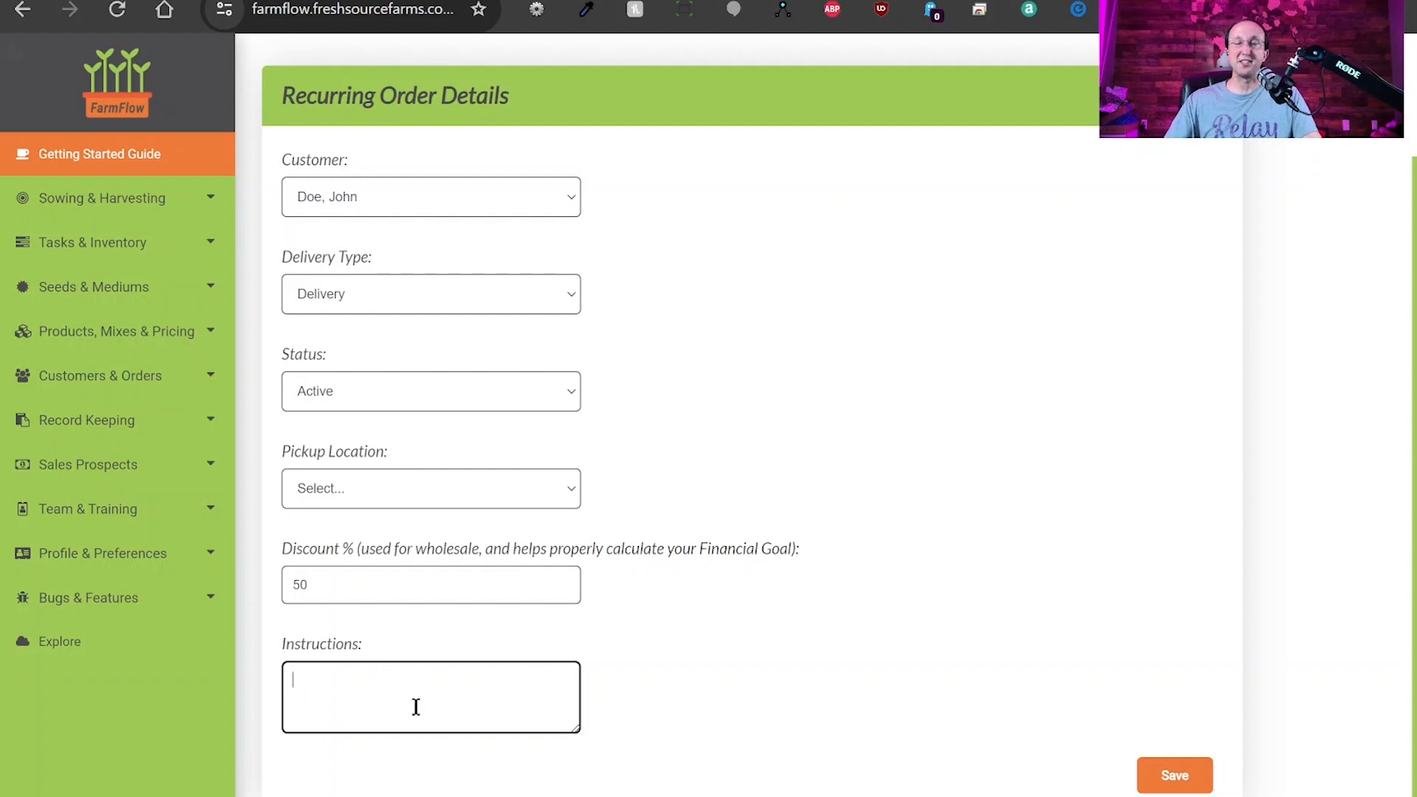
left_click(1175, 777)
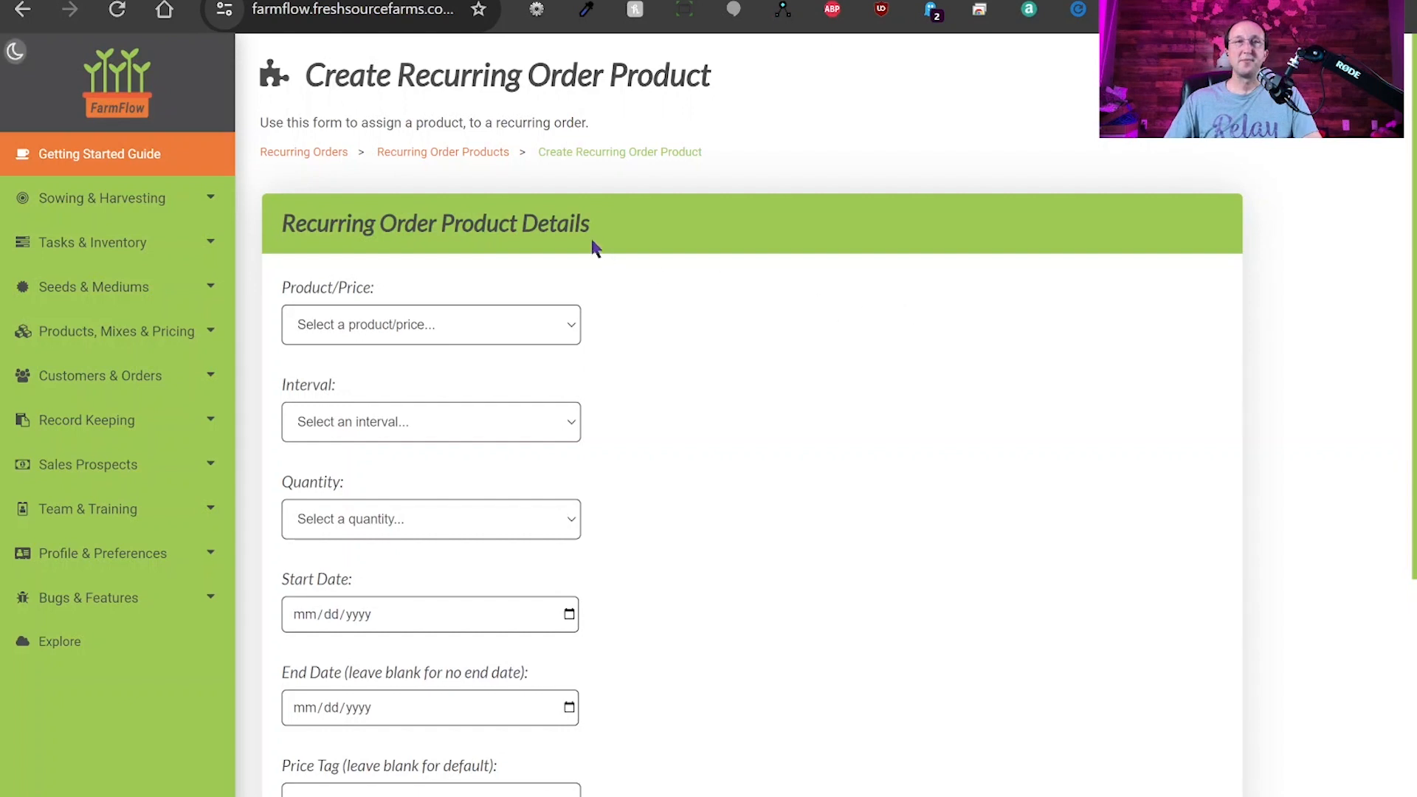
Select Broccoli - $6 (2.00 oz) as the order's product.
left_click_drag(292, 224, 581, 224)
left_click(652, 220)
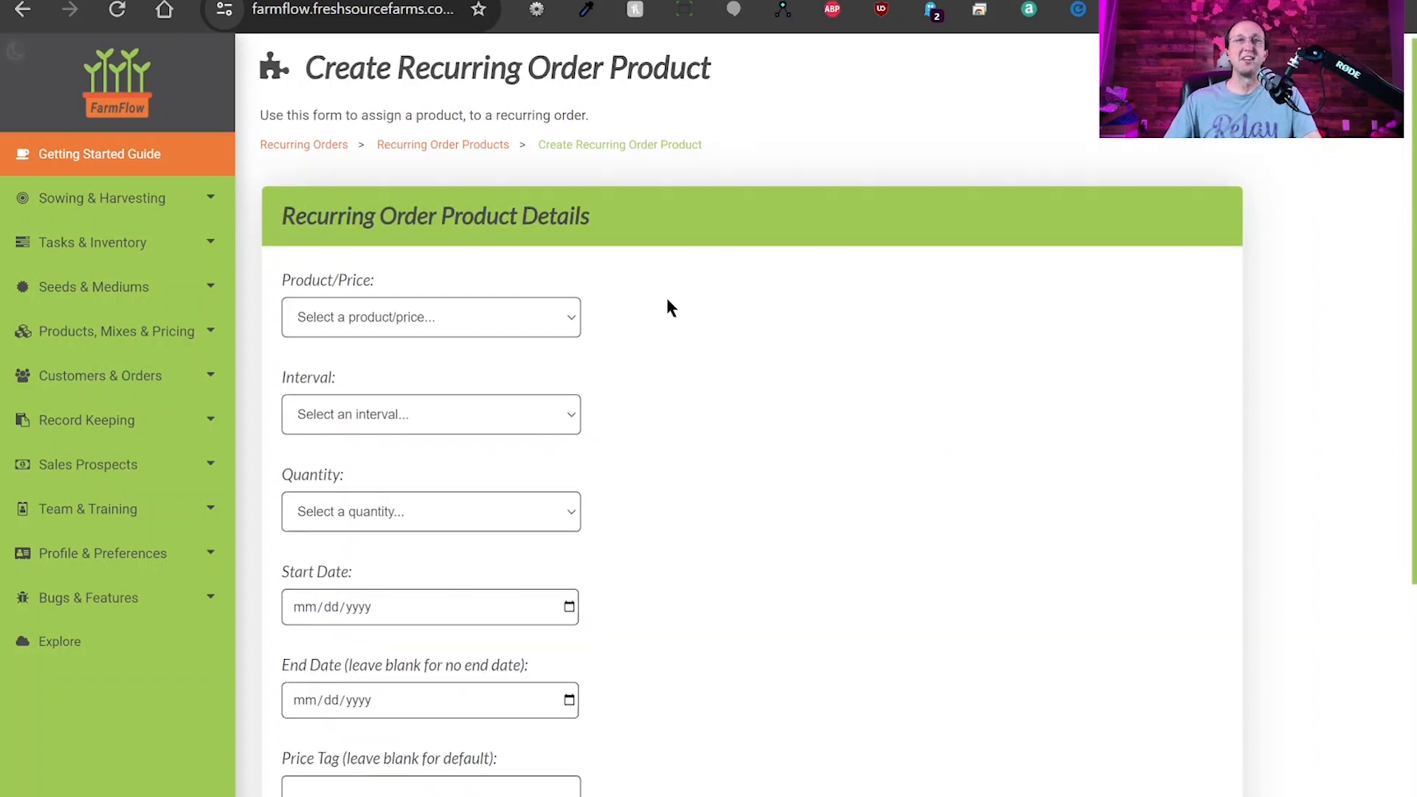
scroll(665, 295, "down", 3)
scroll(699, 303, "up", 1)
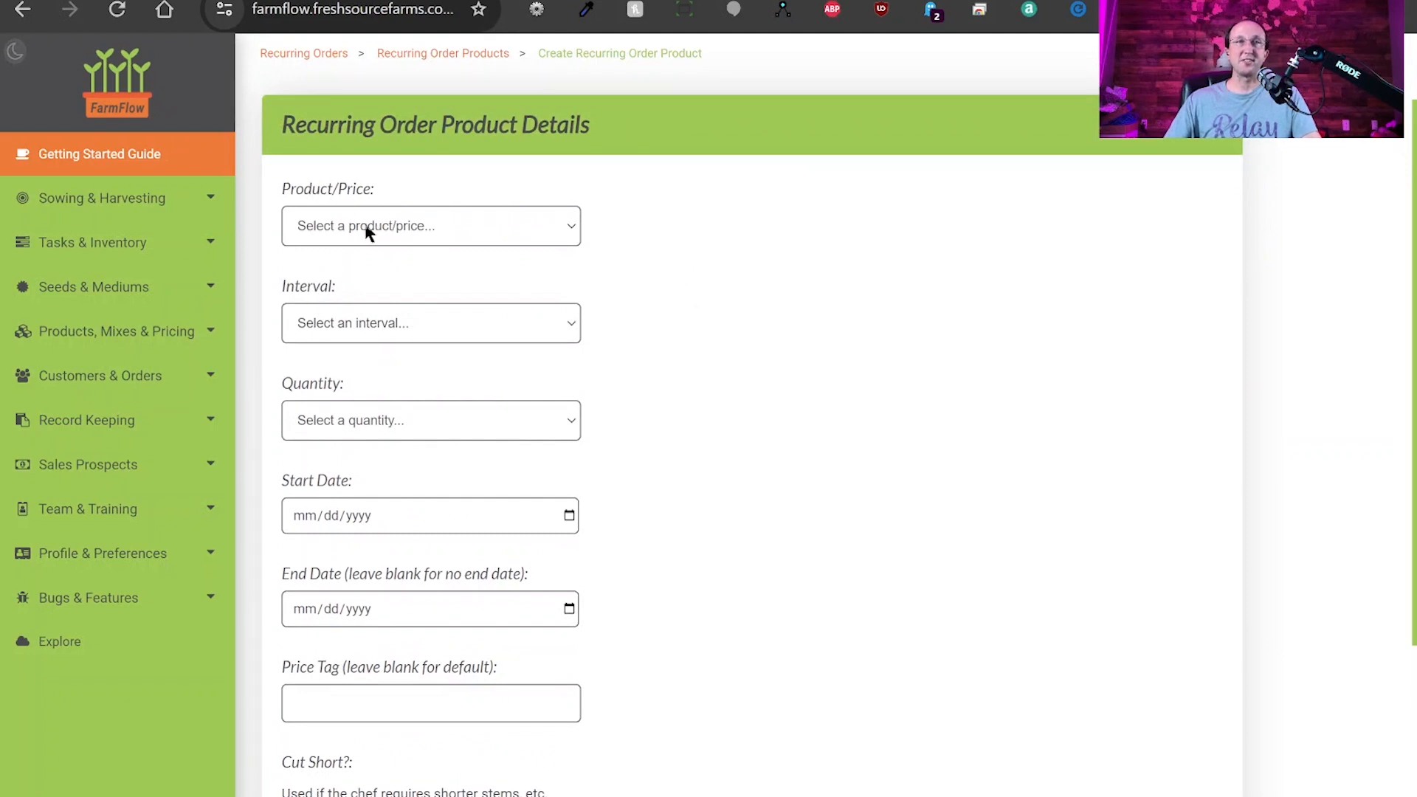
left_click(418, 295)
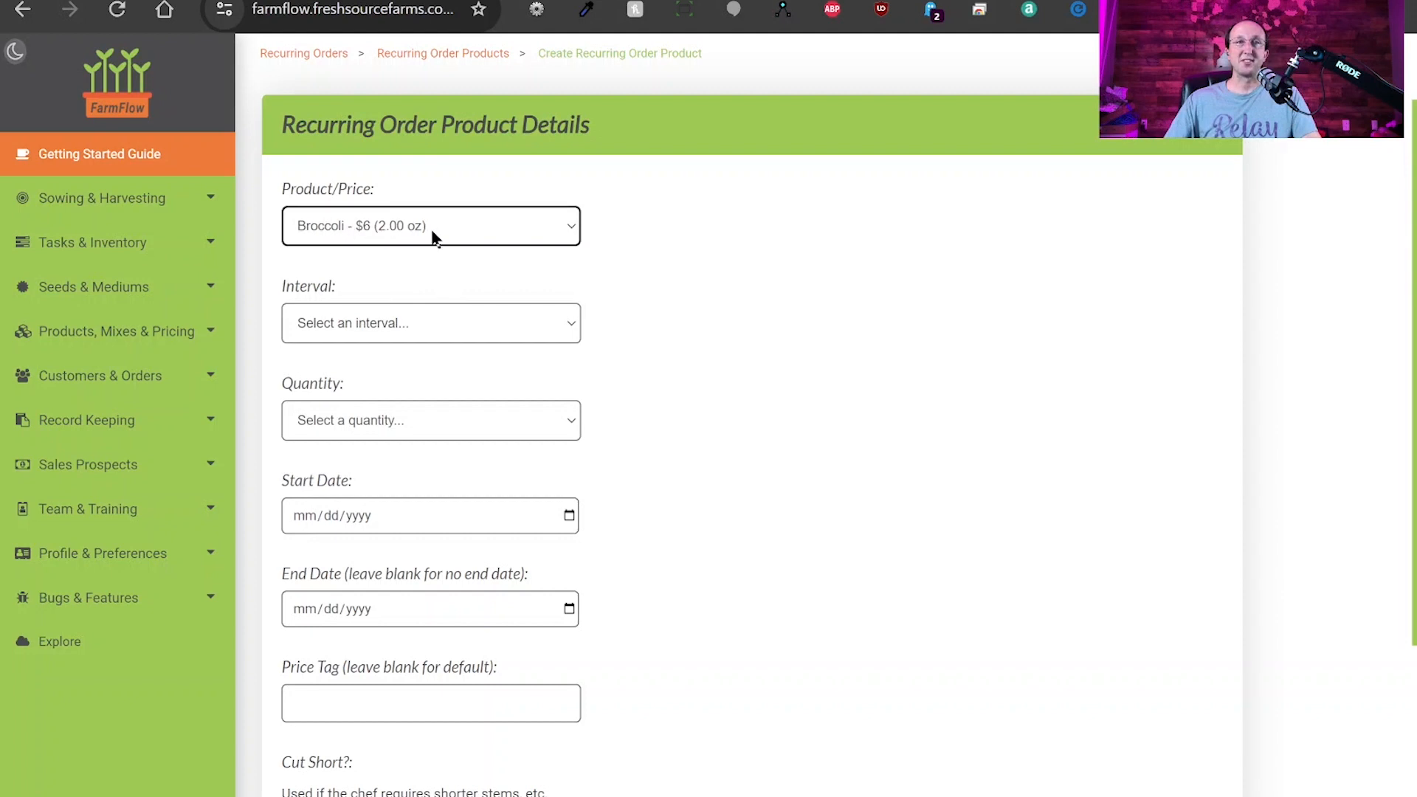
Set interval Weekly, quantity 3, and start date 01/13/2024.
left_click(421, 330)
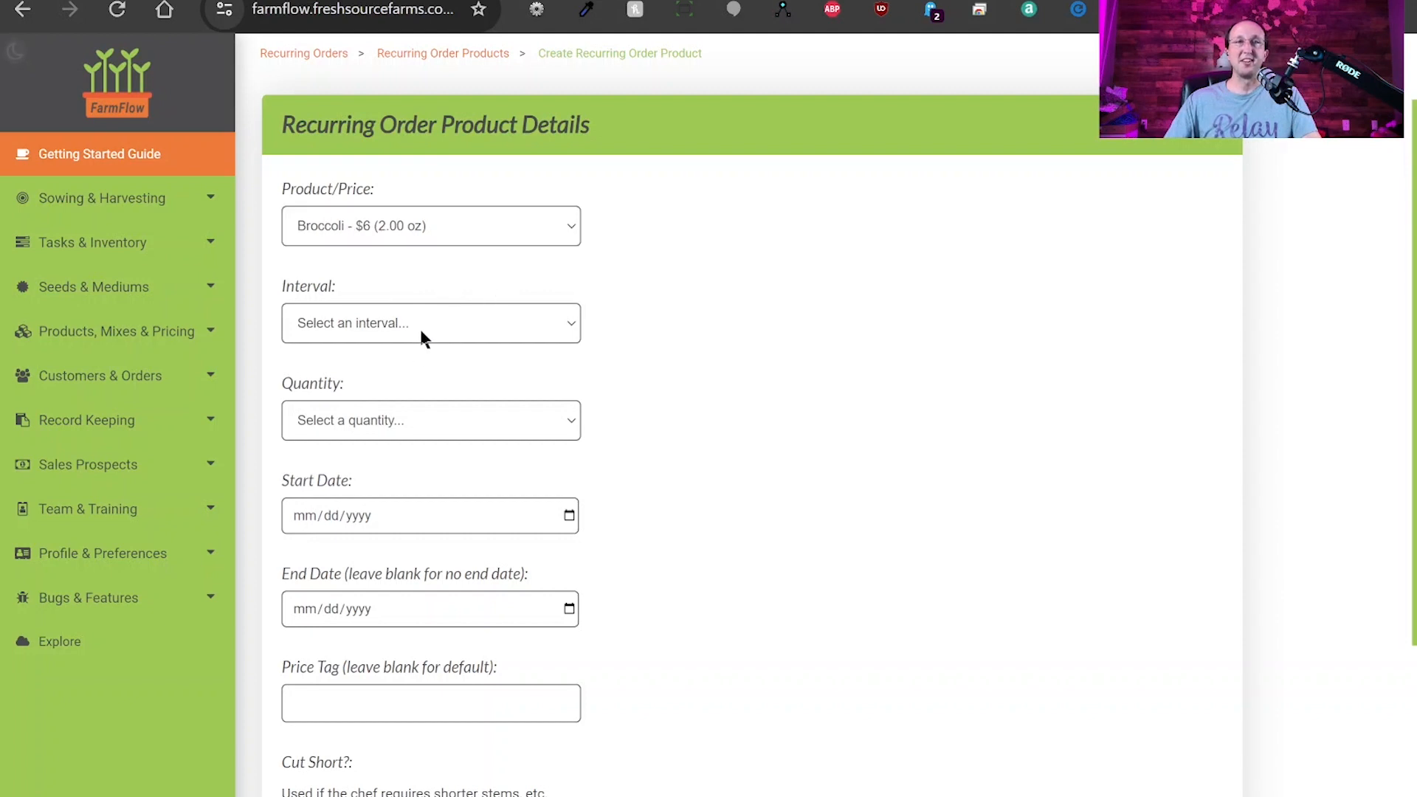
left_click(367, 370)
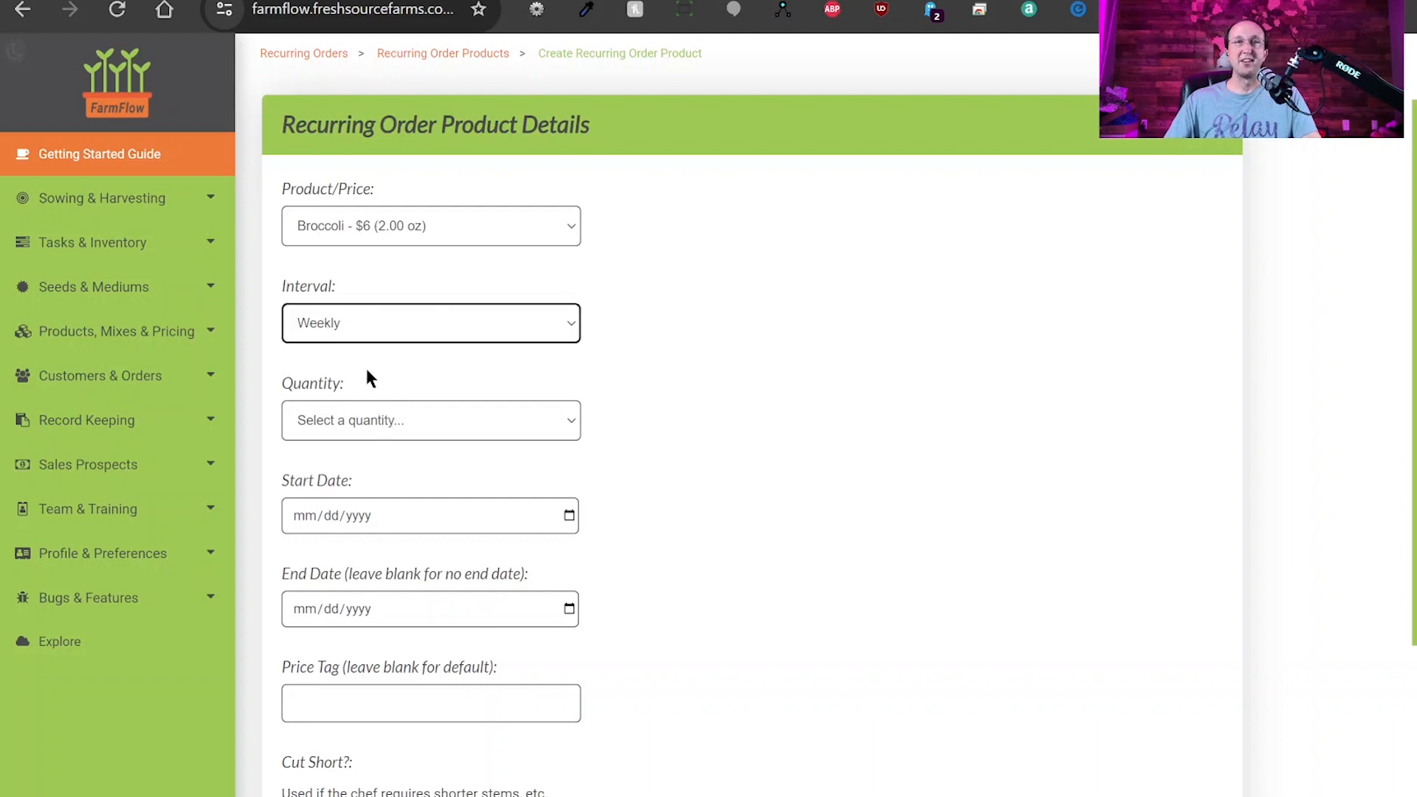
left_click(410, 423)
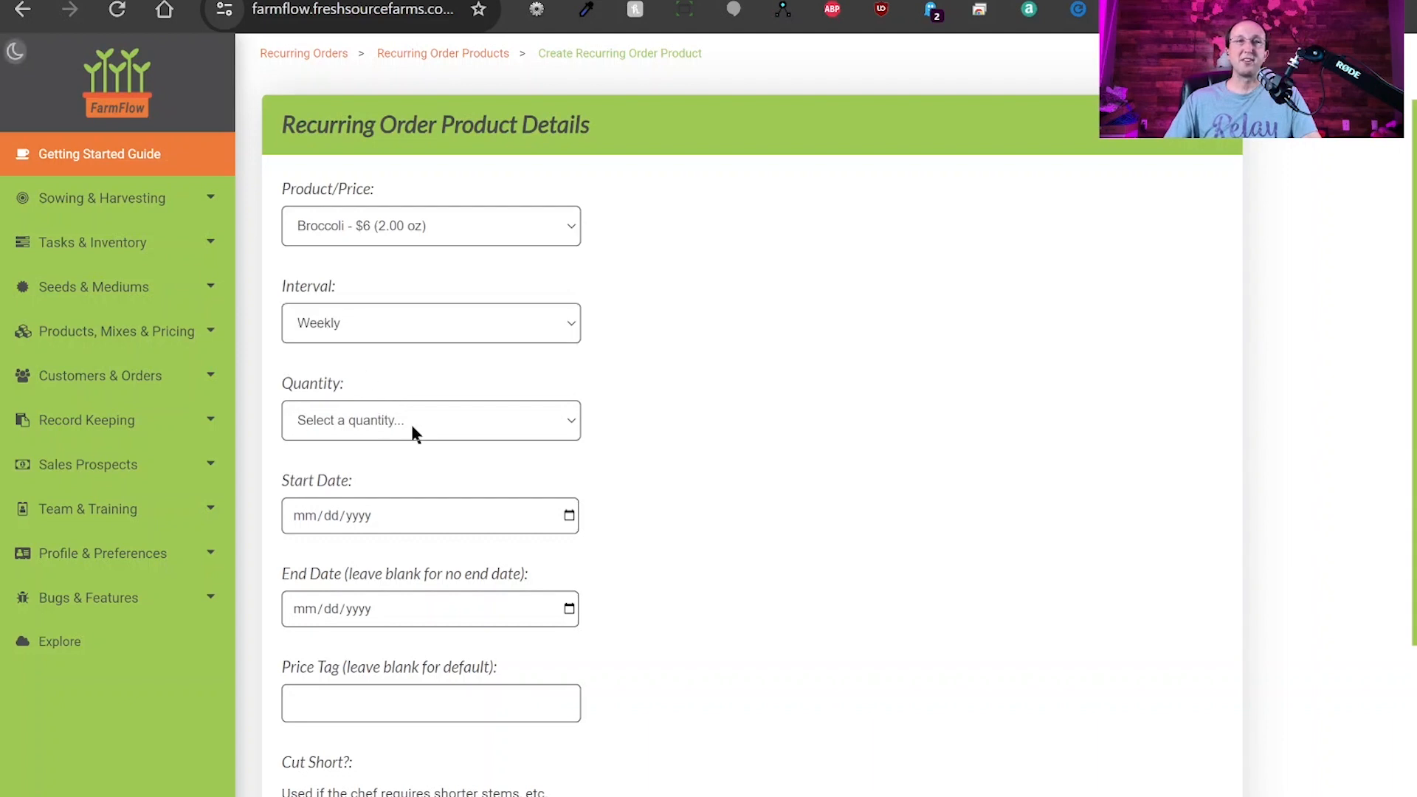
left_click(373, 490)
key("Tab")
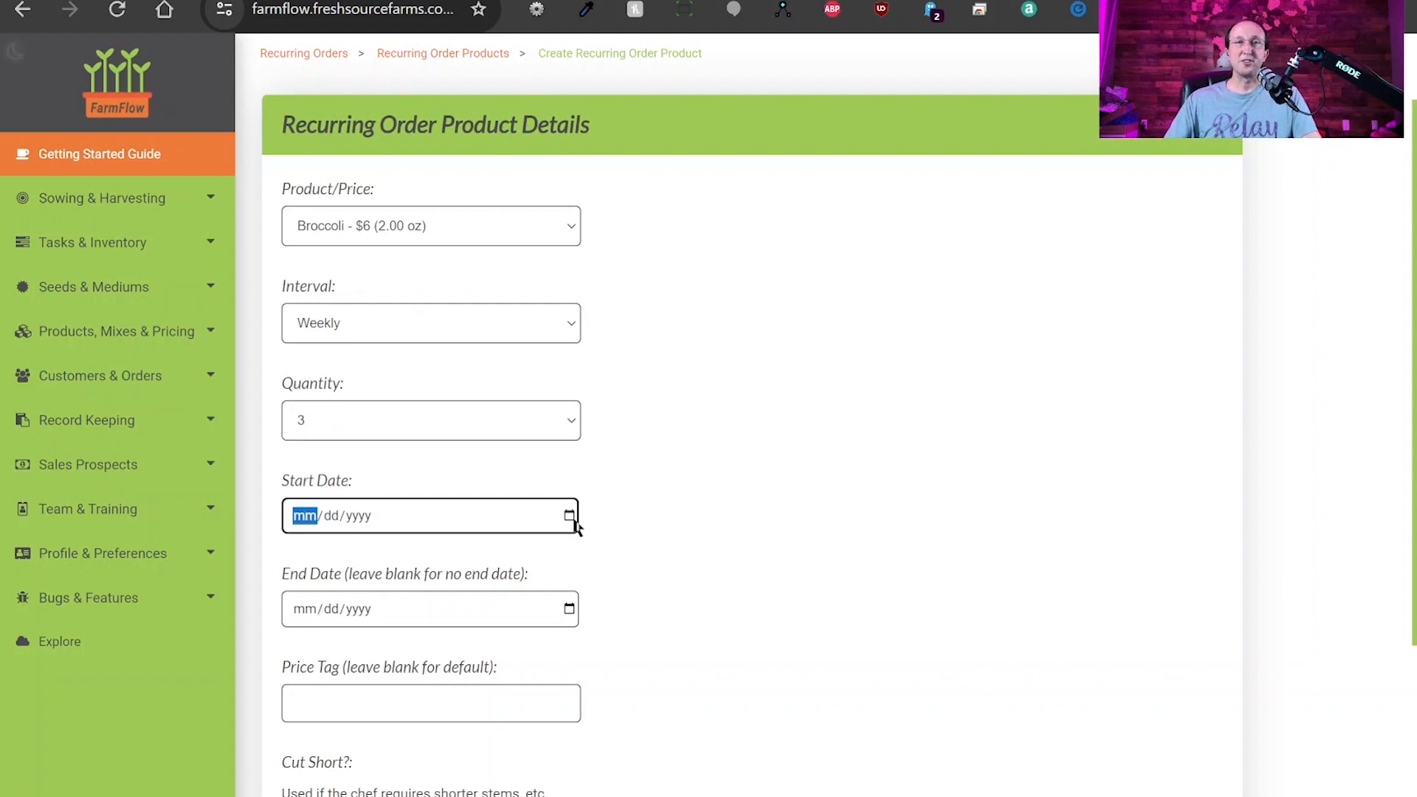
left_click(469, 650)
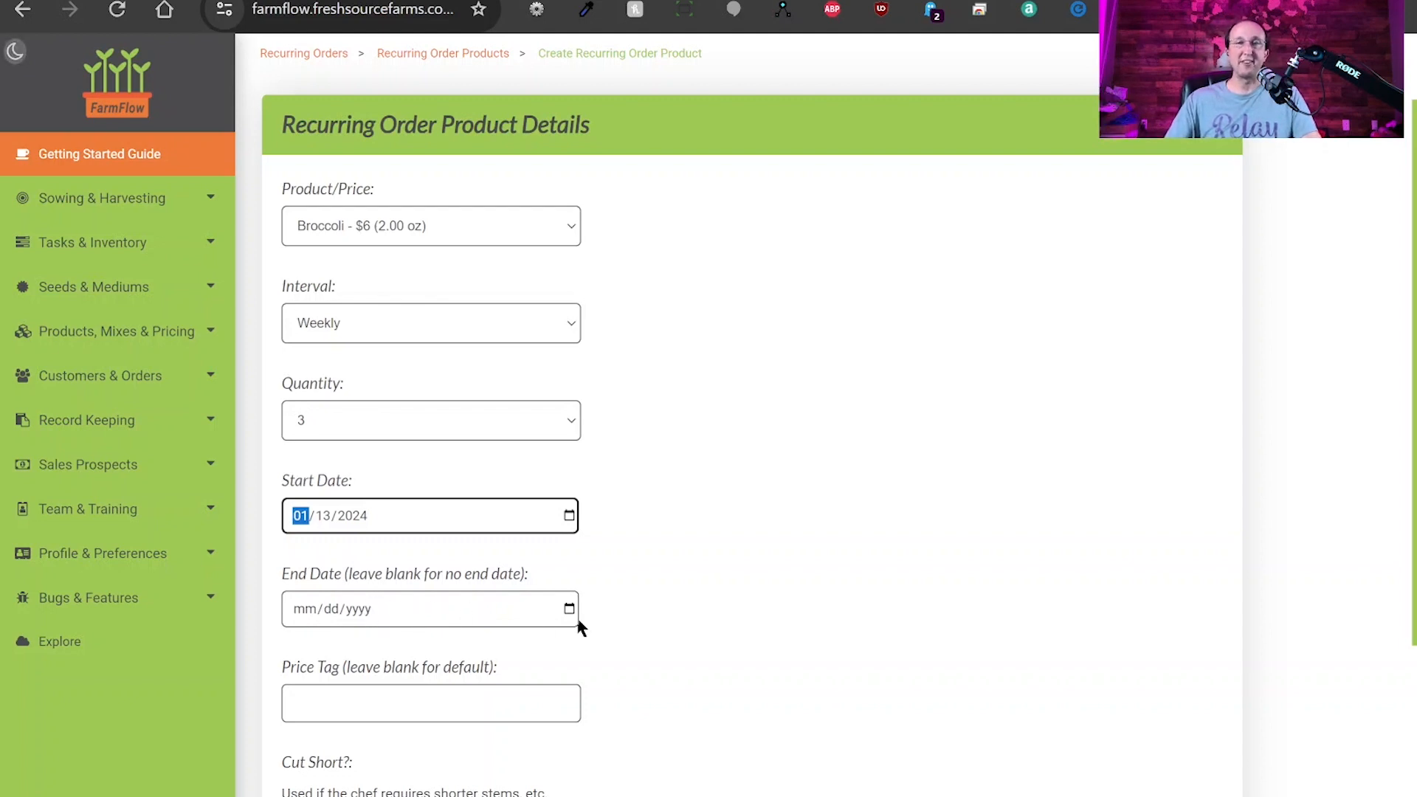
scroll(676, 636, "down", 1)
scroll(679, 644, "down", 1)
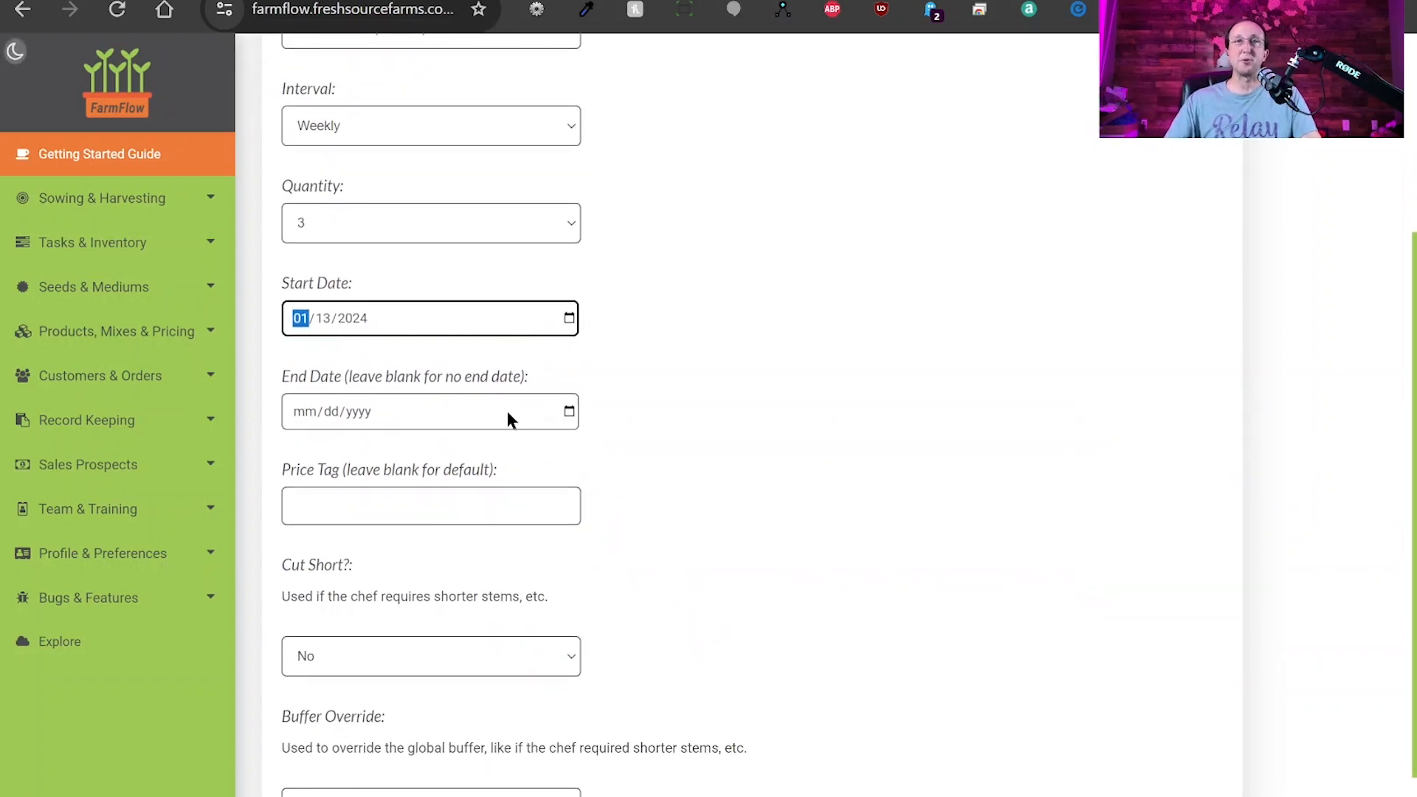
Enter a custom price of 4.99 for the product.
left_click(372, 500)
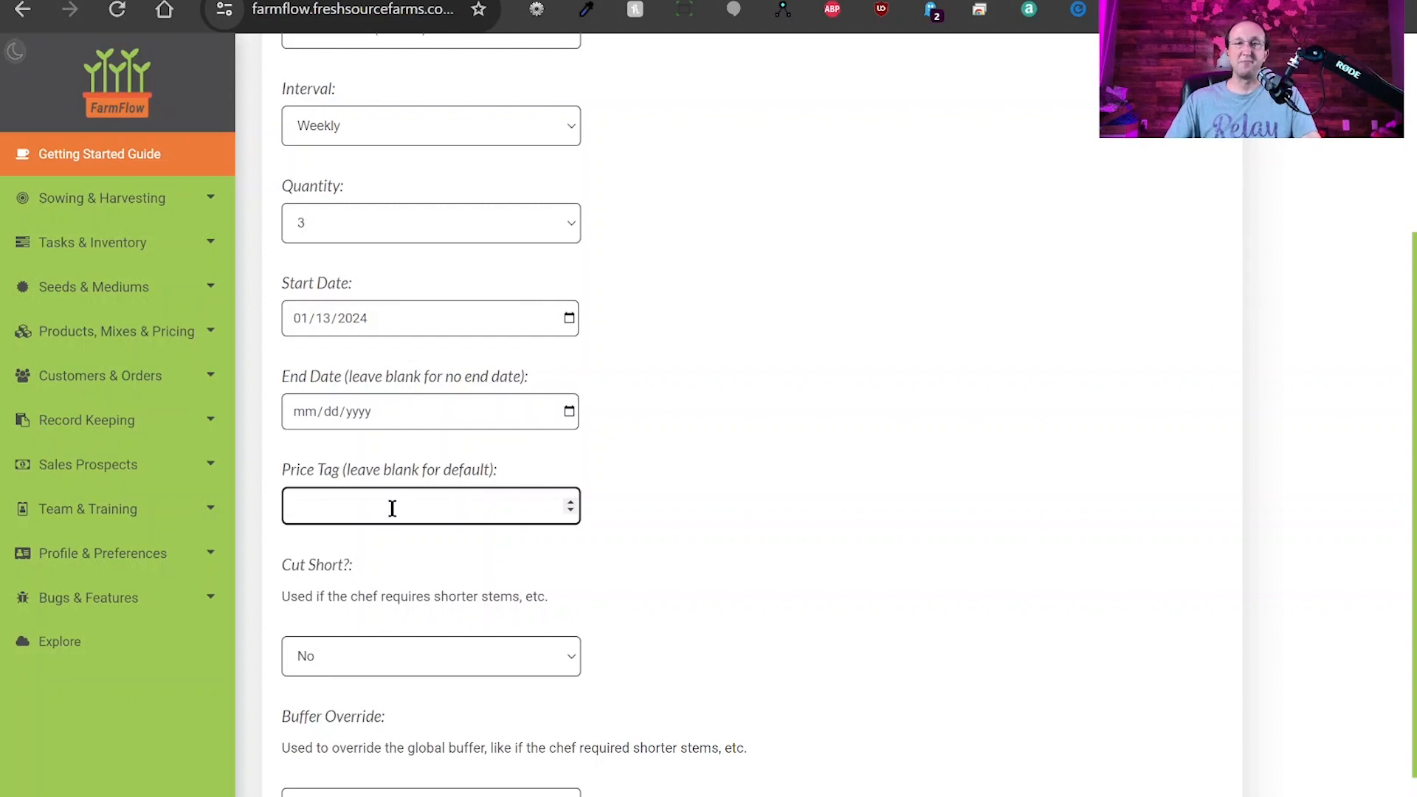
type("4.99")
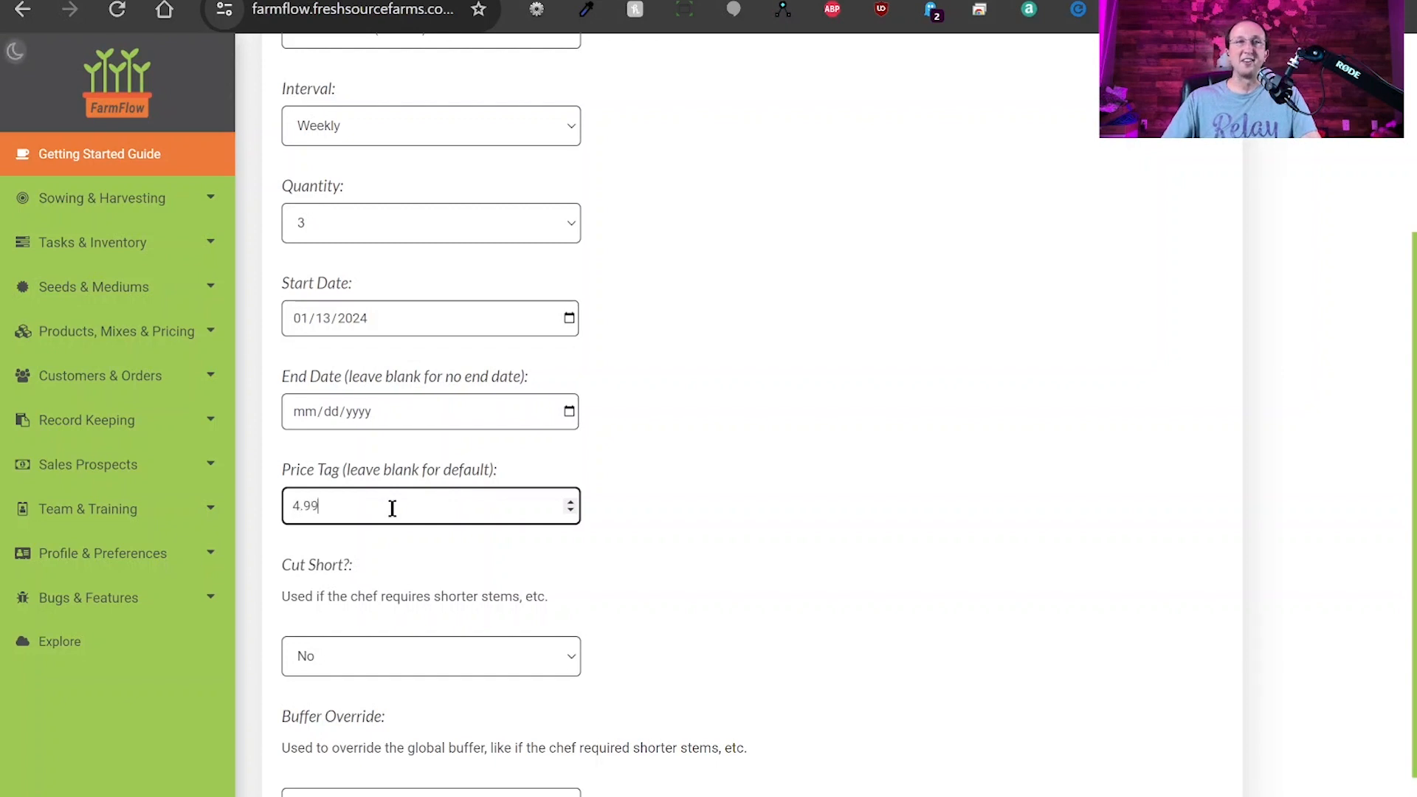
left_click(734, 489)
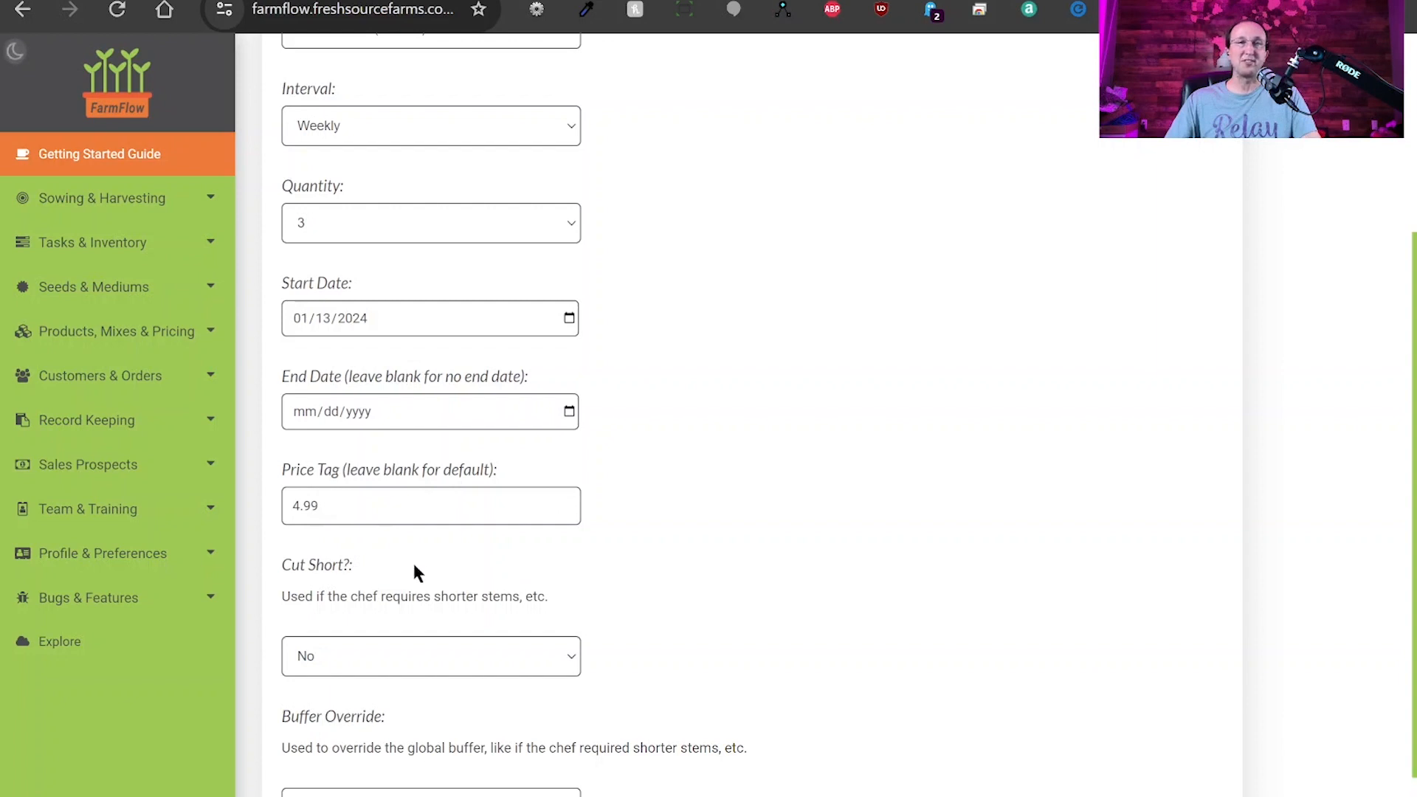
Try Cut Short set to Yes and a 50% buffer override.
scroll(583, 584, "down", 1)
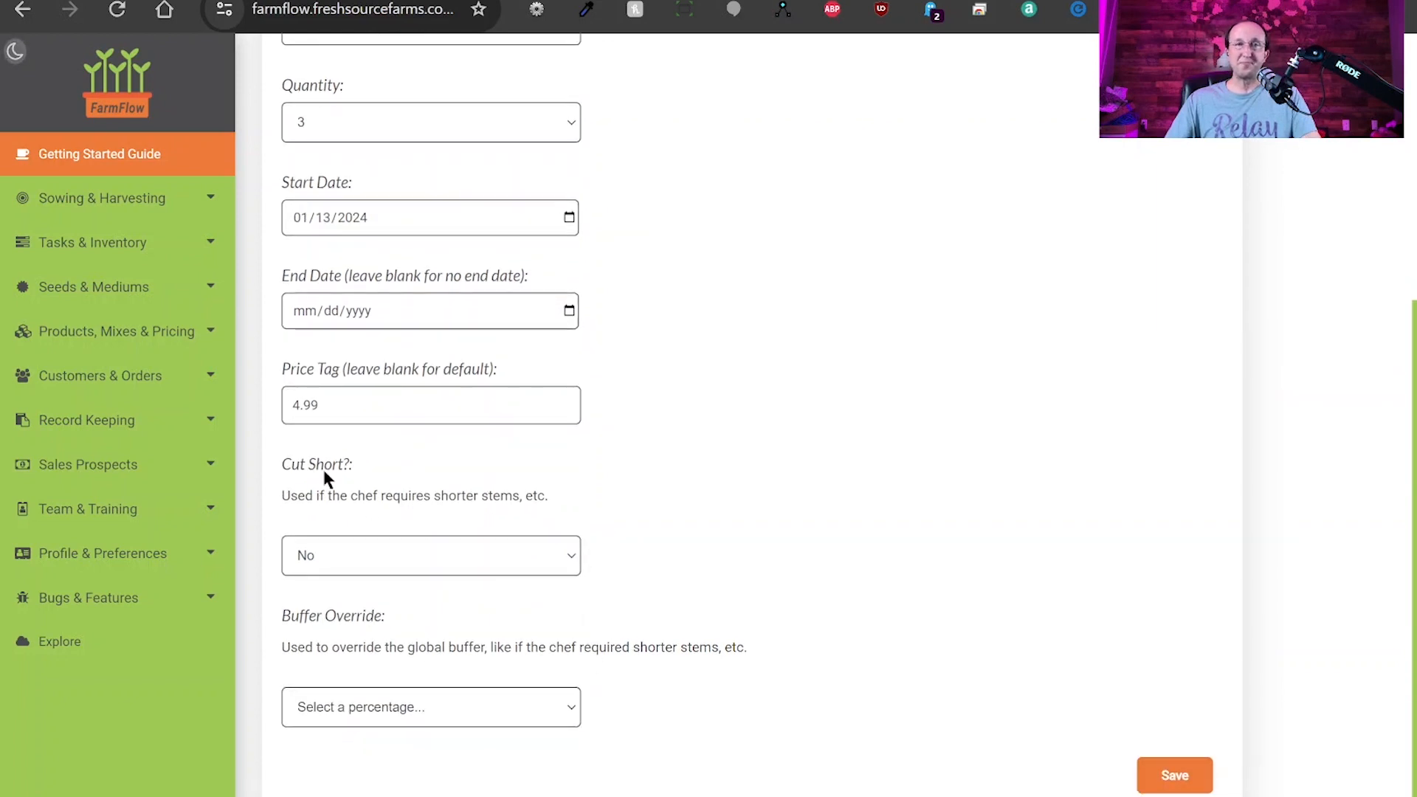
left_click_drag(351, 495, 522, 493)
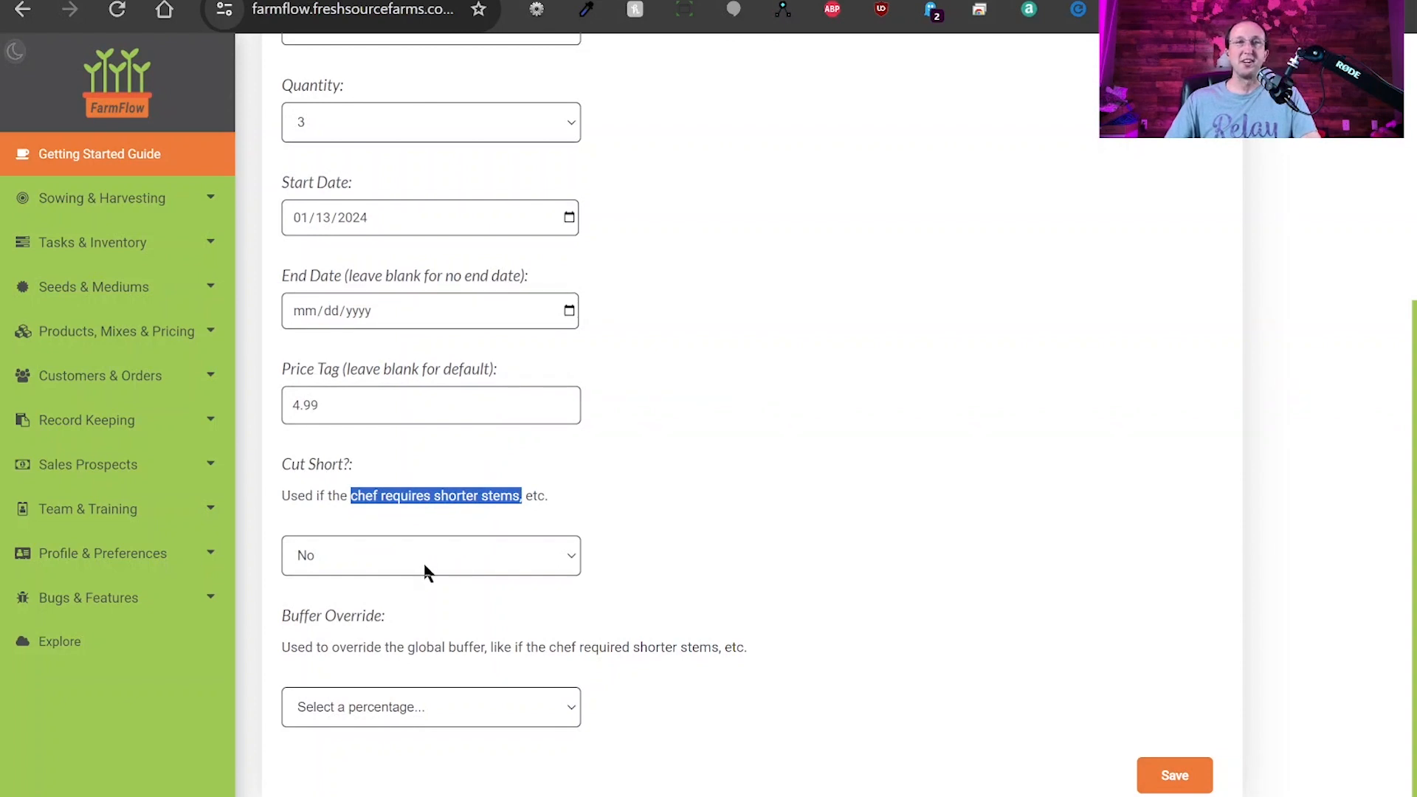
left_click(448, 522)
left_click(372, 557)
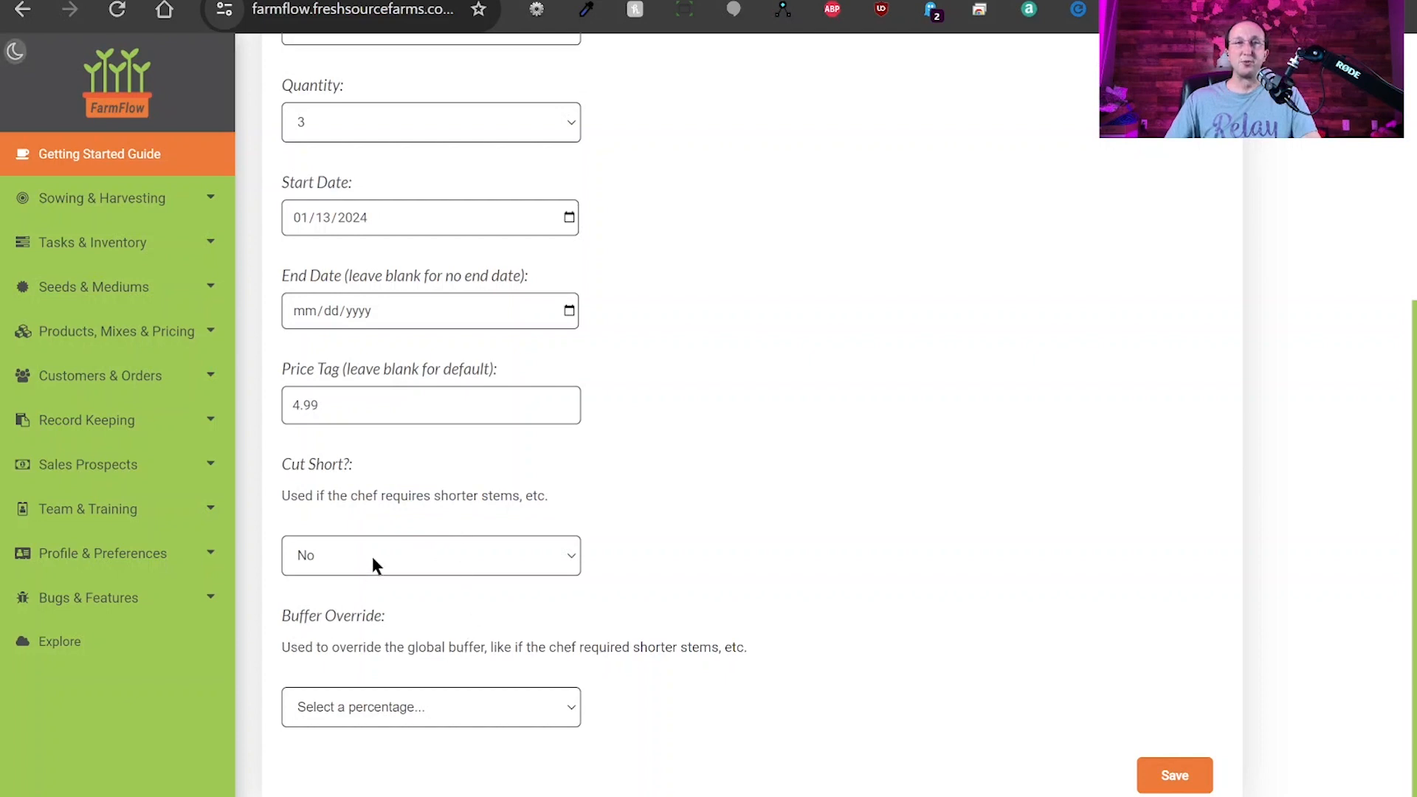
left_click(357, 620)
left_click(350, 709)
left_click_drag(302, 620, 471, 620)
left_click(472, 620)
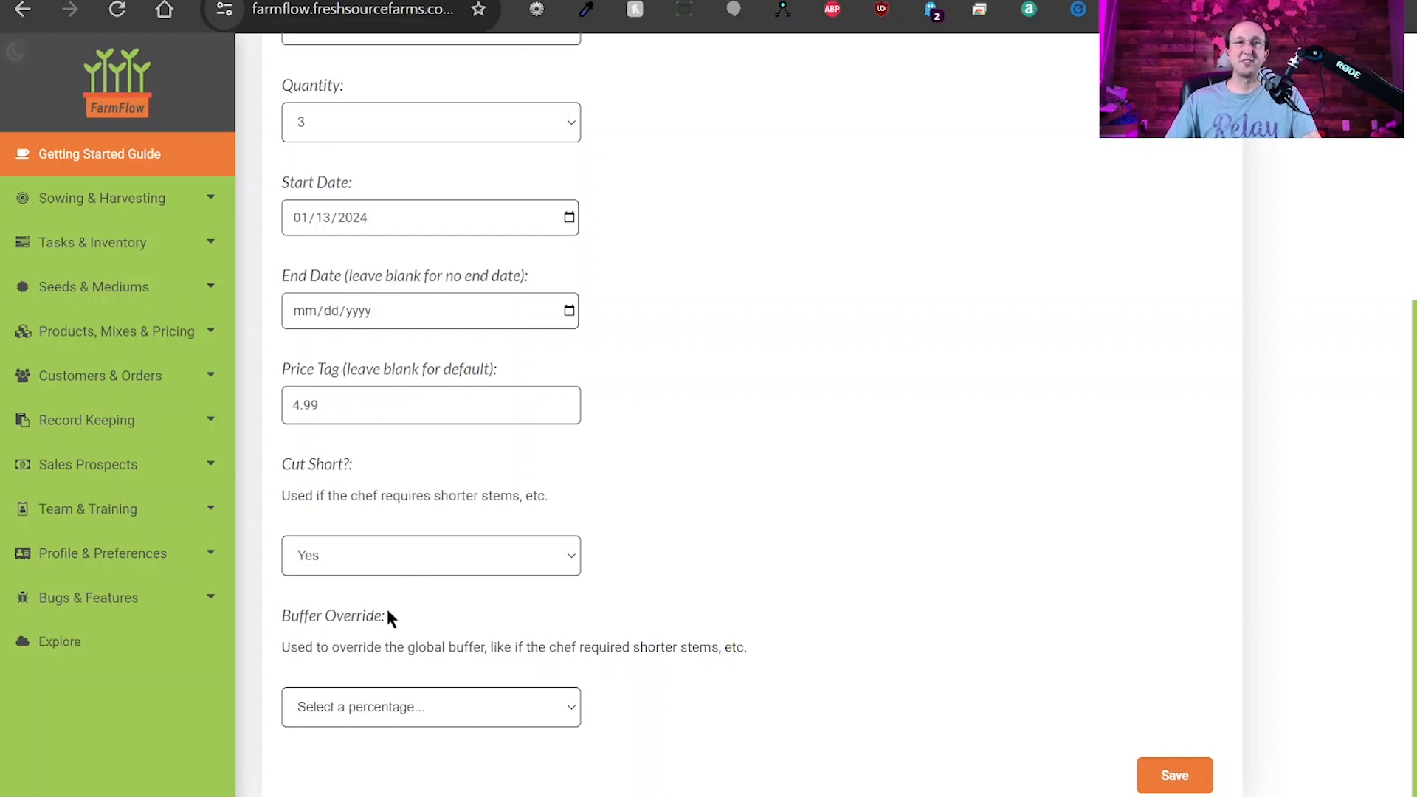
left_click(339, 613)
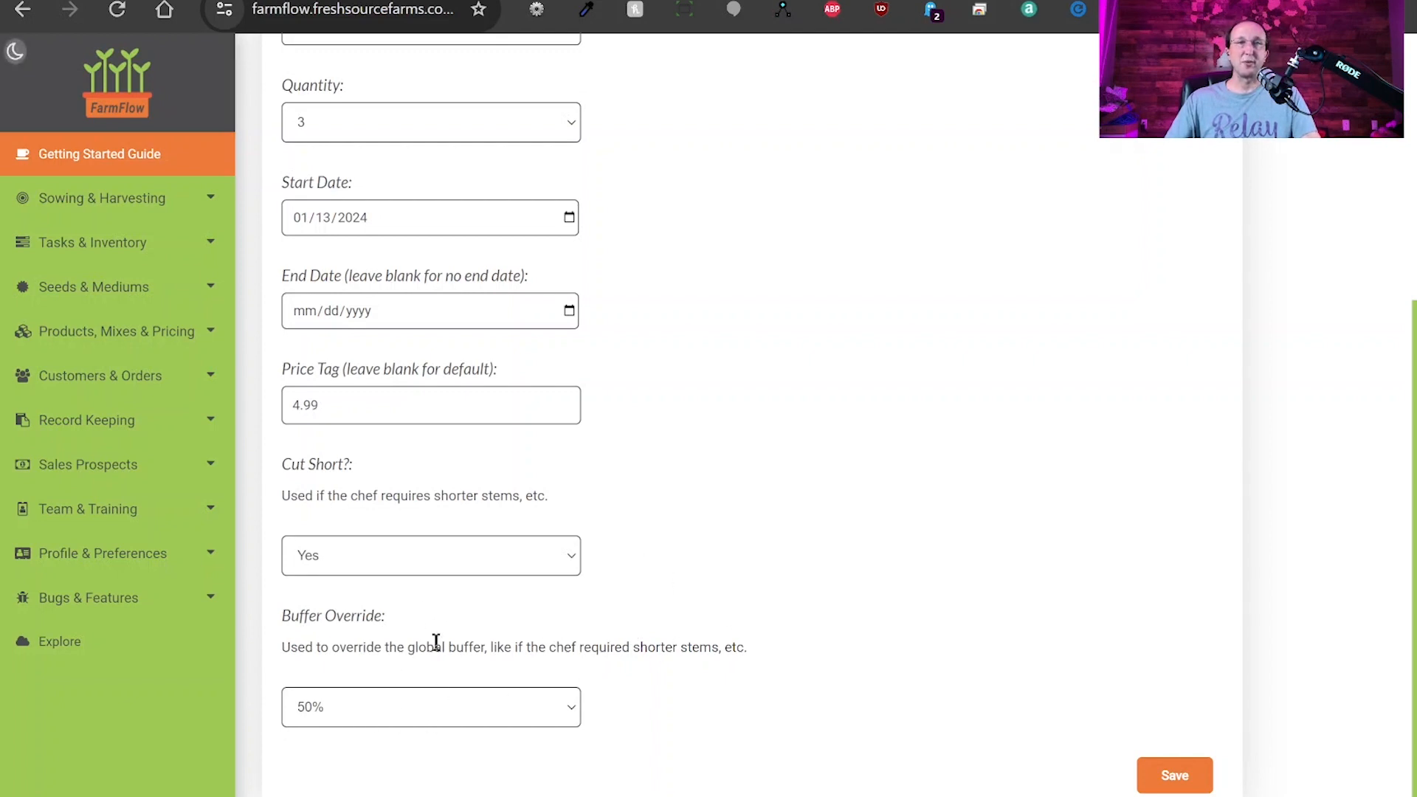
Reset Cut Short to No and clear the buffer override, then save the product.
left_click(399, 560)
left_click(373, 599)
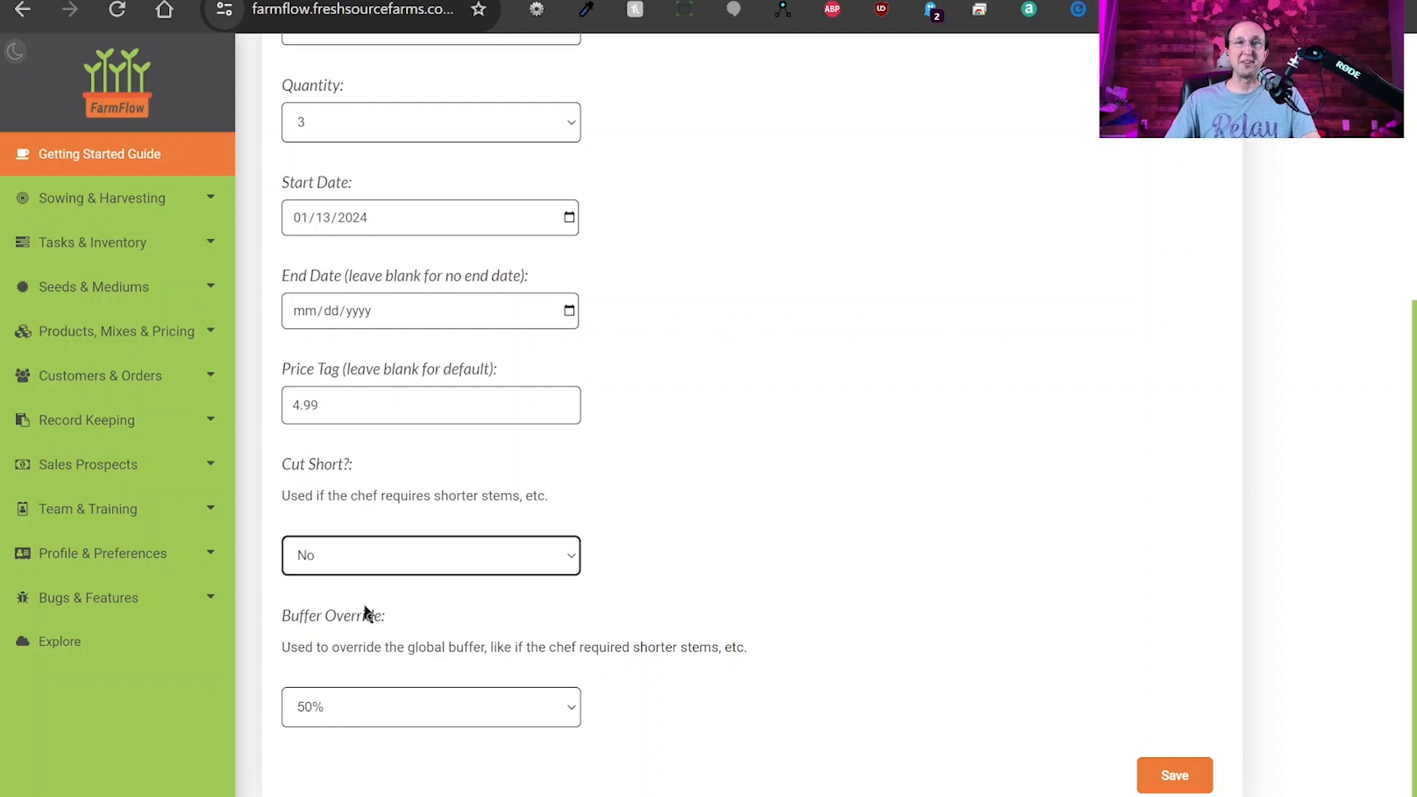
left_click(457, 717)
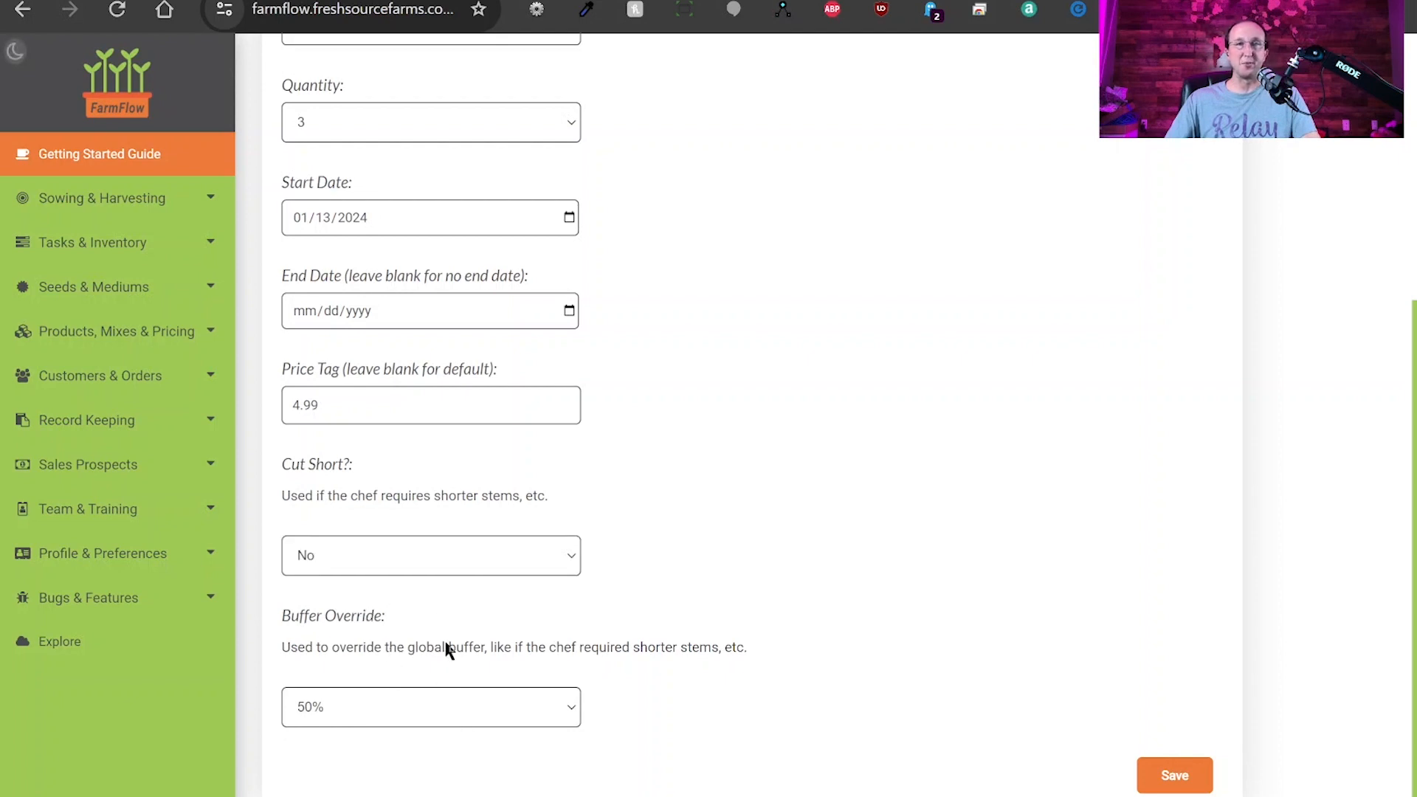
left_click(372, 365)
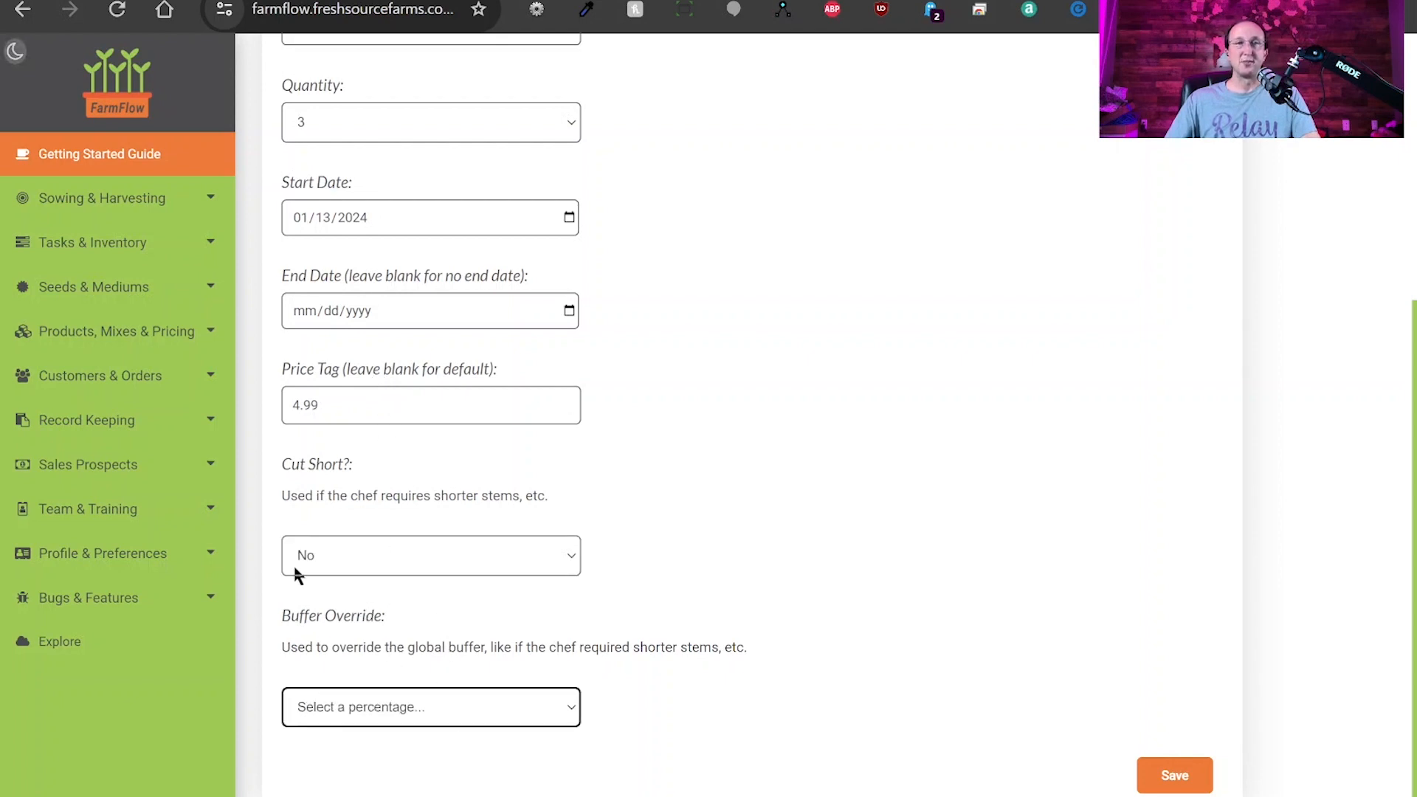
left_click(691, 697)
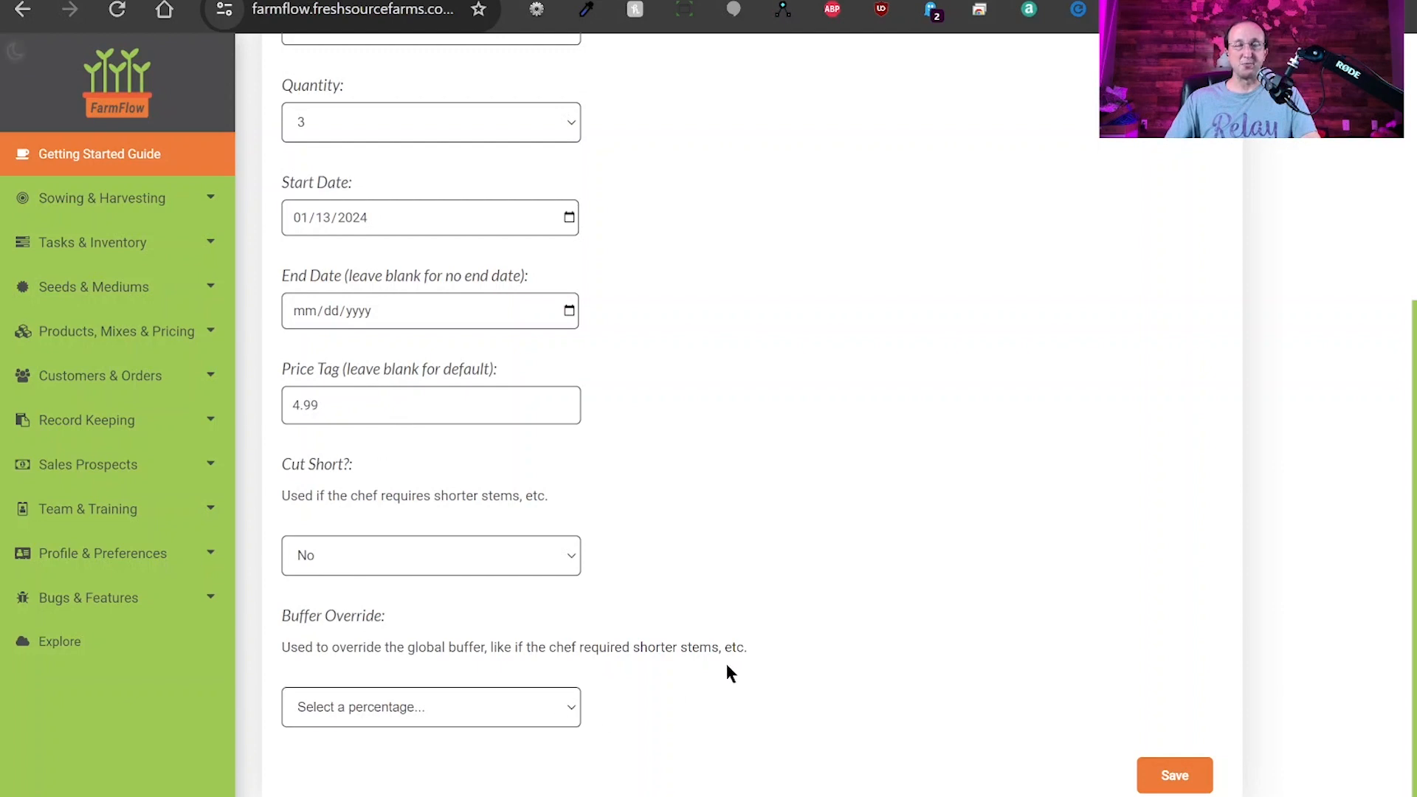
scroll(727, 668, "up", 5)
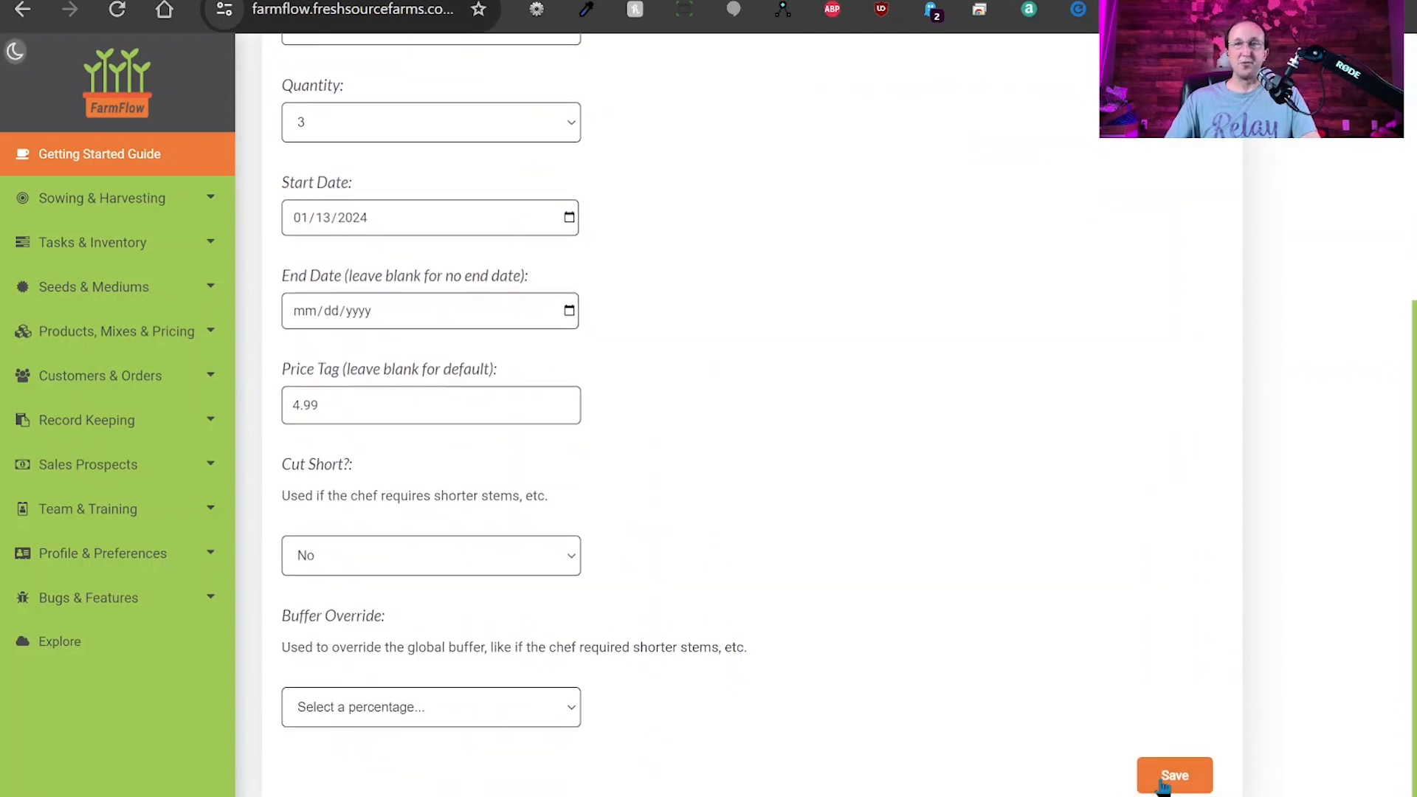
left_click(1175, 778)
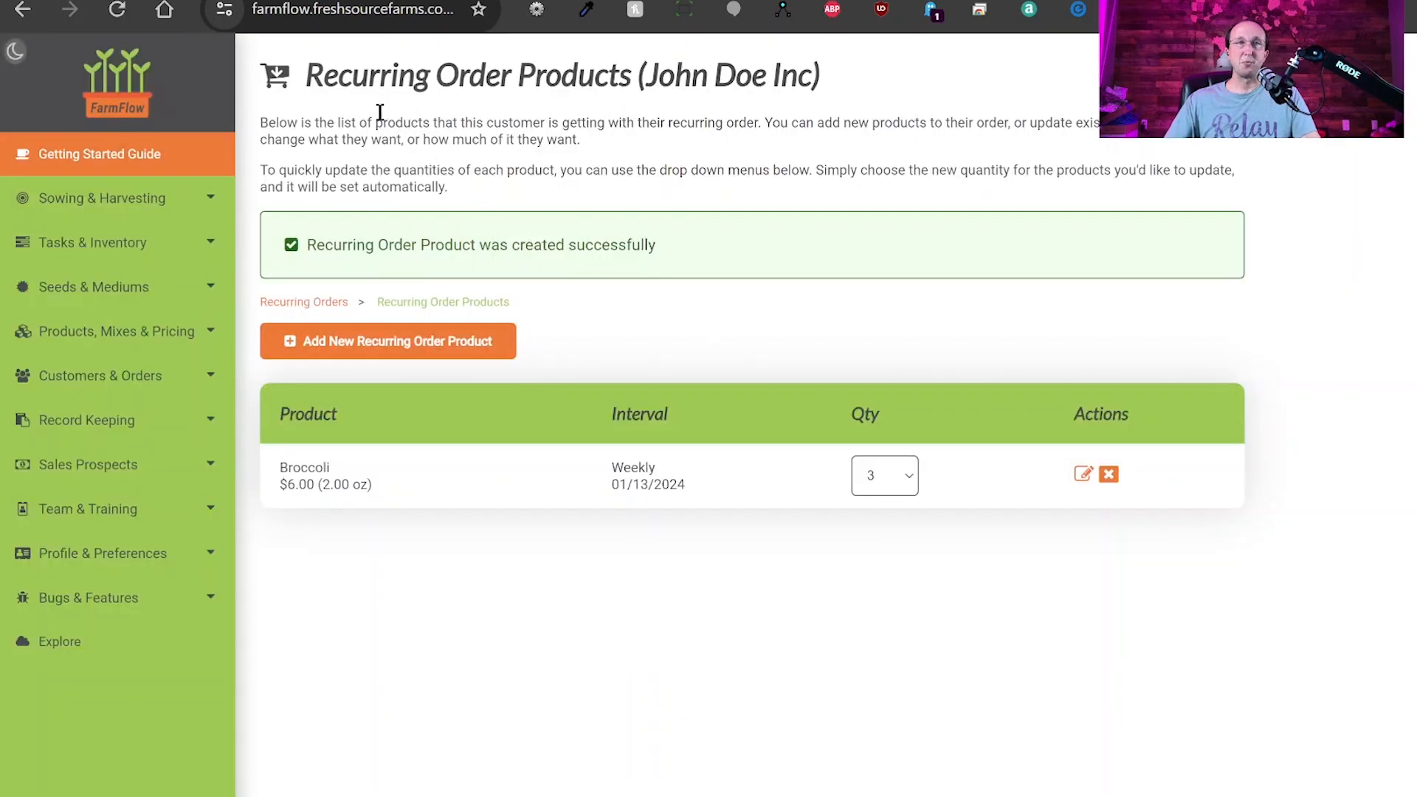
Change the weekly Broccoli quantity to 2 and begin adding another recurring product.
left_click_drag(308, 76, 835, 70)
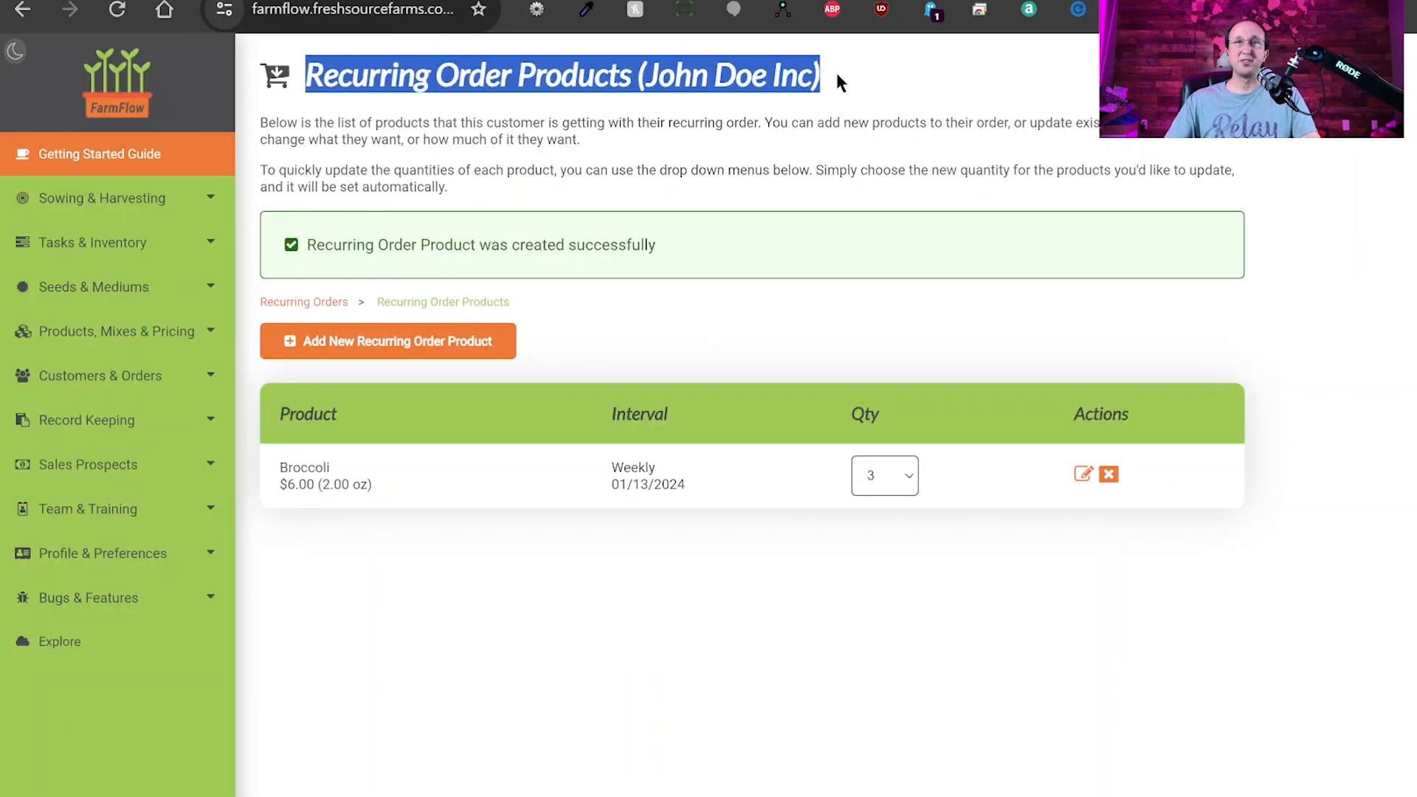
left_click(834, 90)
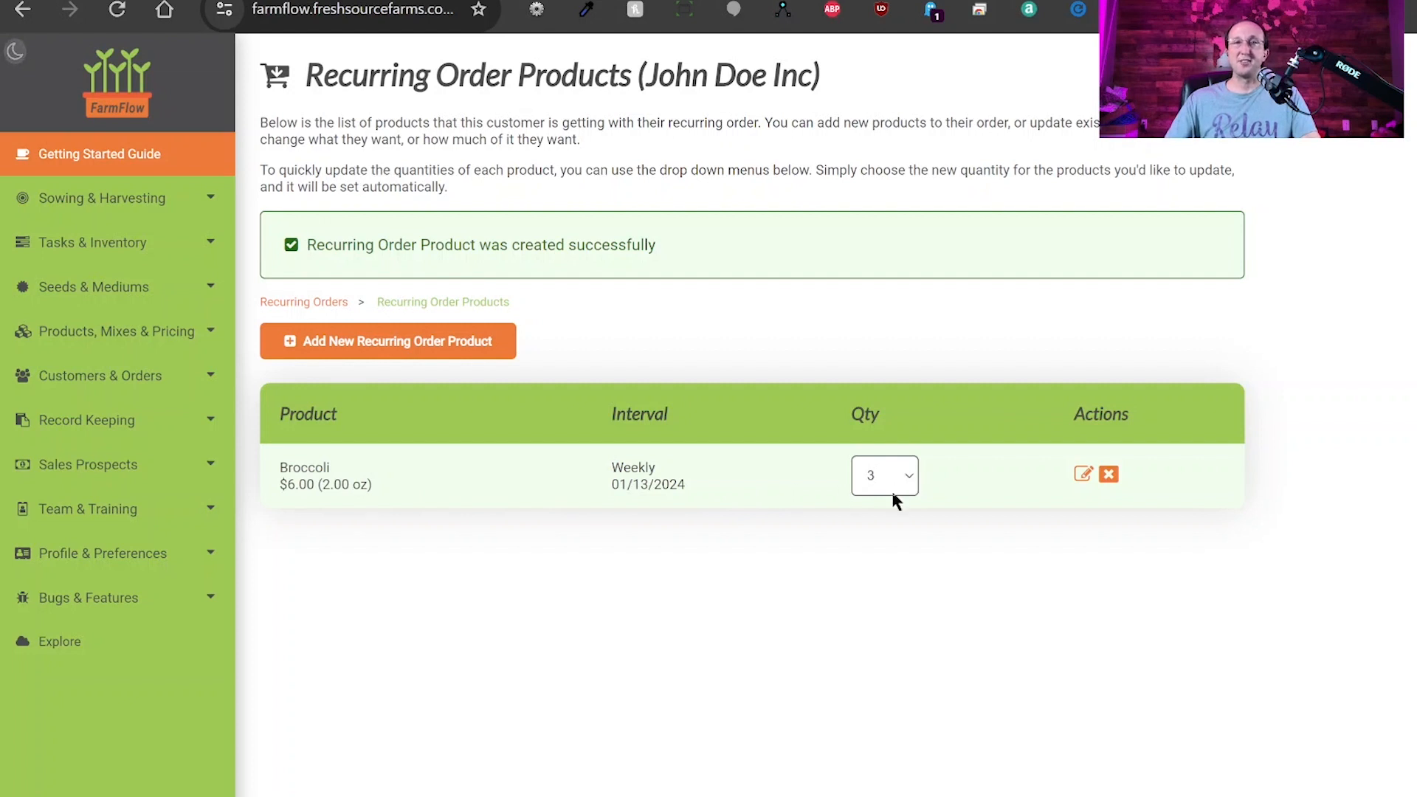
left_click(884, 535)
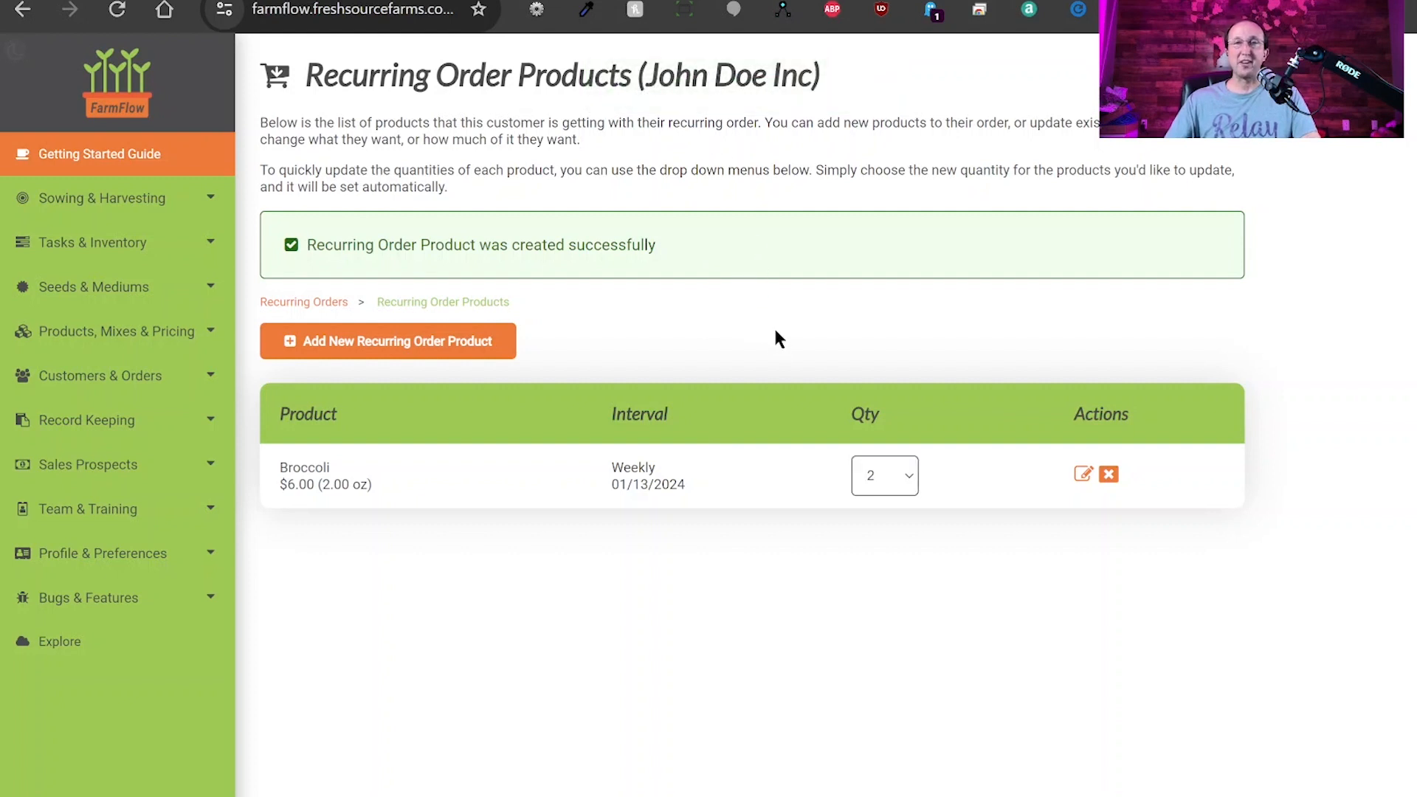
left_click(378, 347)
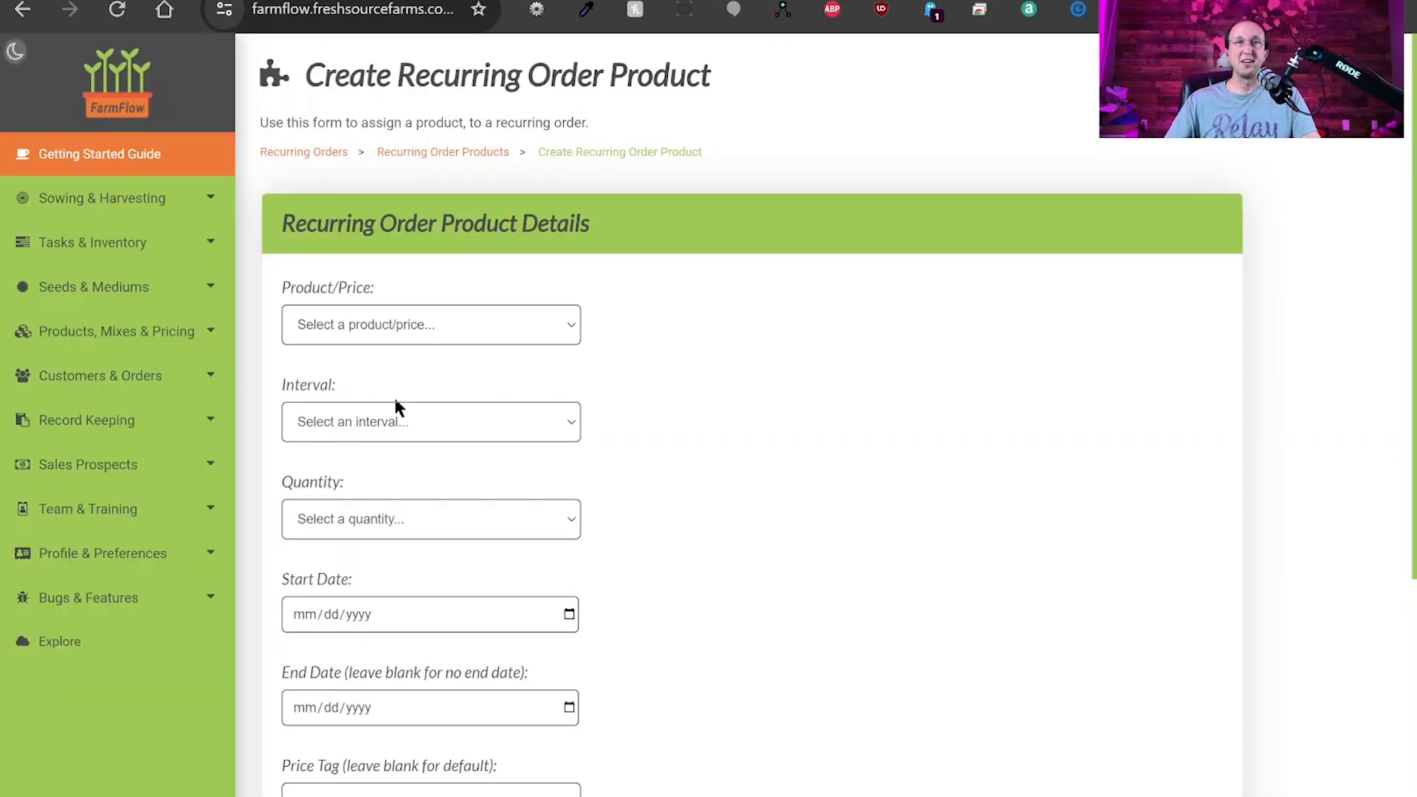
Save Broccoli - $12 (4.00 oz), Bi-Weekly, quantity 1, starting 01/20/2024.
left_click(420, 399)
left_click(424, 425)
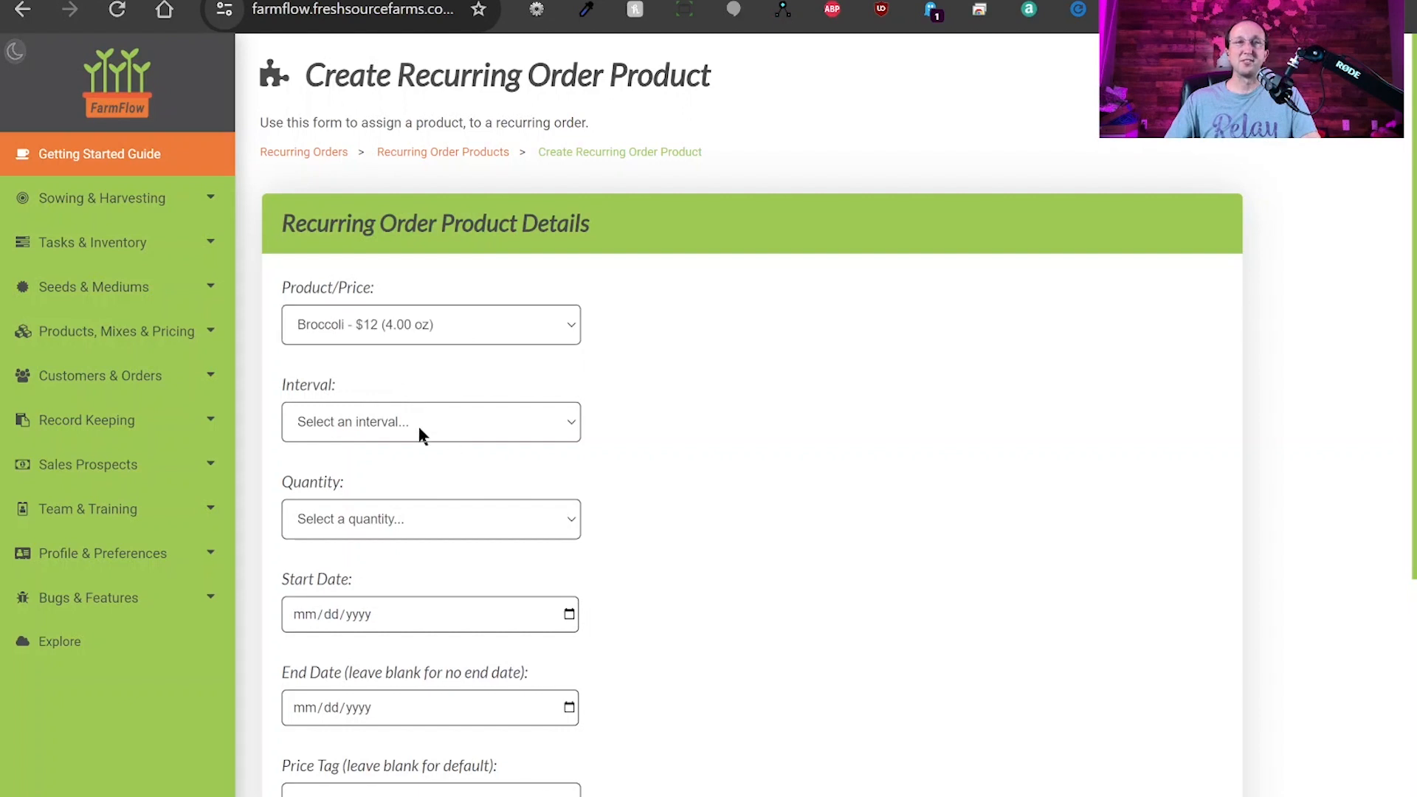
left_click(381, 480)
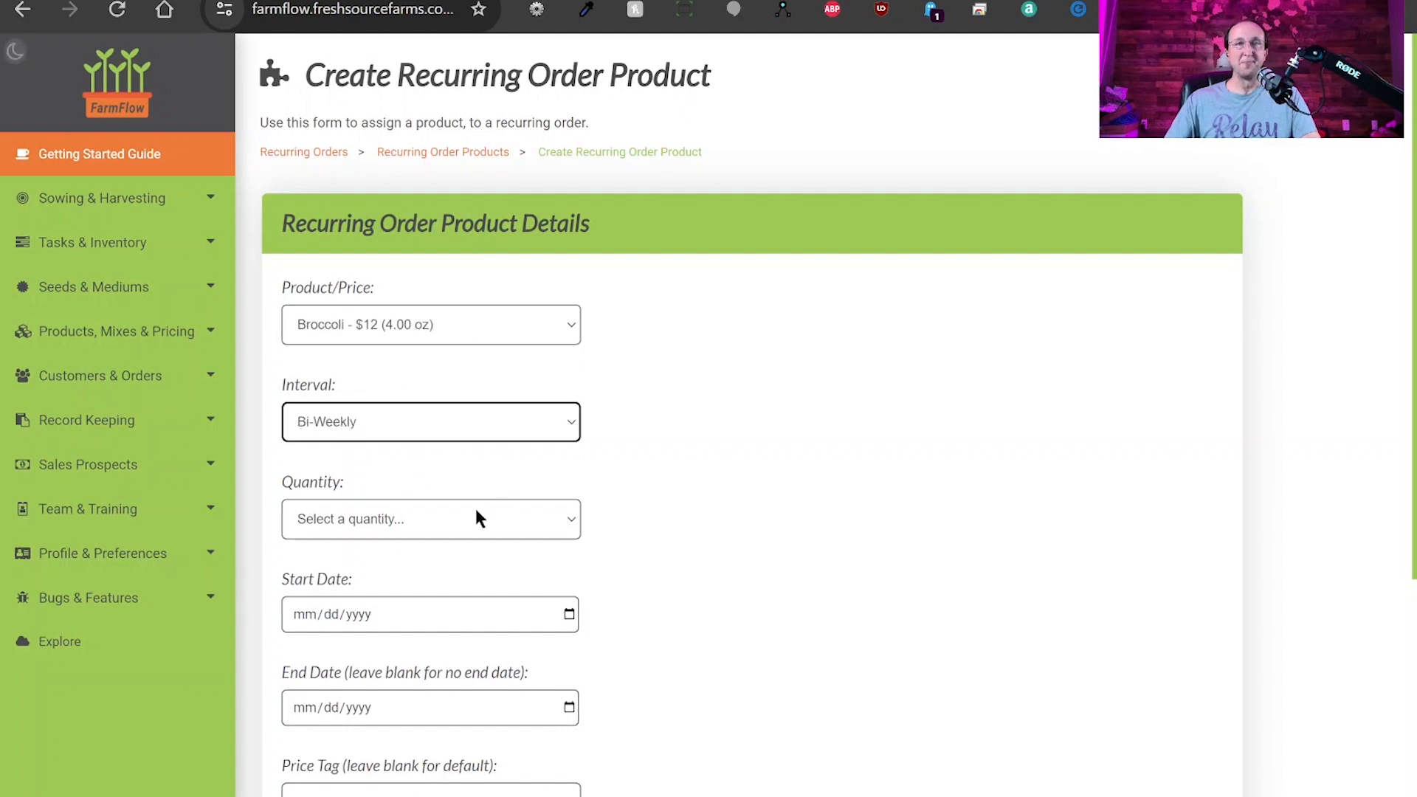
left_click(377, 193)
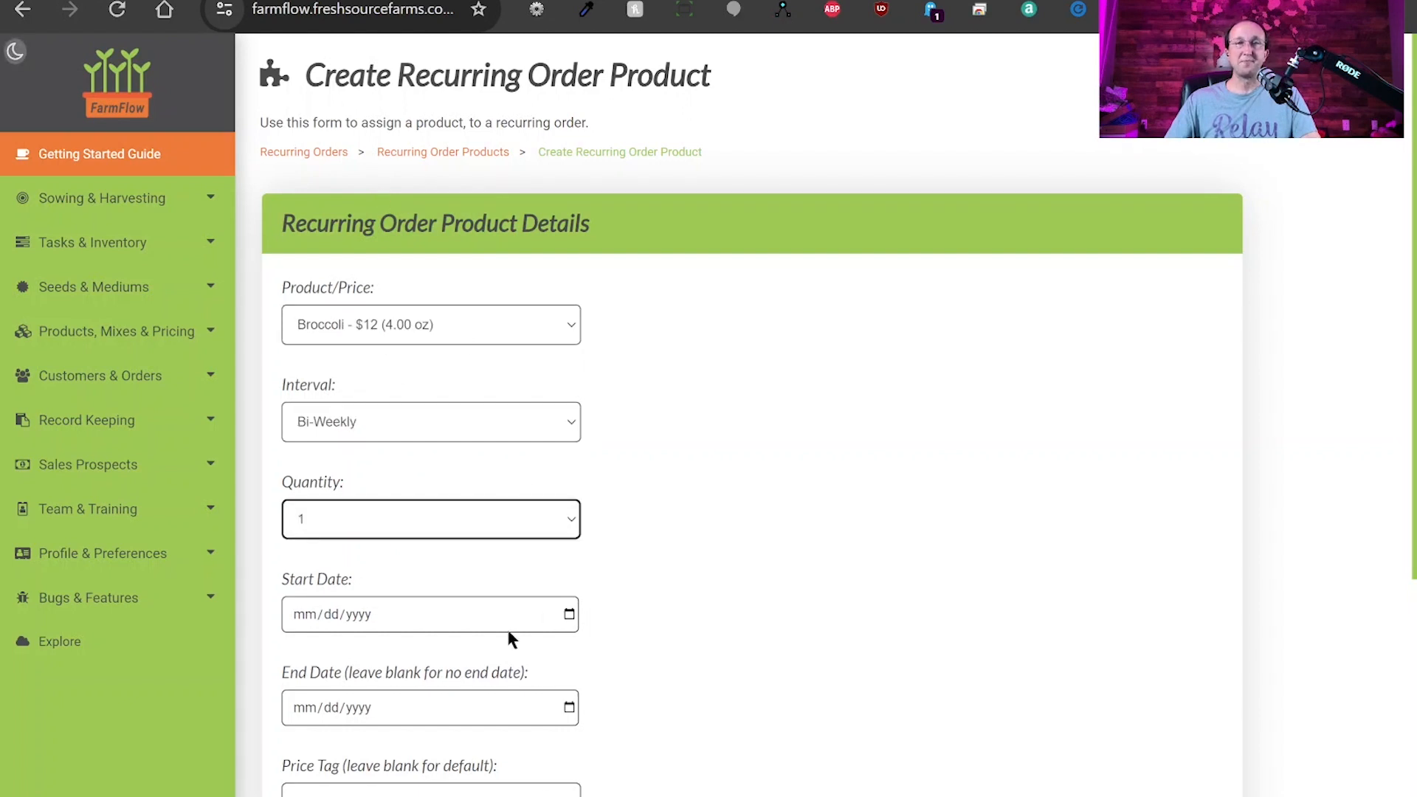
left_click(569, 625)
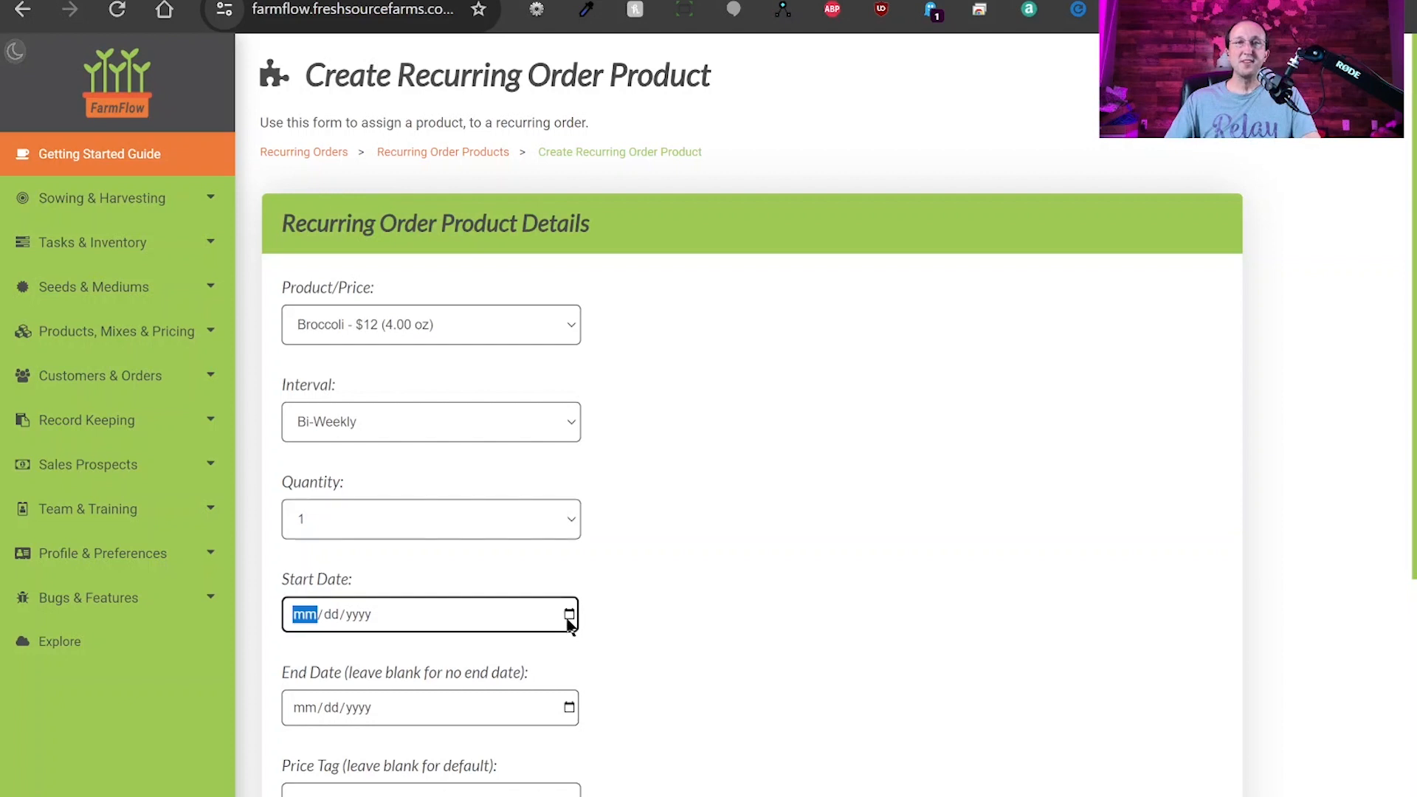
left_click(475, 460)
scroll(651, 651, "down", 2)
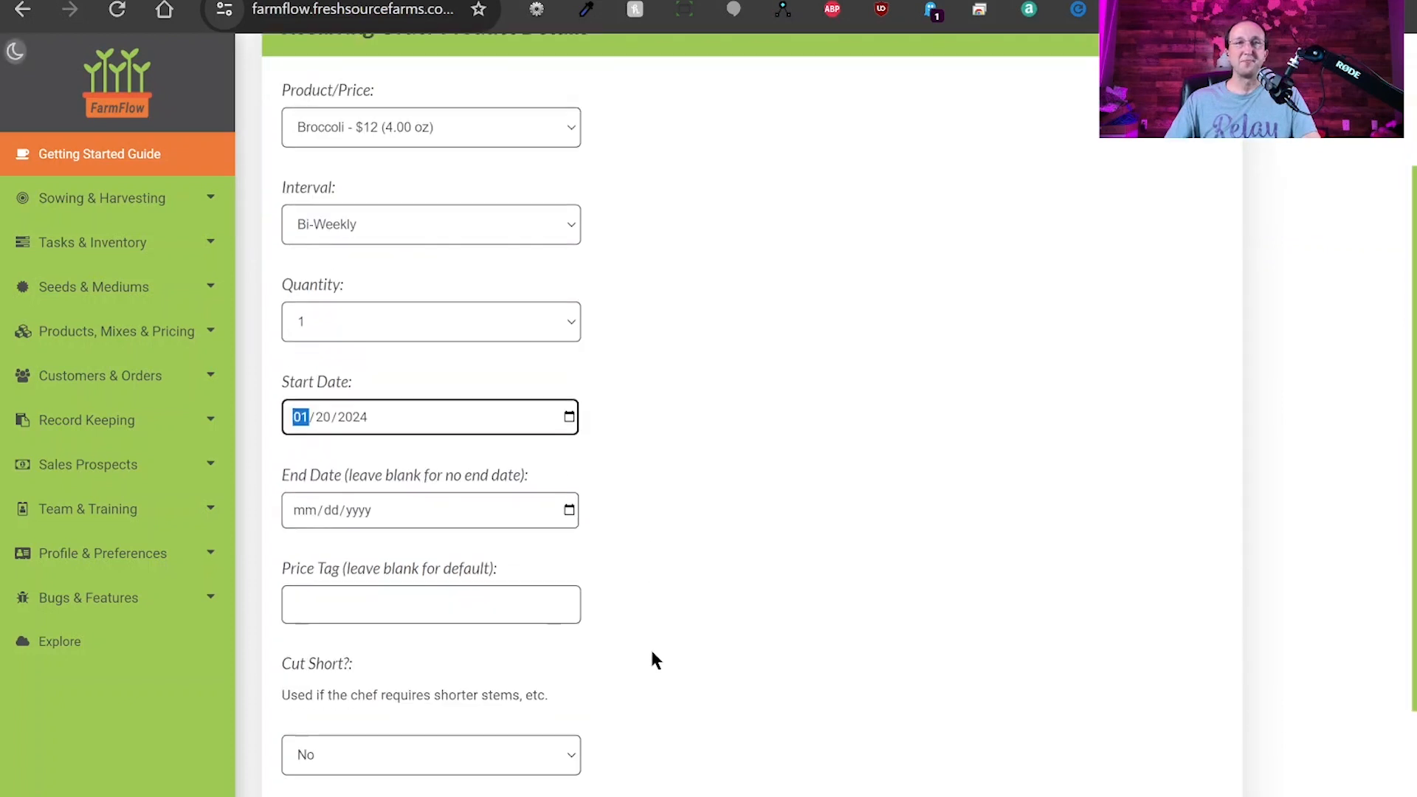
scroll(709, 603, "down", 3)
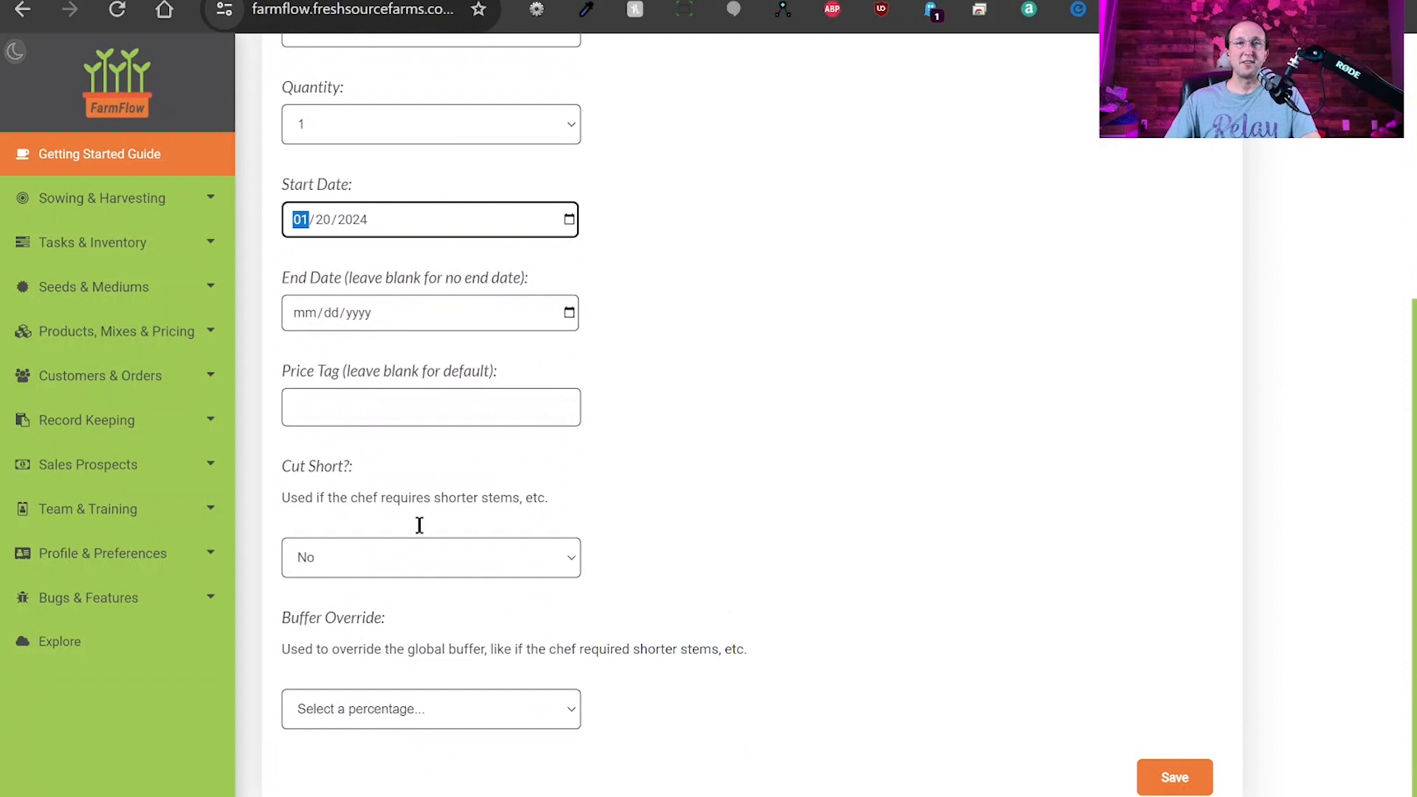
left_click(1171, 777)
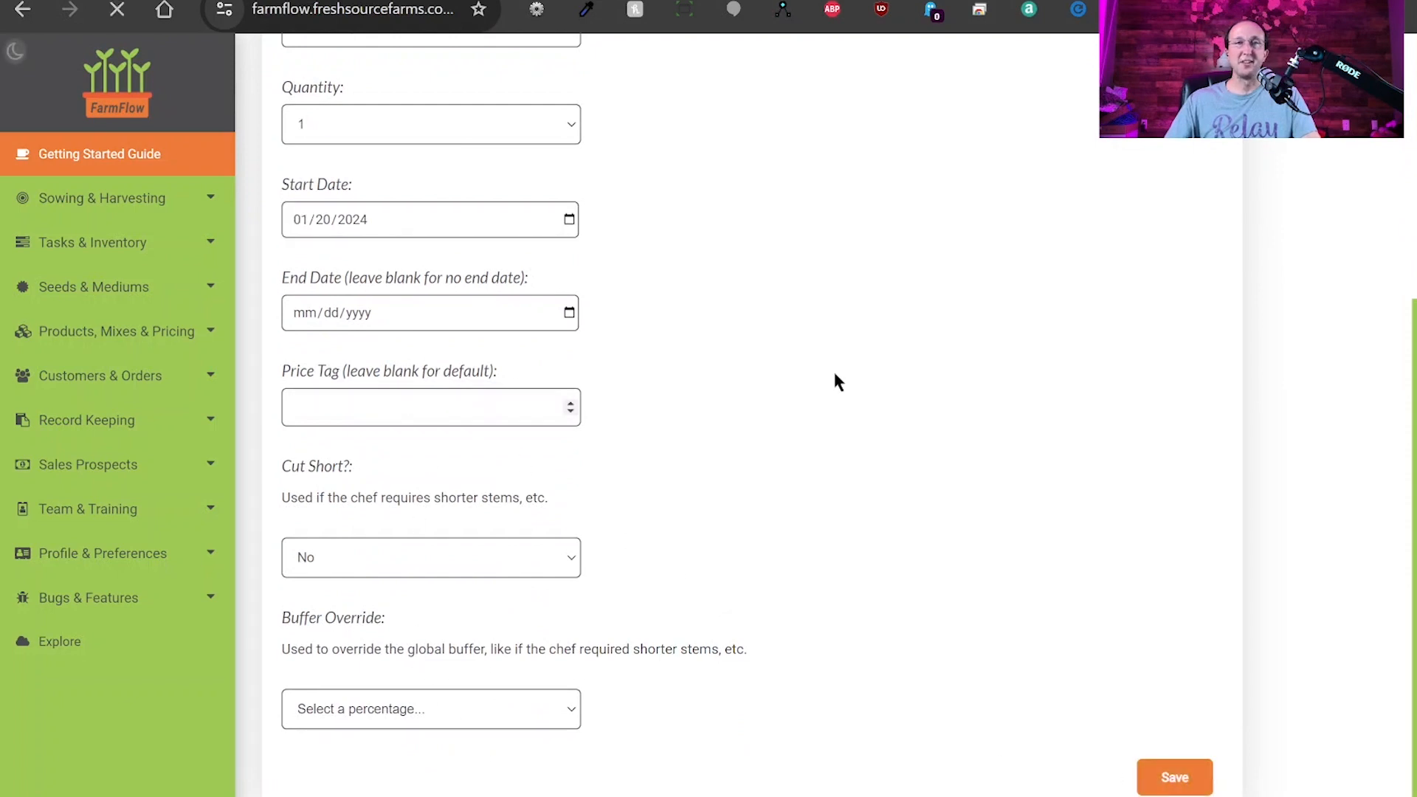
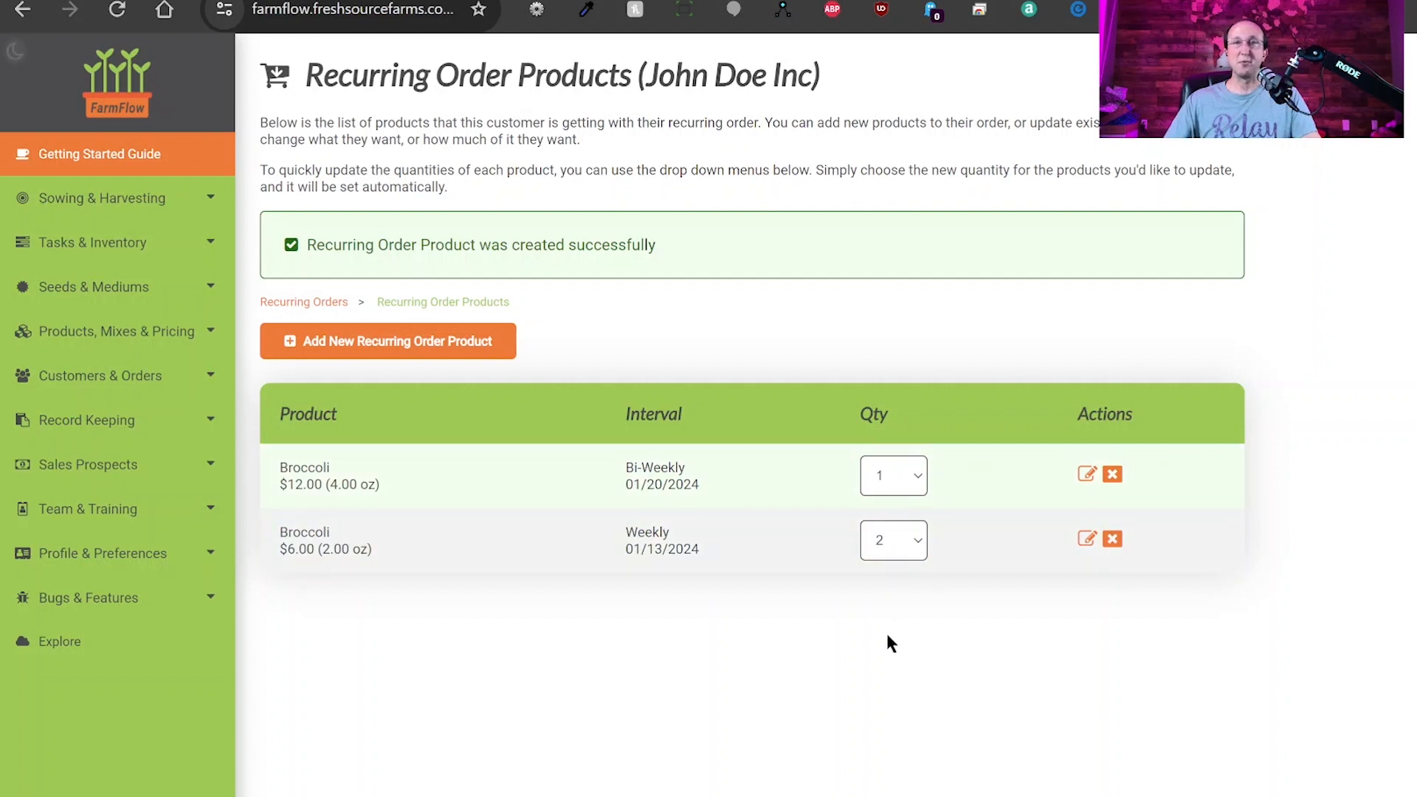
Raise the first-row Bi-Weekly Broccoli recurring quantity from 1 to 10.
left_click(891, 662)
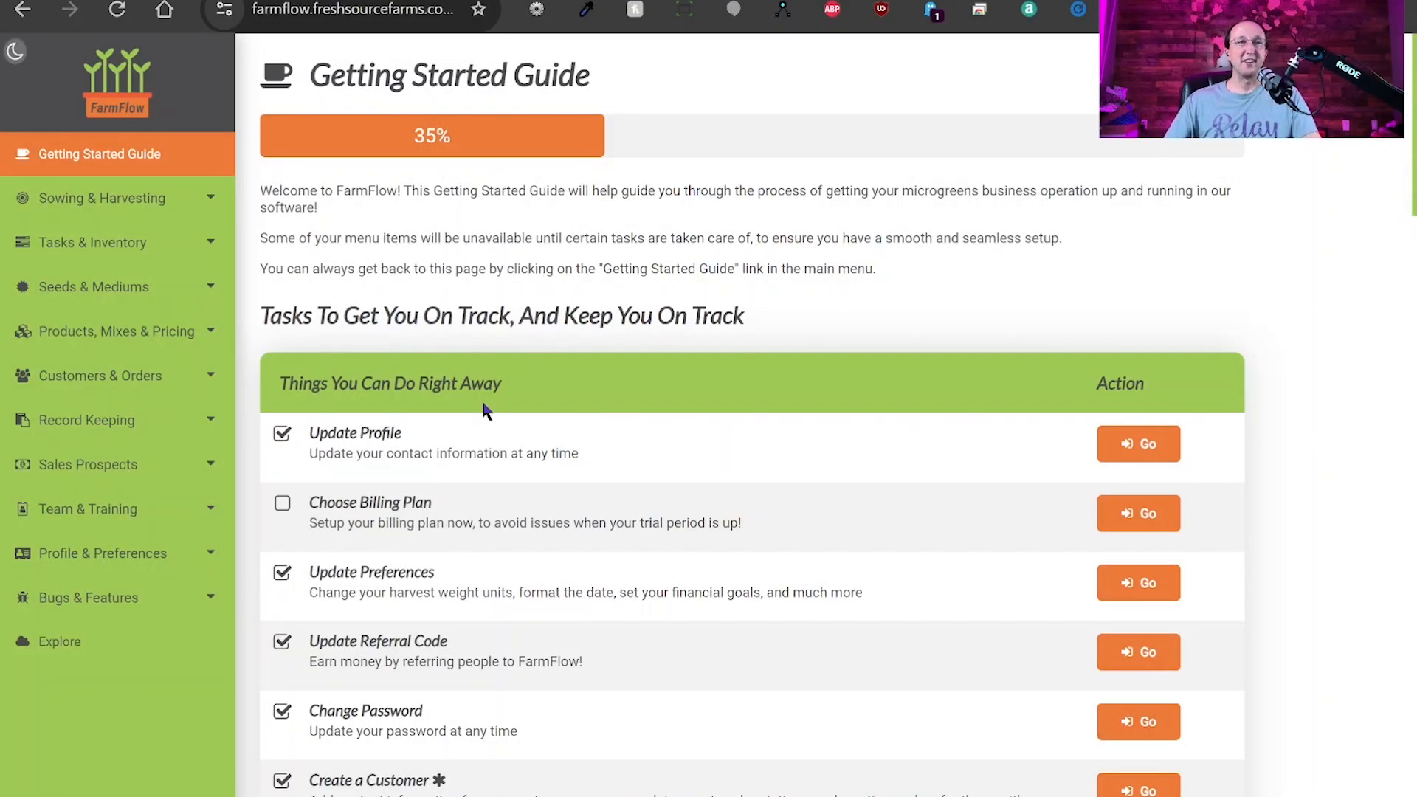
Go to the empty One-Time Orders list under Customers & Orders and start a new order.
mouse_move(119, 377)
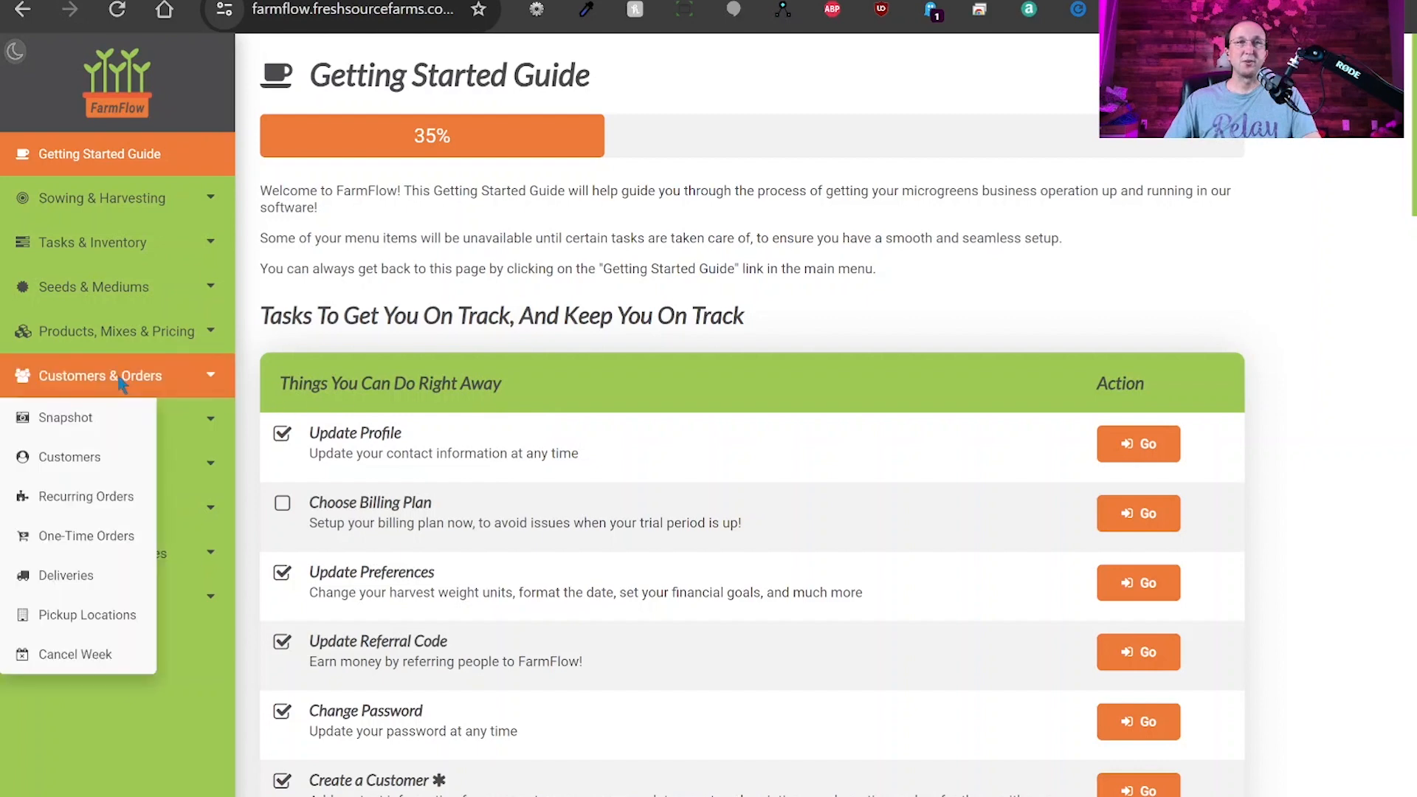
left_click(95, 542)
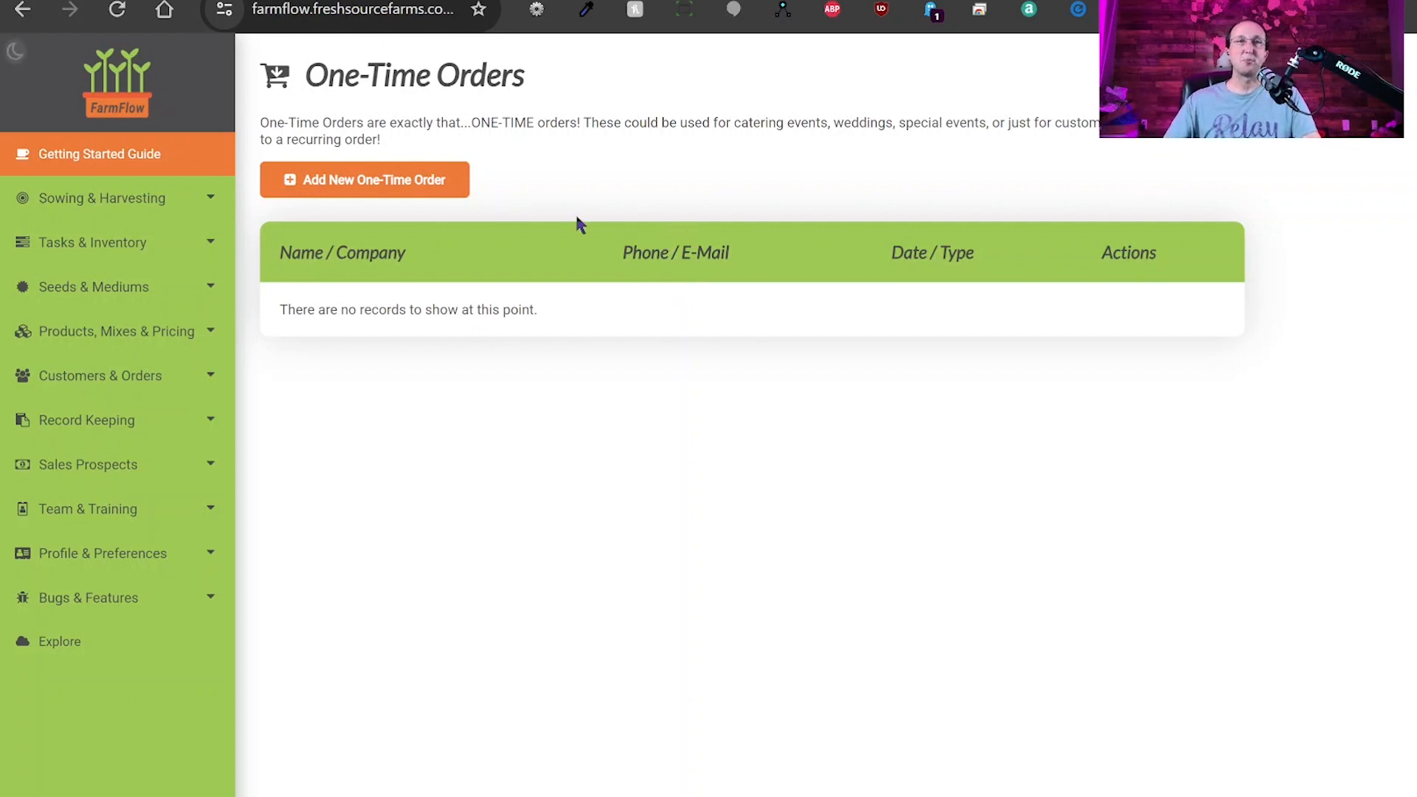
left_click(371, 188)
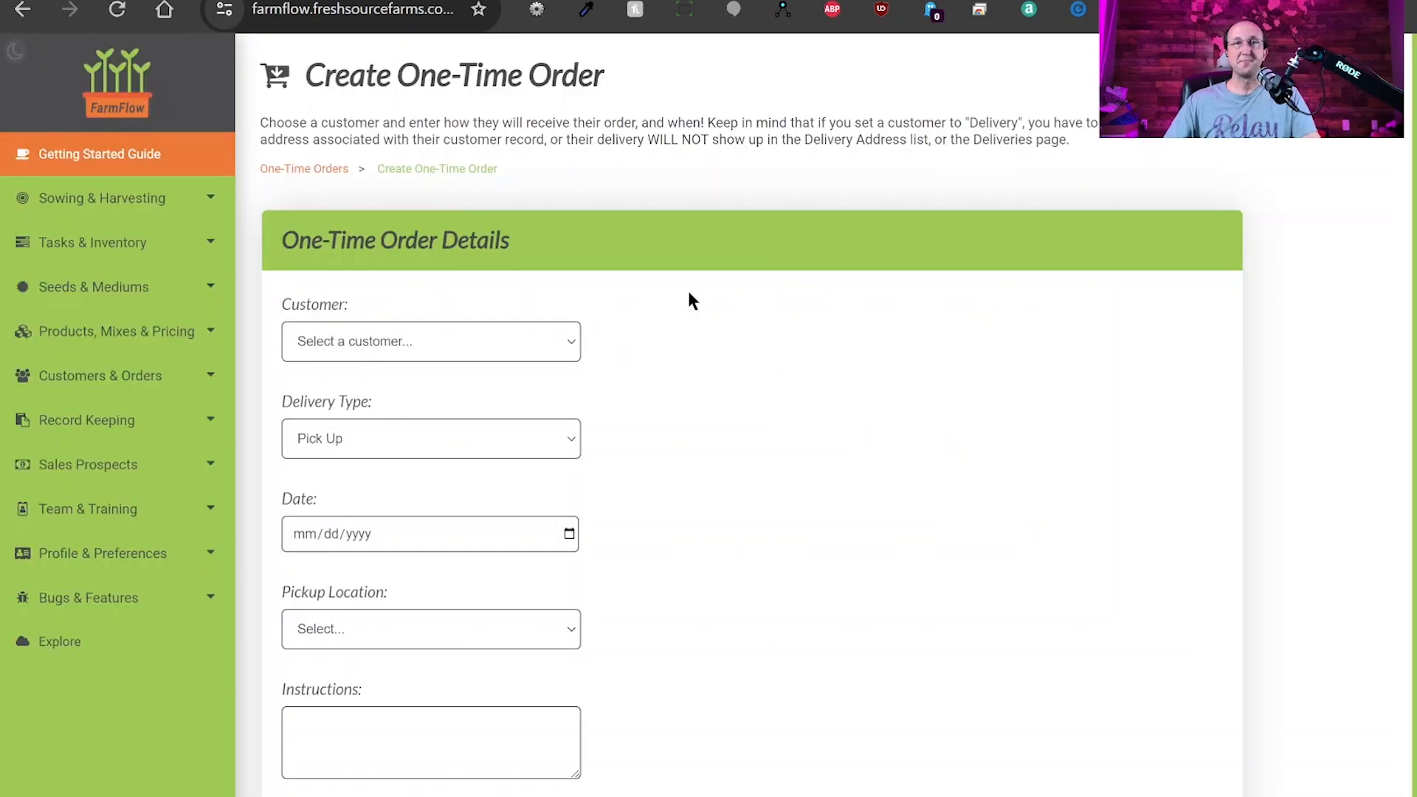
Create and save a one-time Delivery order for the customer dated 01/27/2024.
left_click(386, 383)
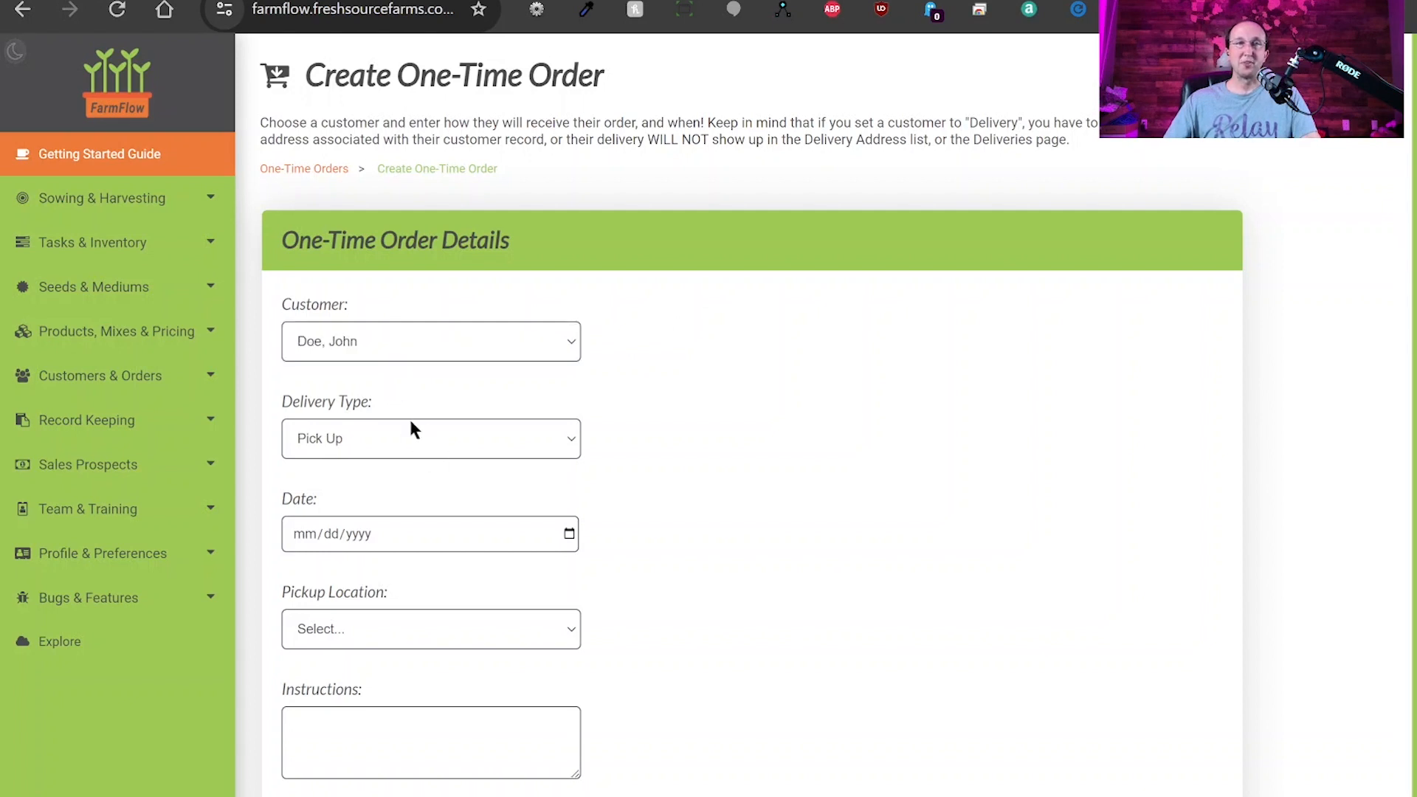
left_click(417, 434)
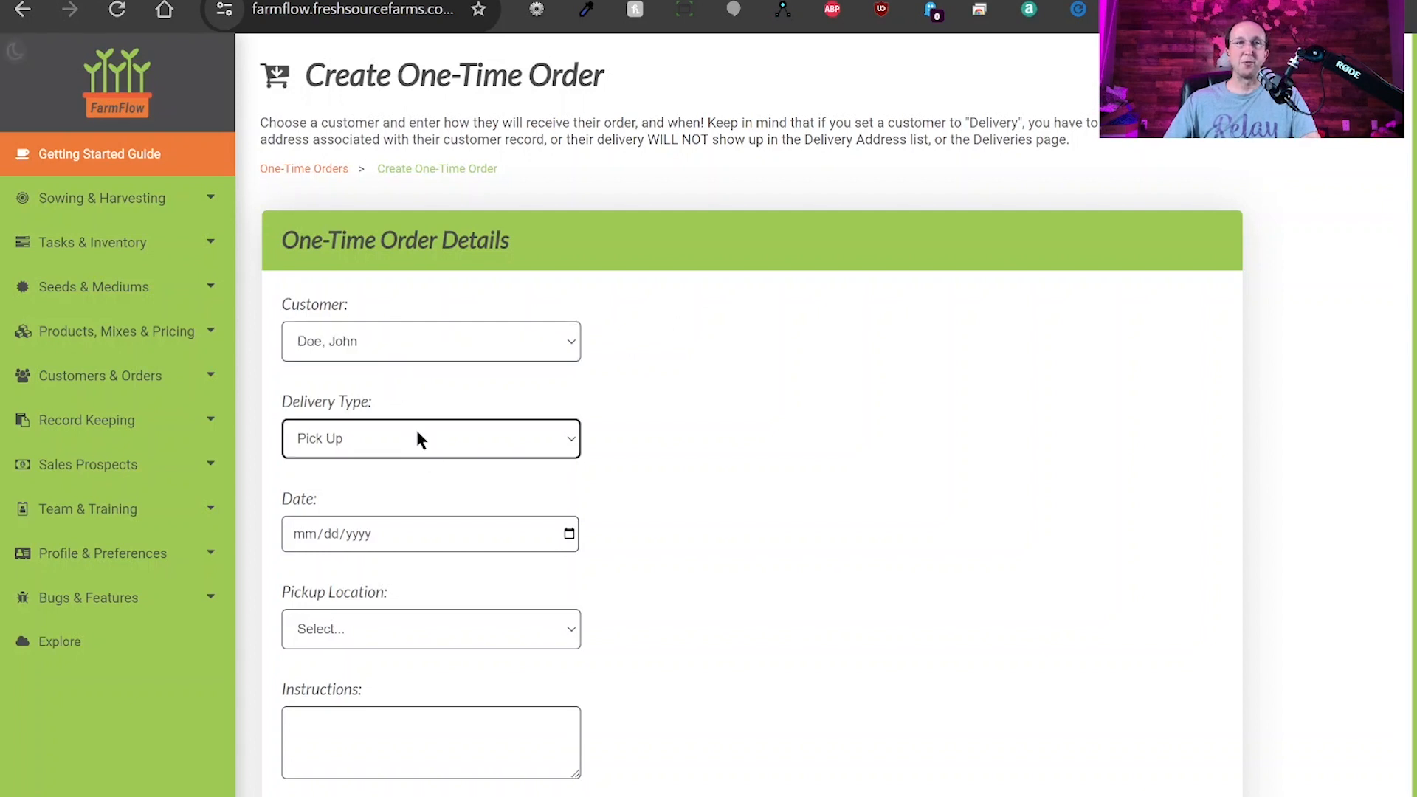
left_click(380, 481)
left_click(569, 533)
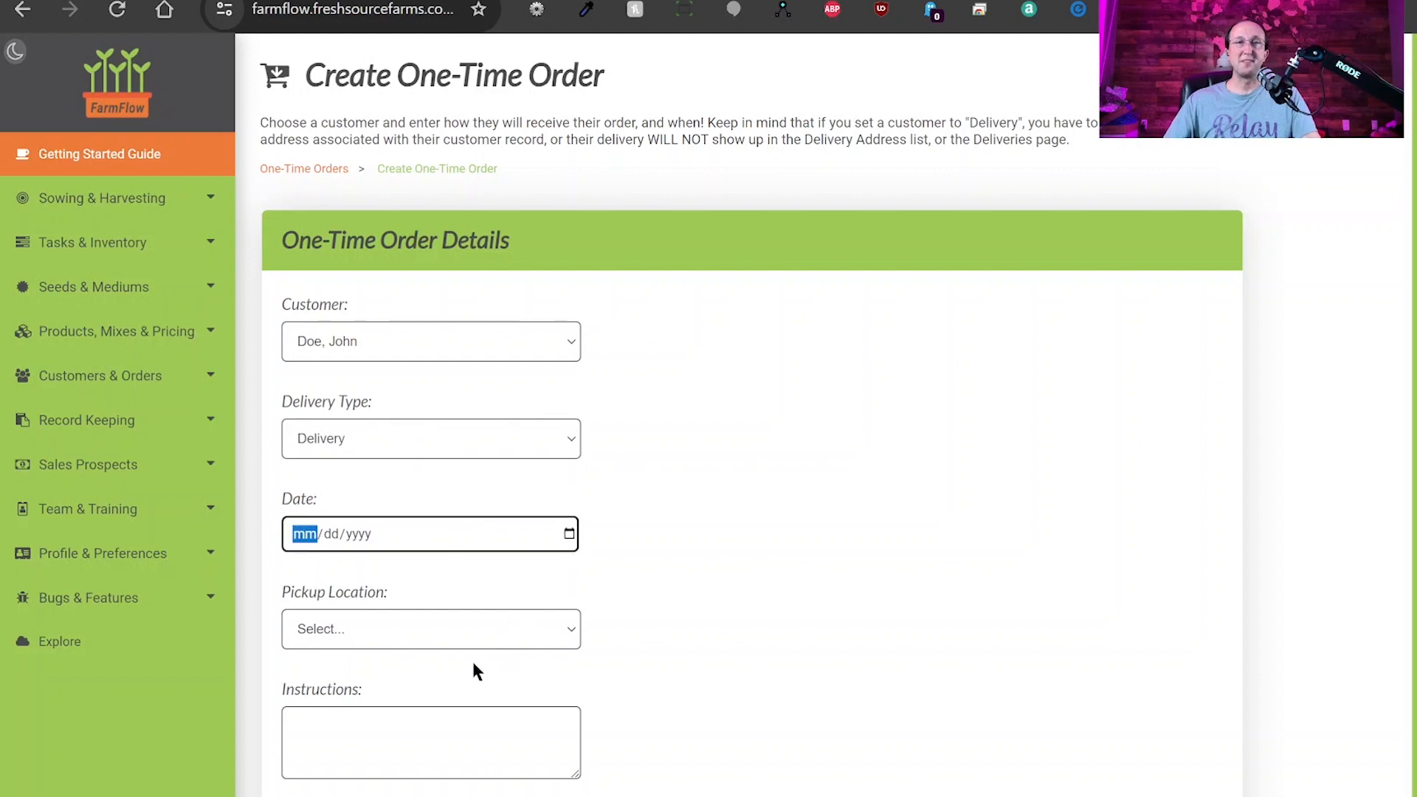
left_click(471, 722)
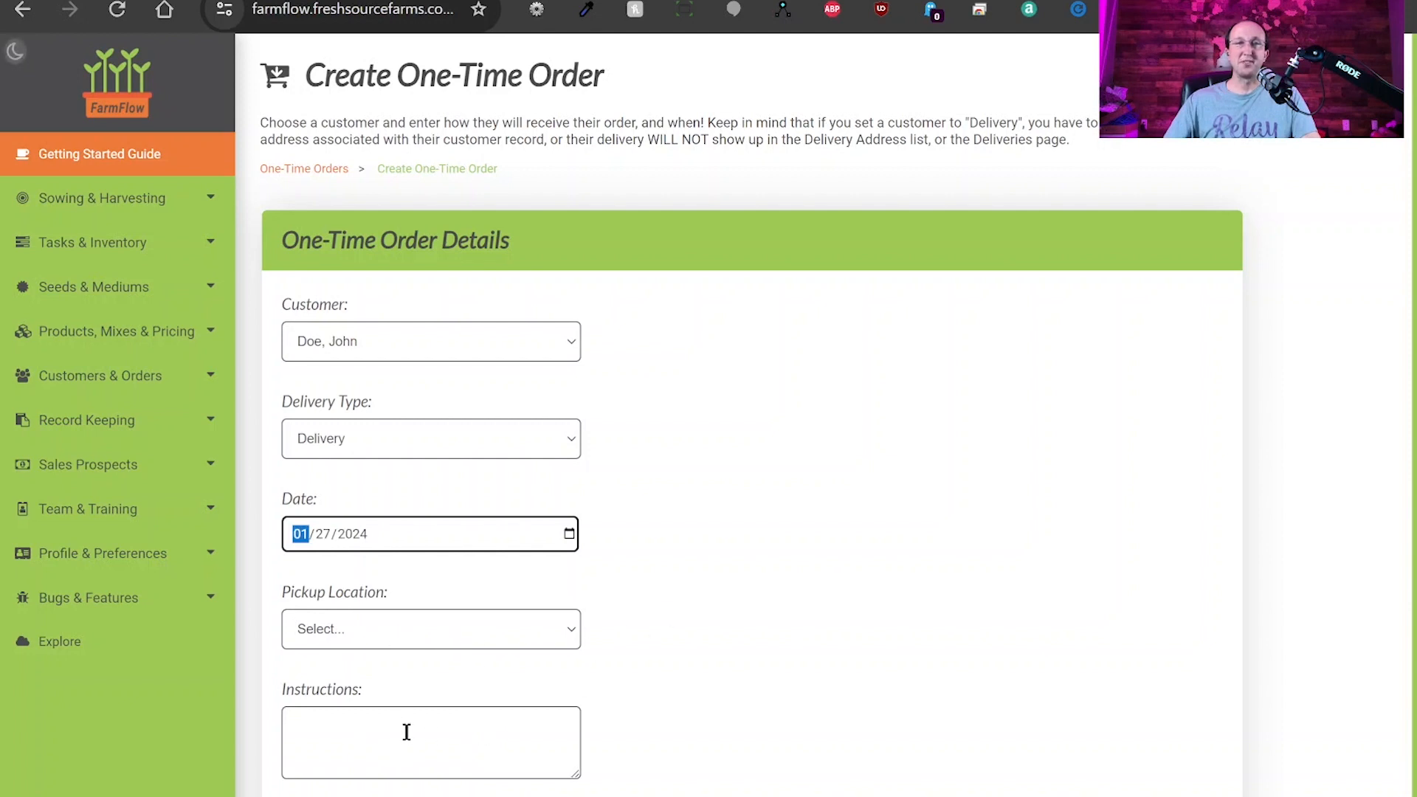
scroll(874, 617, "down", 1)
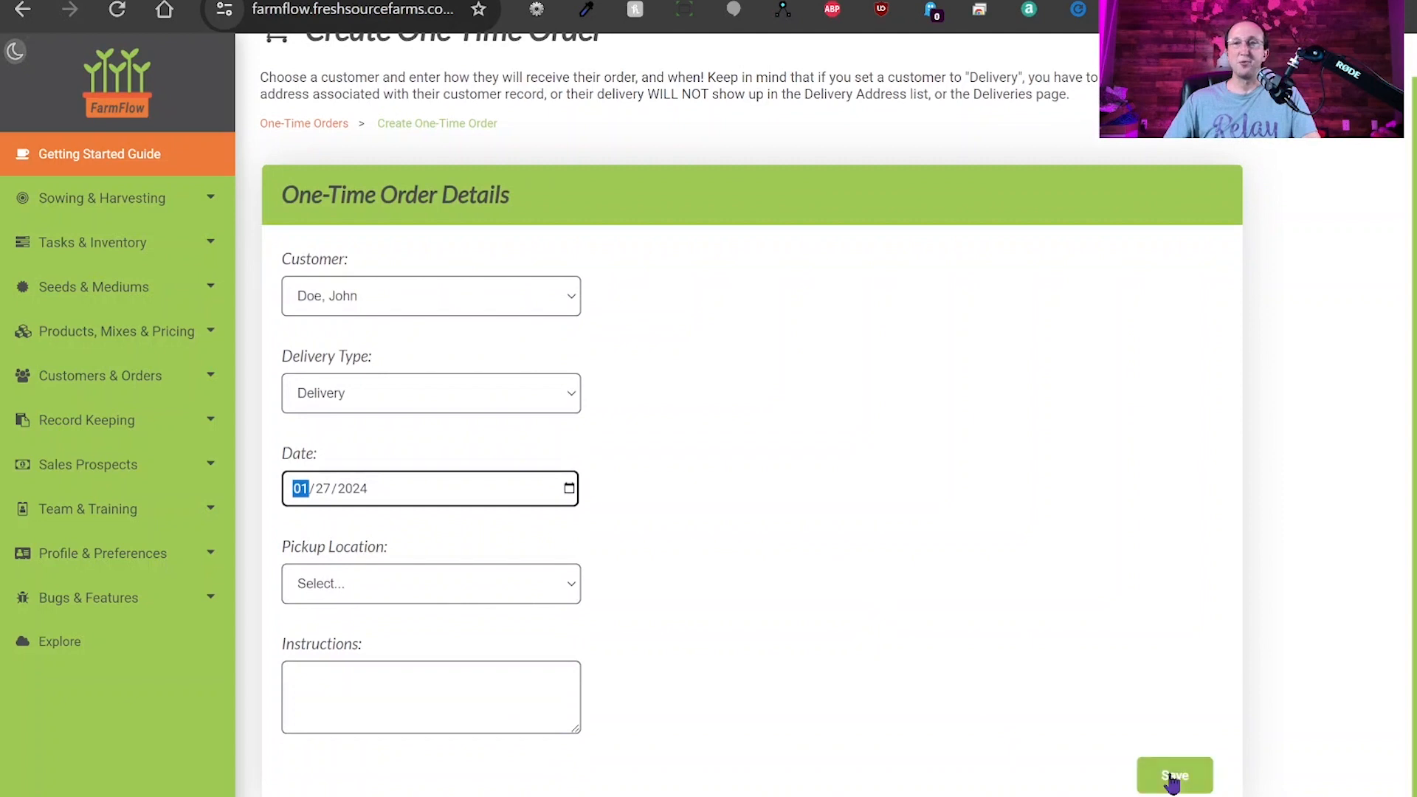
left_click(1174, 775)
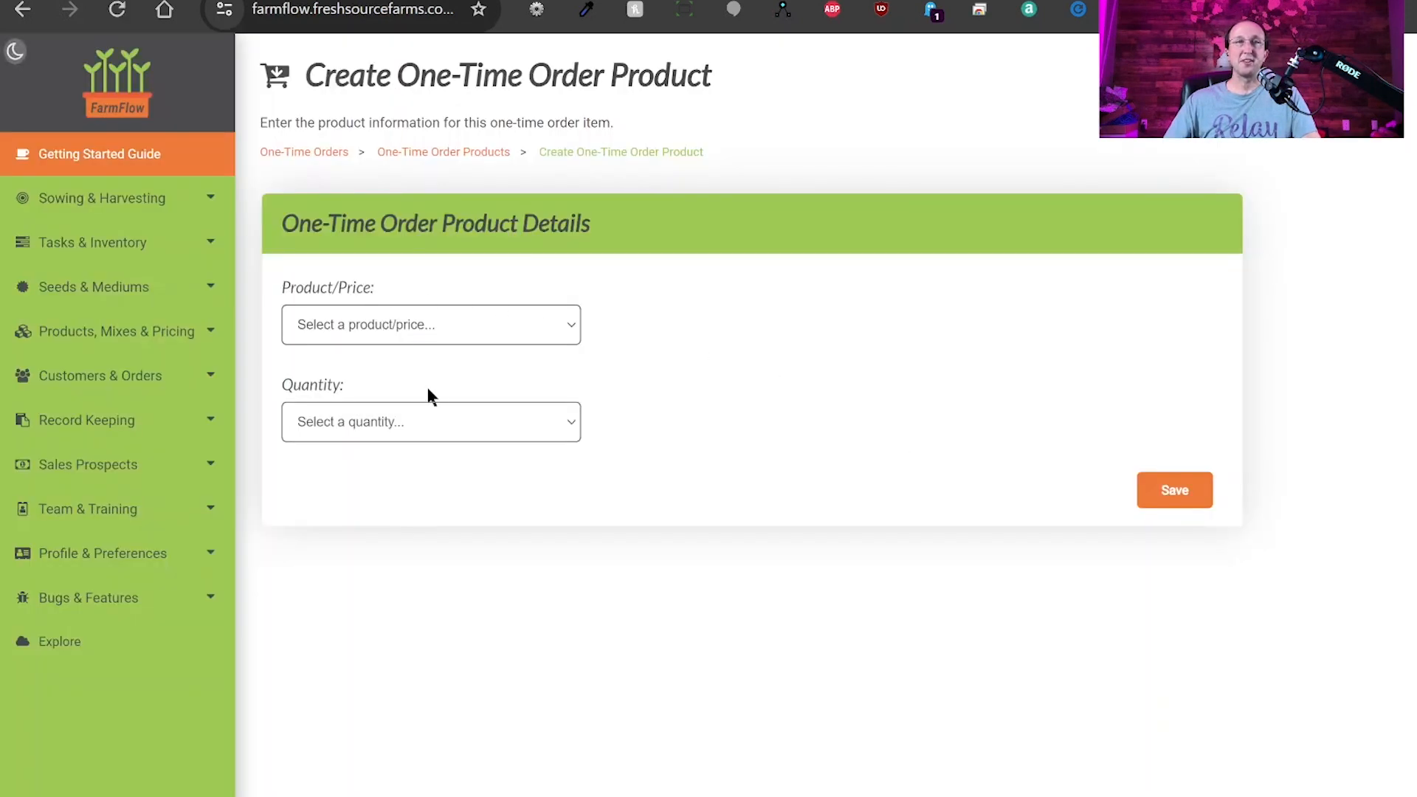
Add Broccoli - $12.00 (4.00 oz), quantity 1, then return to the One-Time Orders list.
left_click(442, 401)
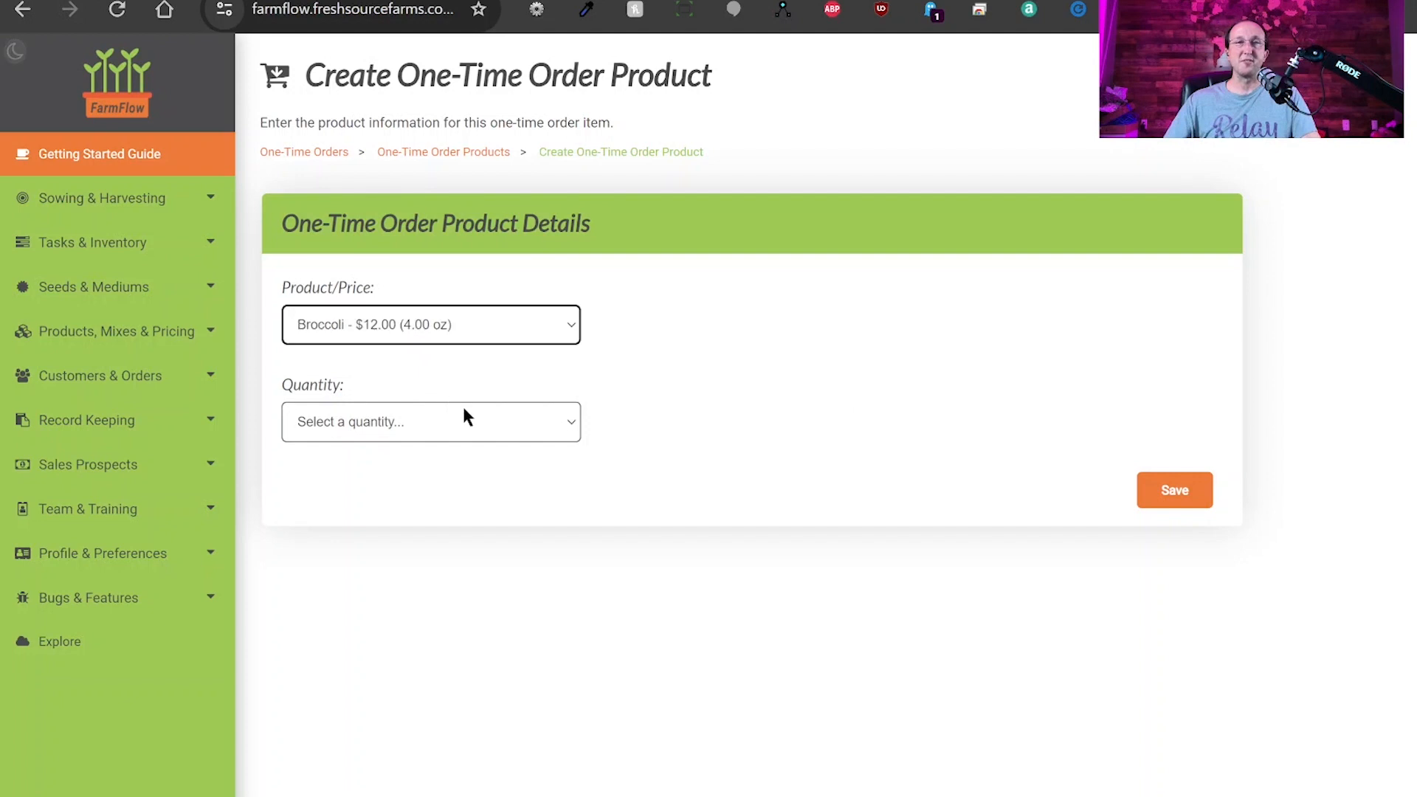
left_click(506, 423)
left_click(423, 465)
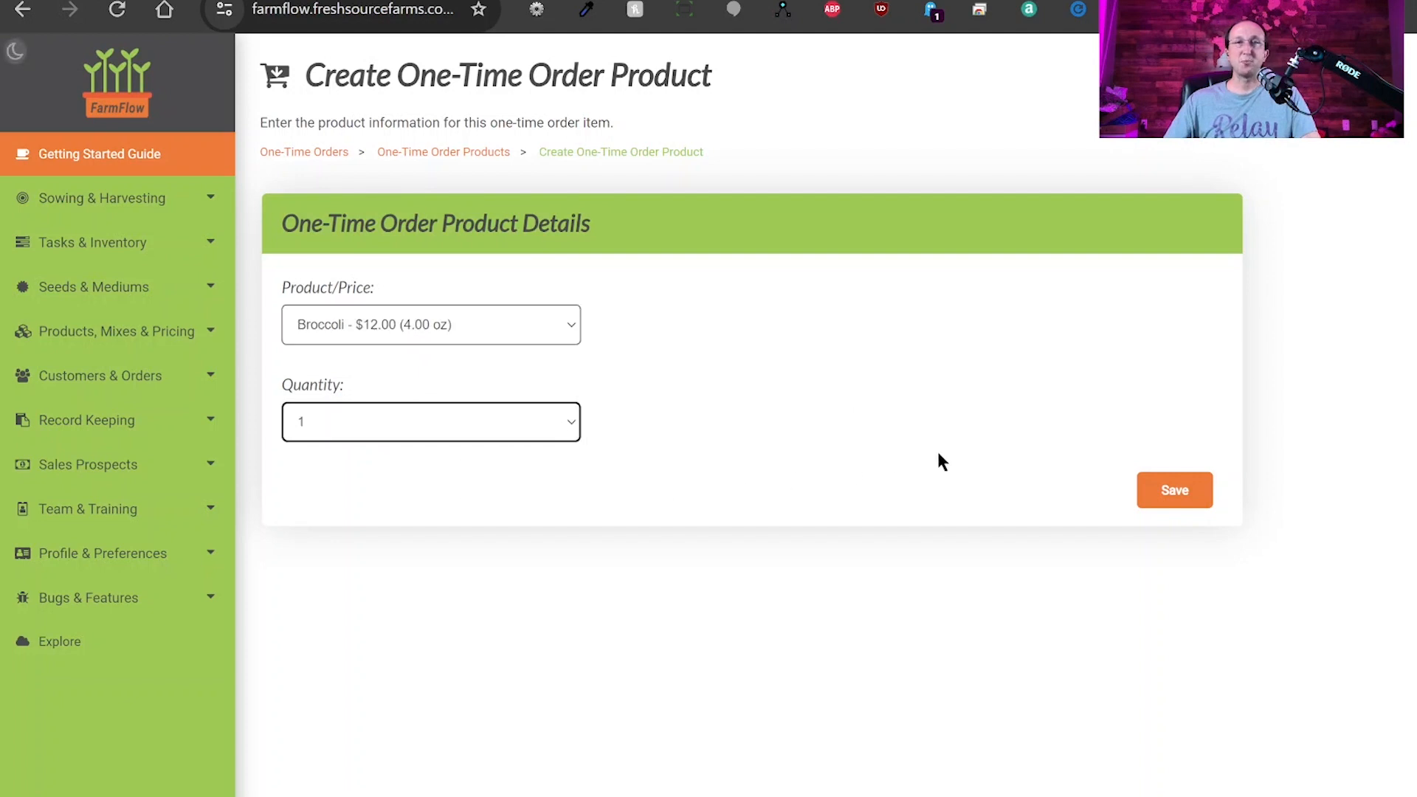
left_click(1173, 493)
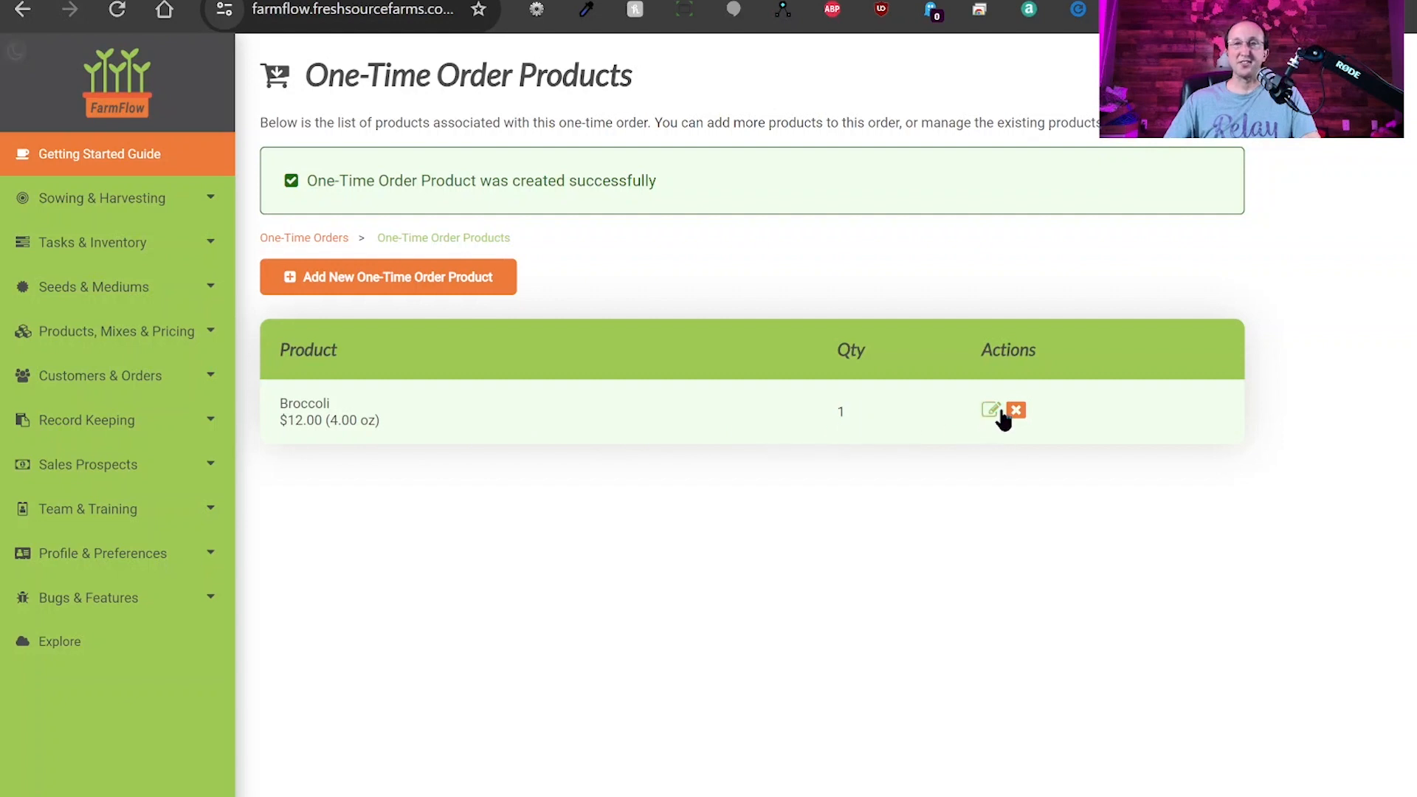
left_click(299, 239)
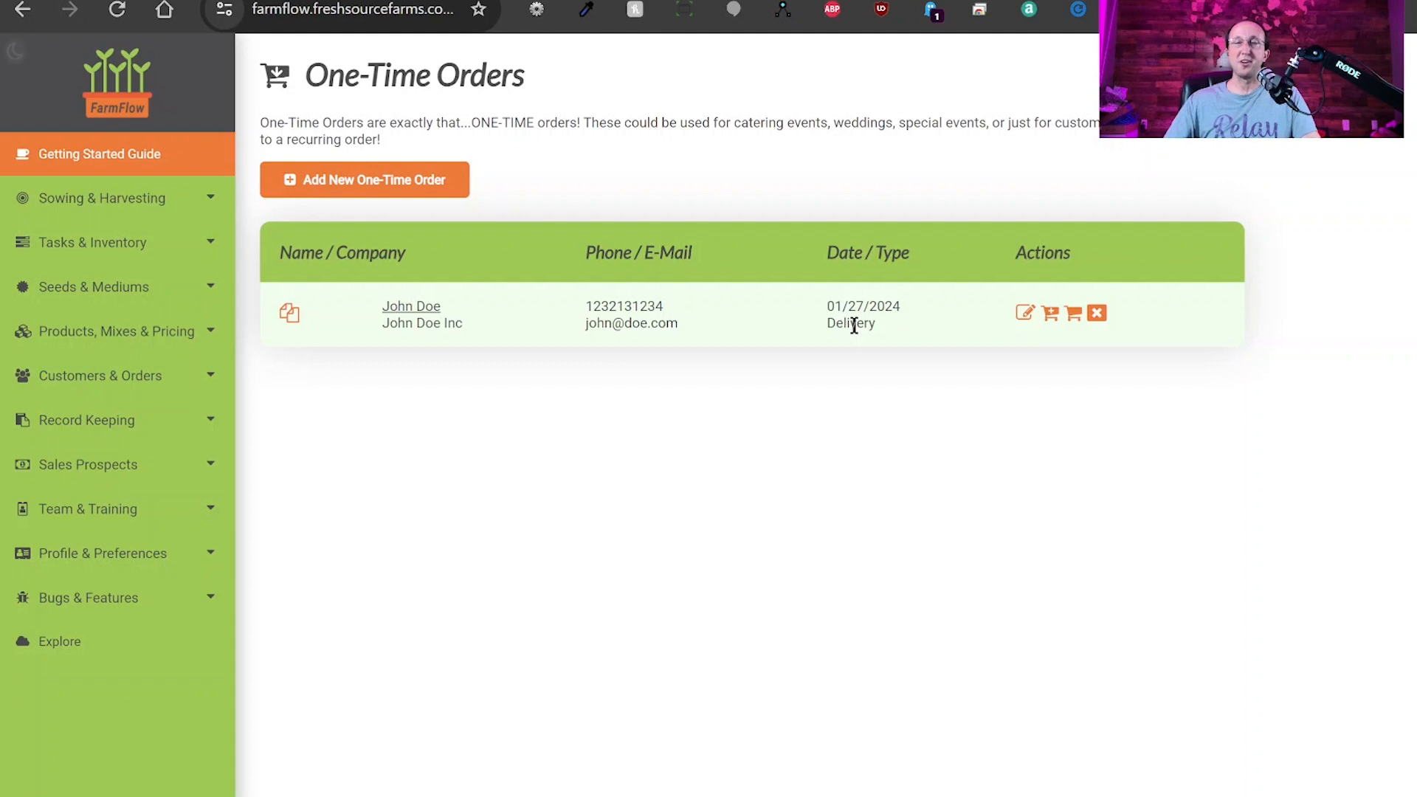
left_click(1025, 314)
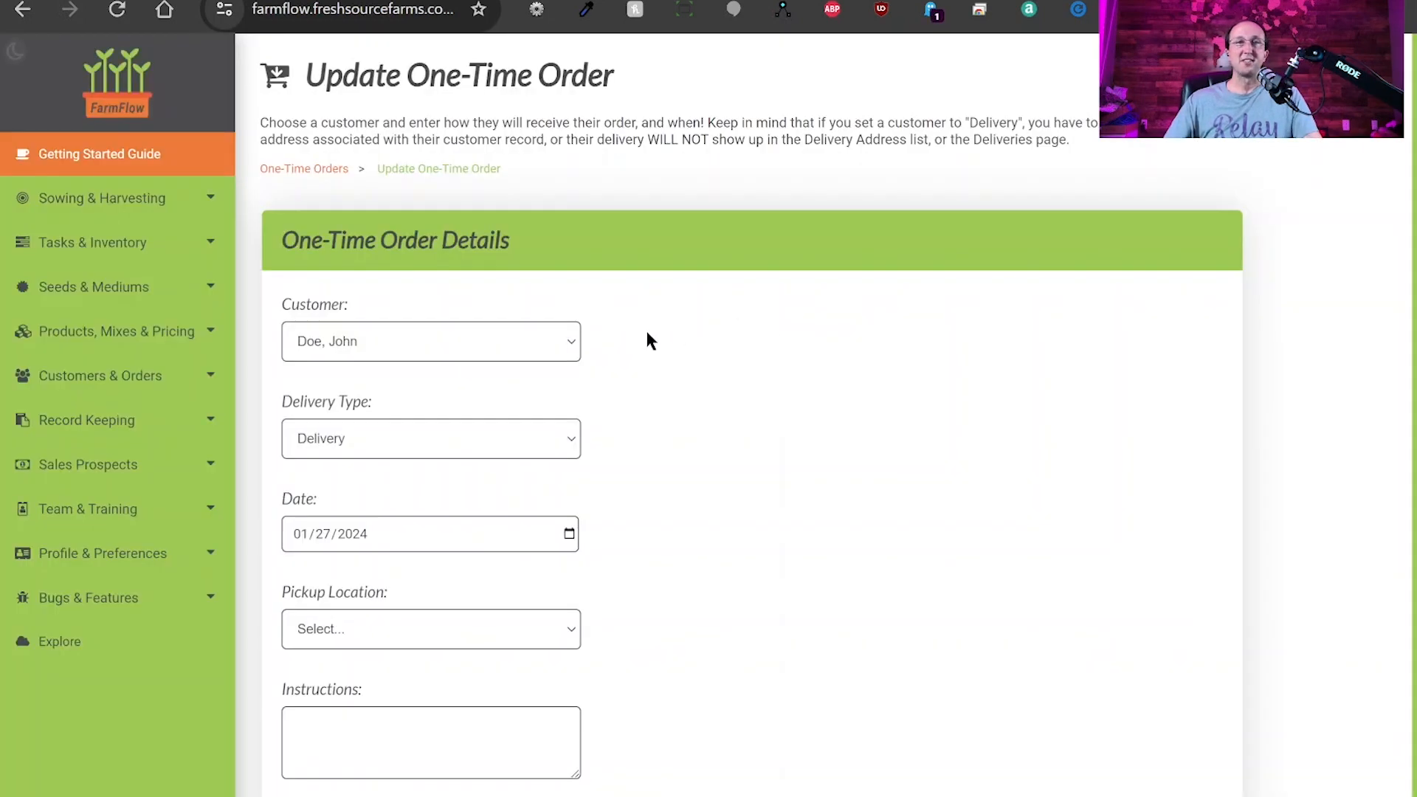
scroll(760, 421, "down", 1)
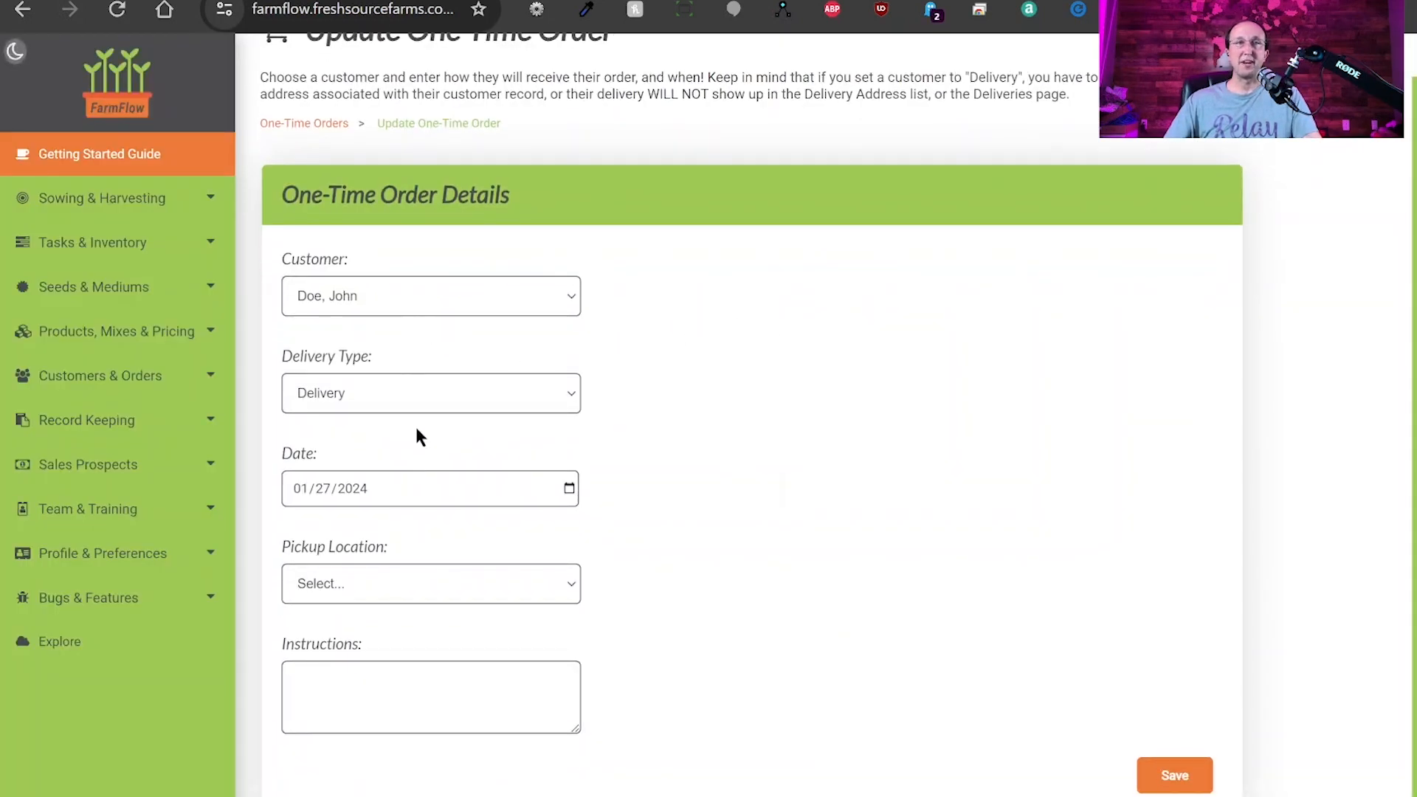
key("alt+Left")
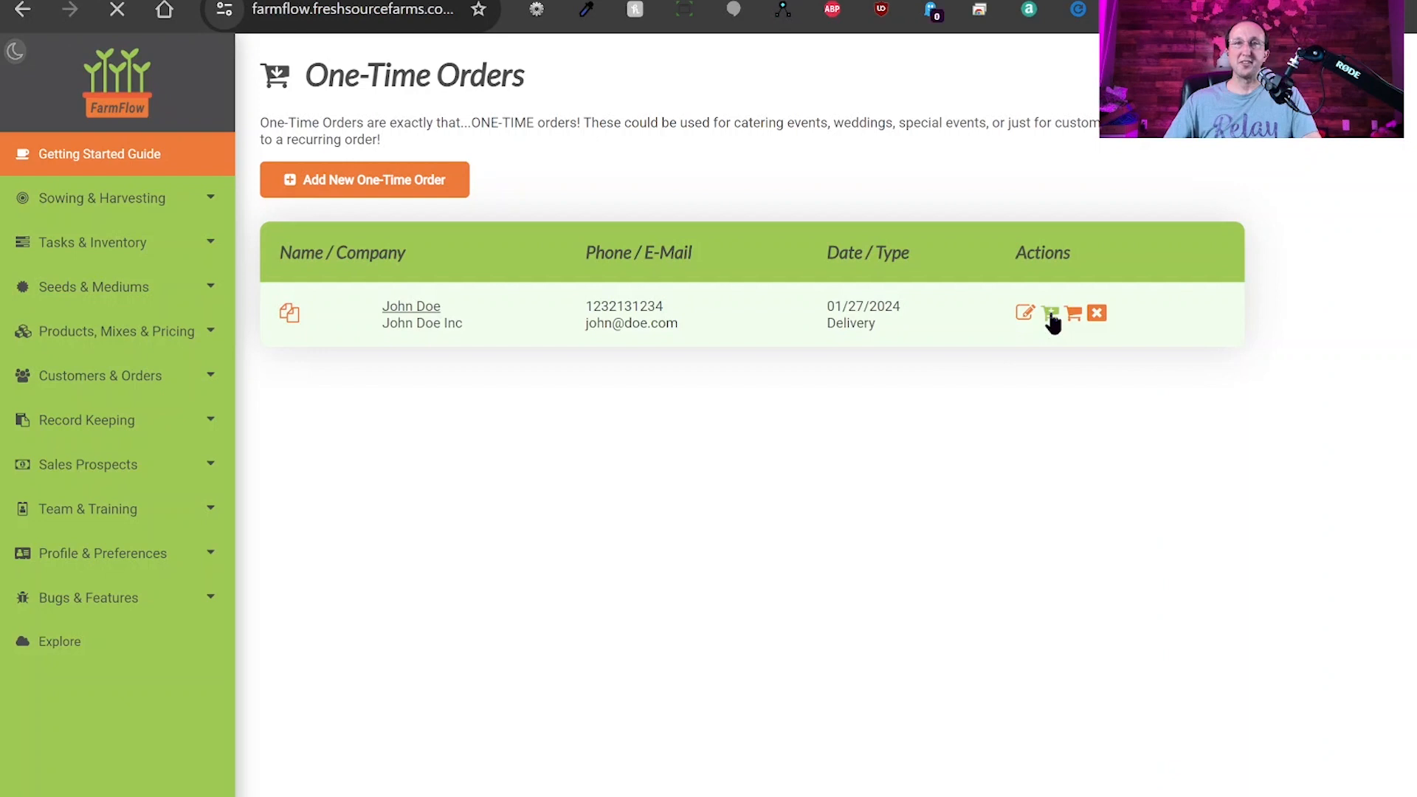
Add Broccoli - $6.00 (2.00 oz), quantity 1, to the order and return to the list.
left_click(1048, 315)
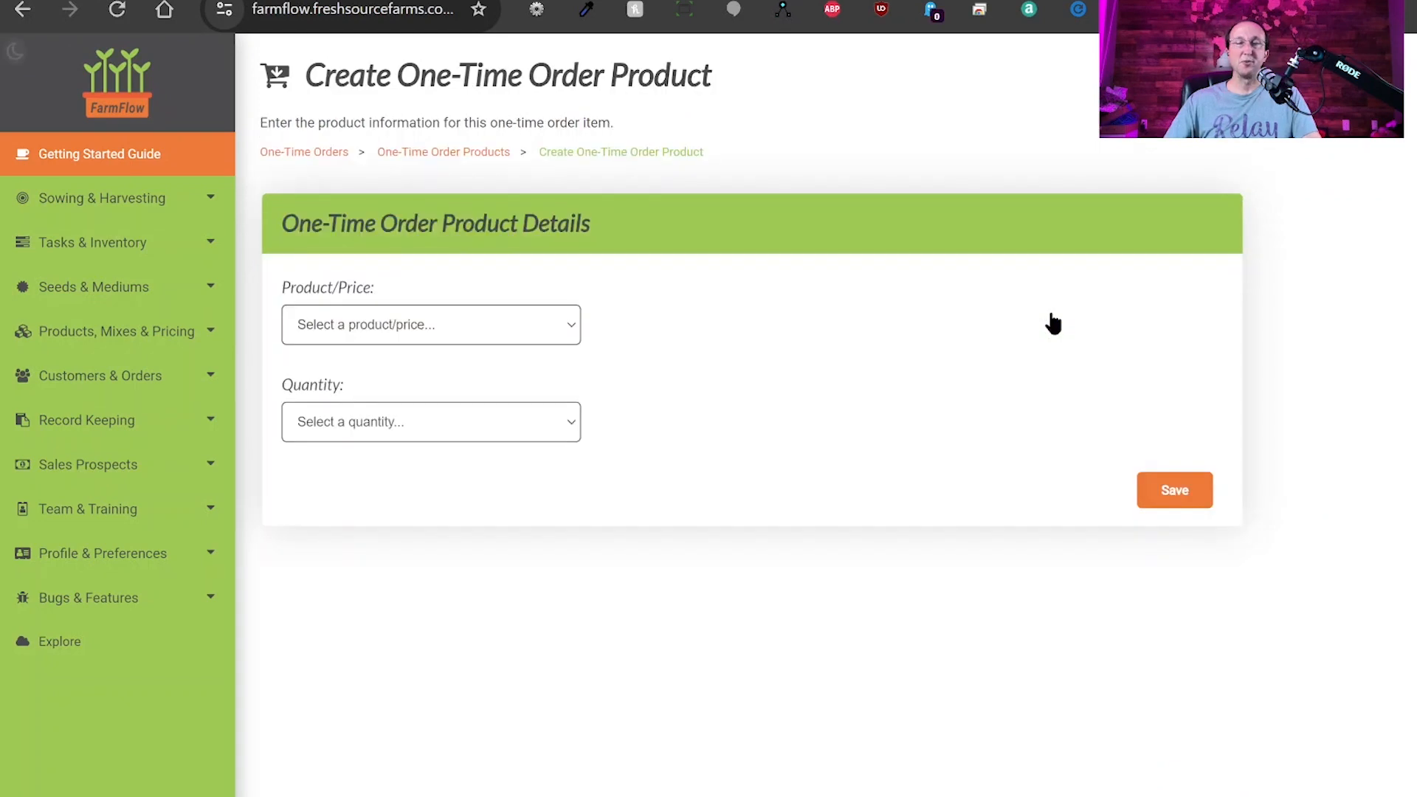
left_click(428, 383)
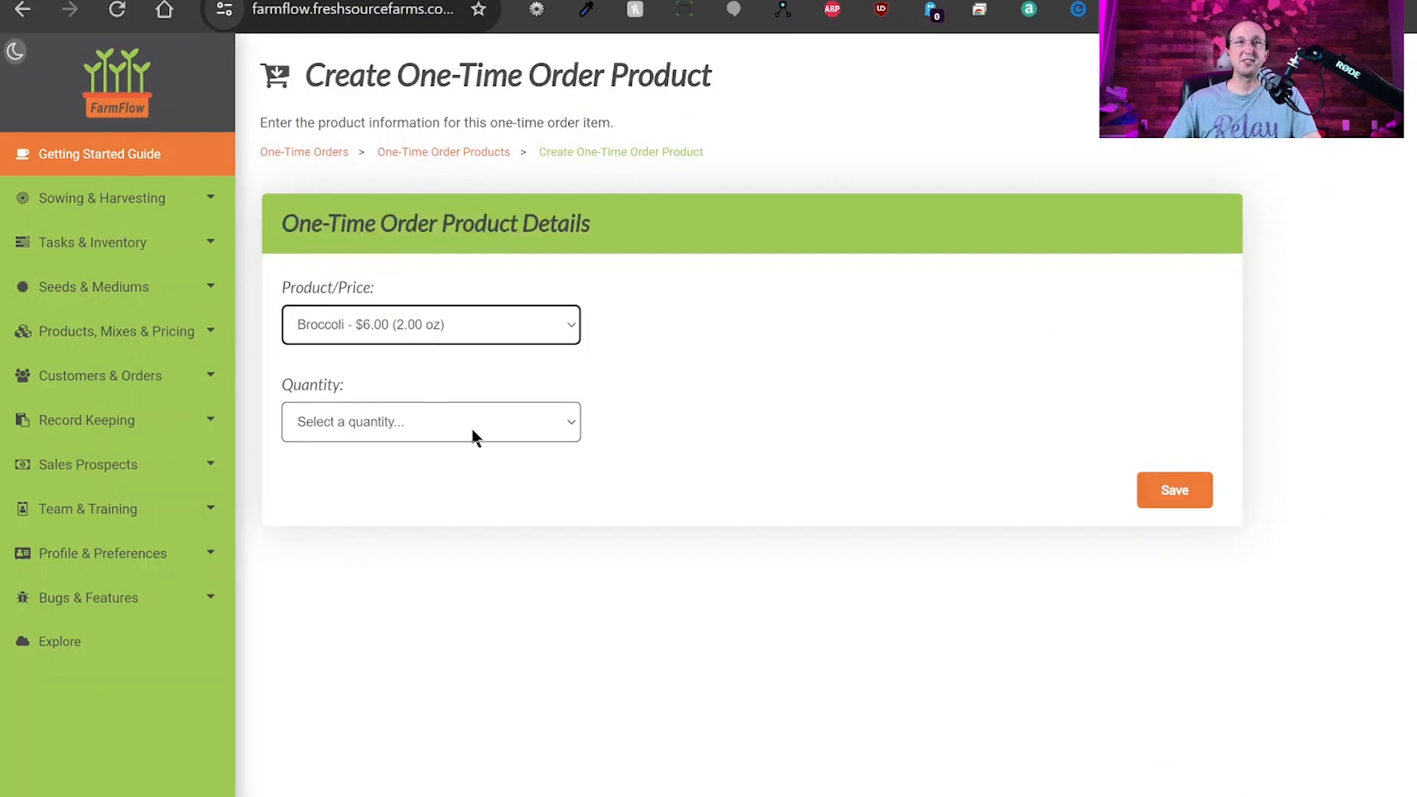
left_click(433, 476)
left_click(1163, 502)
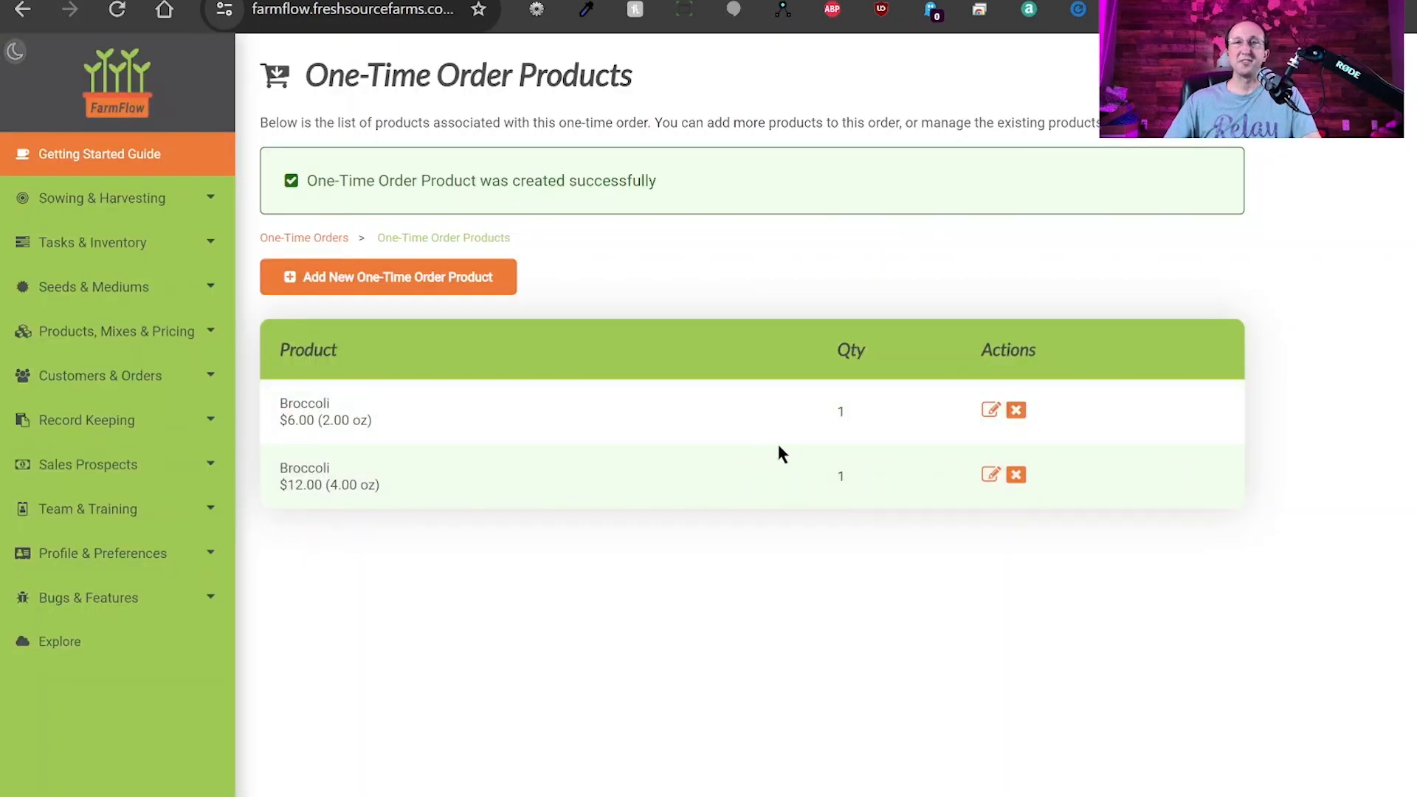
left_click(305, 240)
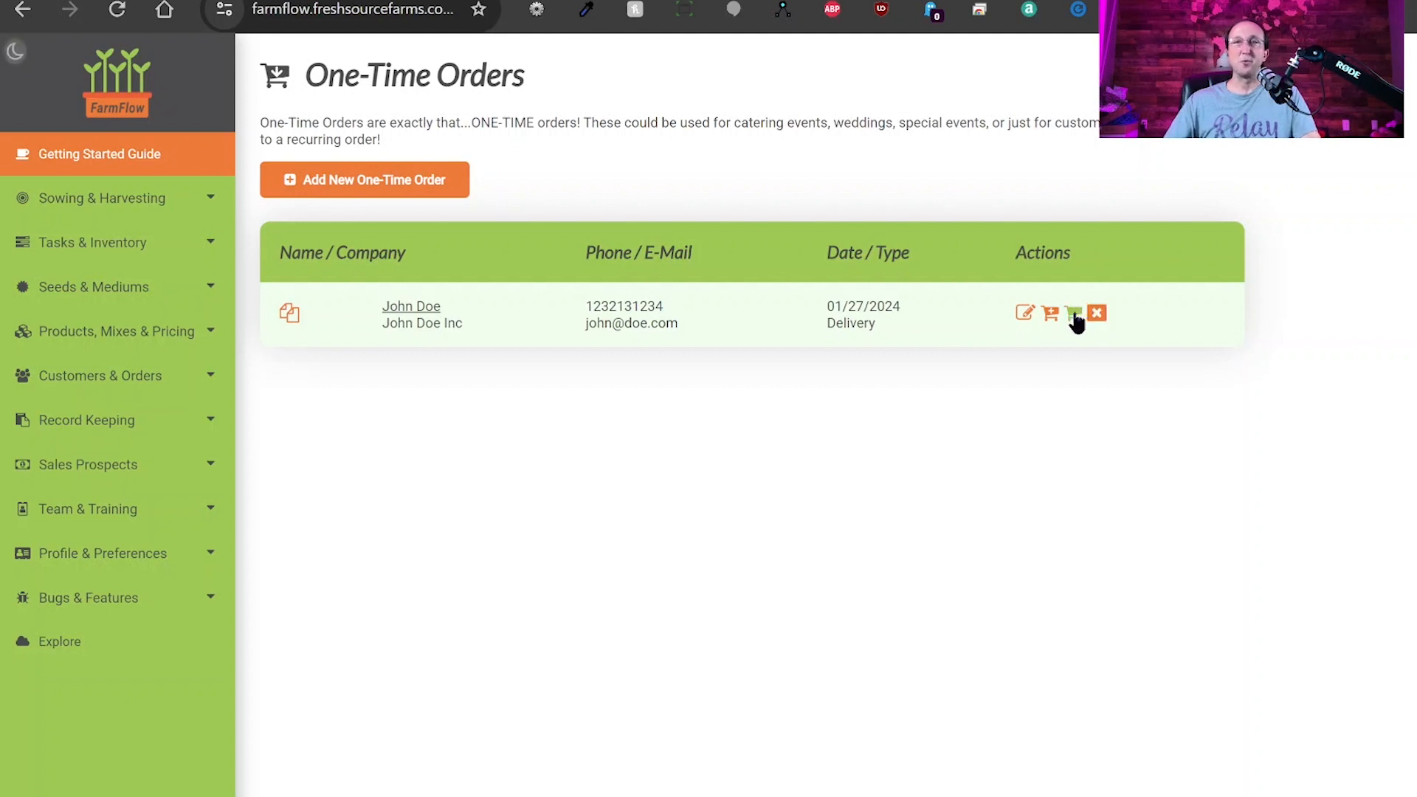
Check the order's products, then open the empty Grow Mediums page under Seeds & Mediums.
left_click(1074, 316)
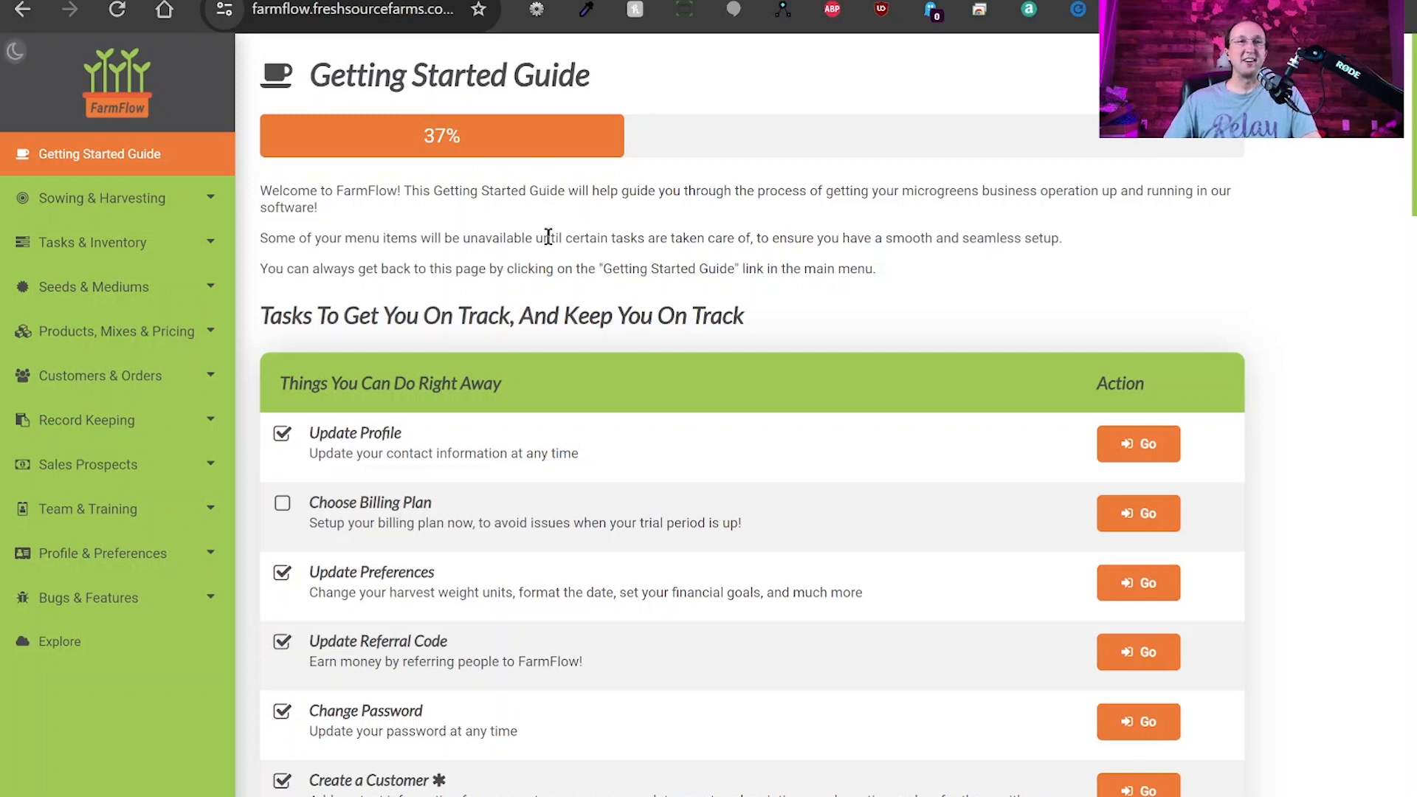
left_click(141, 291)
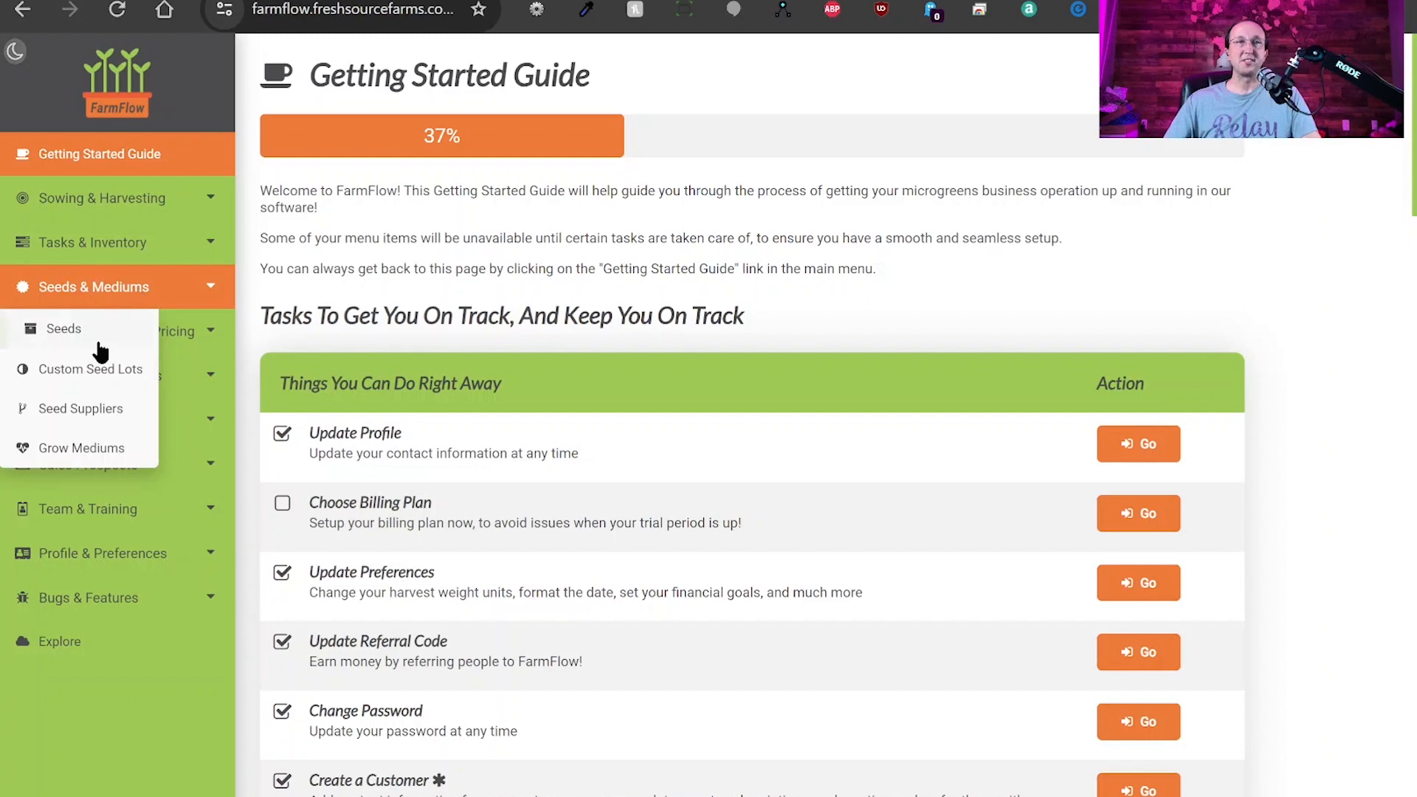
left_click(82, 451)
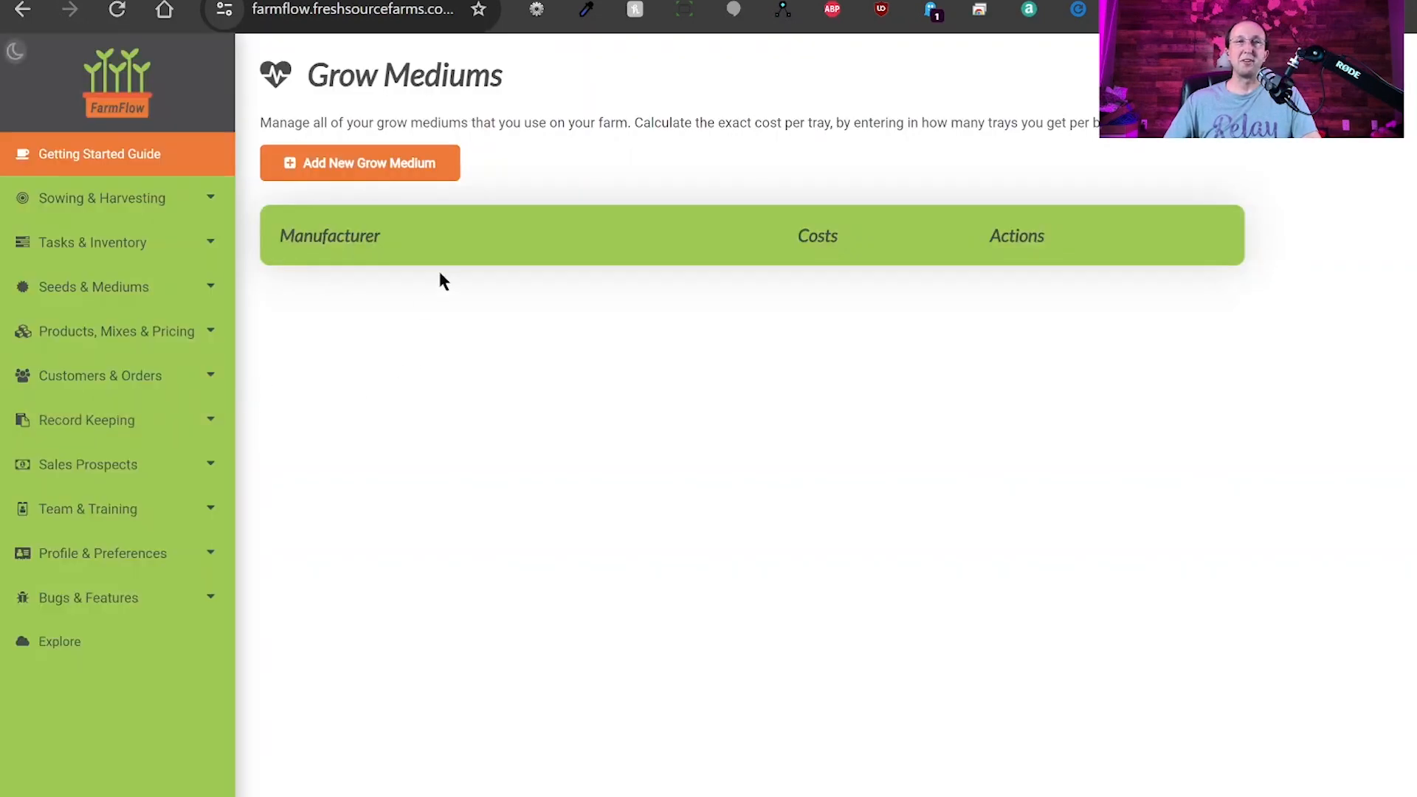
Start a new medium with manufacturer Fox Farms, type Soil, model Coco Loco, Organic No.
left_click(343, 176)
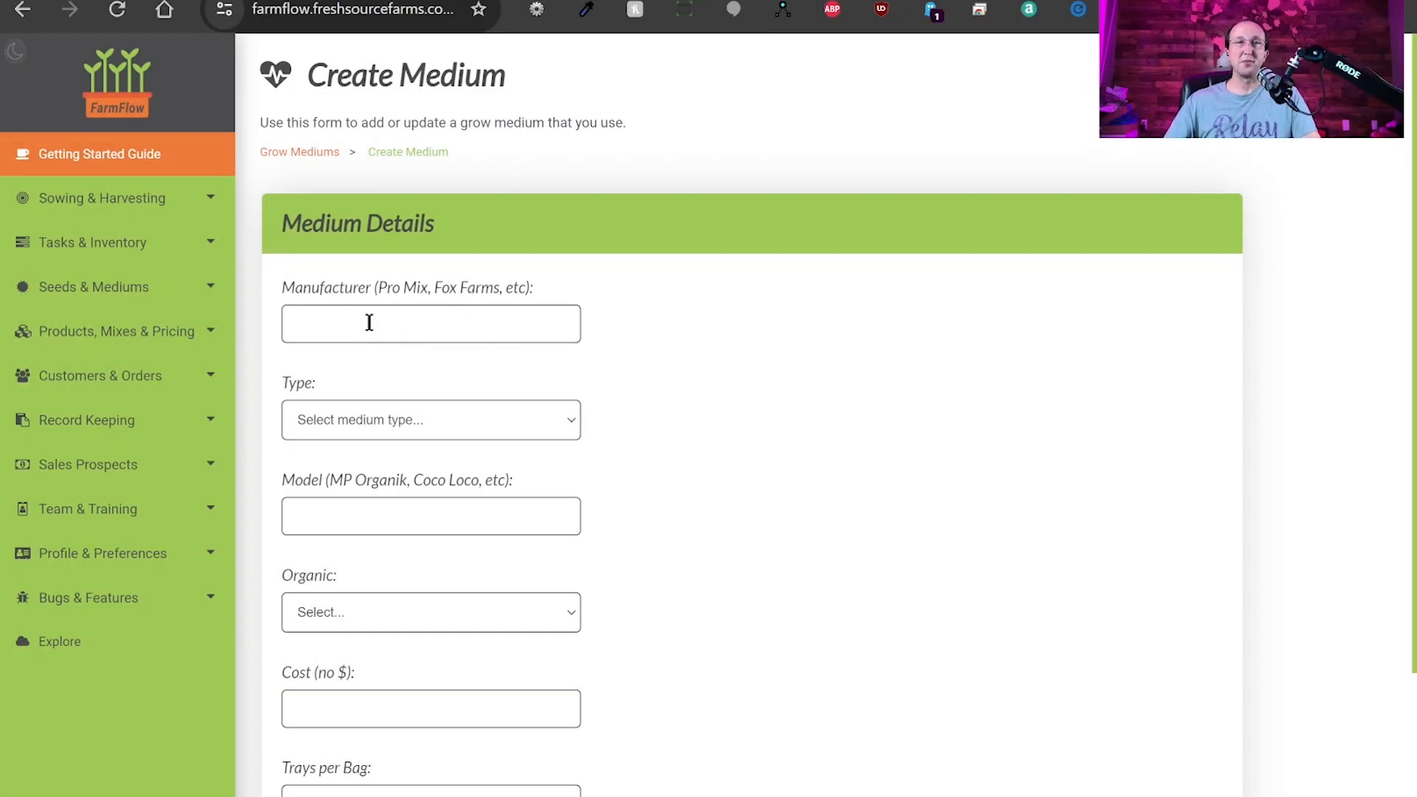
left_click(369, 322)
type("Z")
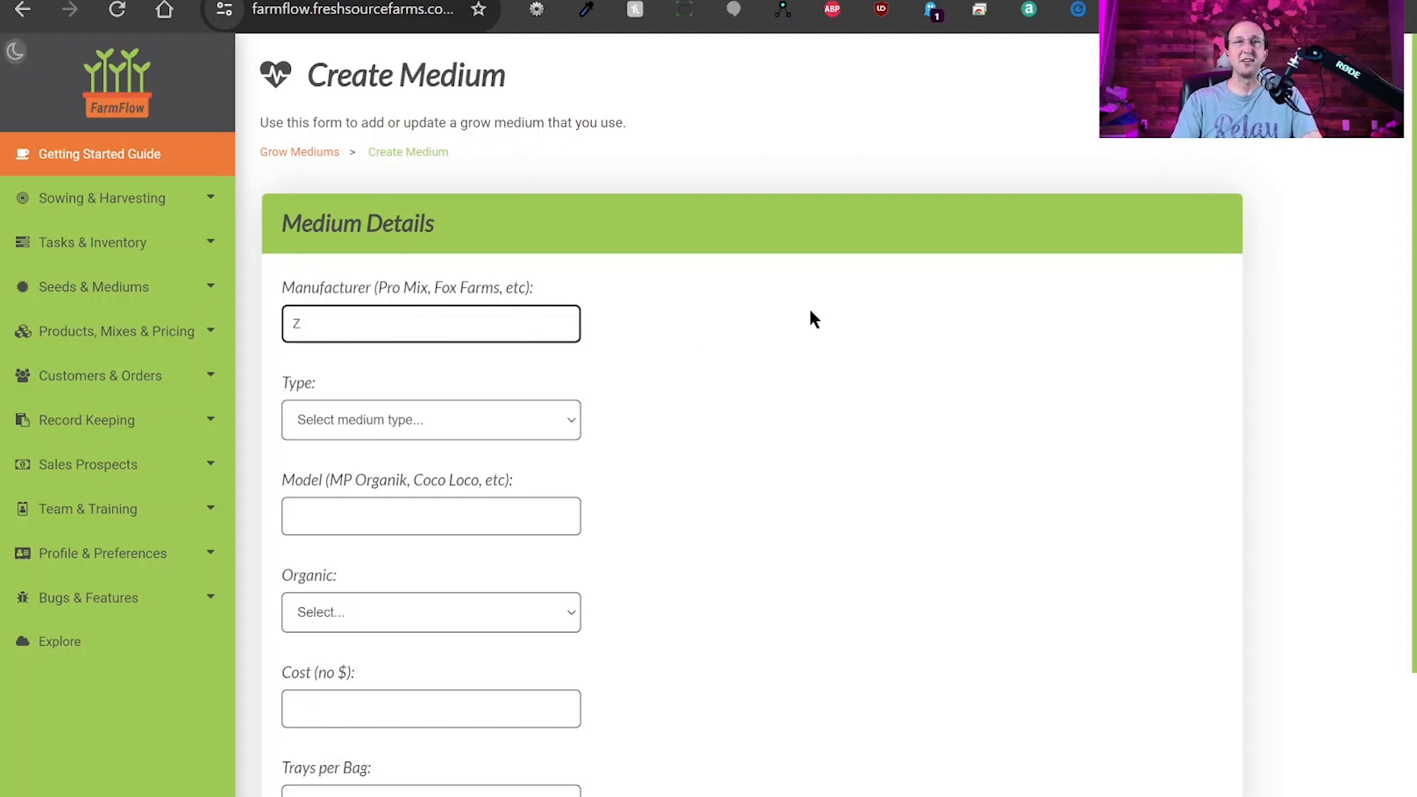
type("ox Farms")
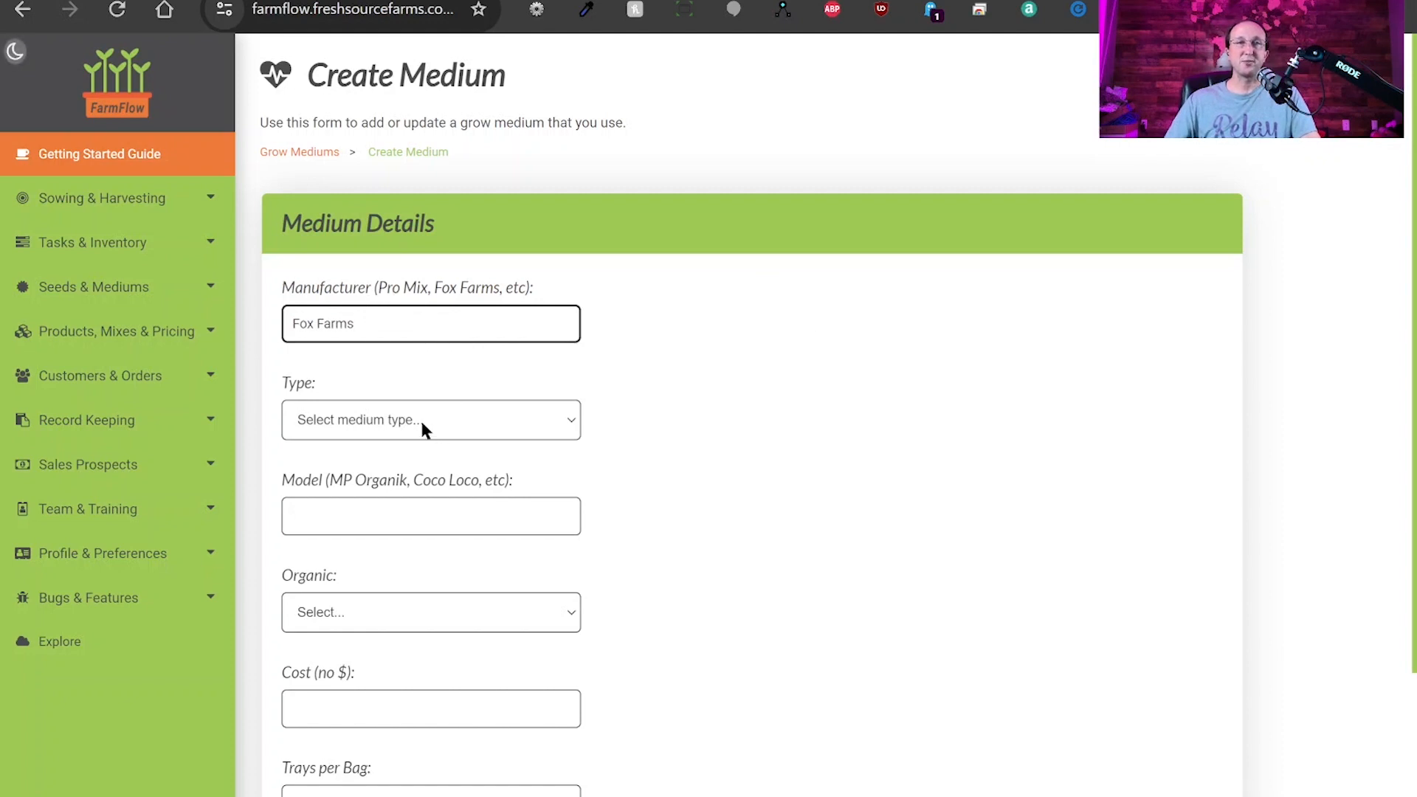
left_click(384, 420)
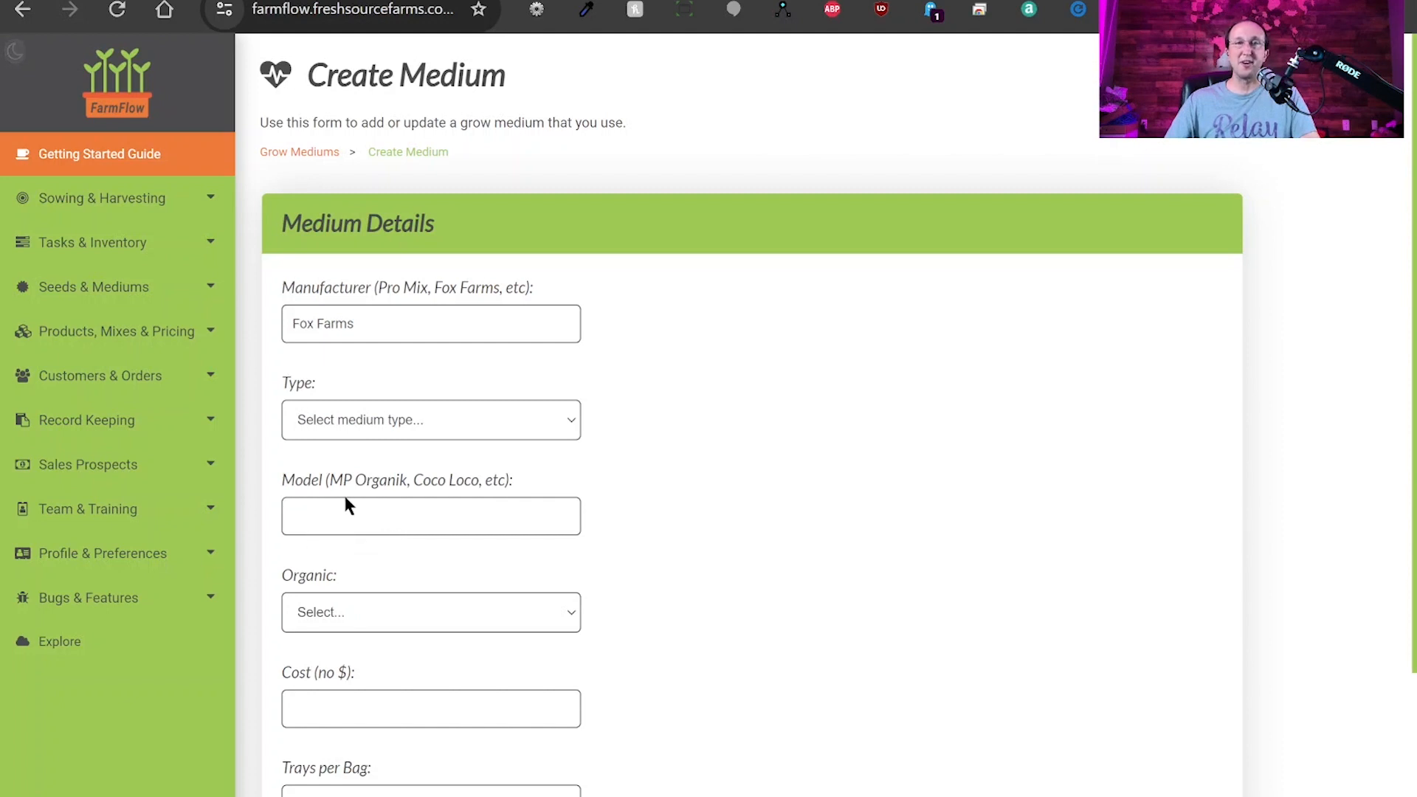
left_click(315, 466)
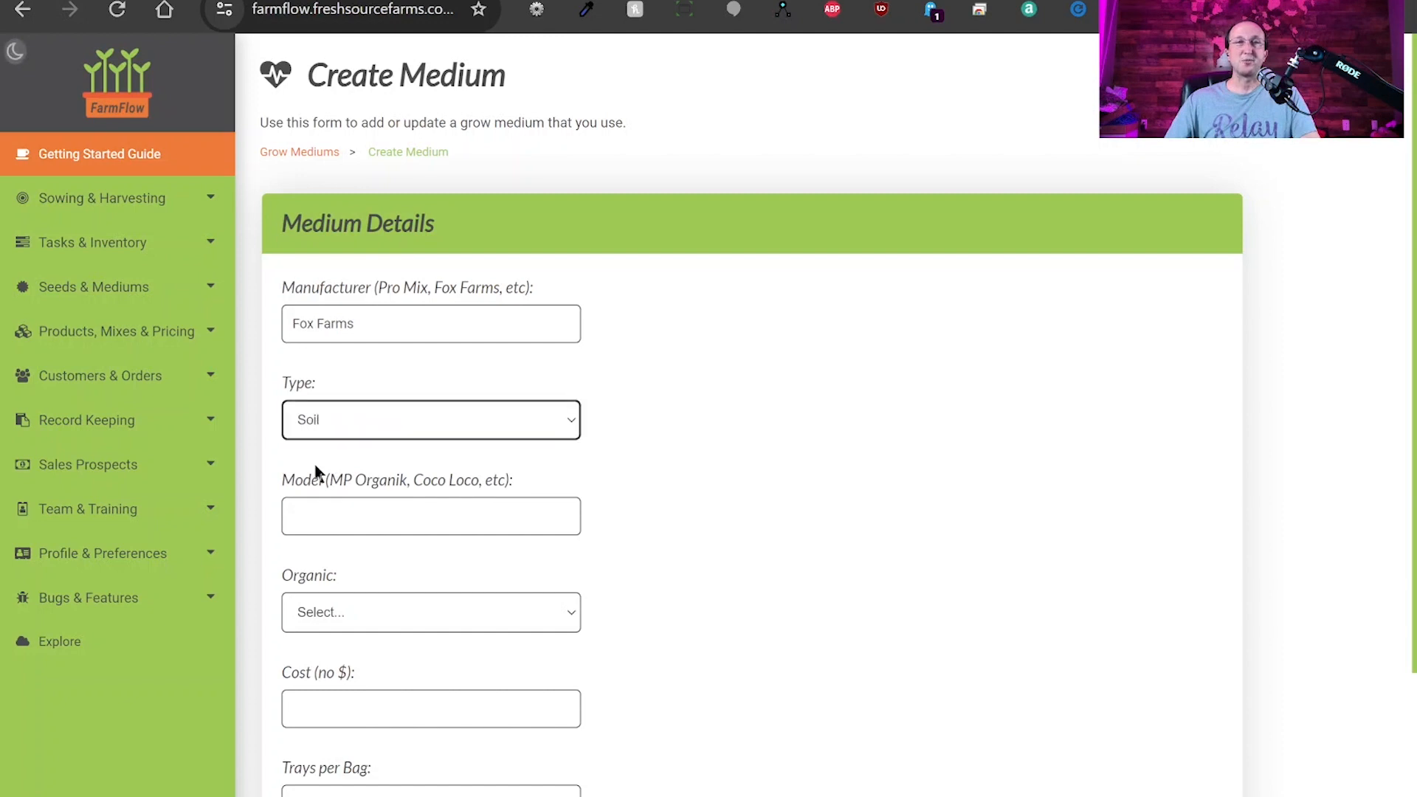
left_click(440, 516)
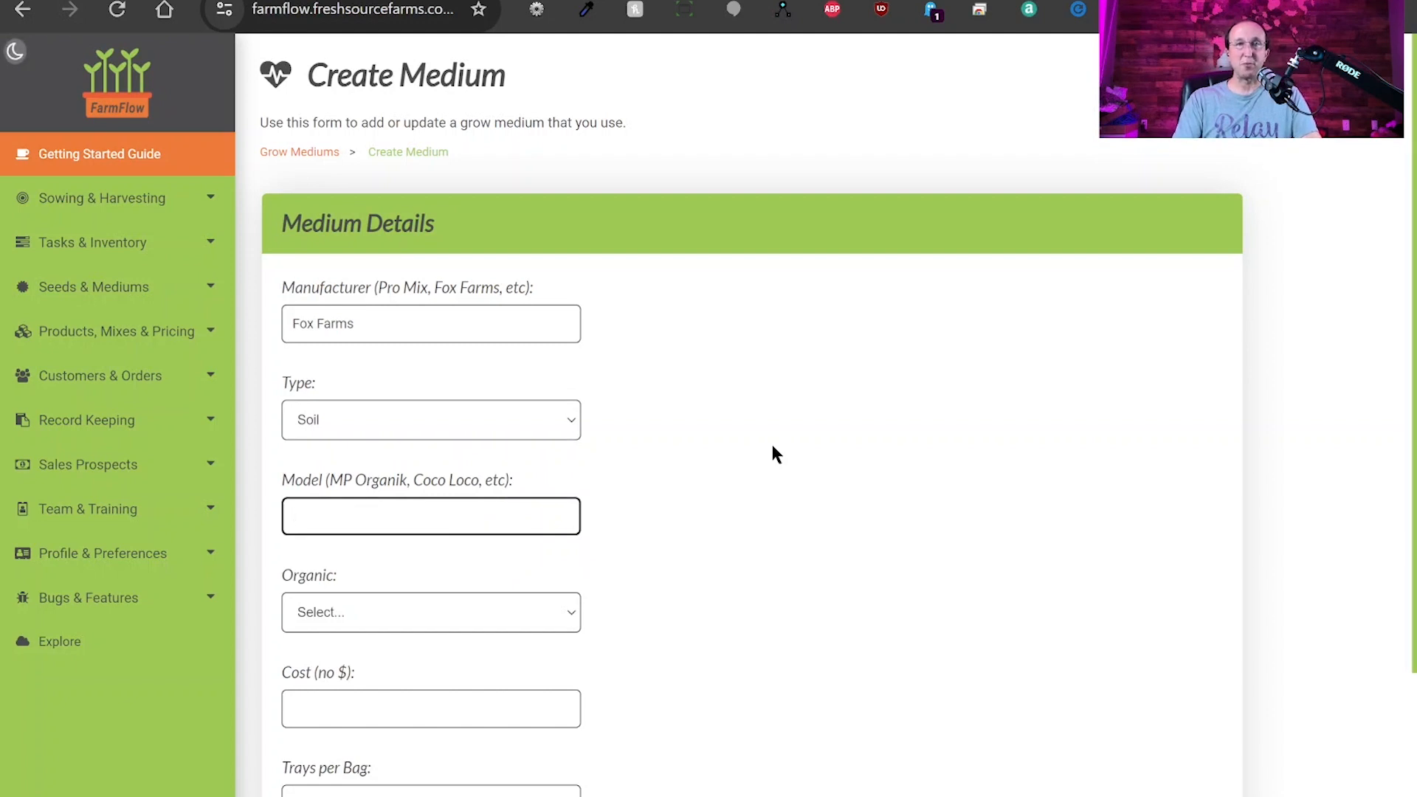
type("Coco Loco")
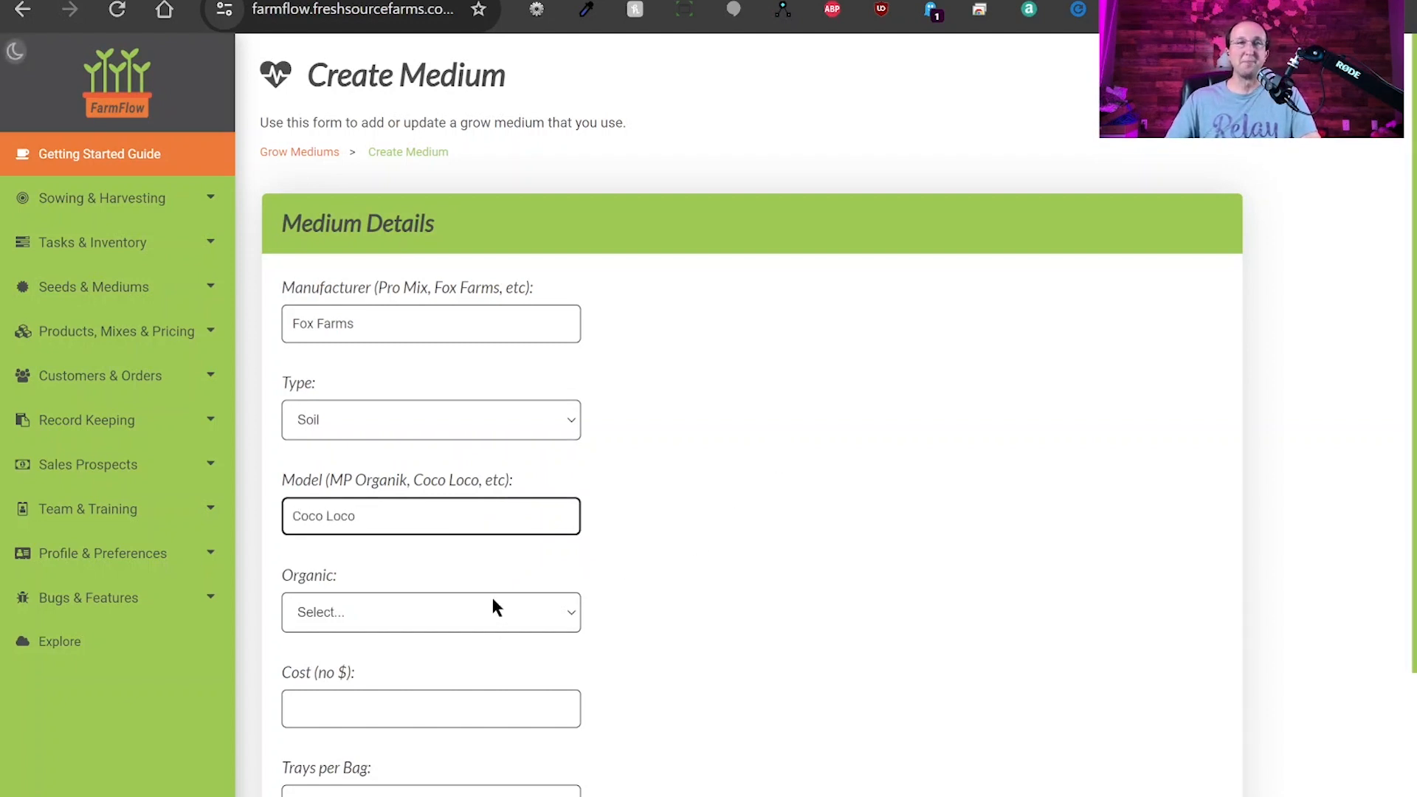
key("Tab")
left_click(389, 615)
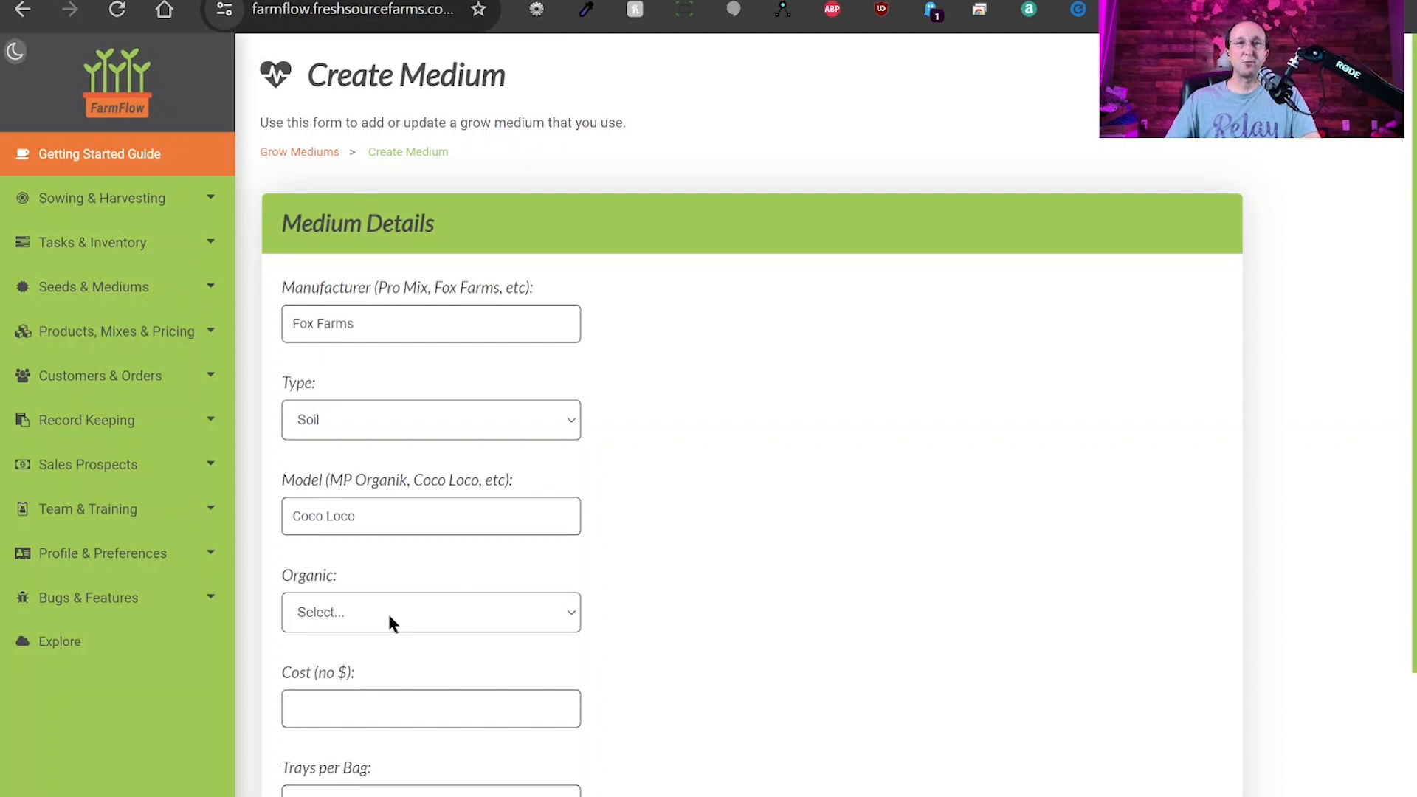
left_click(323, 670)
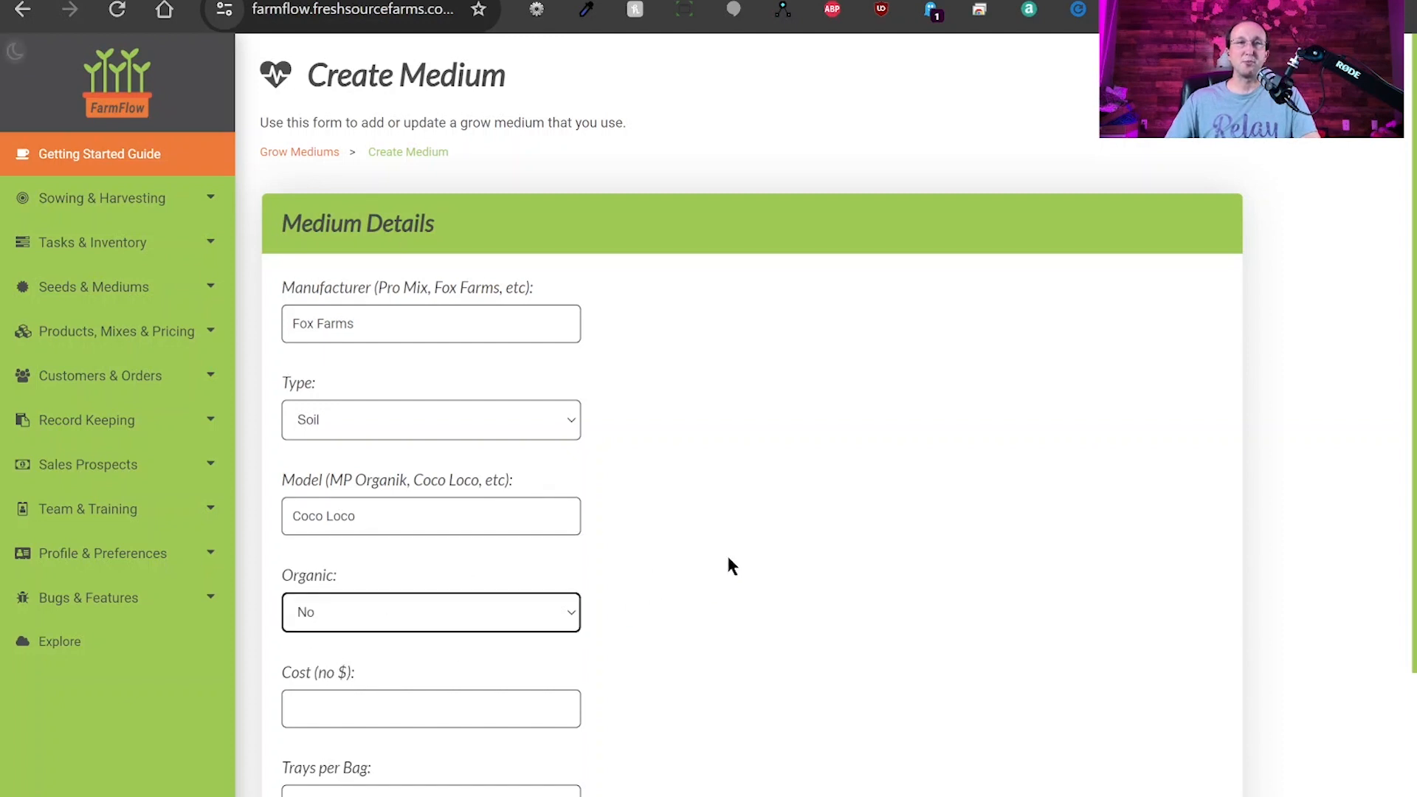
Enter a cost of 25 and 28 trays per bag, then save the Coco Loco medium.
scroll(728, 555, "down", 3)
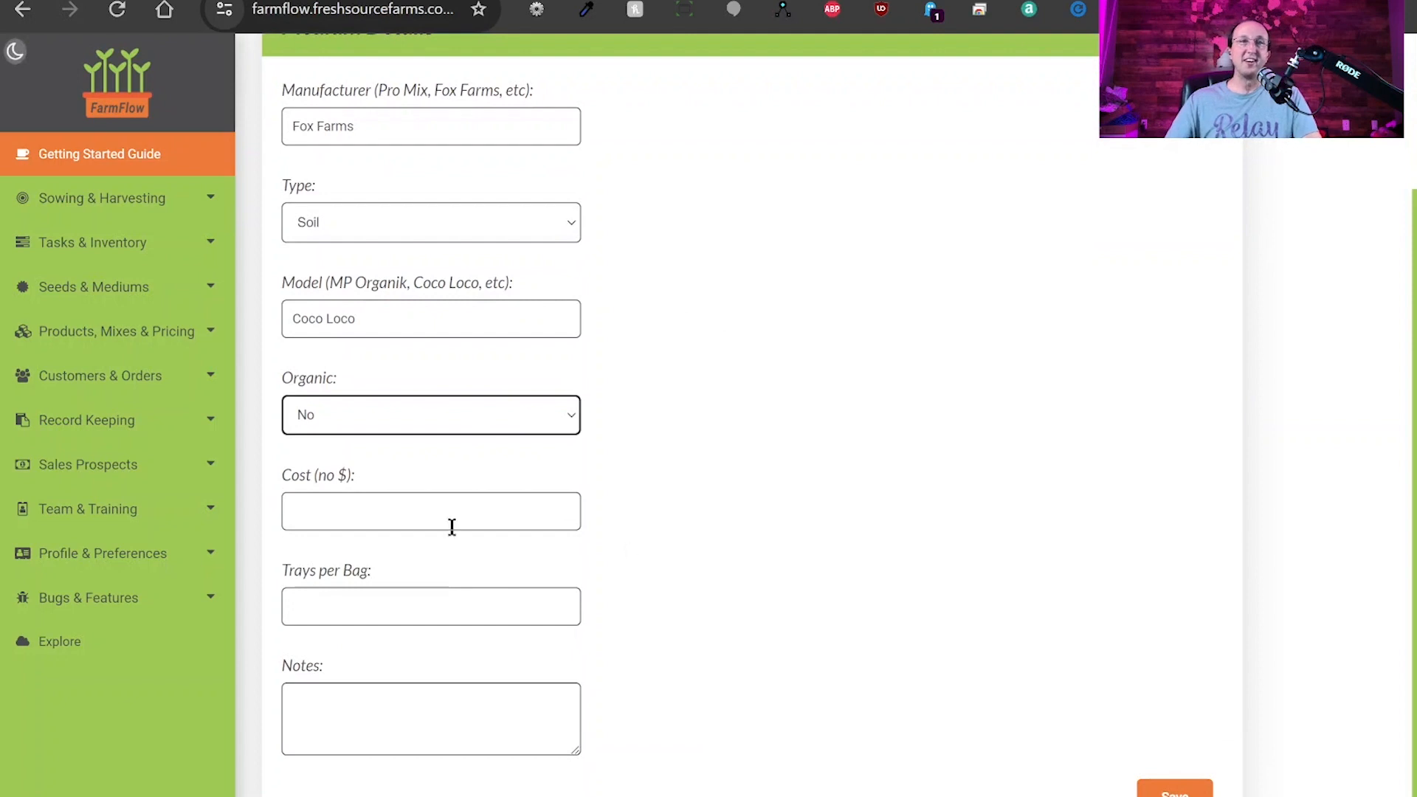
left_click(329, 508)
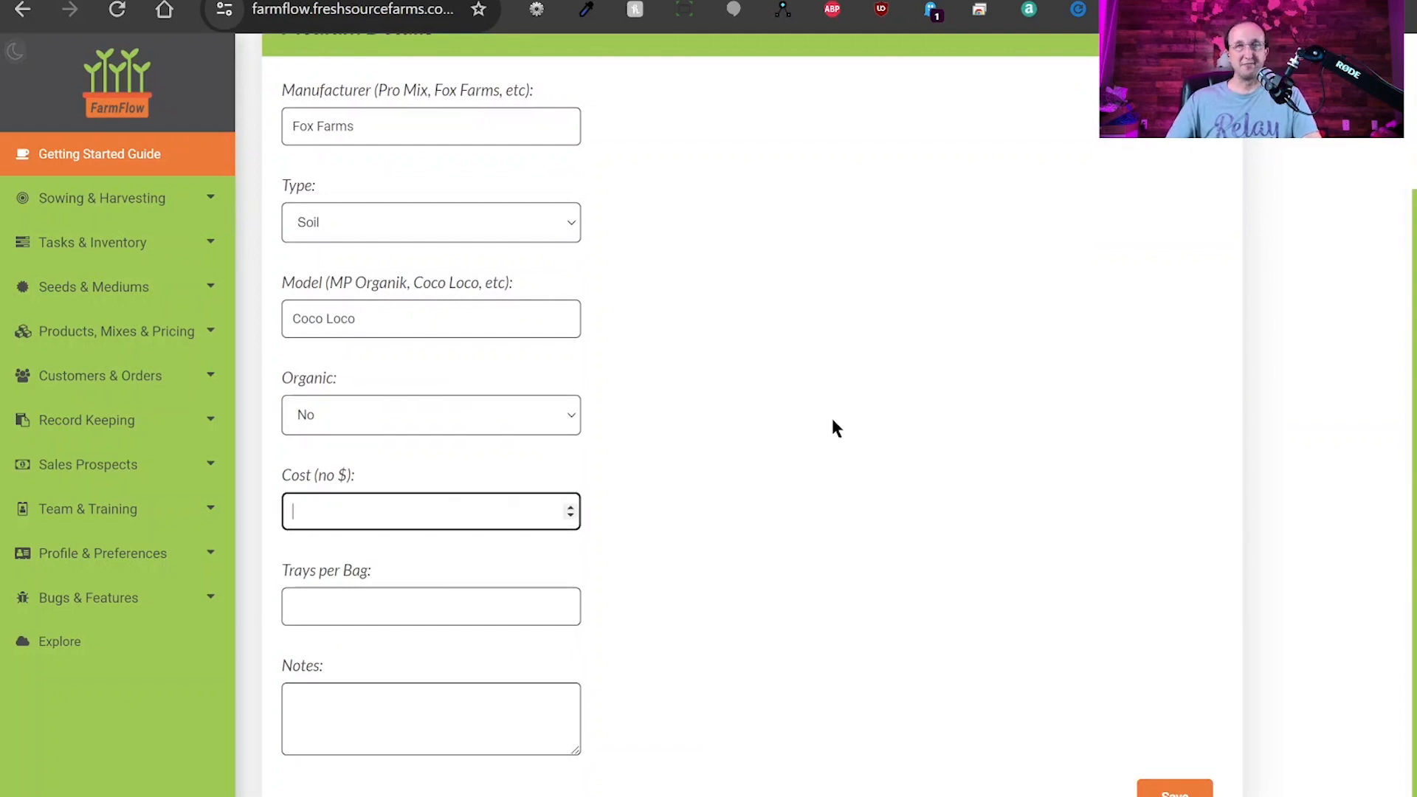
type("25")
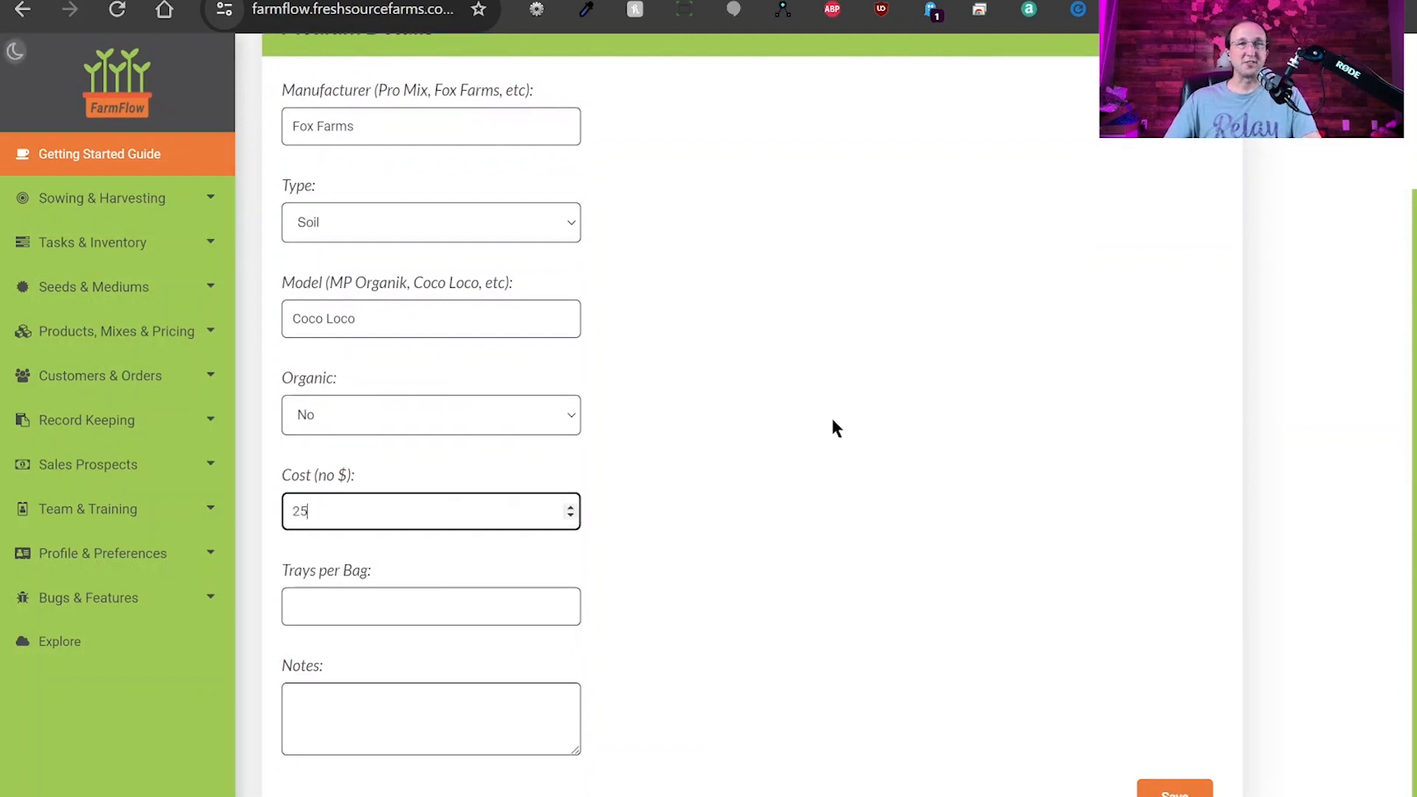
left_click(393, 607)
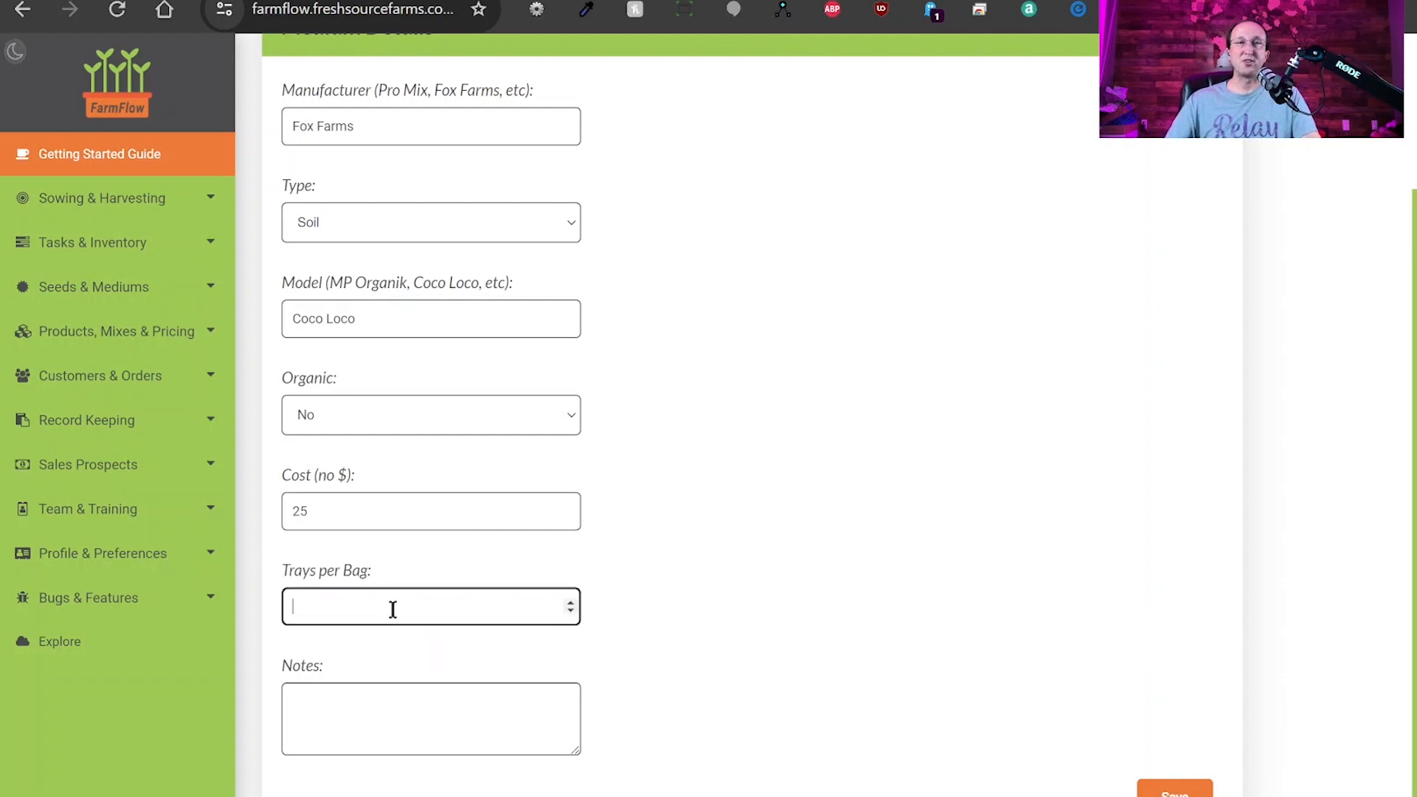
type("28")
left_click(792, 535)
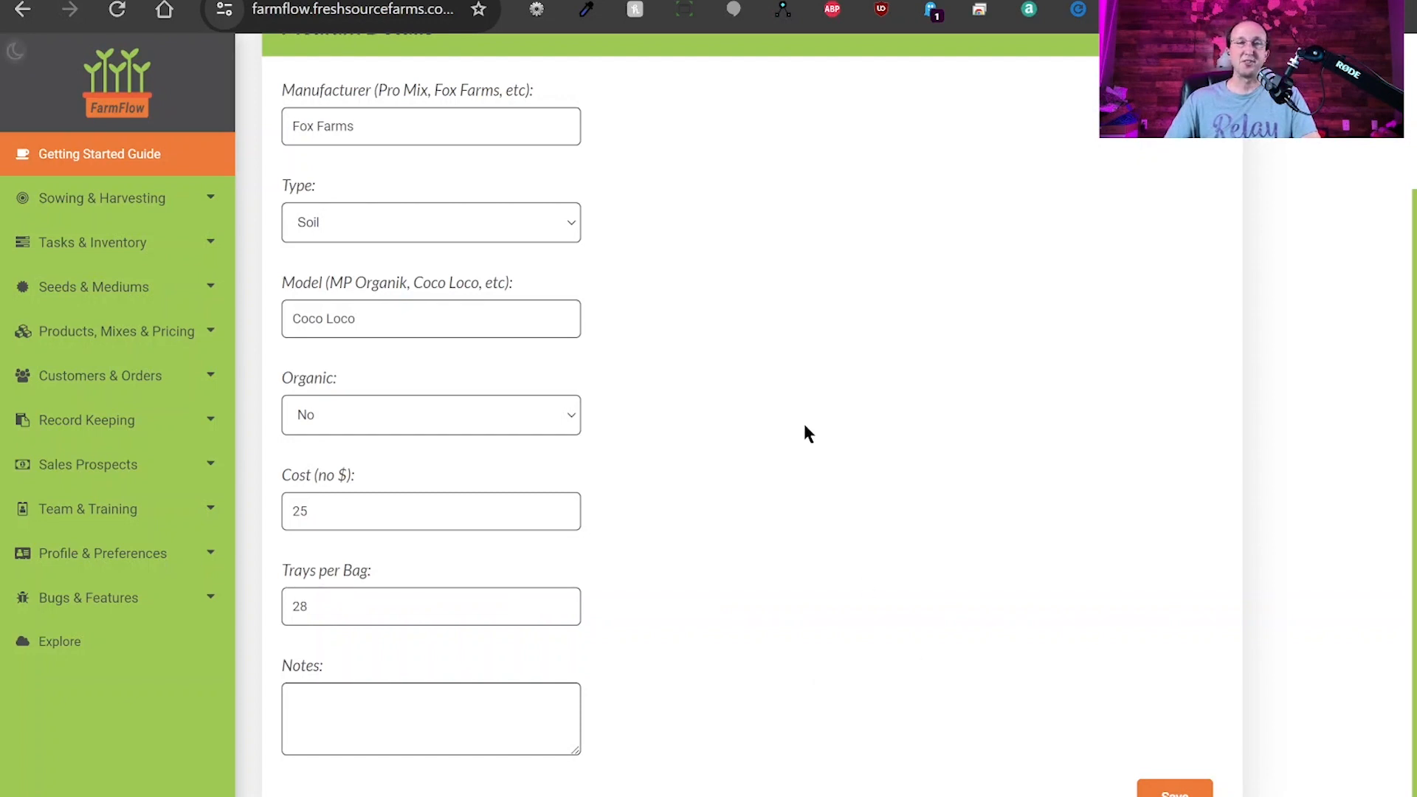
left_click(349, 713)
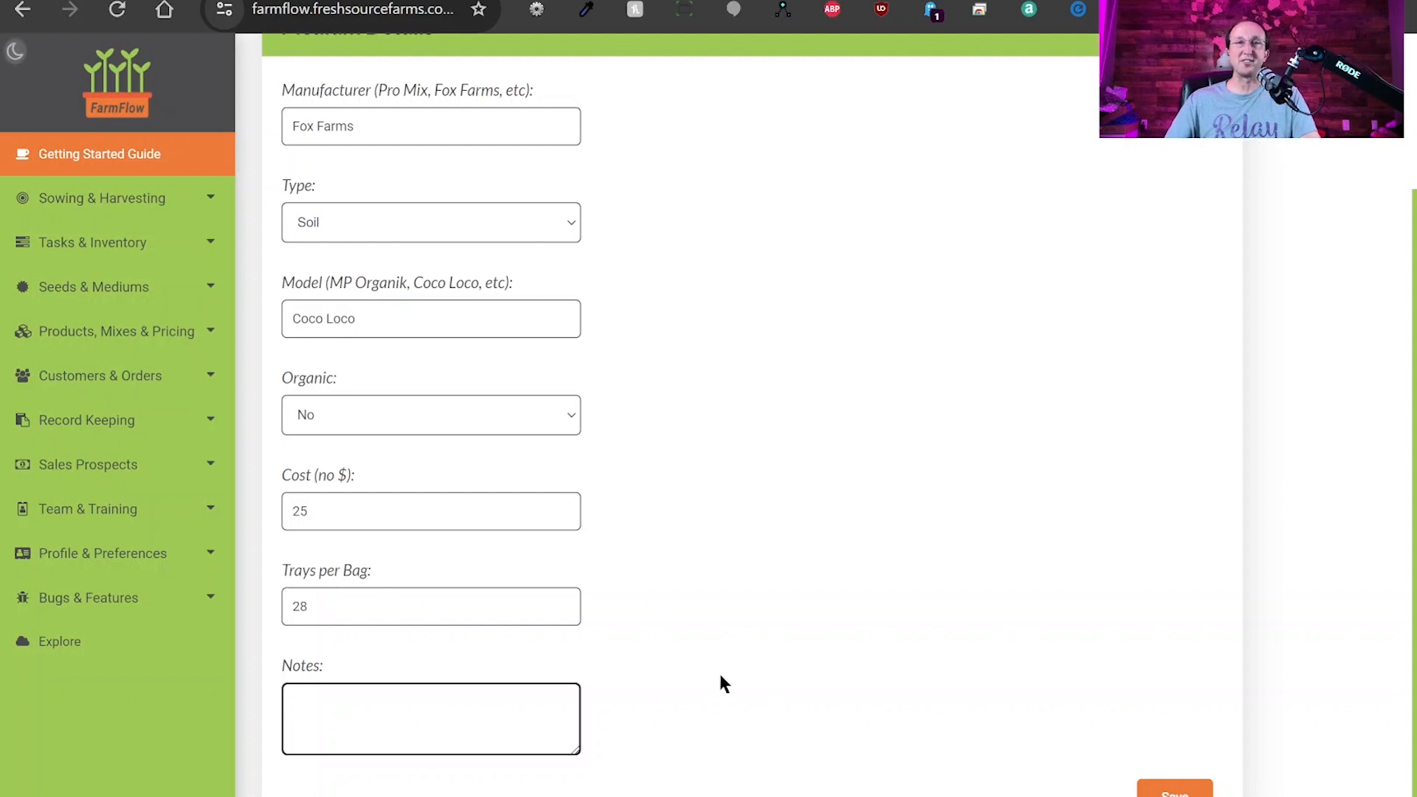
left_click(1173, 795)
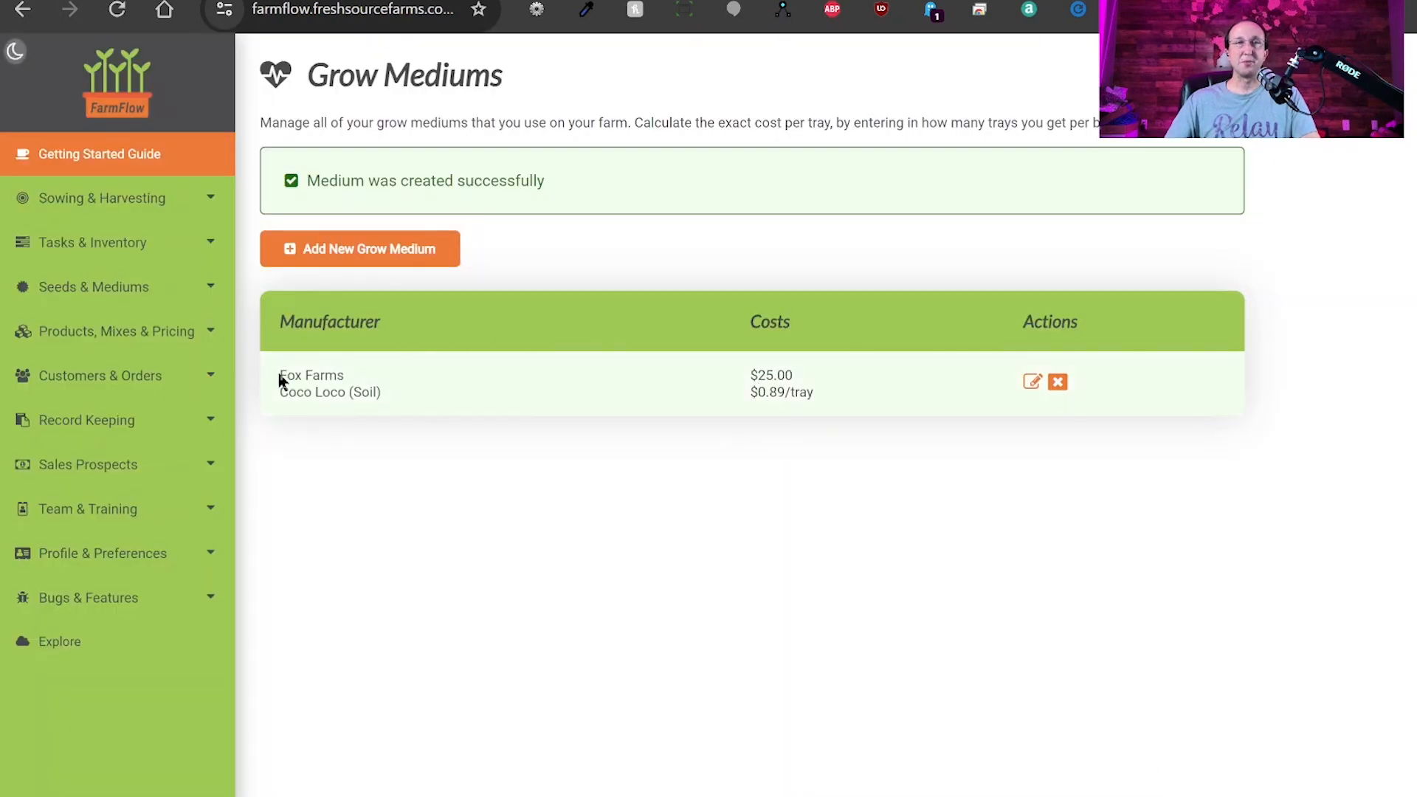
Highlight the Fox Farms Coco Loco medium's $25.00 cost and $0.89/tray in the list.
left_click_drag(279, 378, 783, 391)
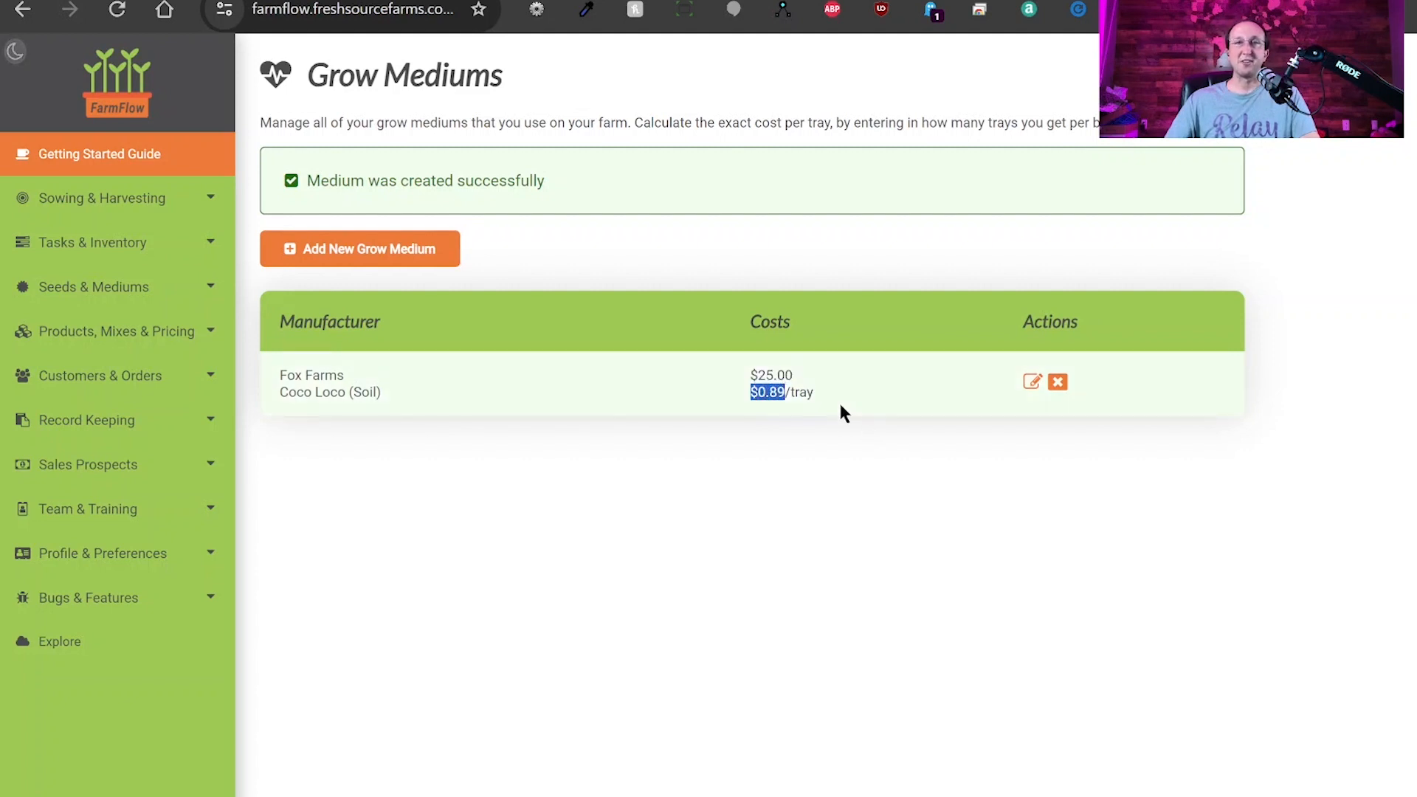
left_click(830, 419)
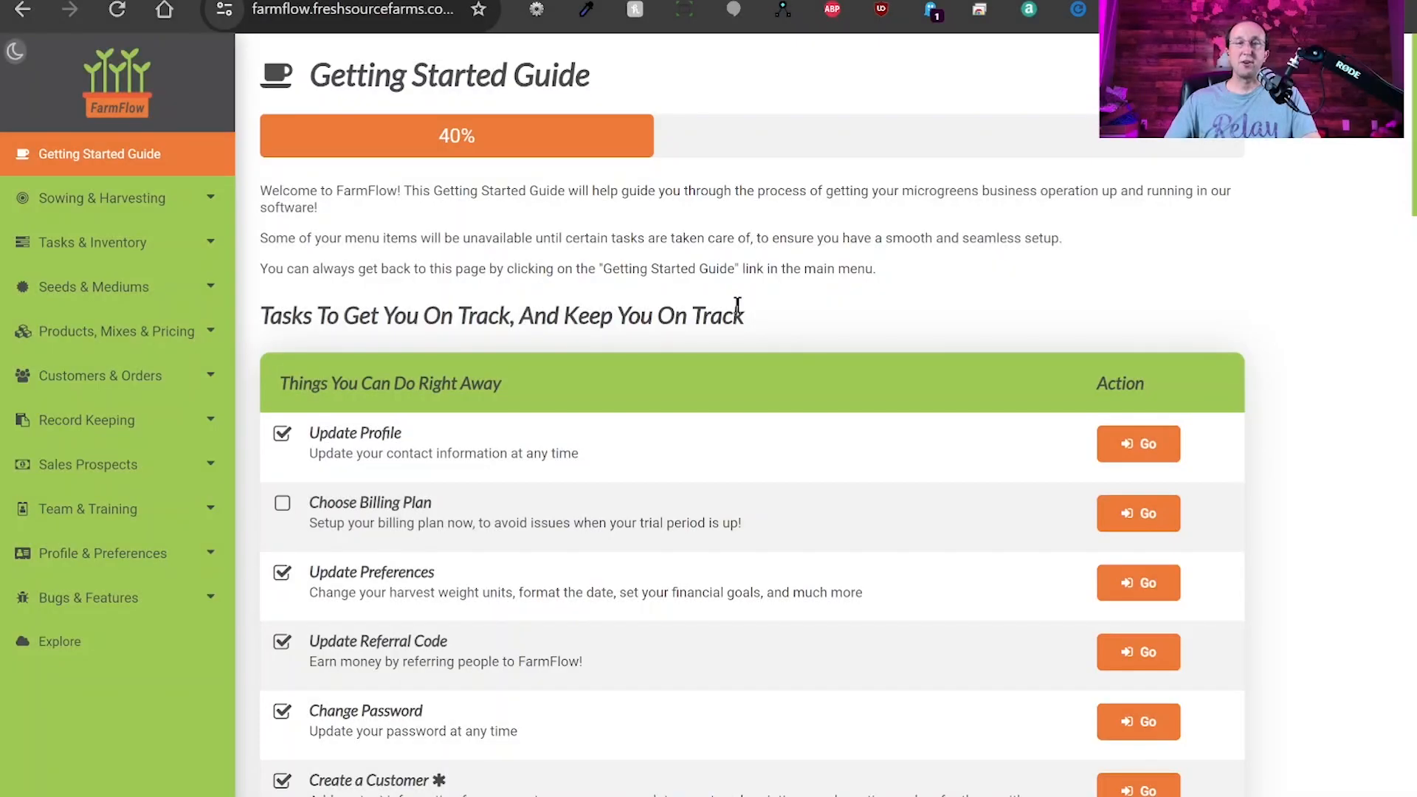
Highlight the 40% setup progress, then expand Tasks & Inventory to reach Sowing & Harvesting.
left_click_drag(440, 134, 521, 147)
left_click(521, 146)
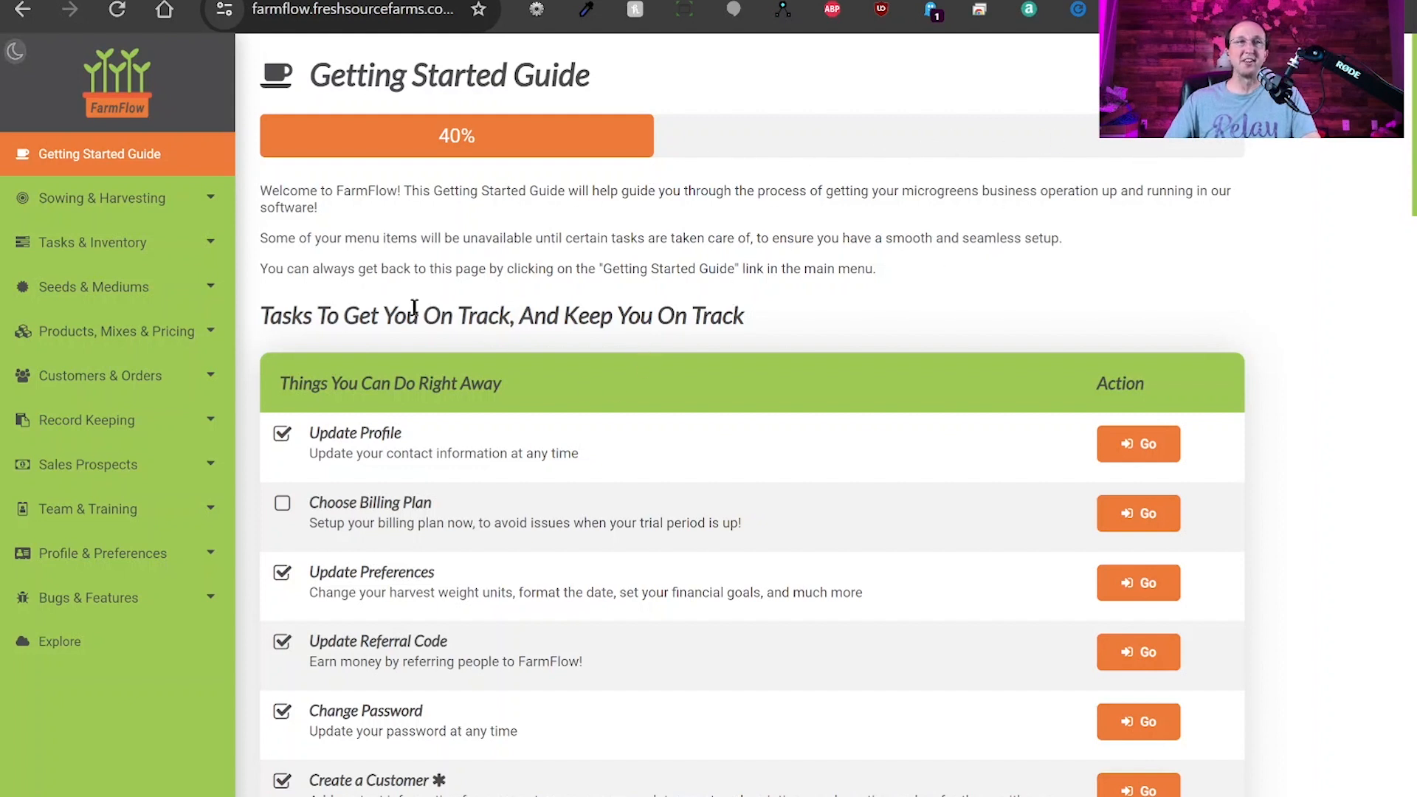
left_click(137, 248)
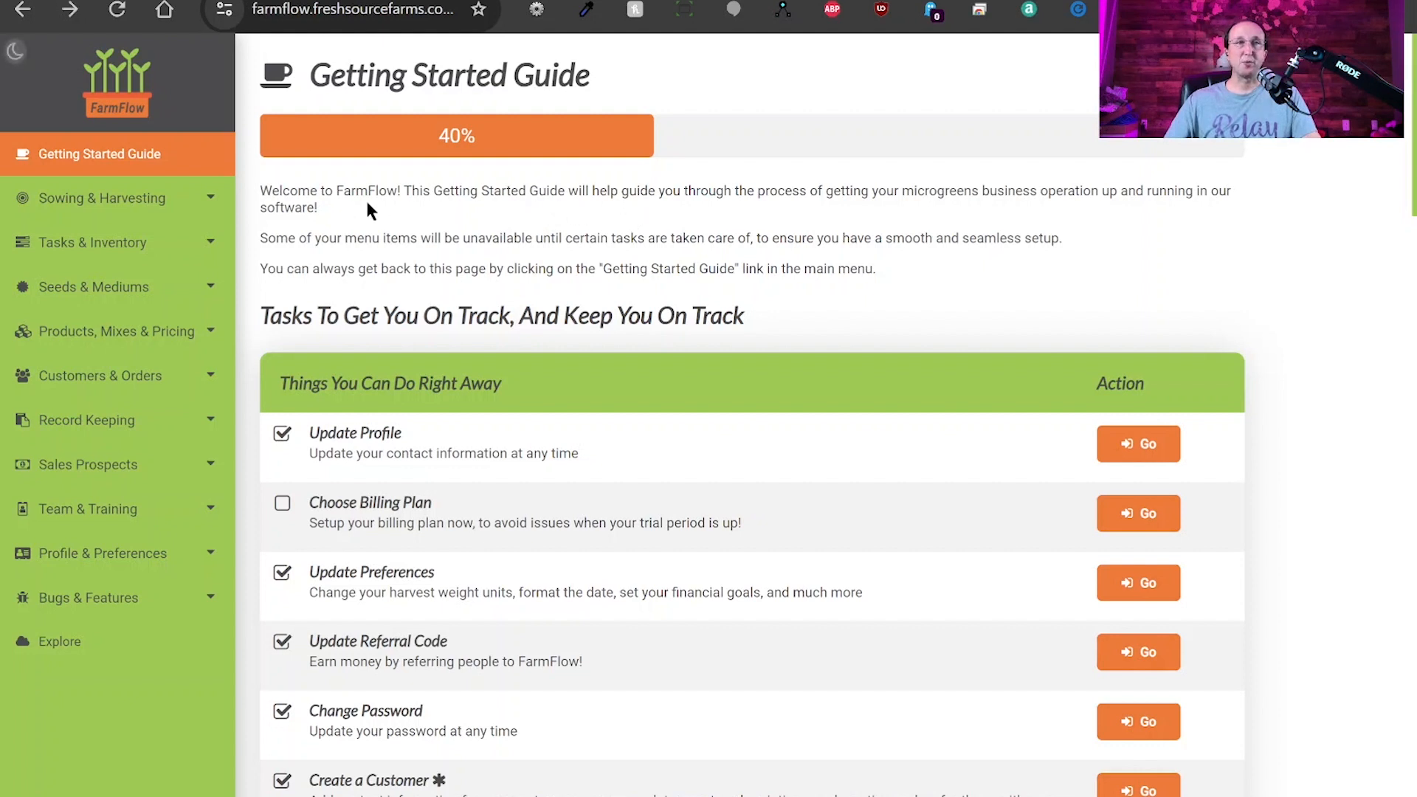
mouse_move(119, 208)
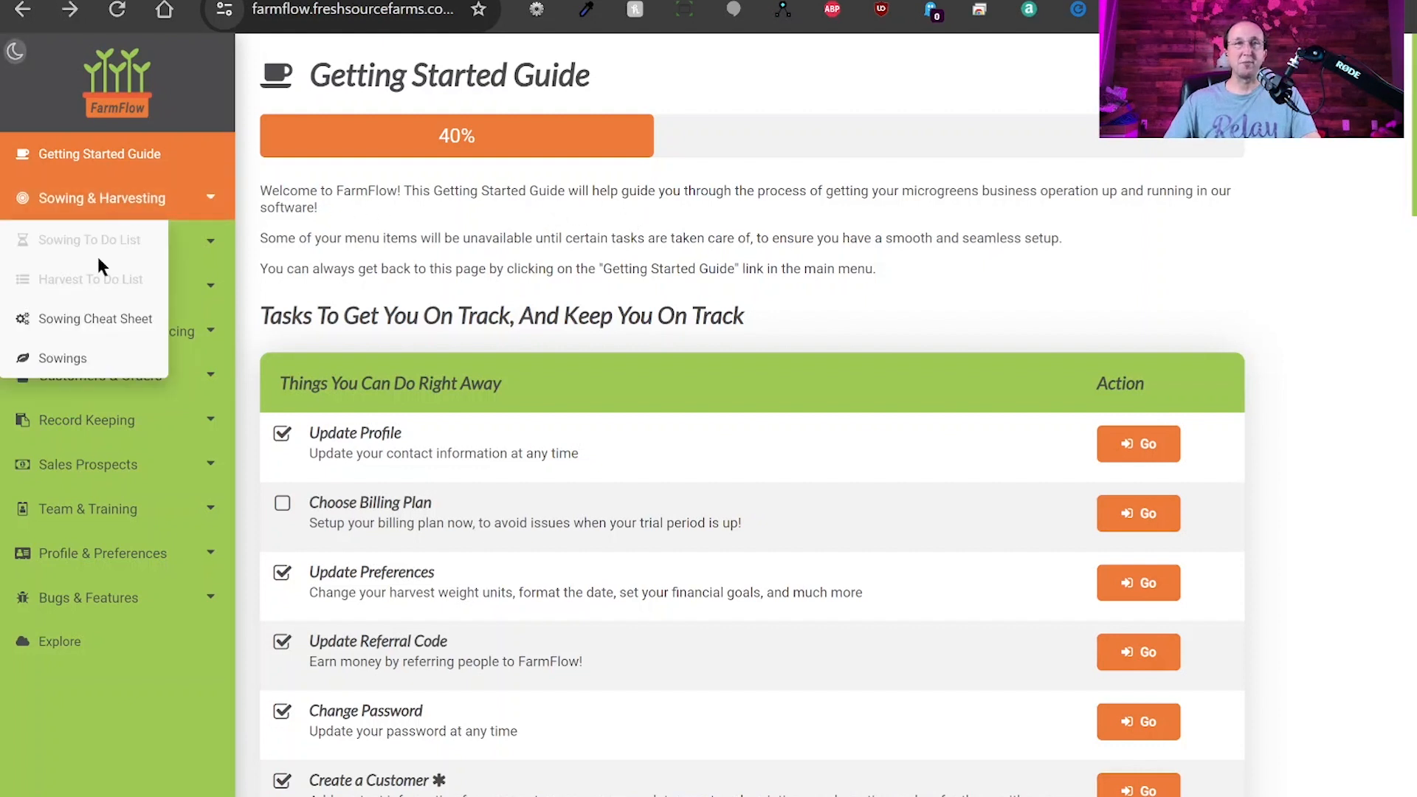
On the Sowing Cheat Sheet, check Broccoli's 10-day harvest and 22 g seed, then open its sowing instructions.
left_click(123, 329)
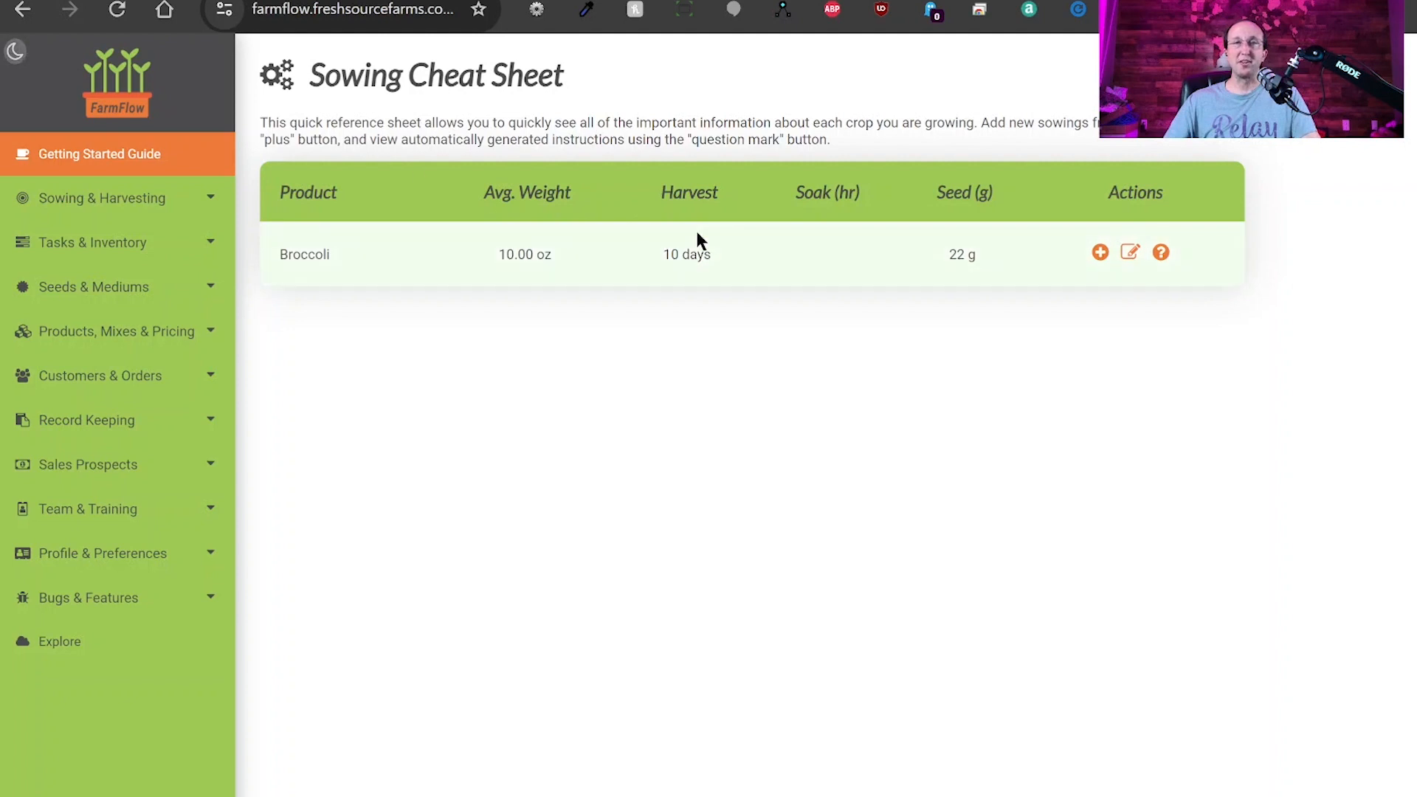
left_click_drag(507, 255, 557, 260)
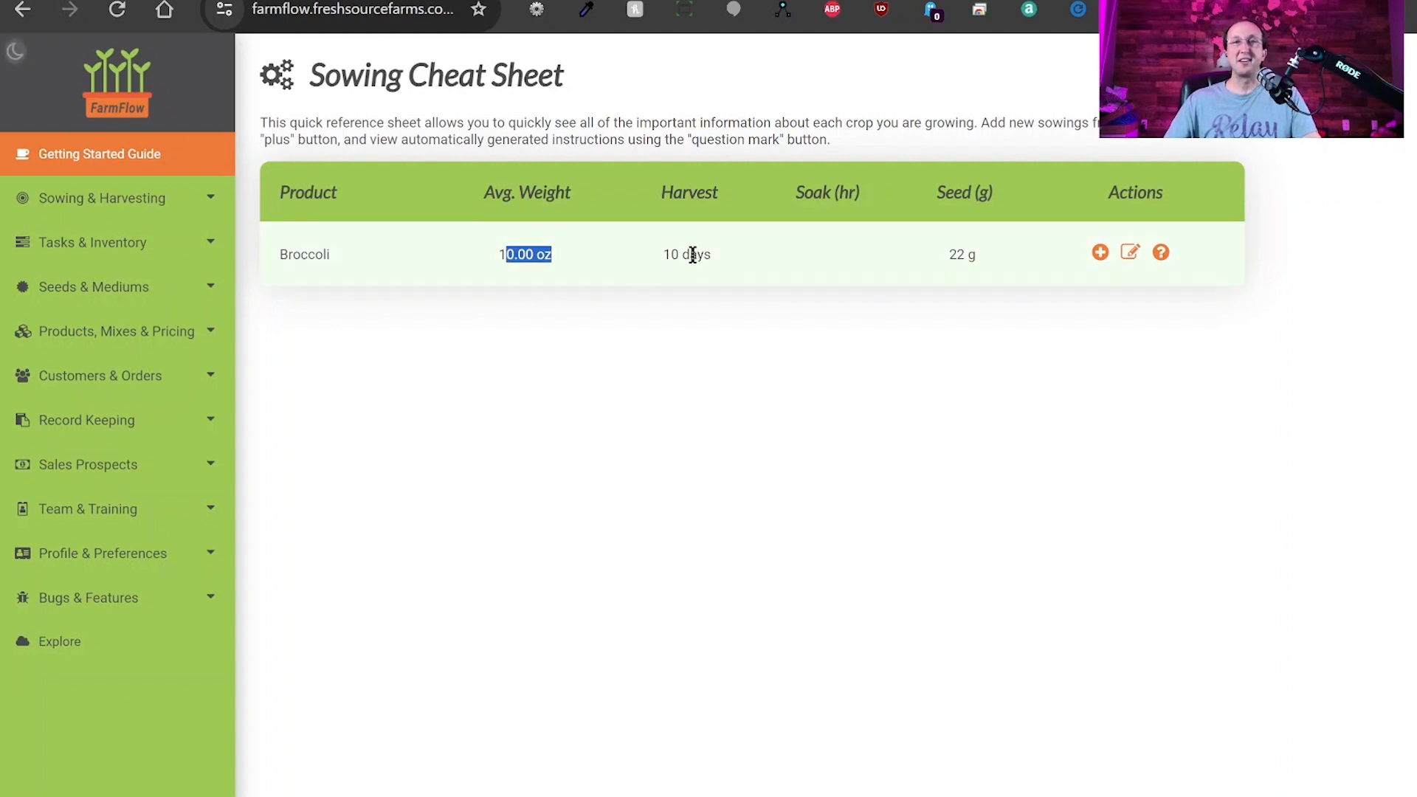
left_click_drag(663, 255, 817, 264)
left_click(797, 247)
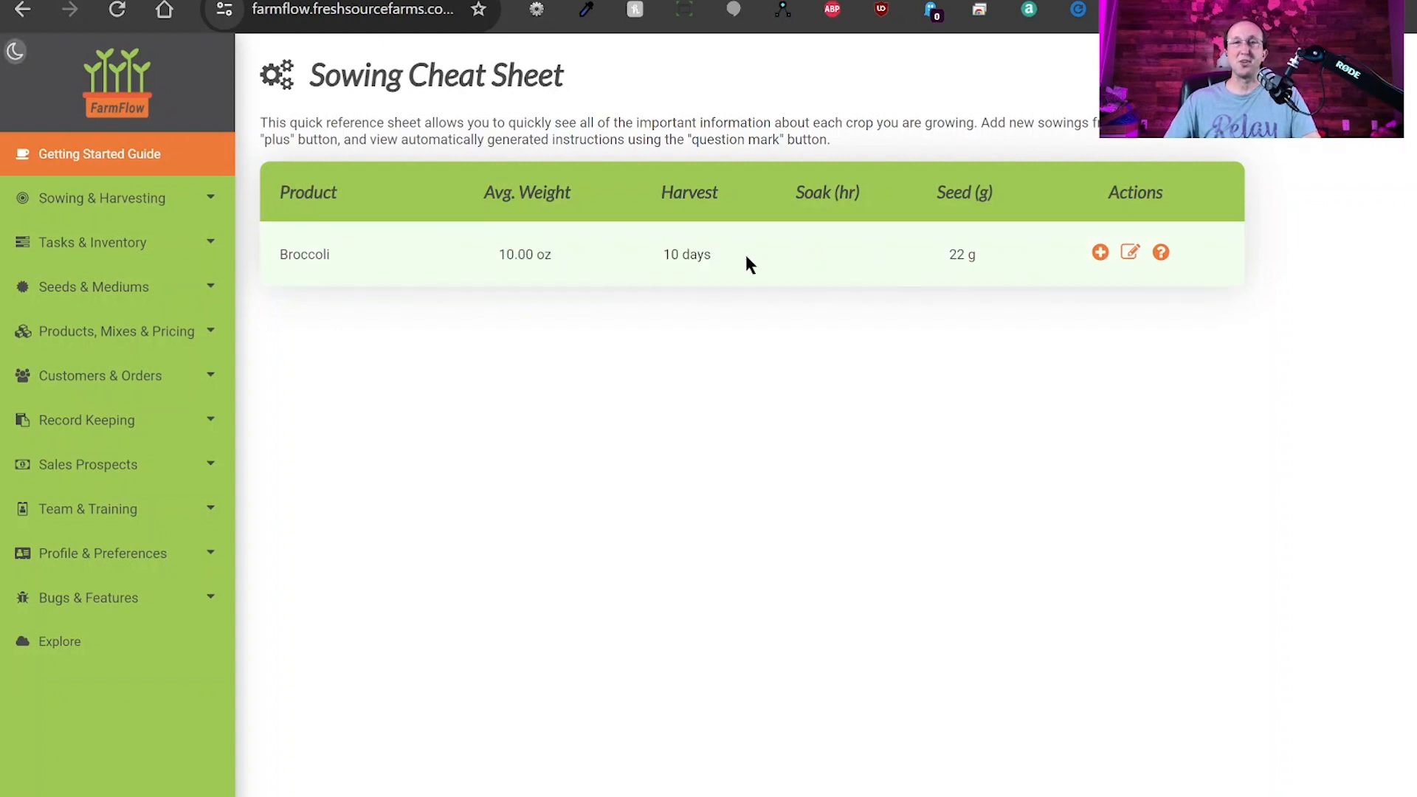
left_click_drag(948, 255, 984, 260)
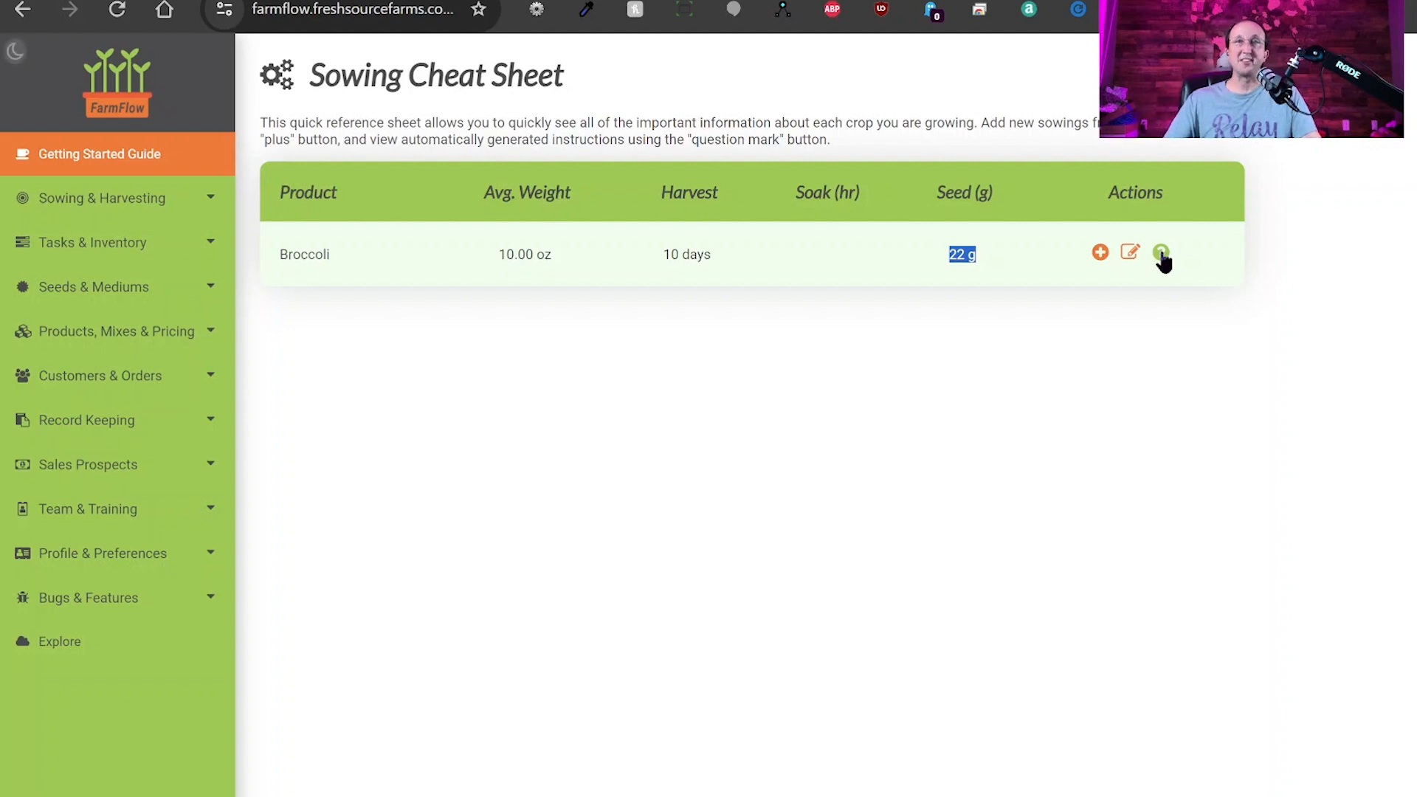
left_click(1161, 254)
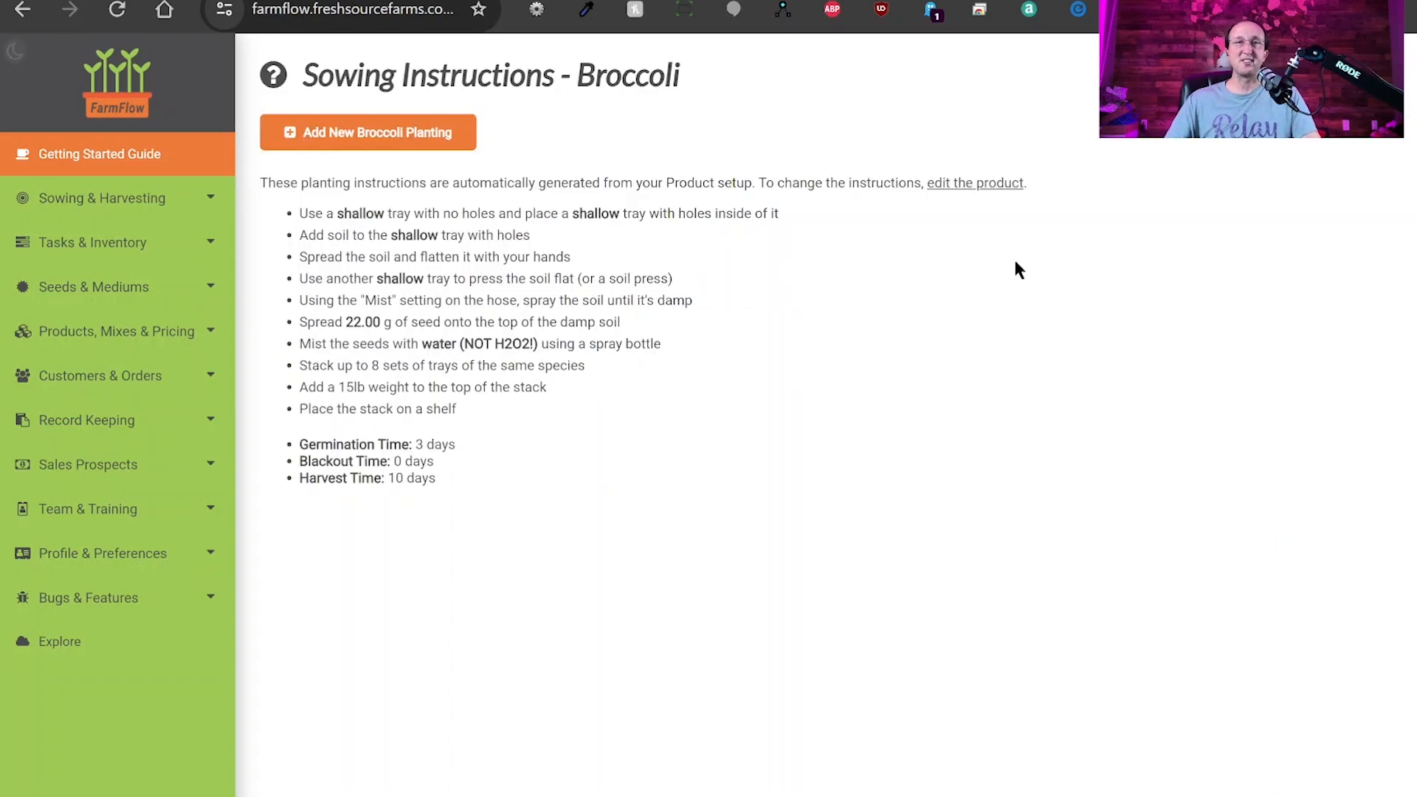
Read through the Broccoli sowing steps and the 22.00 g seed amount, then go back to the cheat sheet.
double_click(350, 214)
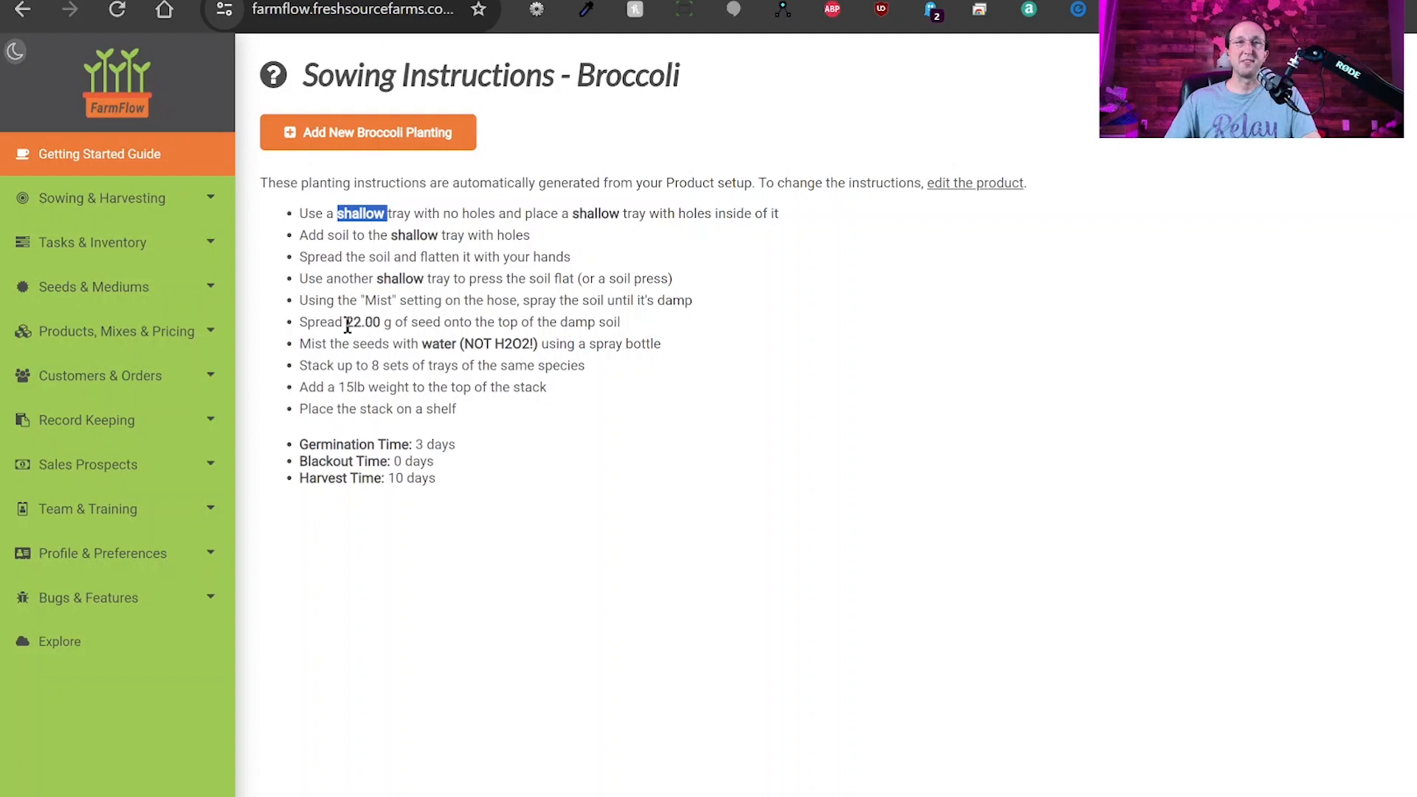
left_click_drag(347, 326, 538, 345)
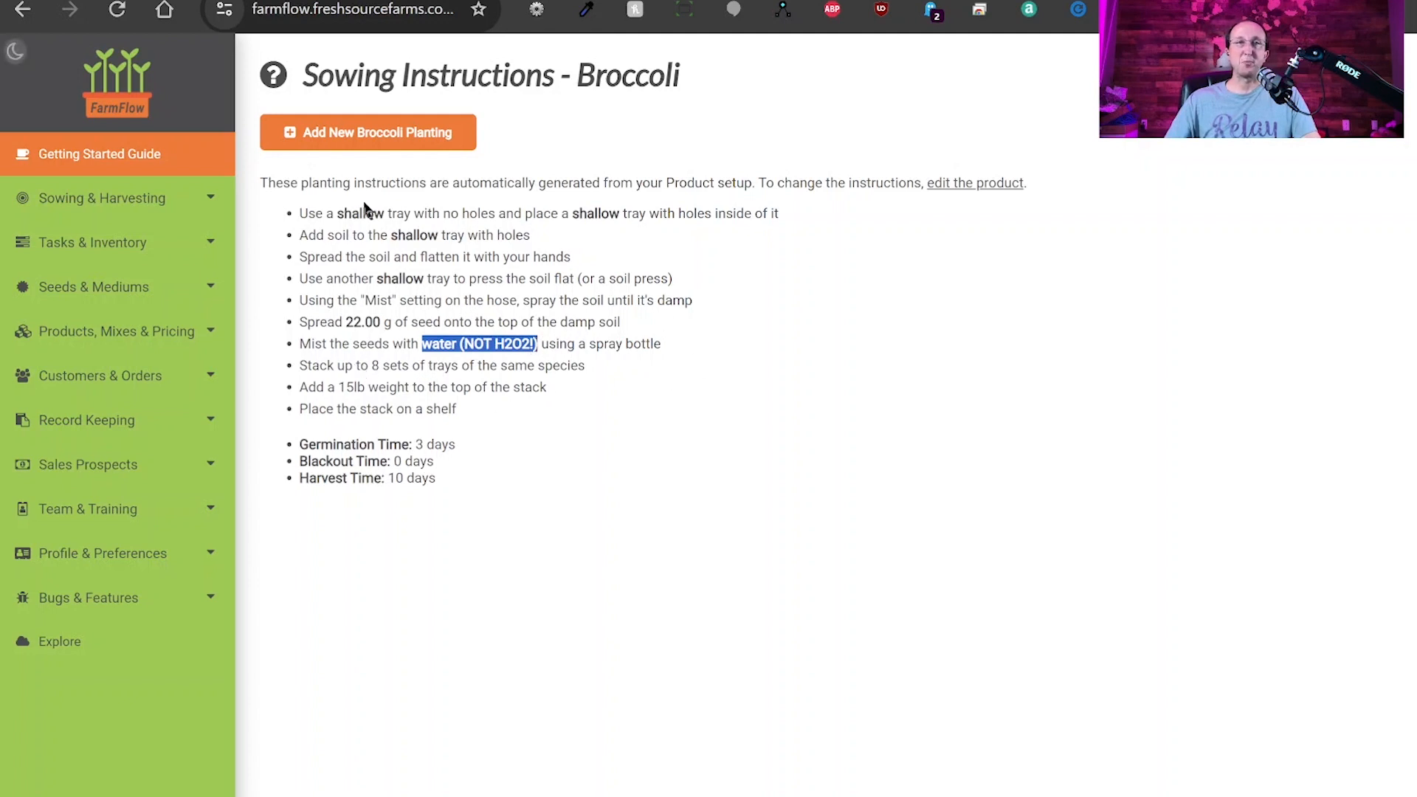
left_click_drag(313, 183, 685, 430)
left_click(685, 430)
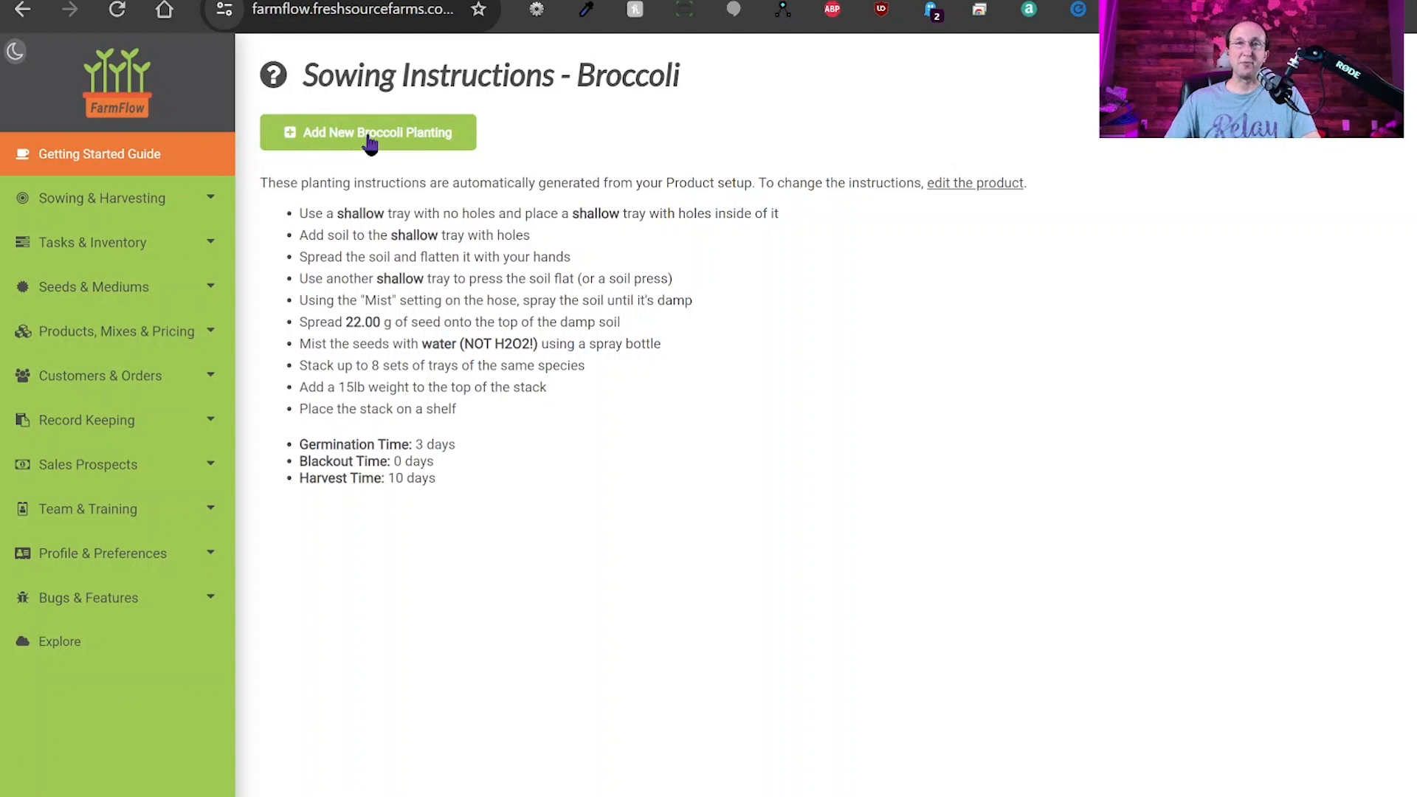
key("alt+Left")
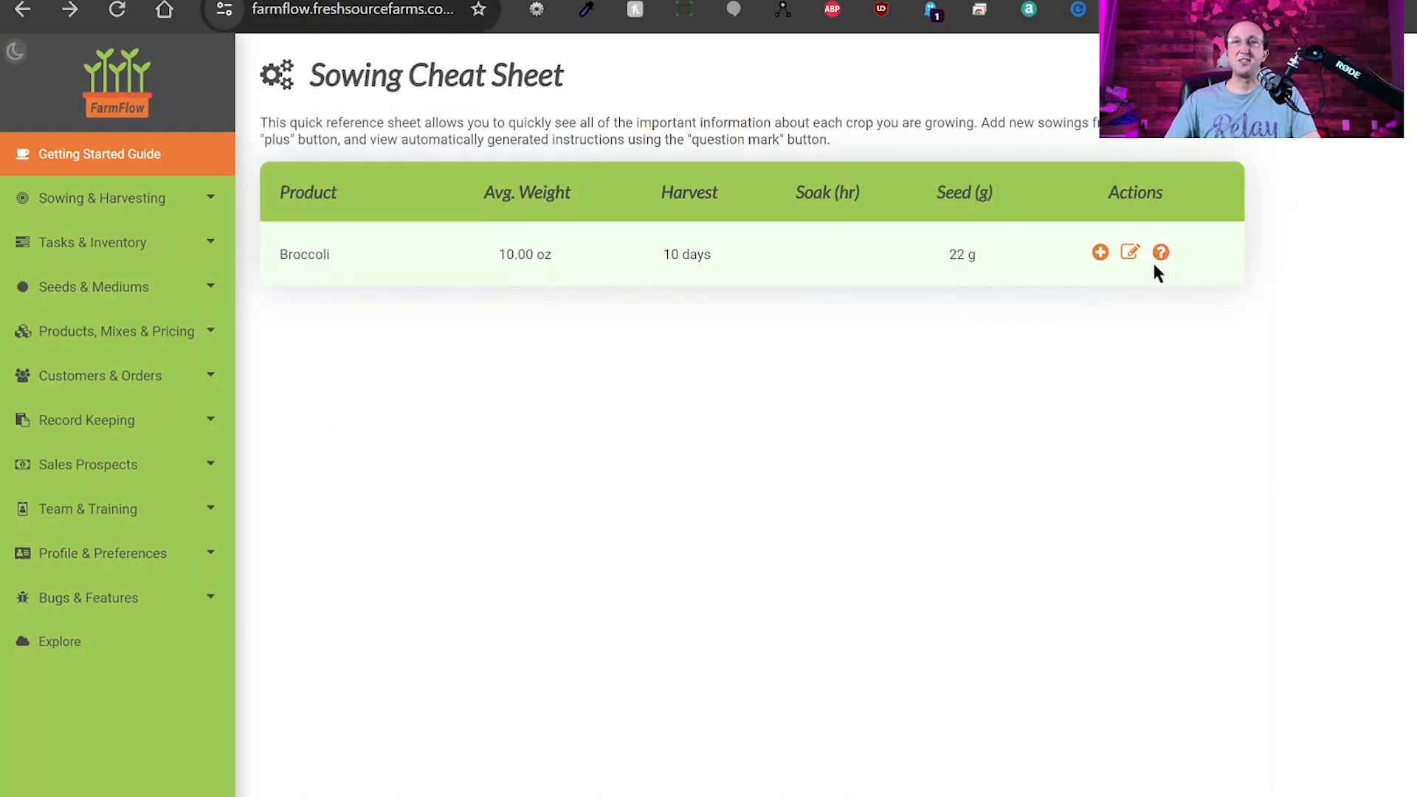
Start a new Broccoli sowing record for 3 trays, keeping the Broccoli seed lot.
left_click(1099, 254)
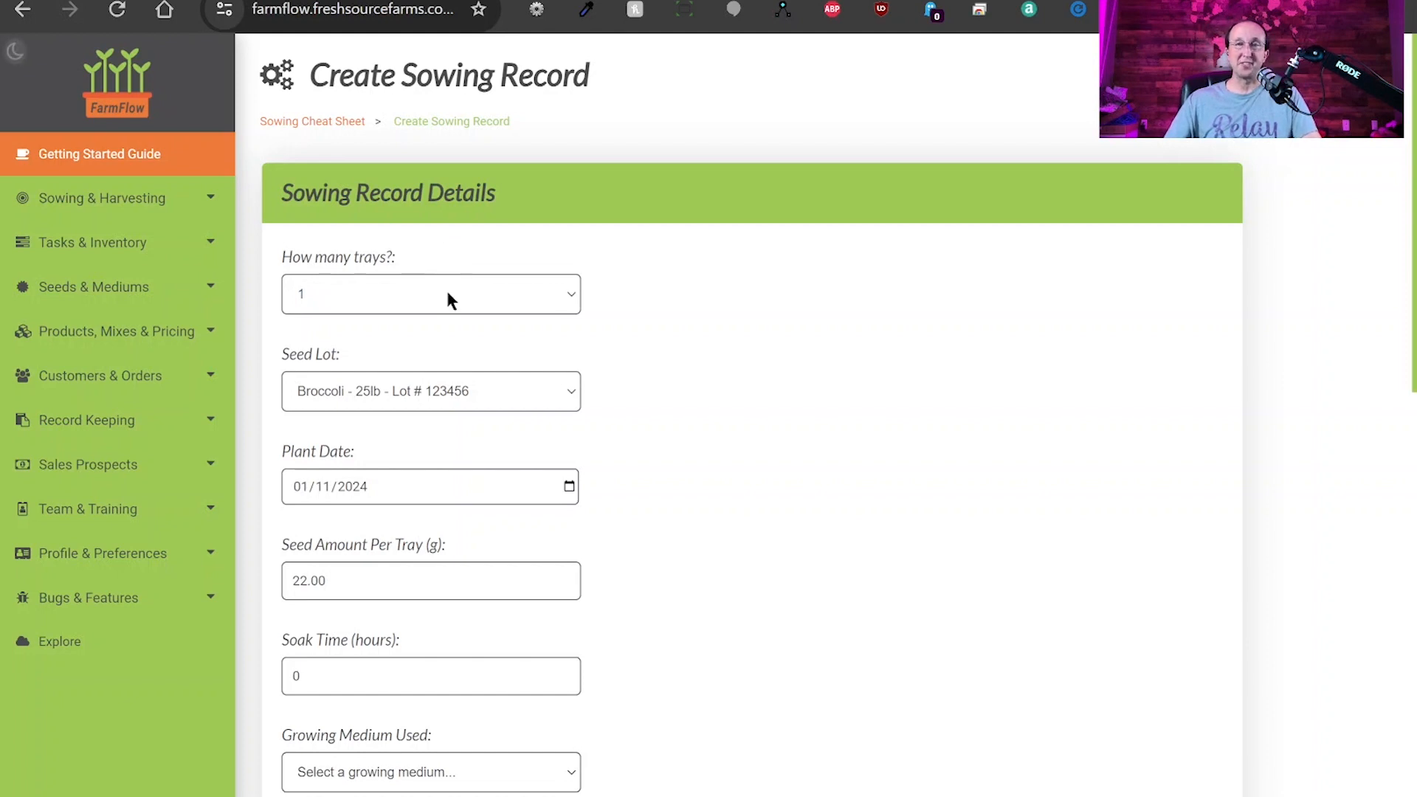
left_click(391, 353)
left_click(499, 396)
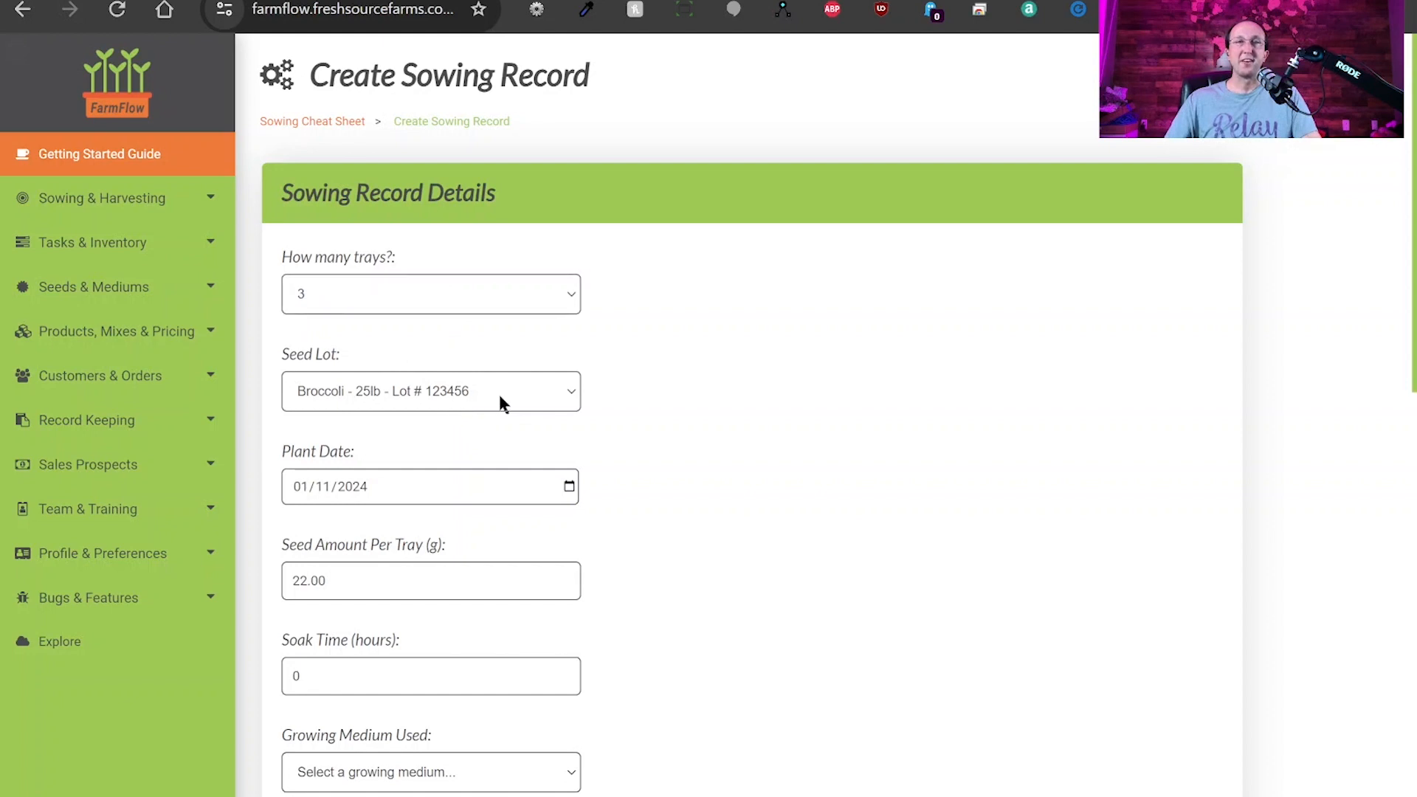
left_click(436, 408)
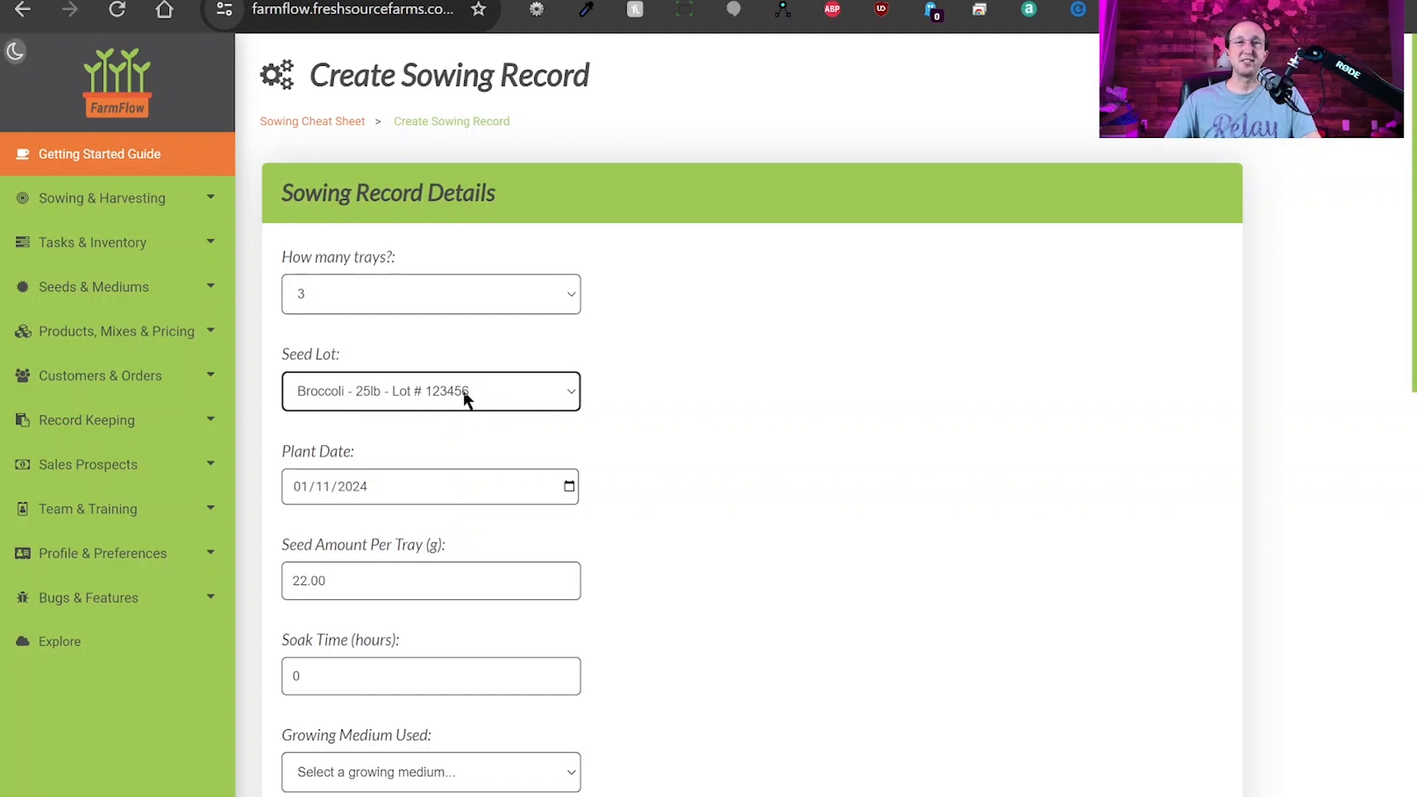
scroll(724, 416, "down", 3)
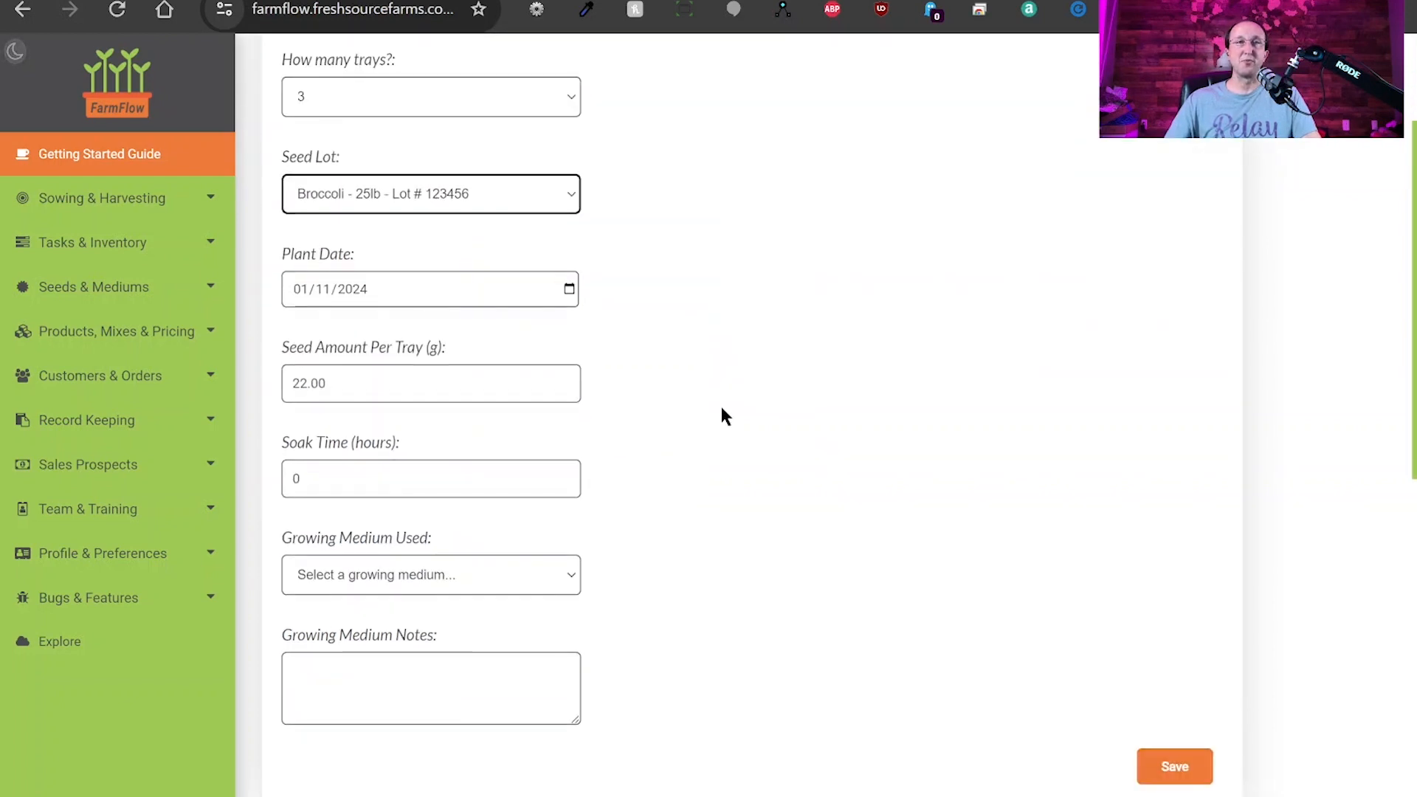
Set the plant date and change the seed amount per tray to 20 g.
left_click(569, 291)
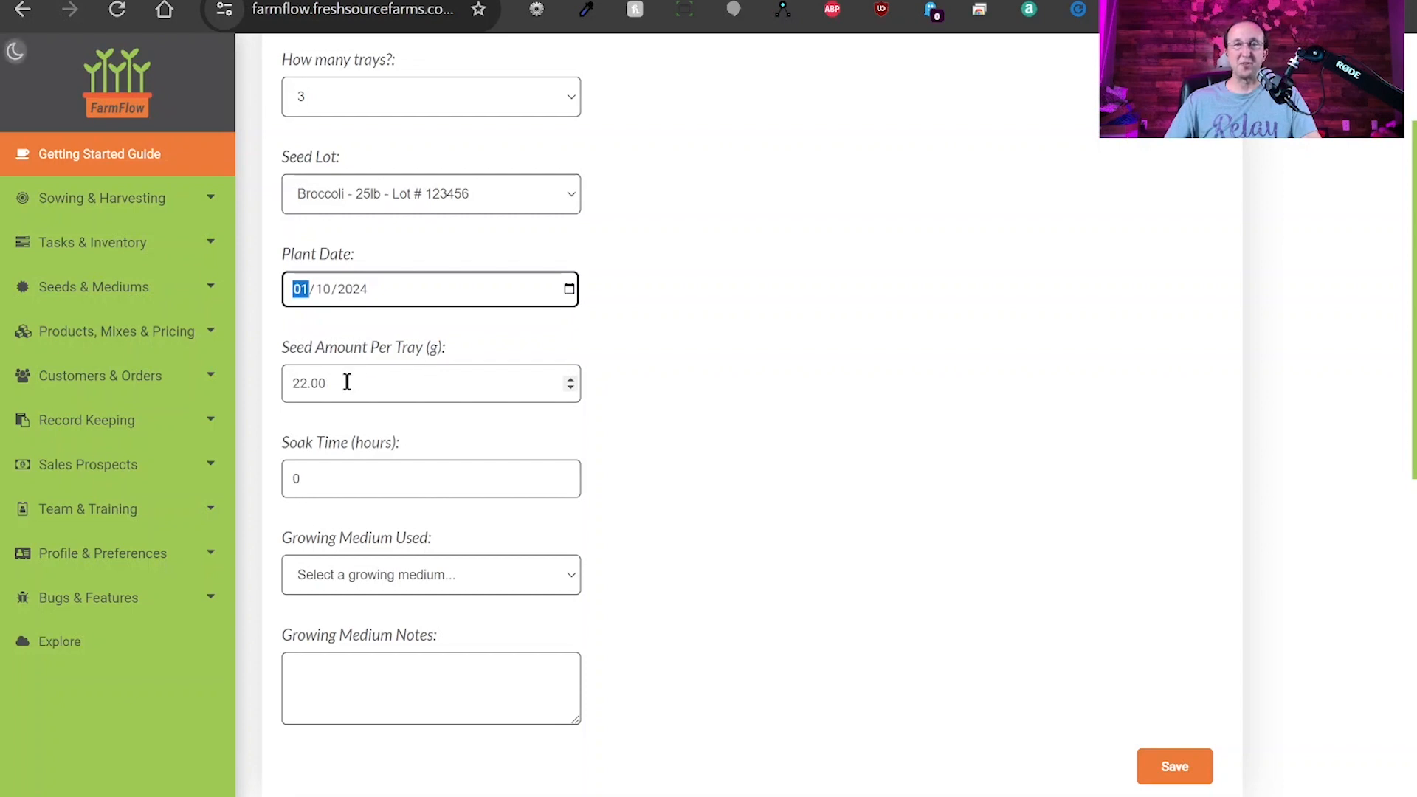
double_click(314, 383)
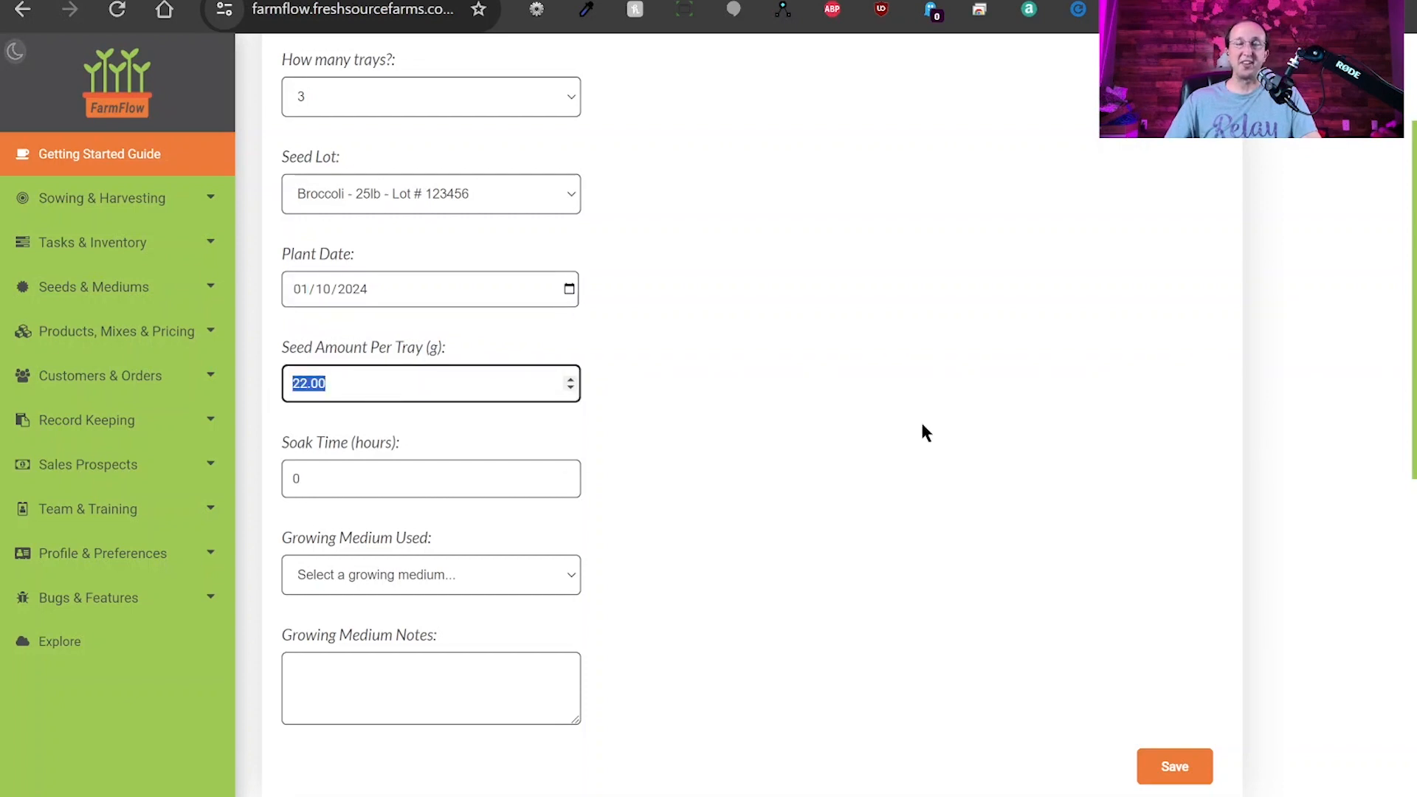
type("20")
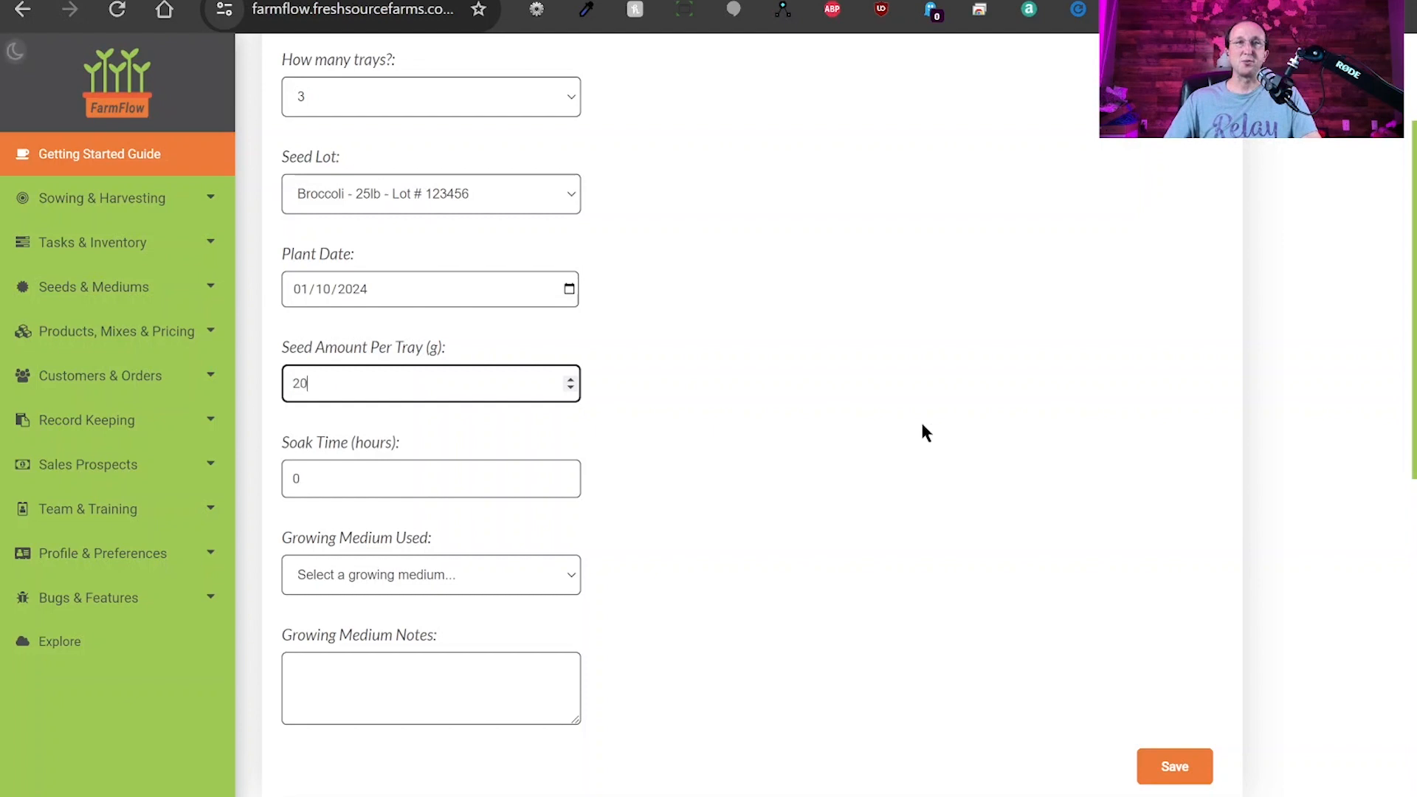
left_click(916, 424)
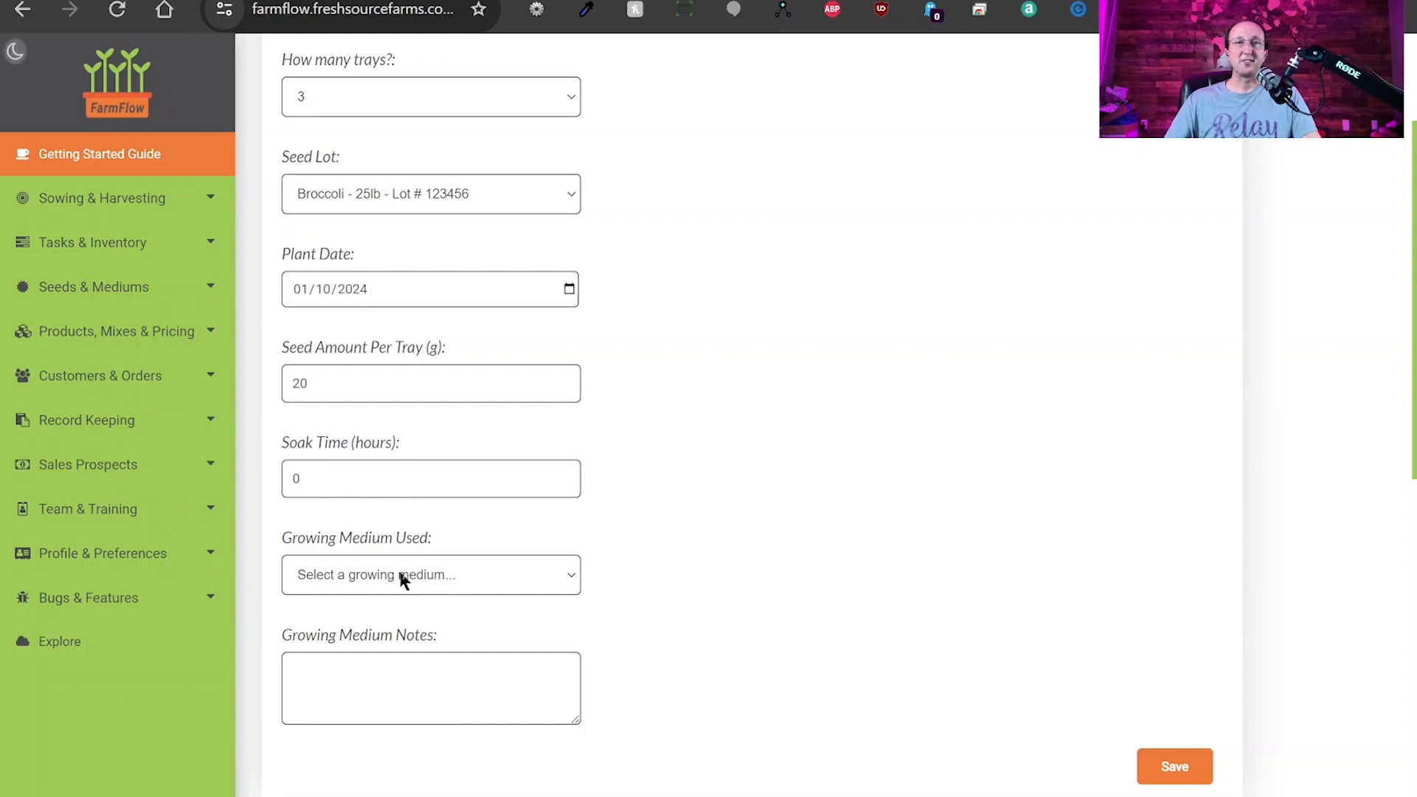
Choose Fox Farms (Soil) - Coco Loco as the growing medium and place the cursor in the medium notes.
left_click(356, 617)
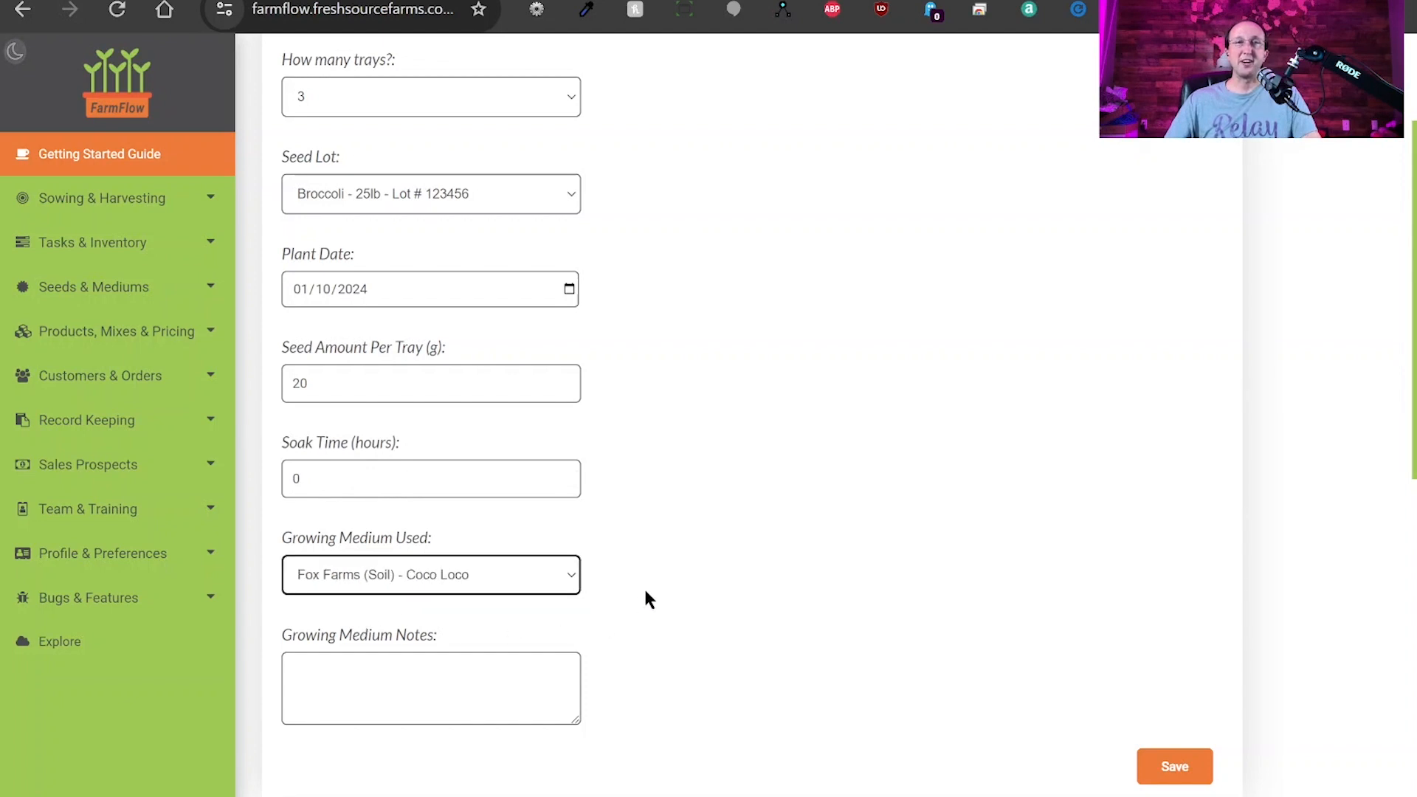
left_click(373, 675)
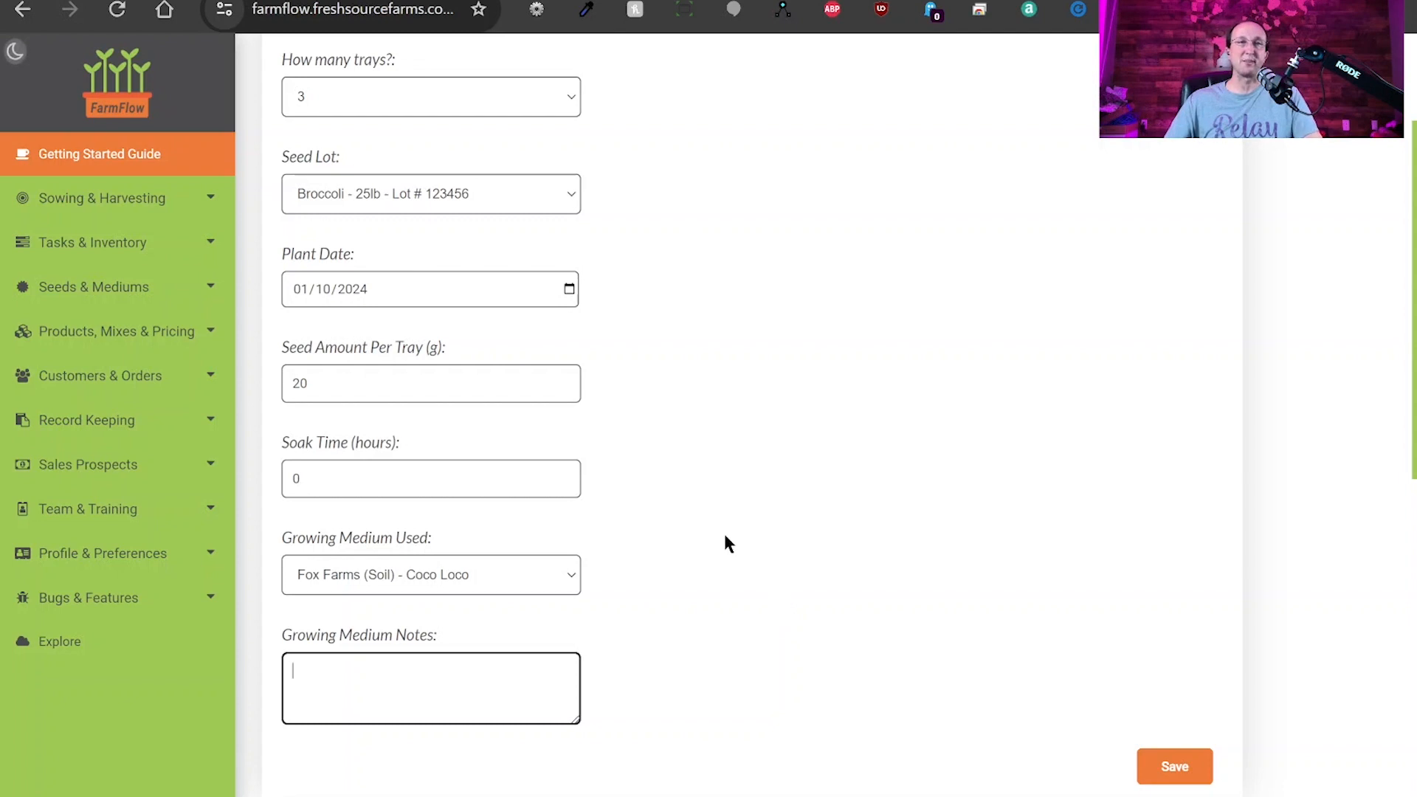
scroll(746, 579, "up", 3)
scroll(746, 583, "down", 5)
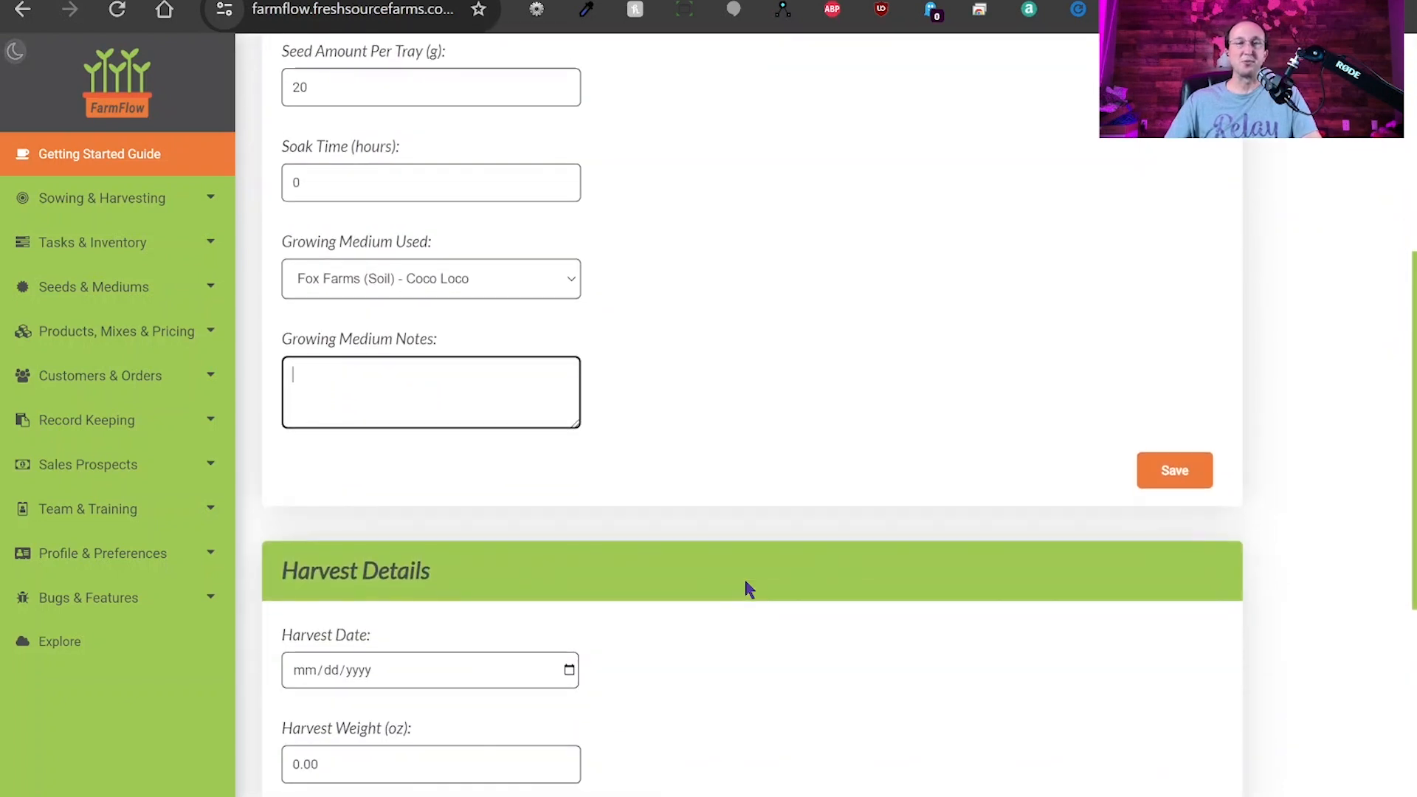
scroll(746, 588, "up", 5)
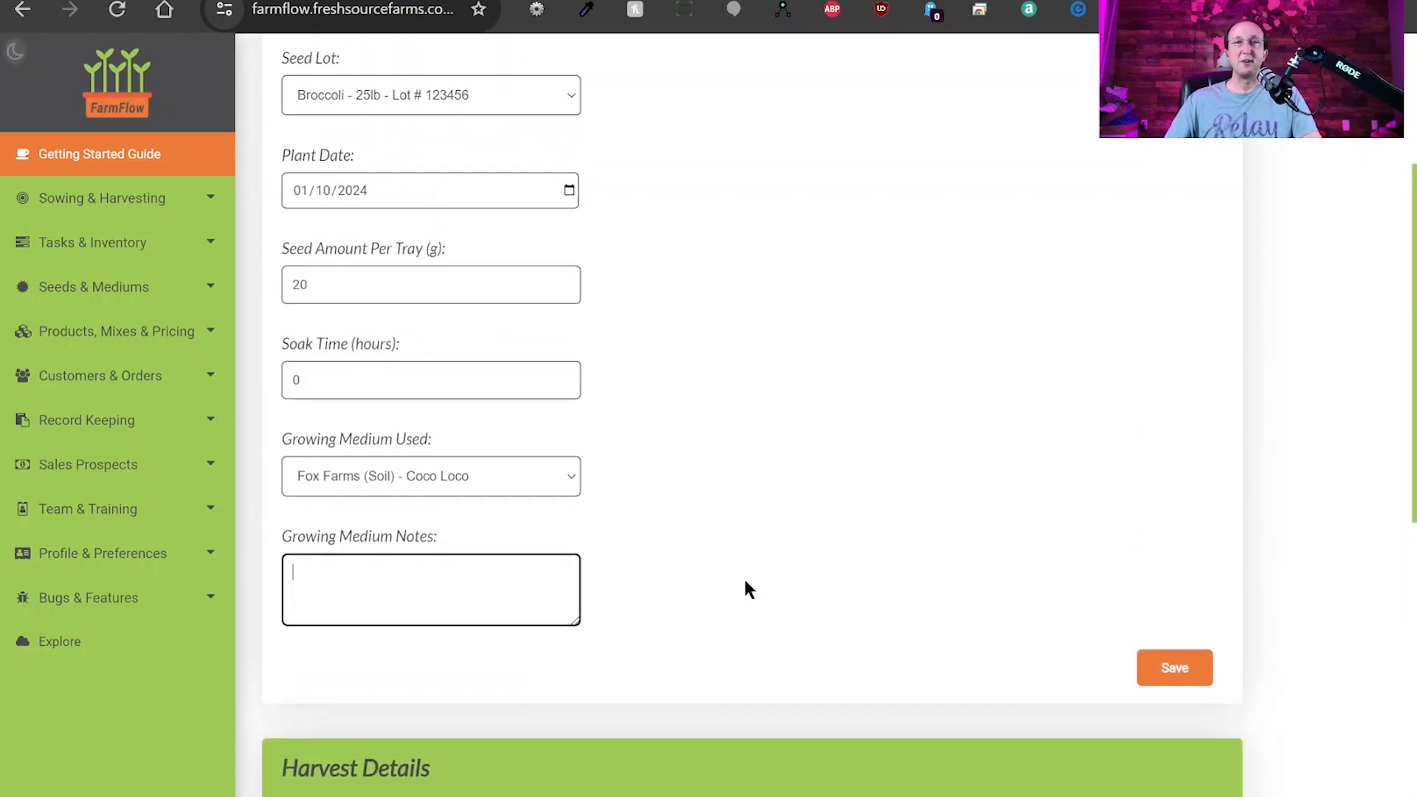
scroll(745, 582, "down", 3)
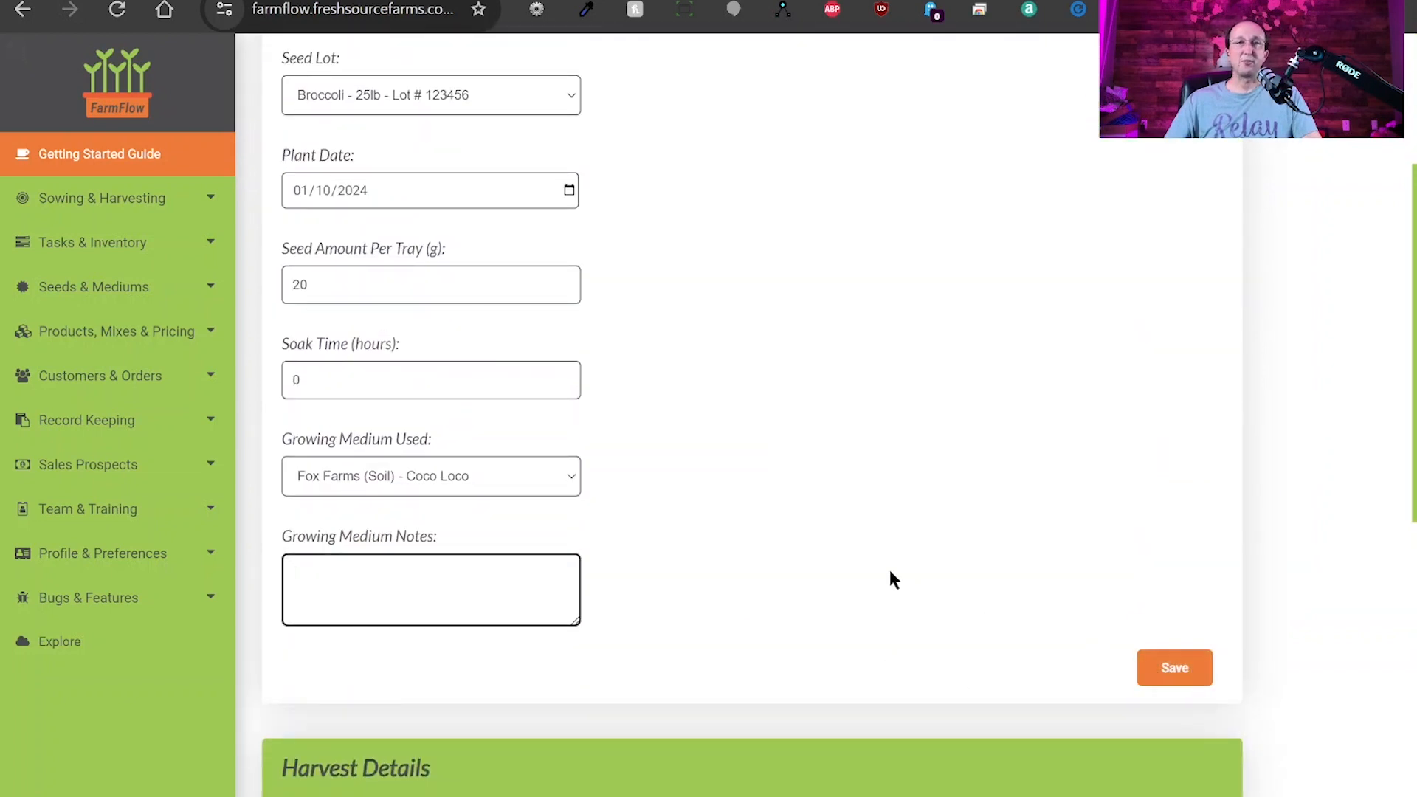
scroll(888, 569, "down", 7)
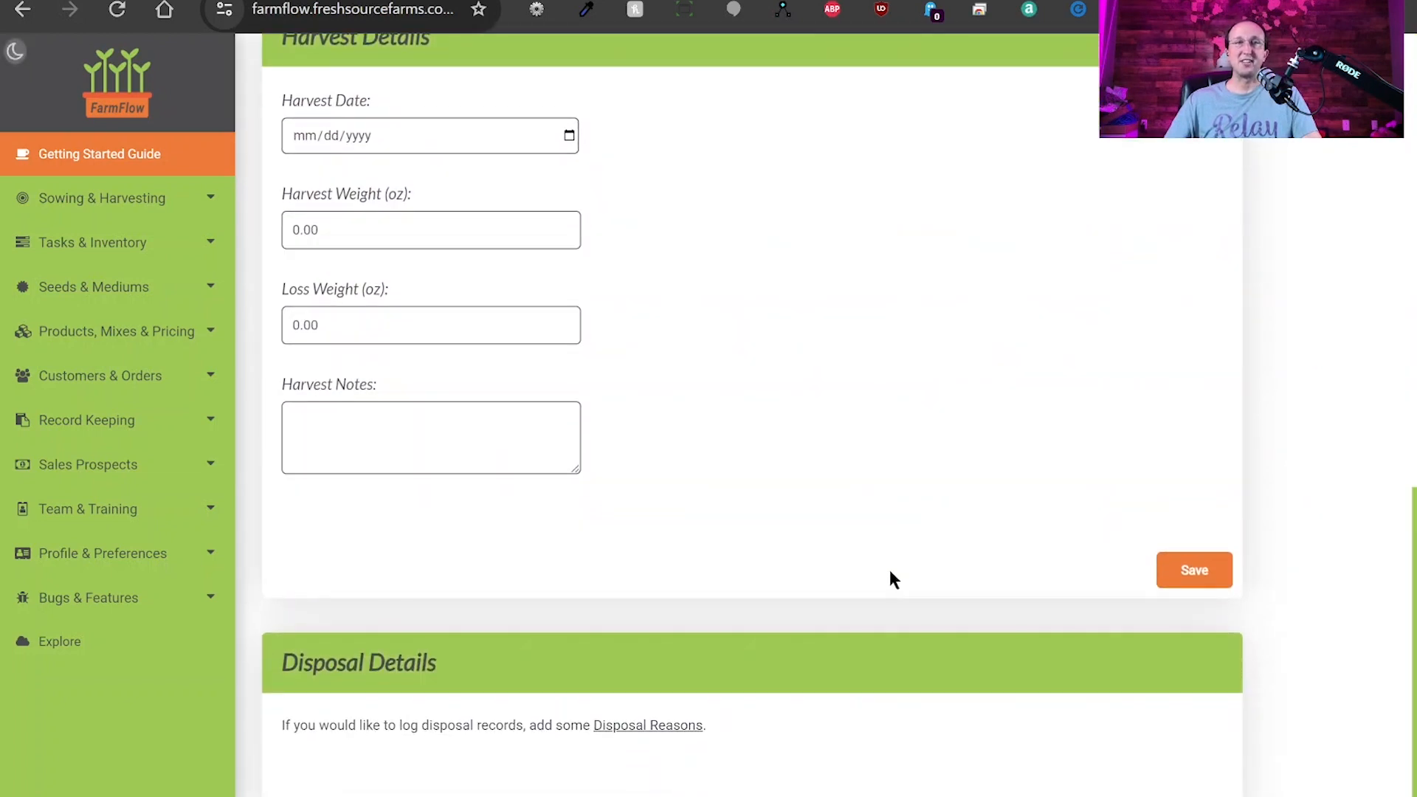
scroll(891, 571, "up", 3)
scroll(890, 571, "down", 1)
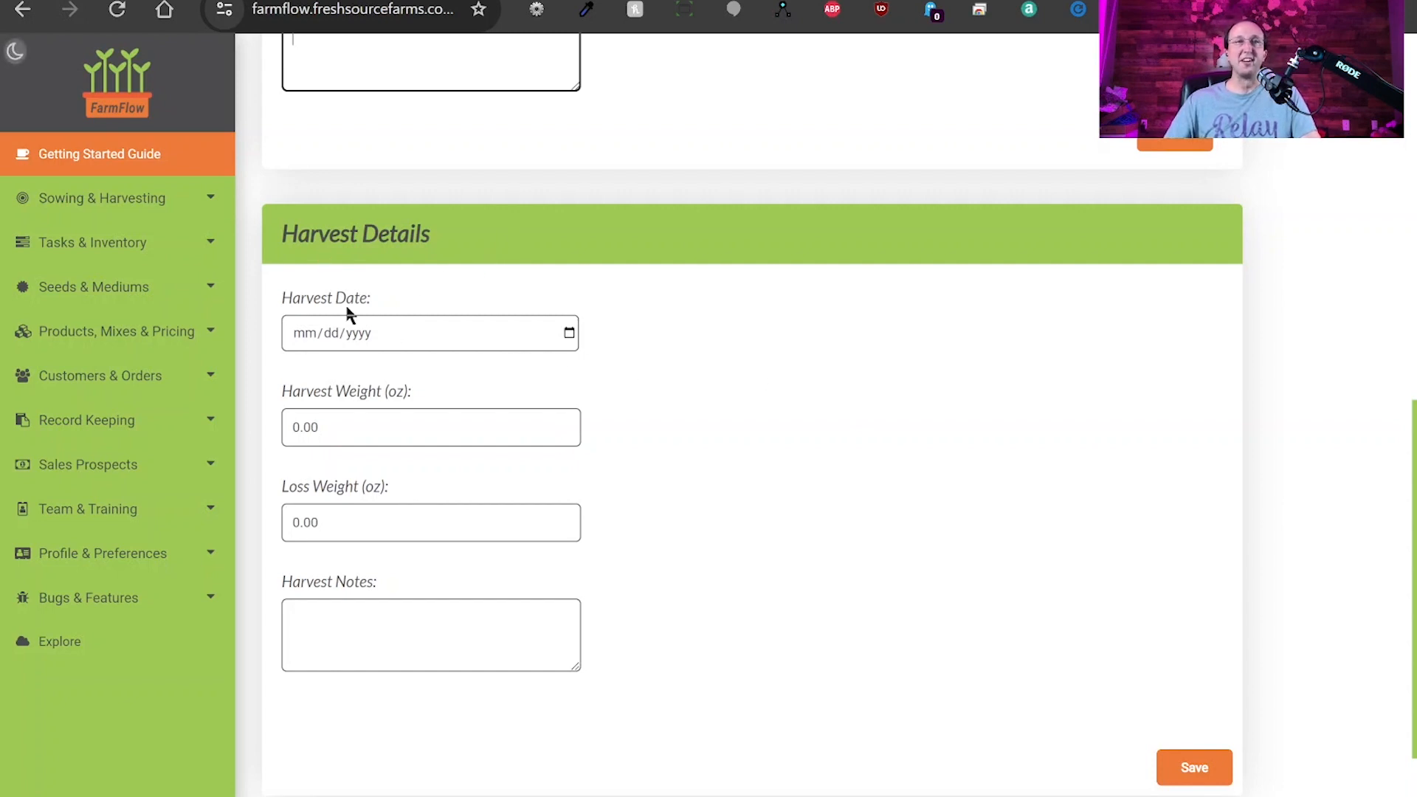
left_click(572, 341)
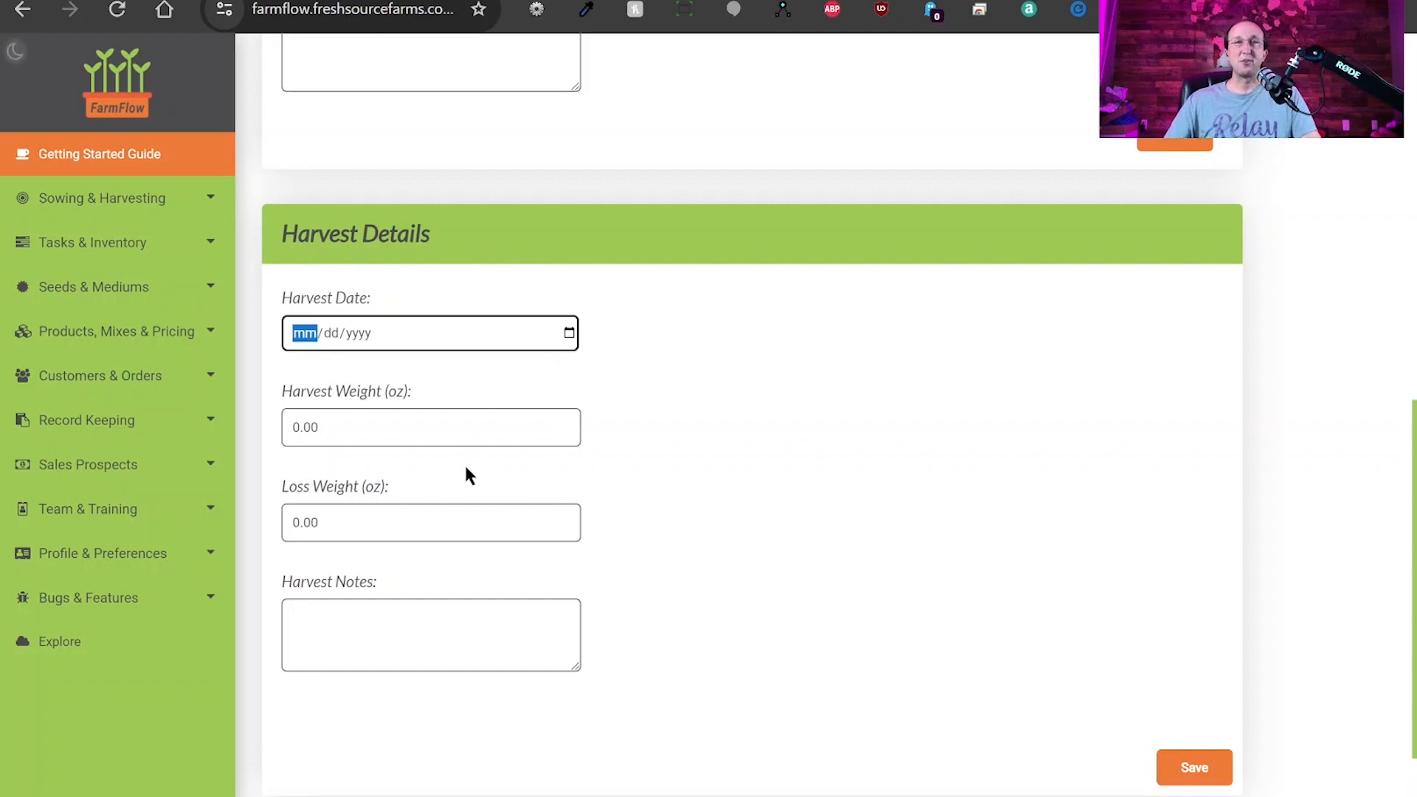
left_click(383, 470)
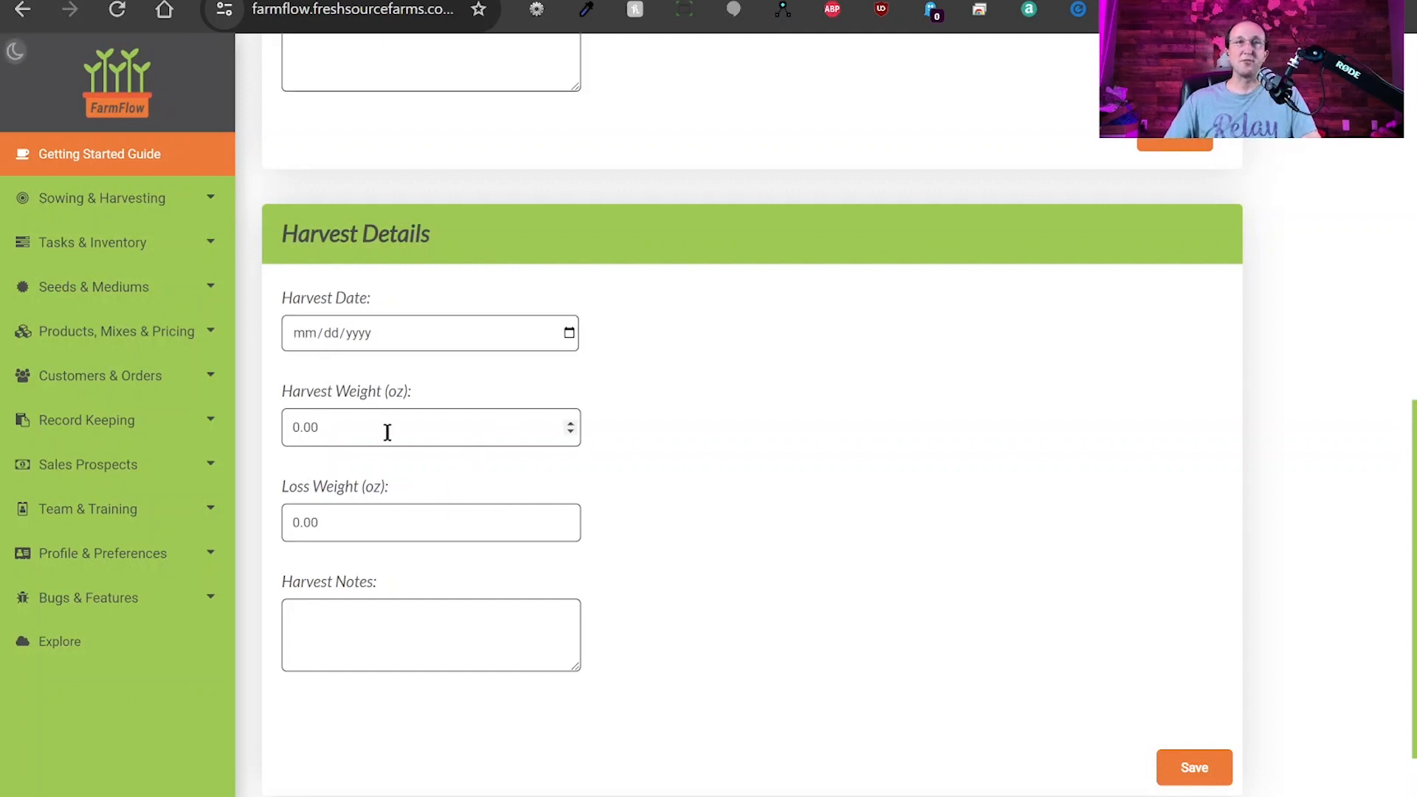
left_click_drag(361, 427, 246, 425)
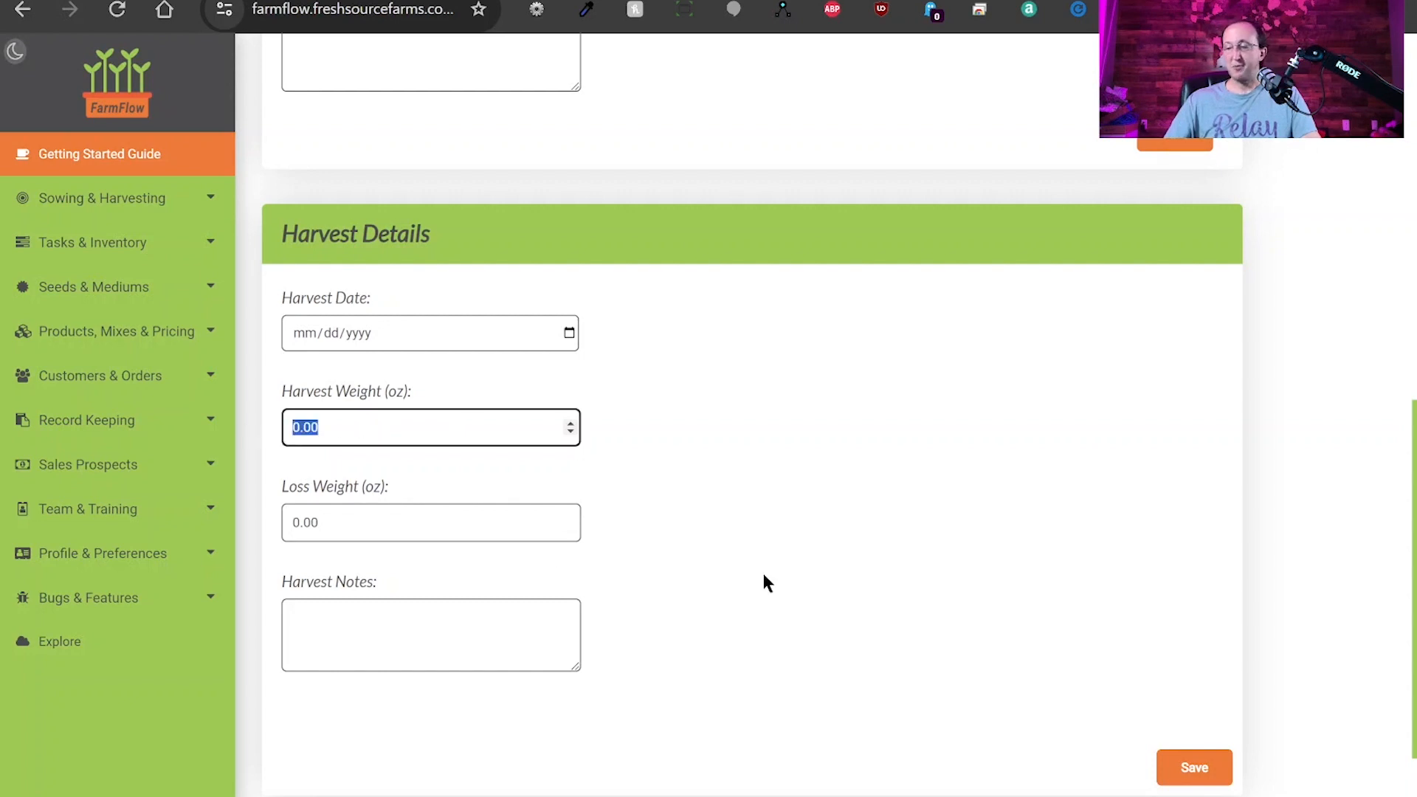
type("9.8")
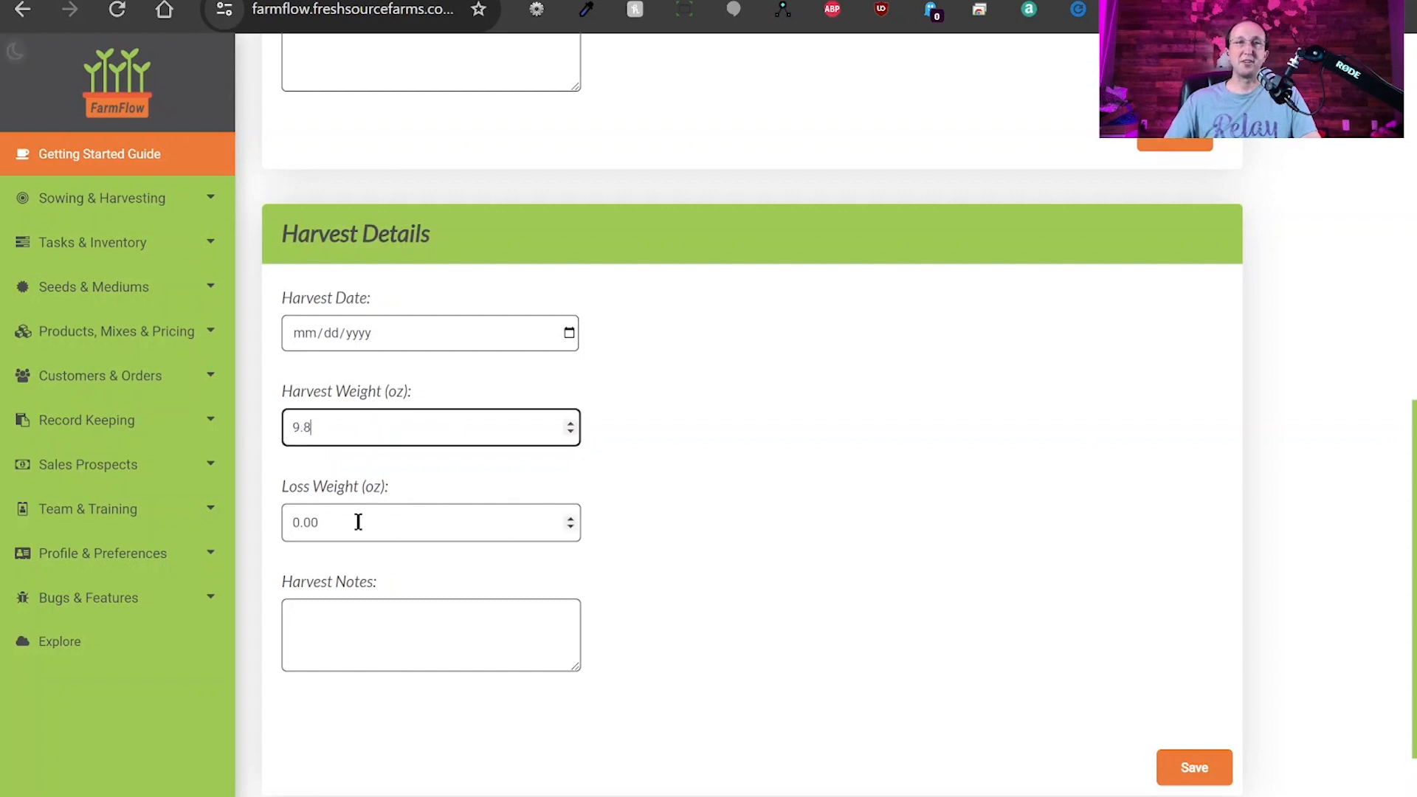
left_click(358, 522)
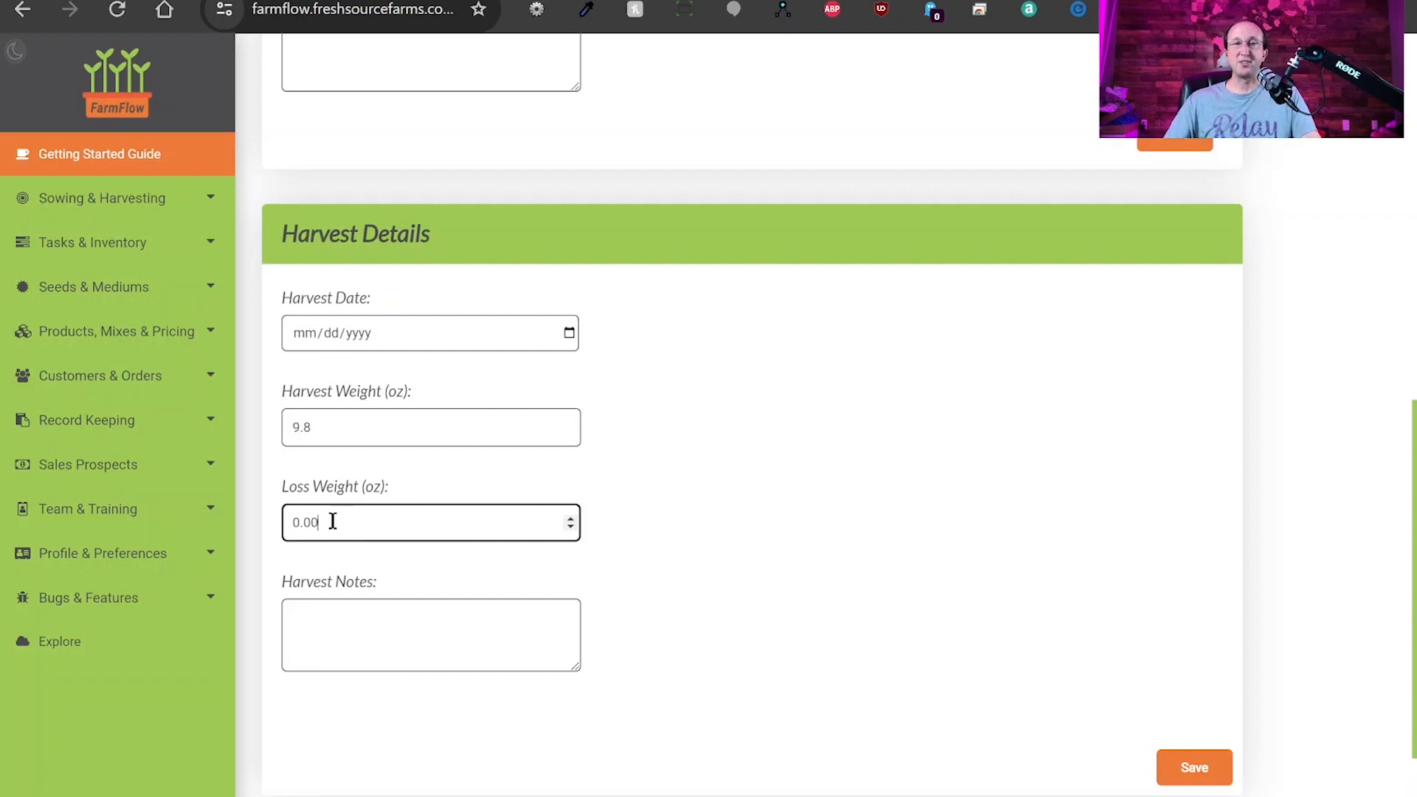
left_click_drag(333, 522, 279, 529)
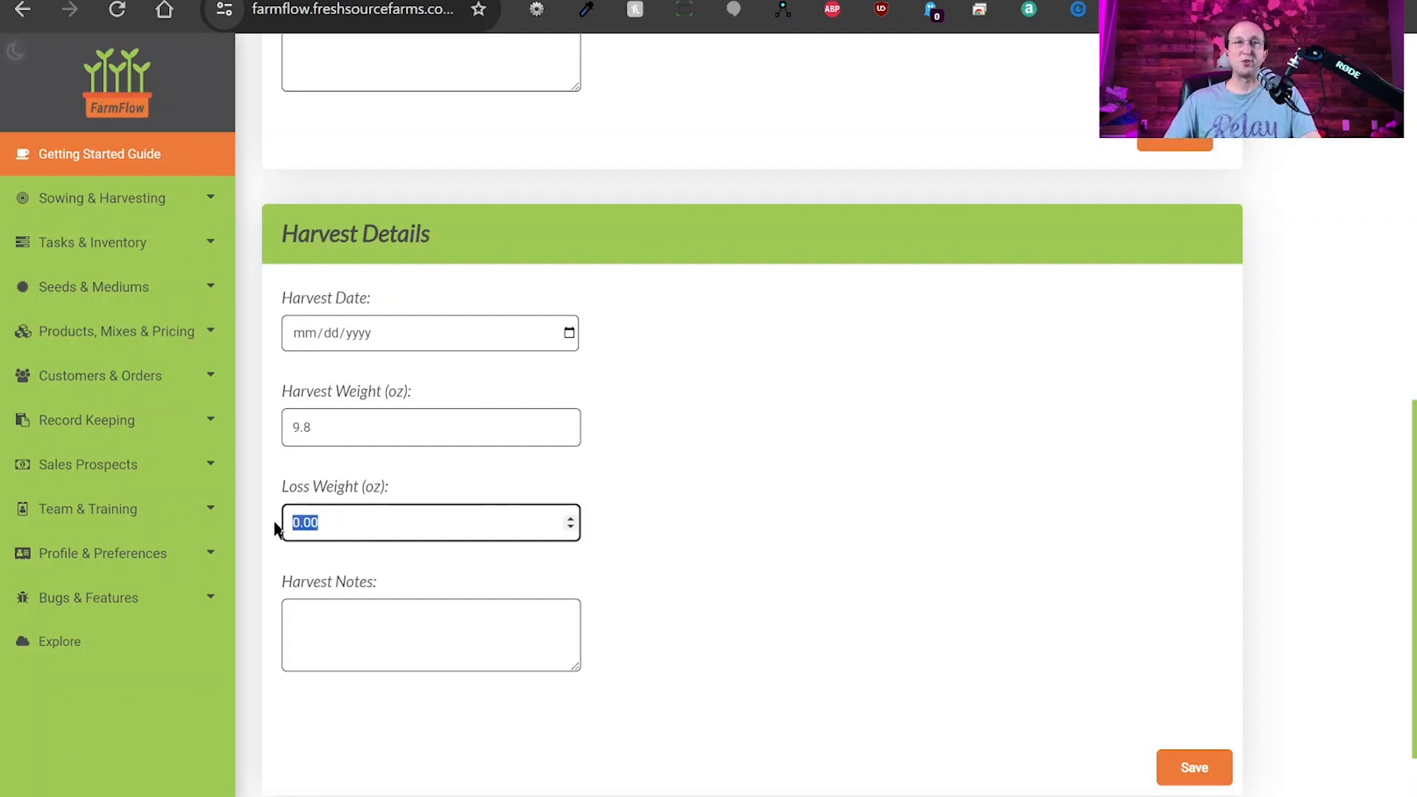
left_click(761, 469)
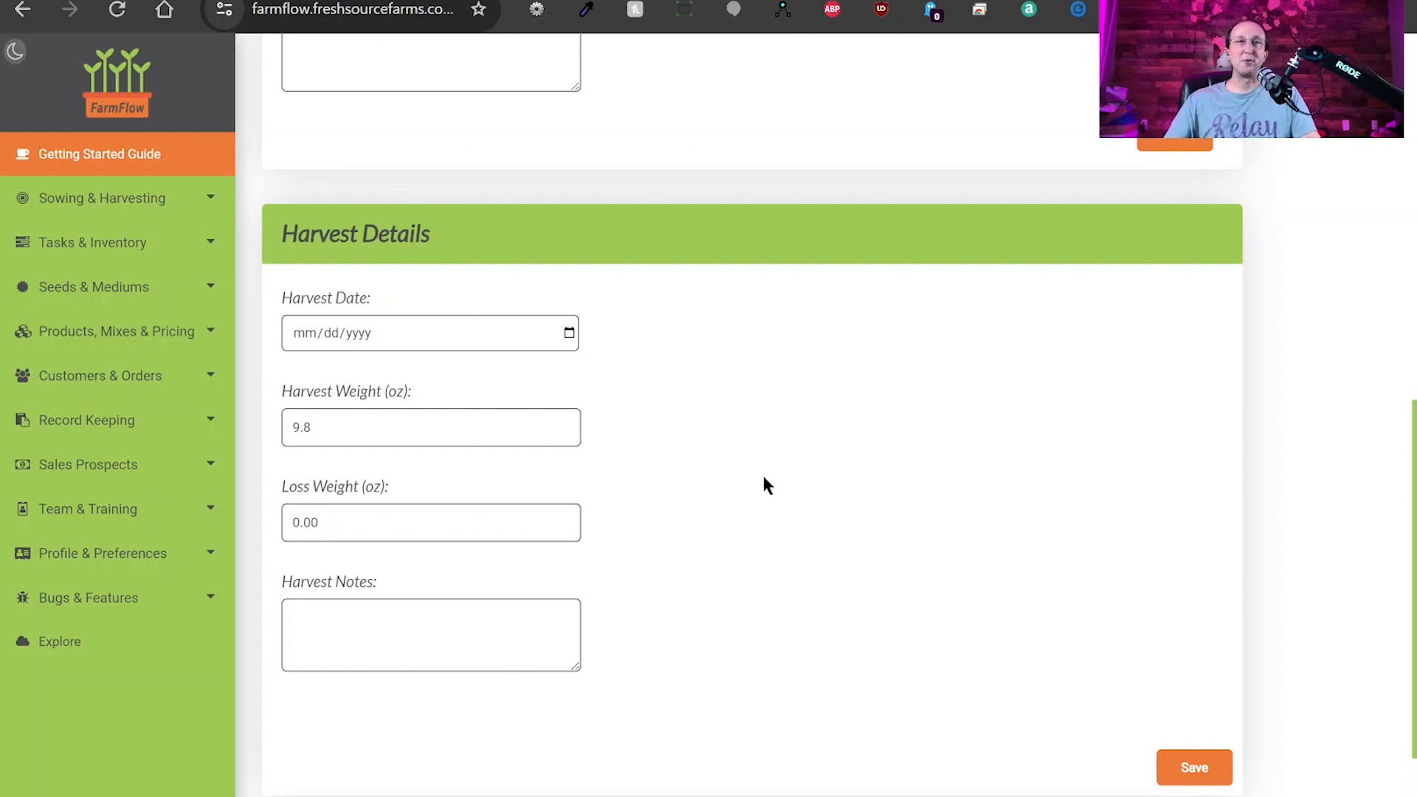
left_click(391, 624)
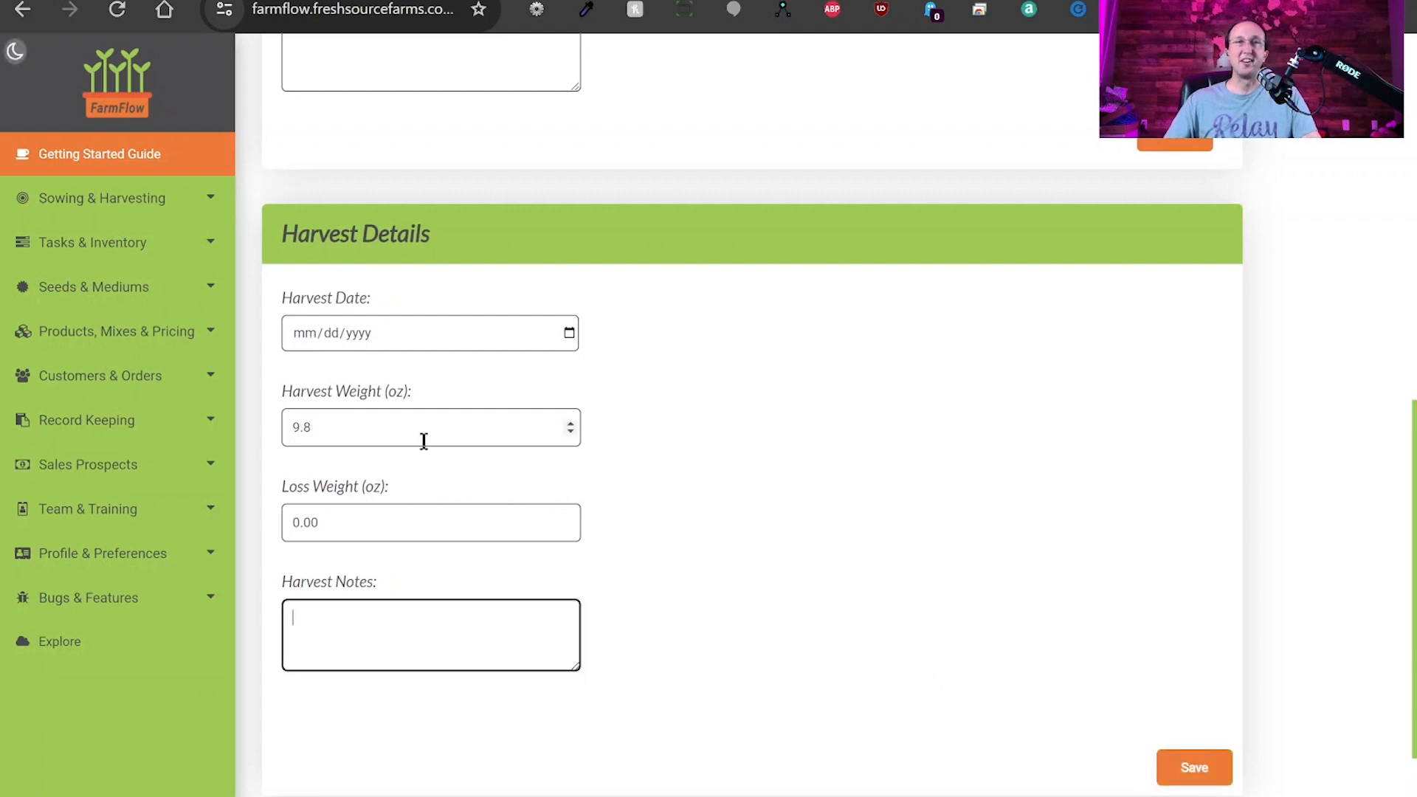
left_click_drag(421, 440, 285, 436)
type("0")
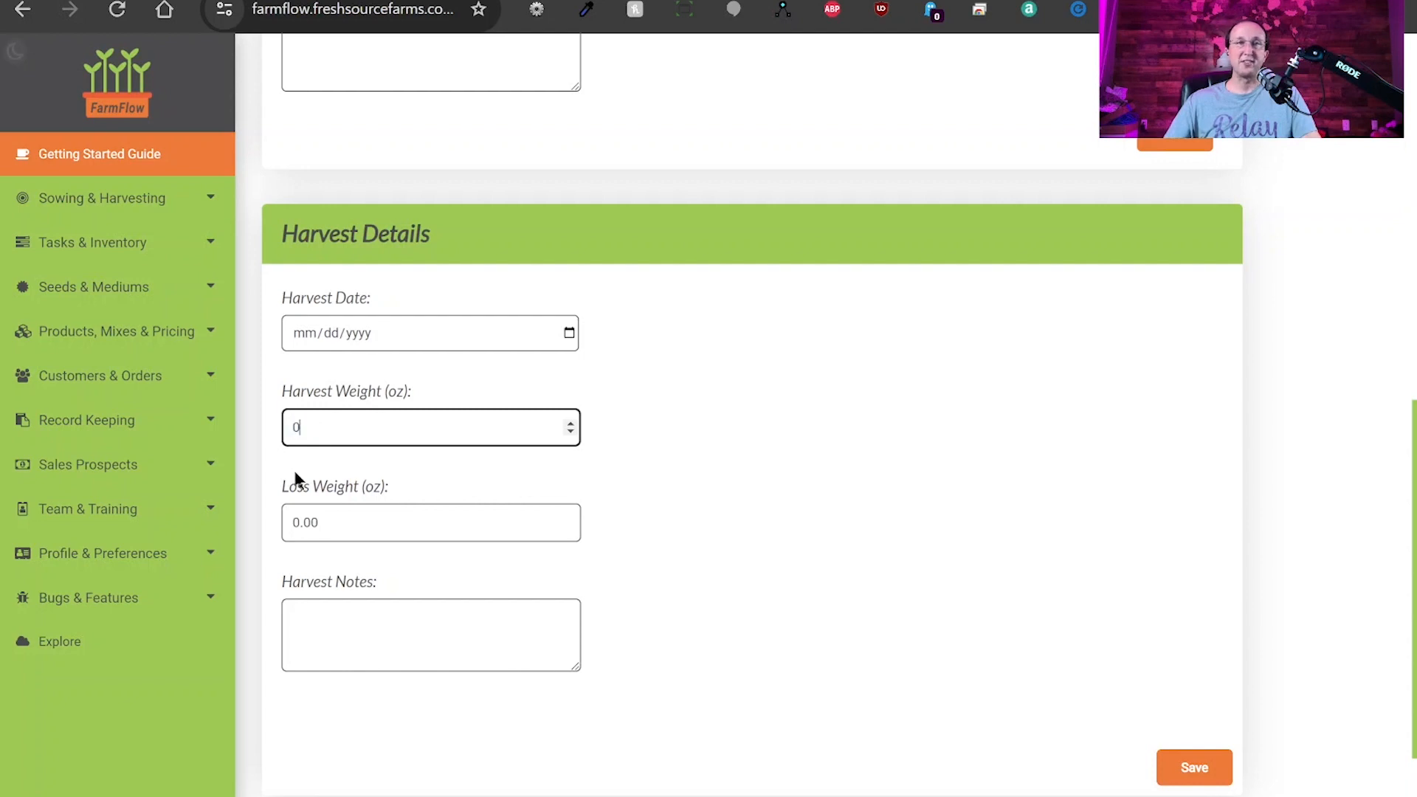
left_click(317, 522)
left_click(819, 487)
scroll(836, 509, "up", 6)
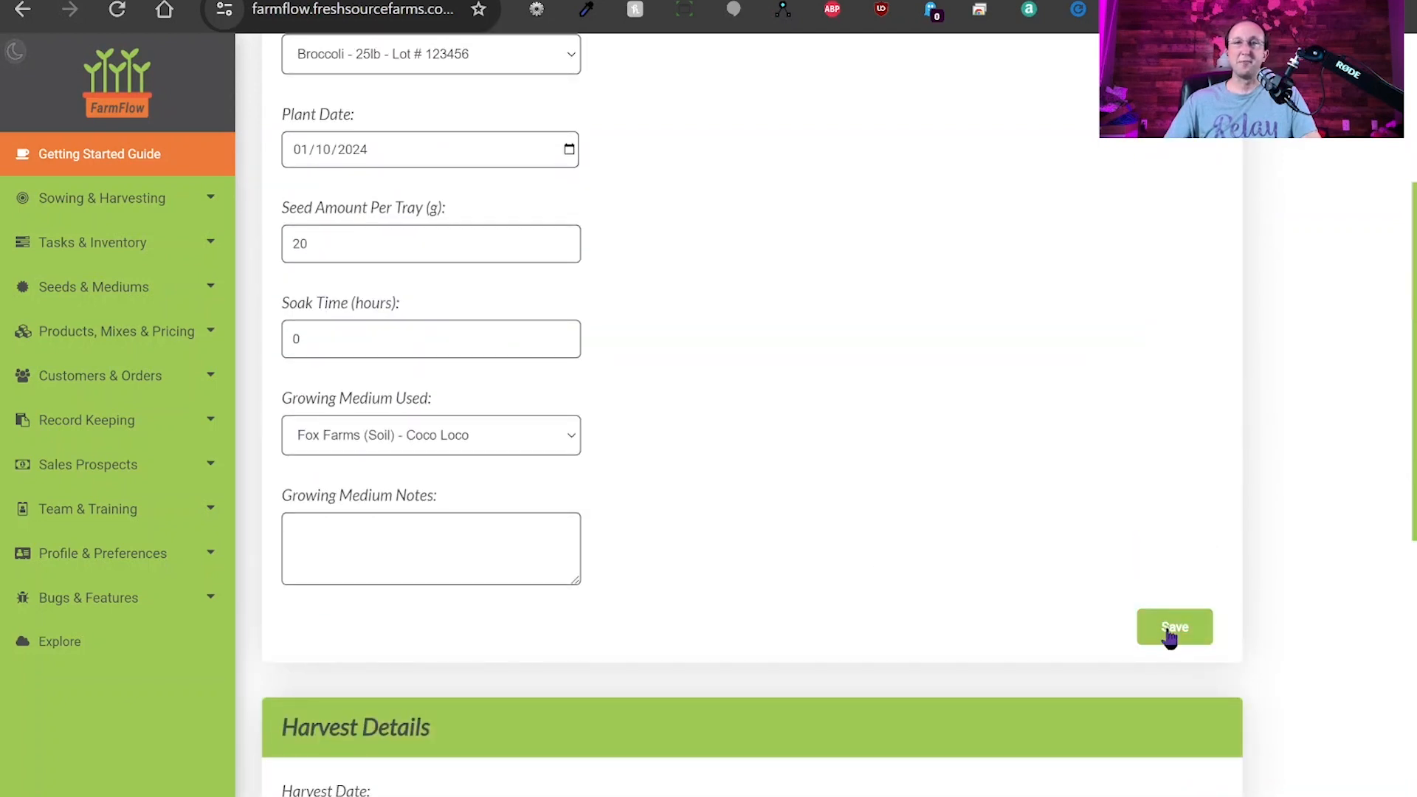
Save the Broccoli sowing record and confirm the sowing-created success message.
left_click(1170, 633)
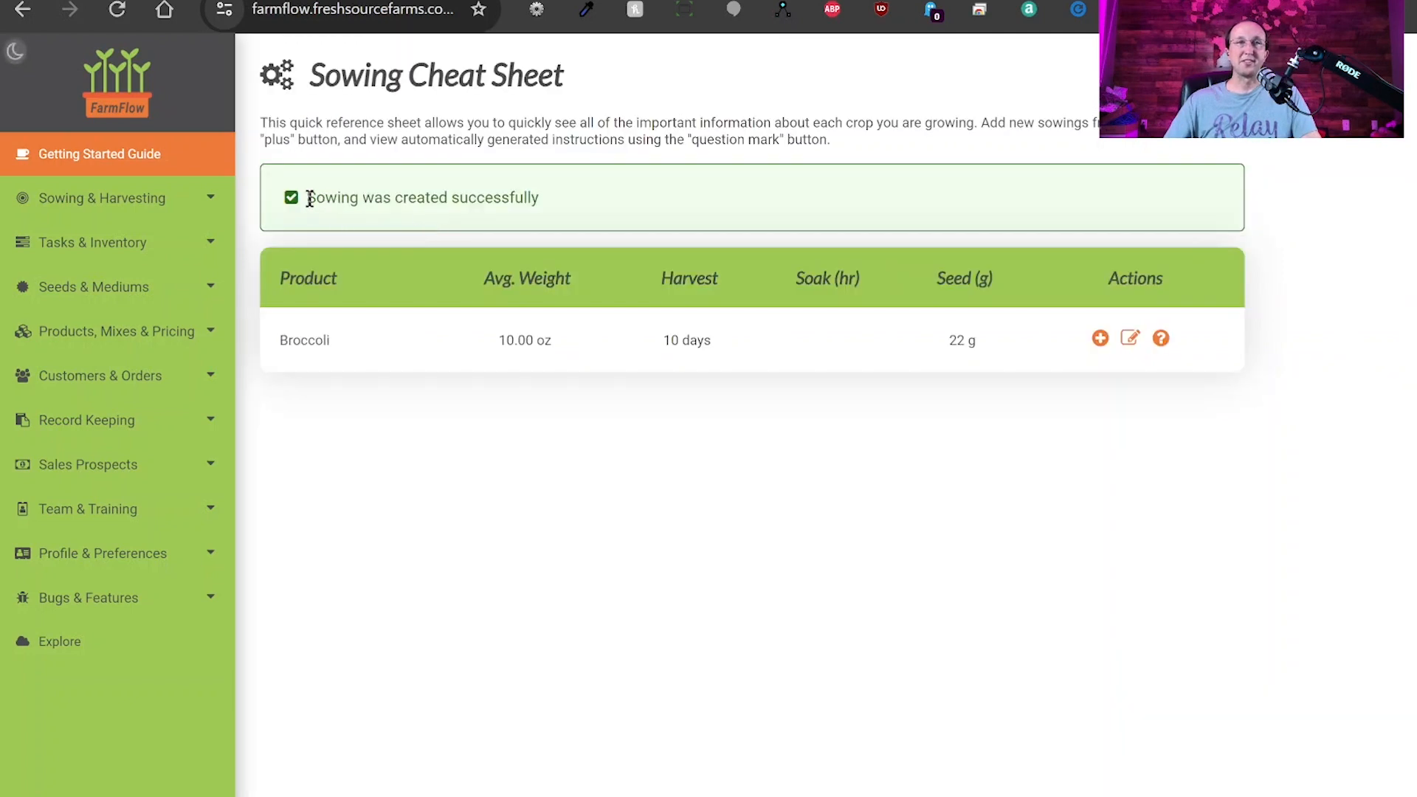
left_click_drag(309, 199, 568, 201)
left_click(626, 278)
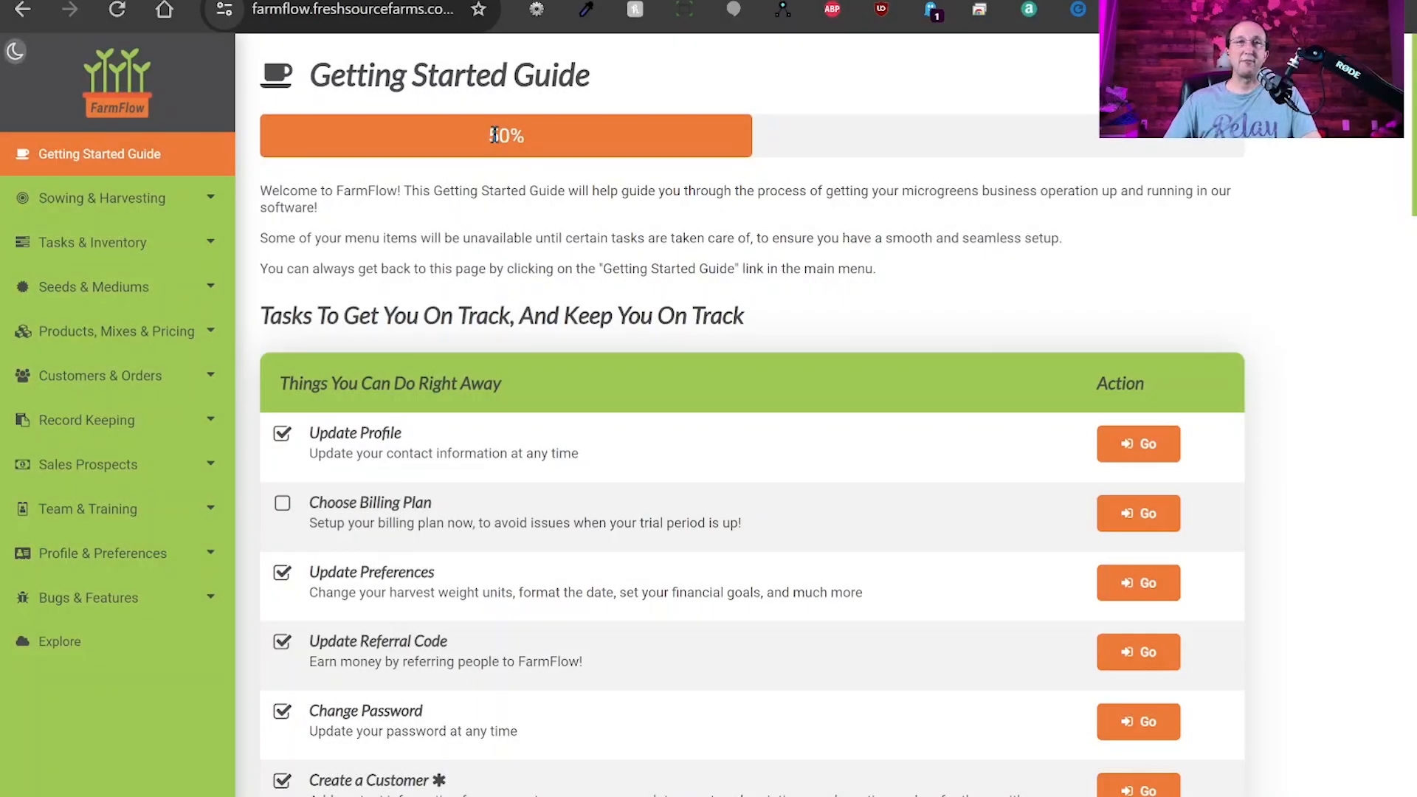
Check the 50% setup progress figure on the Getting Started Guide.
left_click_drag(488, 136, 523, 135)
left_click(606, 189)
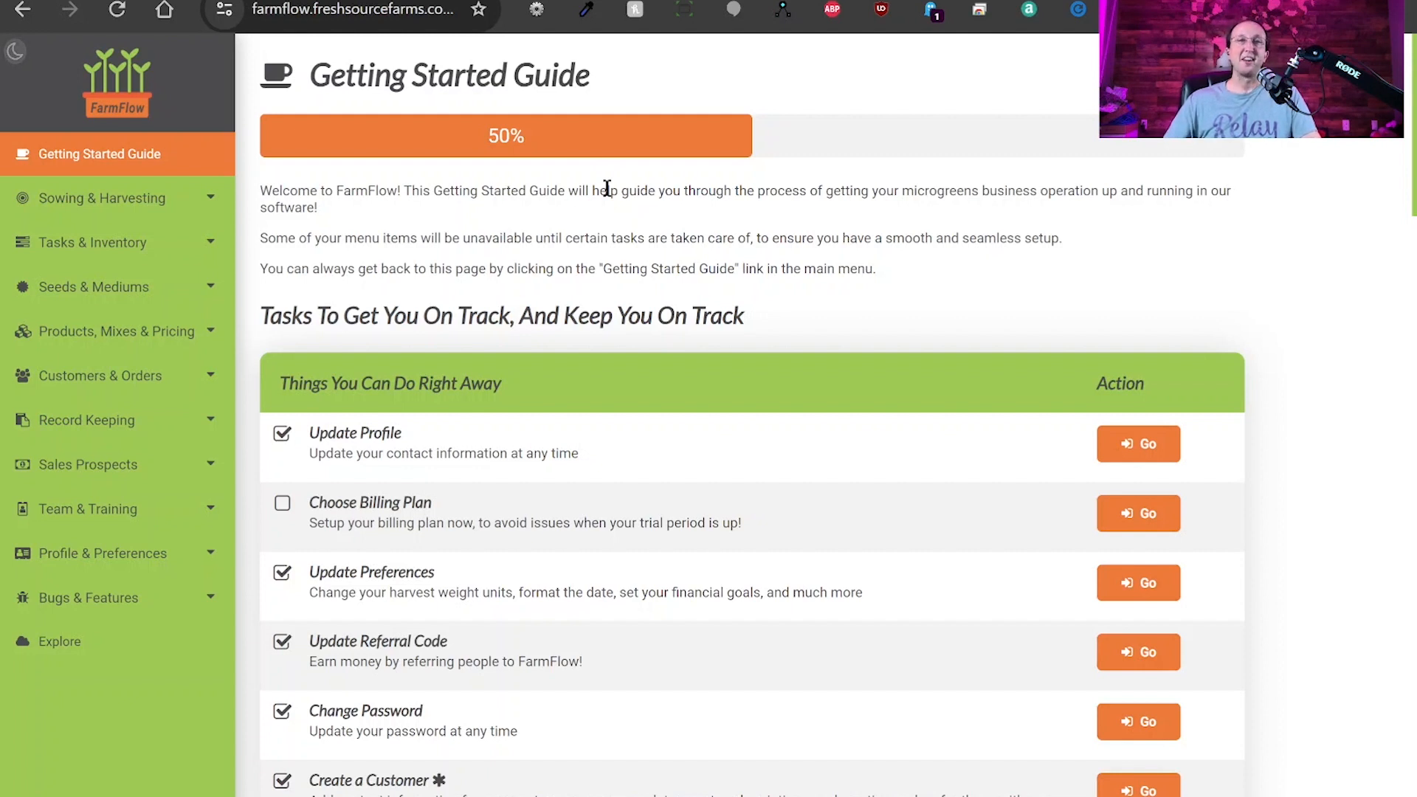
left_click_drag(488, 141, 637, 162)
left_click(638, 162)
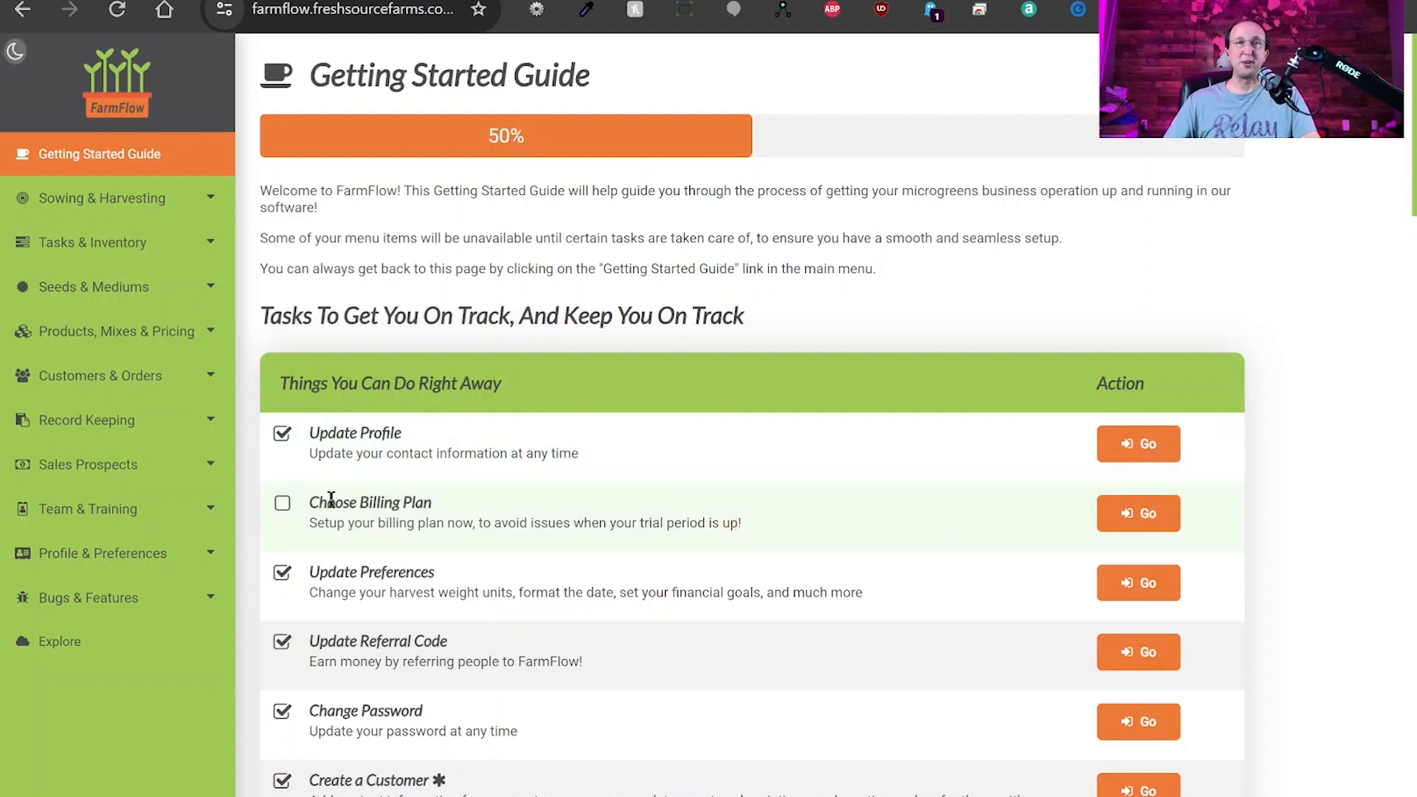
Review the starter tasks, with only Choose Billing Plan unchecked, then expand Sowing & Harvesting.
scroll(487, 481, "down", 9)
scroll(487, 481, "down", 4)
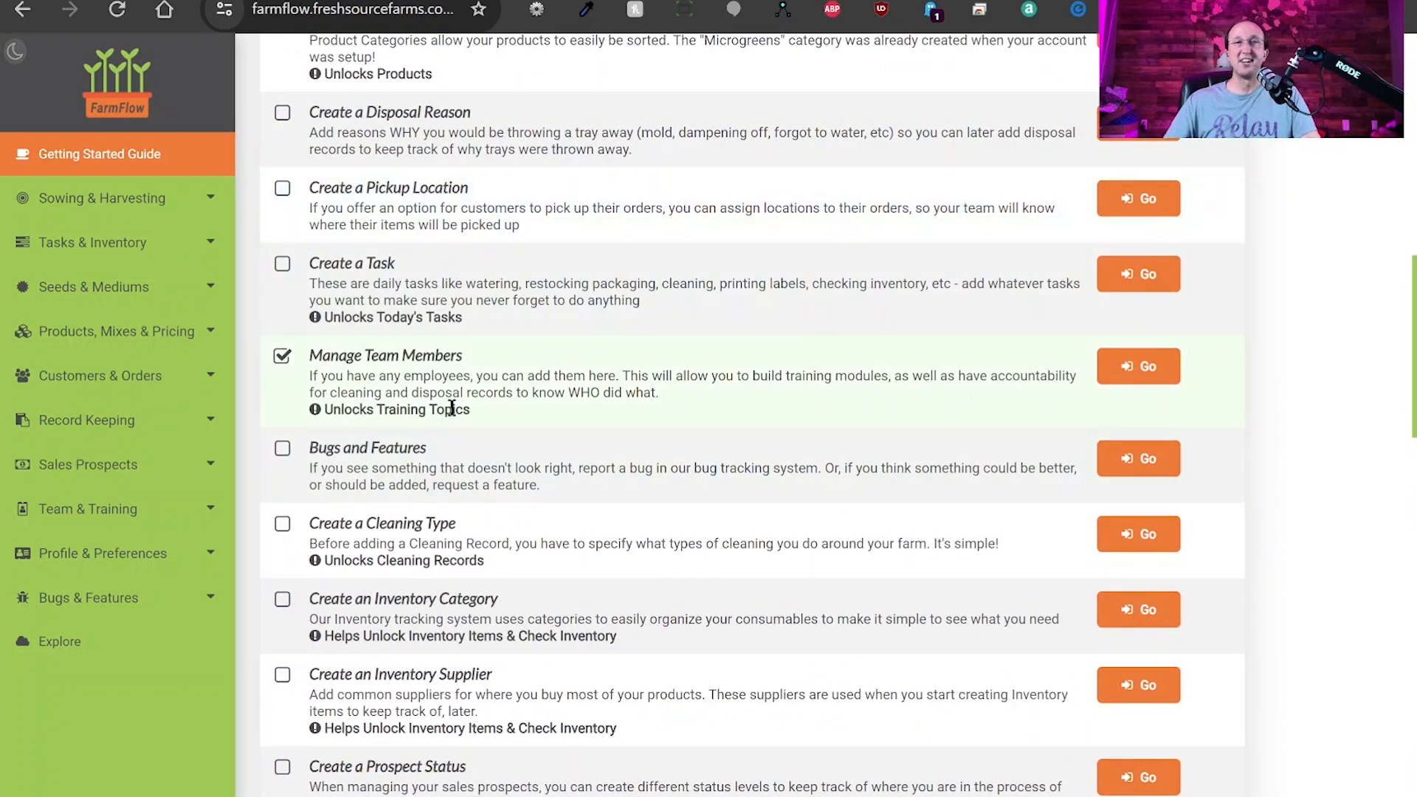
scroll(447, 410, "down", 3)
scroll(498, 354, "up", 1)
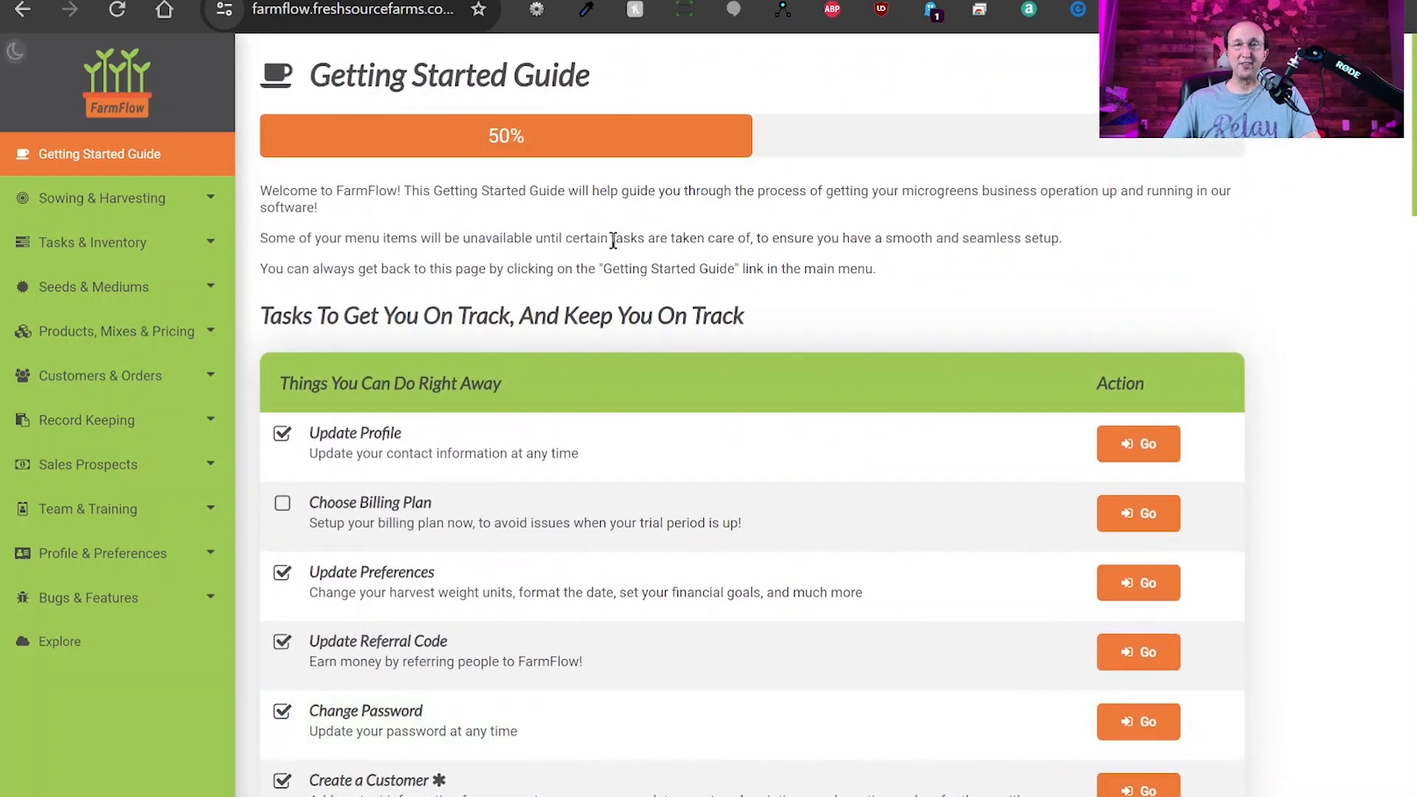
left_click_drag(485, 136, 527, 136)
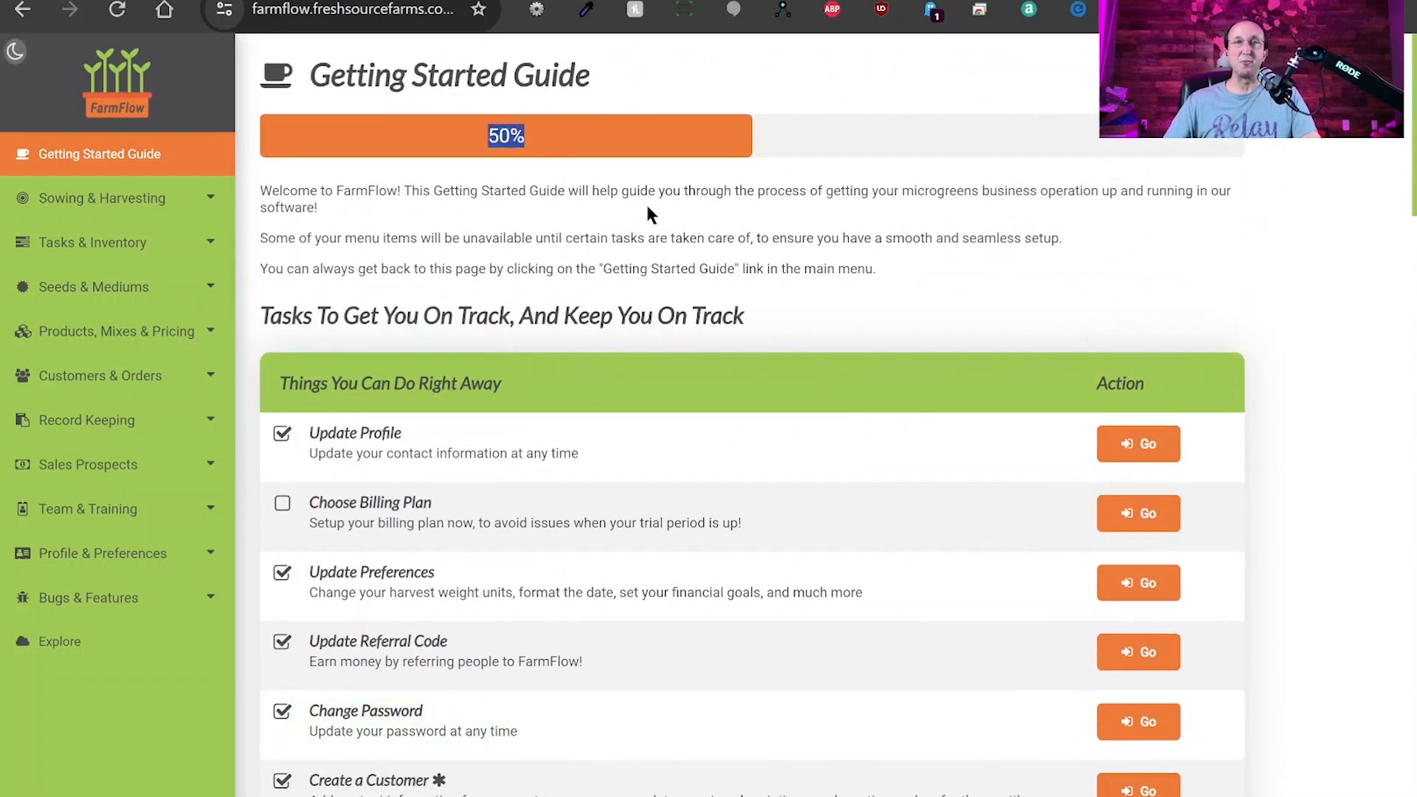
left_click(684, 193)
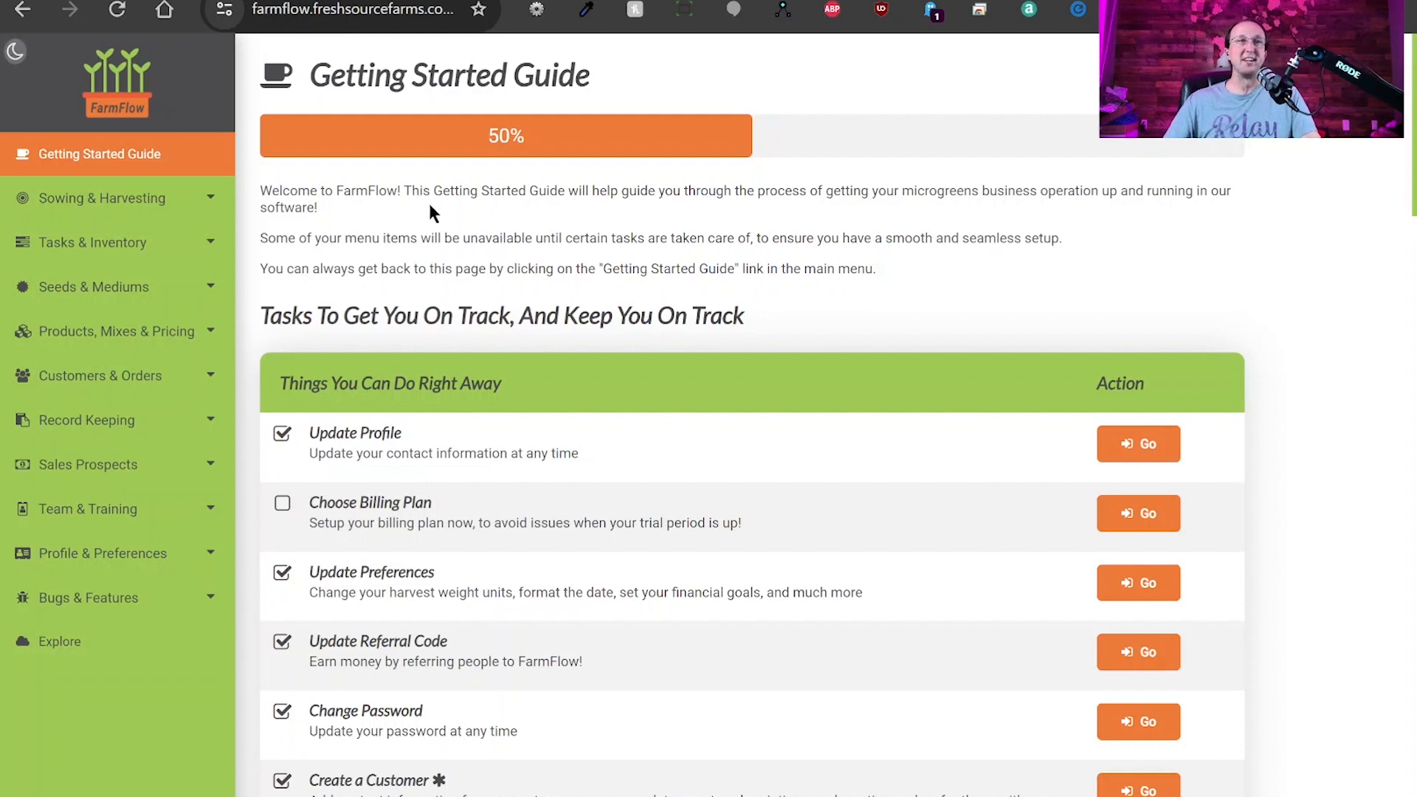
left_click(123, 200)
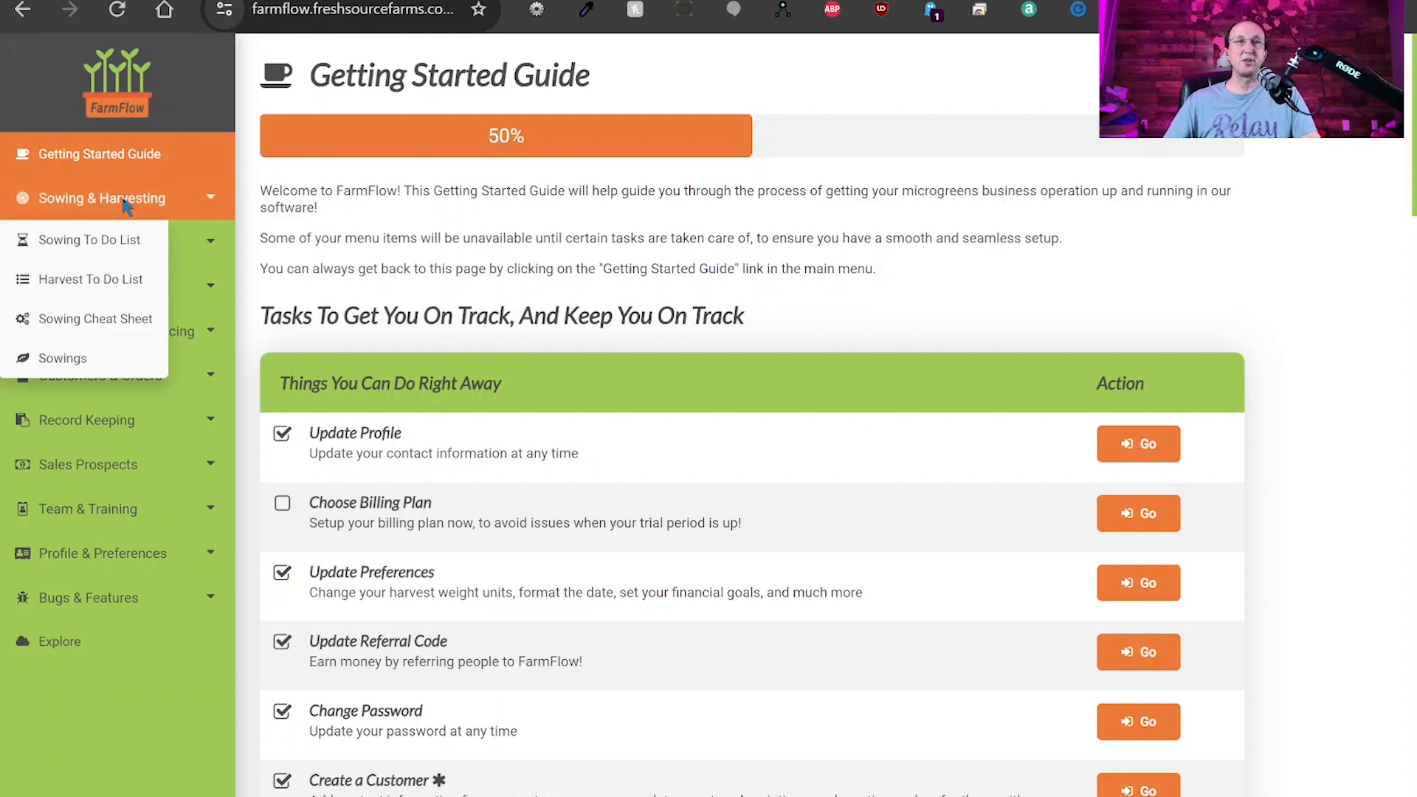
Open the Sowing To Do List for January 10, 2024.
left_click(96, 248)
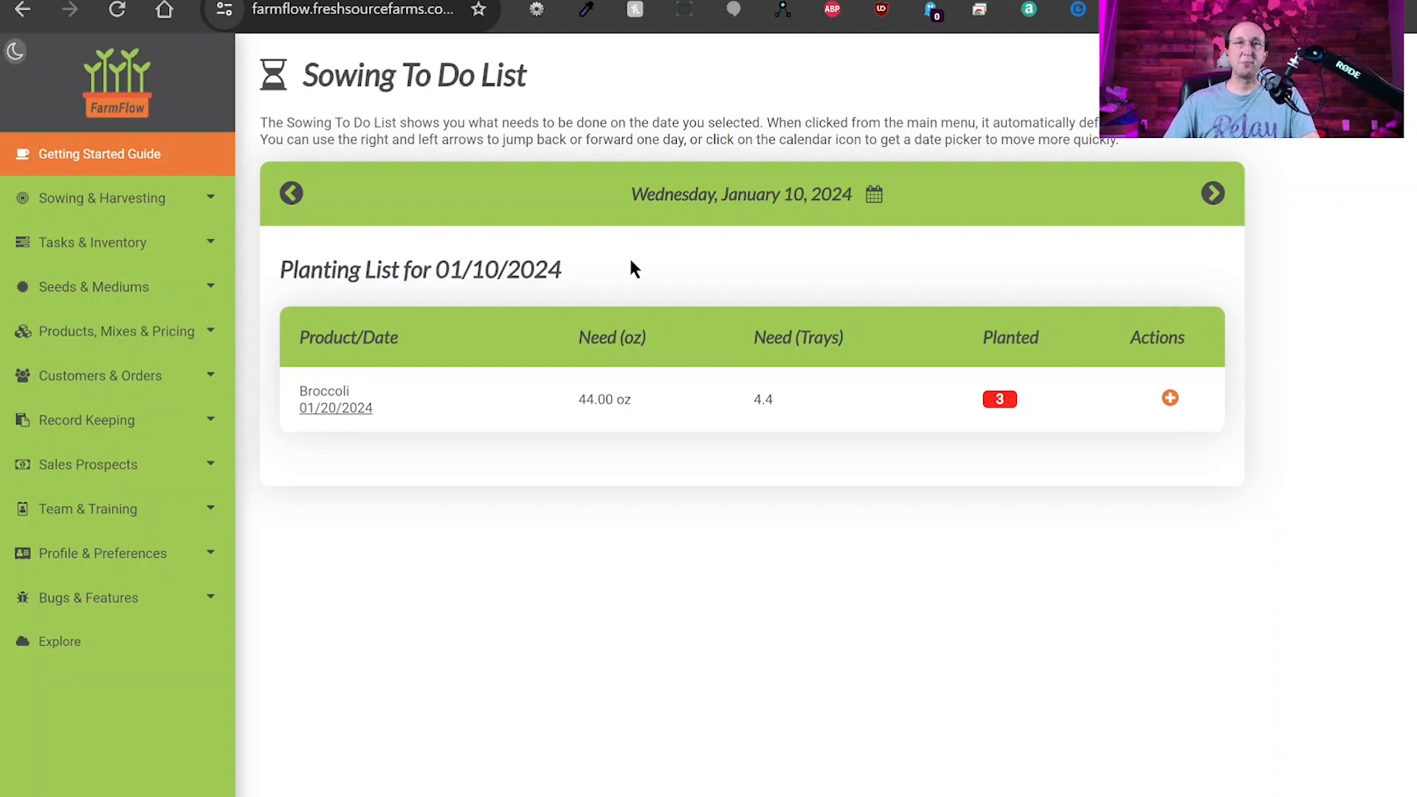
left_click_drag(306, 73, 533, 73)
left_click(609, 146)
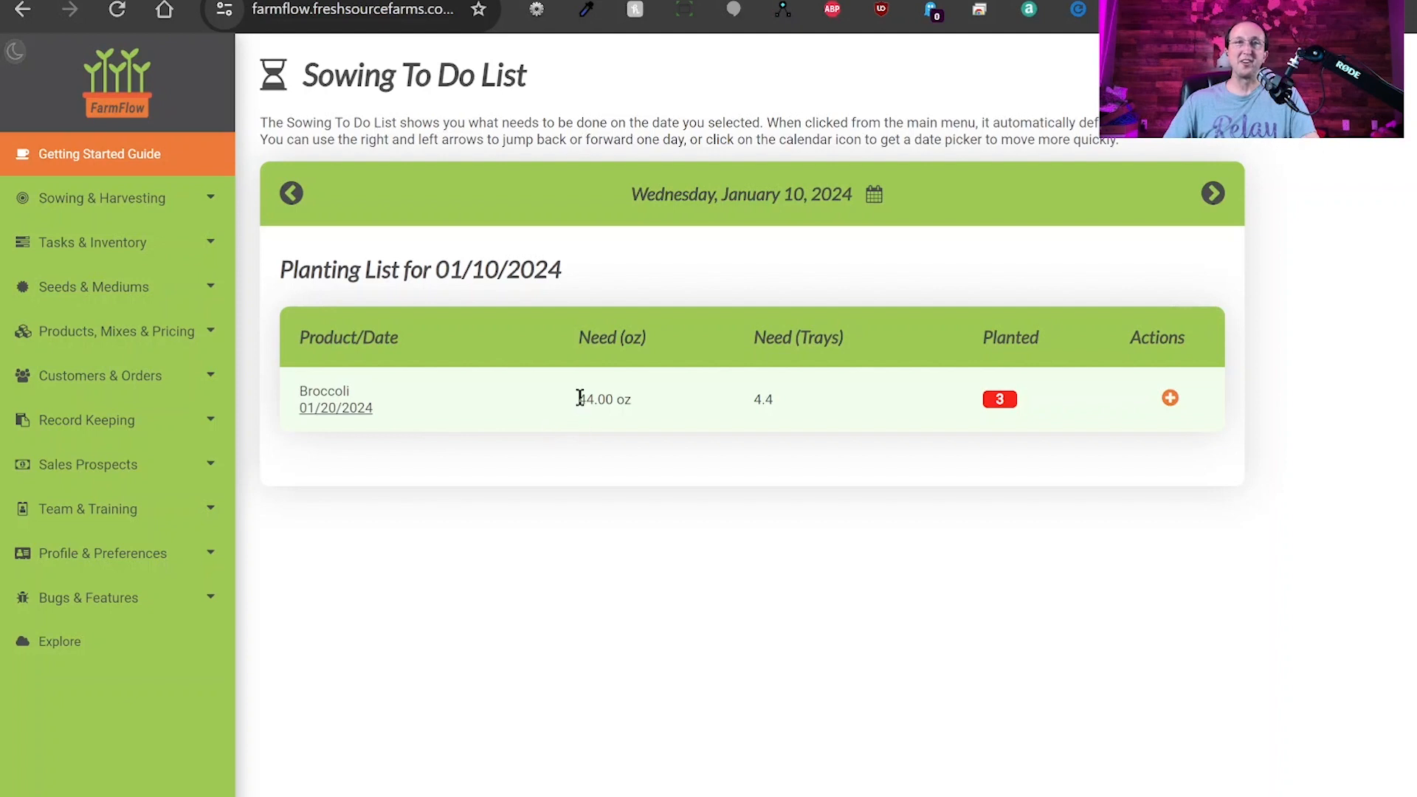
Note Broccoli needs 44.00 oz and 4.4 trays, then start a sowing record for that row.
left_click_drag(578, 398, 632, 400)
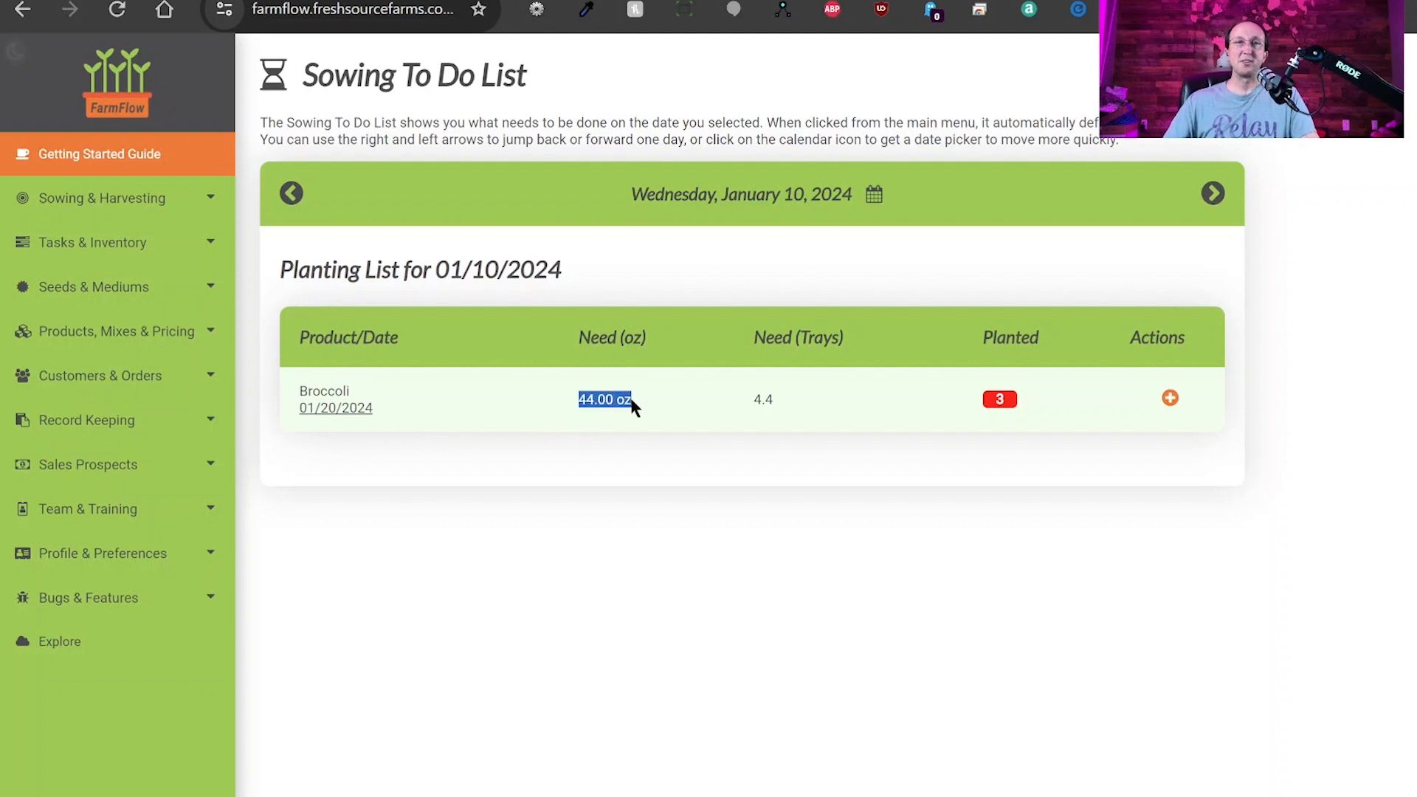
left_click(760, 398)
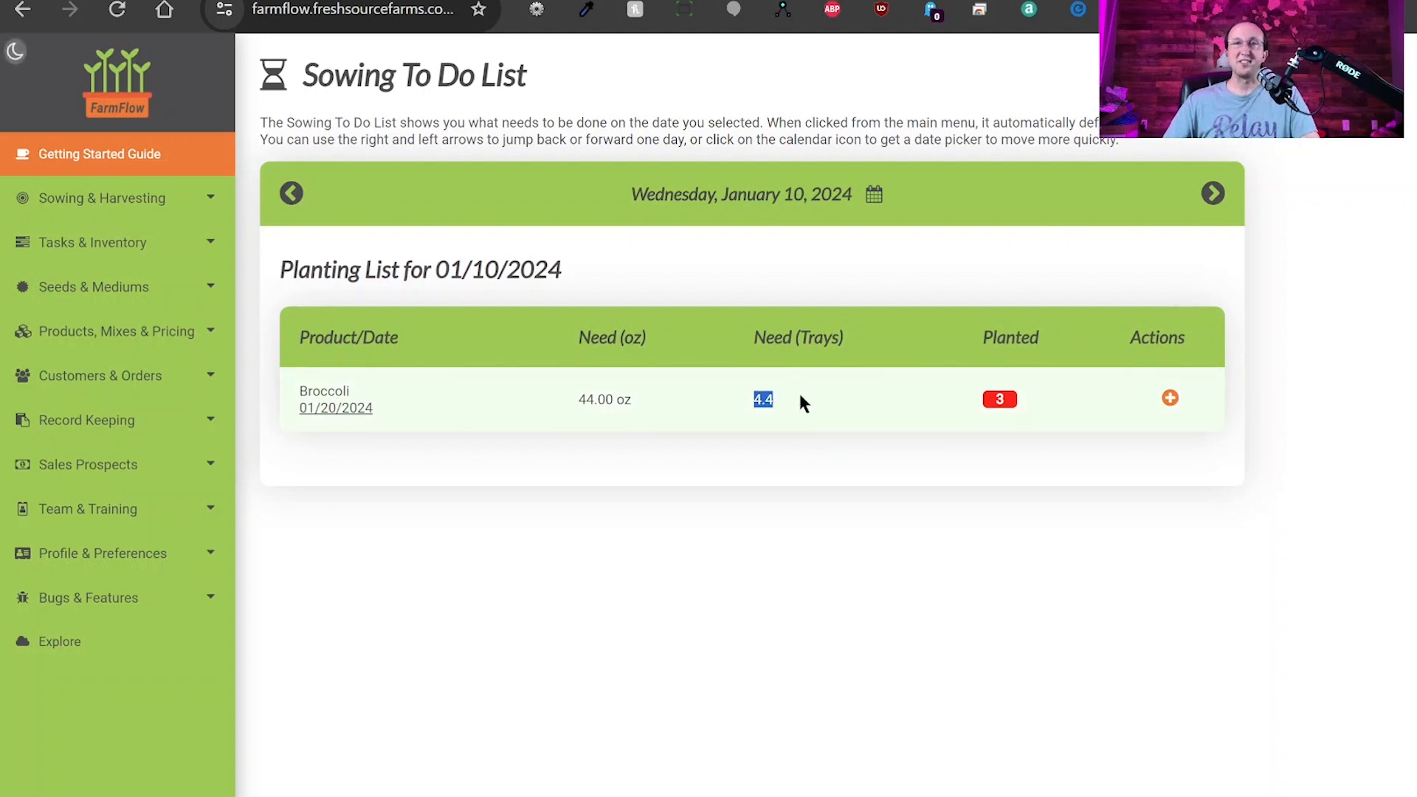
left_click(820, 425)
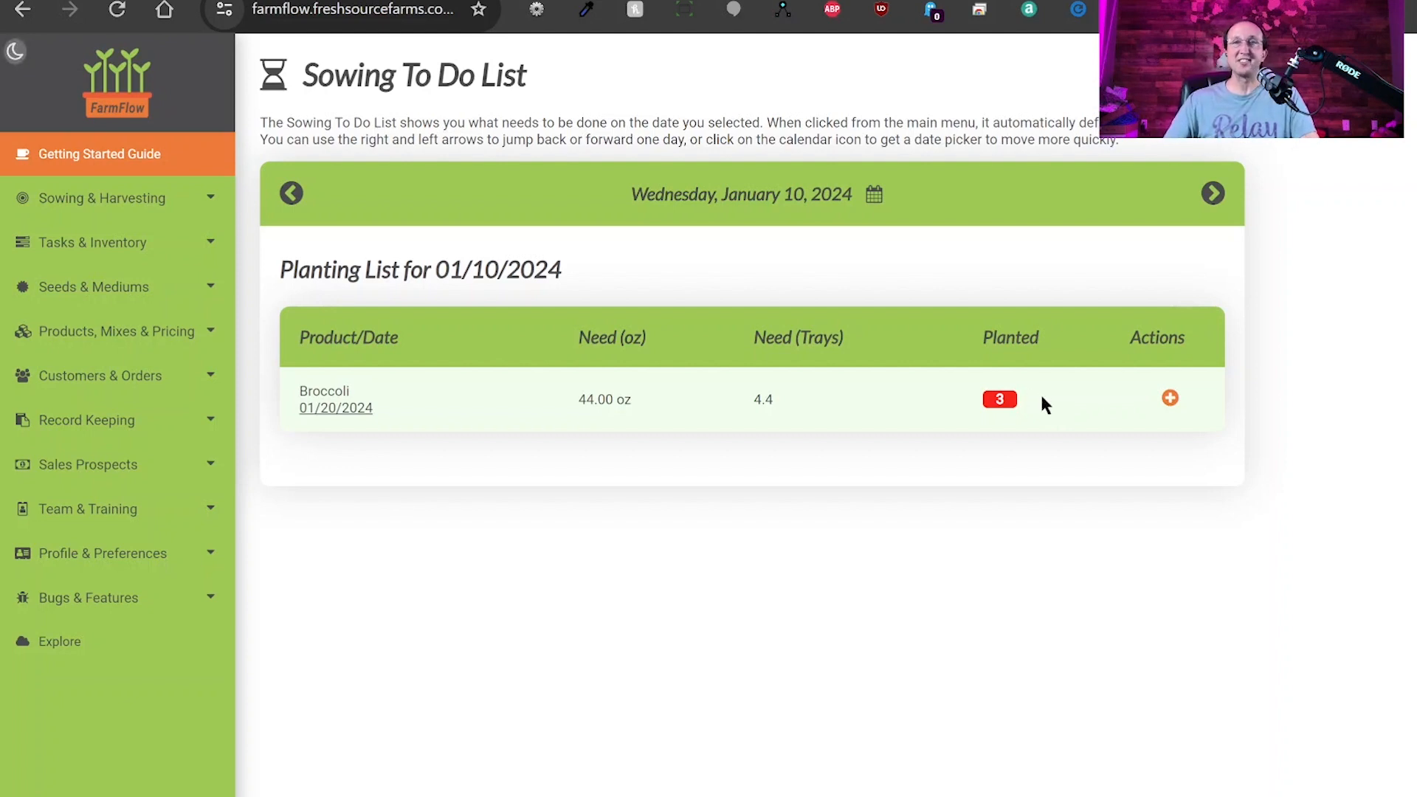
left_click_drag(777, 397, 758, 400)
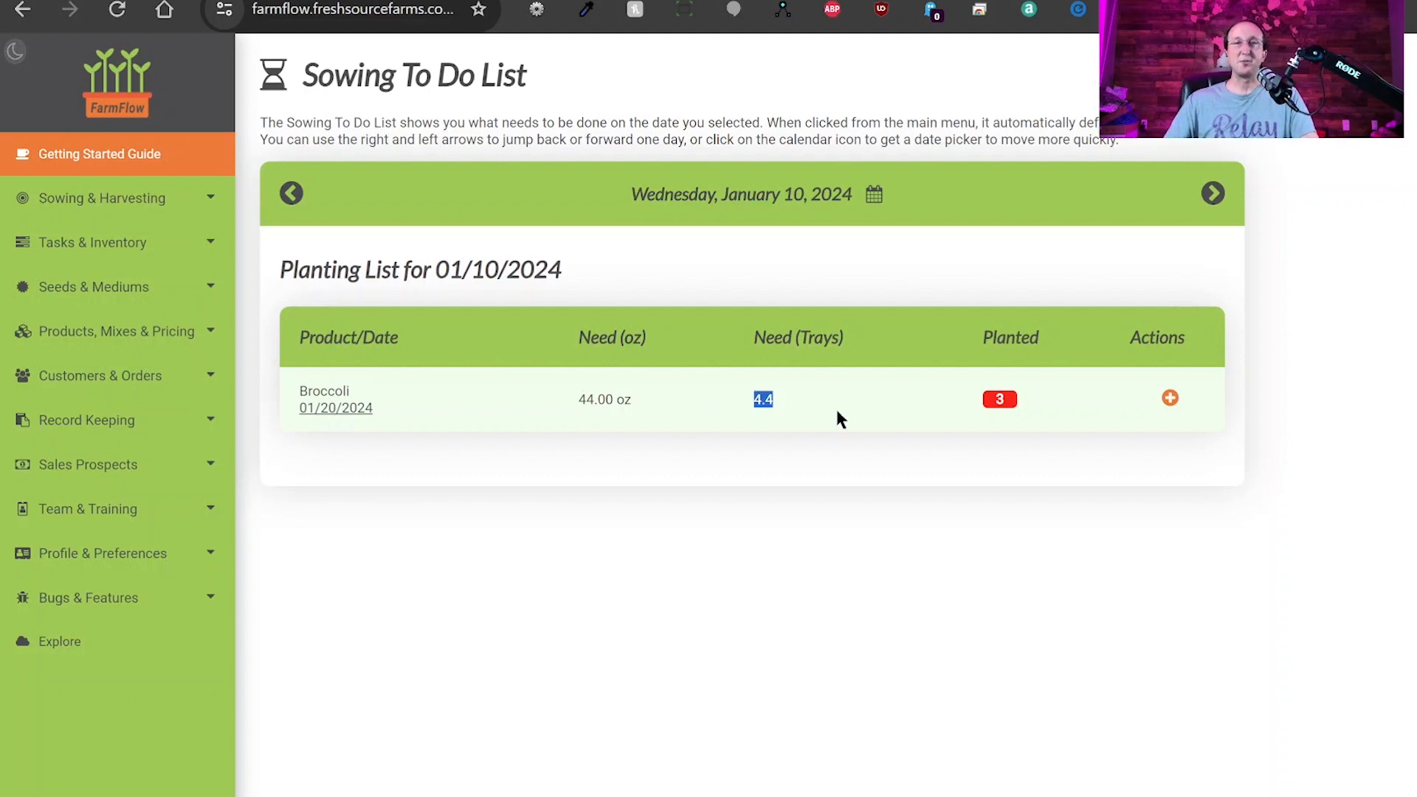
left_click(1023, 399)
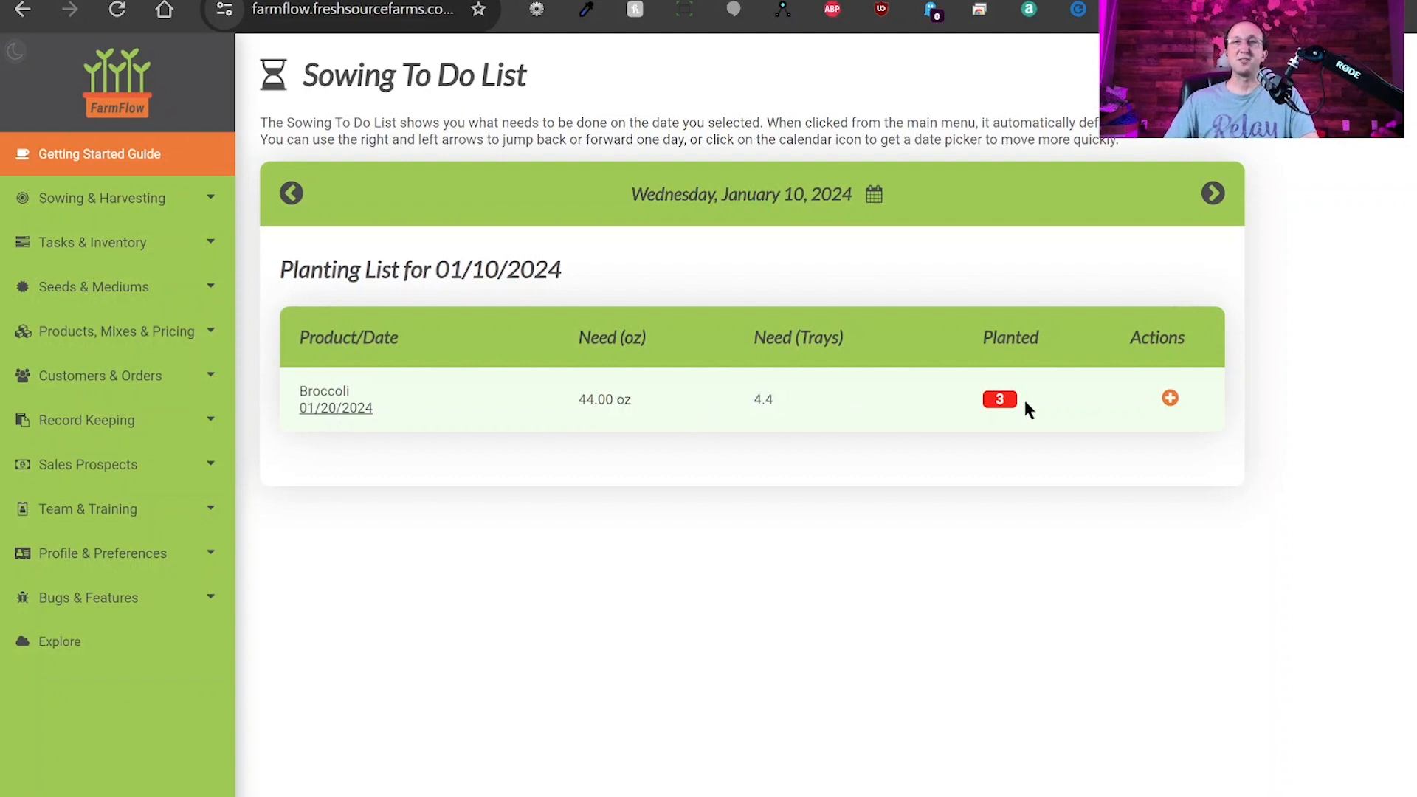
left_click(1170, 400)
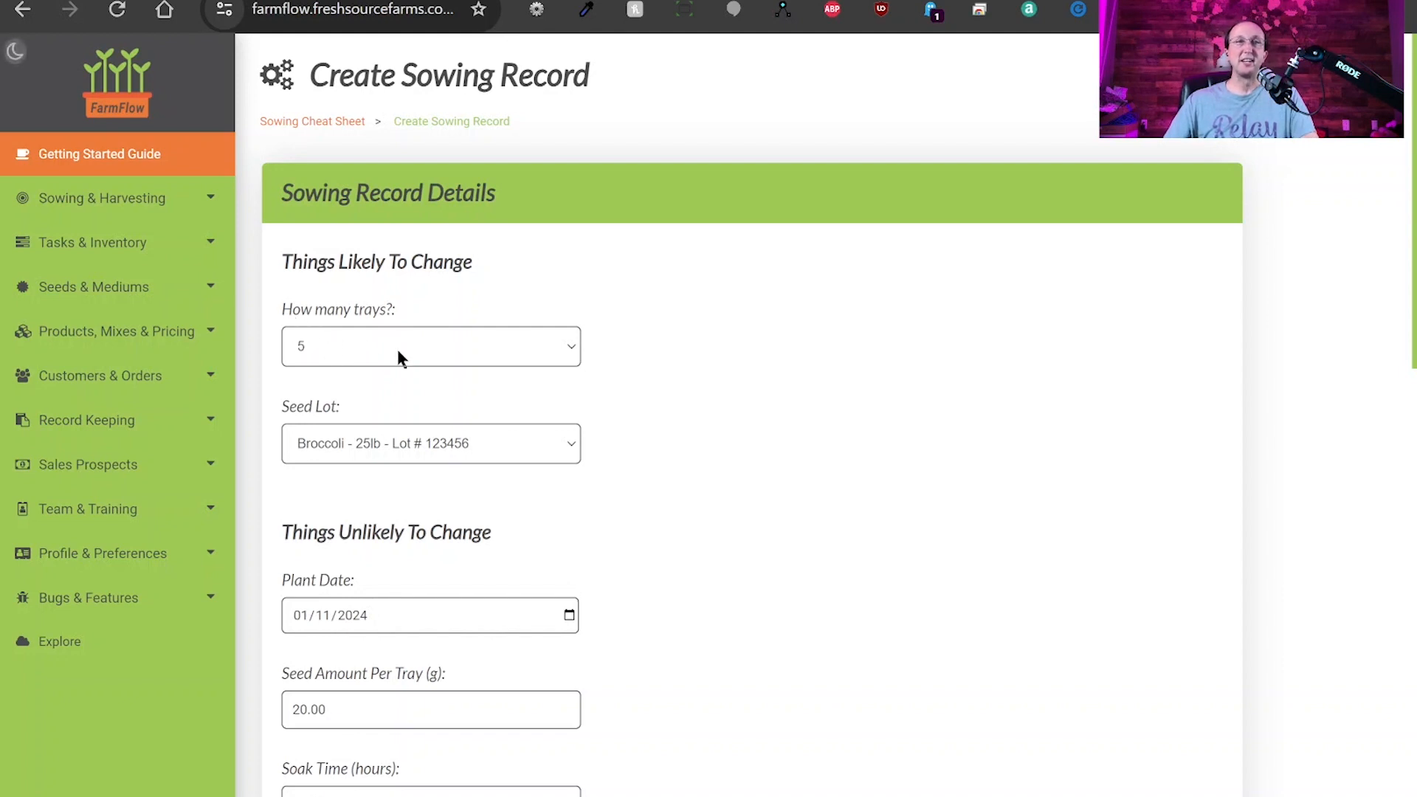
Set the sowing to 2 trays with a plant date of 01/10/2024.
left_click(381, 390)
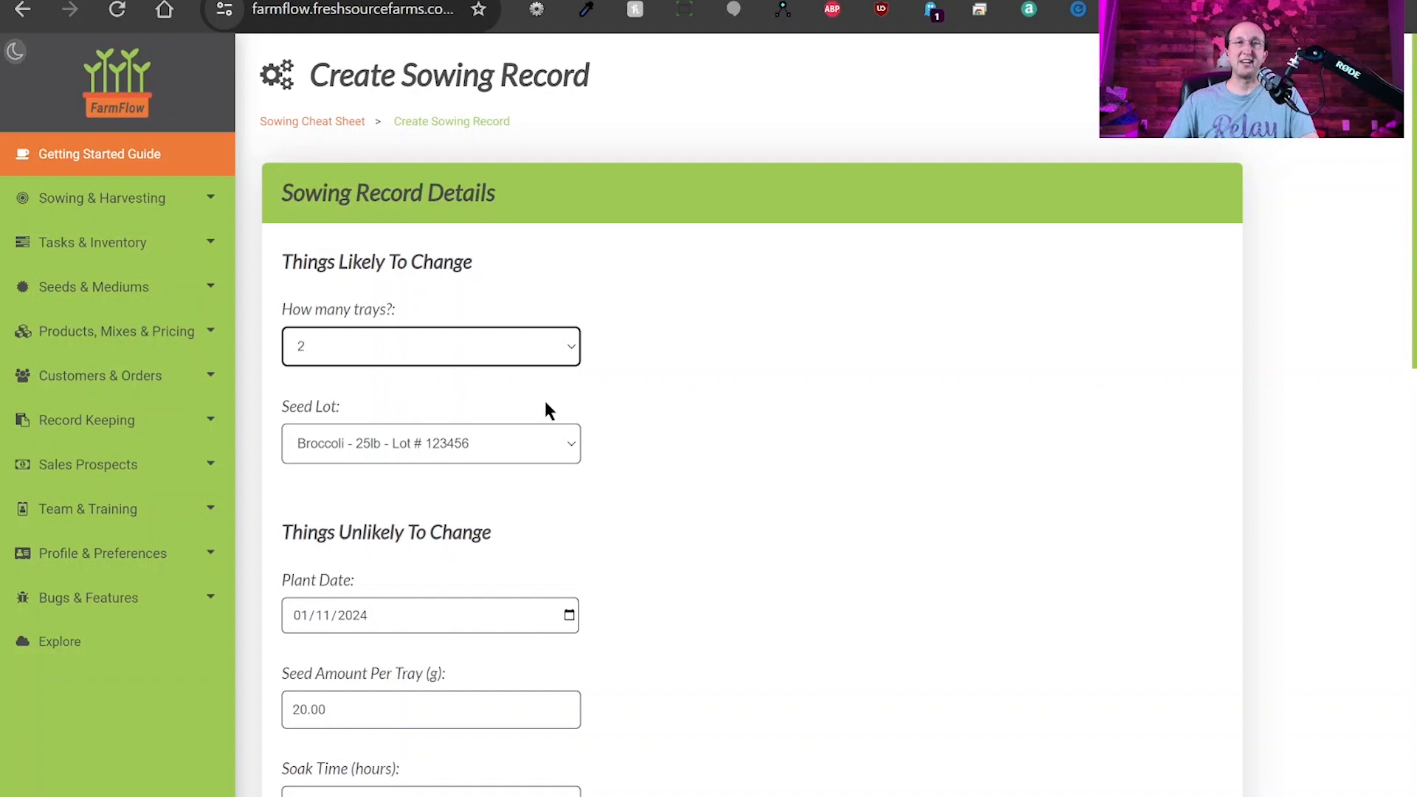
scroll(659, 436, "down", 3)
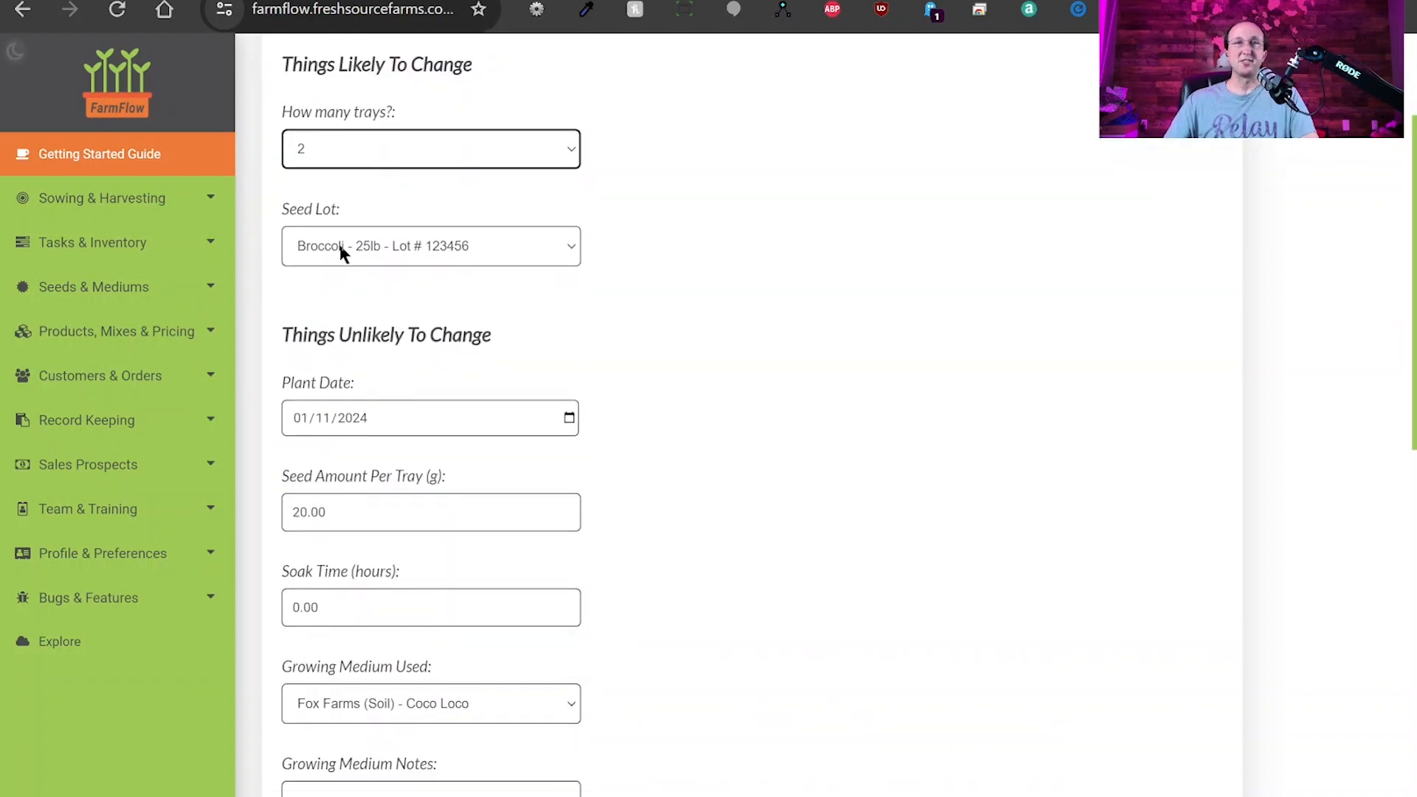
left_click(570, 422)
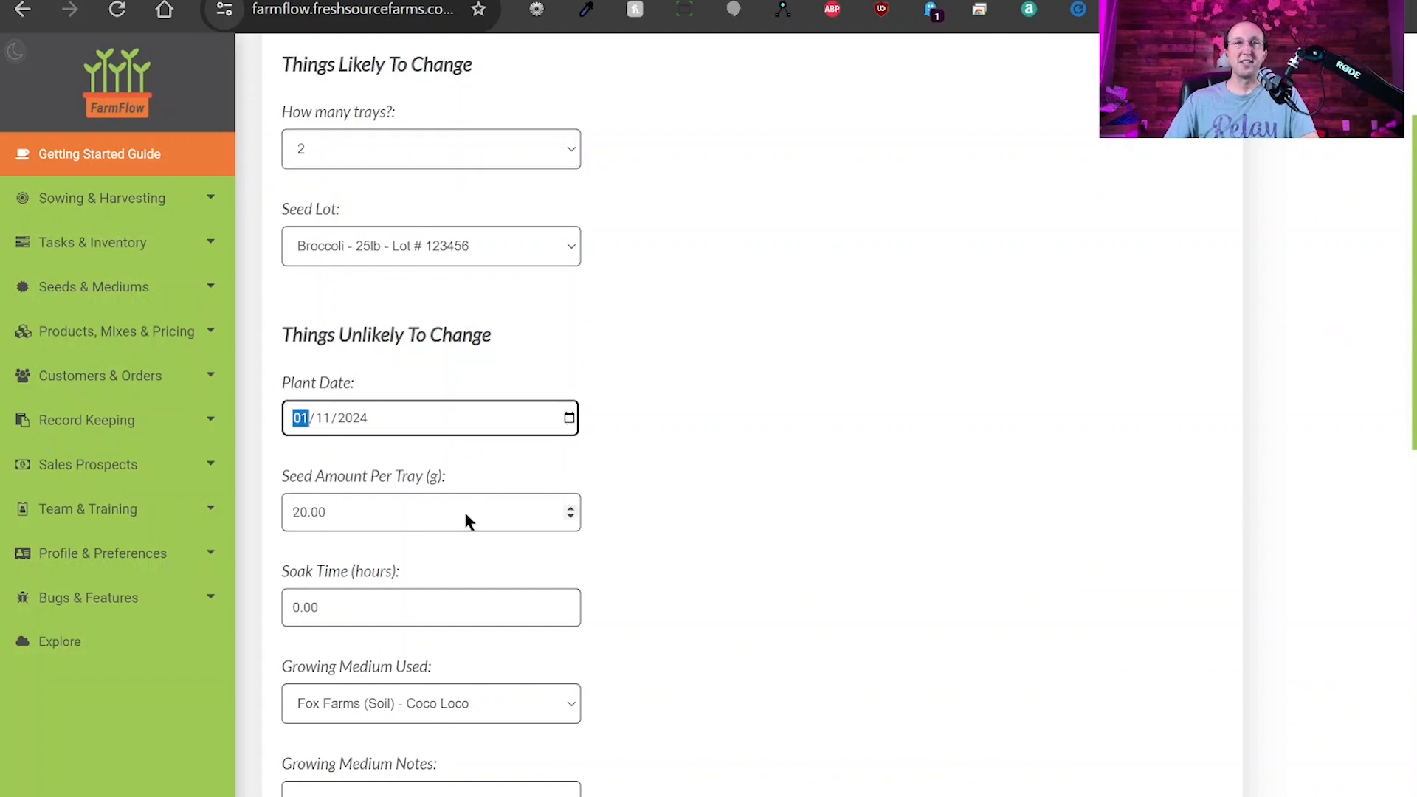
left_click(385, 557)
left_click(674, 433)
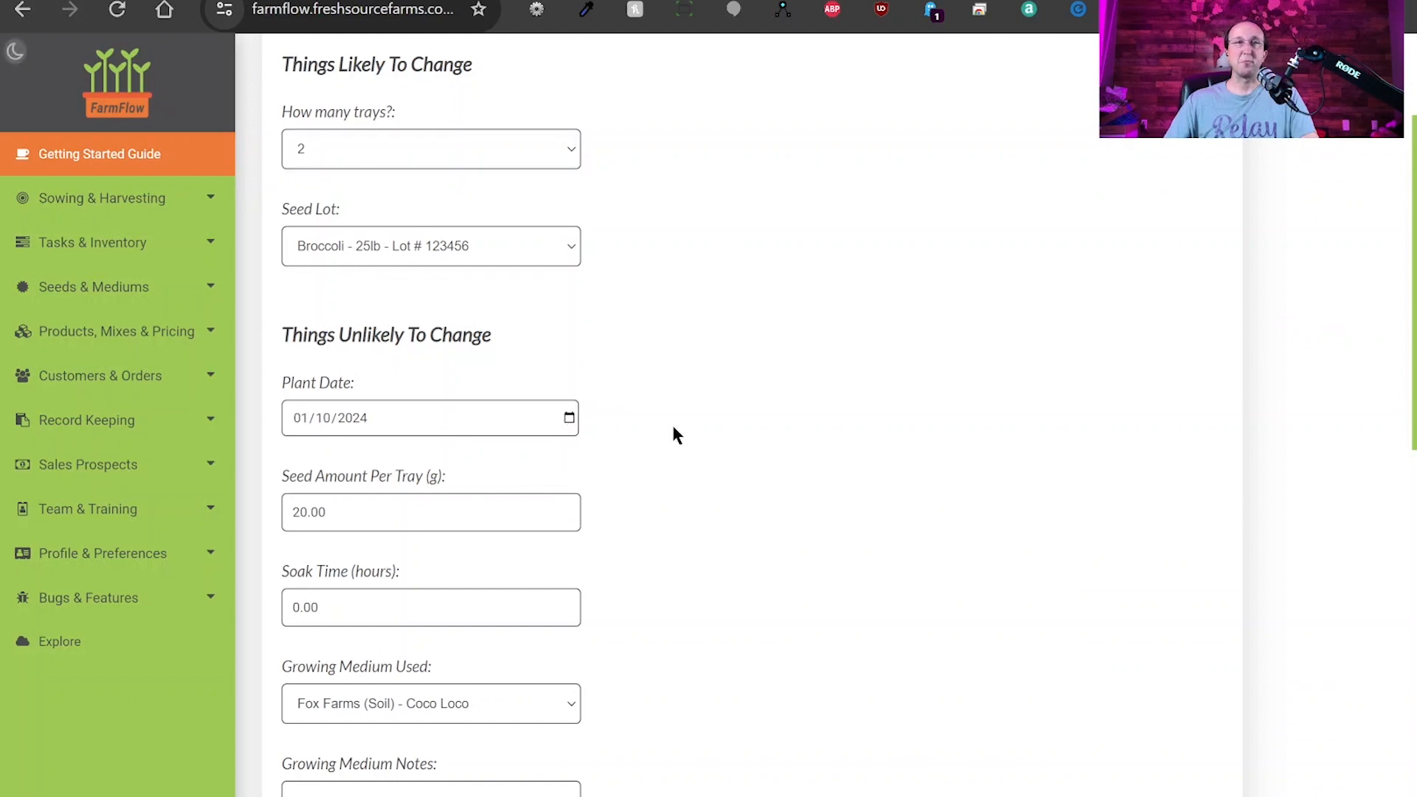
scroll(671, 422, "down", 1)
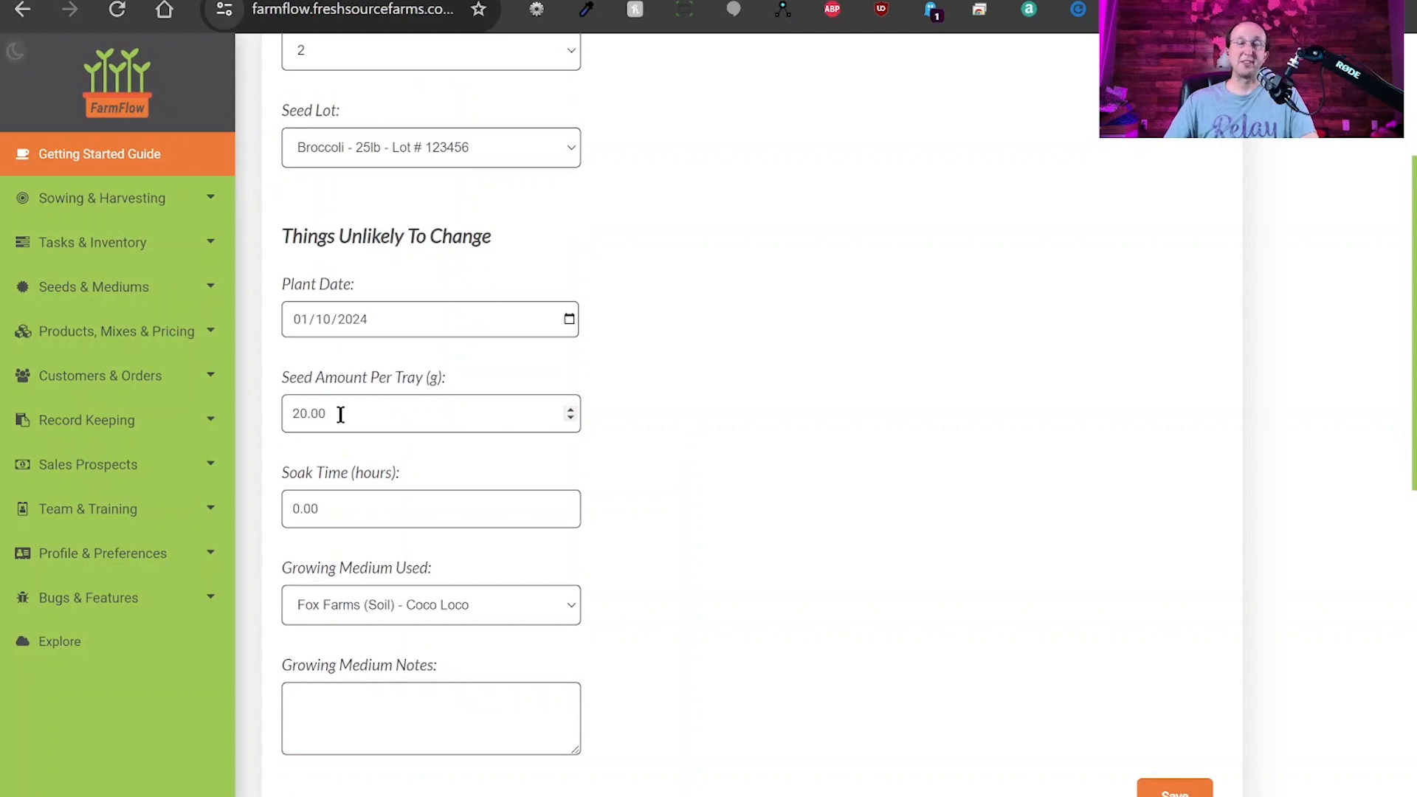
Enter 22 g seed per tray and save the Broccoli sowing record.
left_click_drag(340, 415, 285, 416)
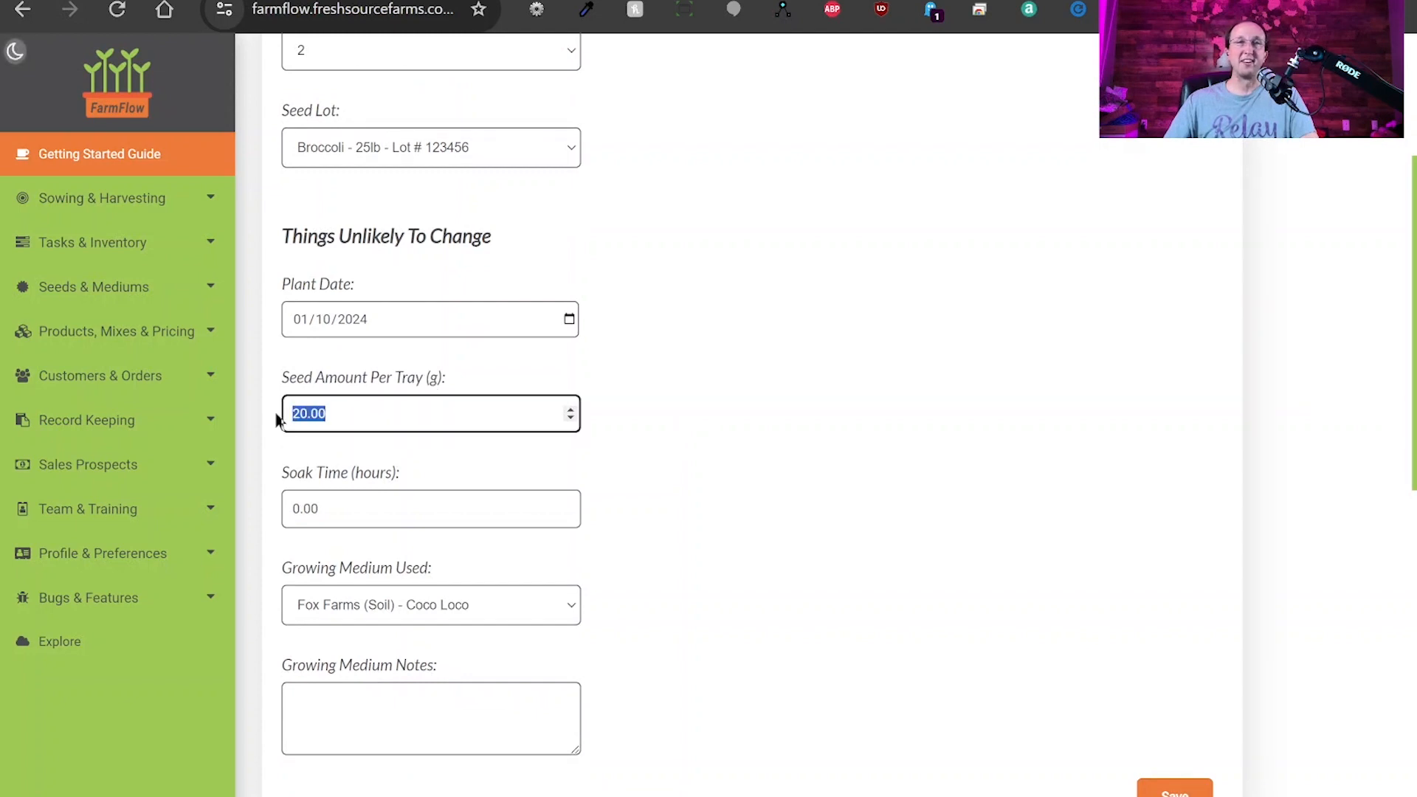
type("22")
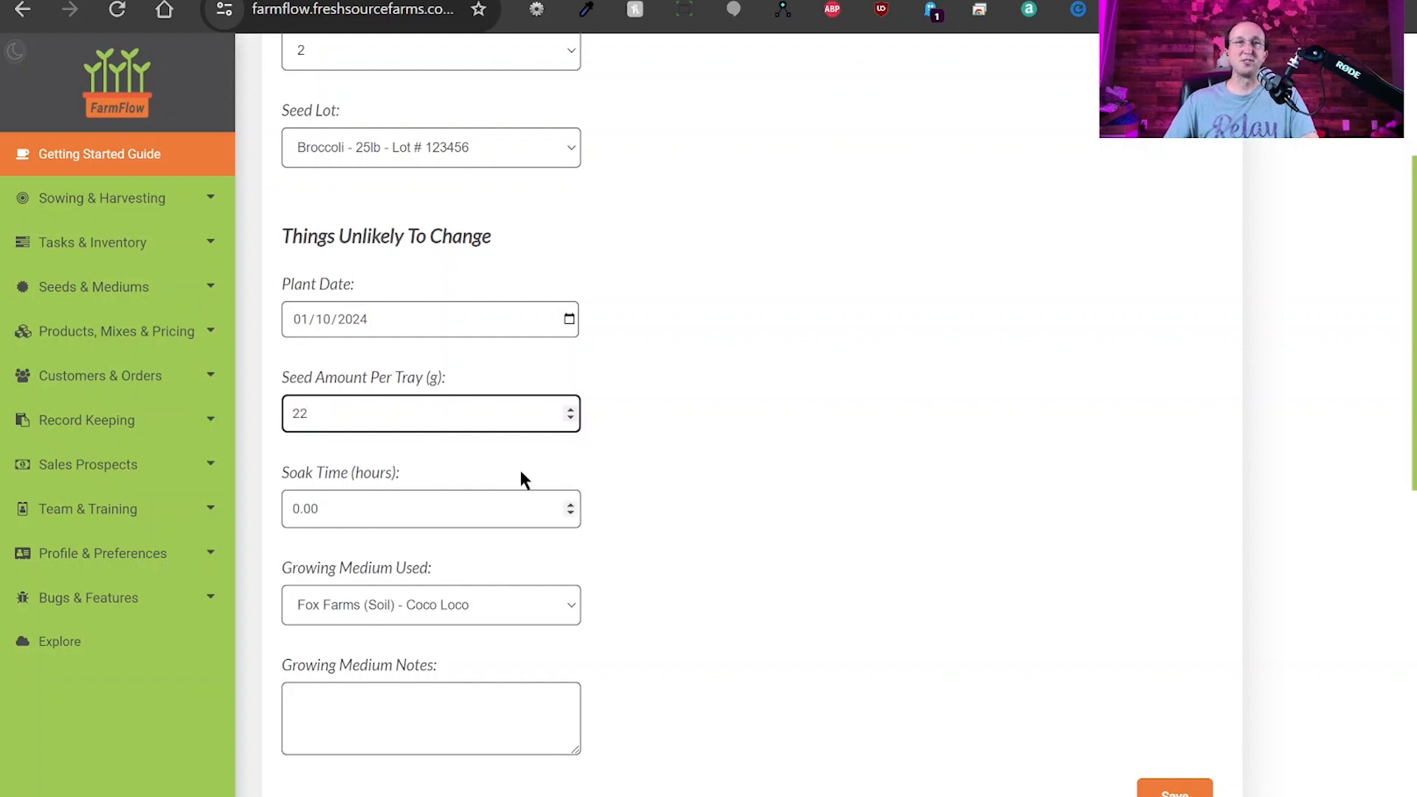
left_click(561, 493)
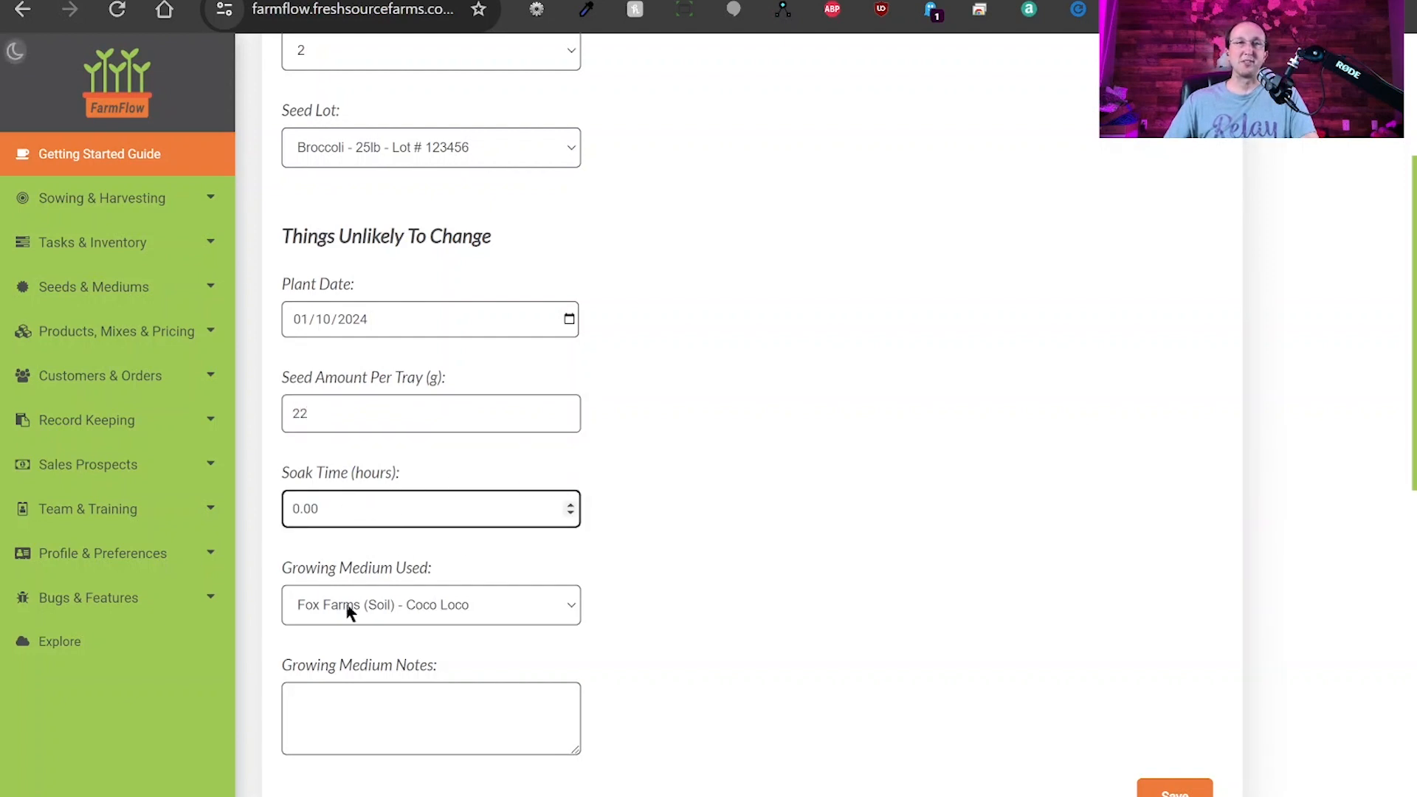
key("Tab")
key("Tab")
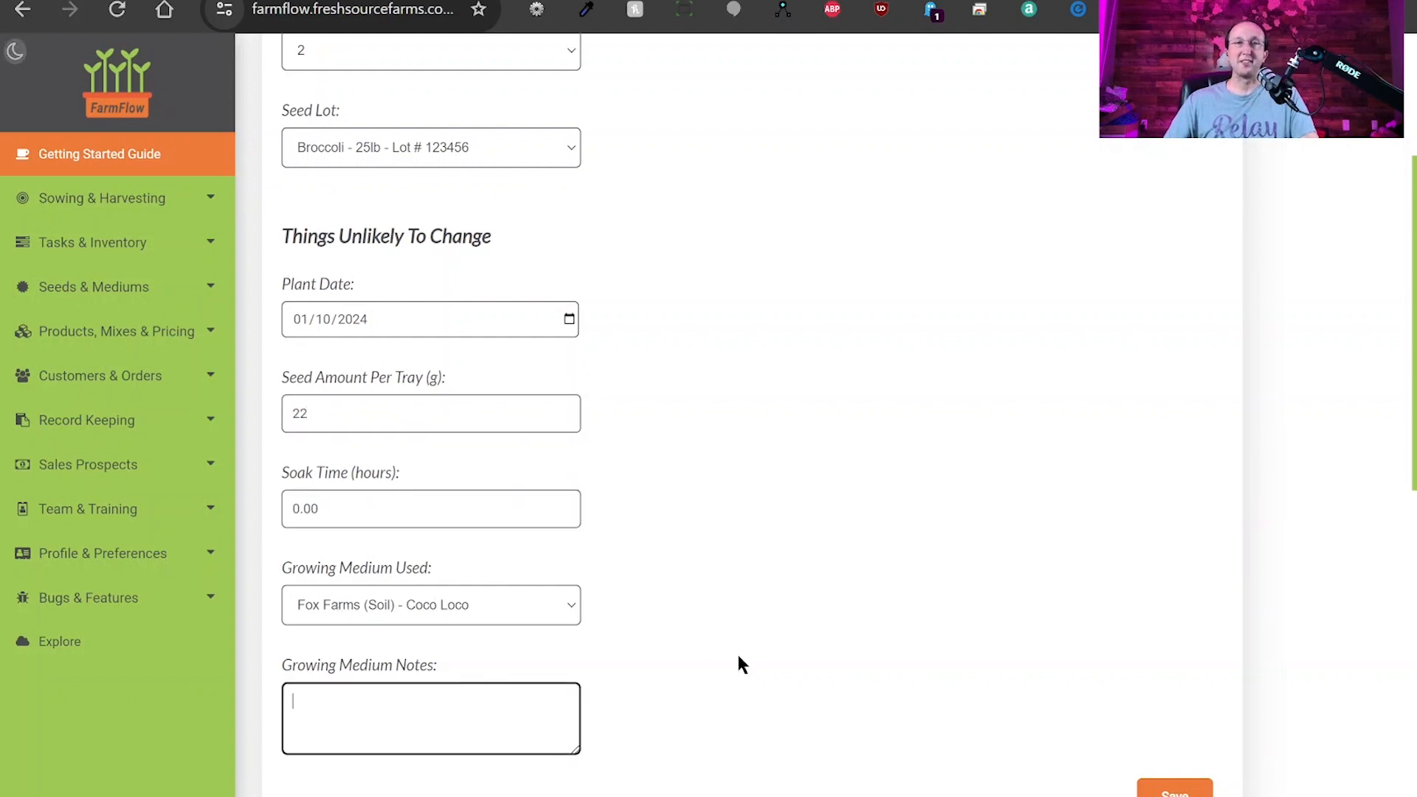
left_click(1175, 788)
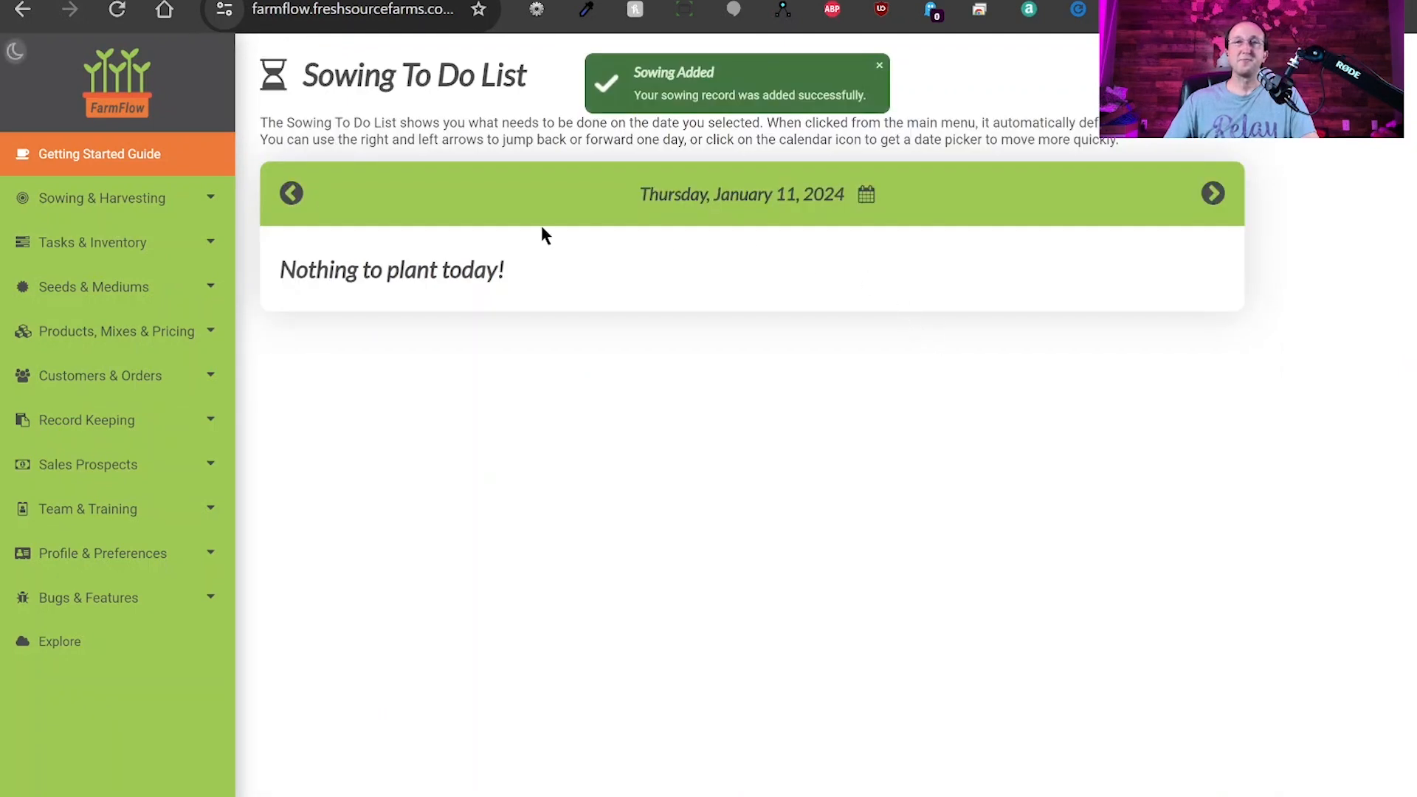
Advance to January 13, 2024 and confirm Broccoli (5) is listed under Move to Light.
left_click(292, 194)
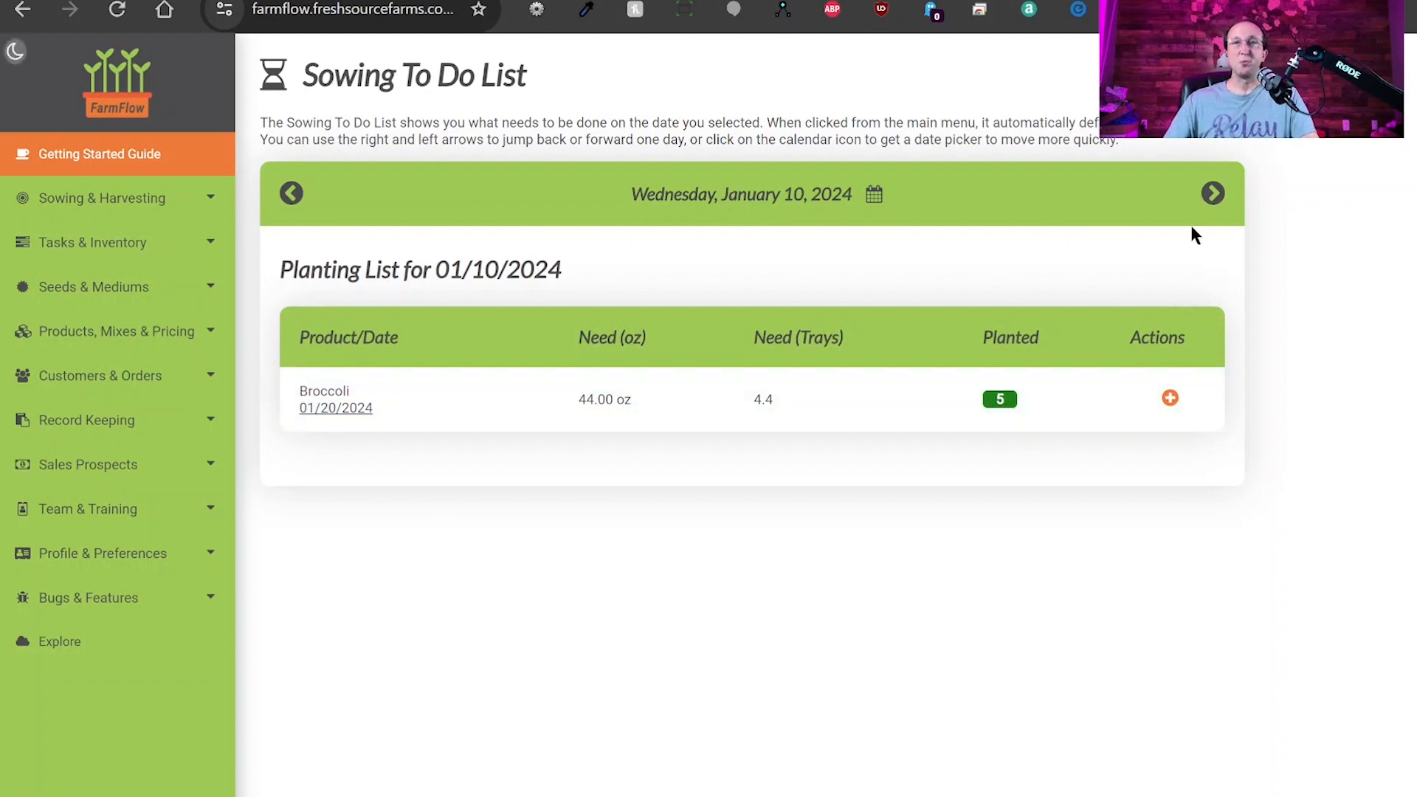
left_click(1212, 198)
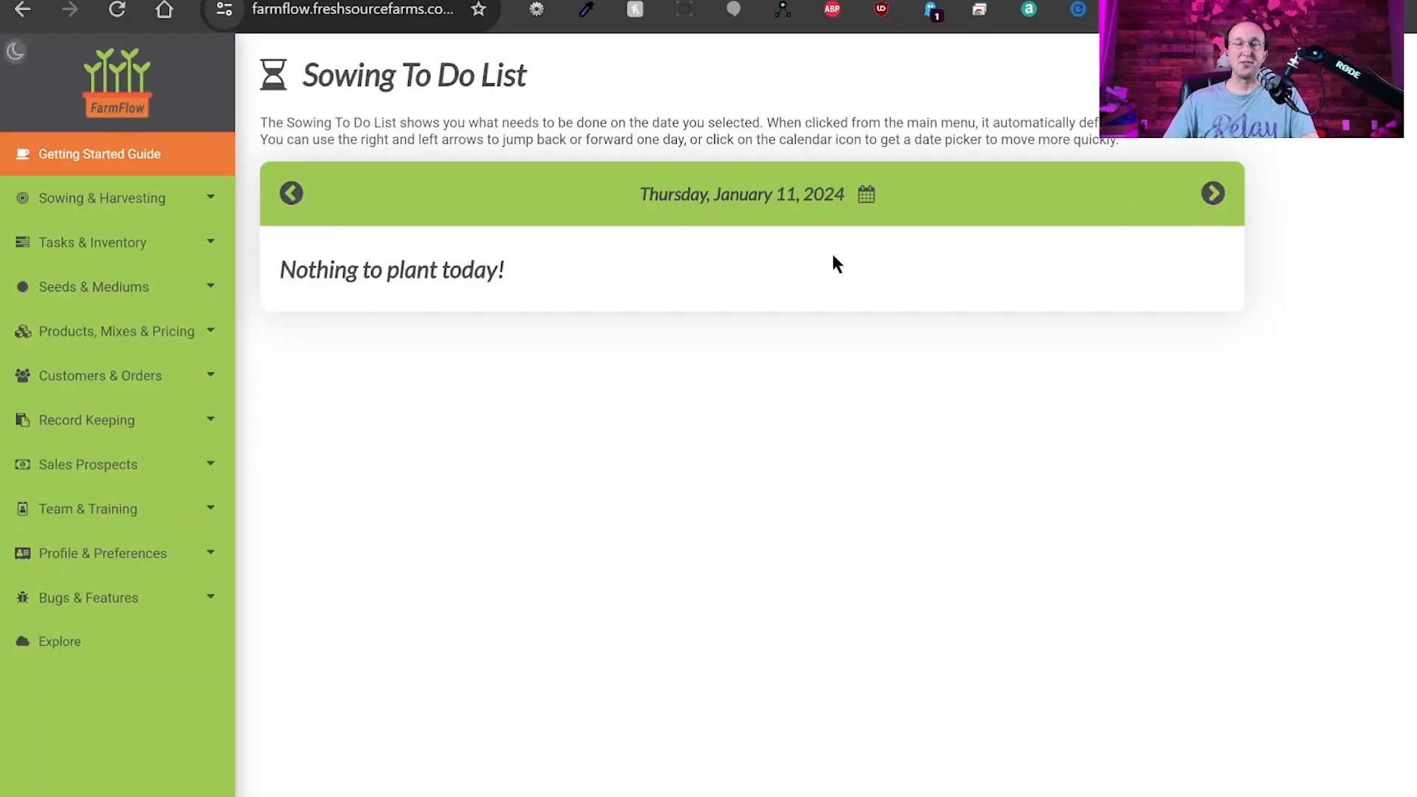
left_click(1212, 199)
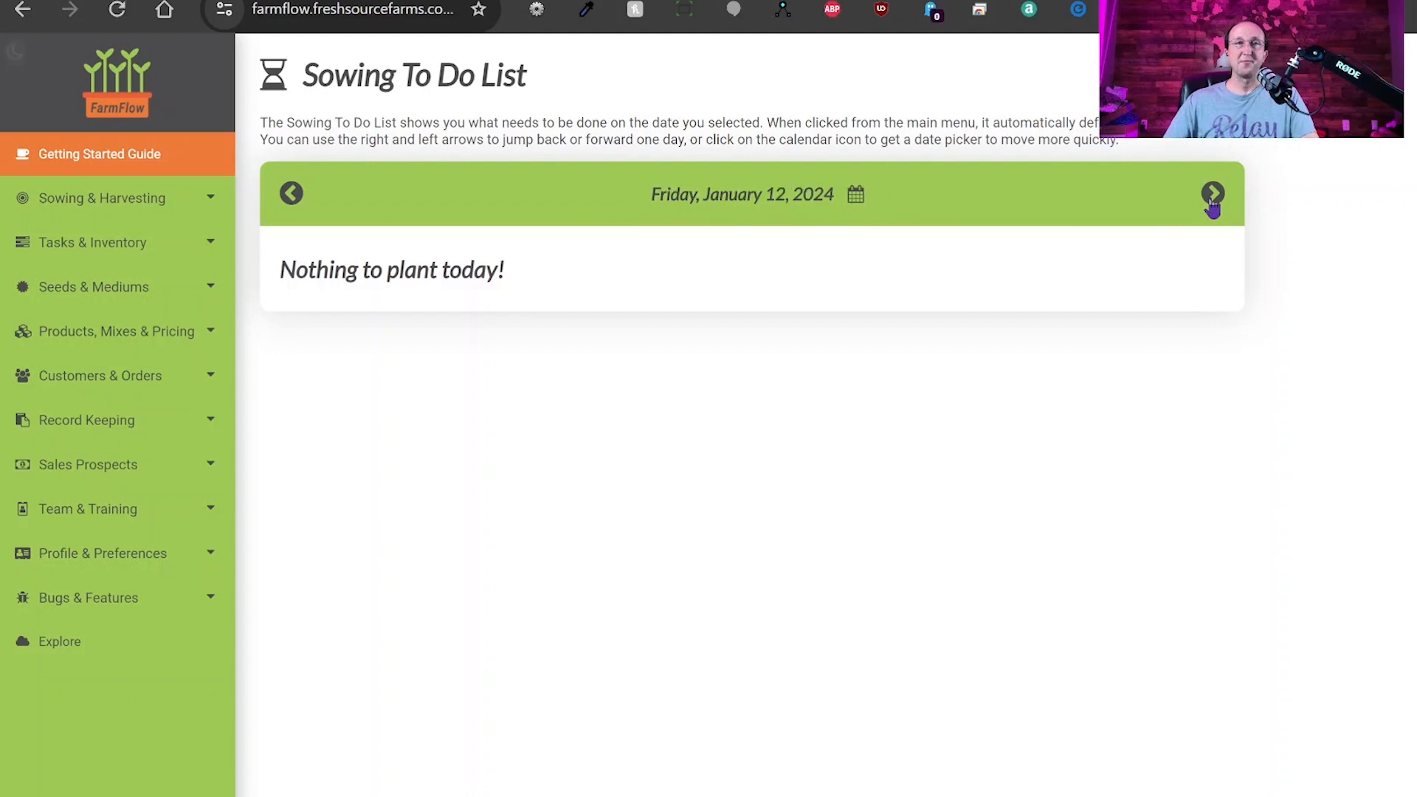
left_click(1213, 197)
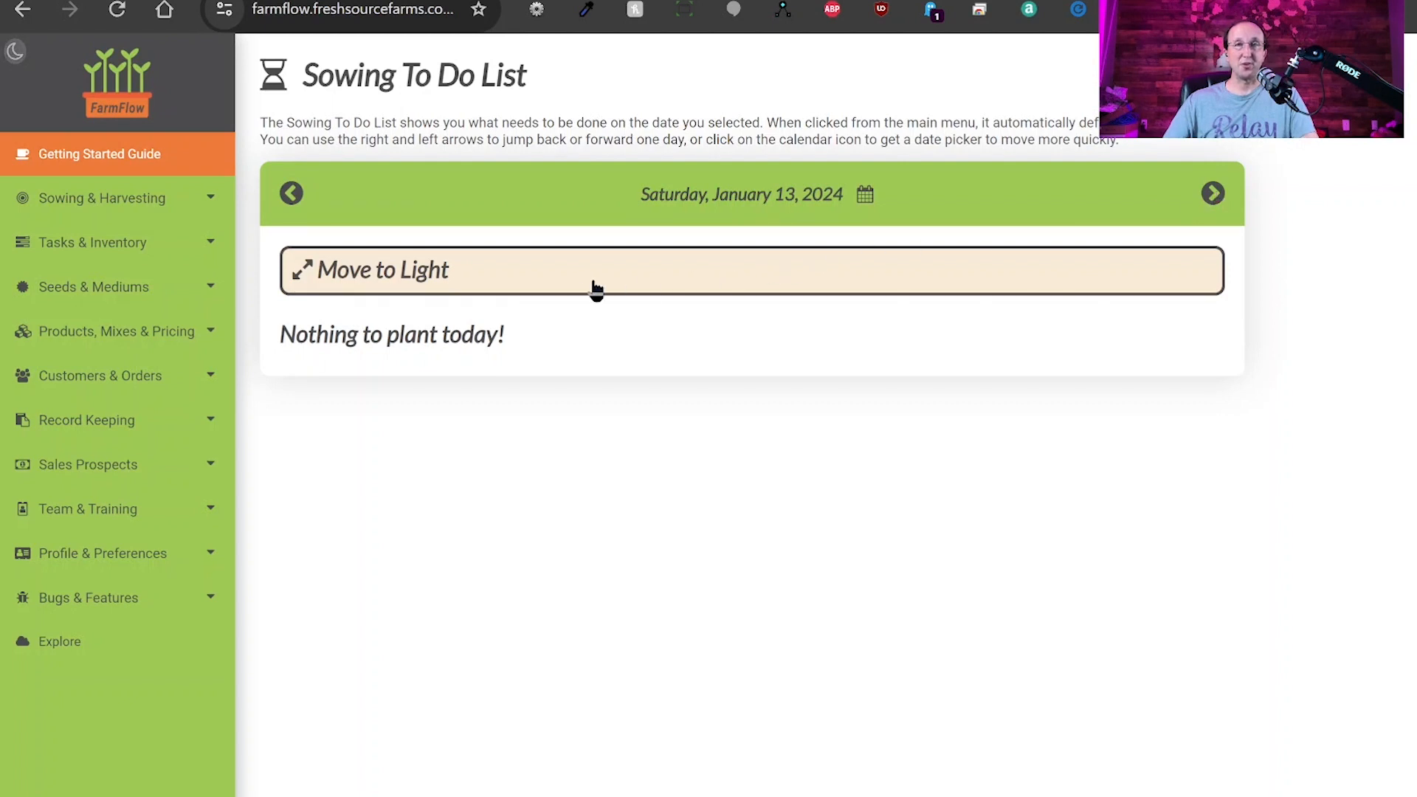
left_click(459, 278)
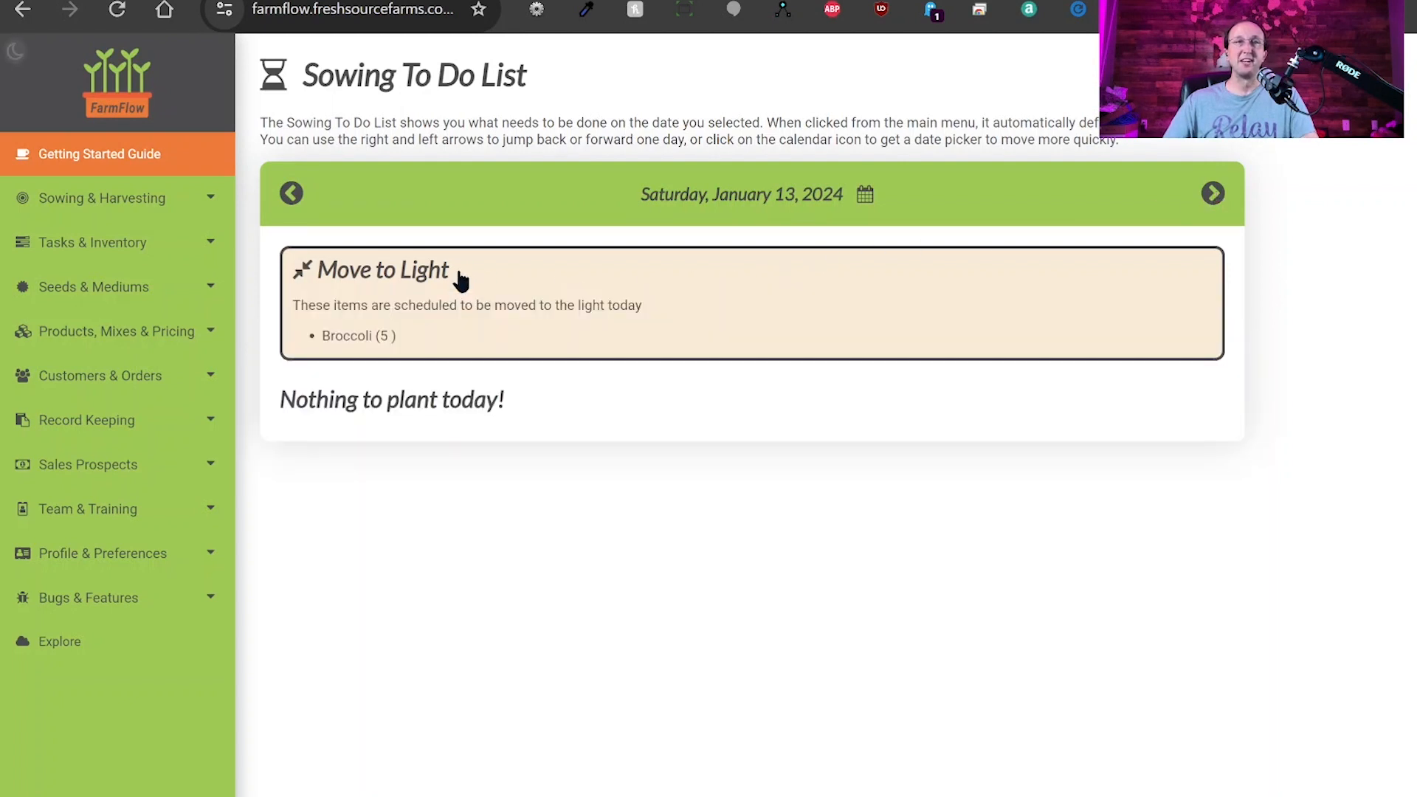
left_click_drag(414, 335, 320, 337)
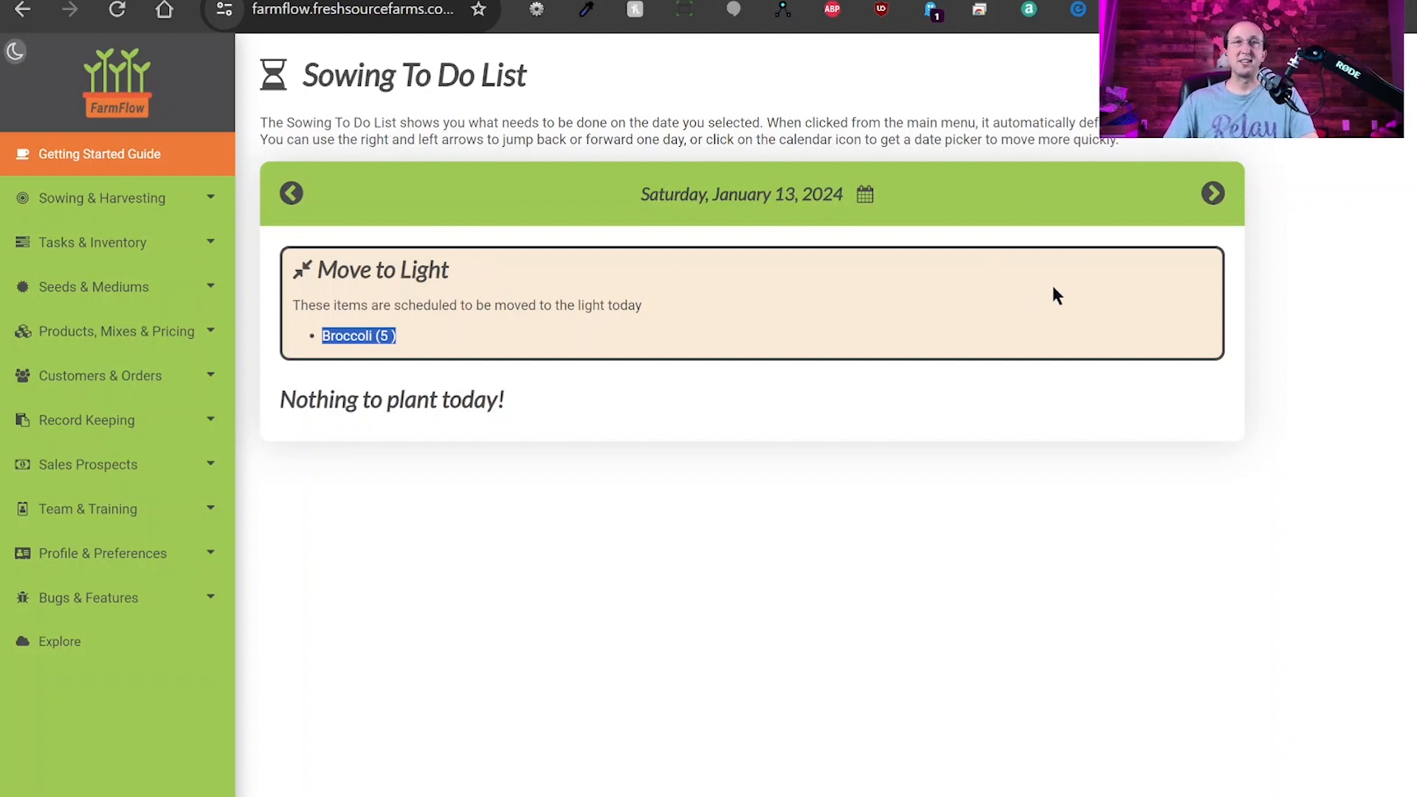
left_click(421, 277)
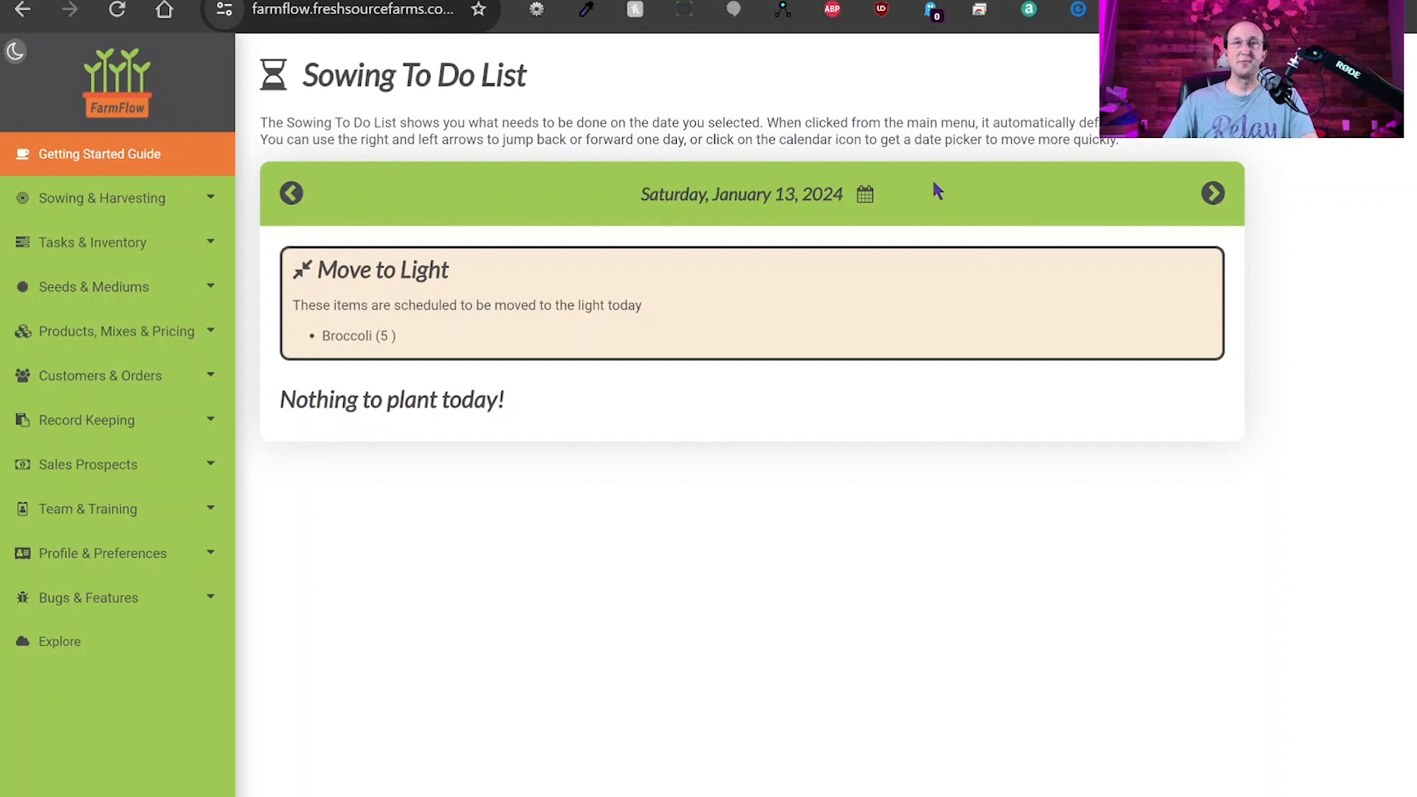
Jump back to January 10, 2024 with the date chooser and expand Sowing & Harvesting.
left_click(865, 196)
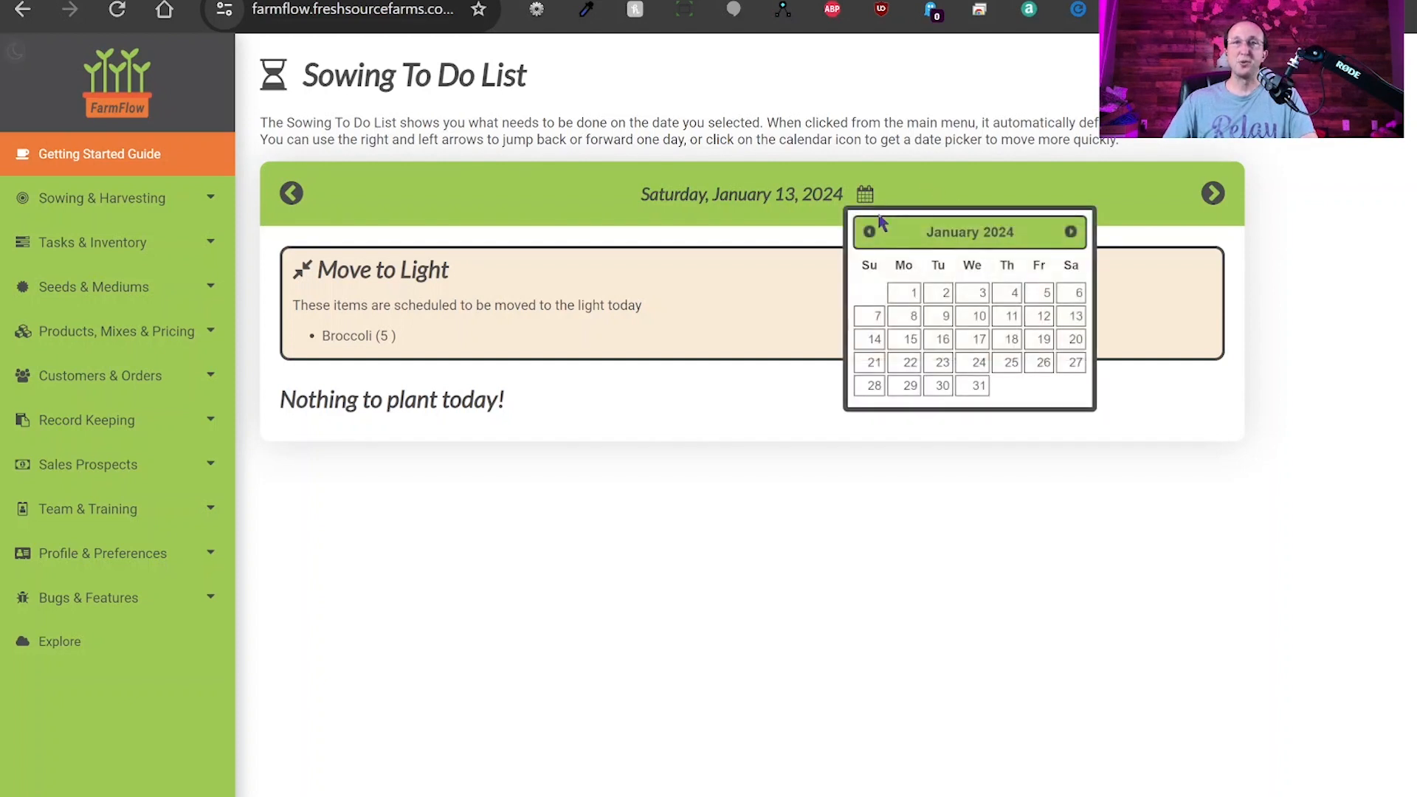
left_click(975, 319)
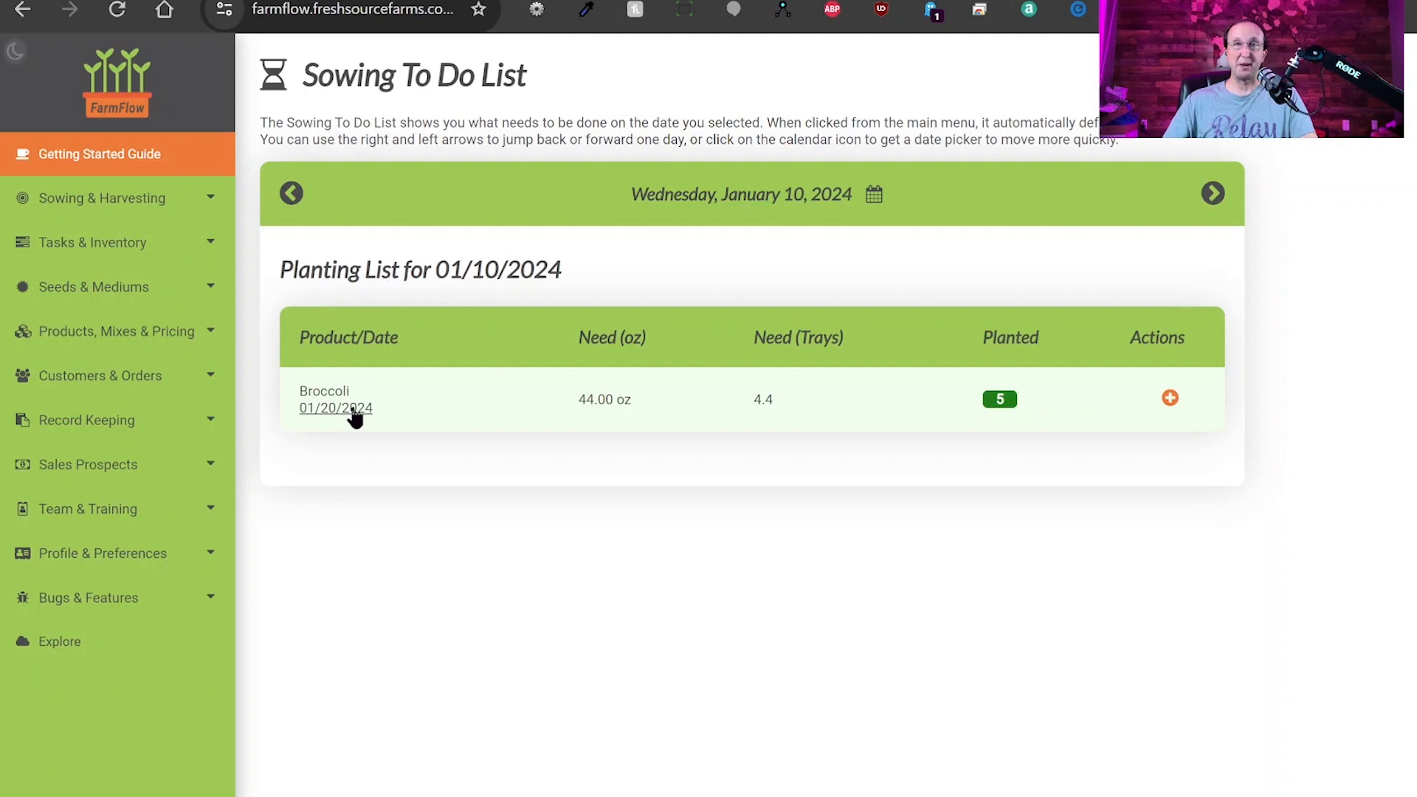
left_click(148, 207)
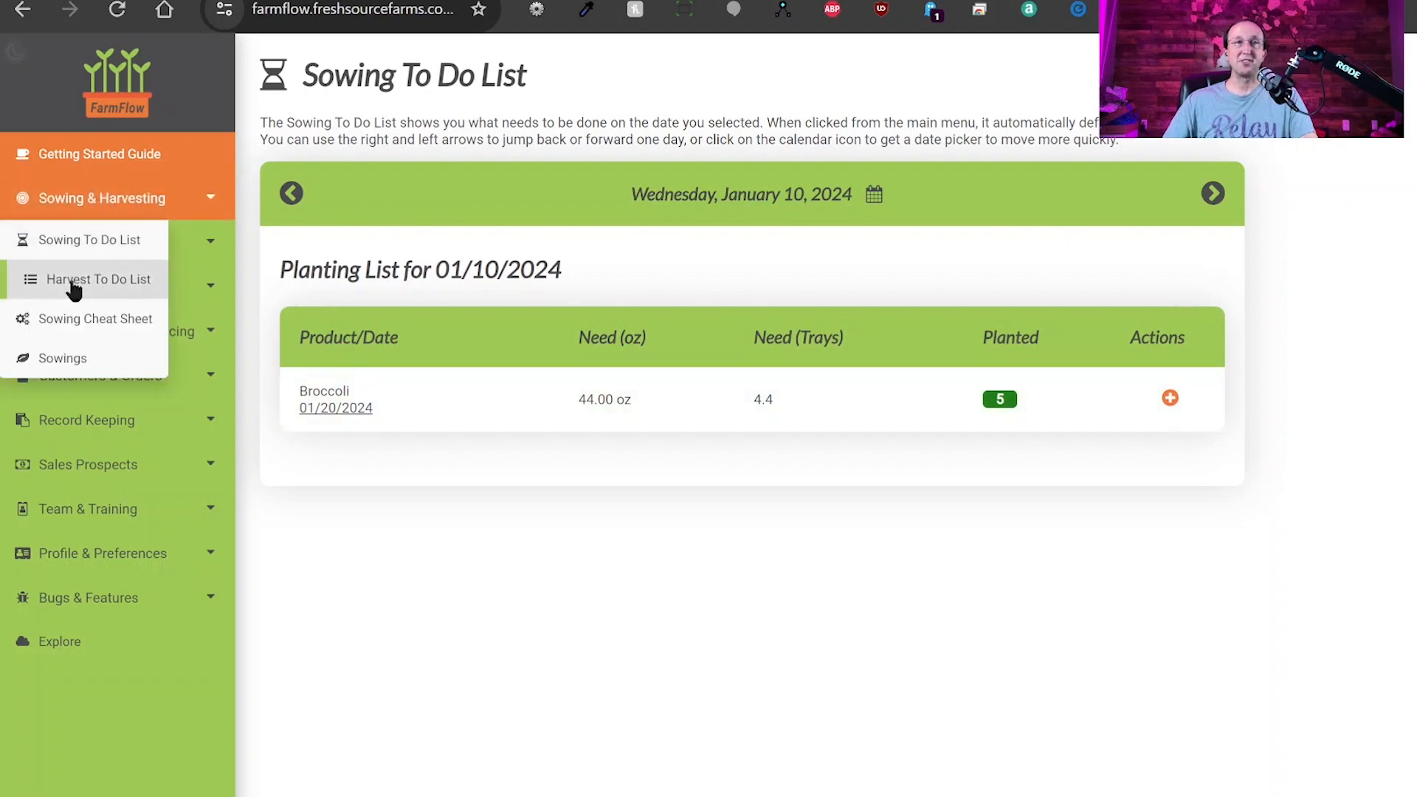
left_click(136, 286)
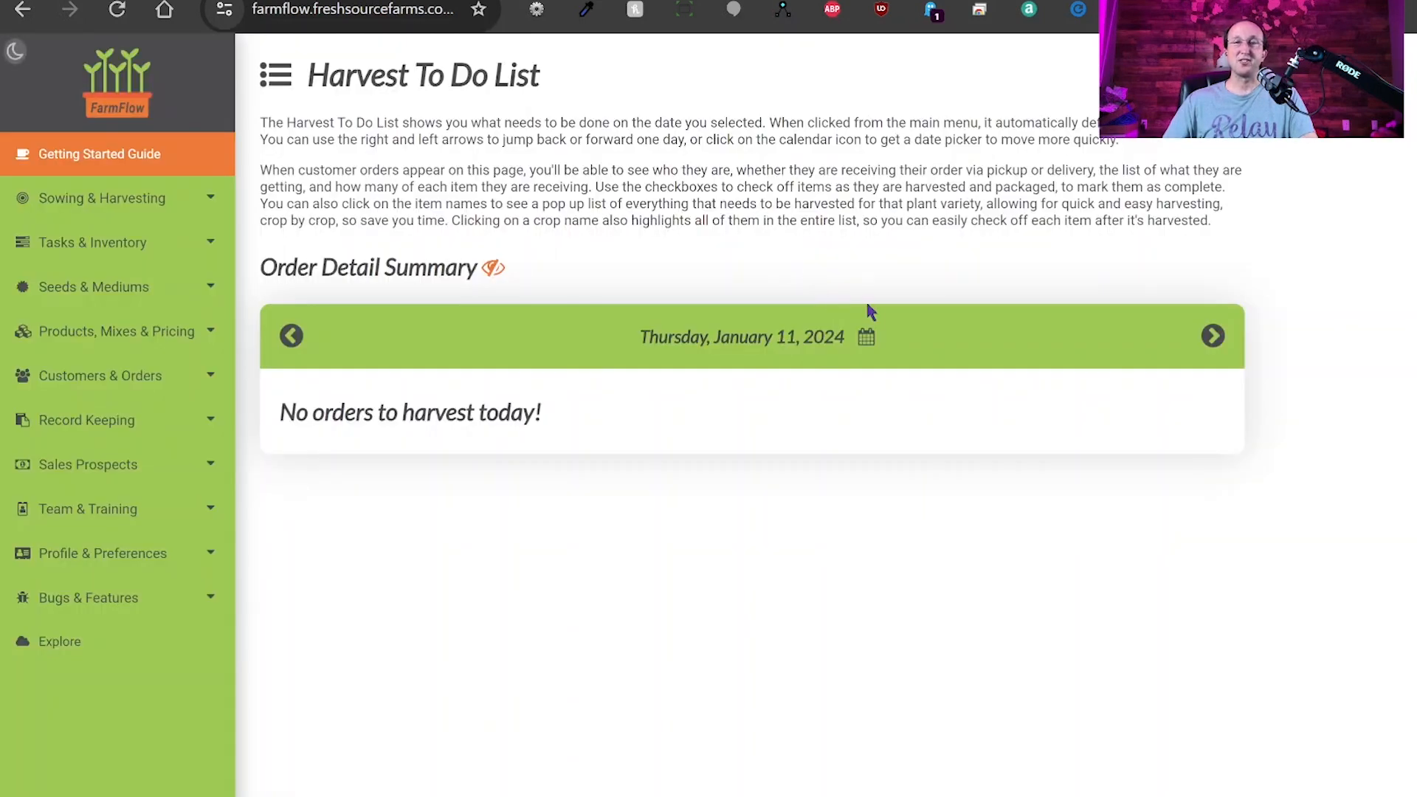
left_click(868, 339)
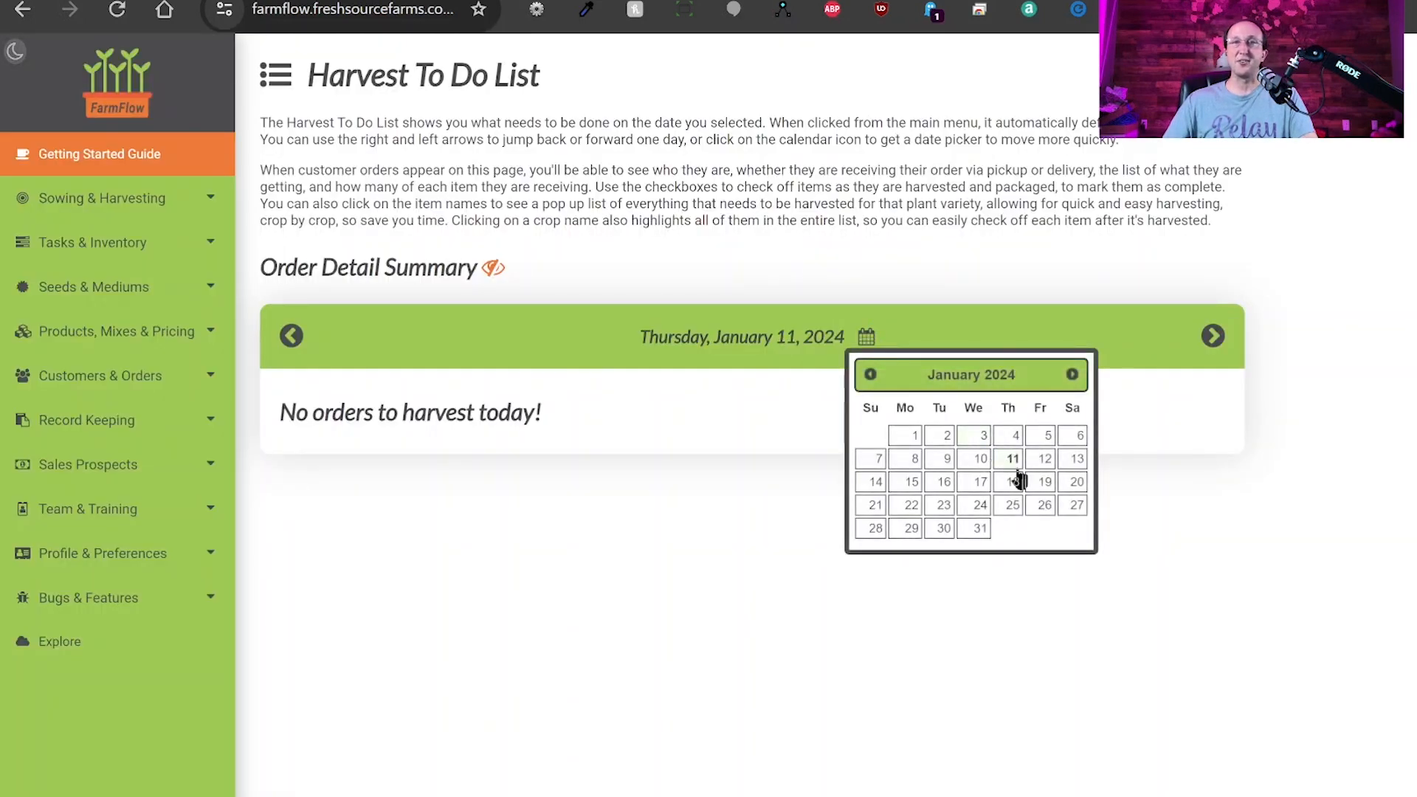
left_click(1076, 484)
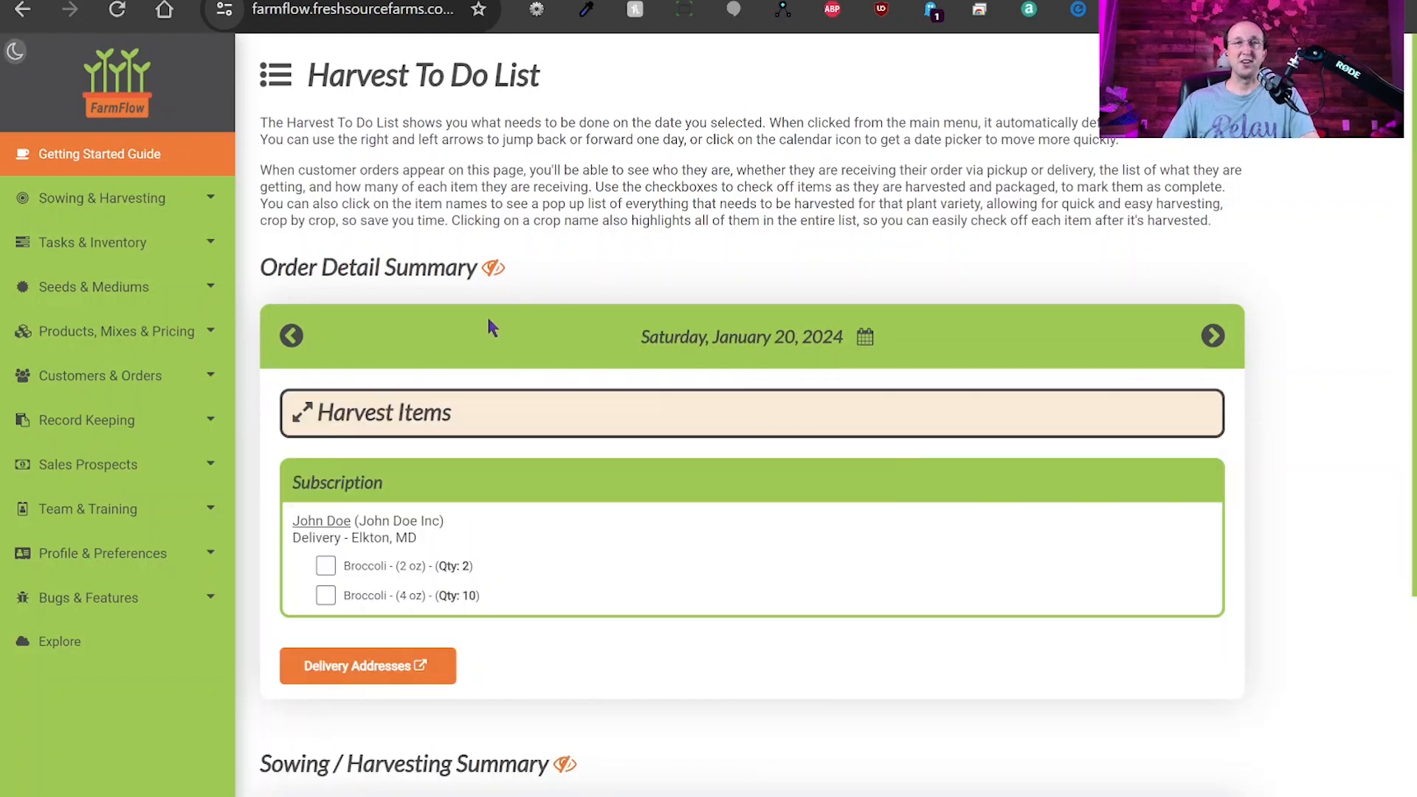
scroll(525, 379, "down", 3)
left_click(373, 223)
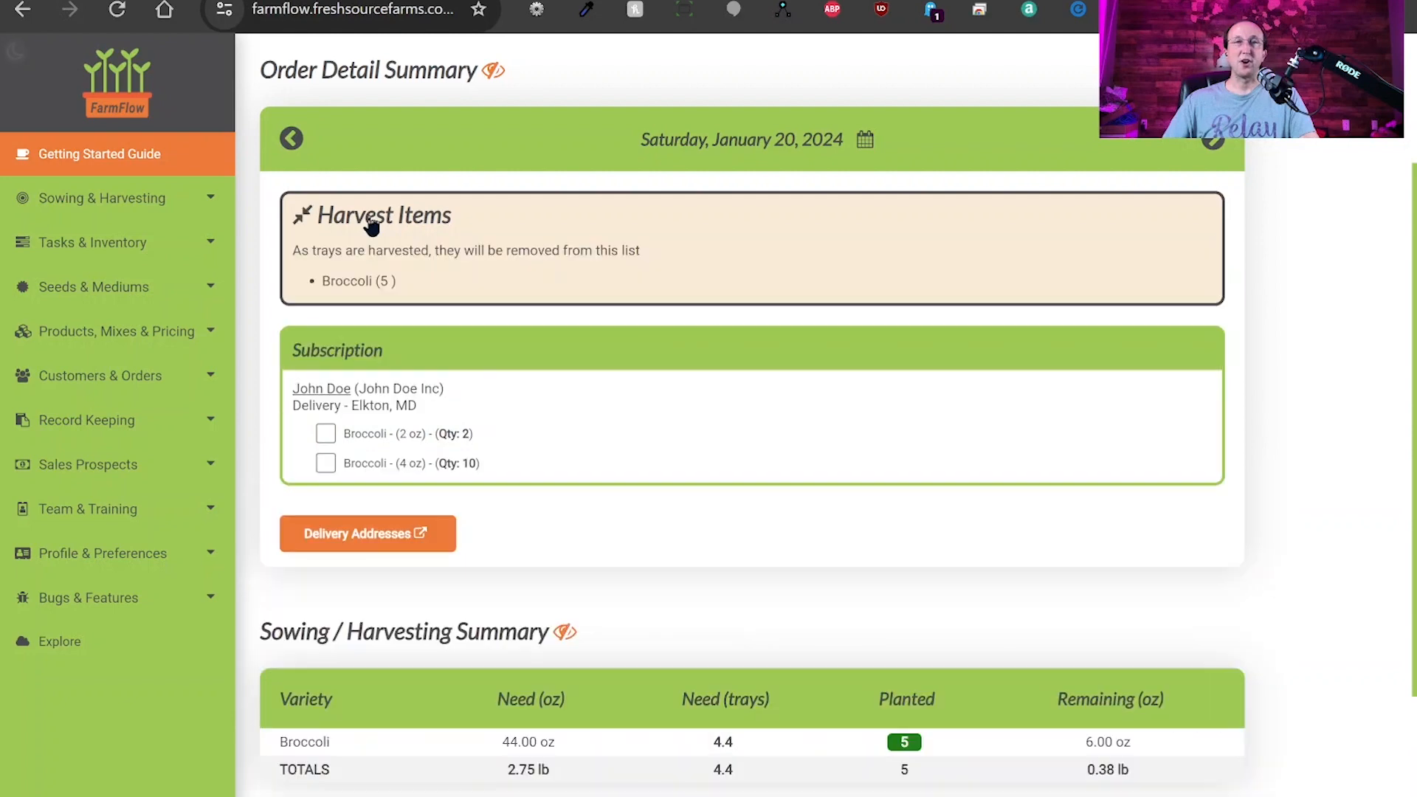
left_click_drag(322, 280, 404, 284)
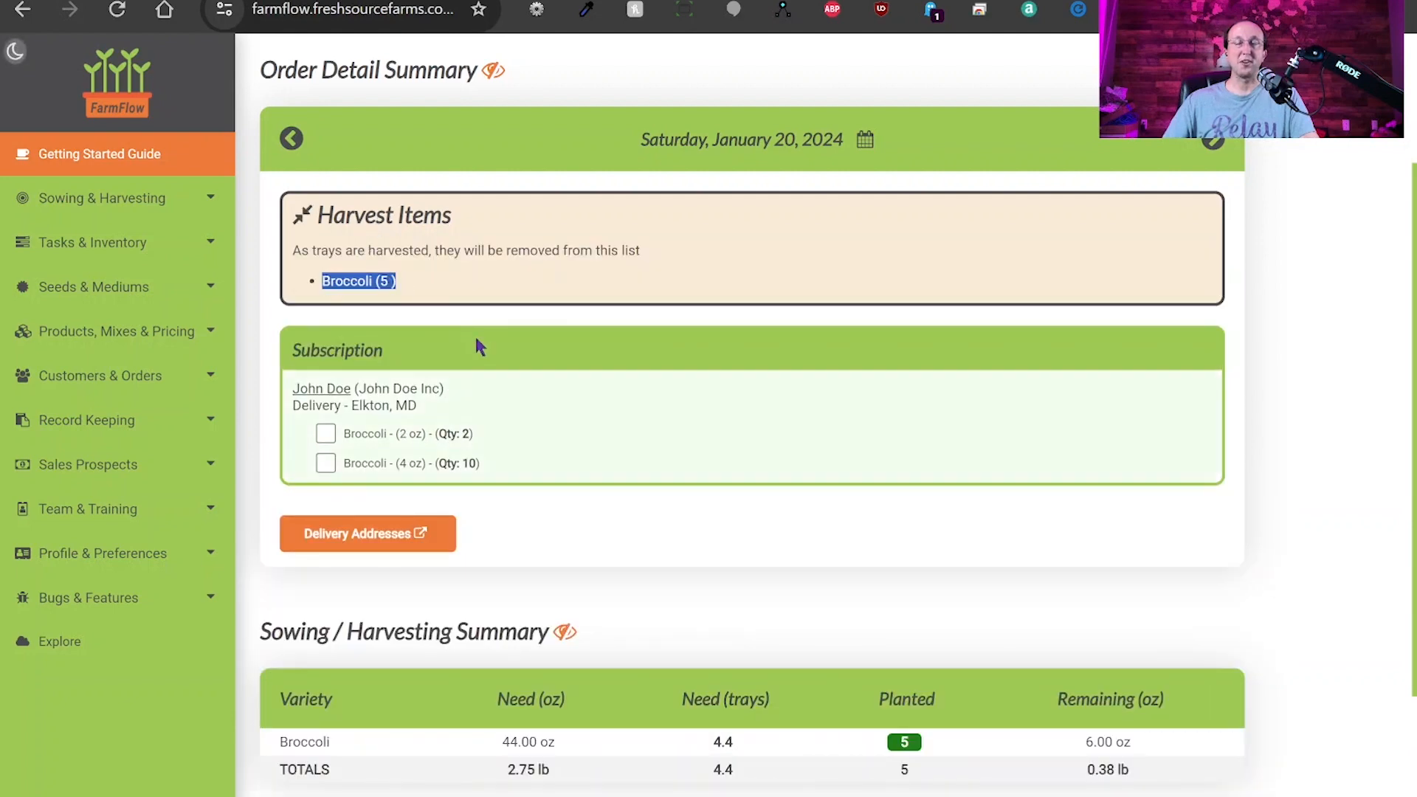
scroll(499, 370, "up", 3)
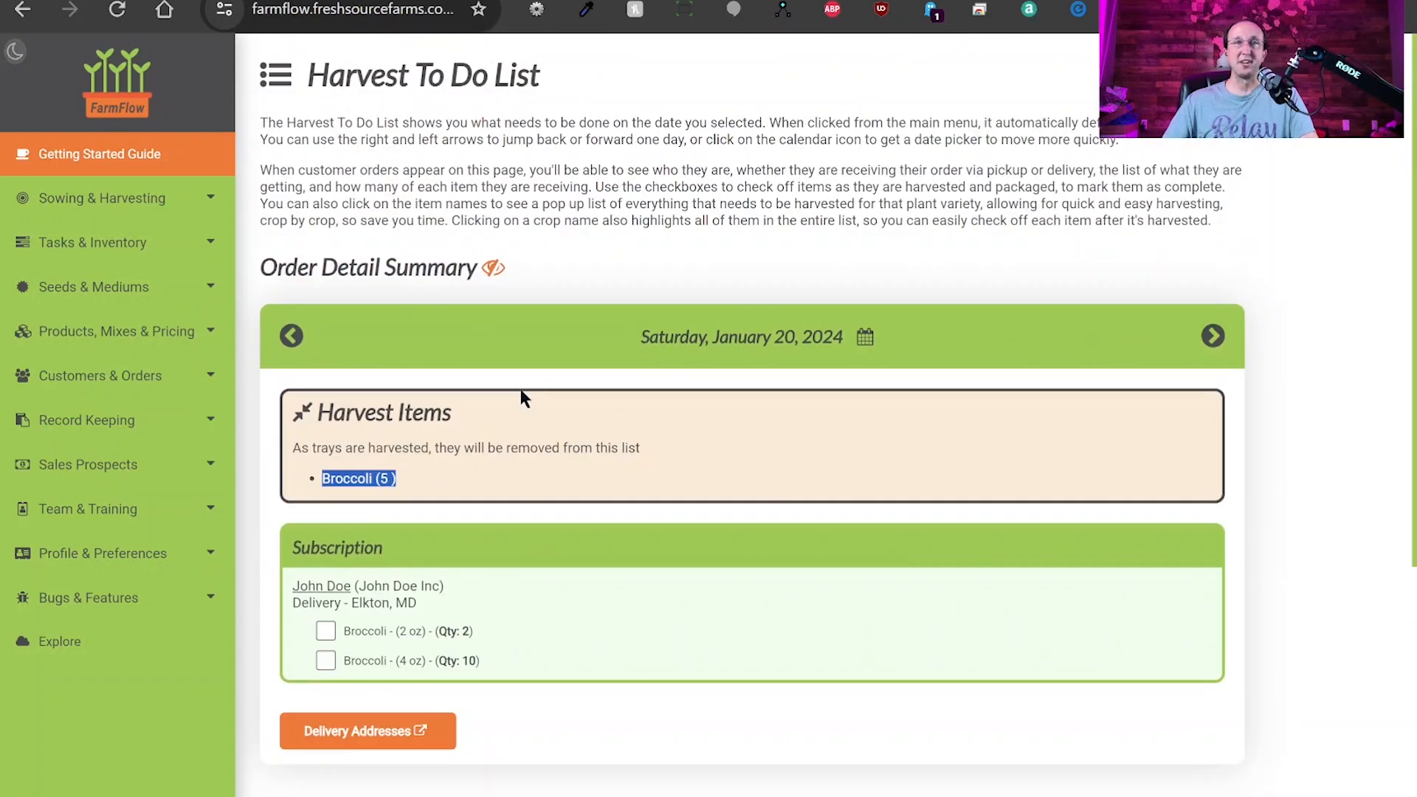
left_click(491, 270)
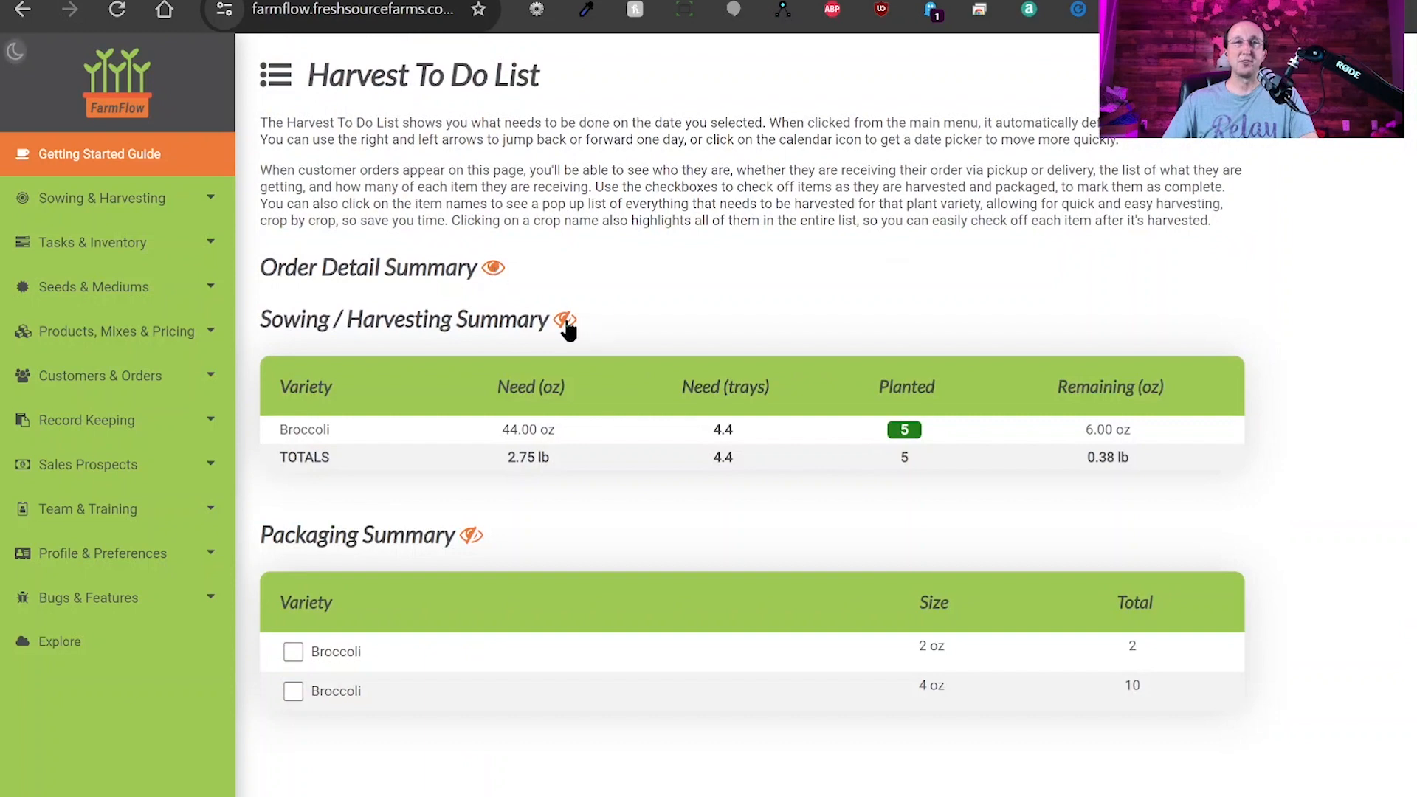
left_click(565, 322)
left_click(471, 371)
left_click(473, 372)
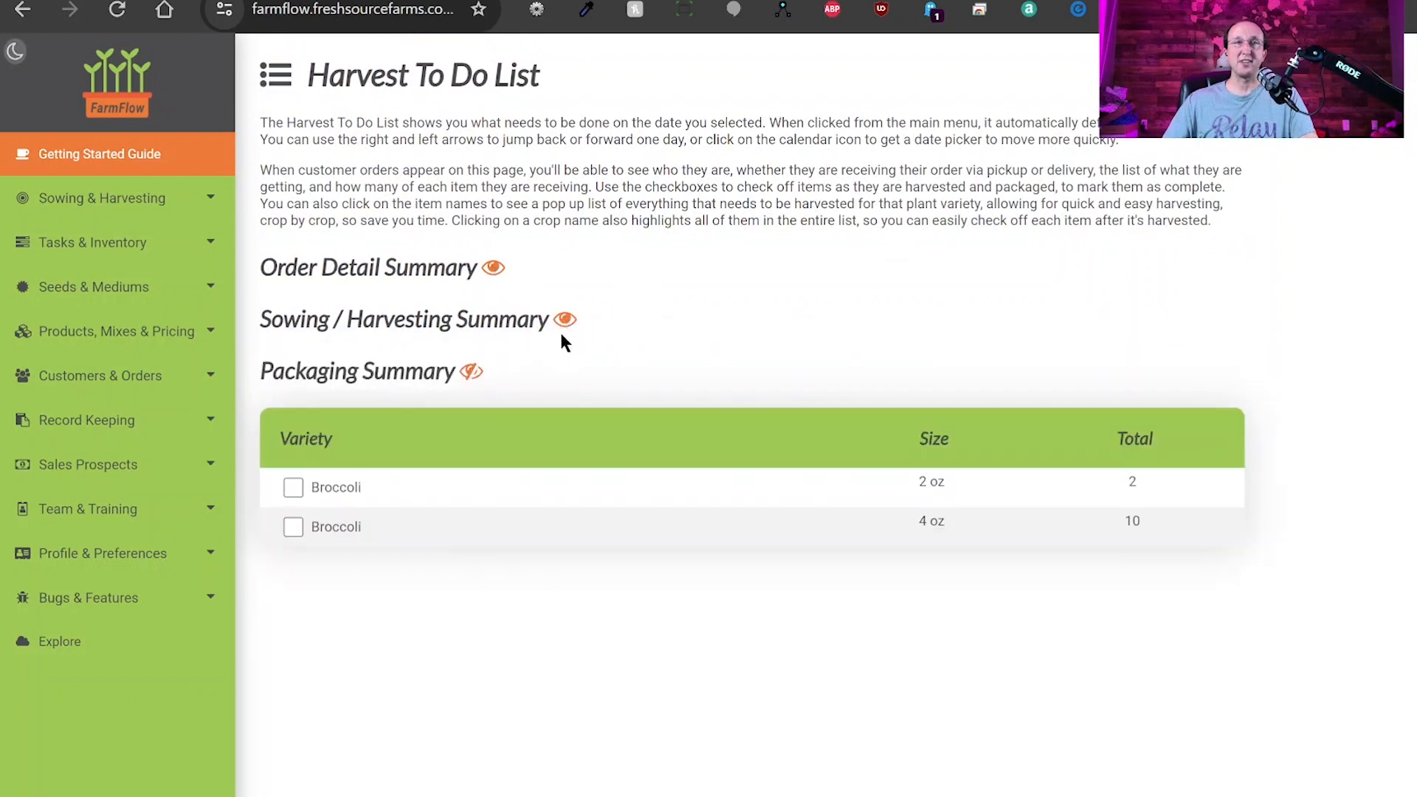
left_click(565, 320)
left_click(492, 270)
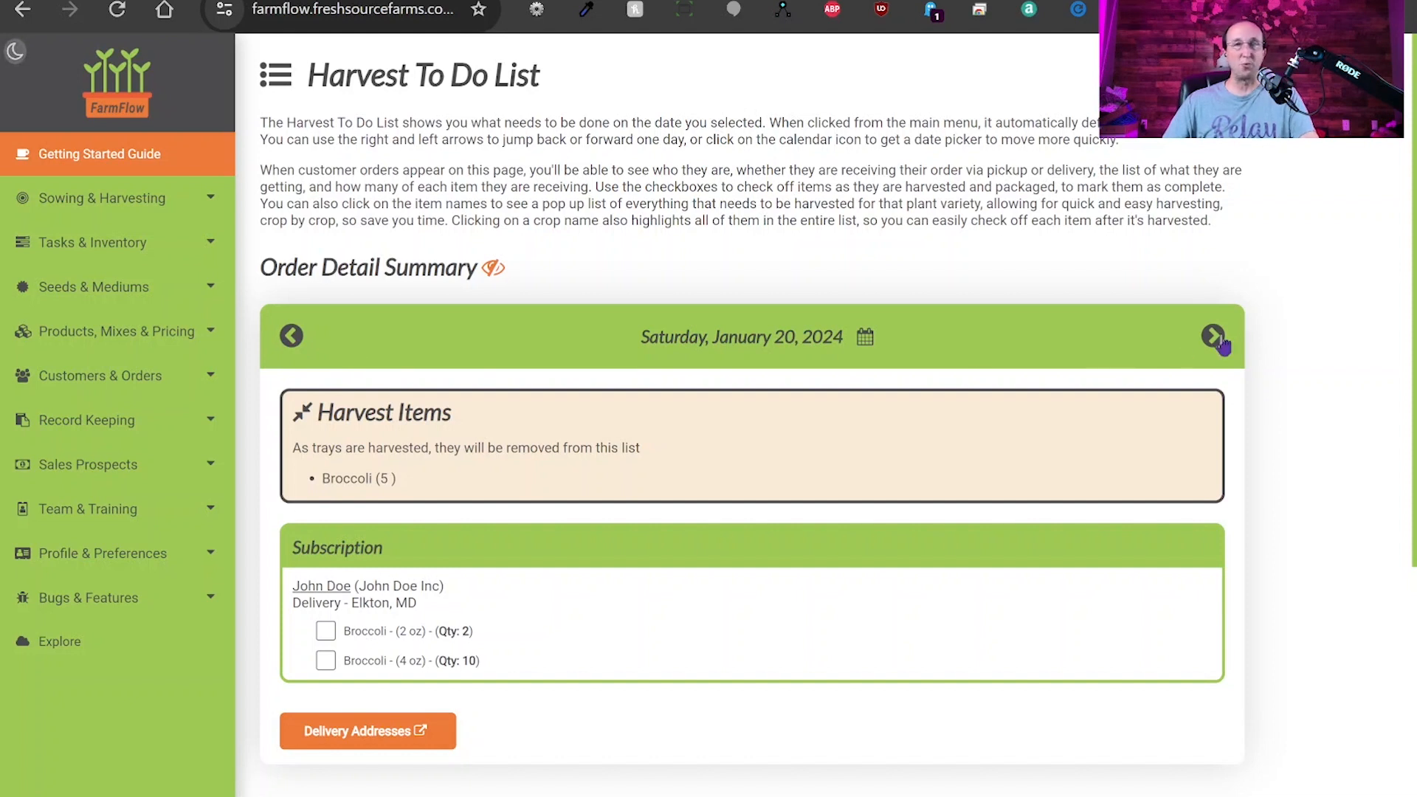
left_click(866, 339)
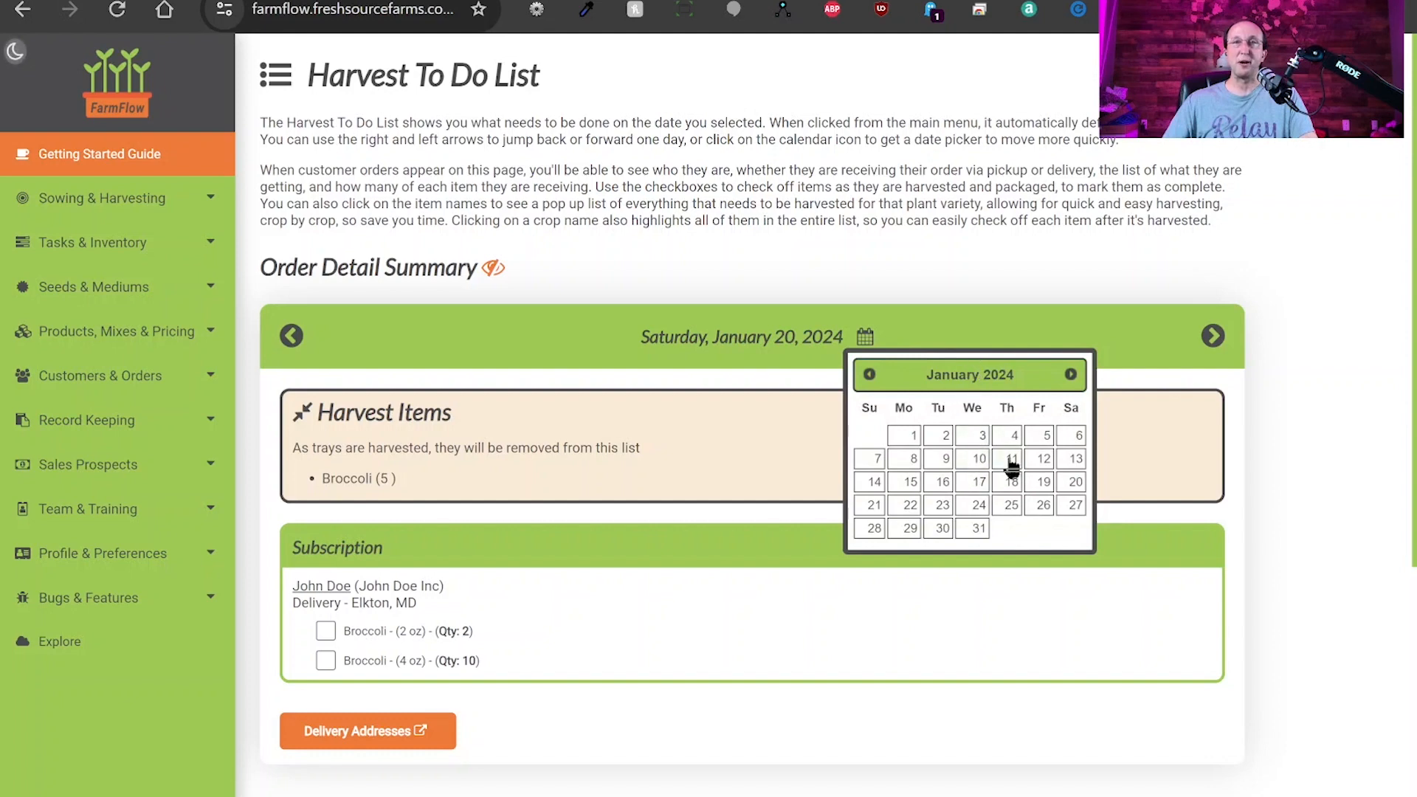
left_click(841, 226)
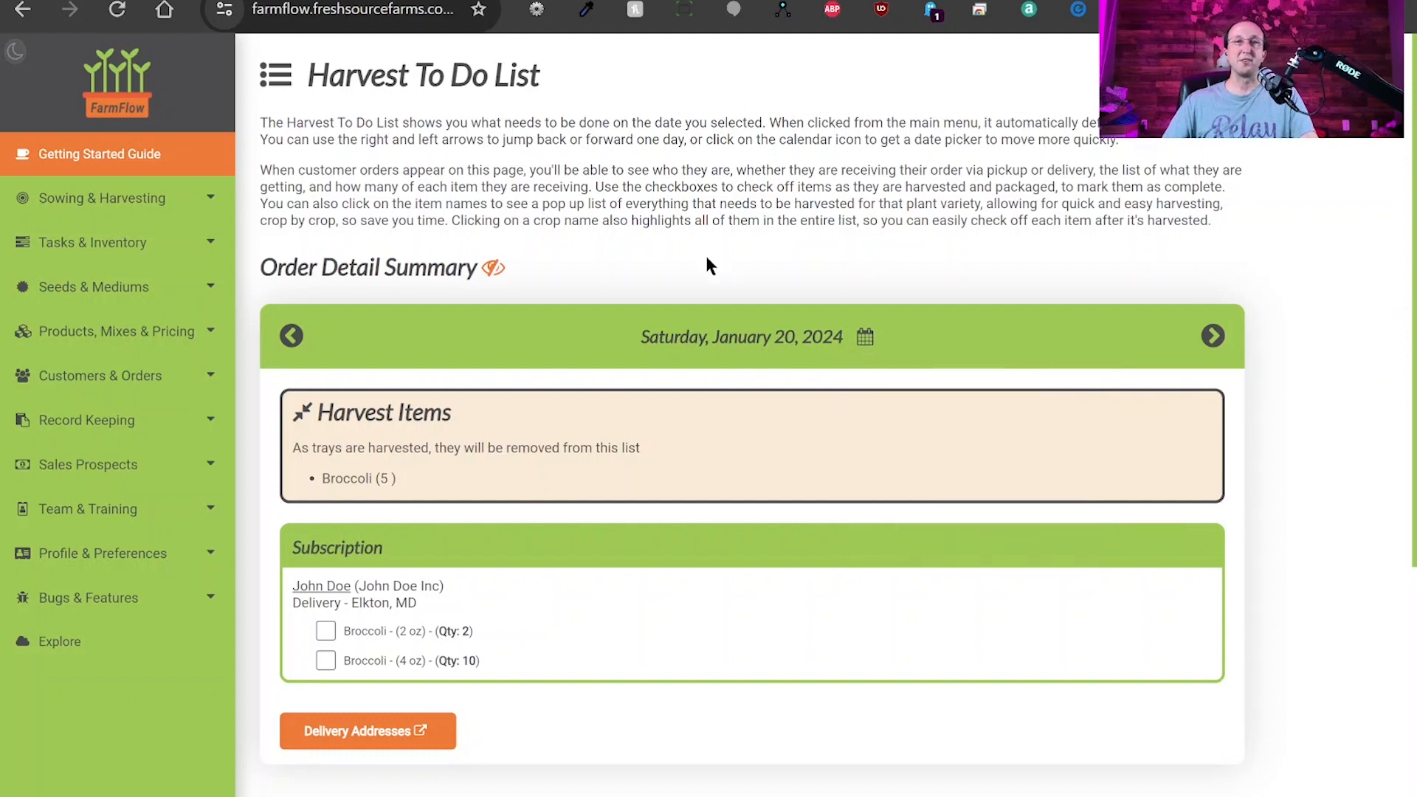
scroll(443, 411, "down", 3)
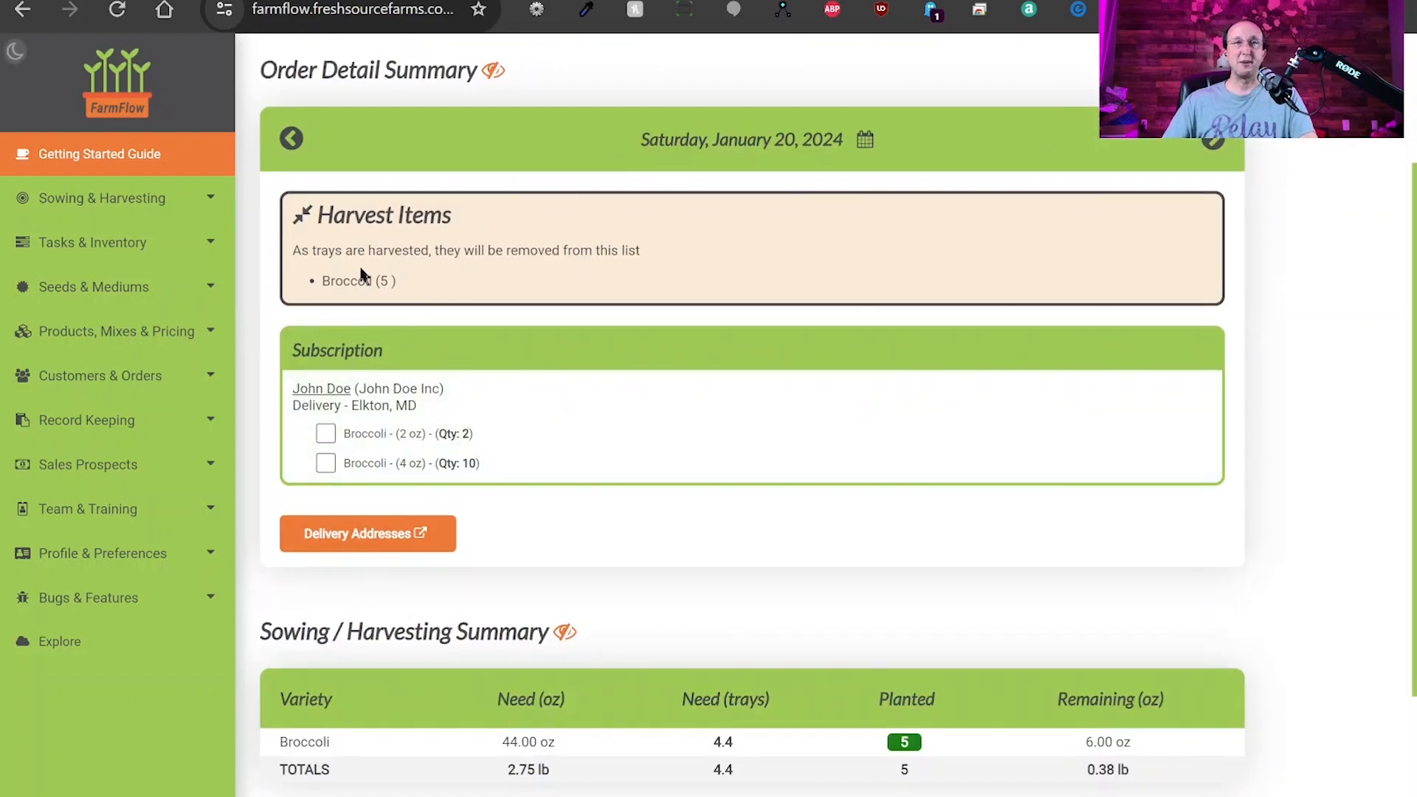
left_click(313, 219)
left_click(314, 219)
left_click(316, 221)
left_click(375, 222)
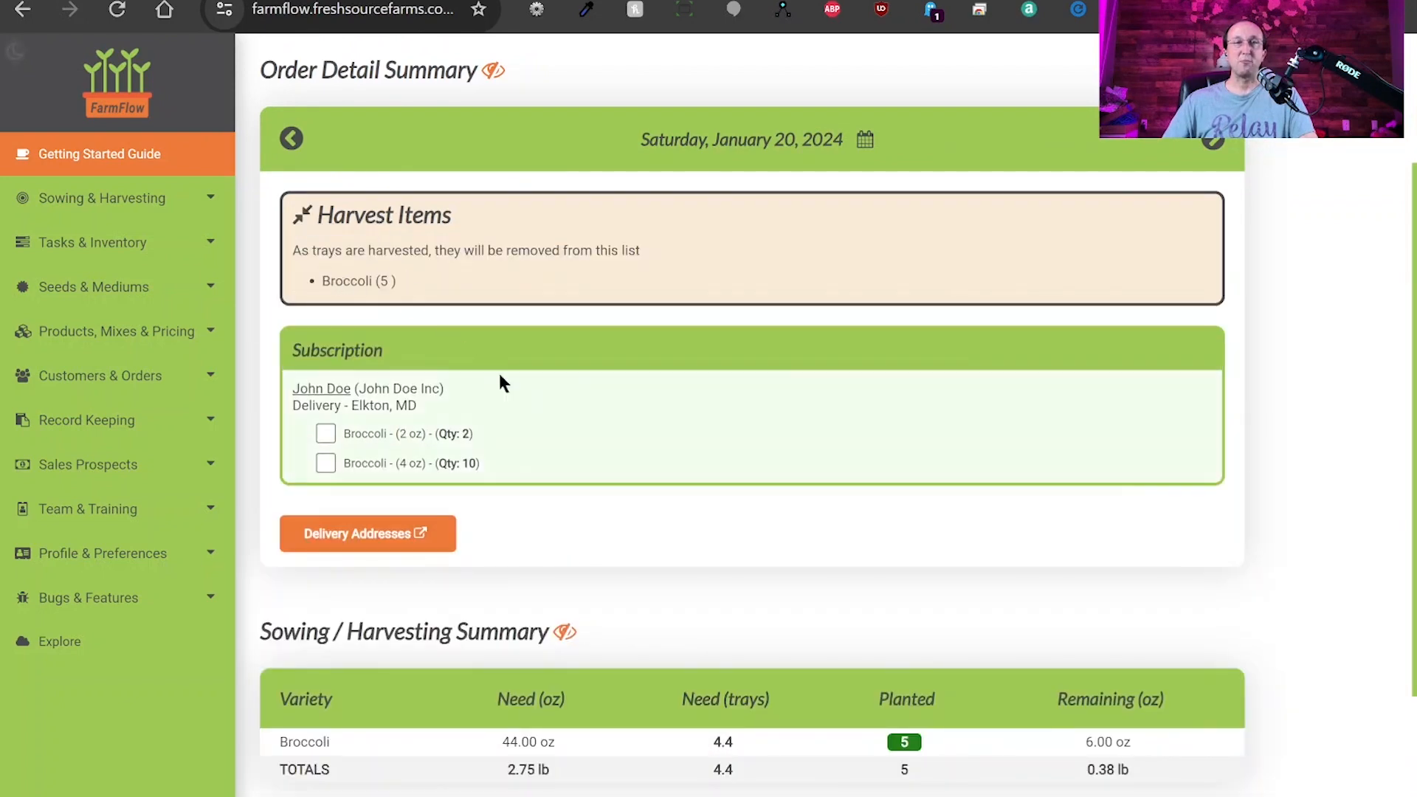
scroll(596, 413, "down", 3)
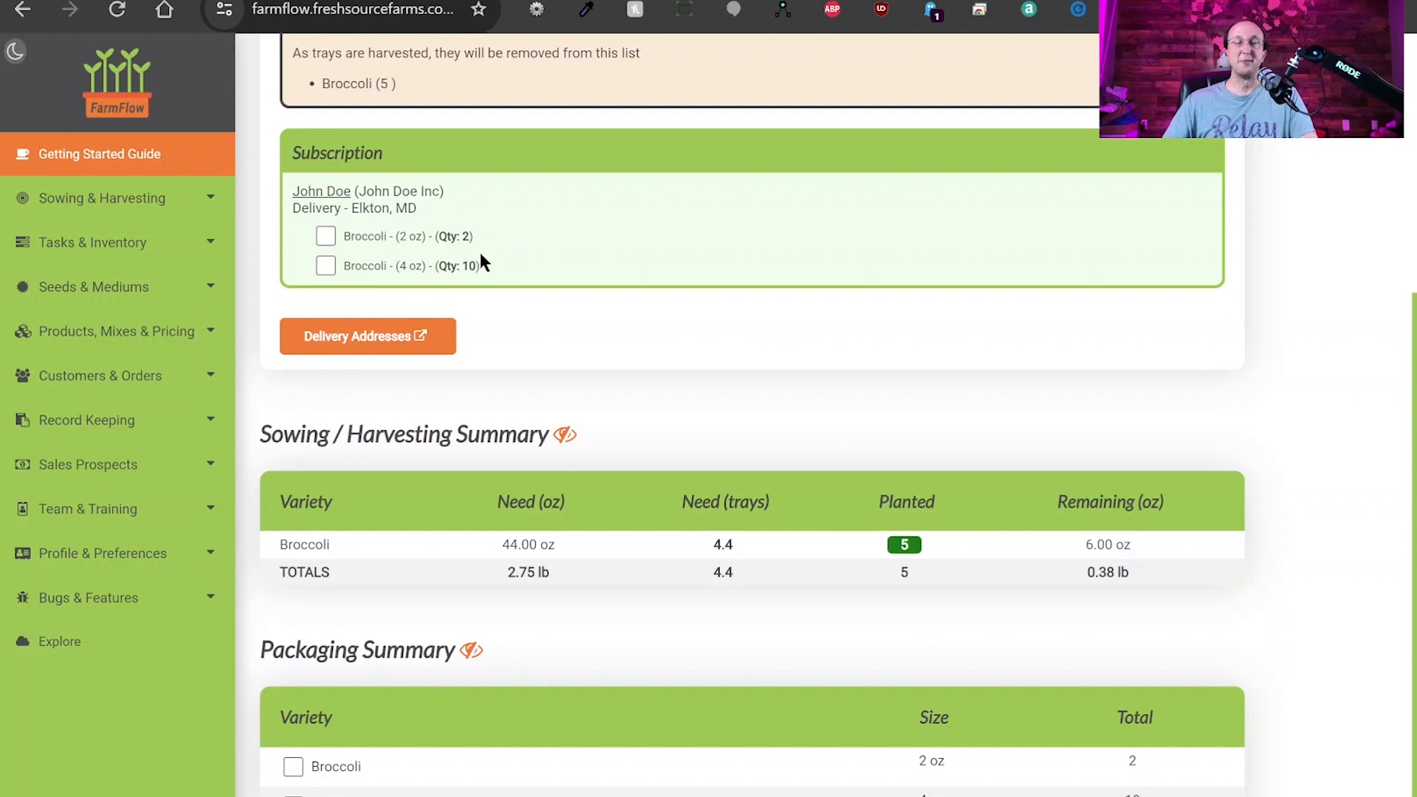
Review the broccoli order breakdown, including the $4.99 price, and close it.
left_click(373, 238)
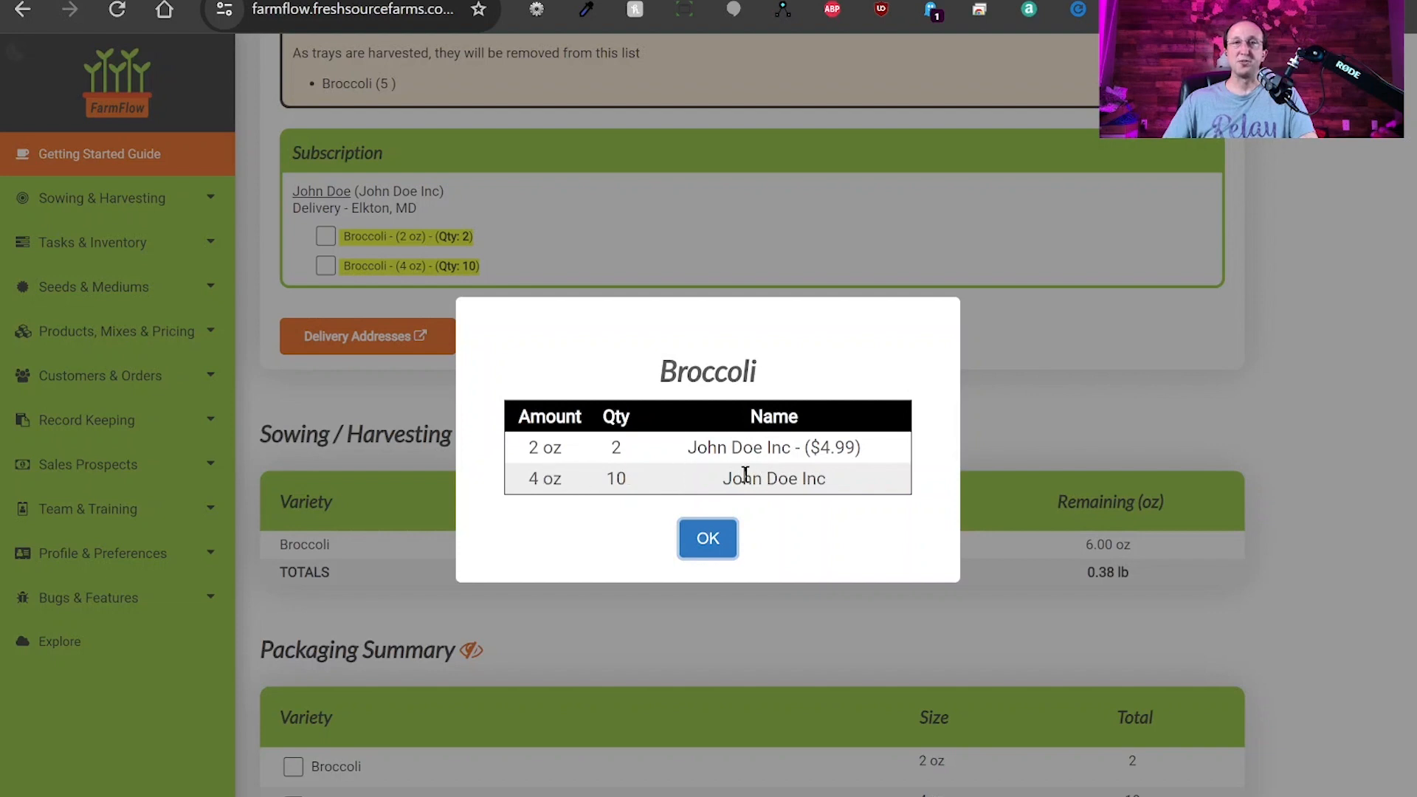
left_click_drag(810, 447, 871, 466)
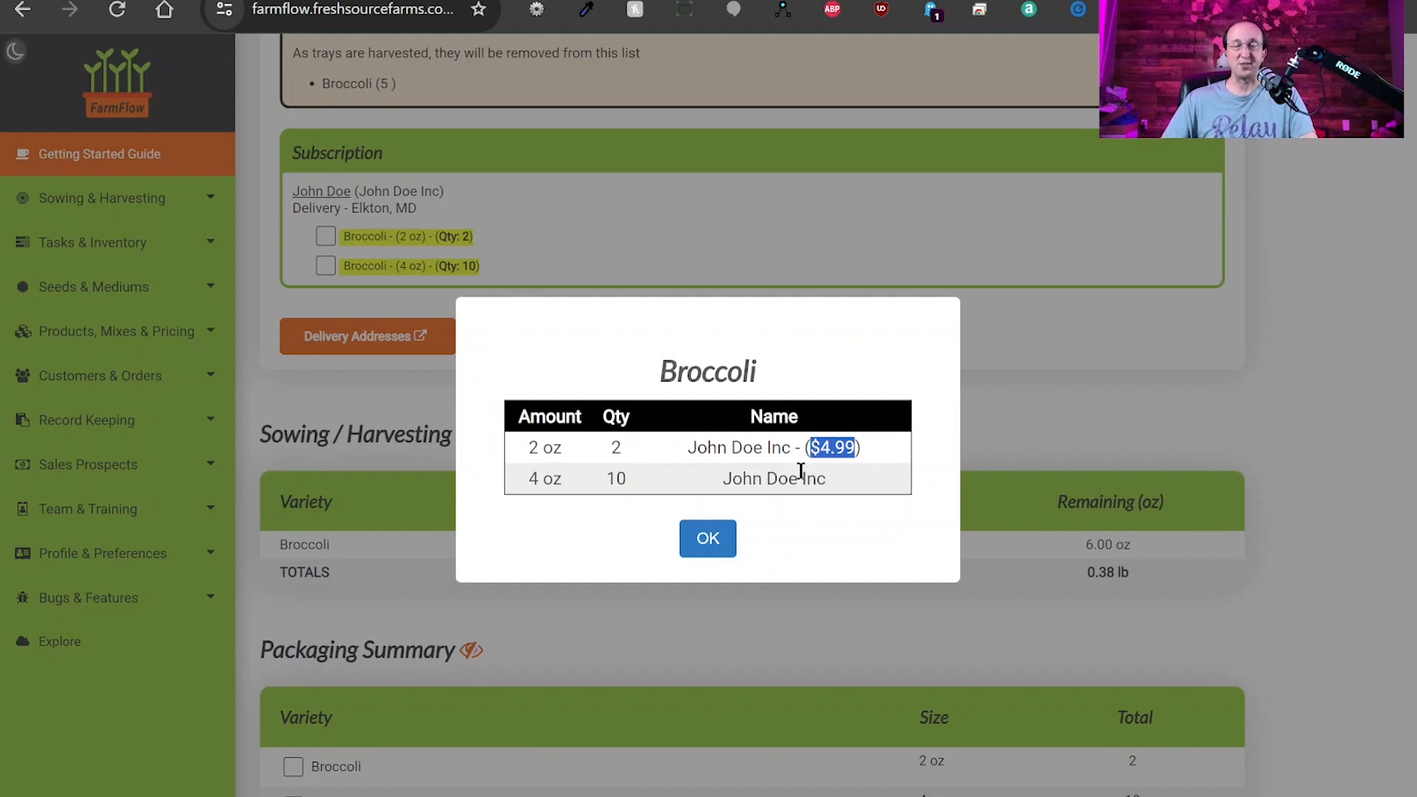
left_click(706, 545)
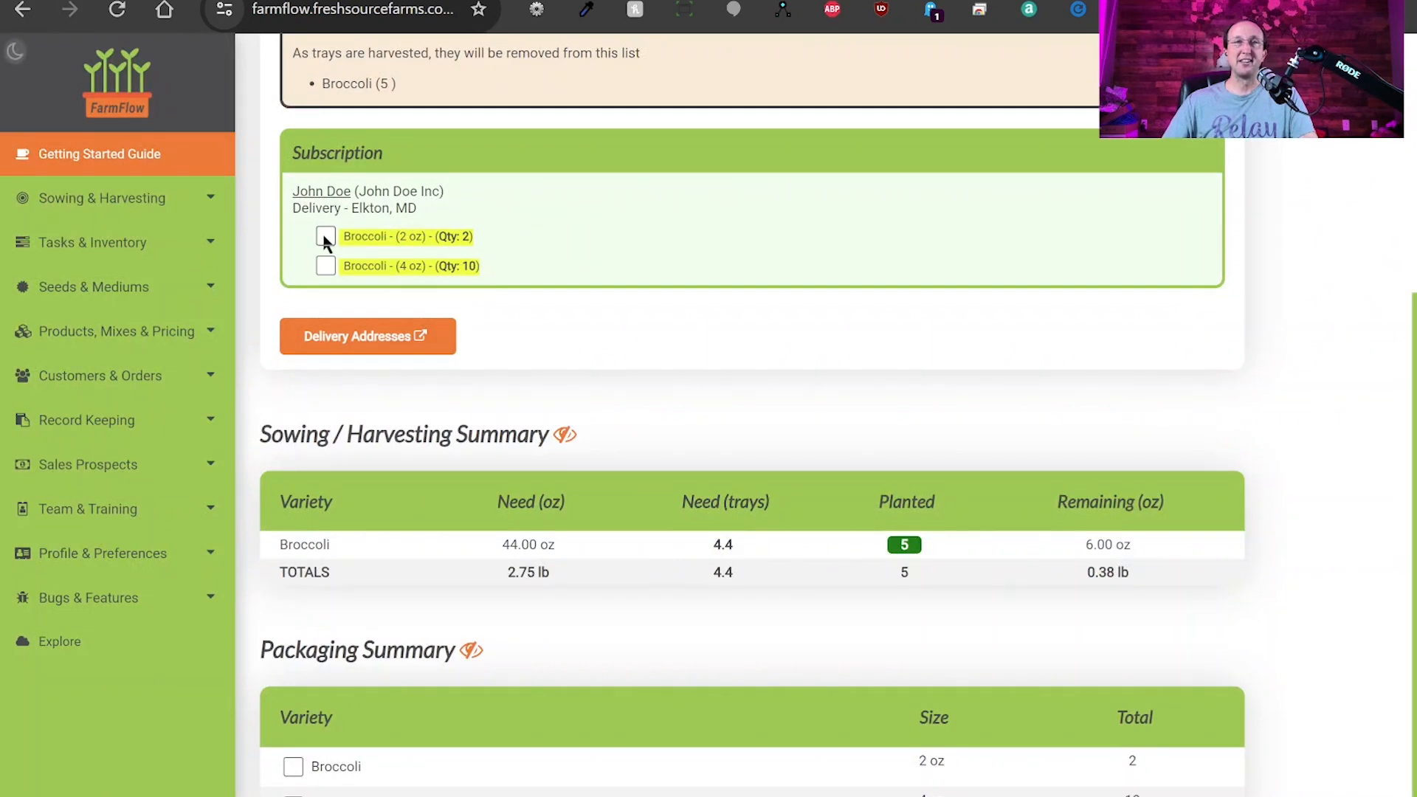
Check off the 2 oz and 4 oz broccoli items and verify they appear struck through.
left_click(325, 237)
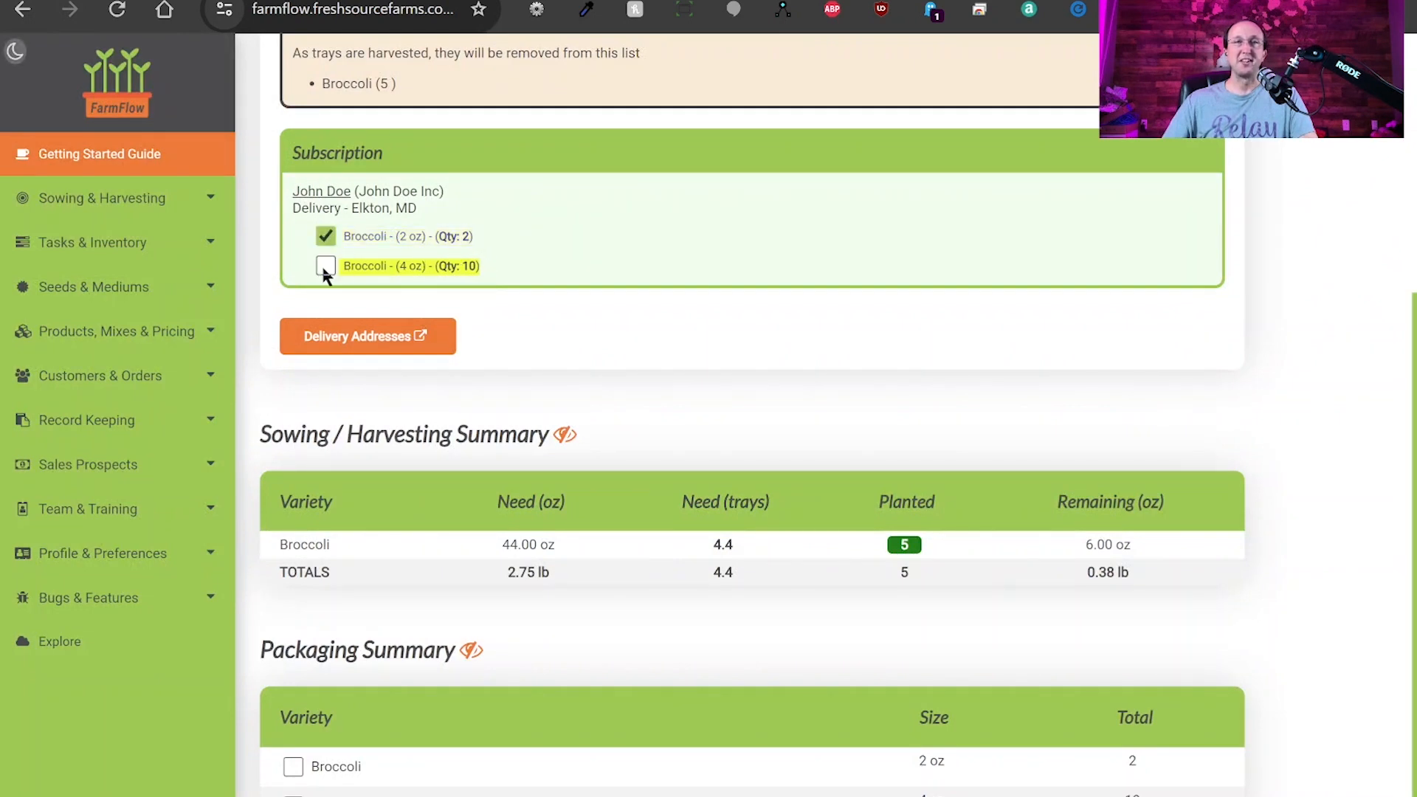
left_click(325, 266)
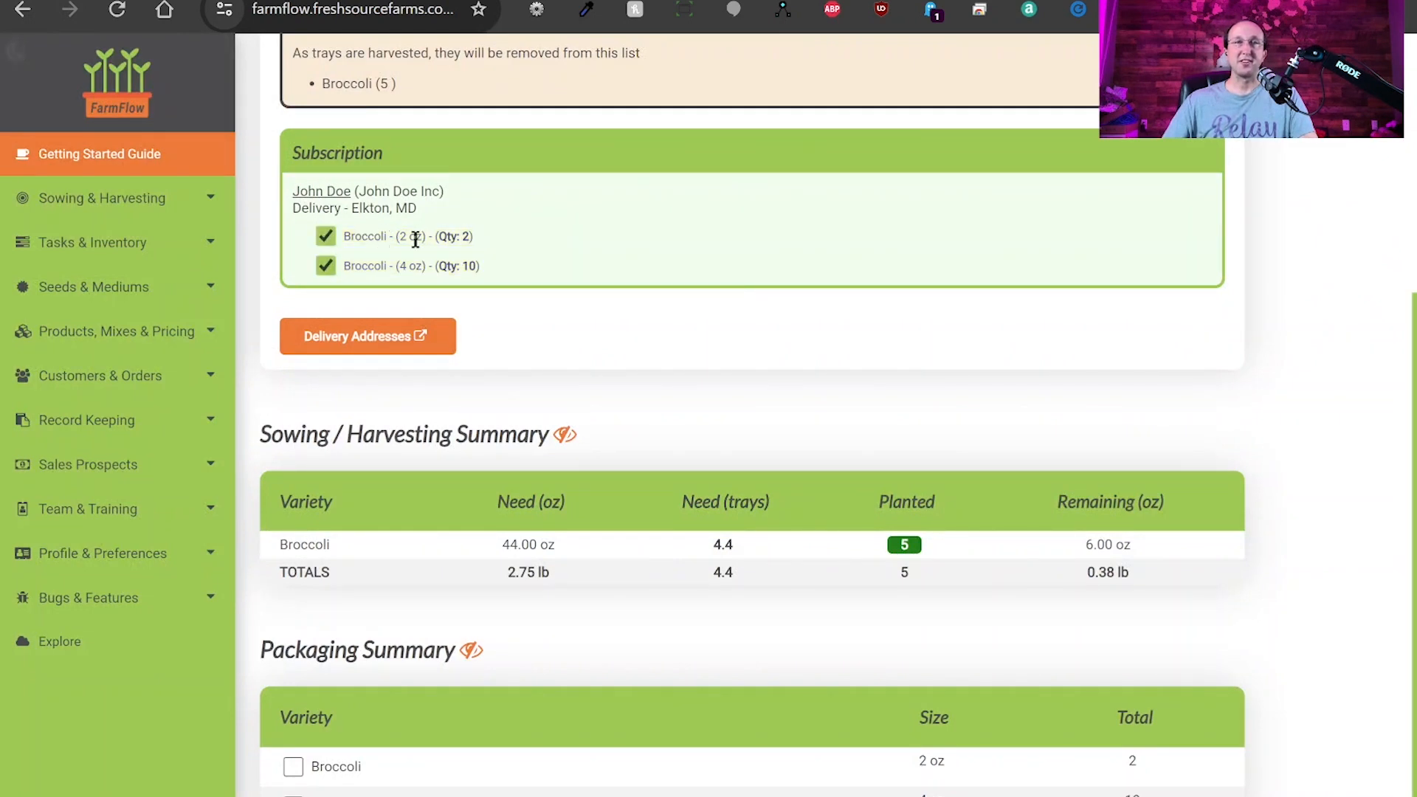
left_click(366, 236)
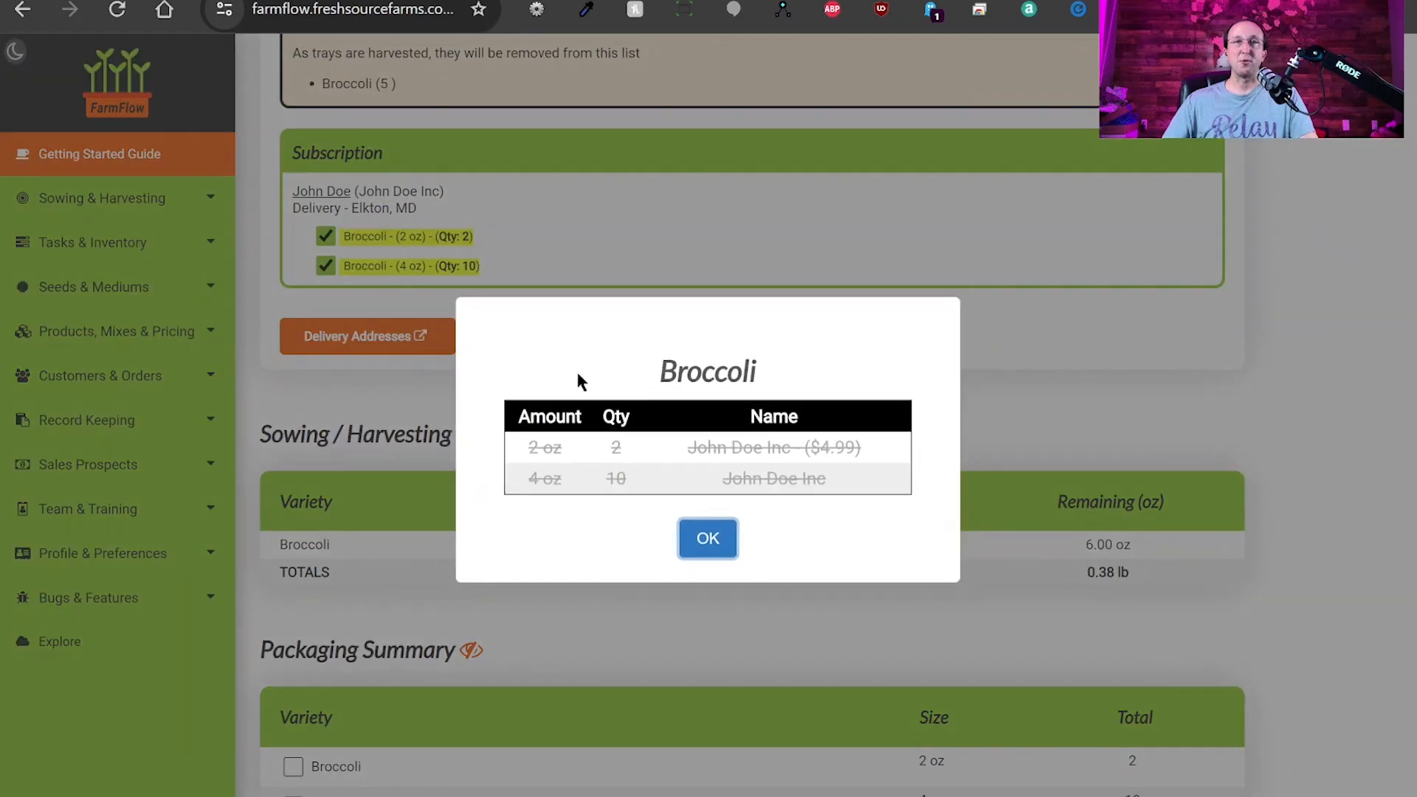
left_click_drag(526, 448, 828, 478)
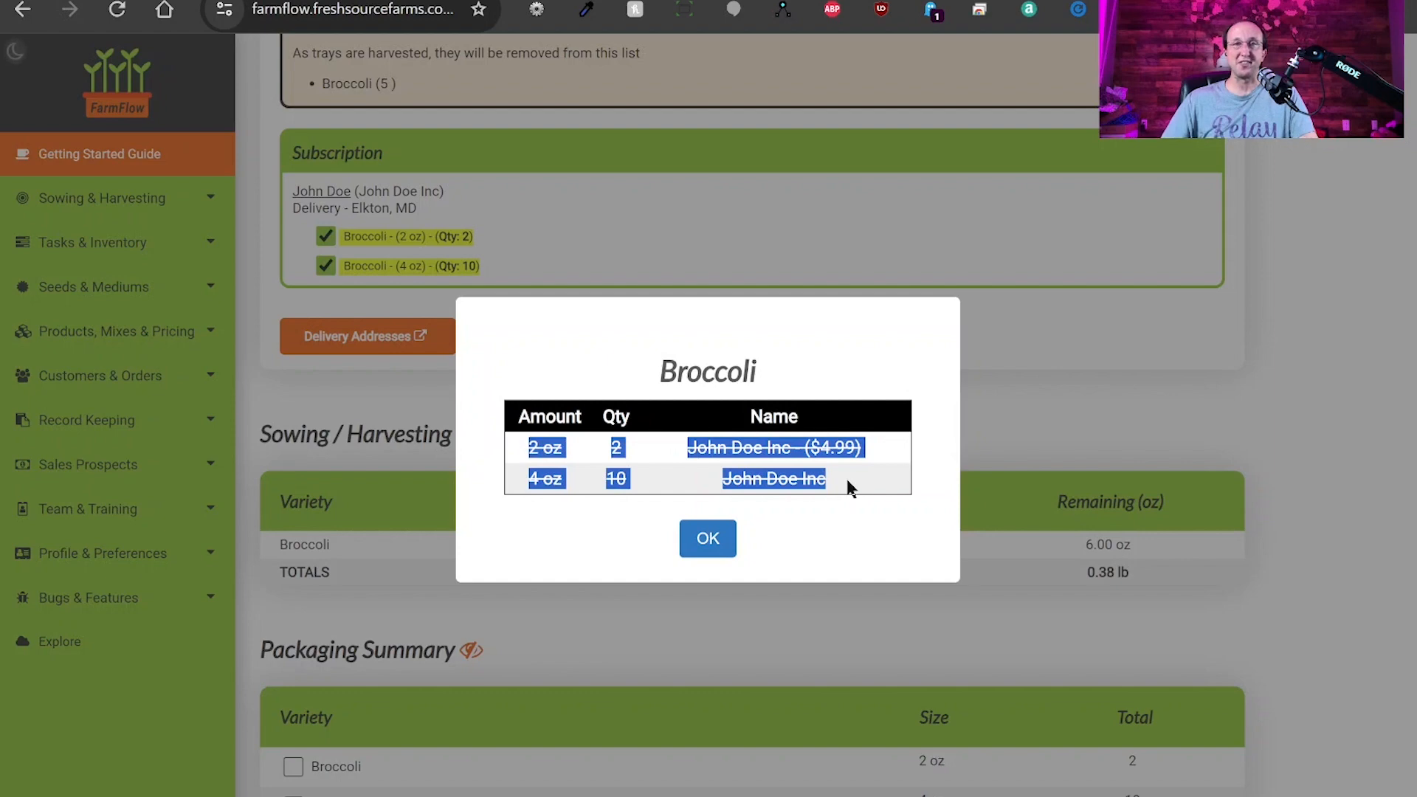
left_click(707, 540)
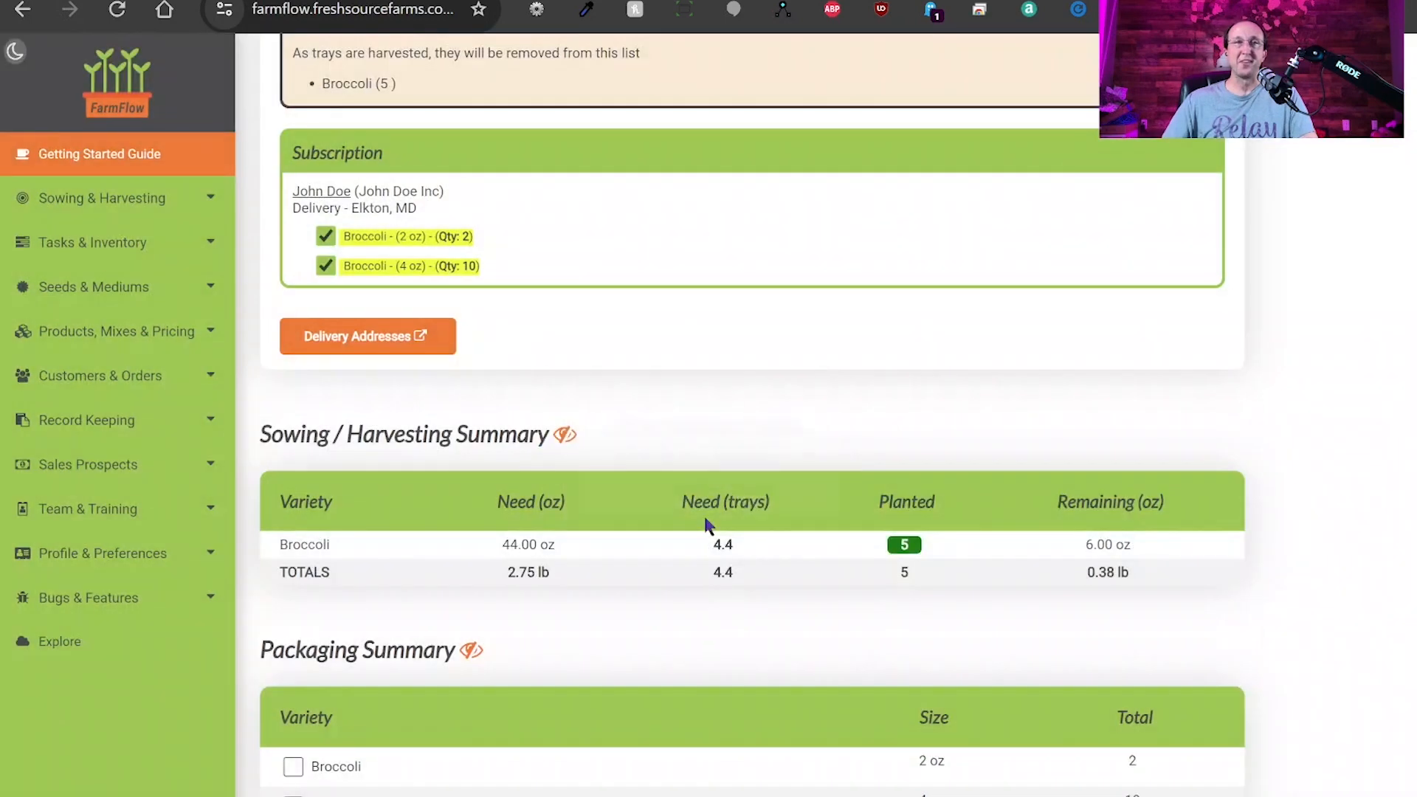
left_click(327, 239)
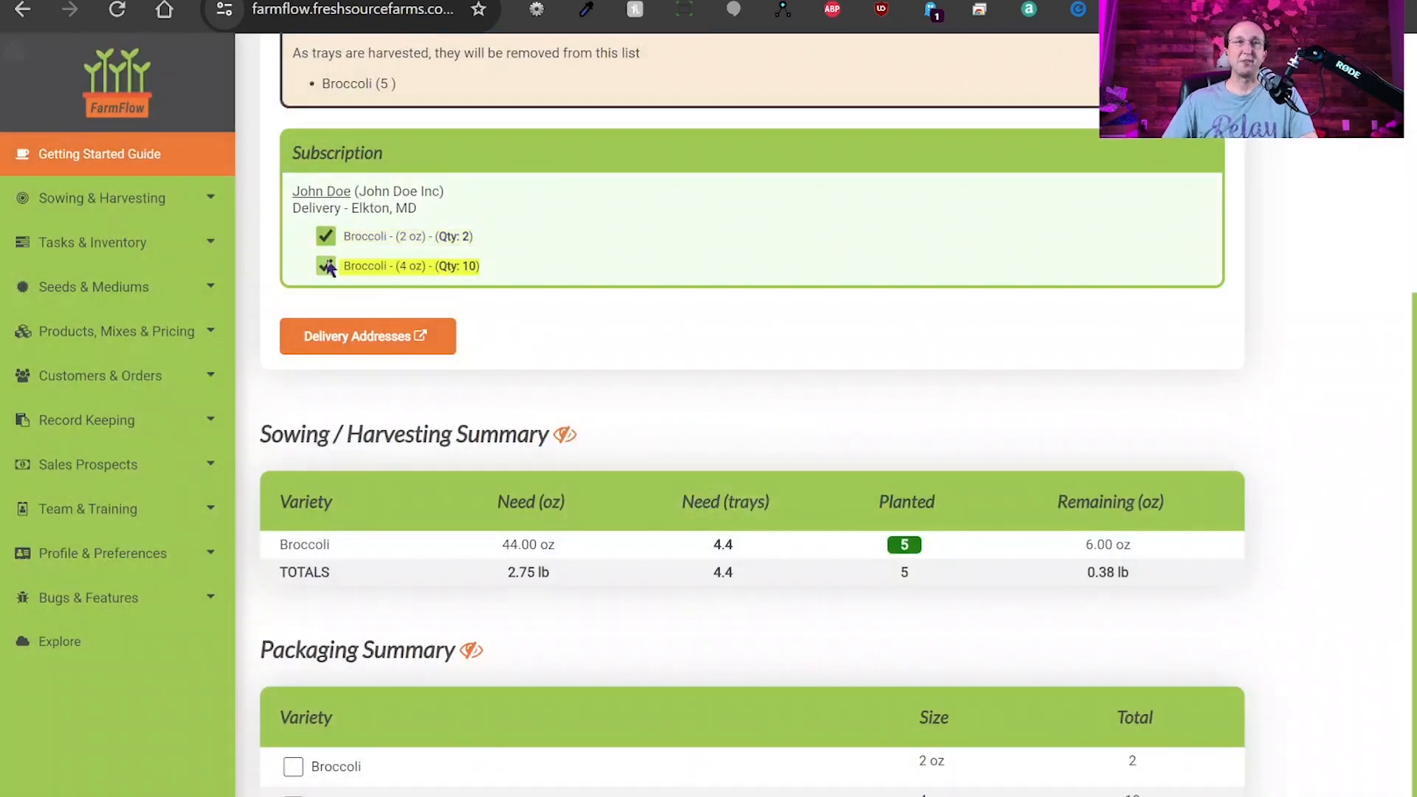
left_click(326, 267)
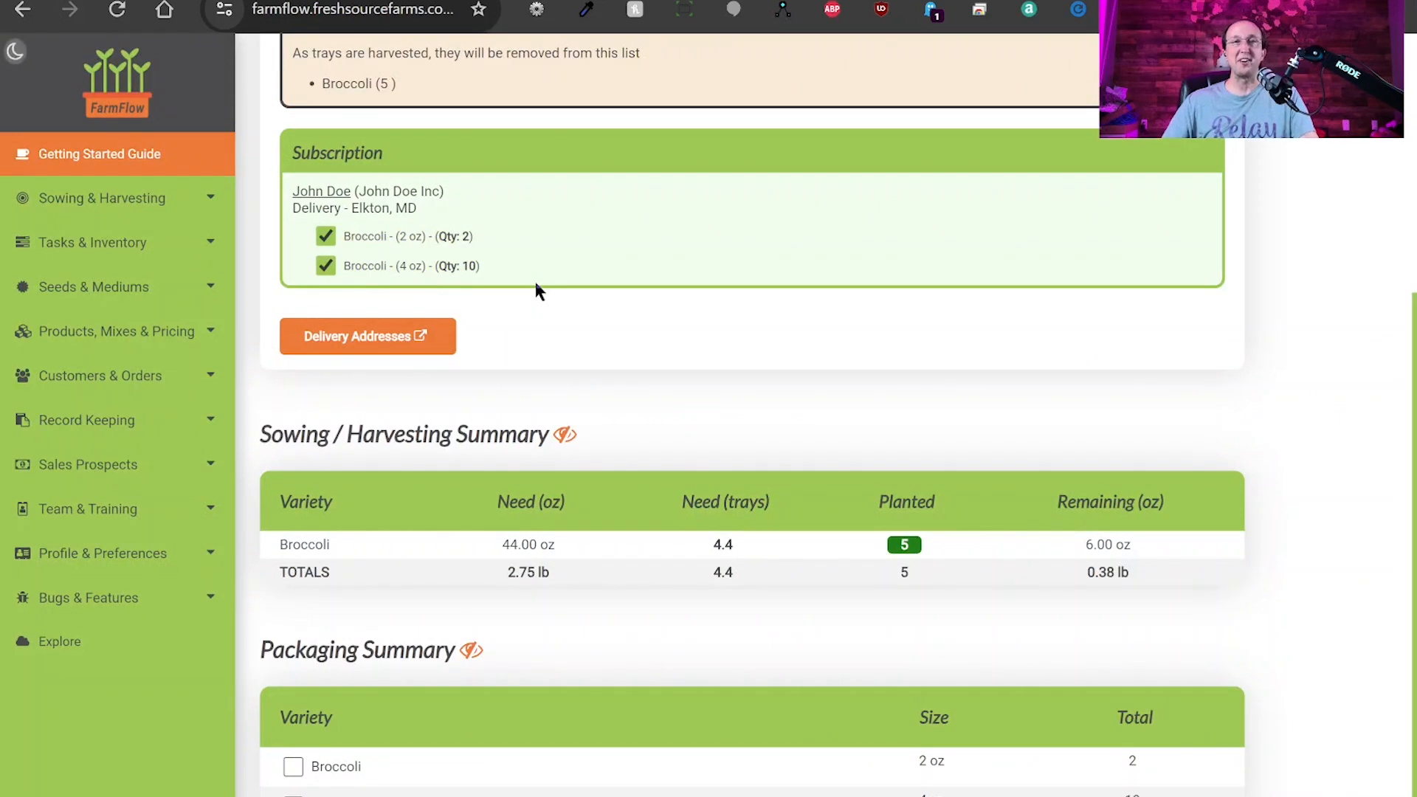
Open the delivery addresses for January 20.
scroll(574, 317, "up", 1)
left_click(385, 436)
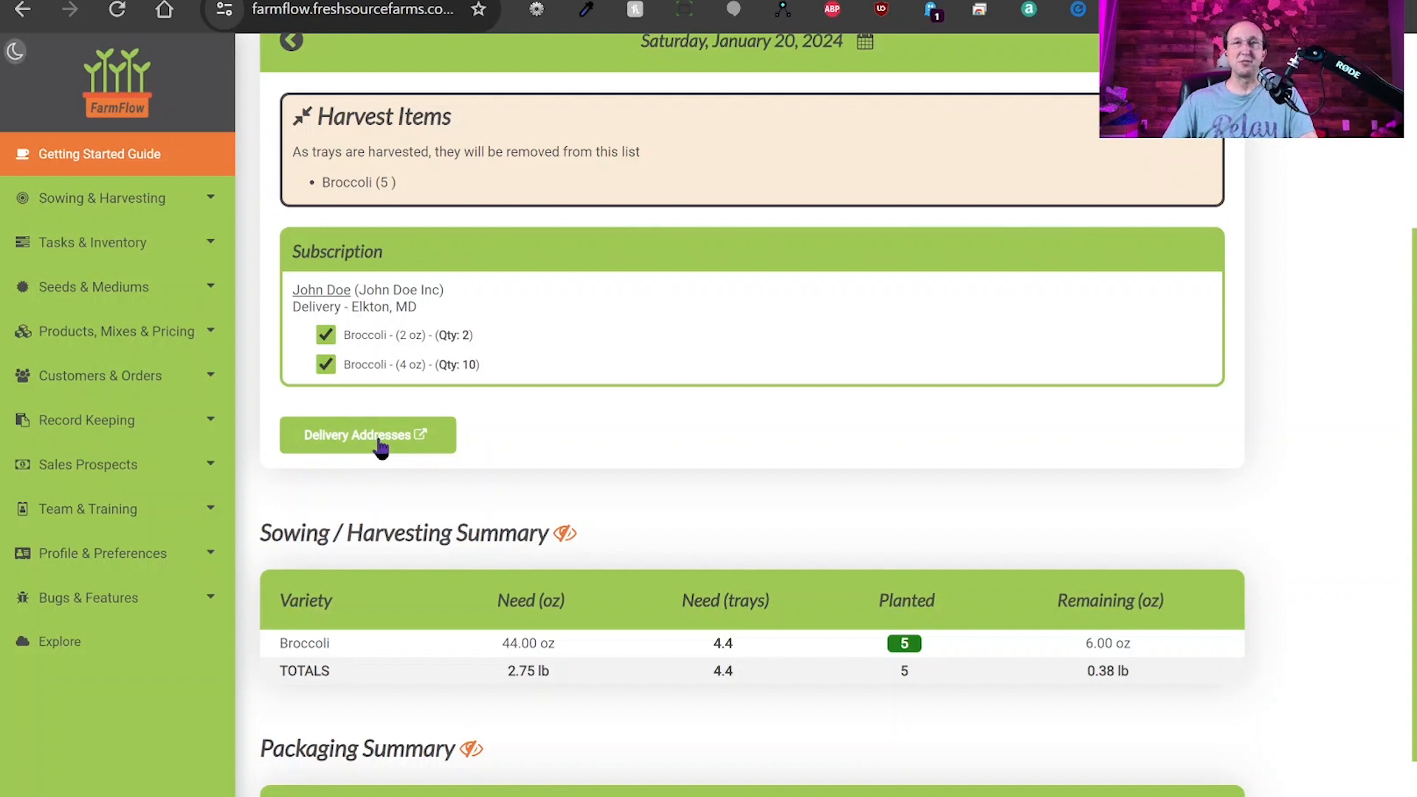
left_click(379, 443)
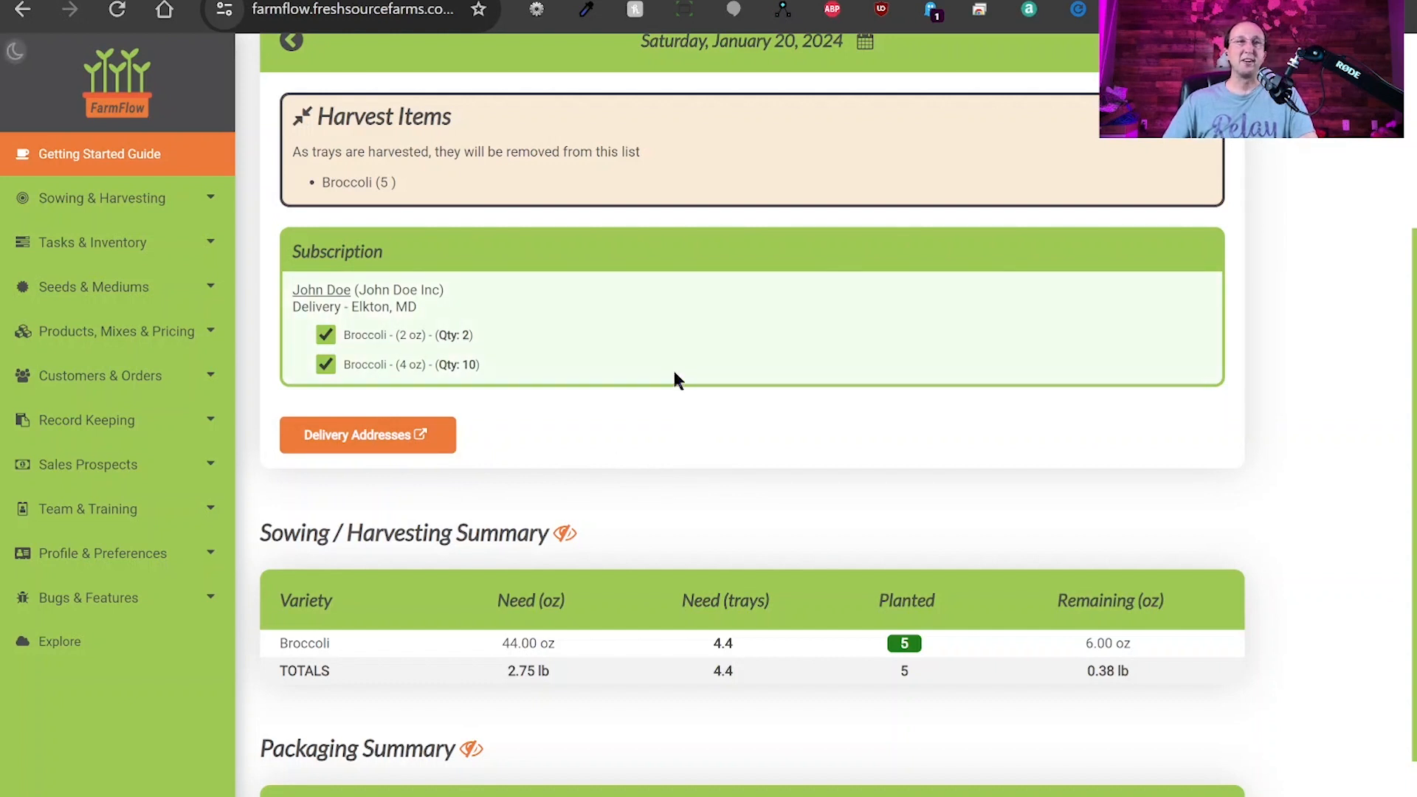
left_click(206, 376)
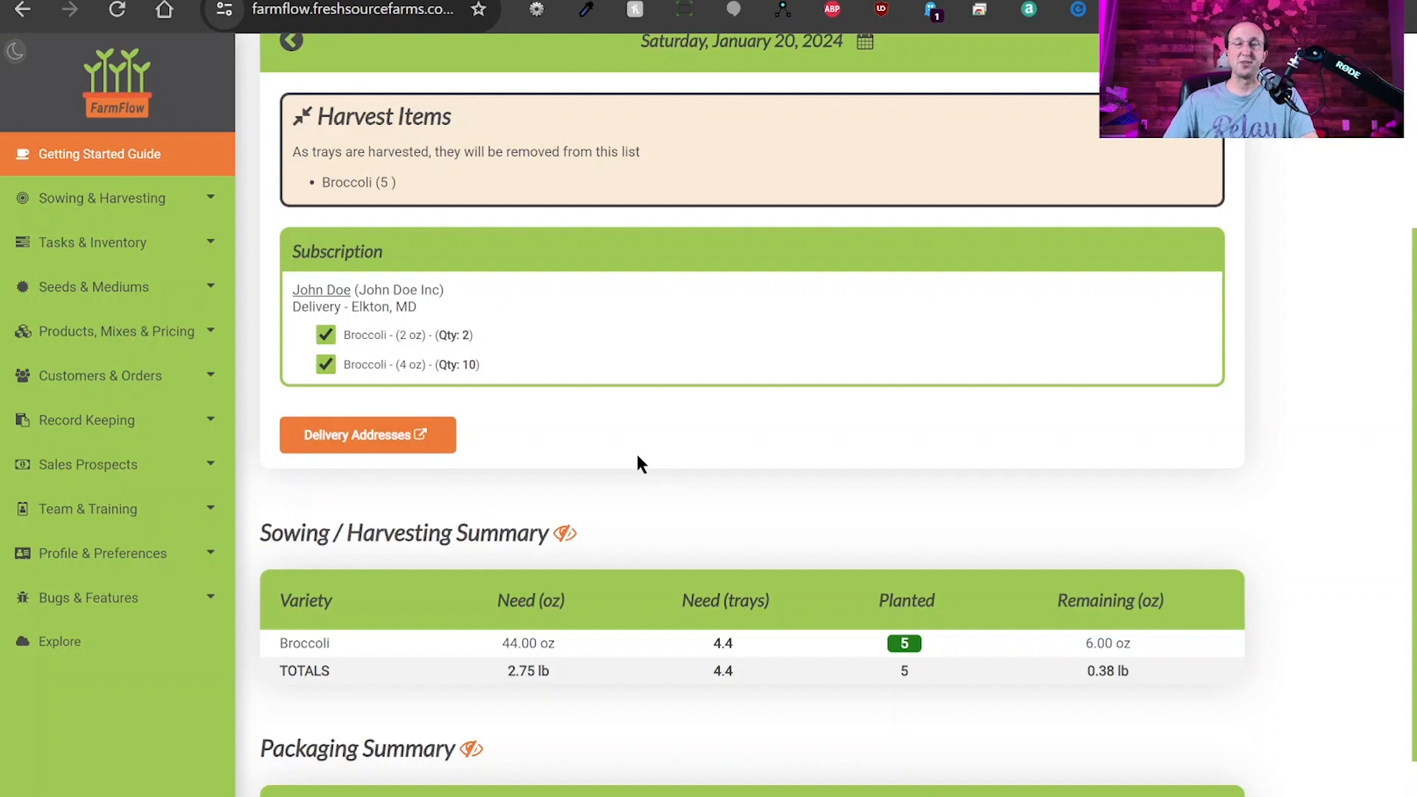
scroll(614, 434, "down", 2)
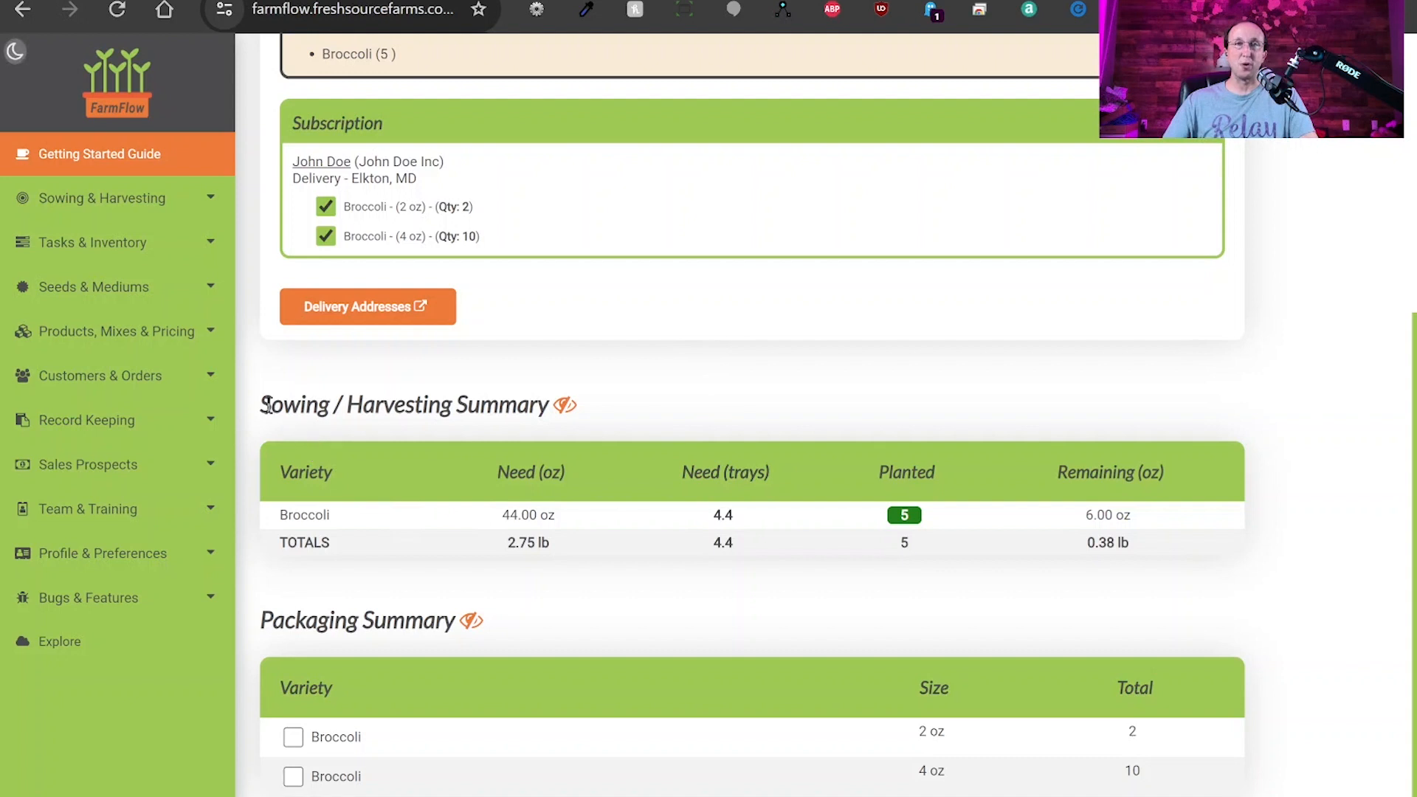
Review Broccoli's row: 44.00 oz needed, 4.4 trays, 5 planted, 6.00 oz remaining.
left_click_drag(270, 404, 691, 543)
left_click(690, 543)
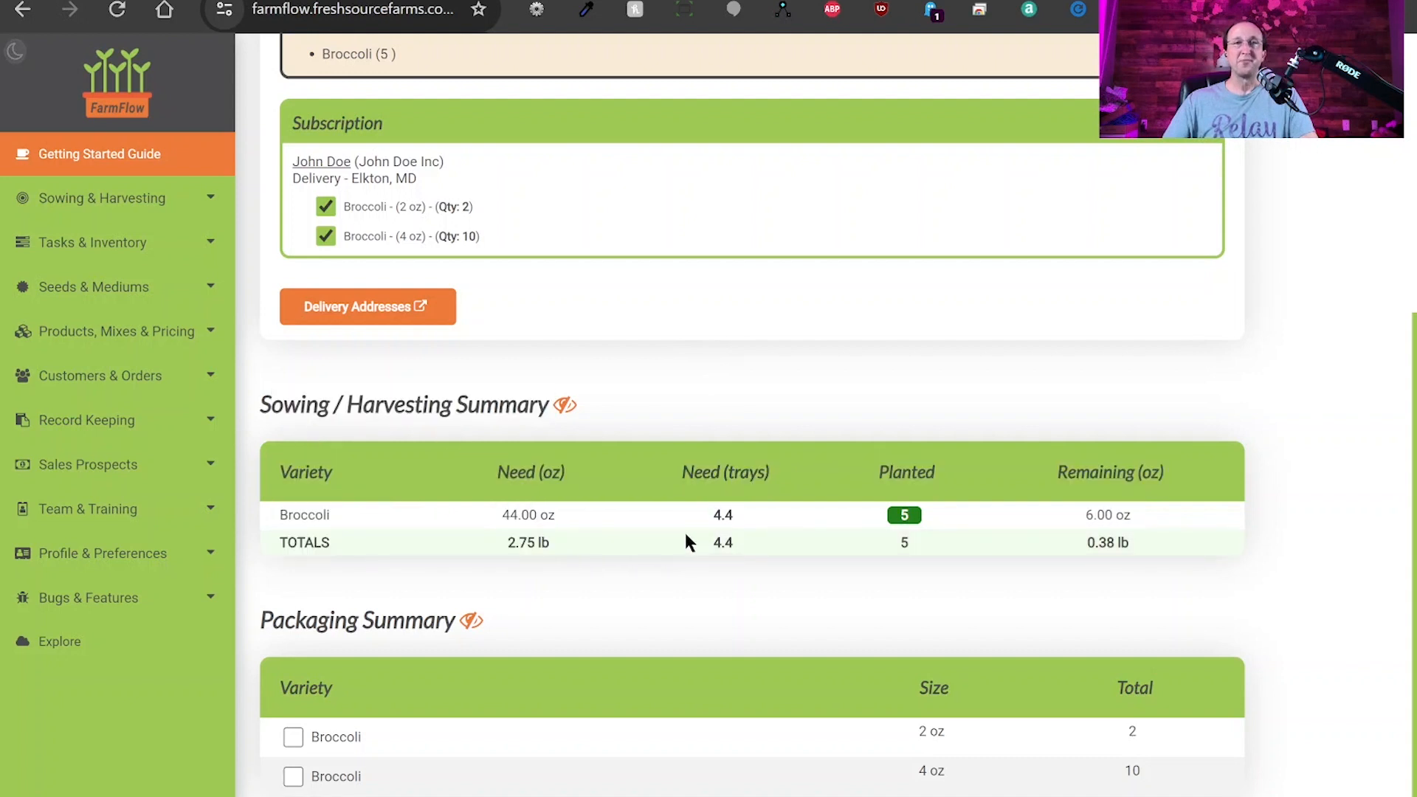
double_click(289, 514)
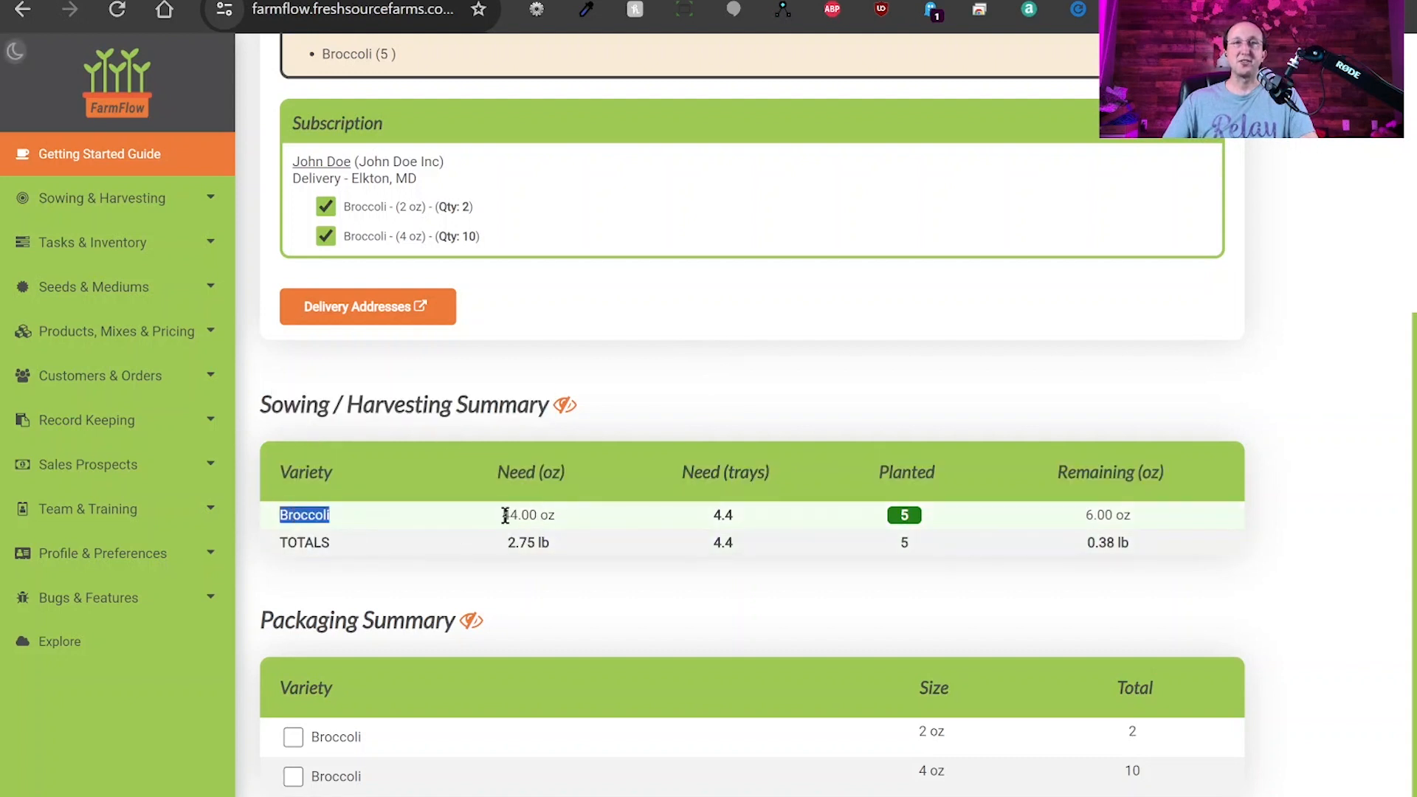
left_click_drag(501, 514, 557, 518)
double_click(720, 515)
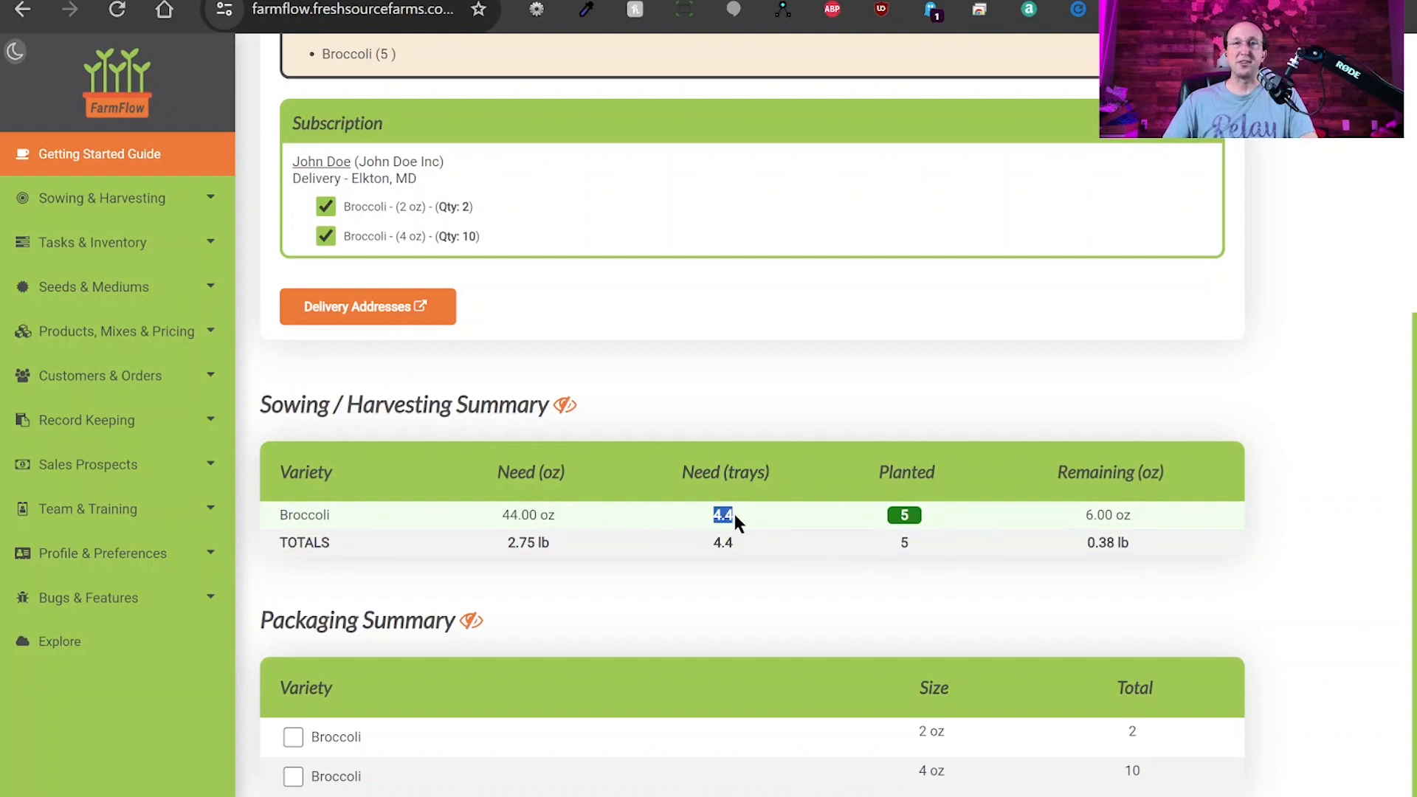
left_click(904, 515)
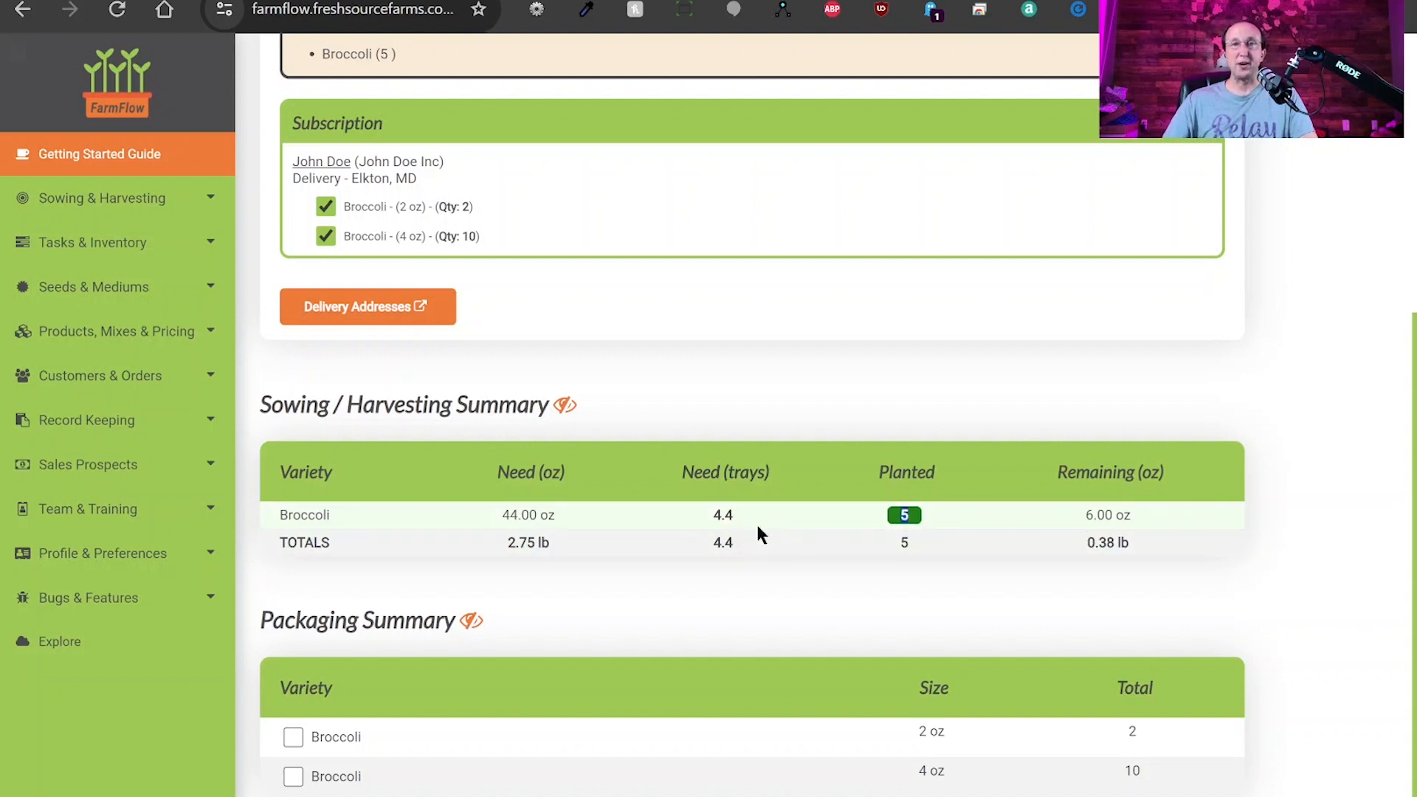
left_click_drag(1086, 517, 1133, 515)
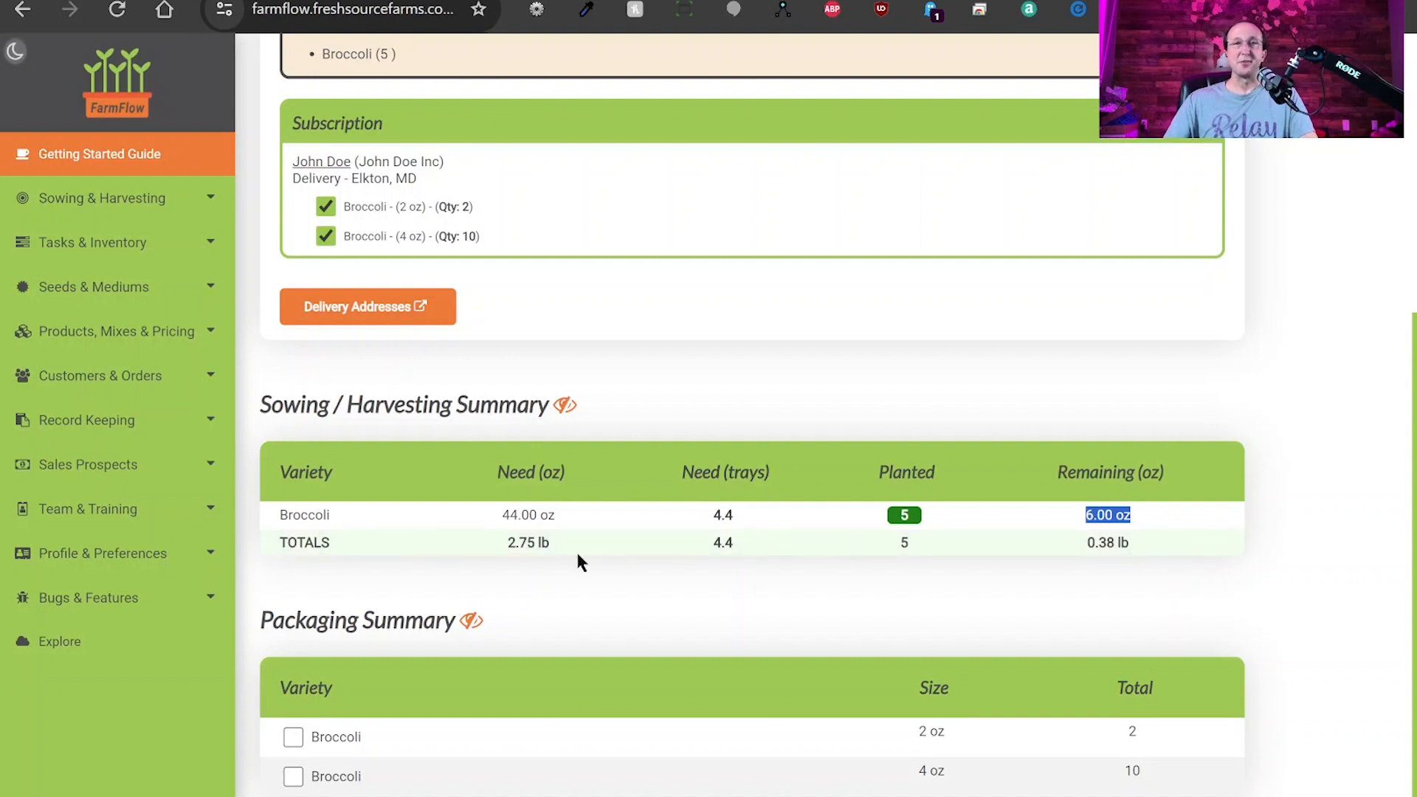
Check totals of 2.75 lb, 4.4 trays, 5 planted, 0.38 lb remaining, then hide Order Detail Summary.
left_click(517, 542)
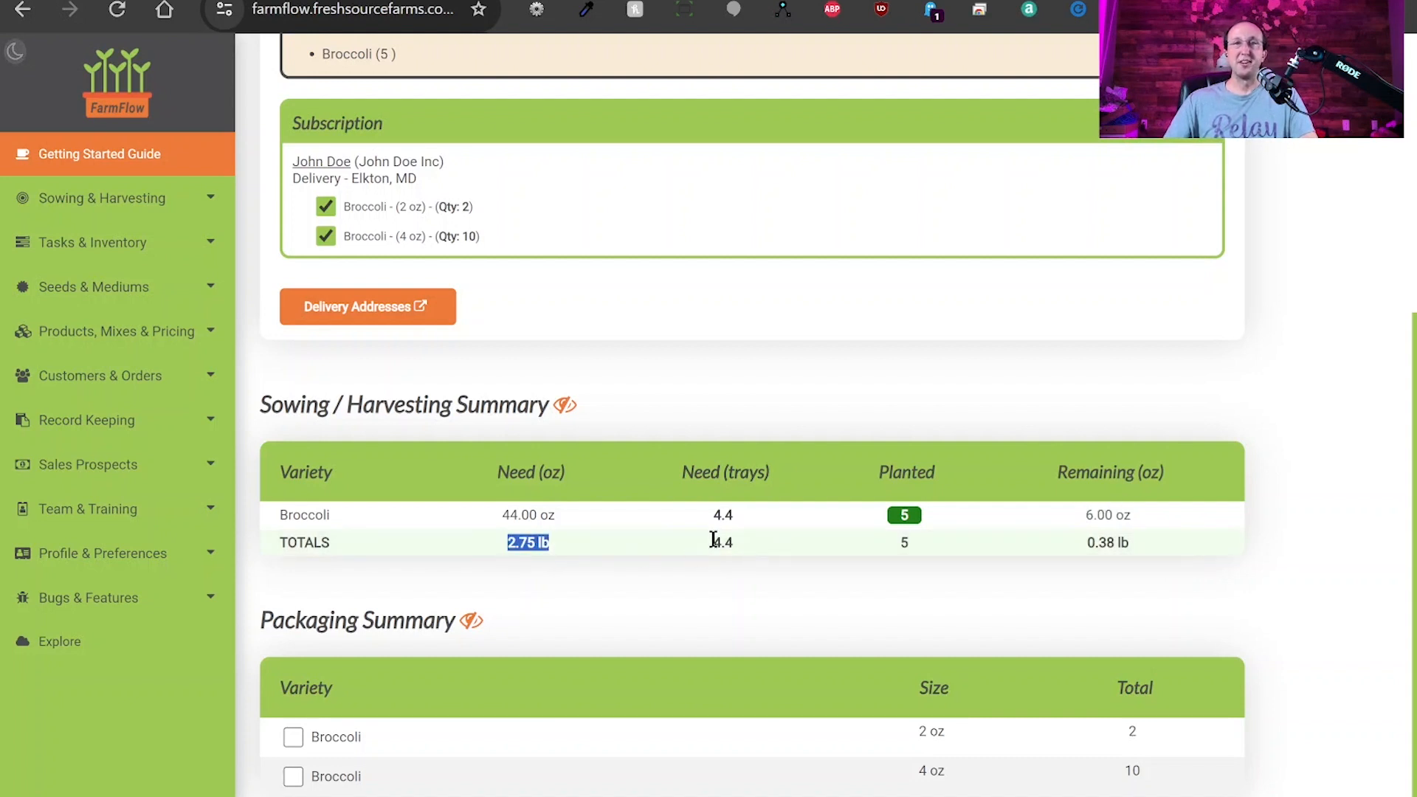
left_click_drag(713, 543, 741, 542)
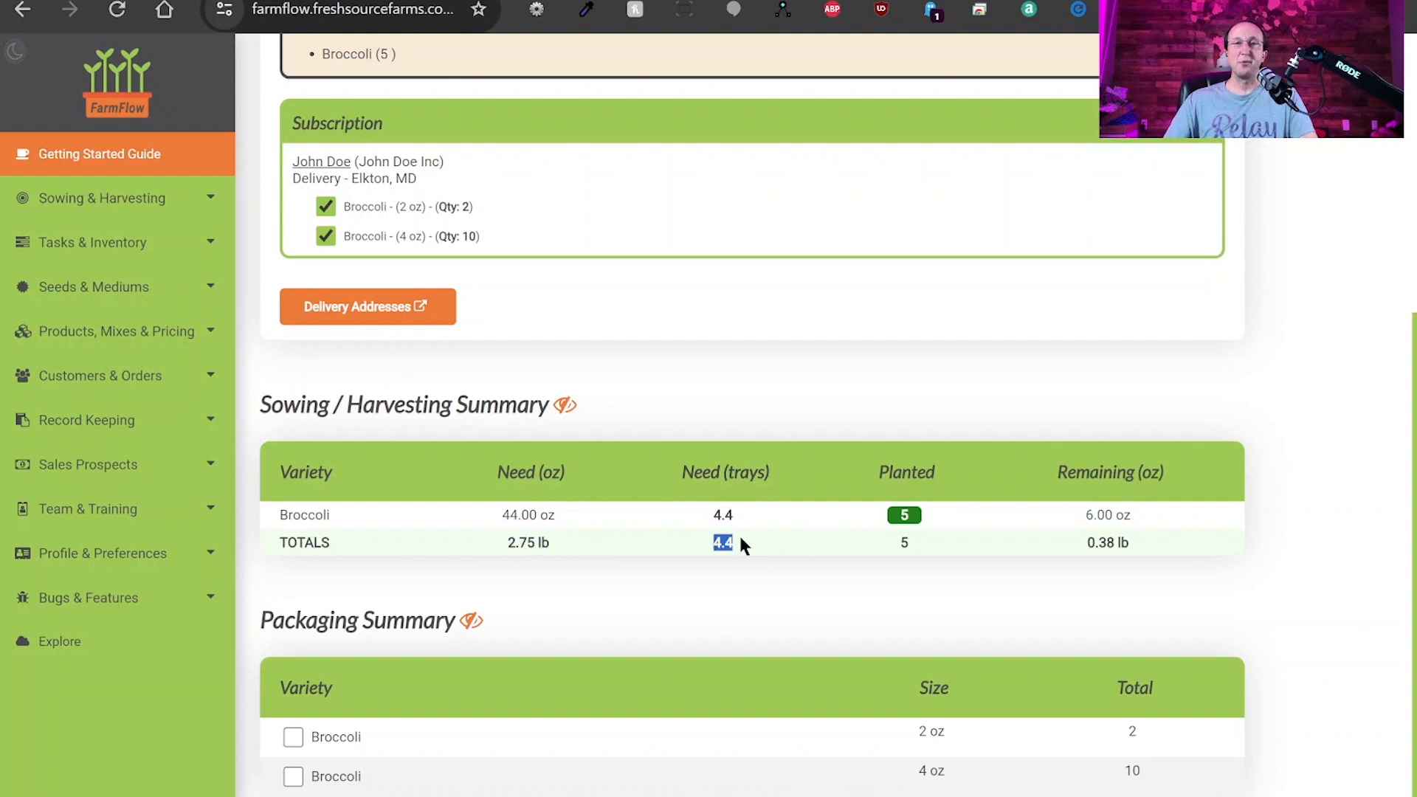
left_click(902, 545)
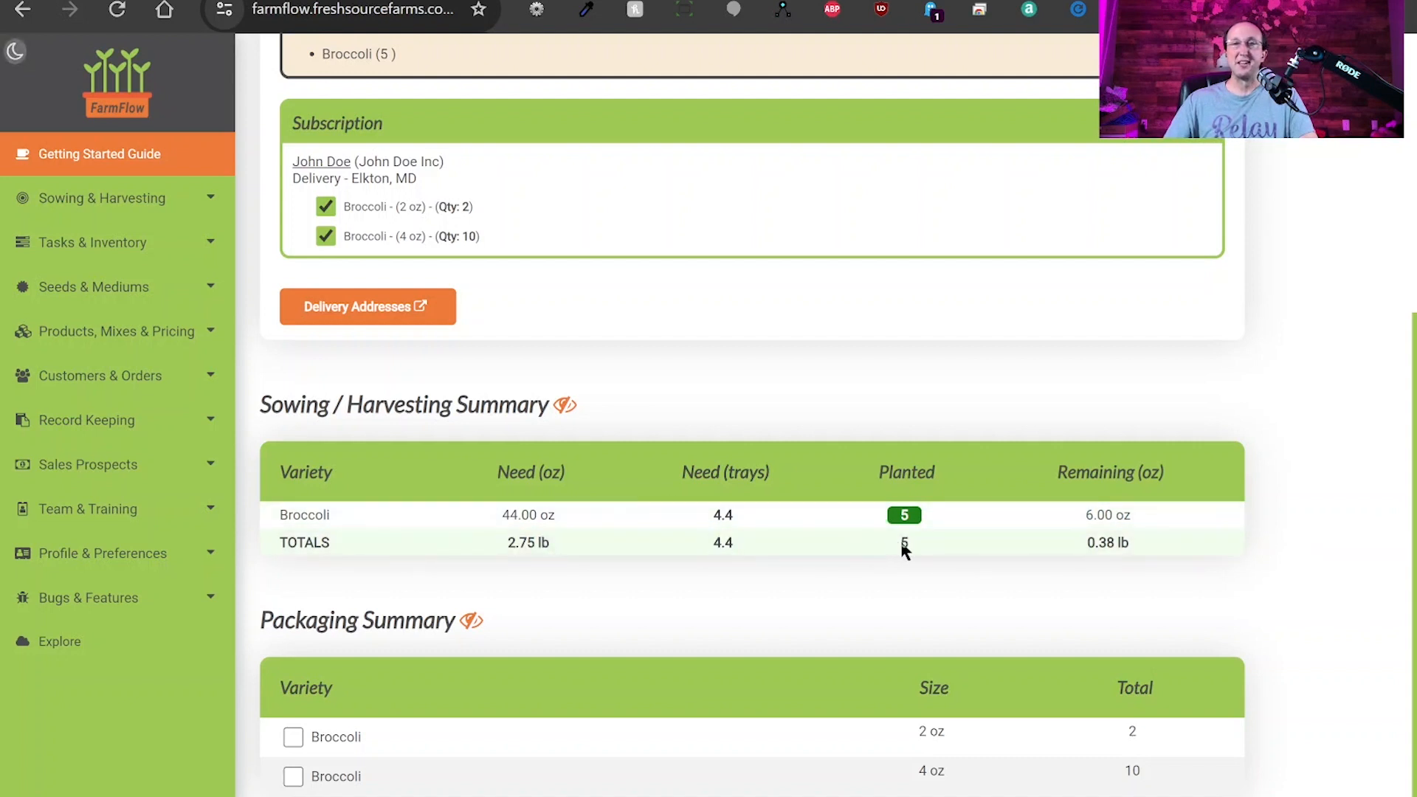
left_click_drag(1075, 544, 1134, 546)
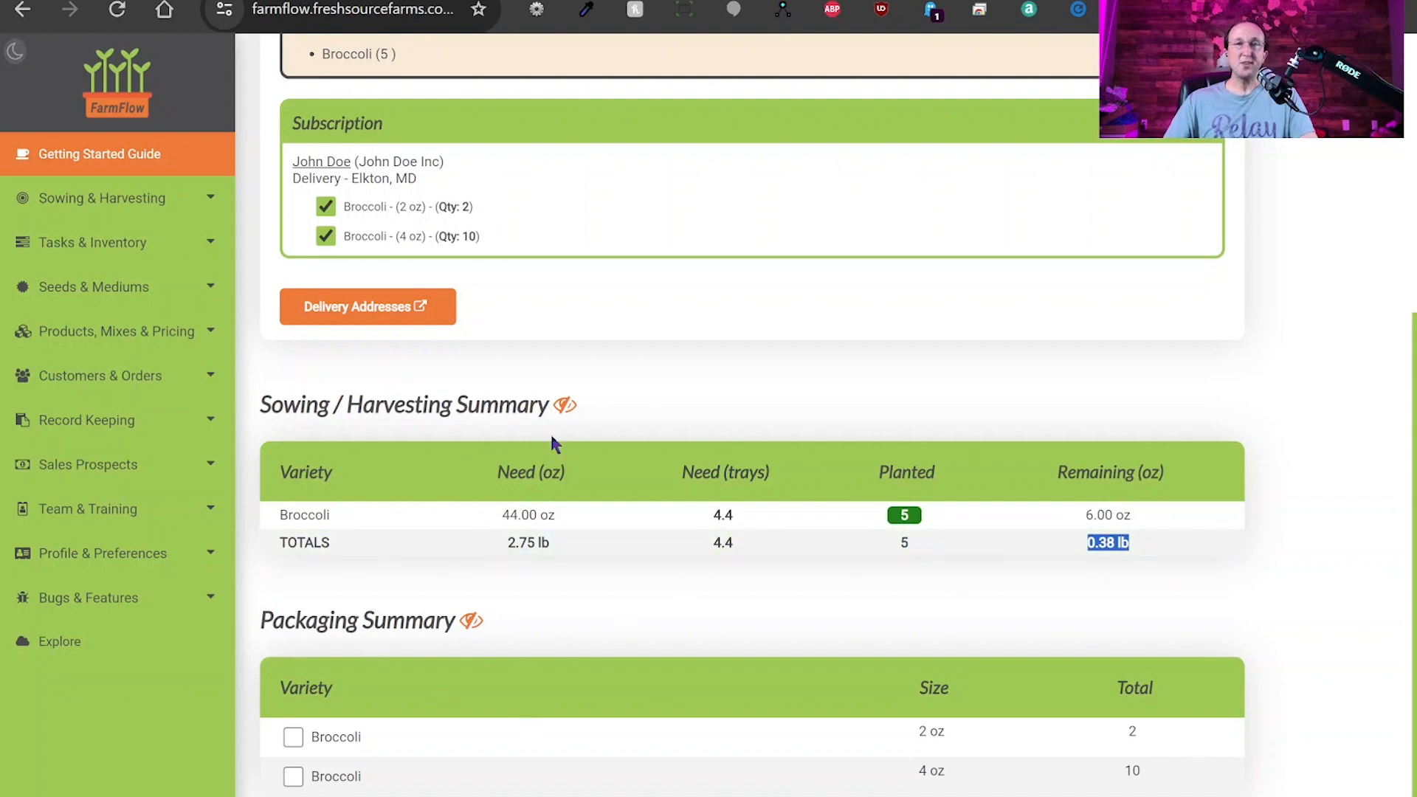
scroll(591, 524, "up", 5)
left_click(493, 270)
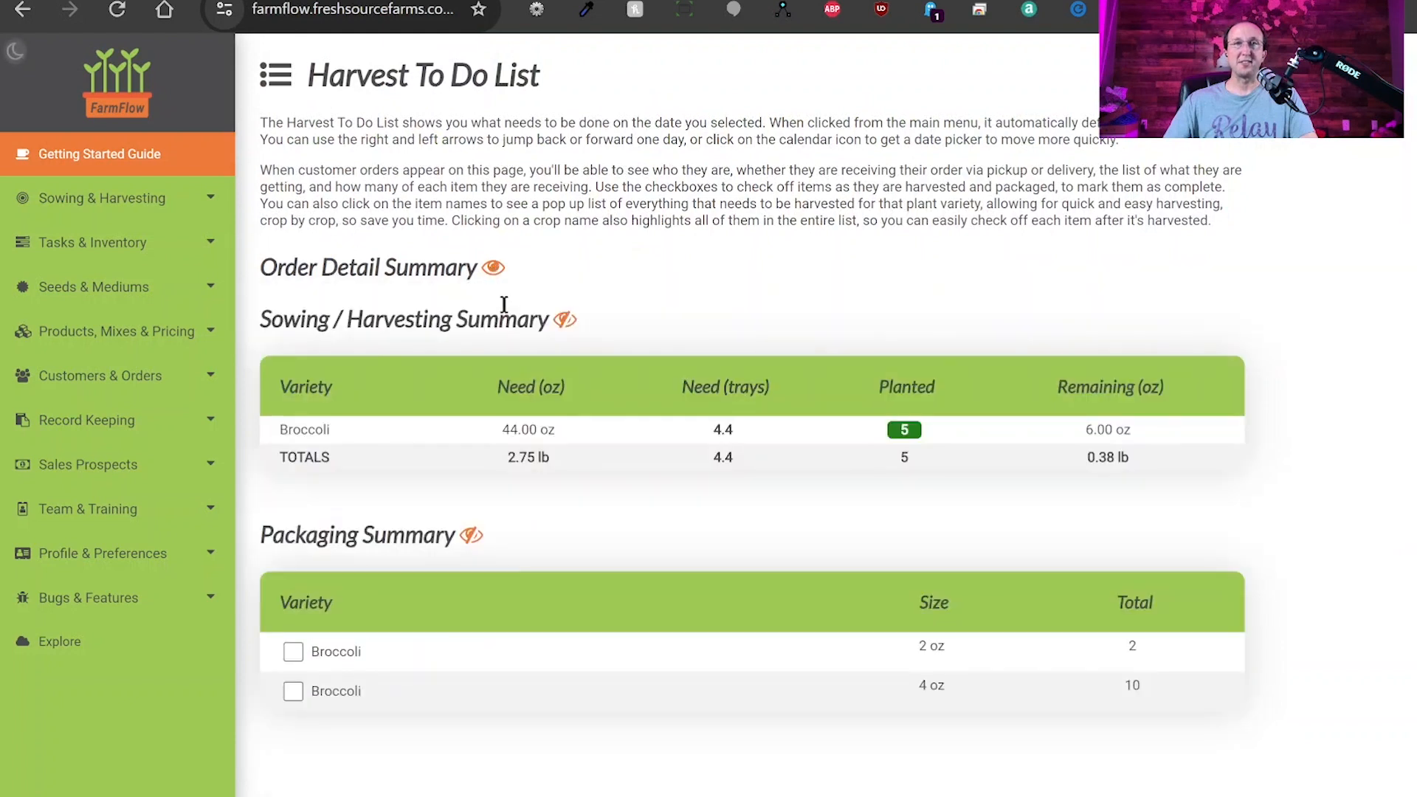
Check off the 4 oz broccoli row, then reload to confirm both January 20 items stay ticked.
left_click(569, 324)
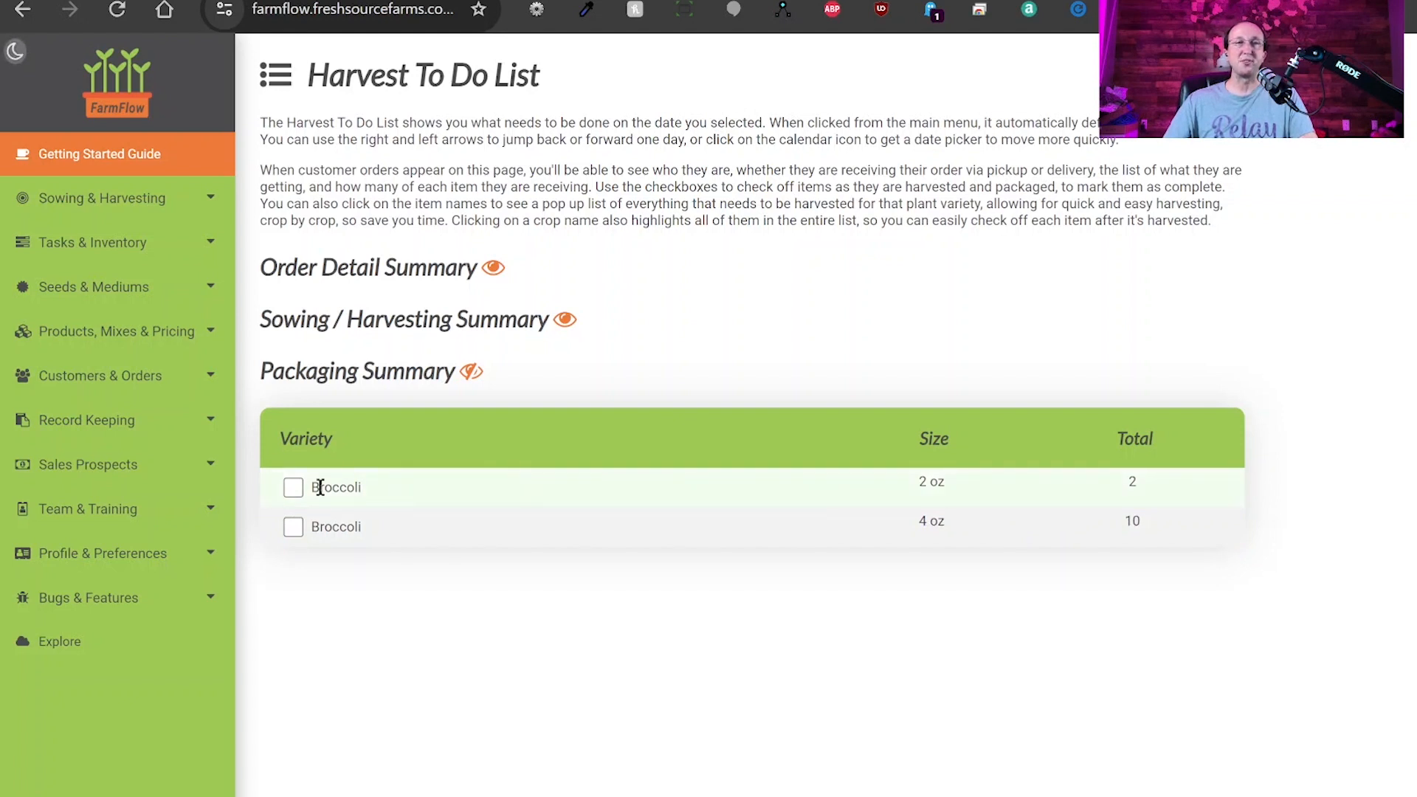
left_click(295, 526)
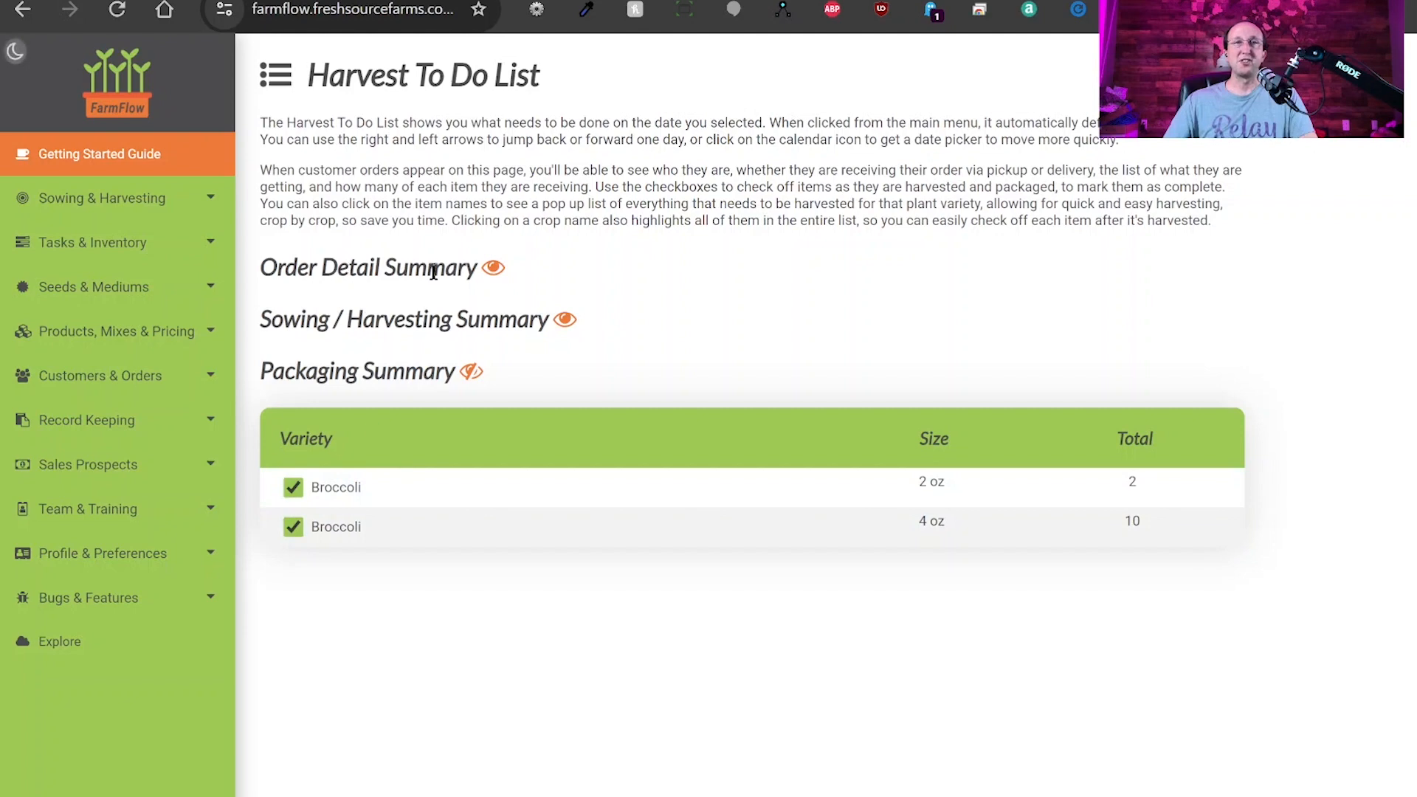
left_click(116, 10)
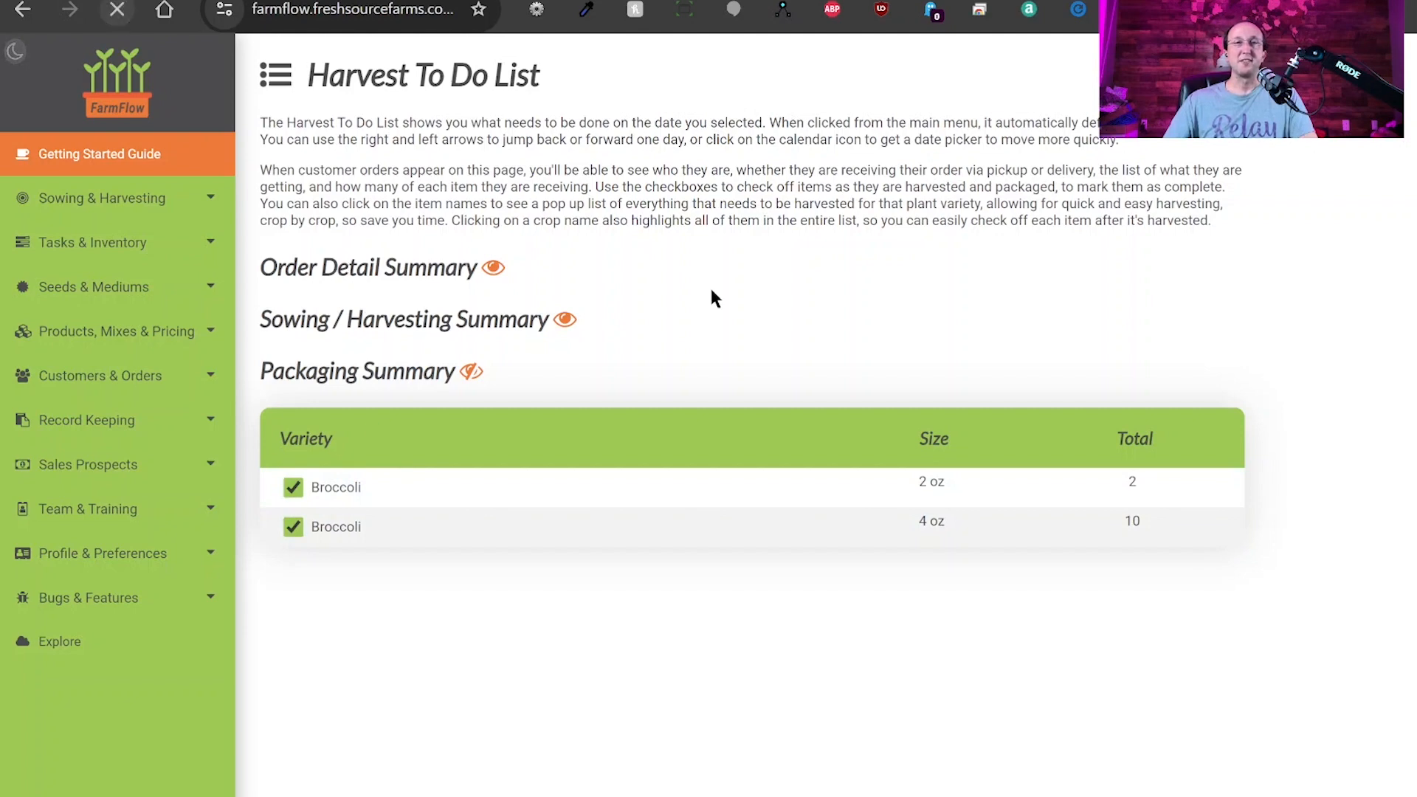
scroll(574, 476, "down", 4)
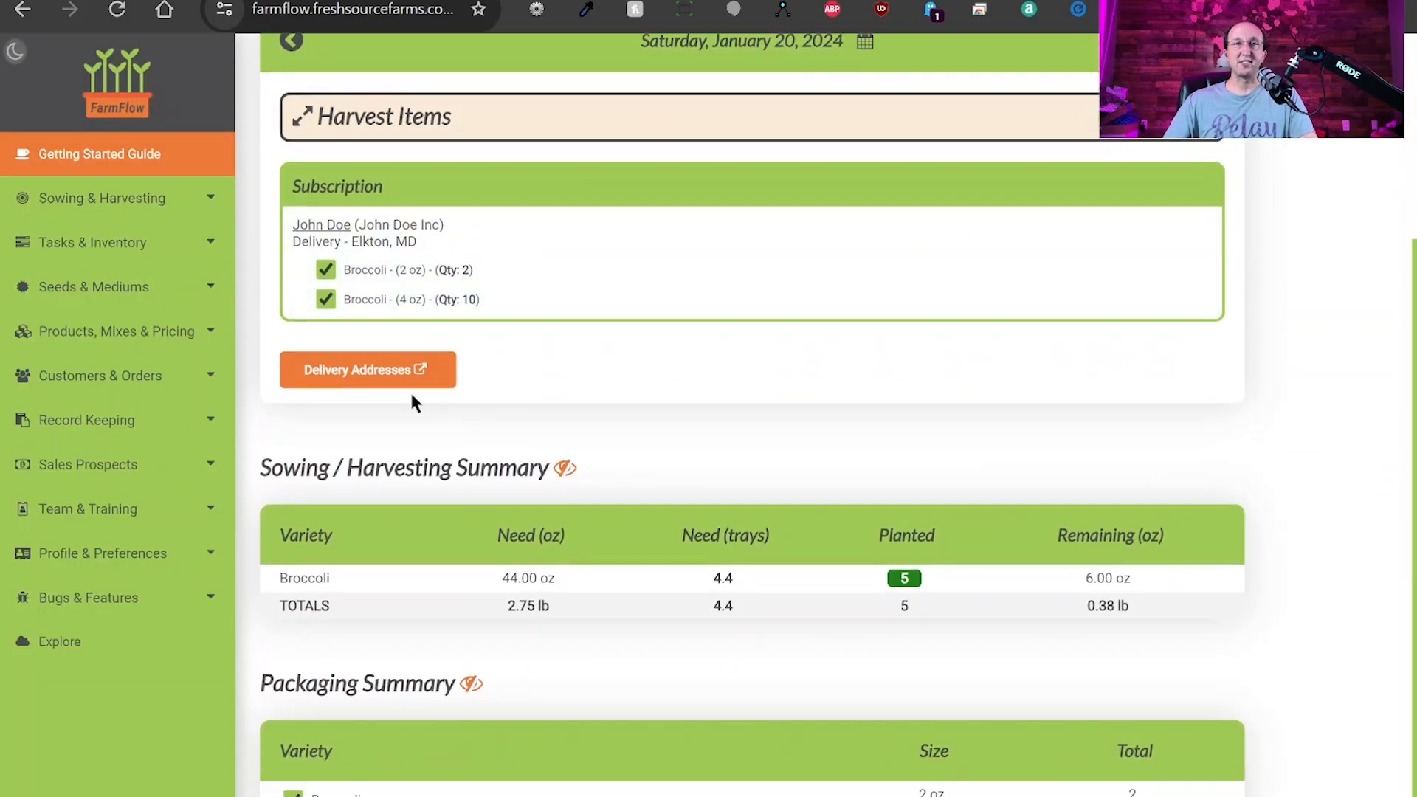
Scroll down and back up through the harvest summaries on the Harvest To Do List.
scroll(574, 443, "down", 1)
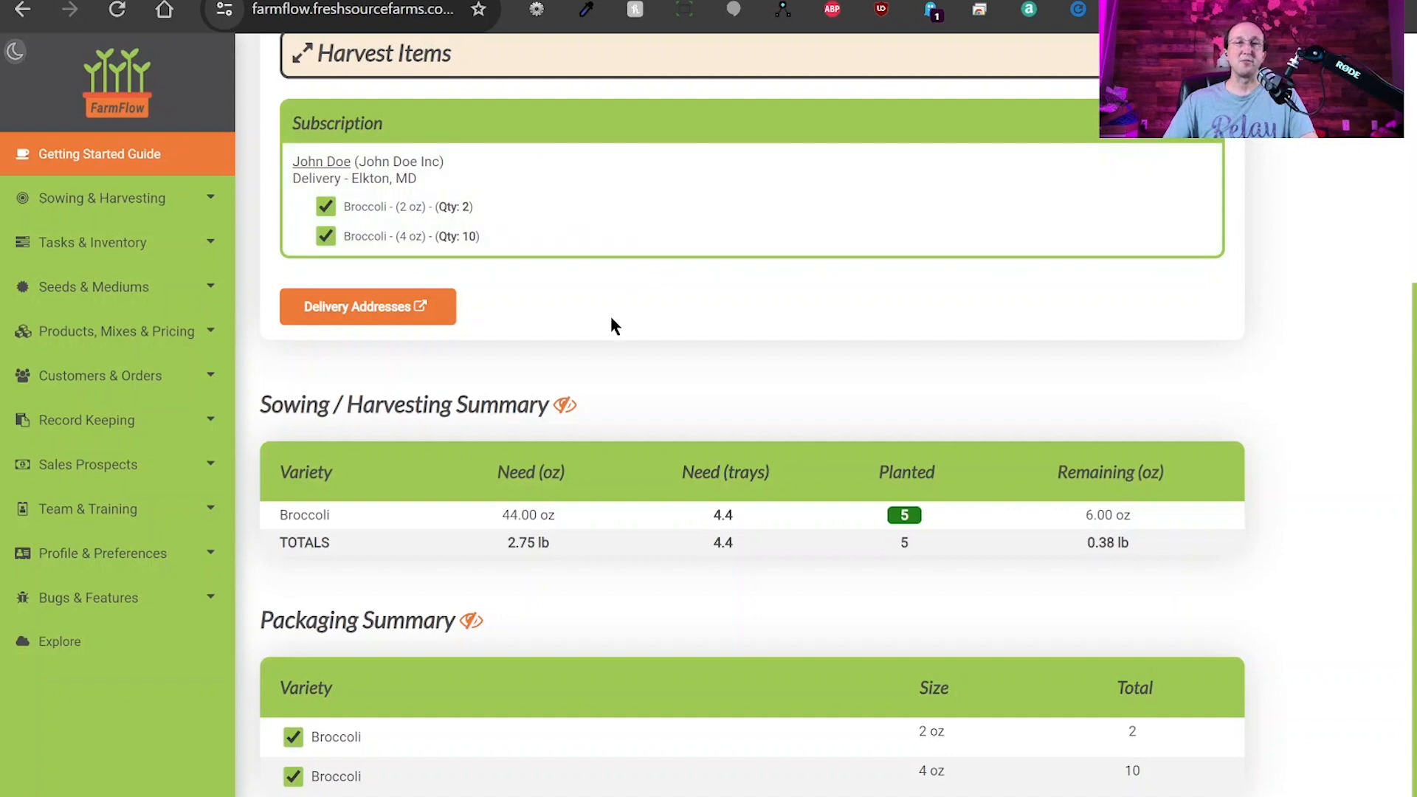
scroll(602, 349, "up", 5)
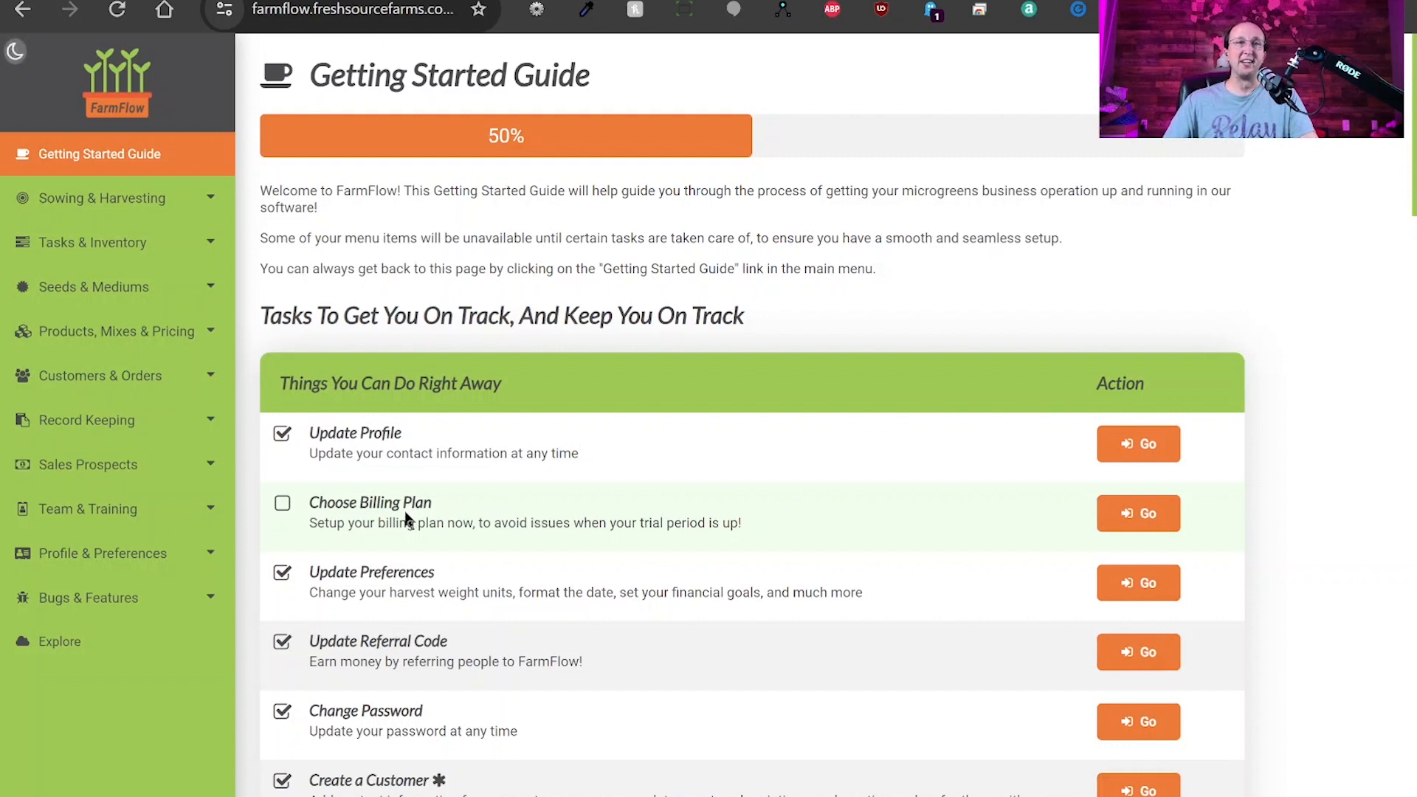
left_click(135, 567)
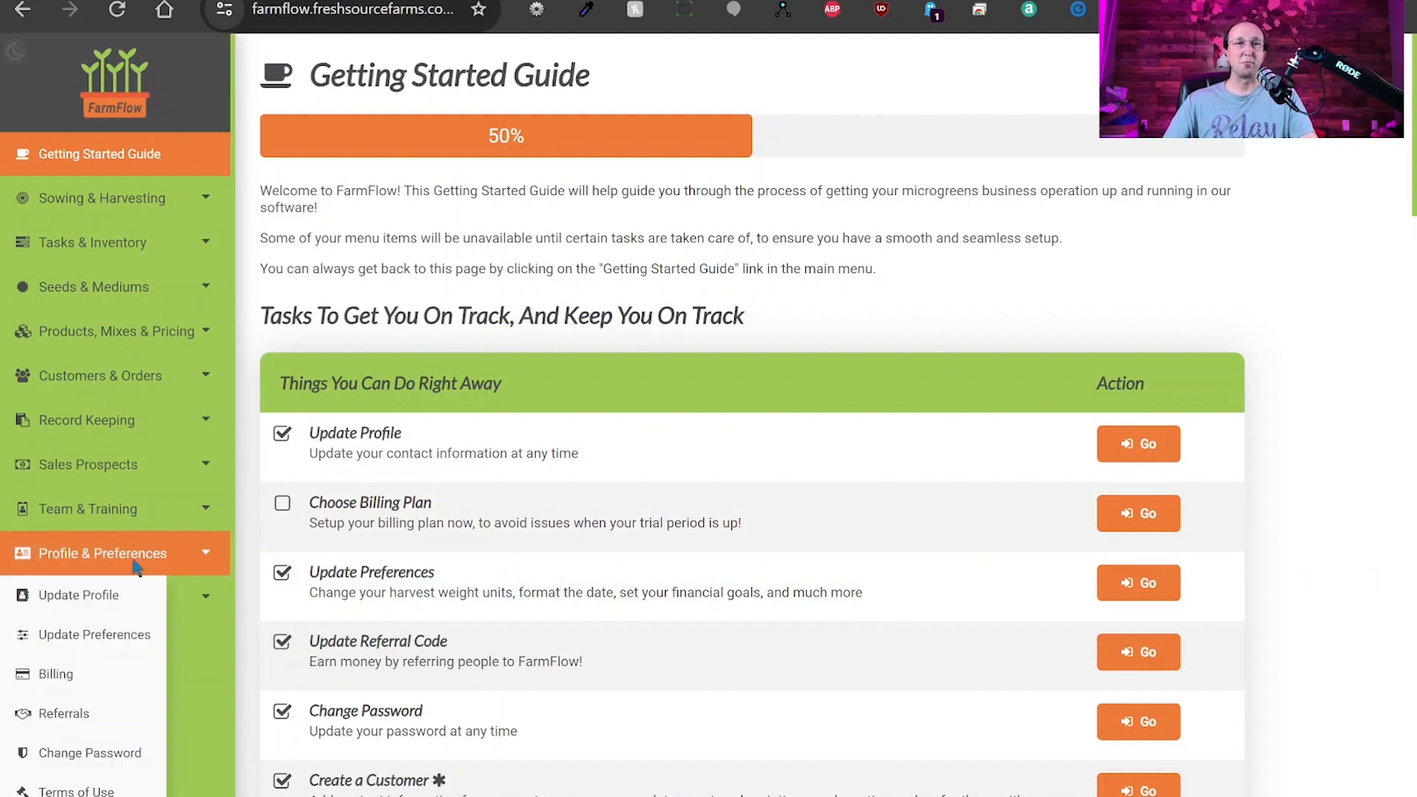
left_click(87, 678)
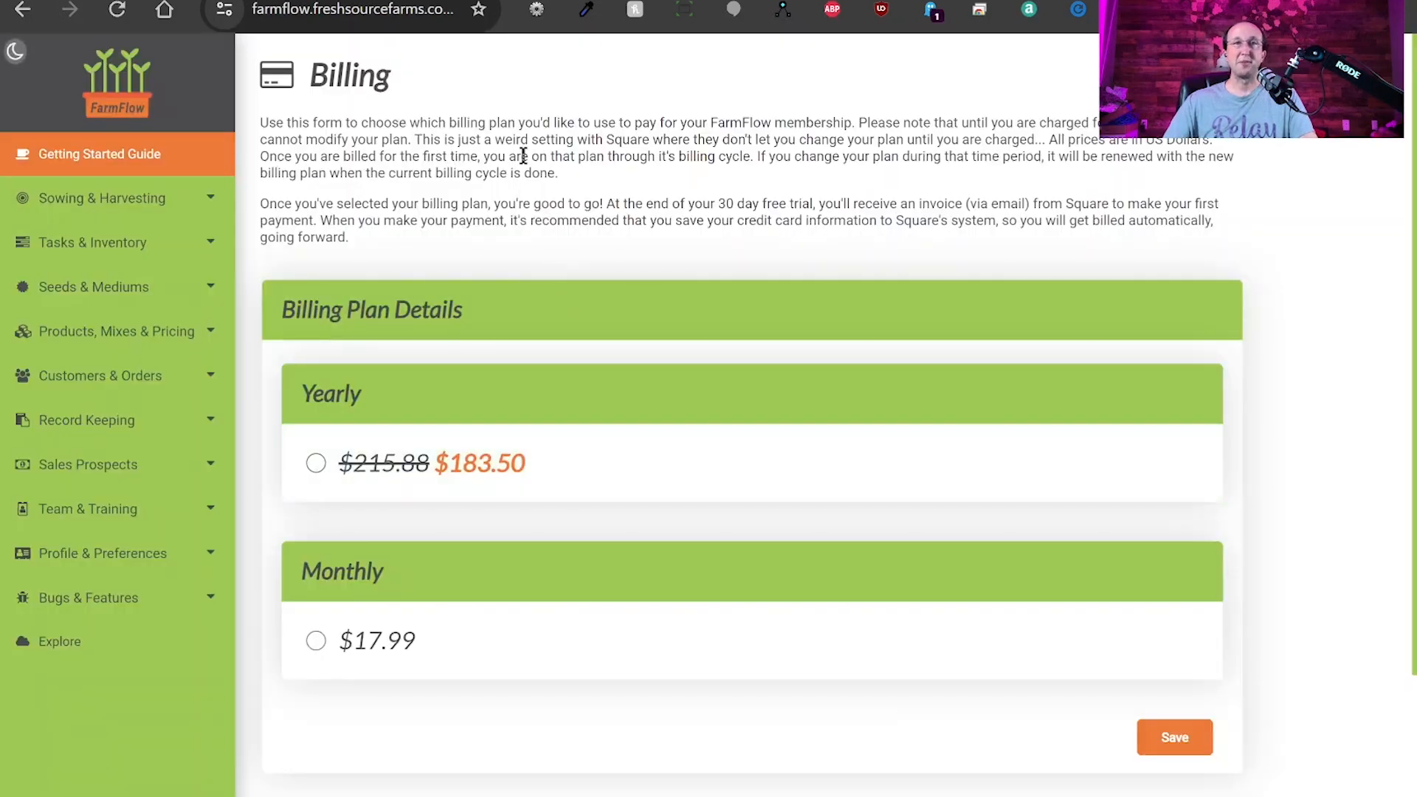
left_click_drag(415, 129, 1001, 221)
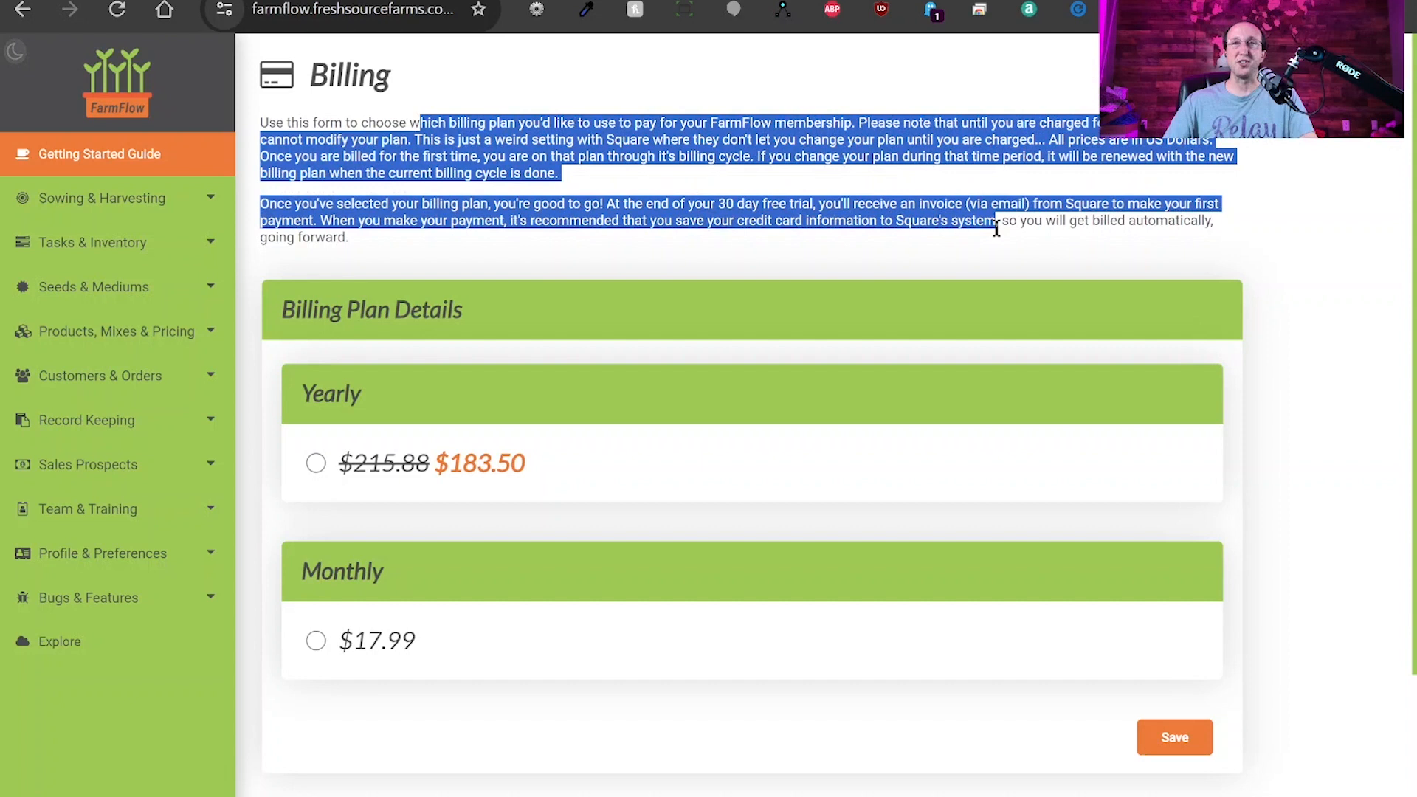
left_click(762, 227)
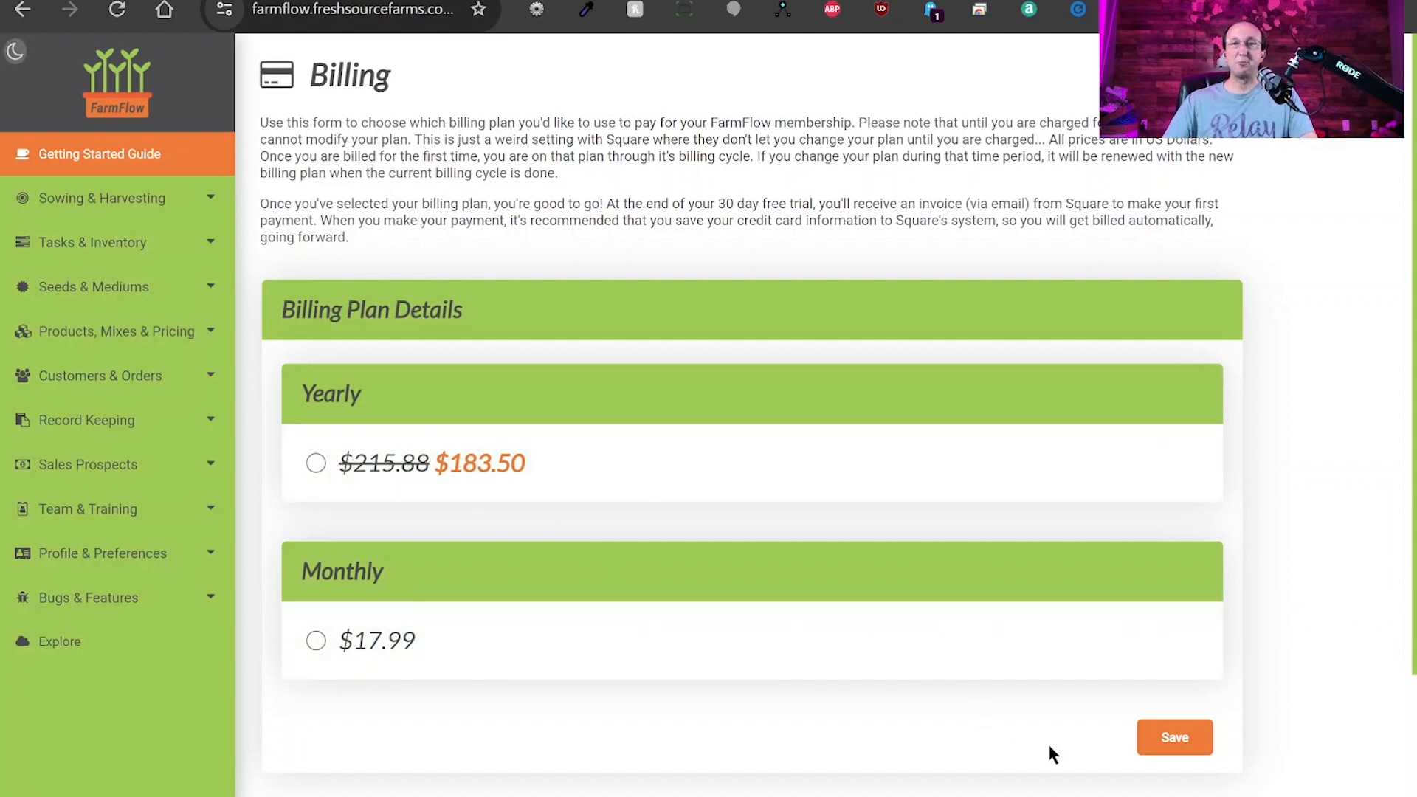
scroll(636, 650, "down", 3)
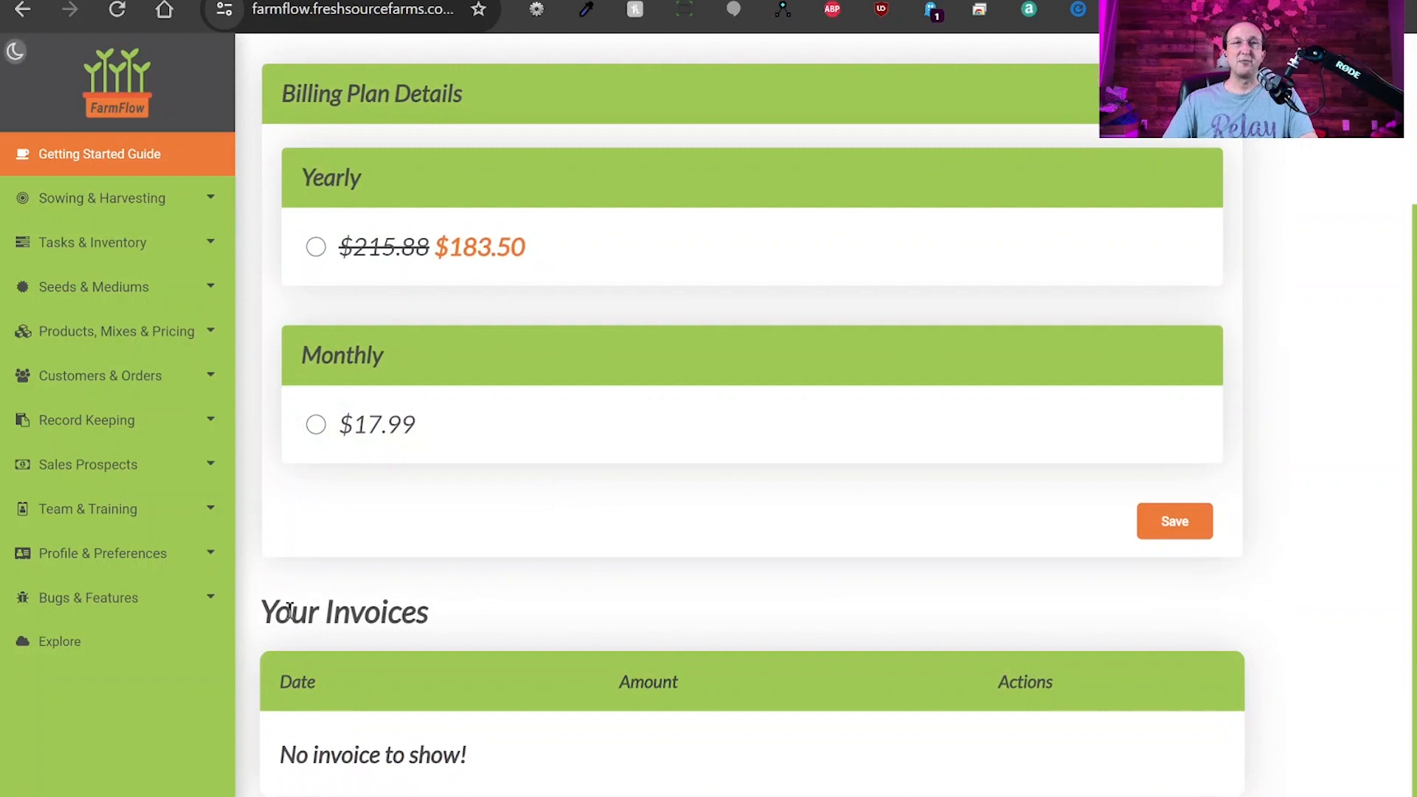
left_click_drag(261, 613, 426, 615)
left_click(561, 613)
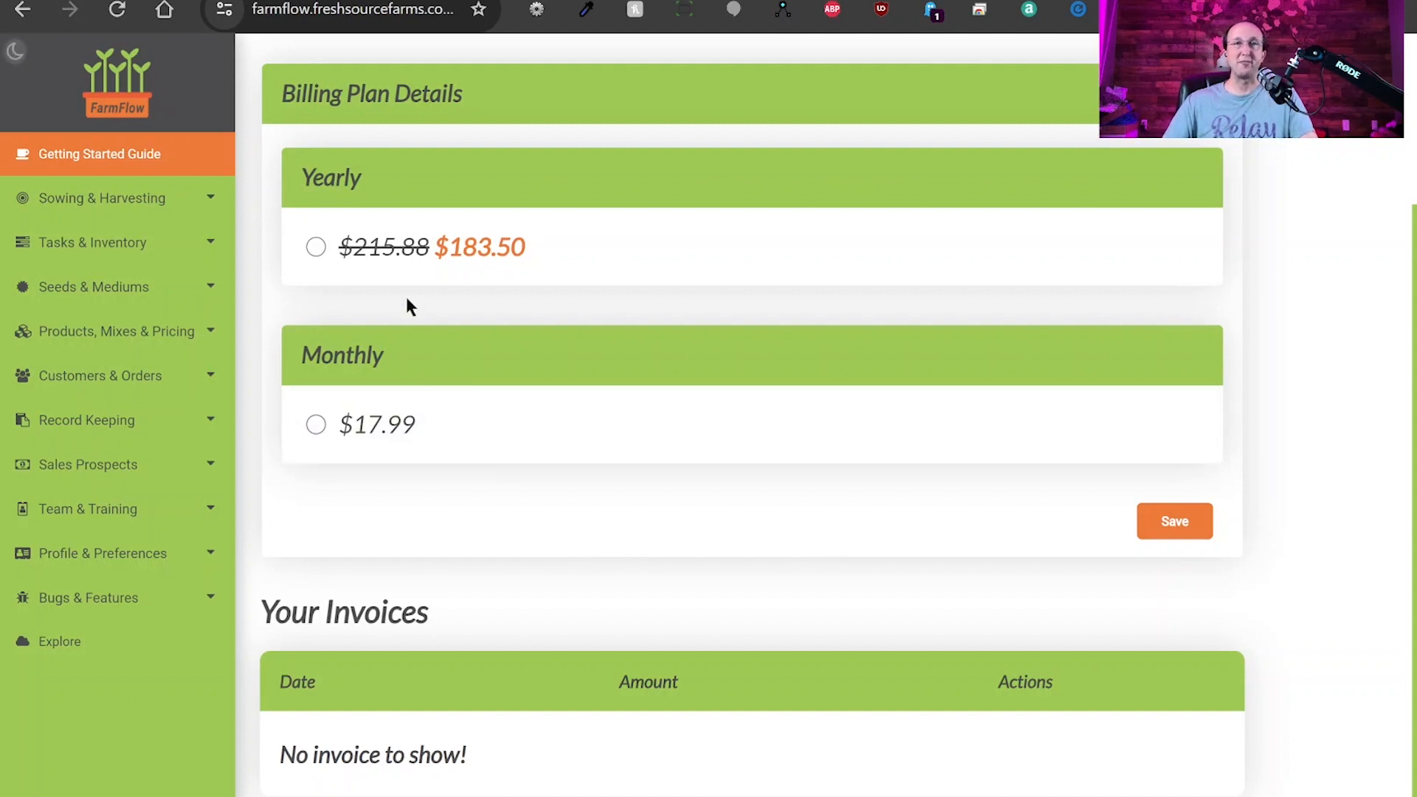
scroll(623, 509, "up", 3)
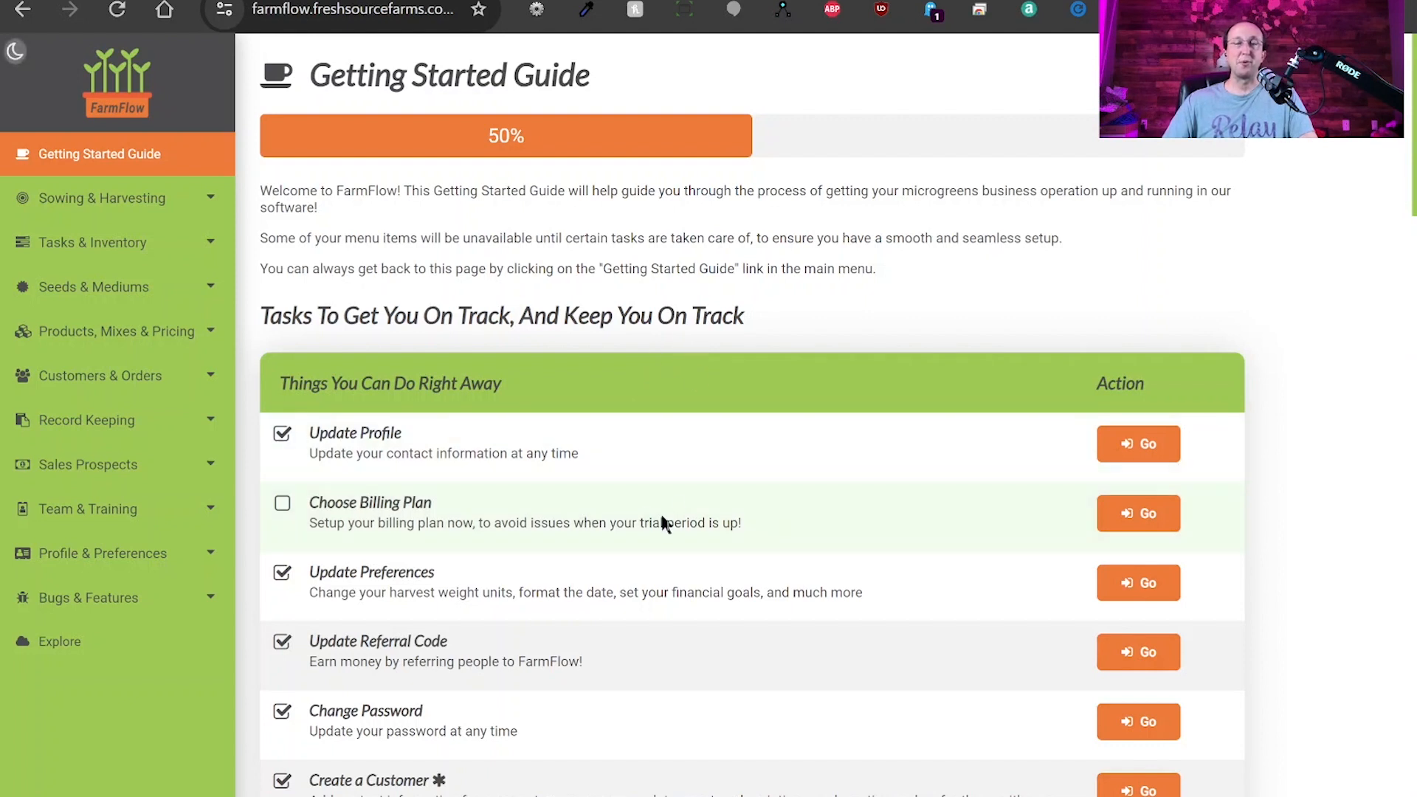
Open the Referrals page, review the signup link, and select the current referral code.
mouse_move(155, 565)
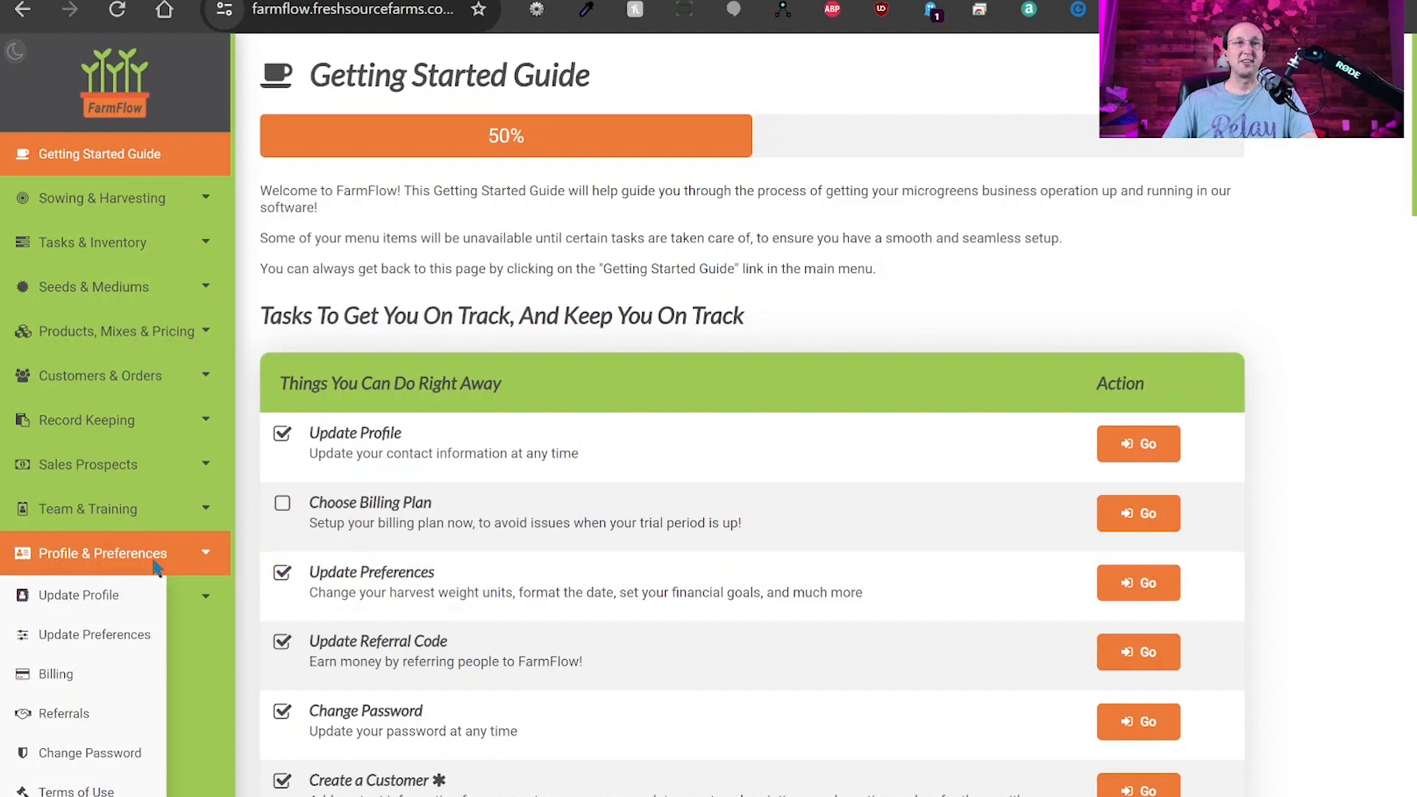
left_click(65, 720)
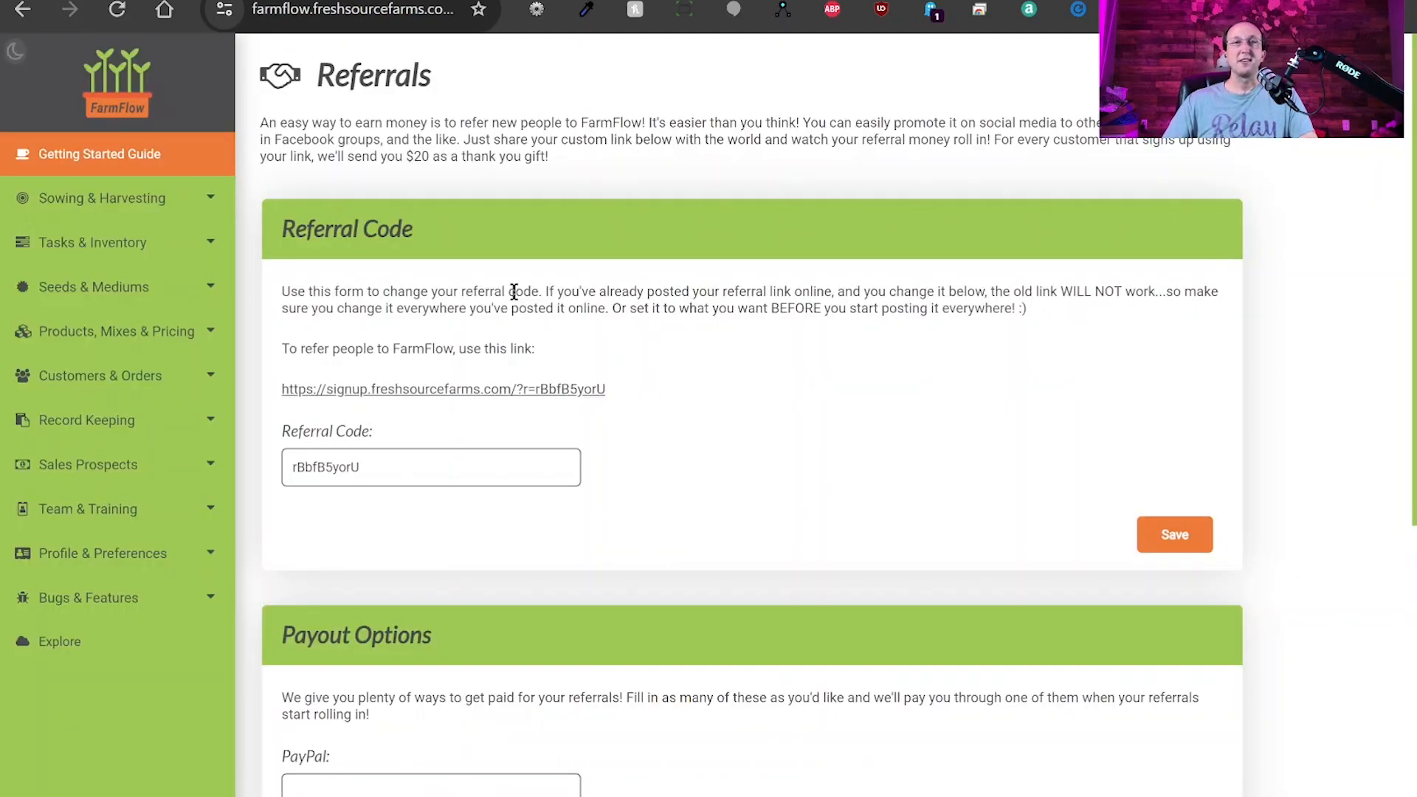
left_click_drag(283, 229, 425, 234)
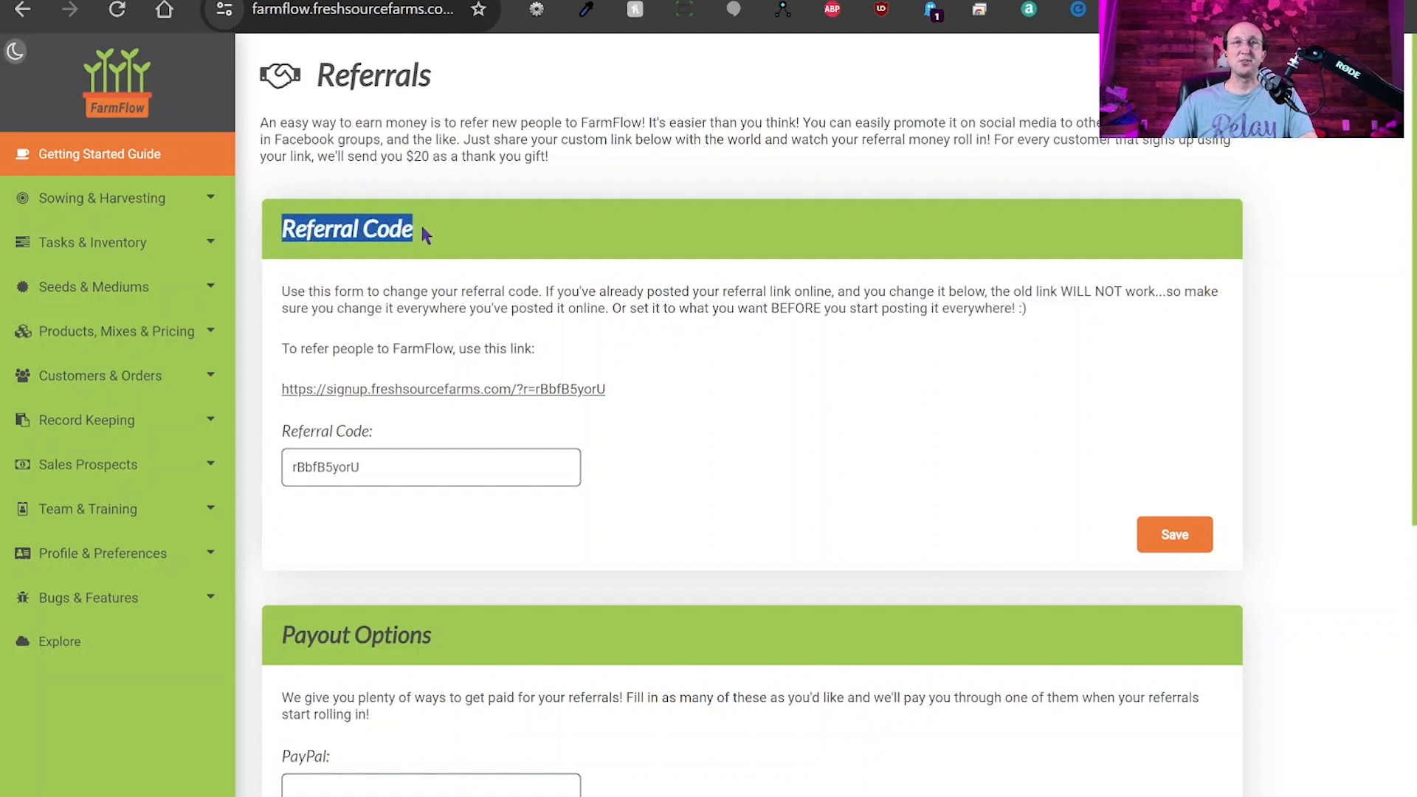
left_click(646, 344)
left_click_drag(627, 392, 279, 389)
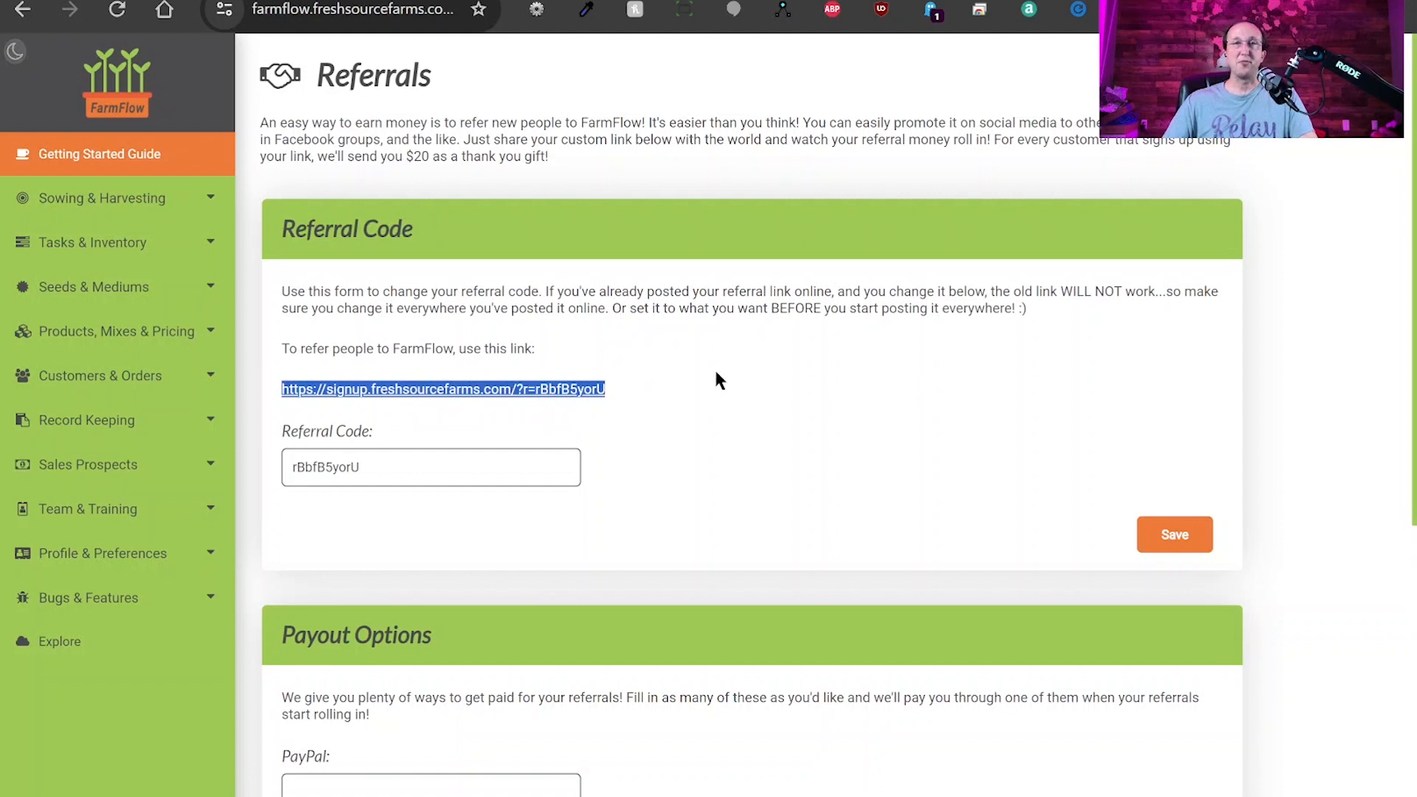
left_click_drag(716, 373, 534, 392)
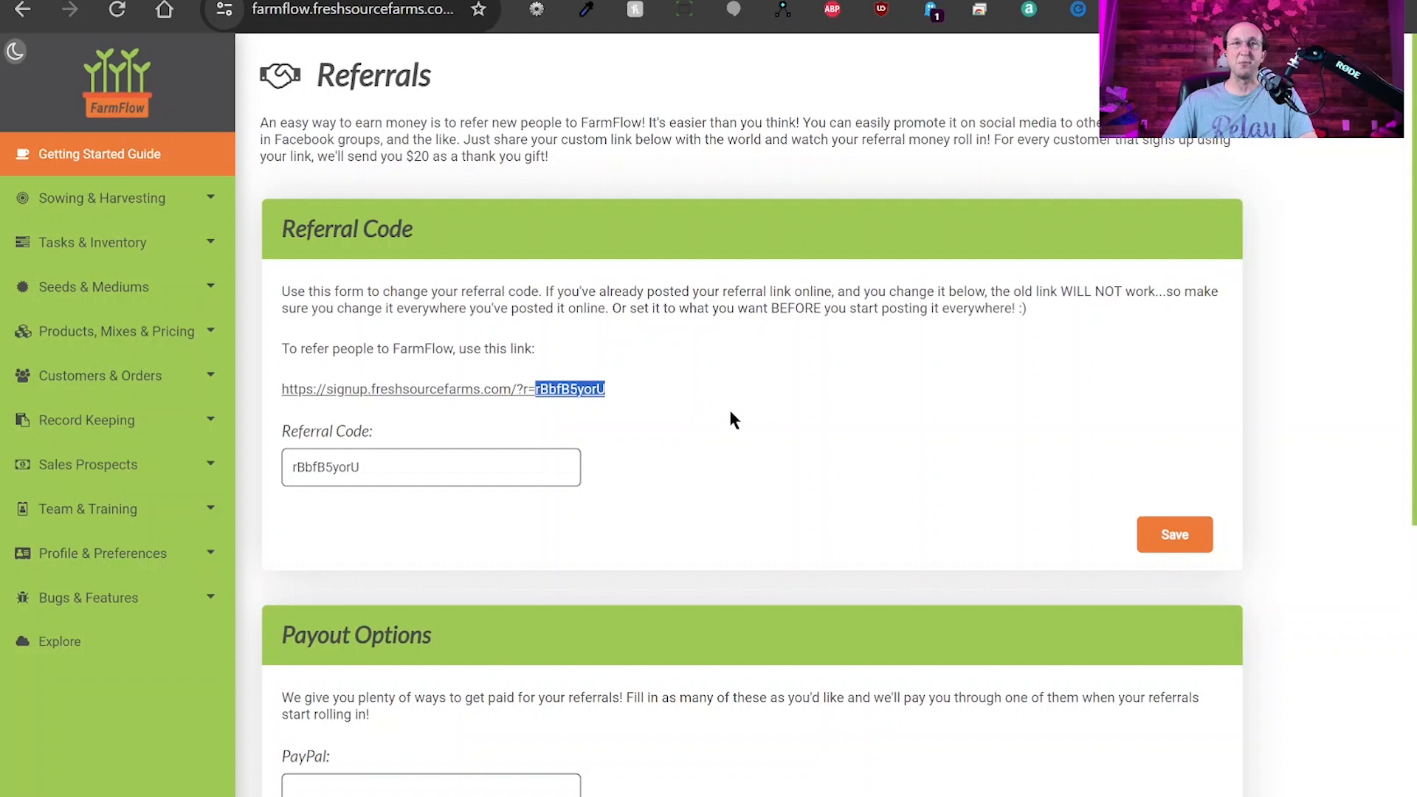
left_click_drag(405, 470, 250, 466)
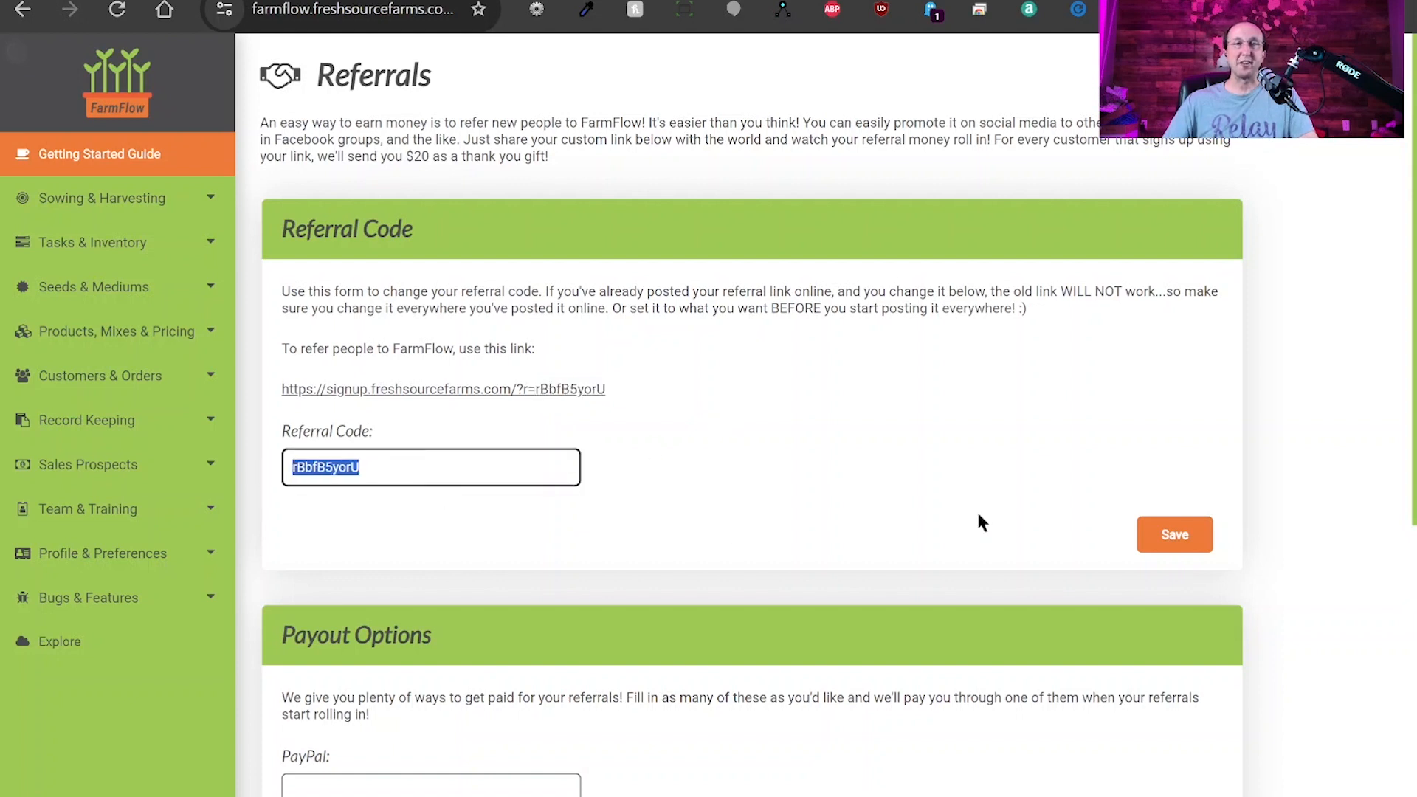
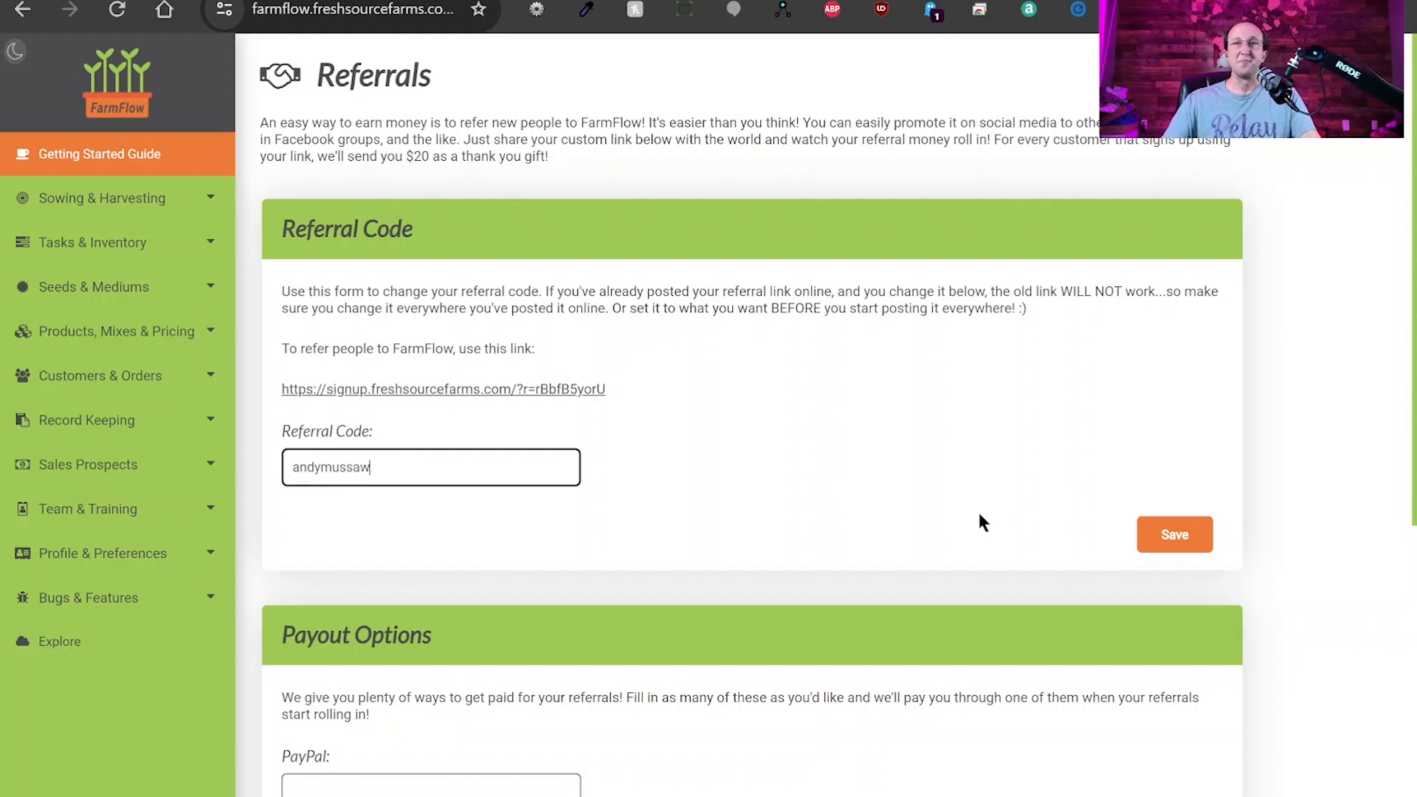
Save the new custom name-based referral code, then review the updated signup link and $20 reward.
left_click(1153, 536)
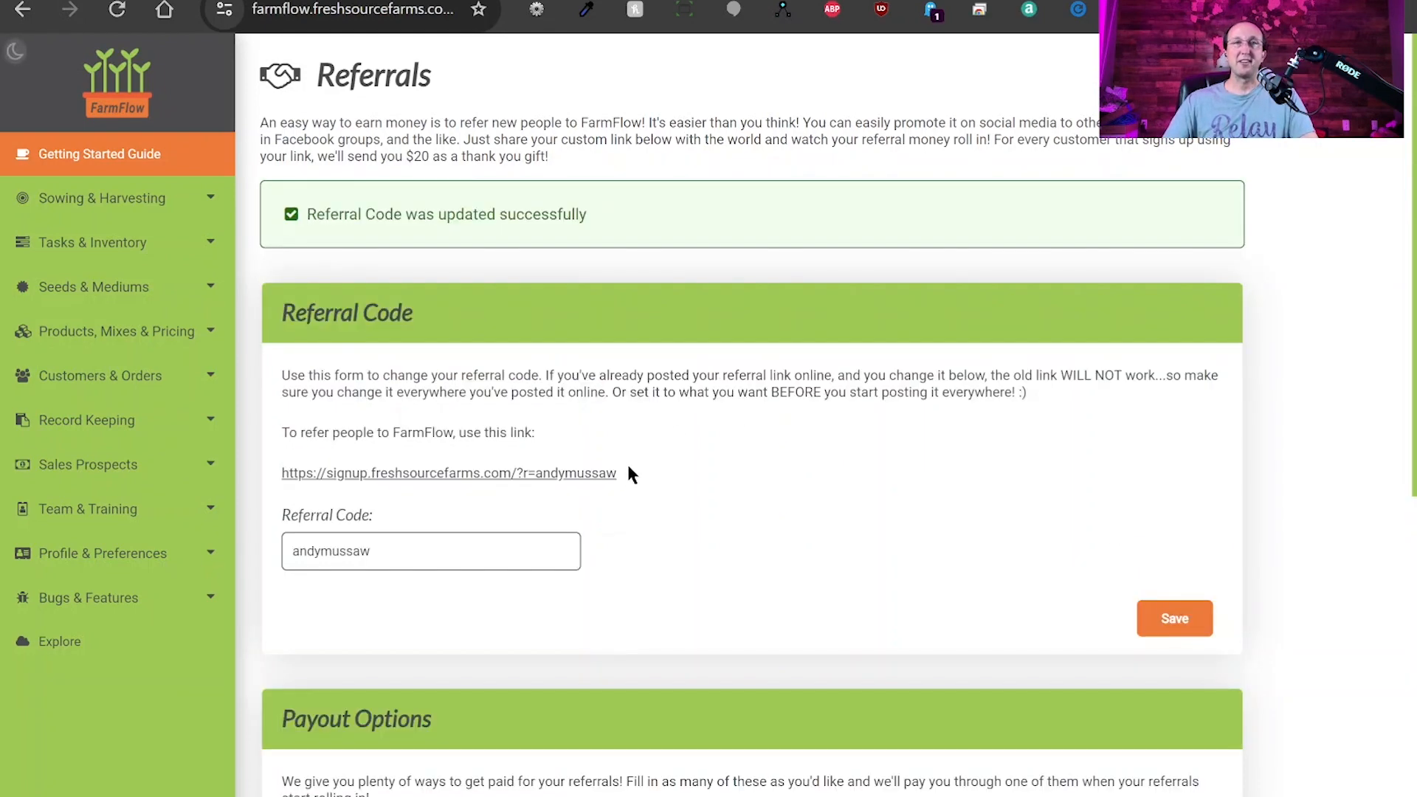
left_click_drag(628, 468, 279, 481)
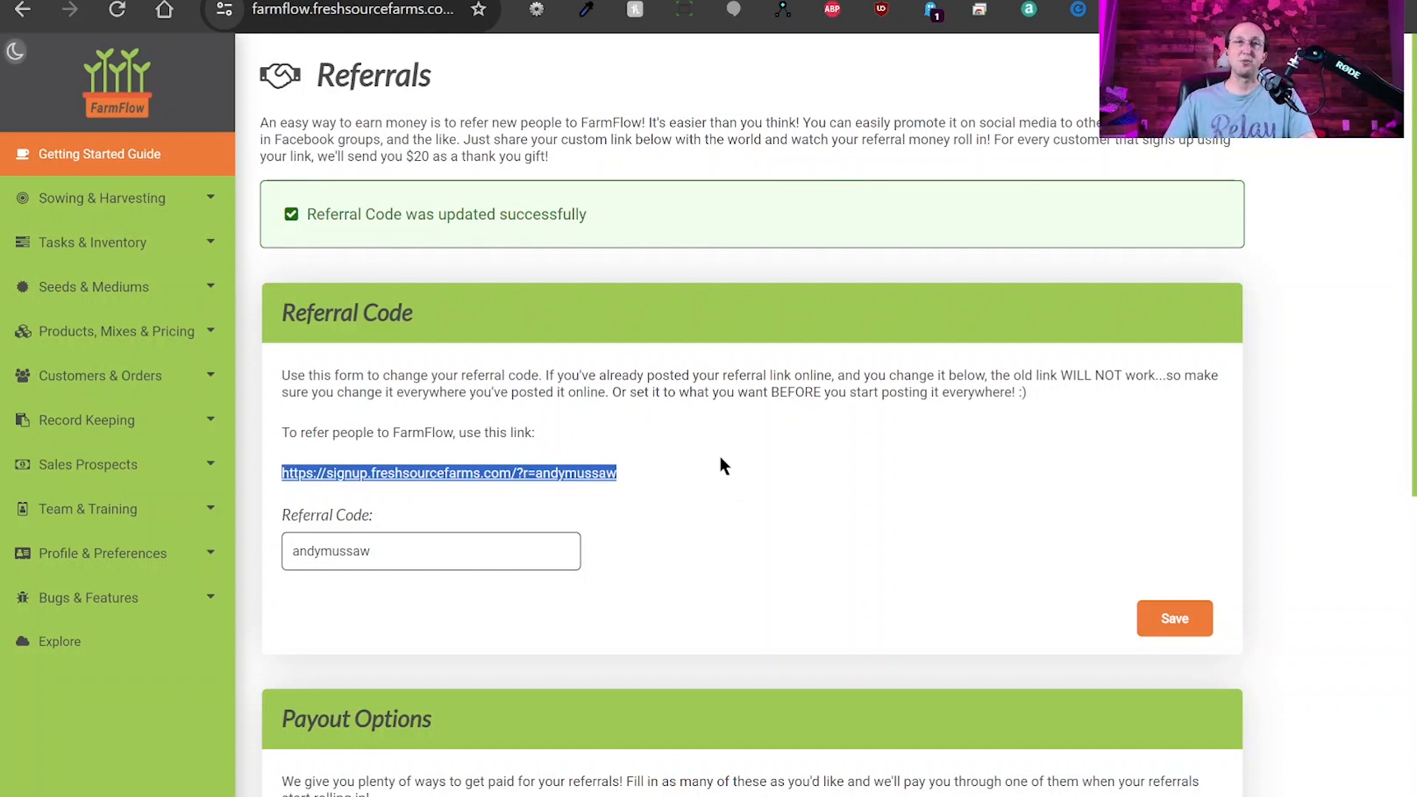
left_click(736, 424)
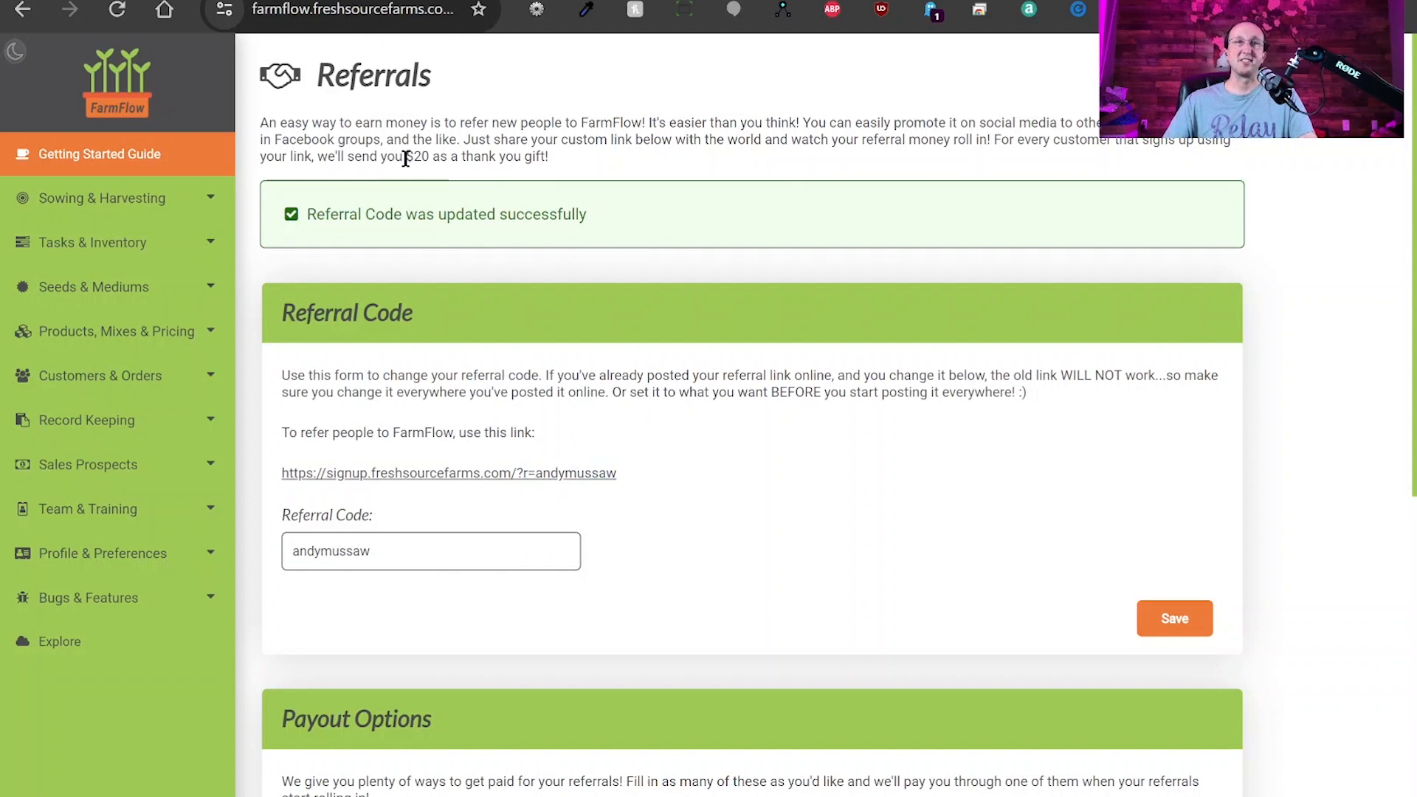
left_click_drag(405, 157, 430, 157)
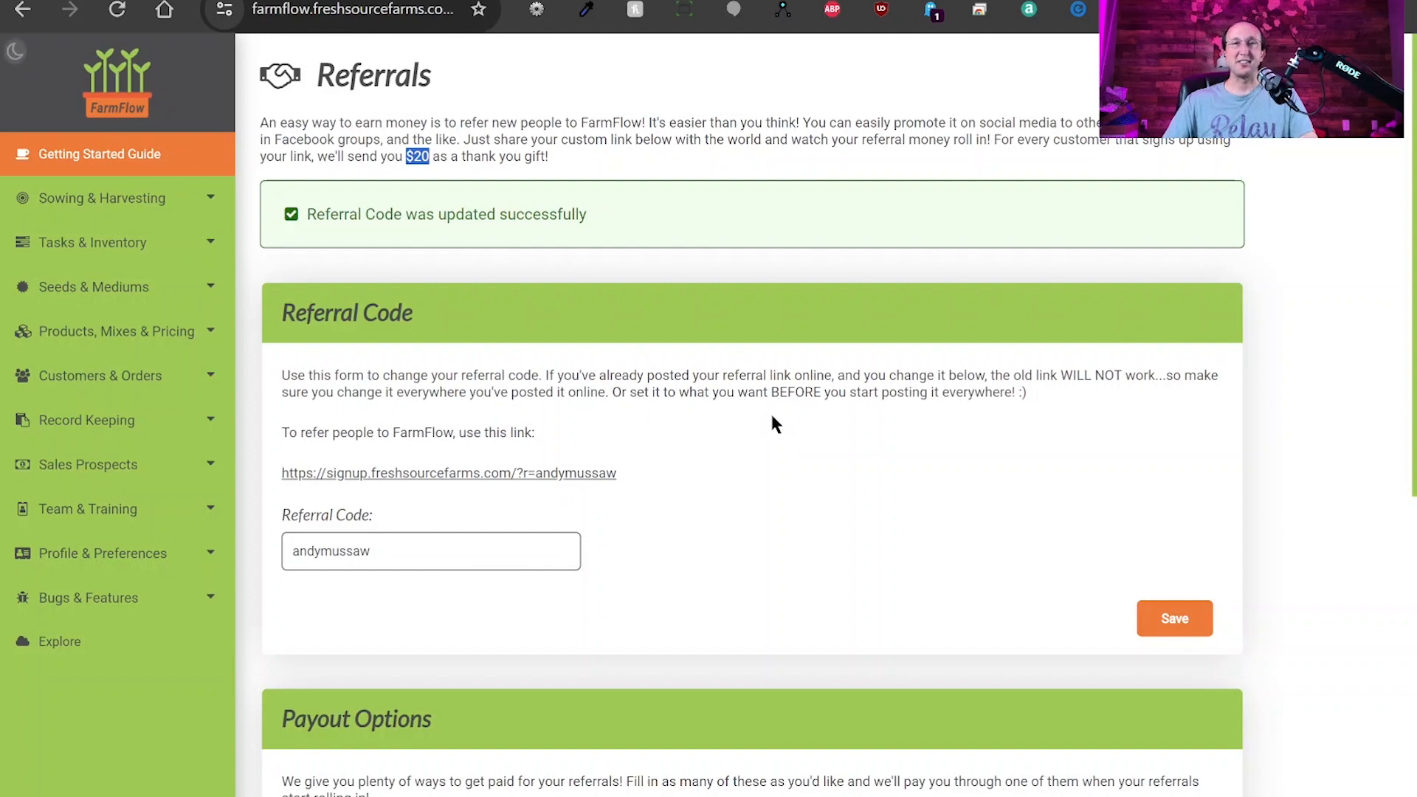
scroll(765, 472, "down", 4)
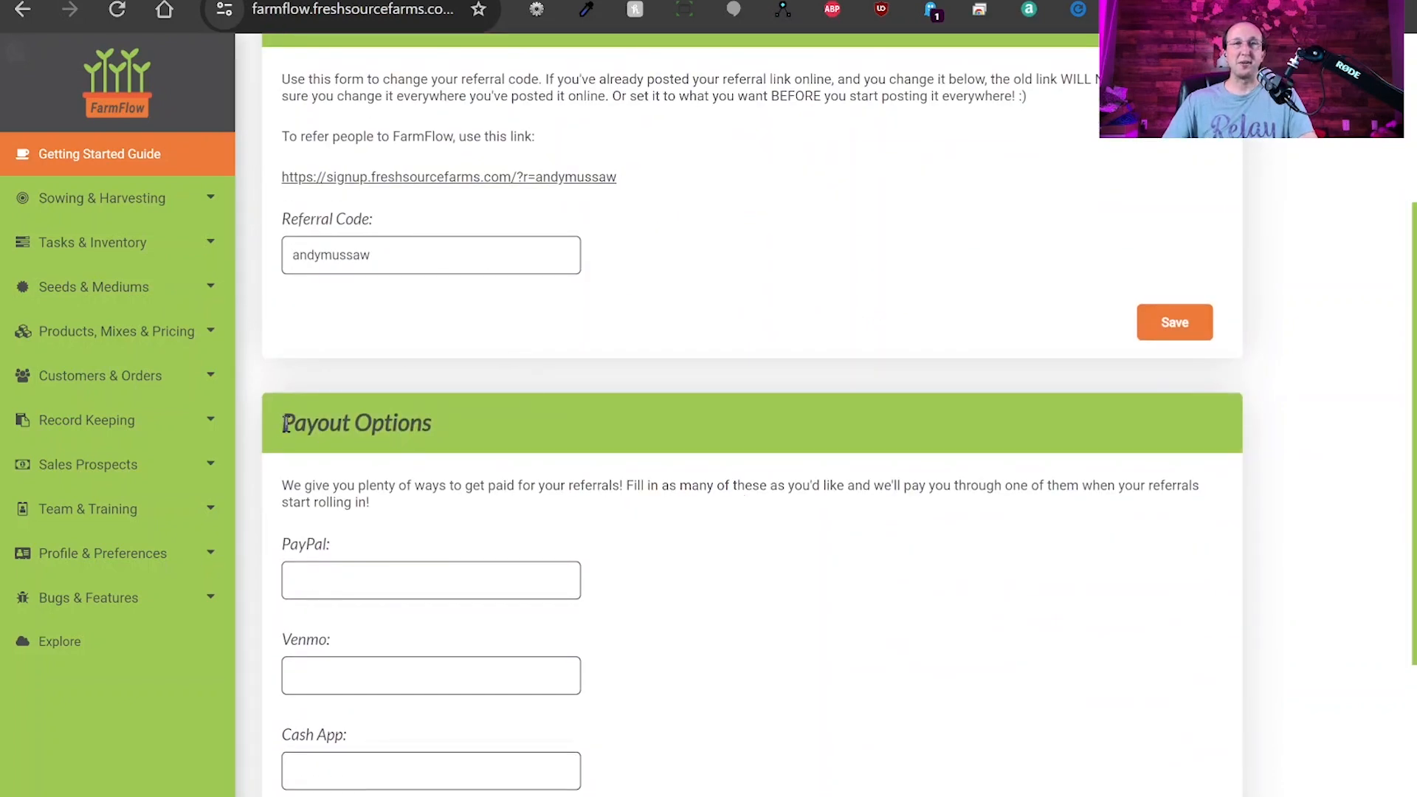
left_click_drag(284, 425, 462, 426)
scroll(604, 502, "down", 3)
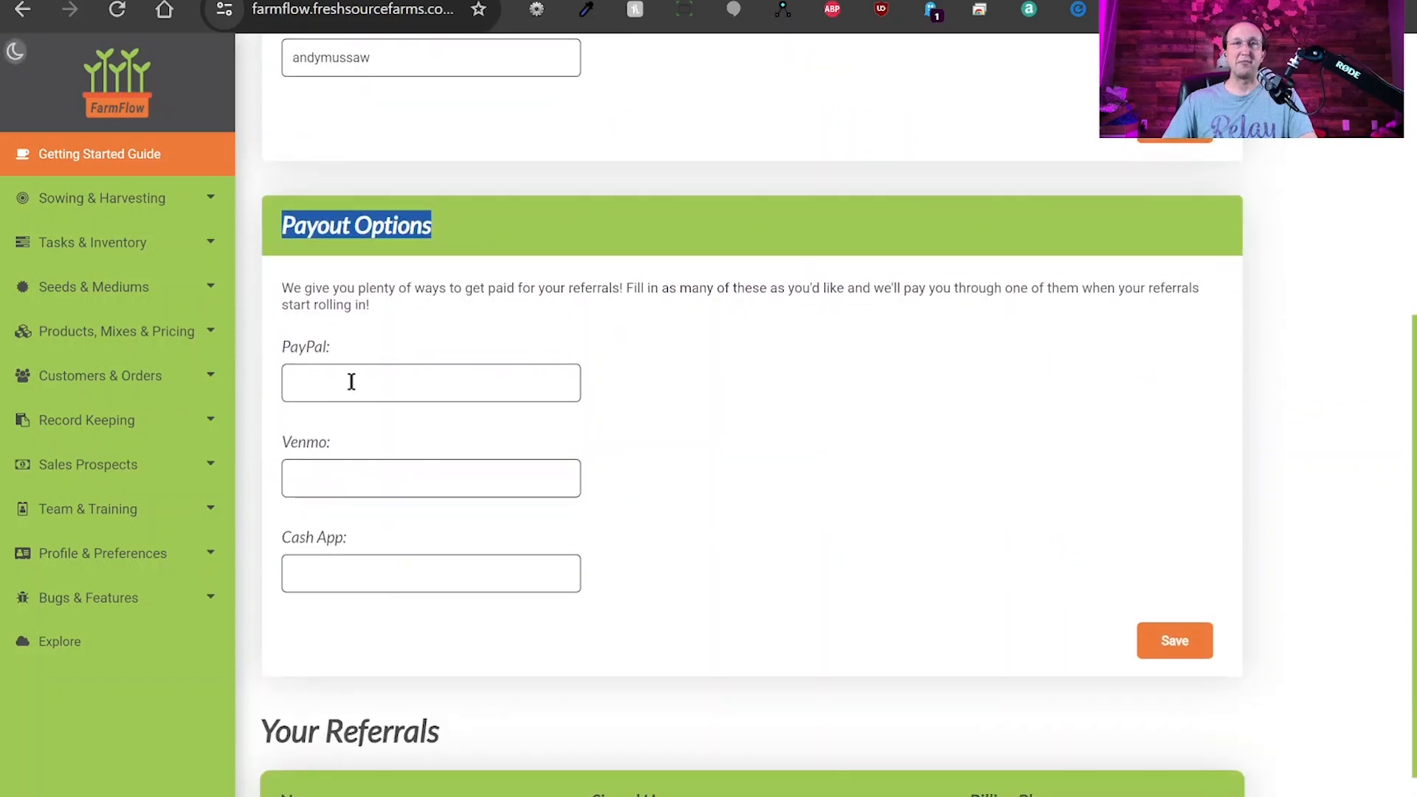
left_click(351, 383)
left_click(342, 481)
left_click(329, 572)
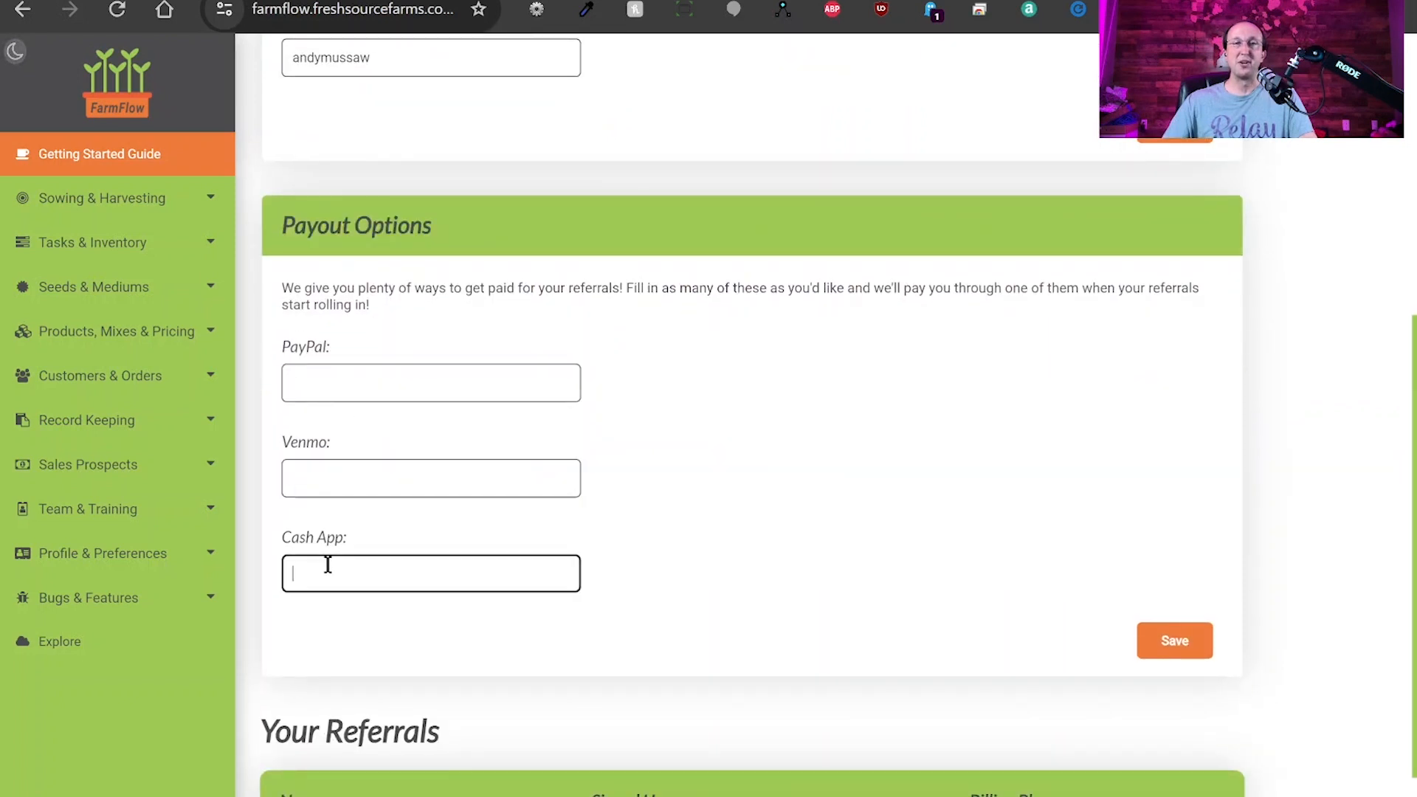
left_click(672, 487)
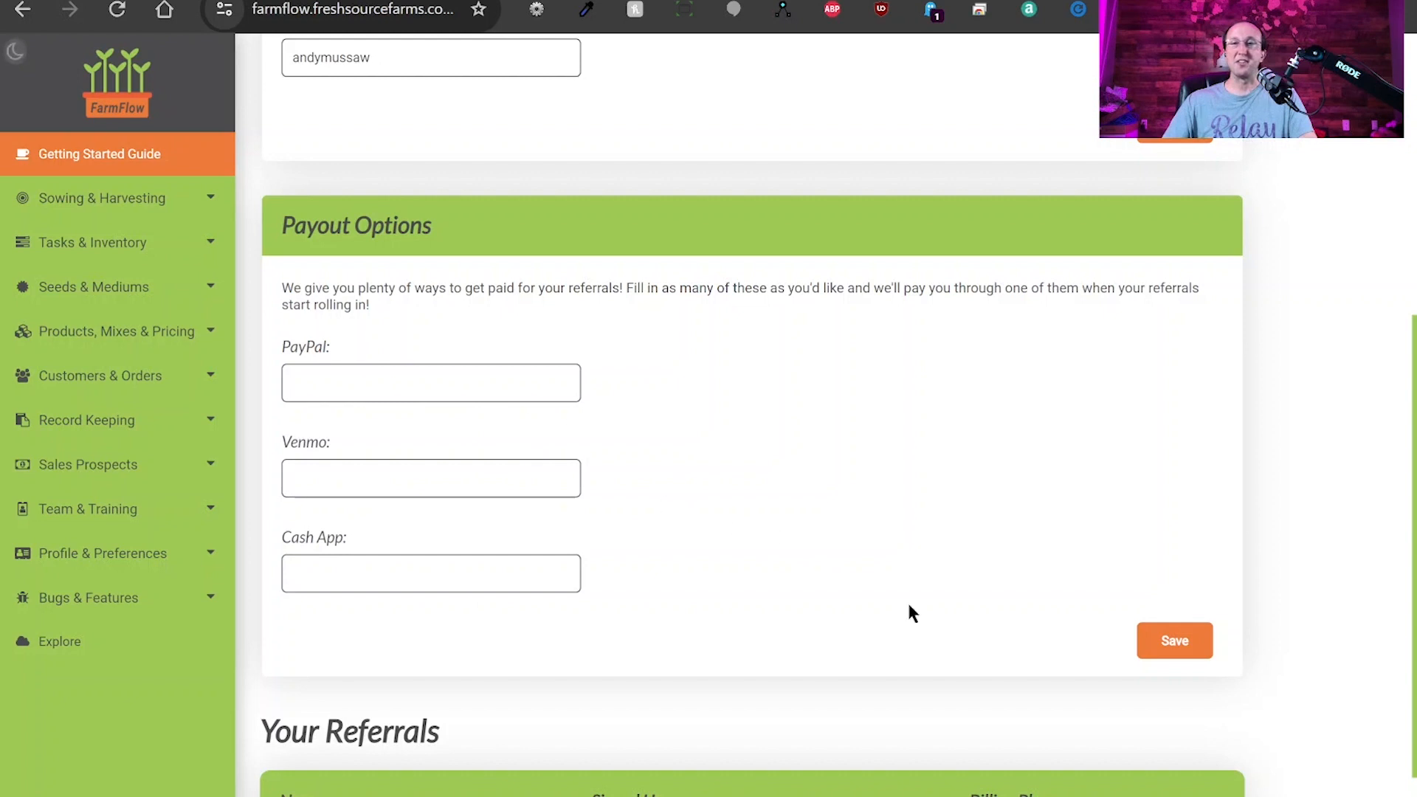
left_click(1154, 646)
scroll(778, 524, "down", 2)
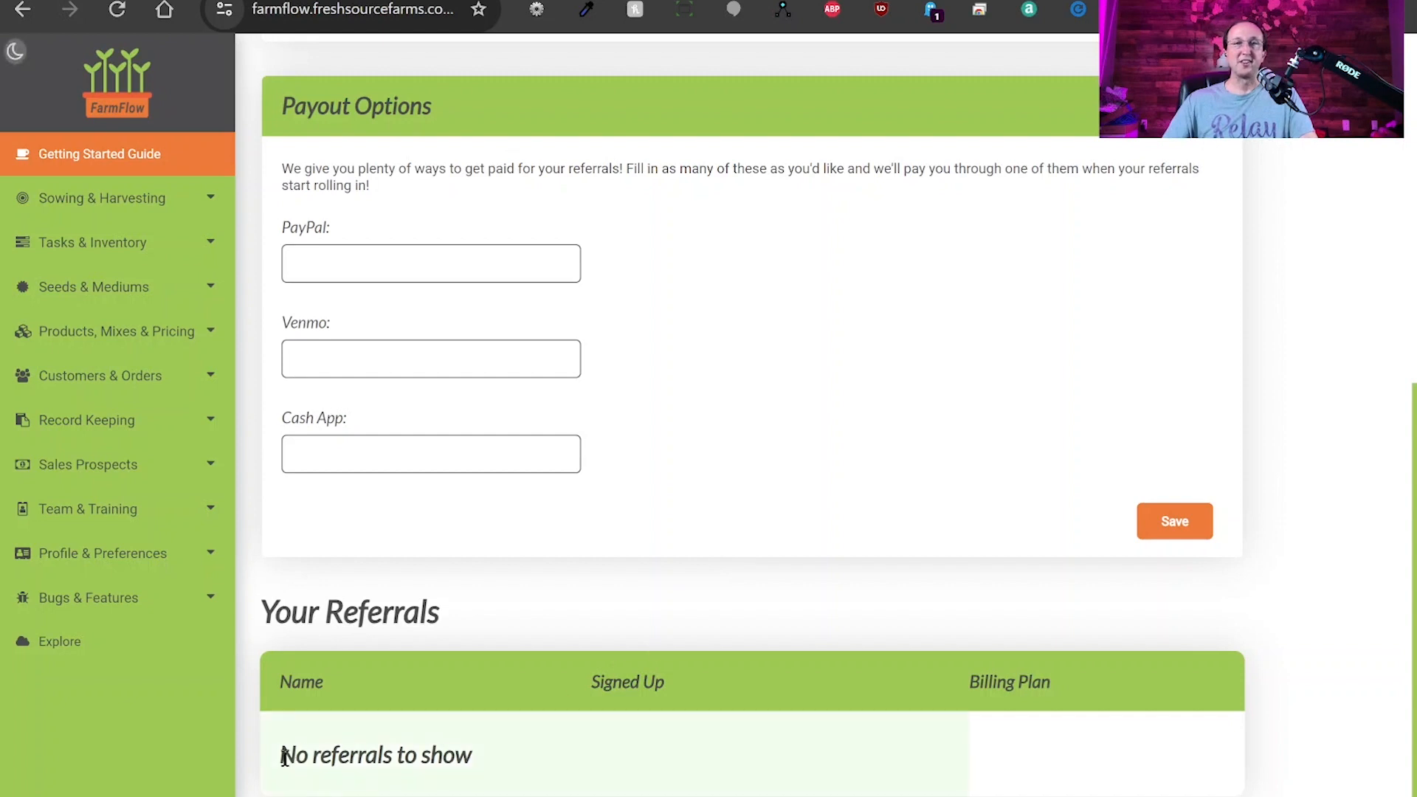
left_click_drag(281, 754, 502, 766)
left_click(337, 748)
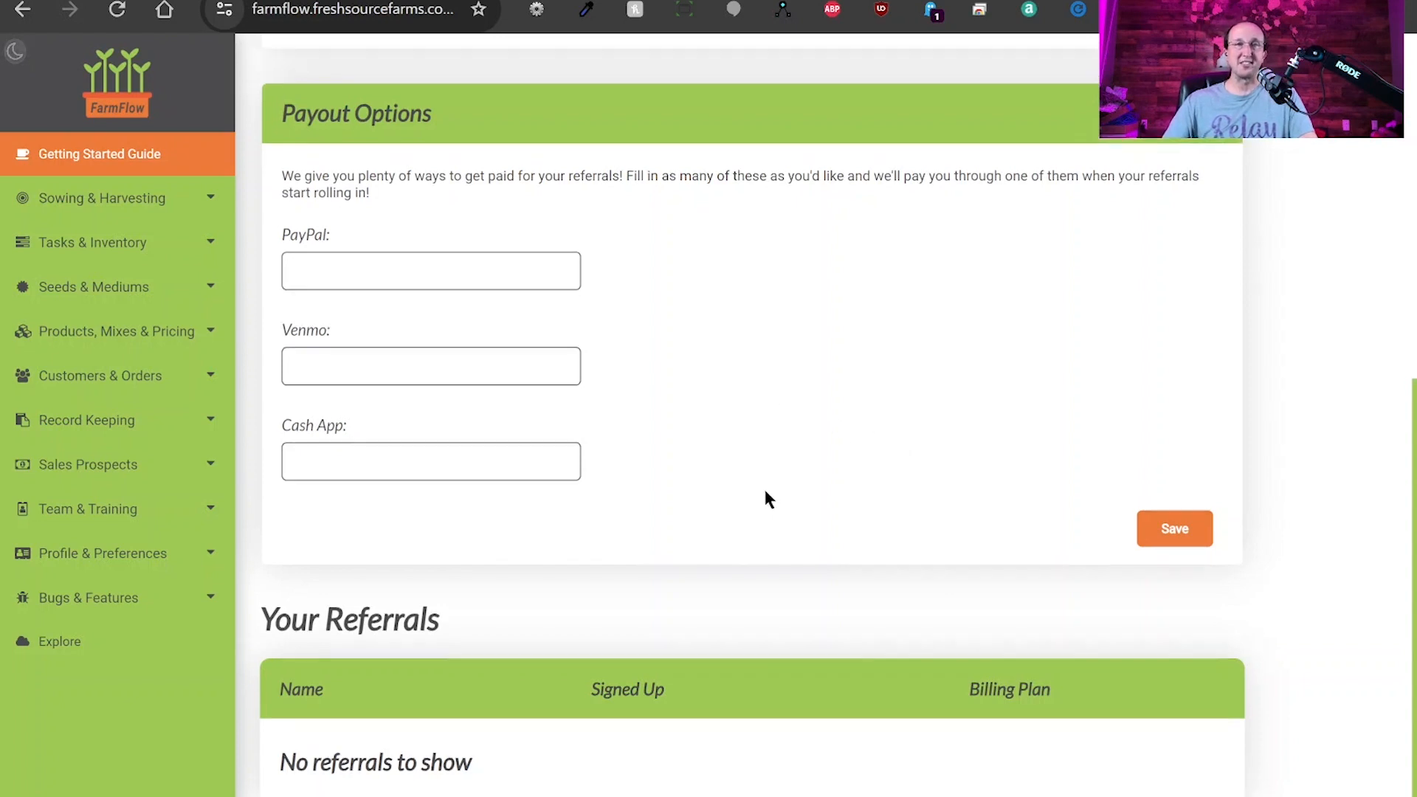
scroll(763, 499, "up", 8)
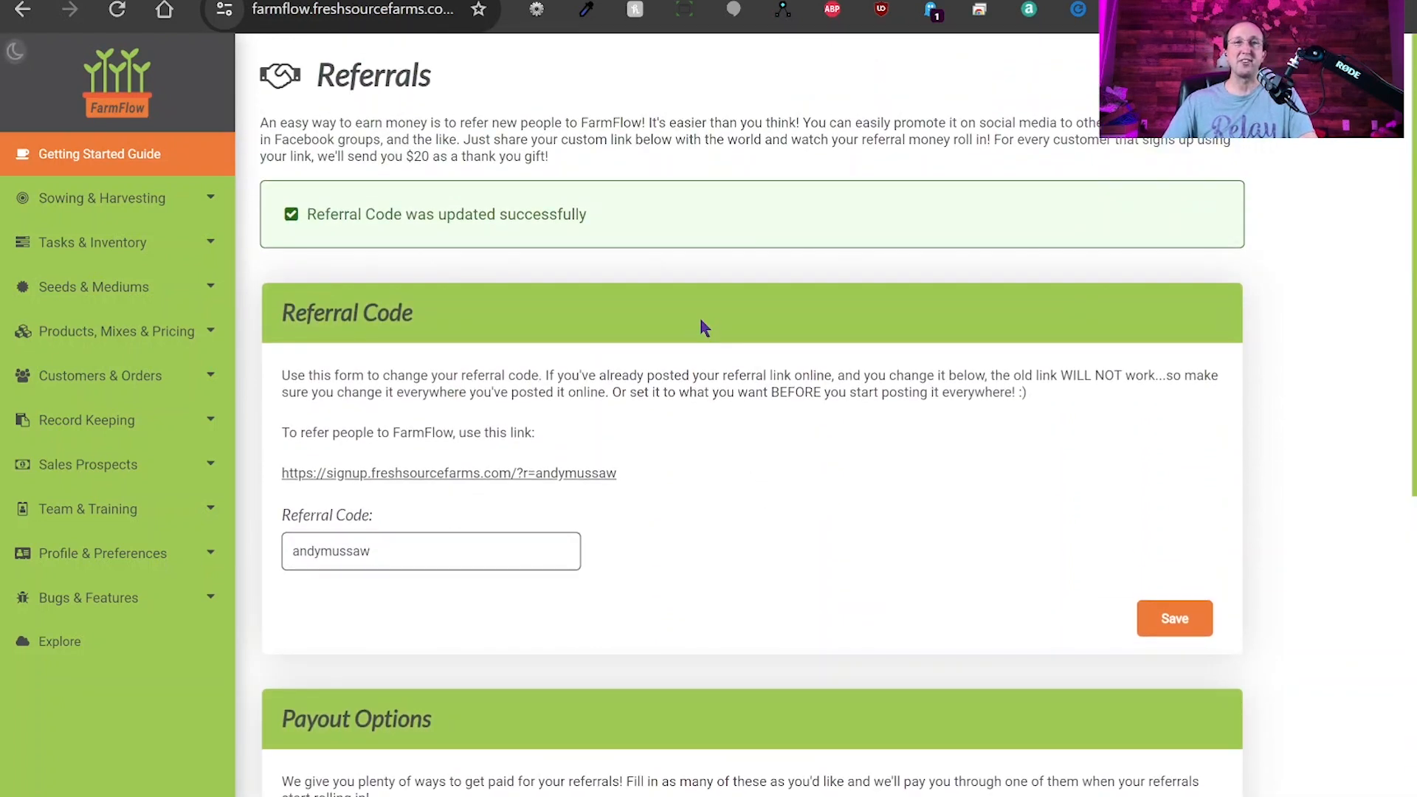